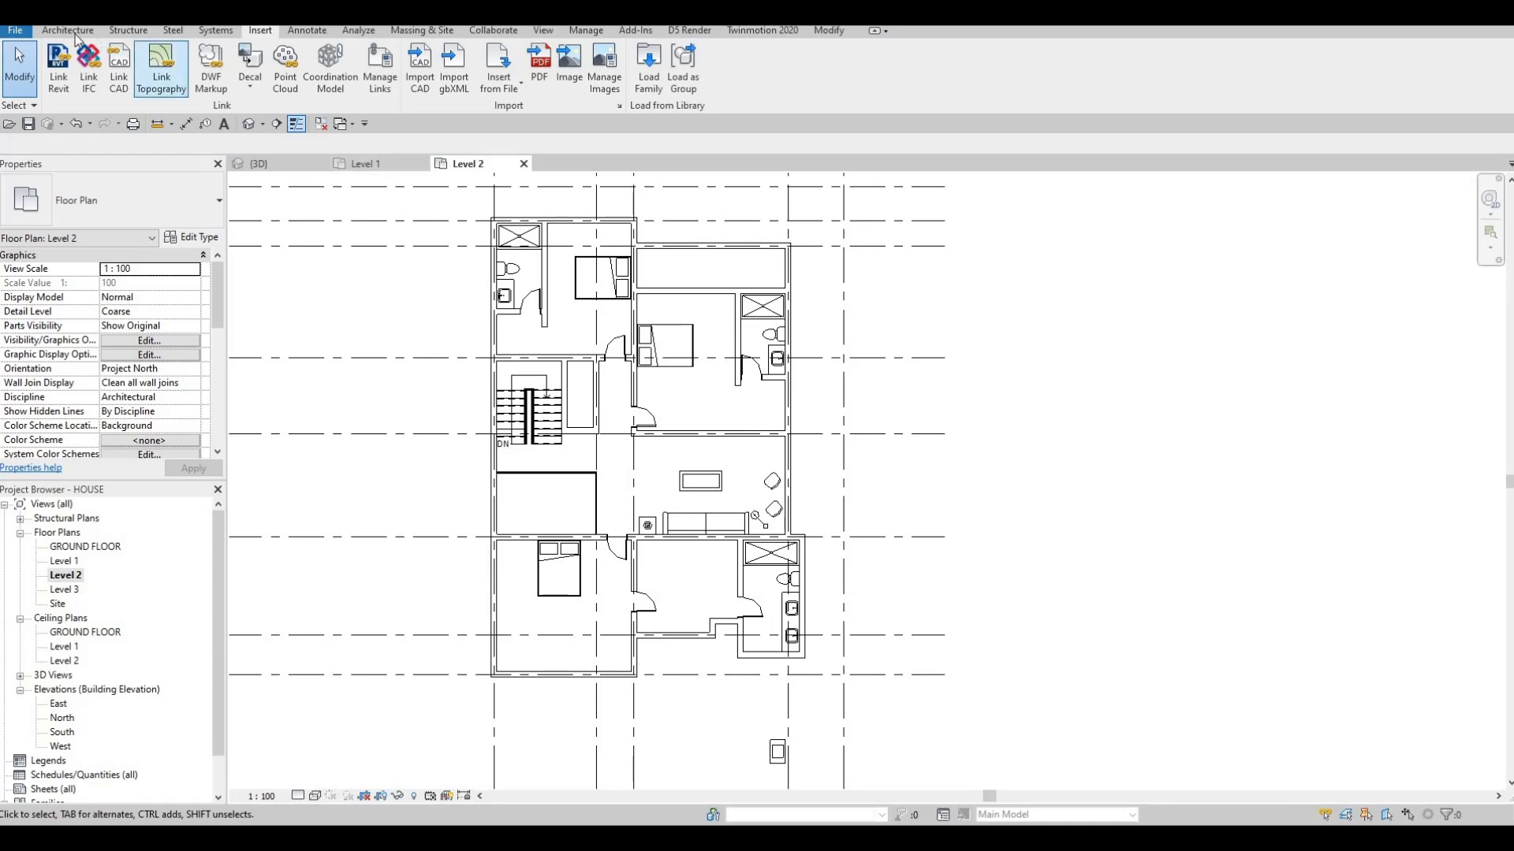
# - Start a floor boundary sketch on Level 2 and duplicate the FLOOR 1 type as FLOOR 2
pyautogui.click(68, 30)
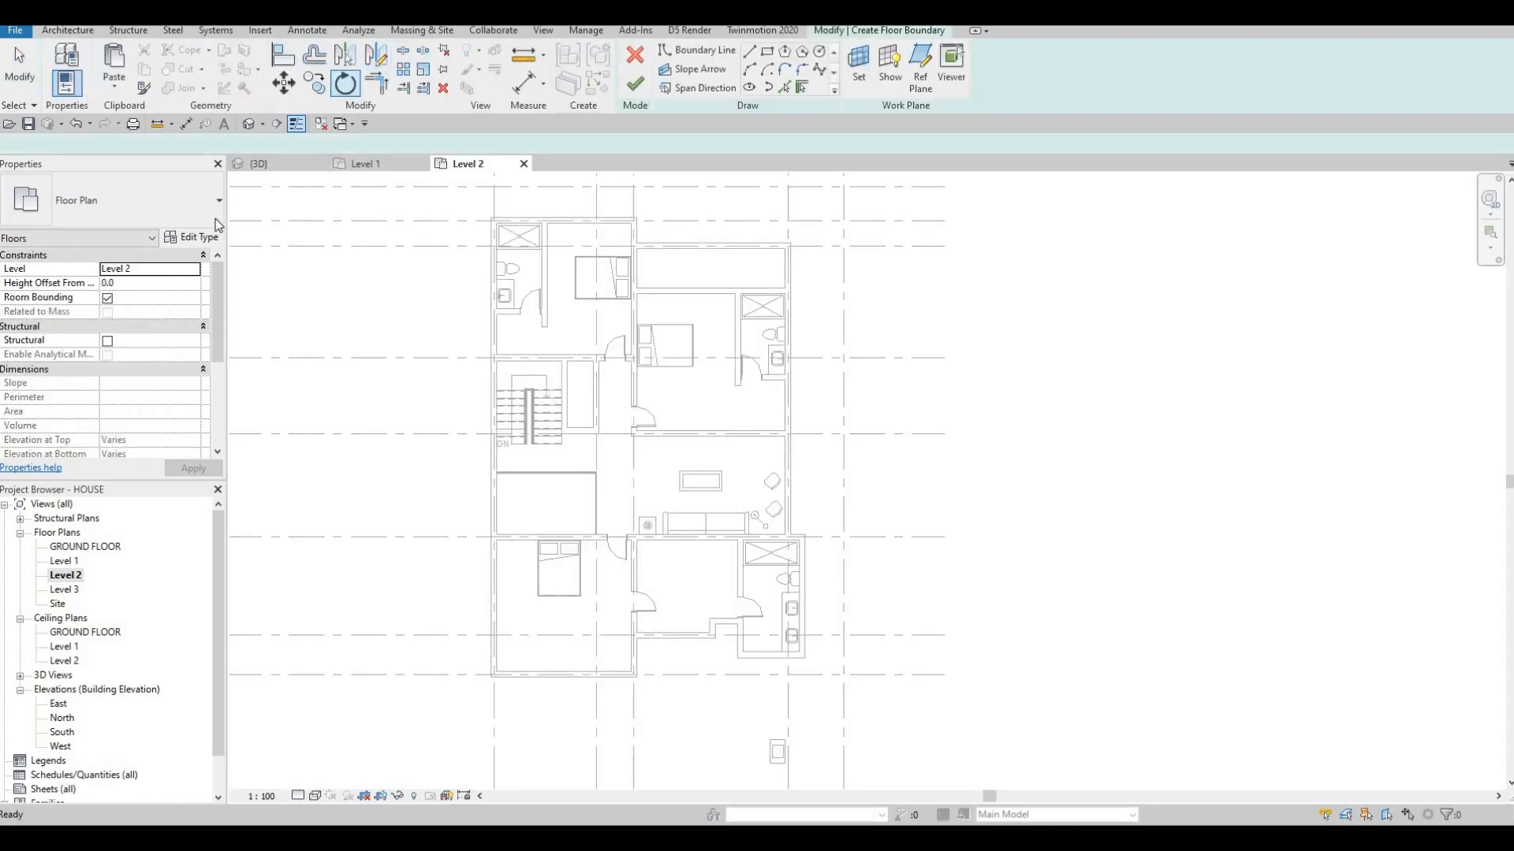
pyautogui.click(193, 237)
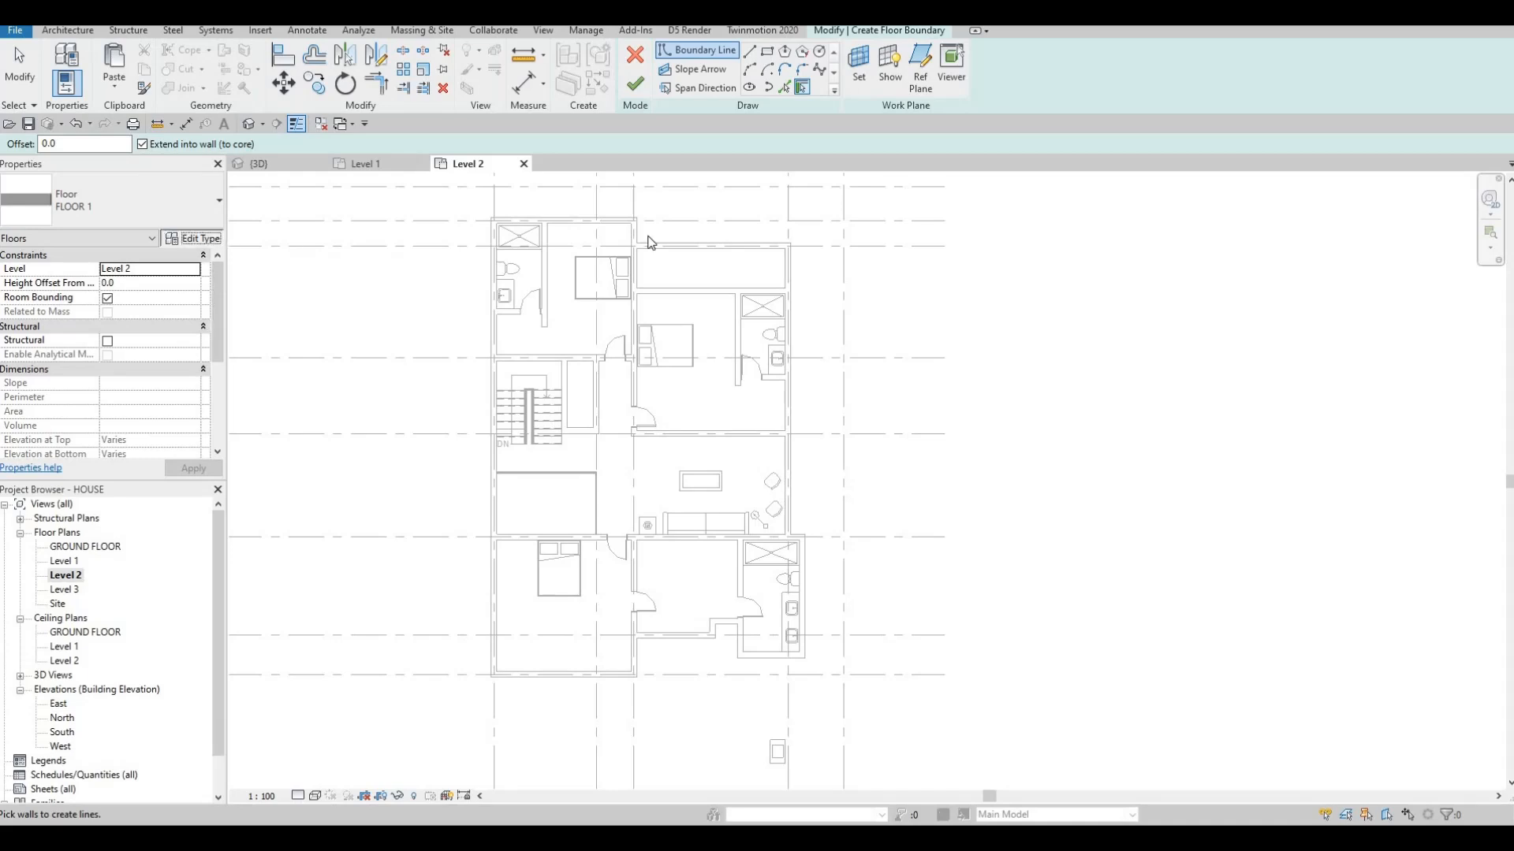
pyautogui.click(1141, 238)
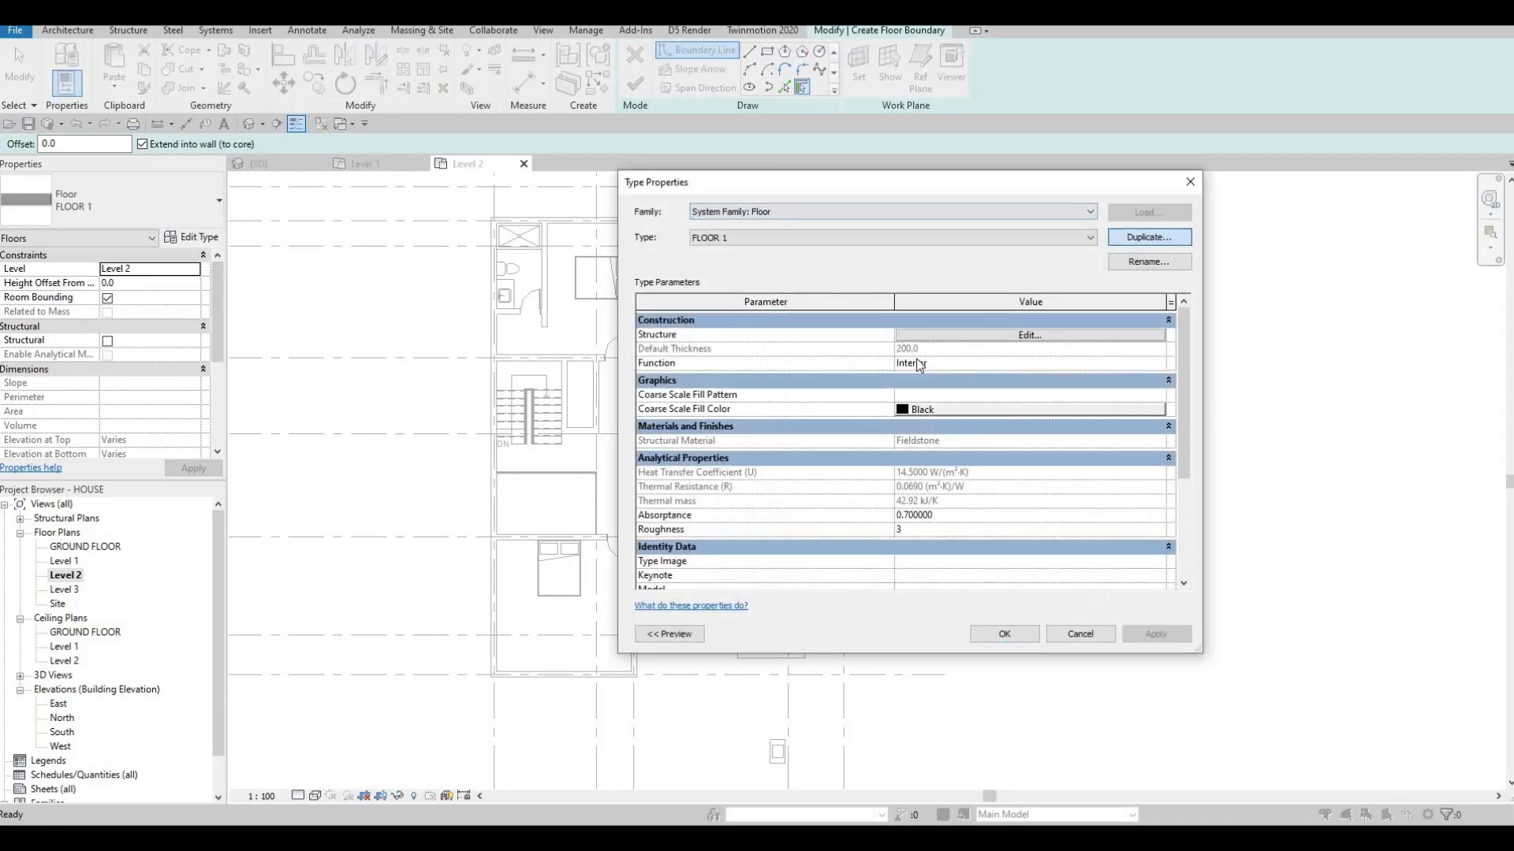
pyautogui.click(896, 449)
# - Open the material choice for FLOOR 2's structure layer and look through the project materials
pyautogui.click(998, 337)
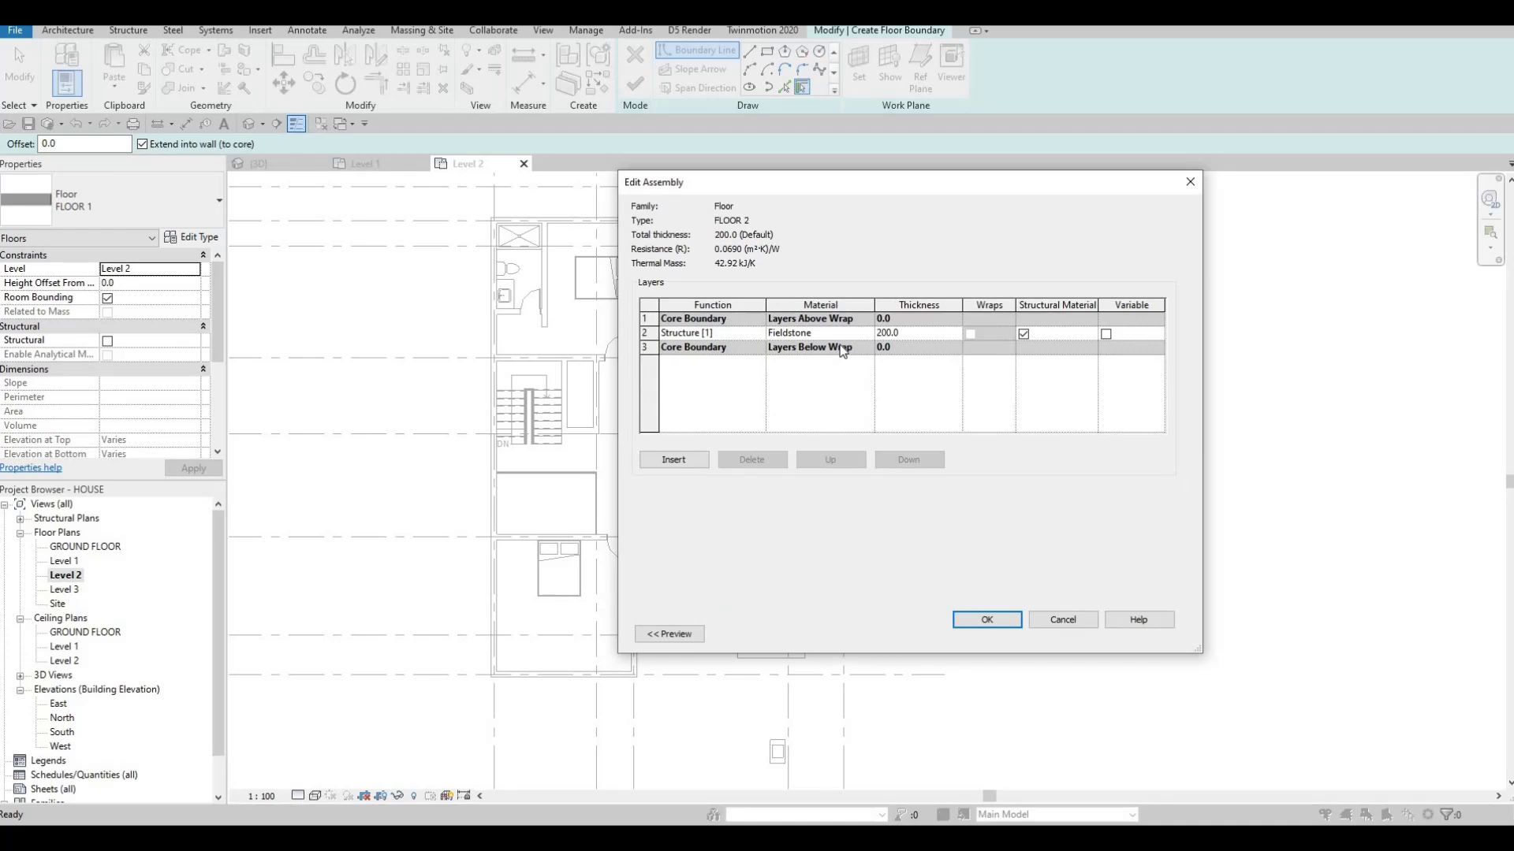
pyautogui.click(867, 333)
pyautogui.click(868, 333)
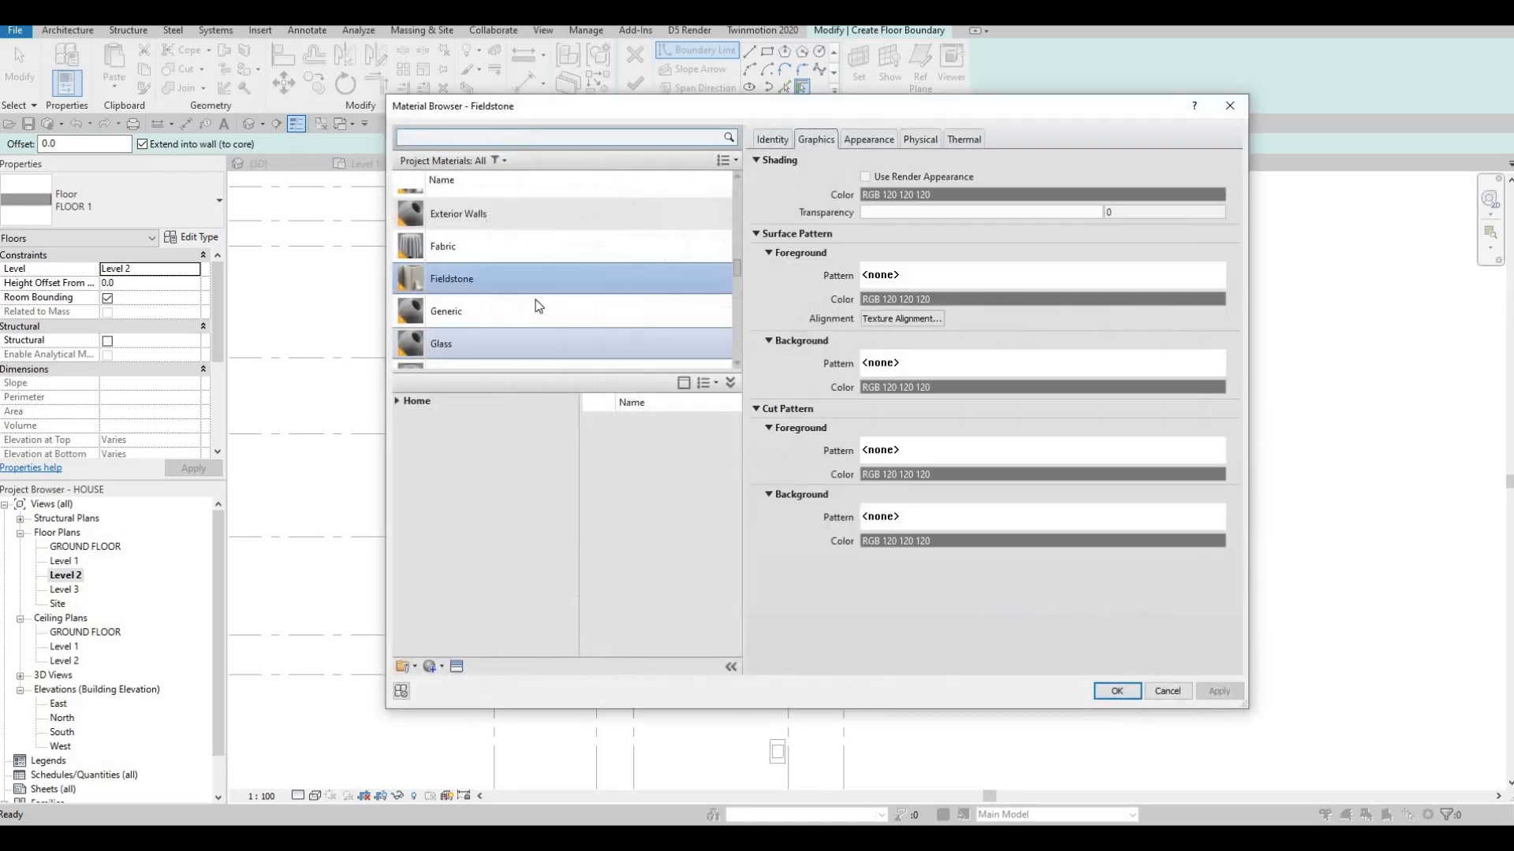
pyautogui.scroll(-5, 532, 303)
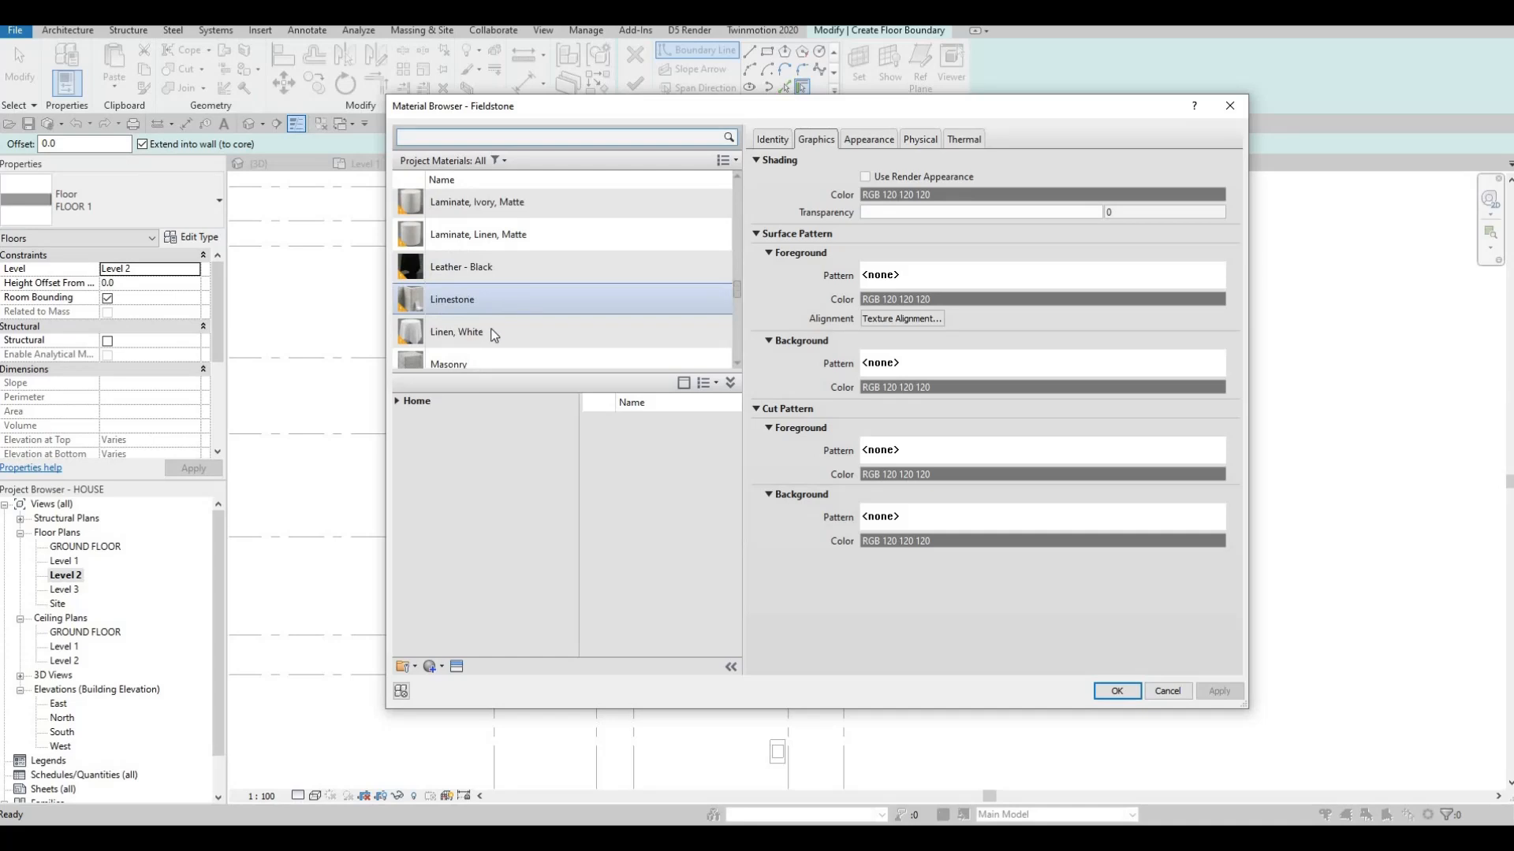
pyautogui.scroll(-3, 420, 366)
# - Assign Mahogany from the AEC Materials Wood library to FLOOR 2's structure layer and accept the floor type
pyautogui.click(403, 402)
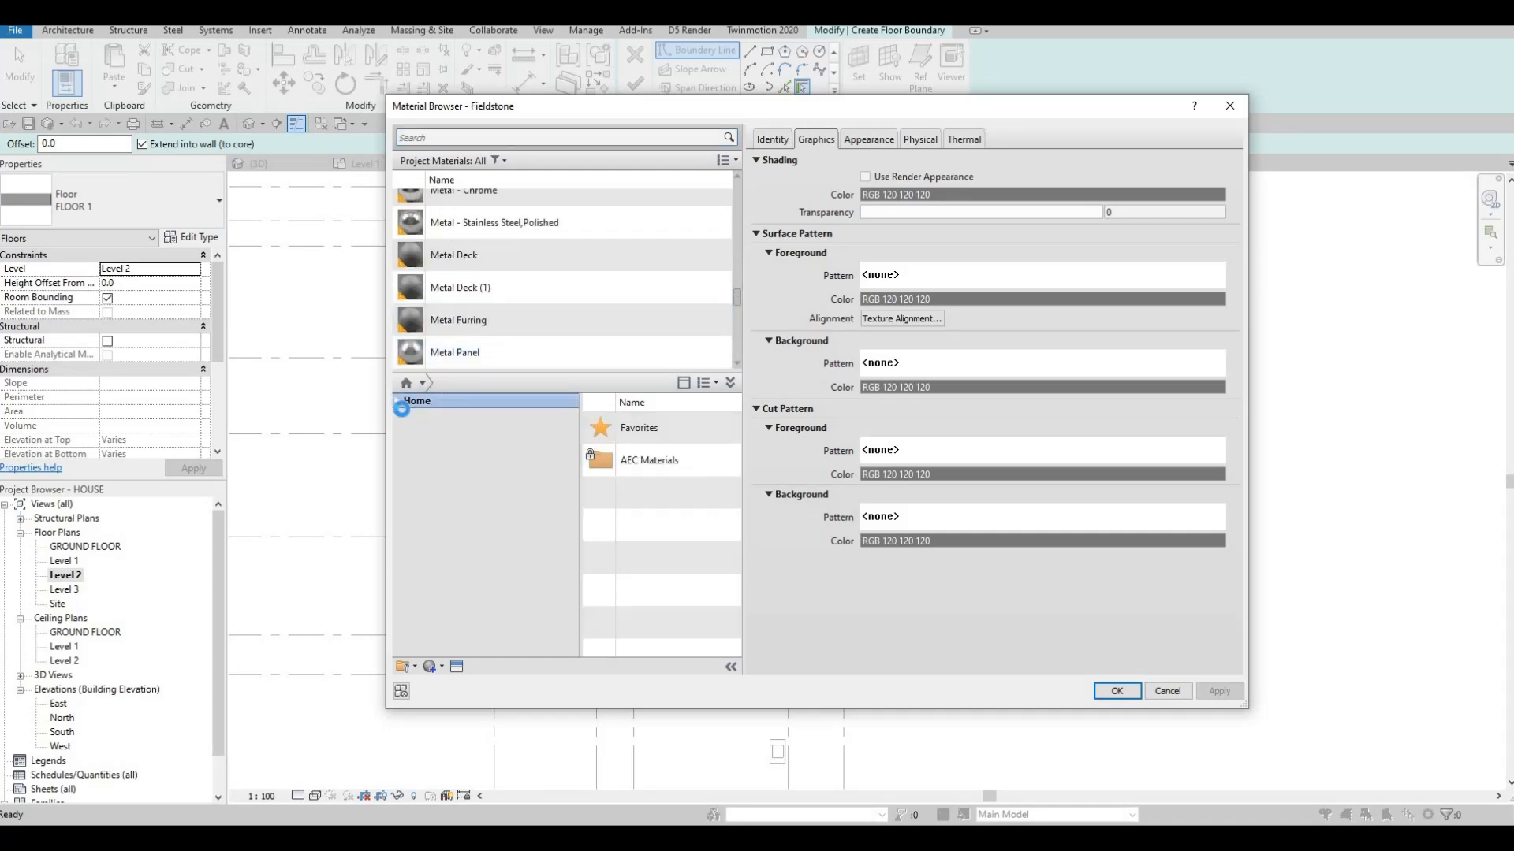
pyautogui.click(405, 431)
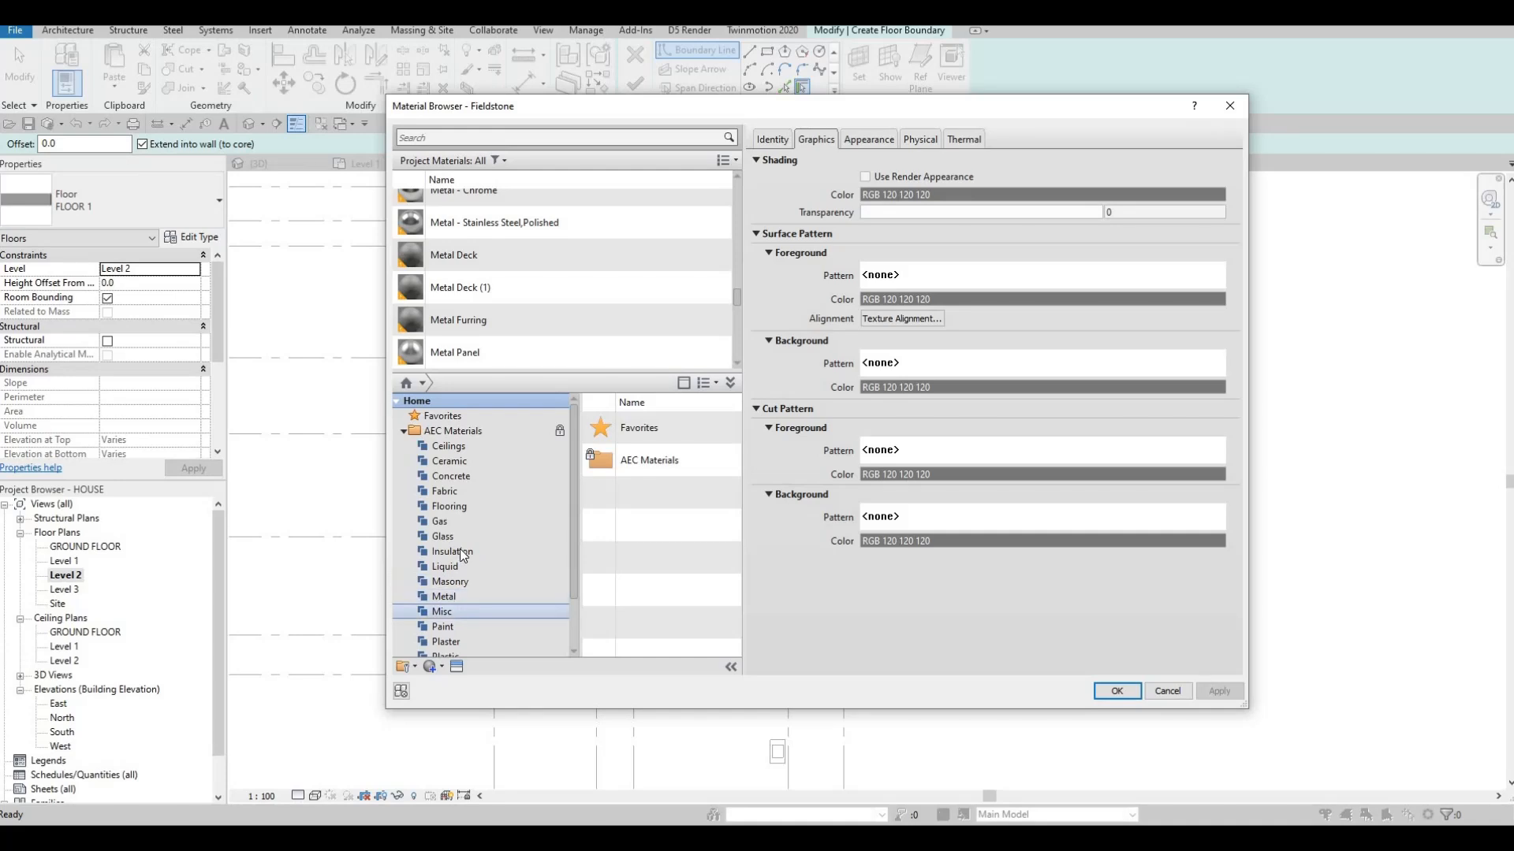
pyautogui.click(457, 551)
pyautogui.scroll(-2, 457, 607)
pyautogui.click(461, 640)
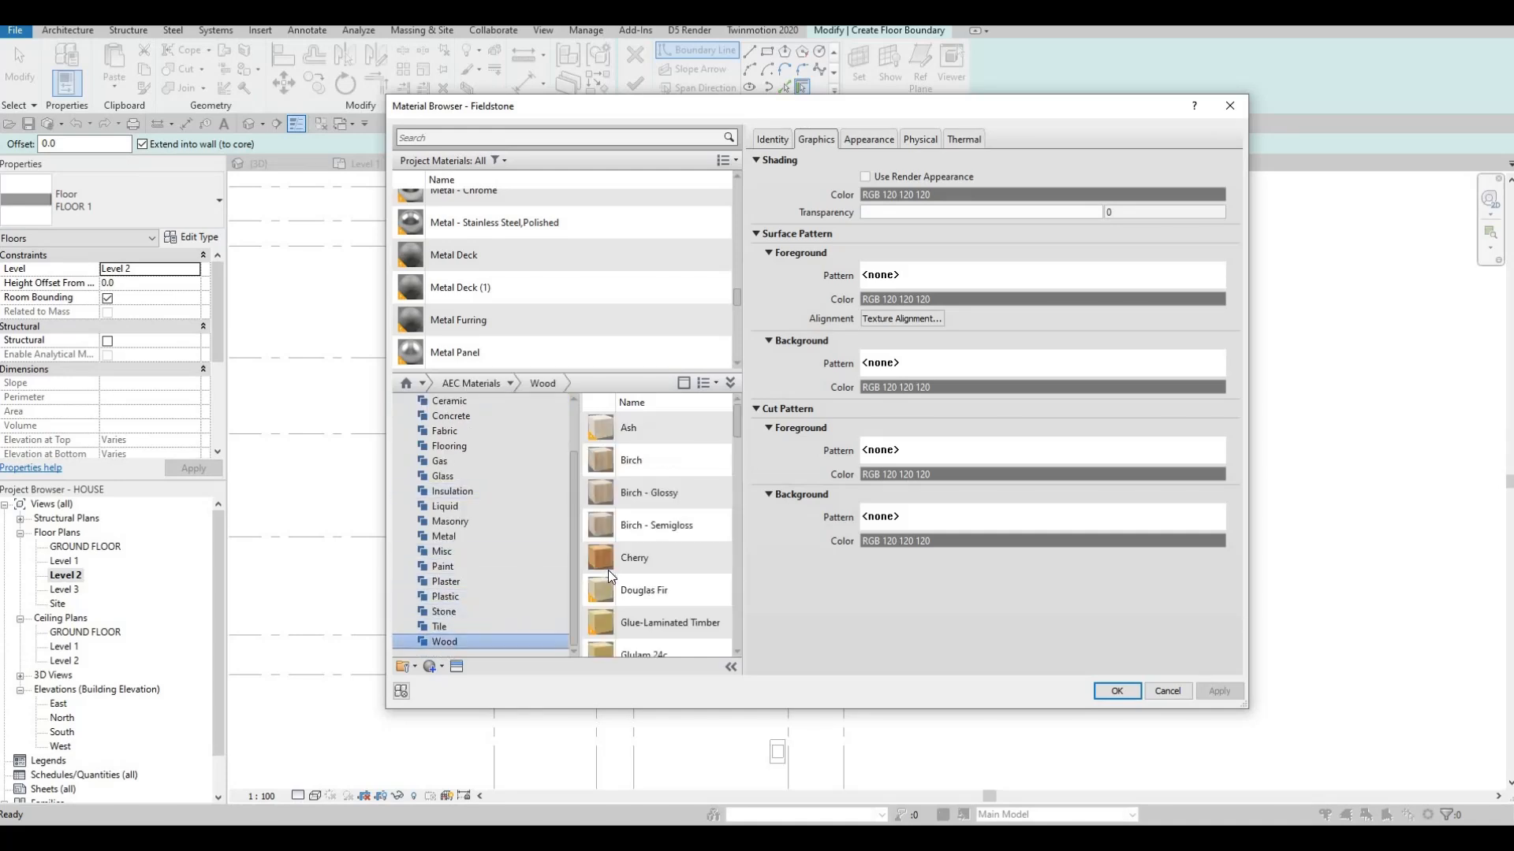
pyautogui.scroll(-4, 622, 579)
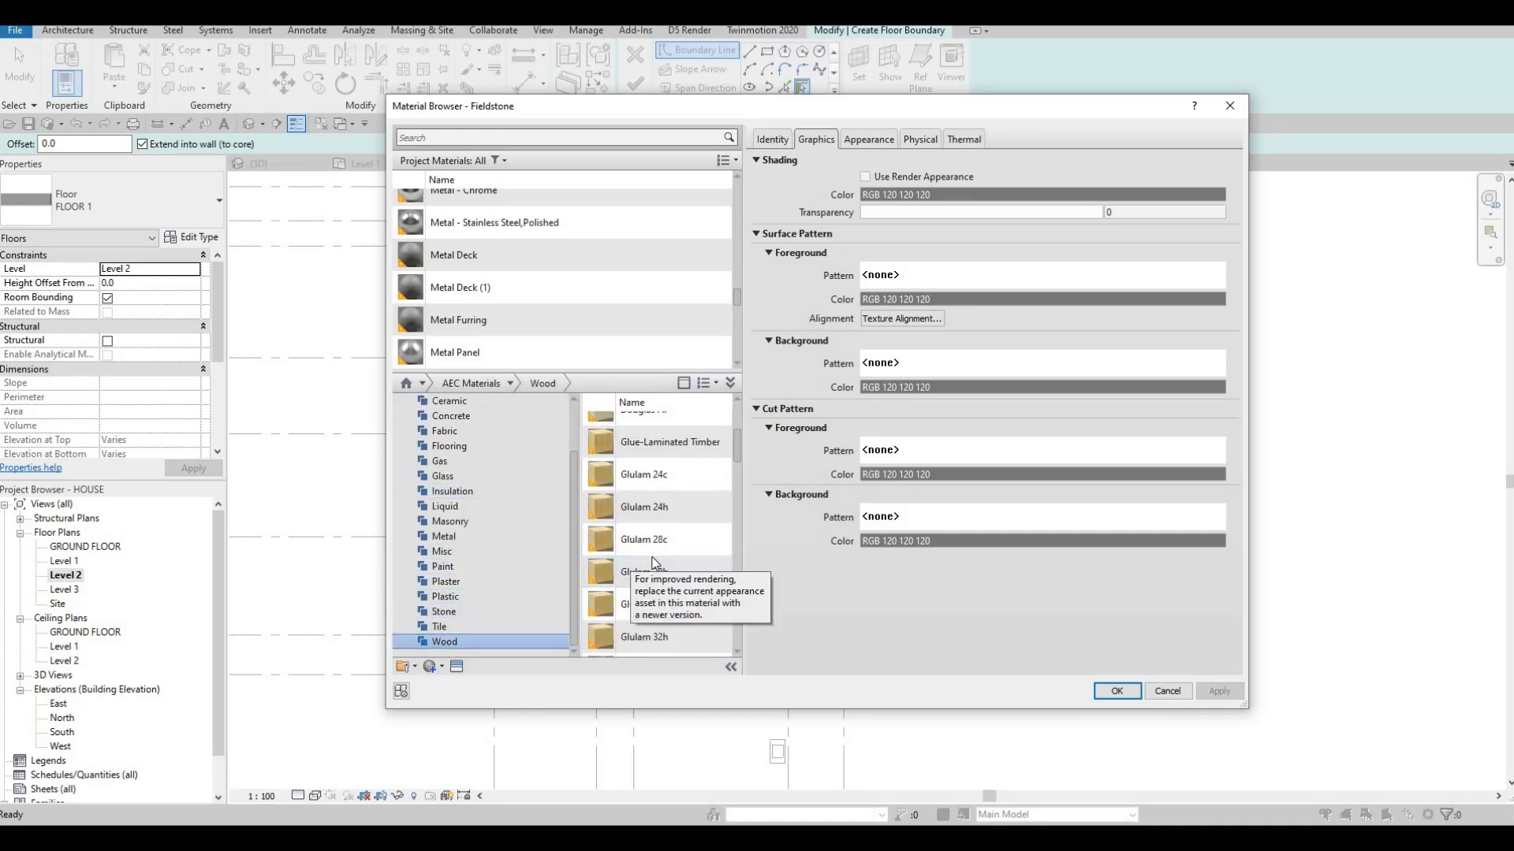
pyautogui.scroll(4, 691, 569)
pyautogui.scroll(-5, 691, 584)
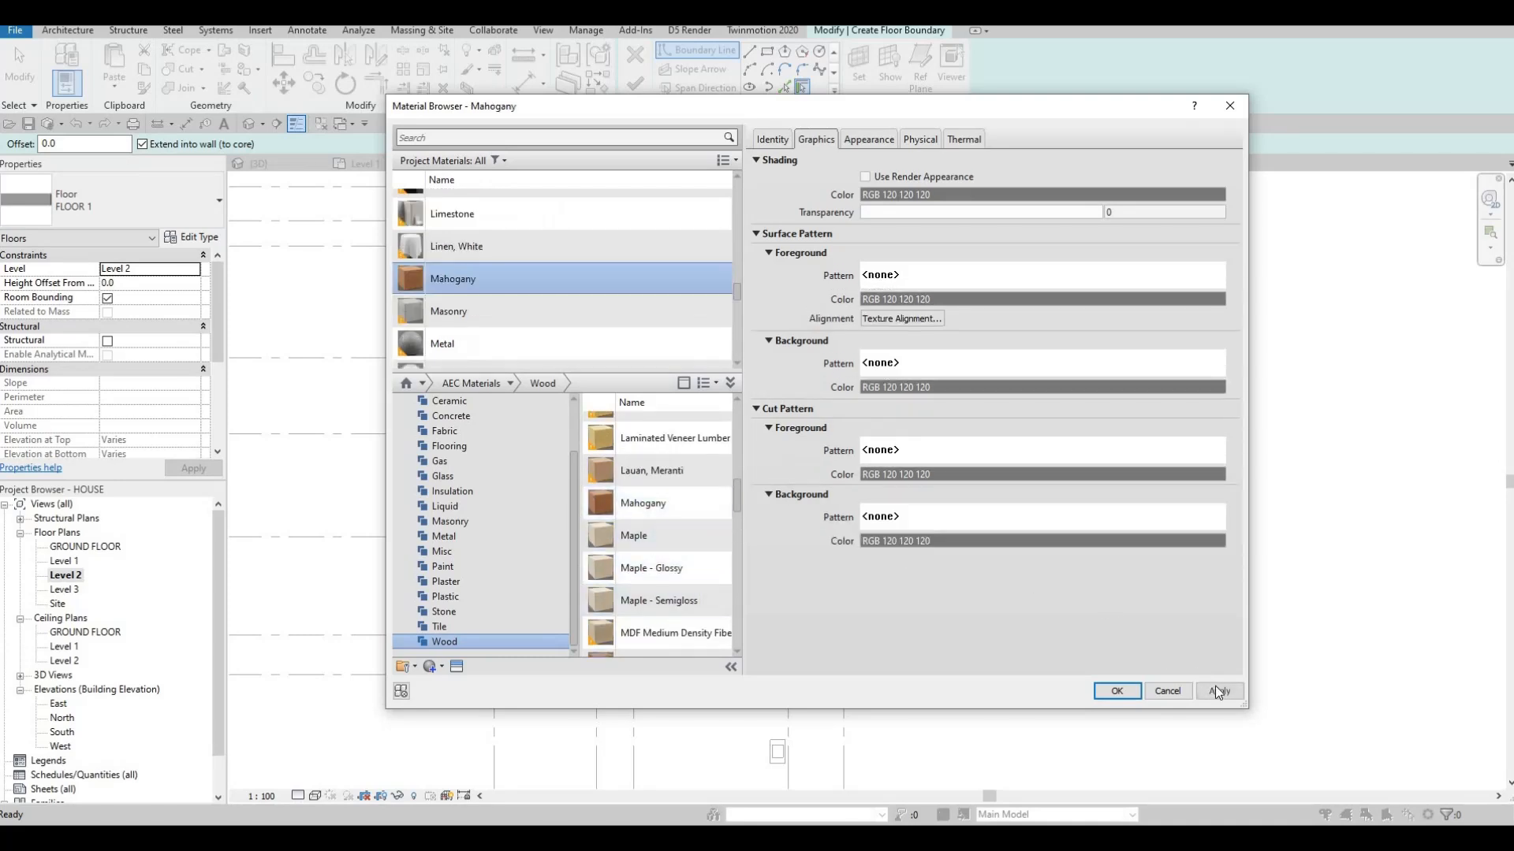
pyautogui.click(1118, 692)
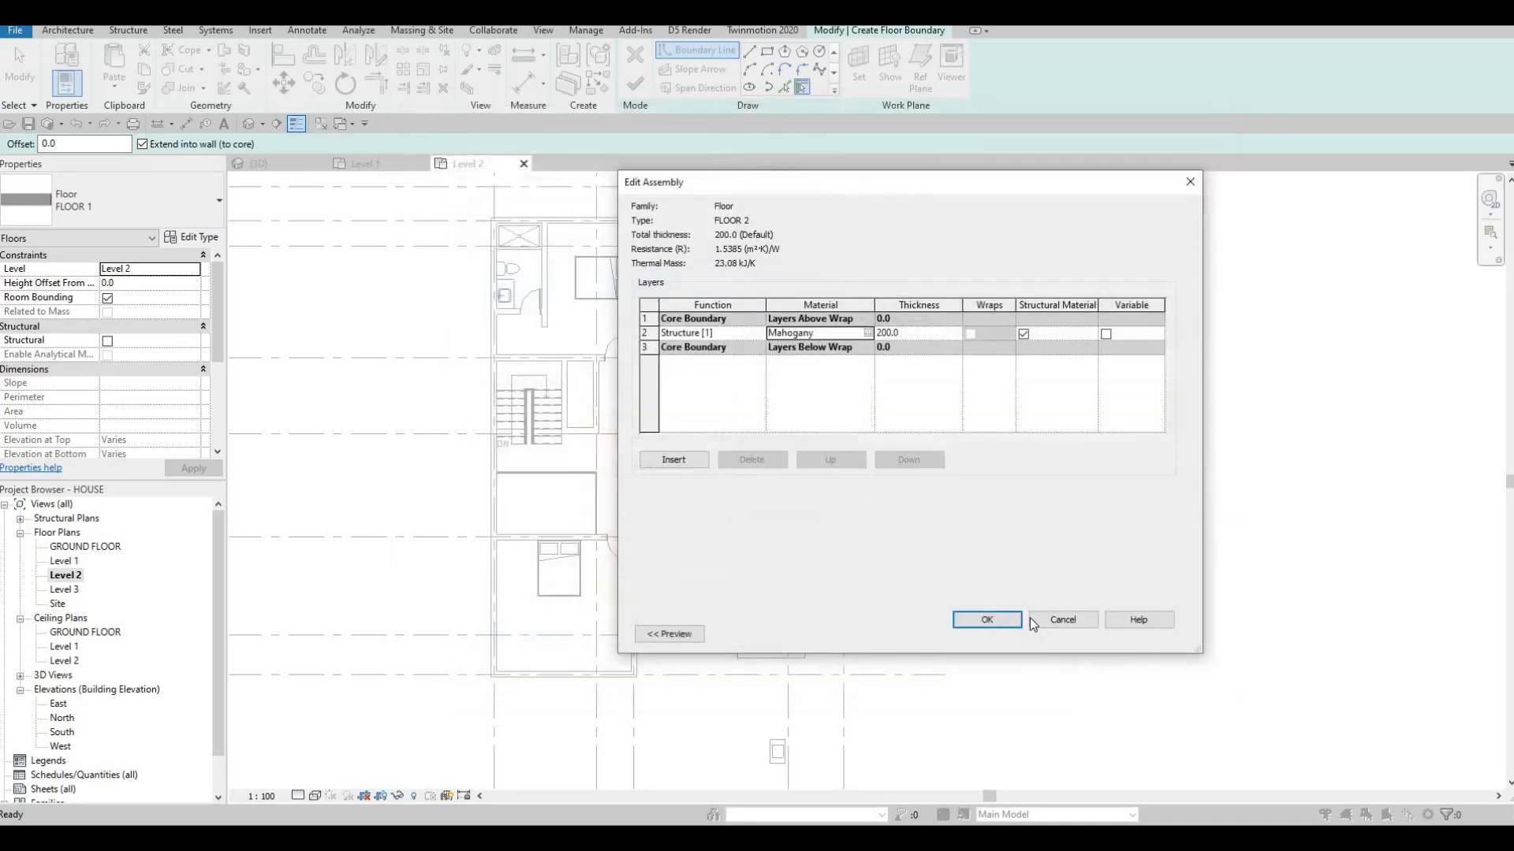
pyautogui.click(982, 619)
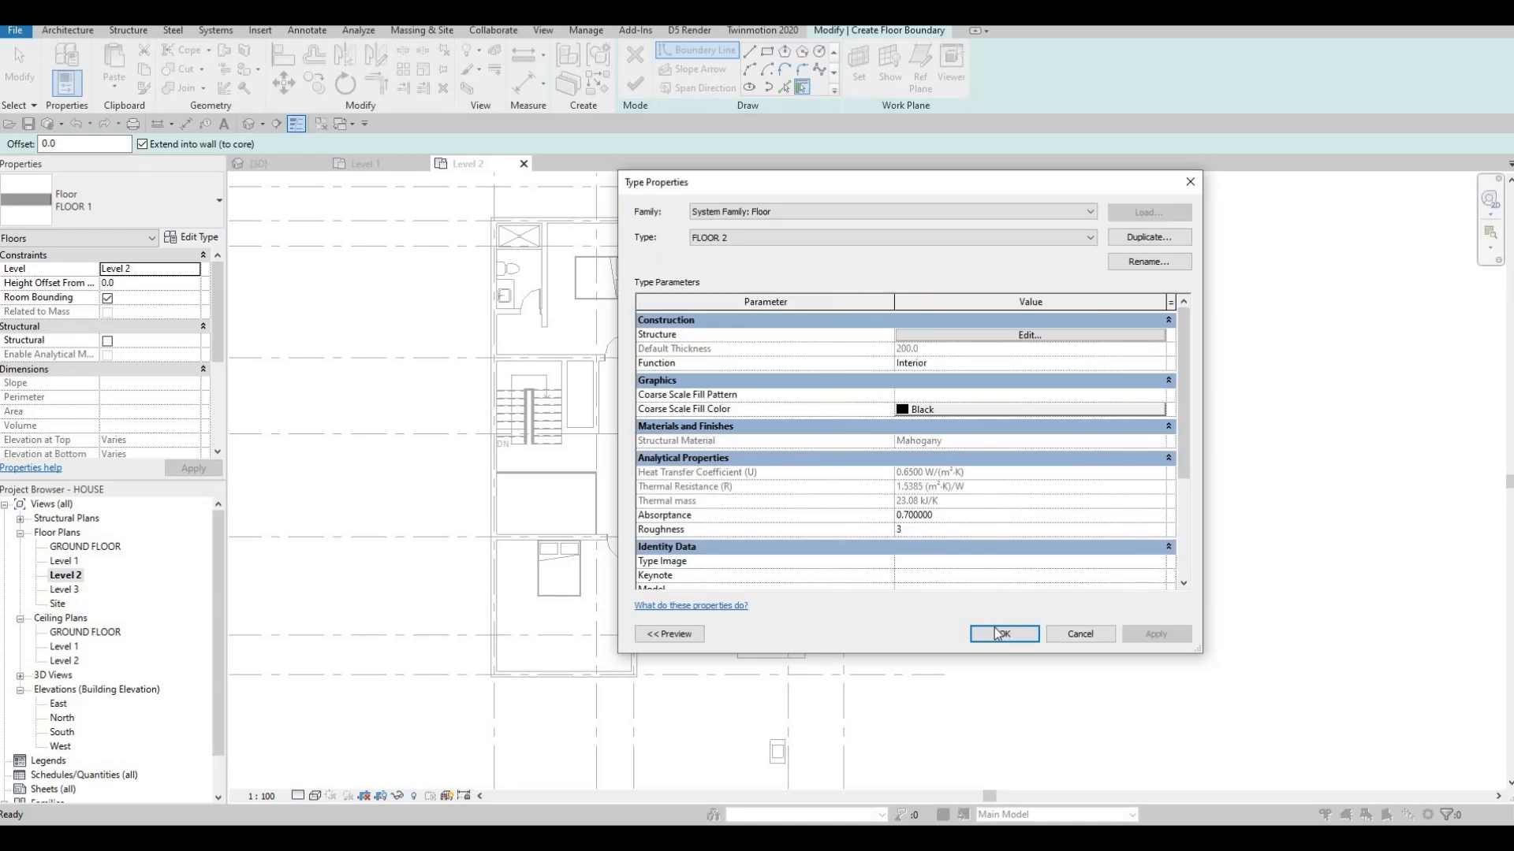
pyautogui.press('Return')
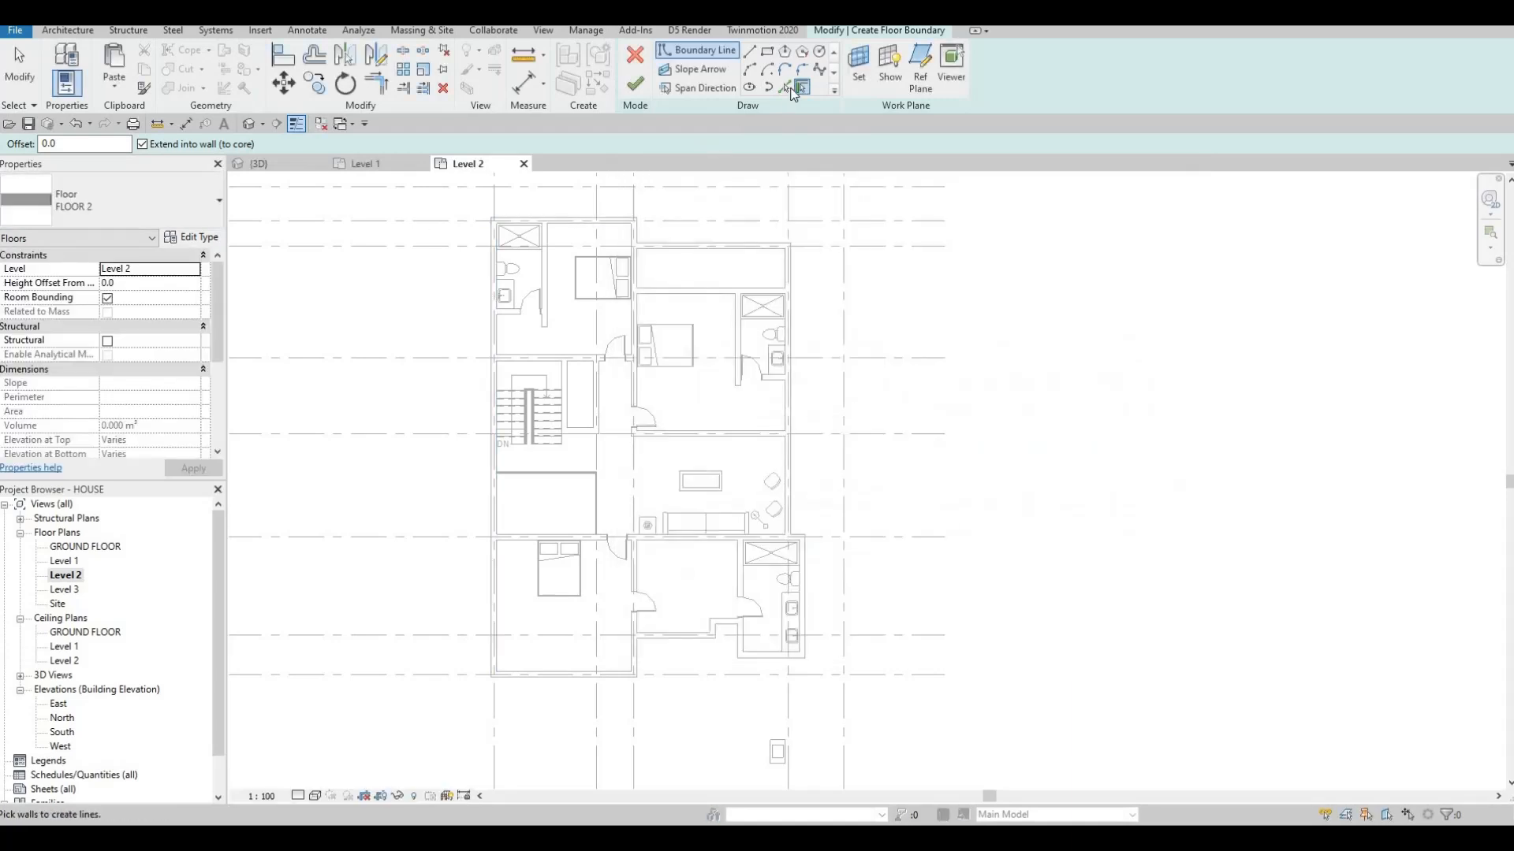
# - Pick the upper-left bedroom's top and right wall faces and the upper-right bedroom's top wall face as floor boundary lines
pyautogui.click(785, 87)
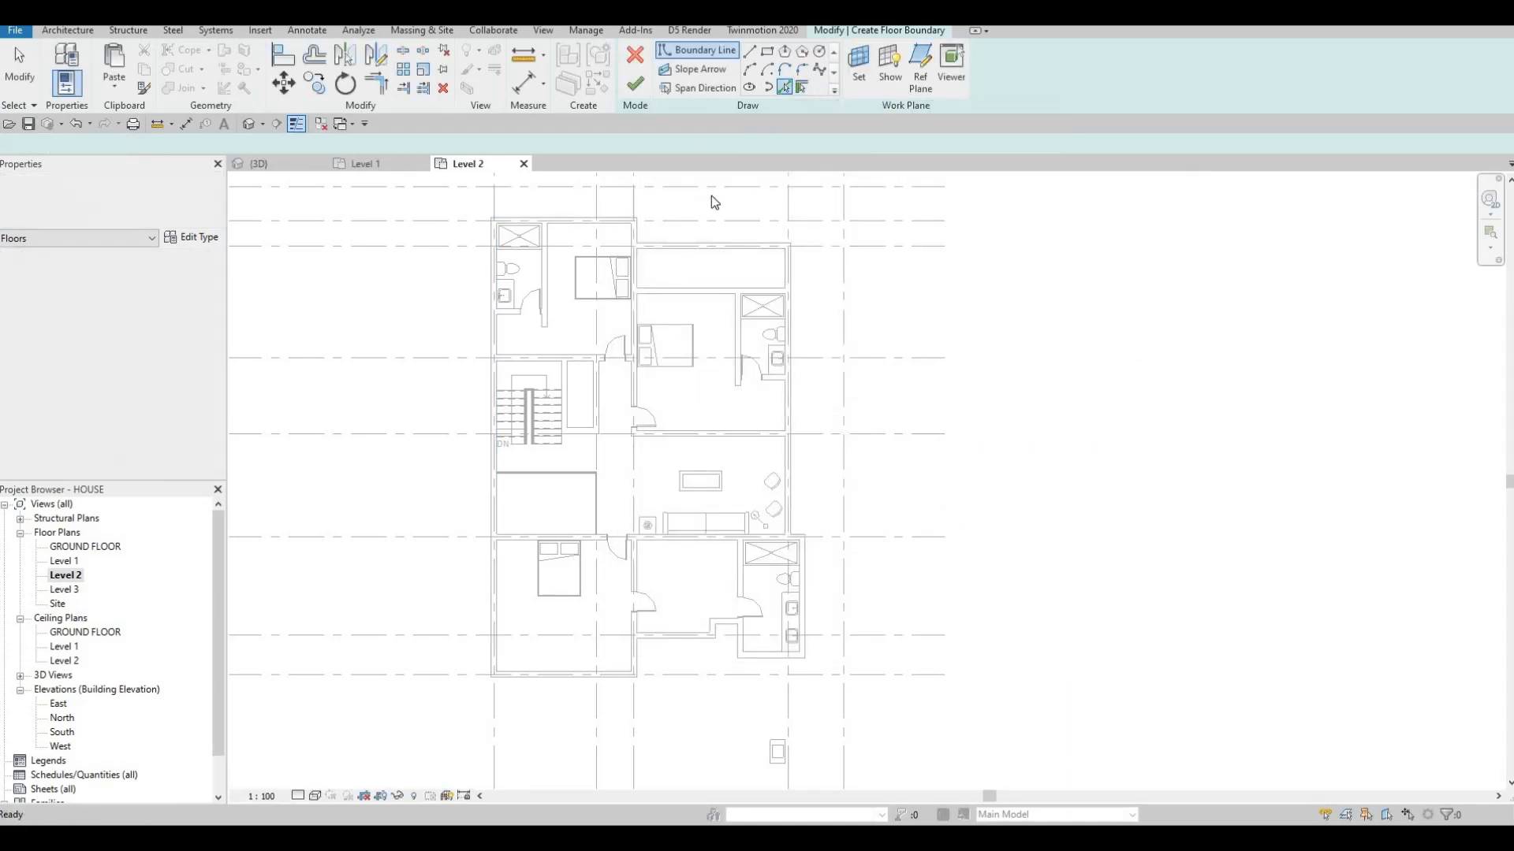
pyautogui.scroll(-1, 668, 244)
pyautogui.moveTo(606, 224); pyautogui.dragTo(579, 305, button='middle')
pyautogui.scroll(3, 590, 314)
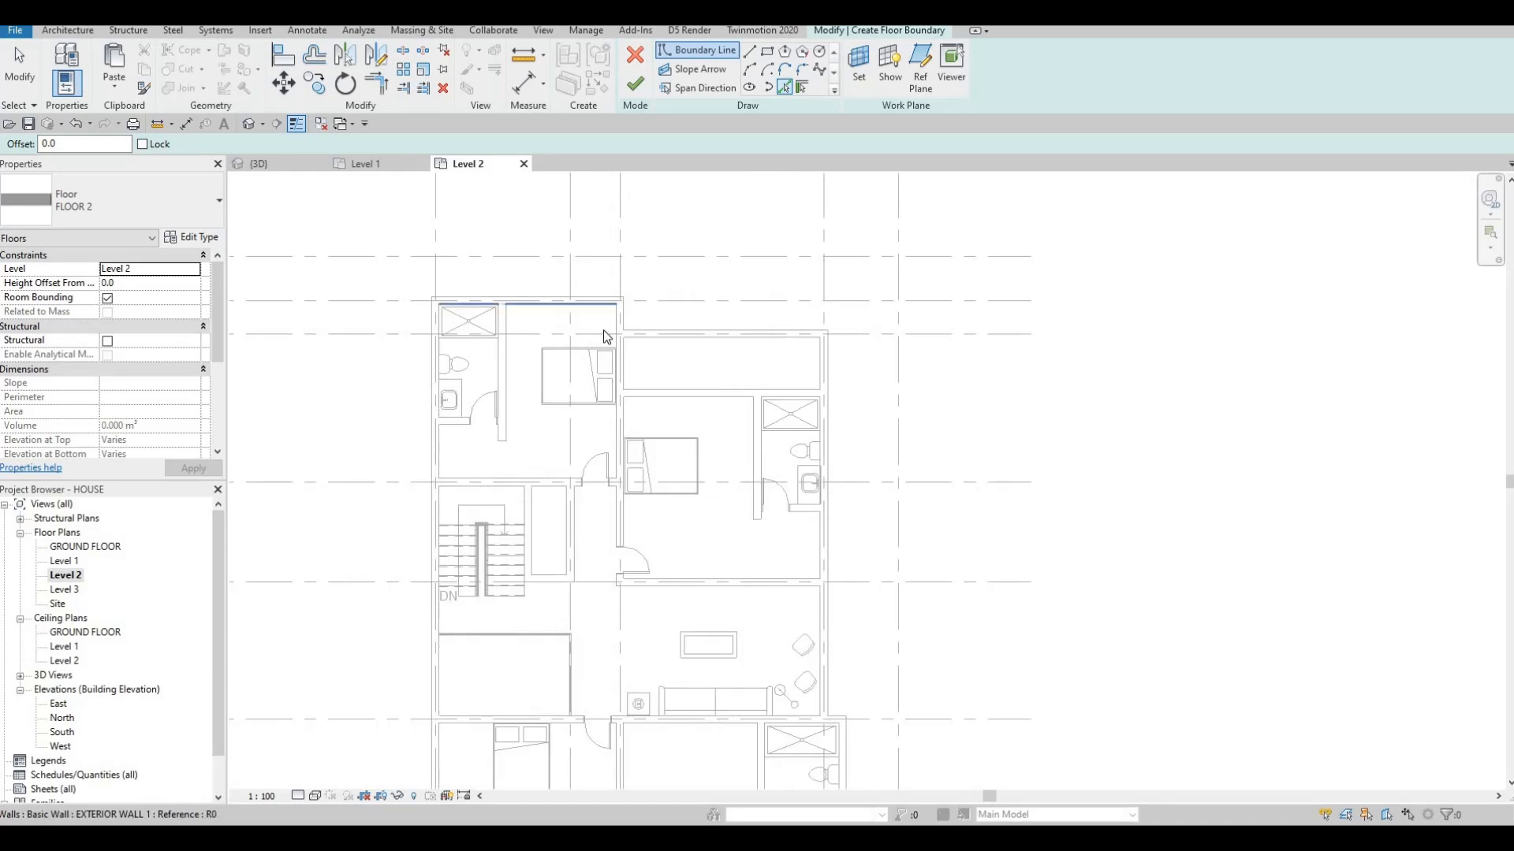
pyautogui.click(597, 304)
pyautogui.click(618, 386)
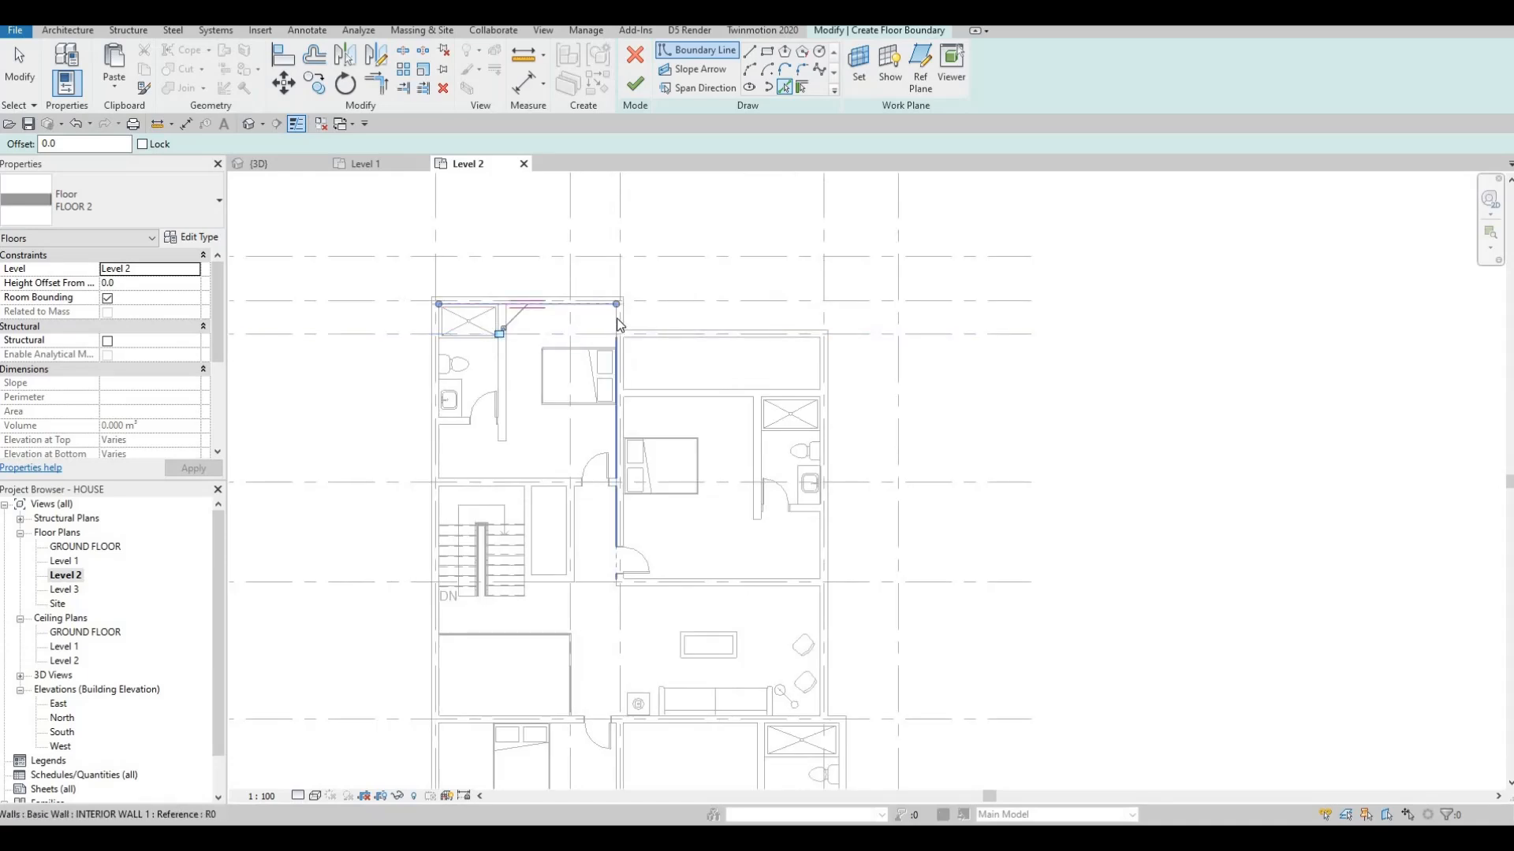
pyautogui.scroll(2, 622, 374)
pyautogui.click(683, 440)
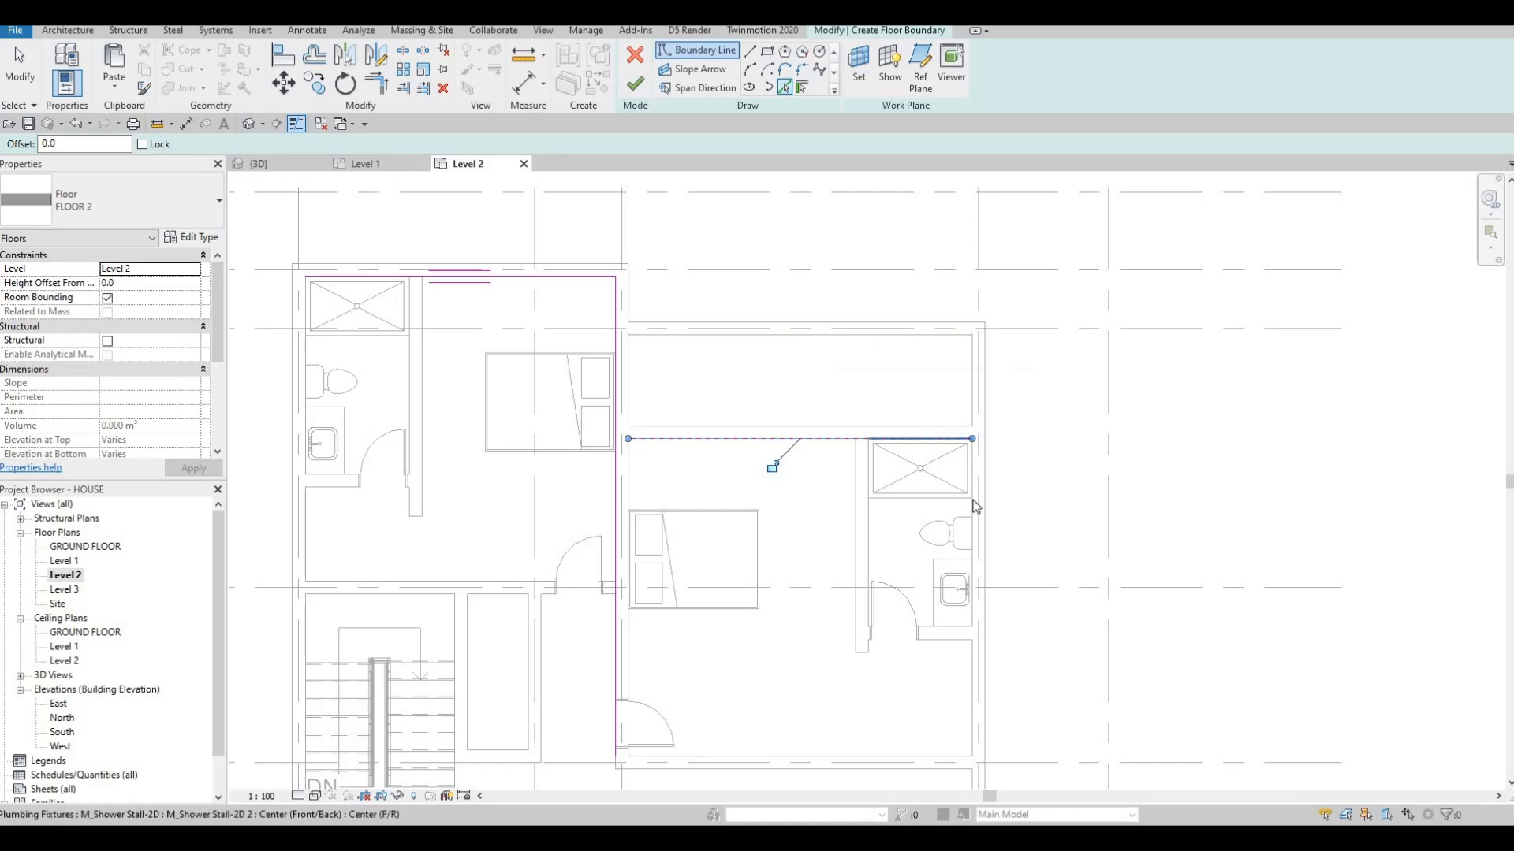
# - Add the inner face of the right exterior wall, running past the upper-right bedroom and lounge, as a floor boundary line
pyautogui.scroll(2, 972, 512)
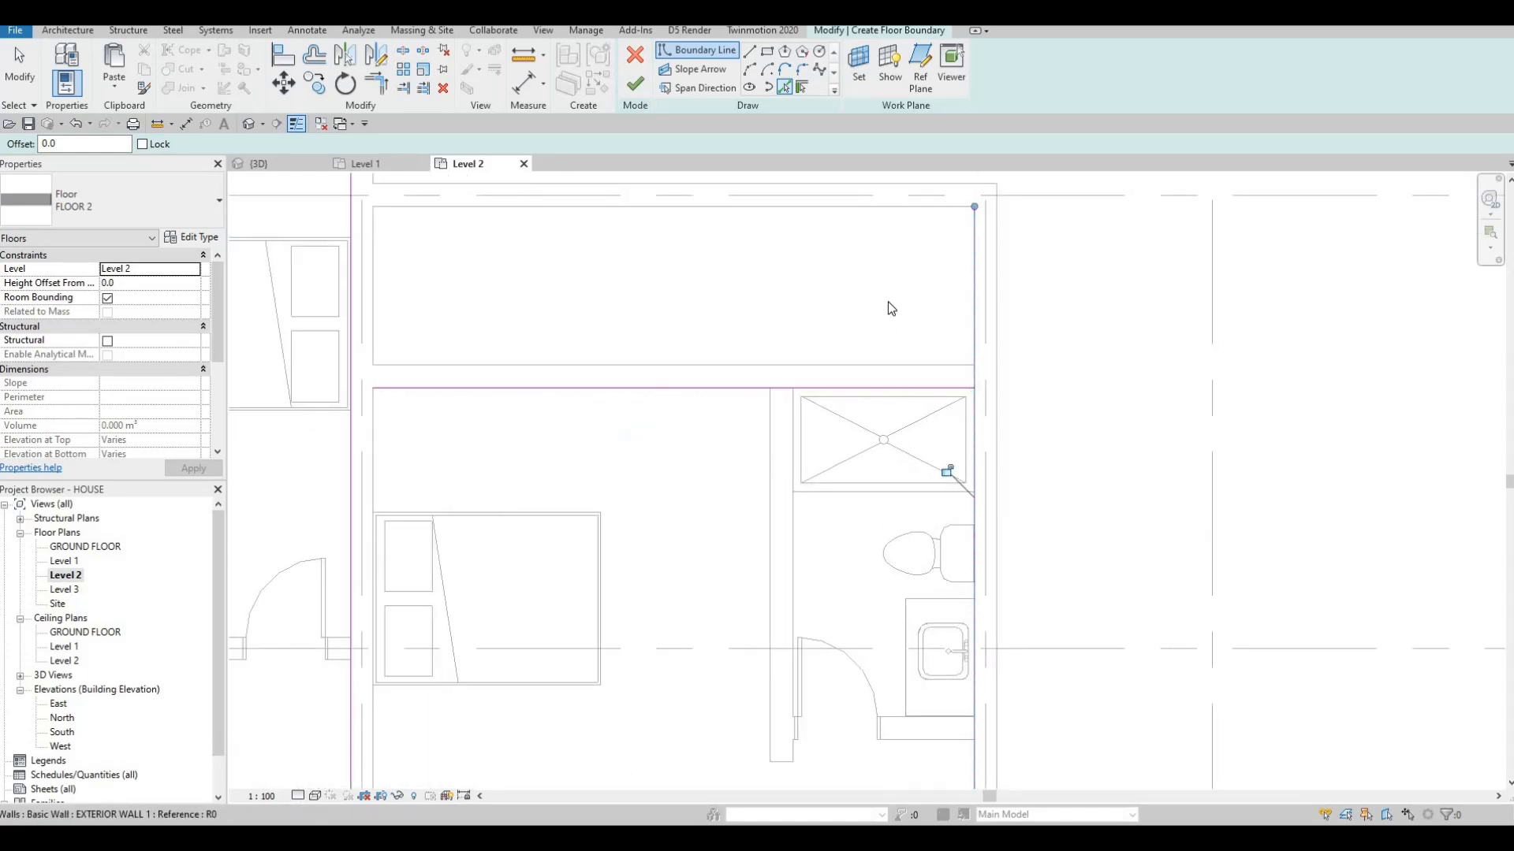
pyautogui.scroll(-2, 586, 251)
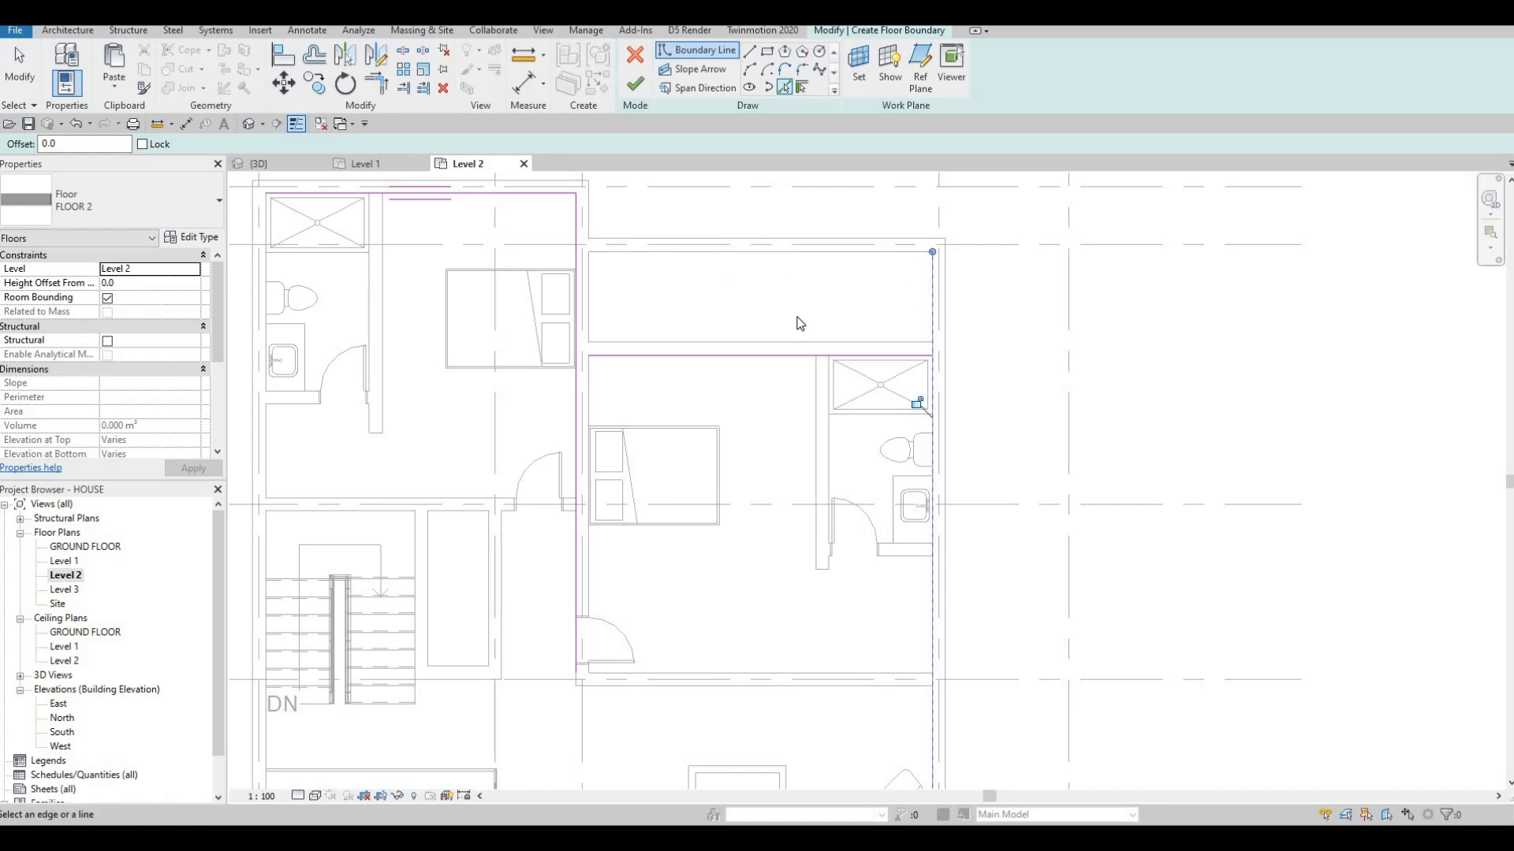
pyautogui.scroll(-3, 827, 276)
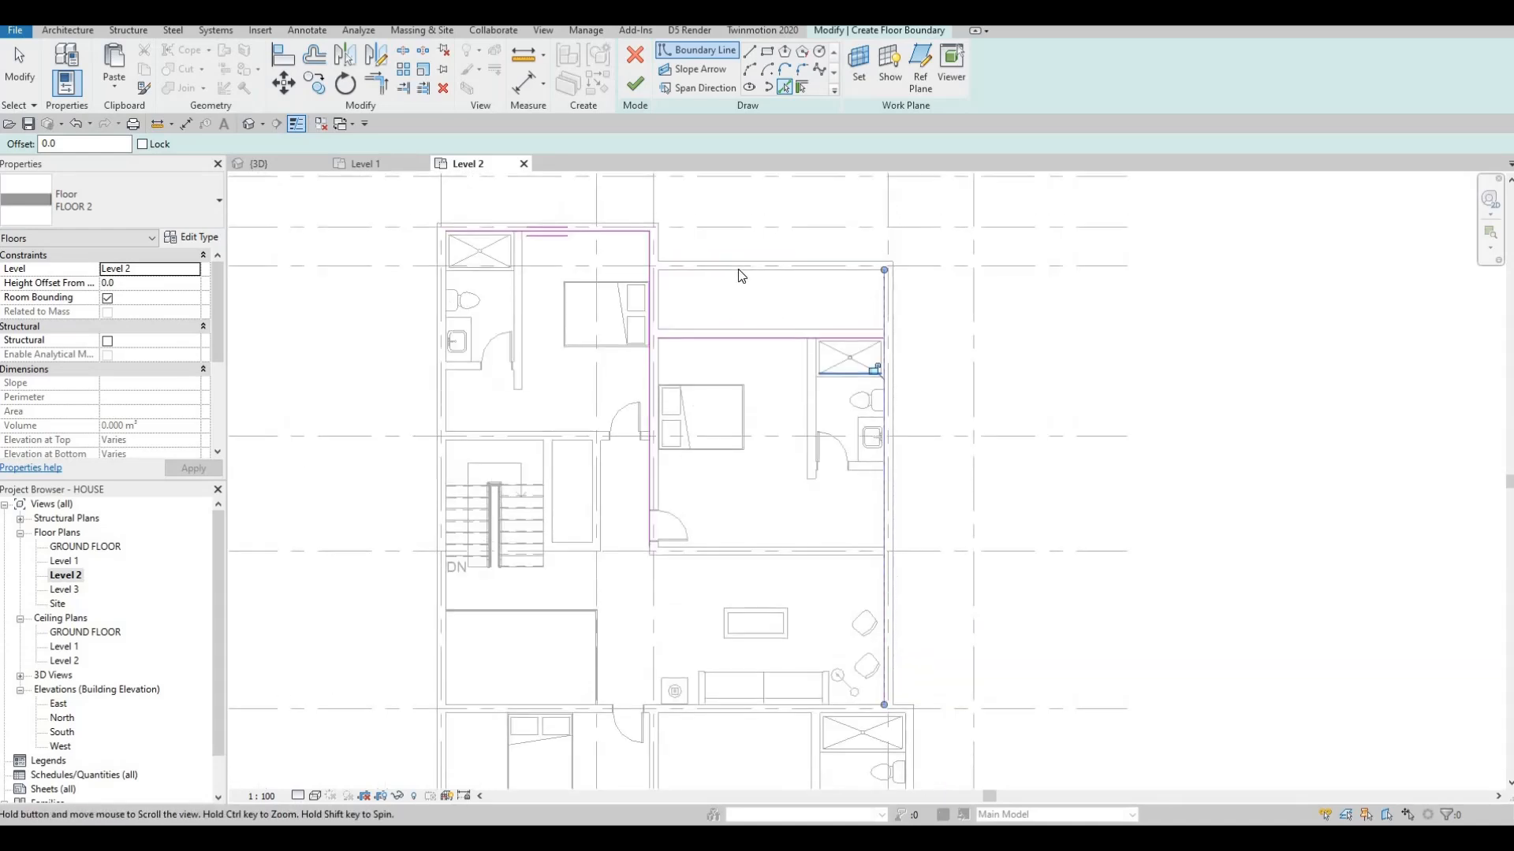
pyautogui.scroll(2, 741, 276)
pyautogui.scroll(-3, 881, 469)
pyautogui.moveTo(916, 550); pyautogui.dragTo(898, 432, button='middle')
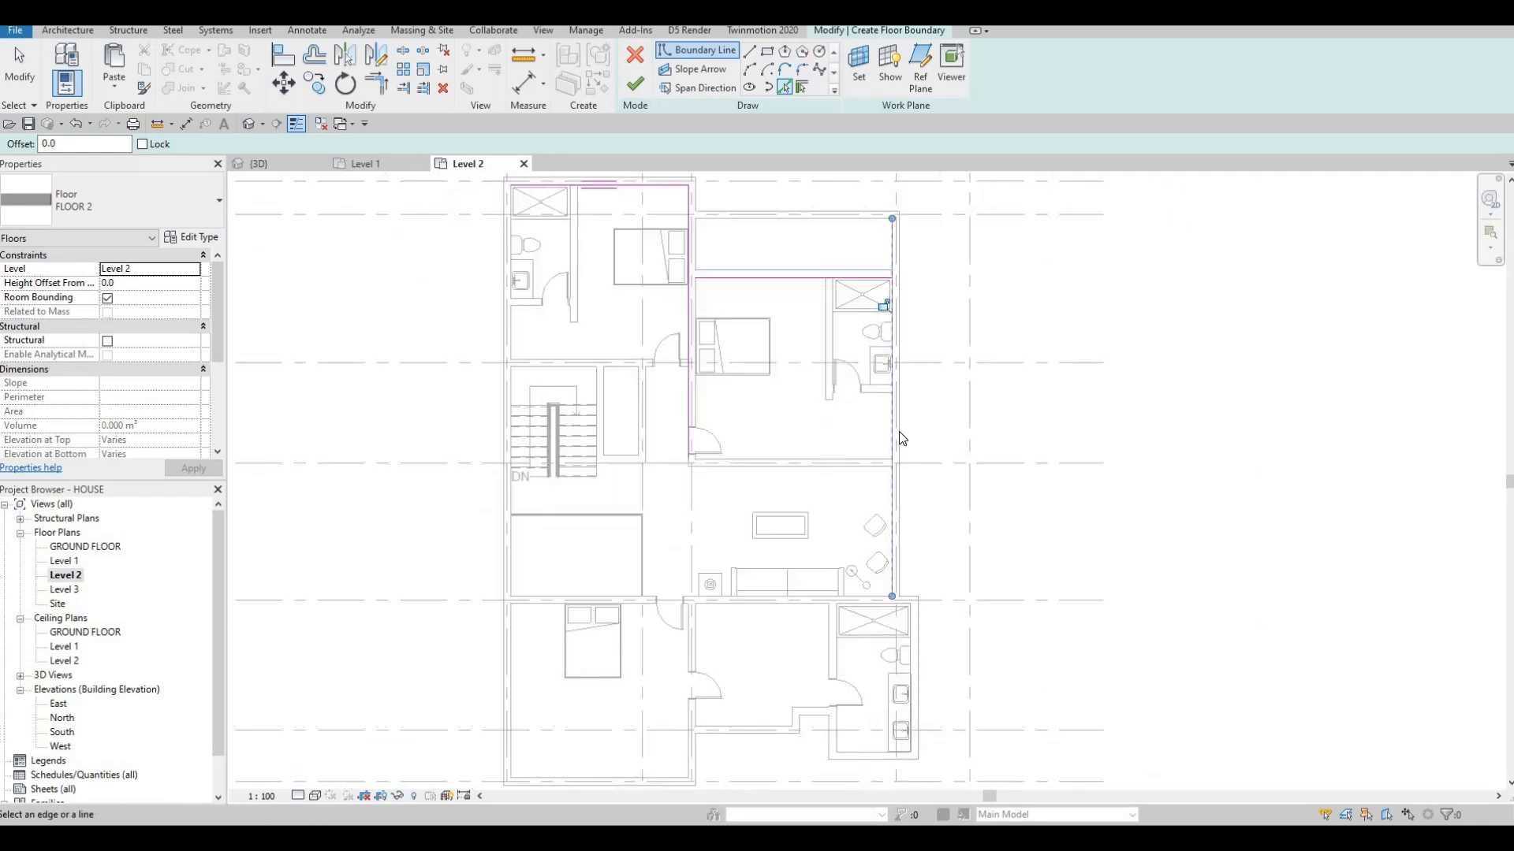
pyautogui.moveTo(938, 608); pyautogui.dragTo(940, 509, button='middle')
pyautogui.scroll(1, 890, 441)
pyautogui.scroll(5, 925, 541)
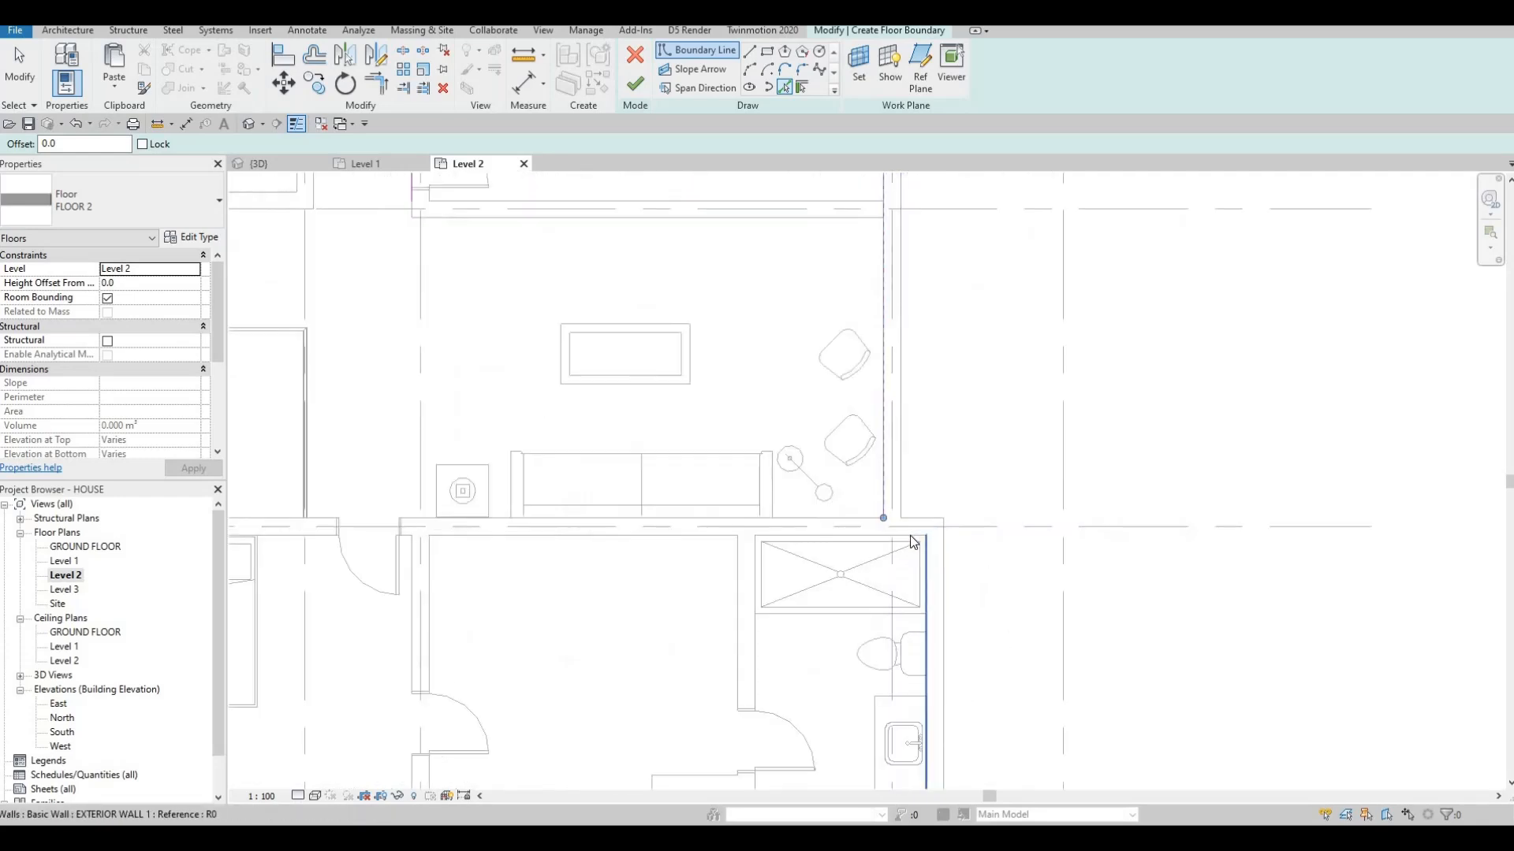
# - Pick the lower-right bathroom's inner wall faces and the long wall face above it as floor boundary lines
pyautogui.click(929, 557)
pyautogui.scroll(-4, 916, 581)
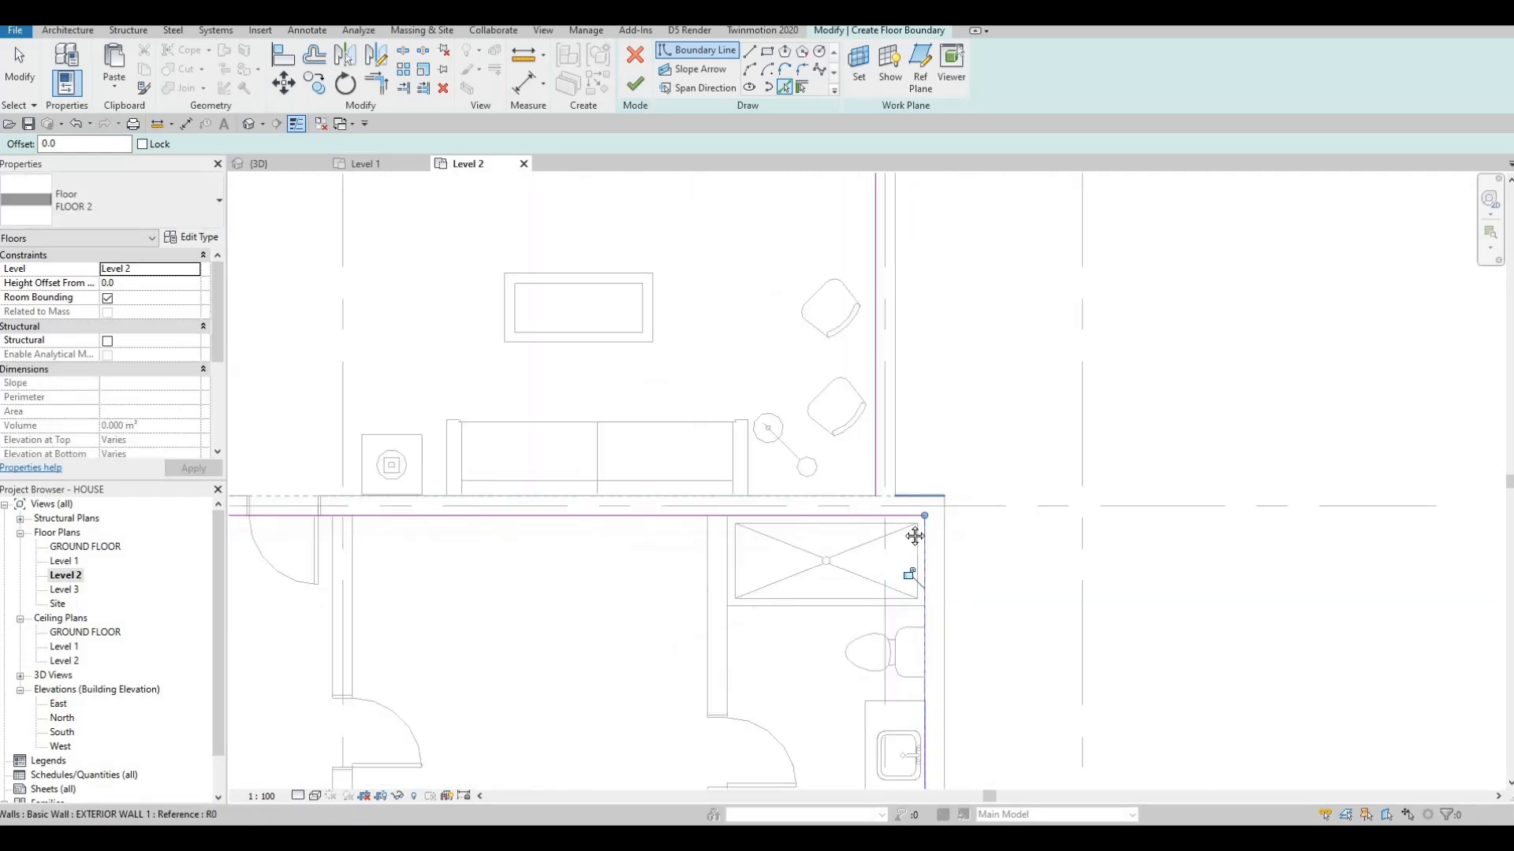
pyautogui.scroll(1, 883, 615)
pyautogui.moveTo(872, 633); pyautogui.dragTo(894, 603, button='middle')
pyautogui.scroll(2, 893, 603)
pyautogui.click(866, 576)
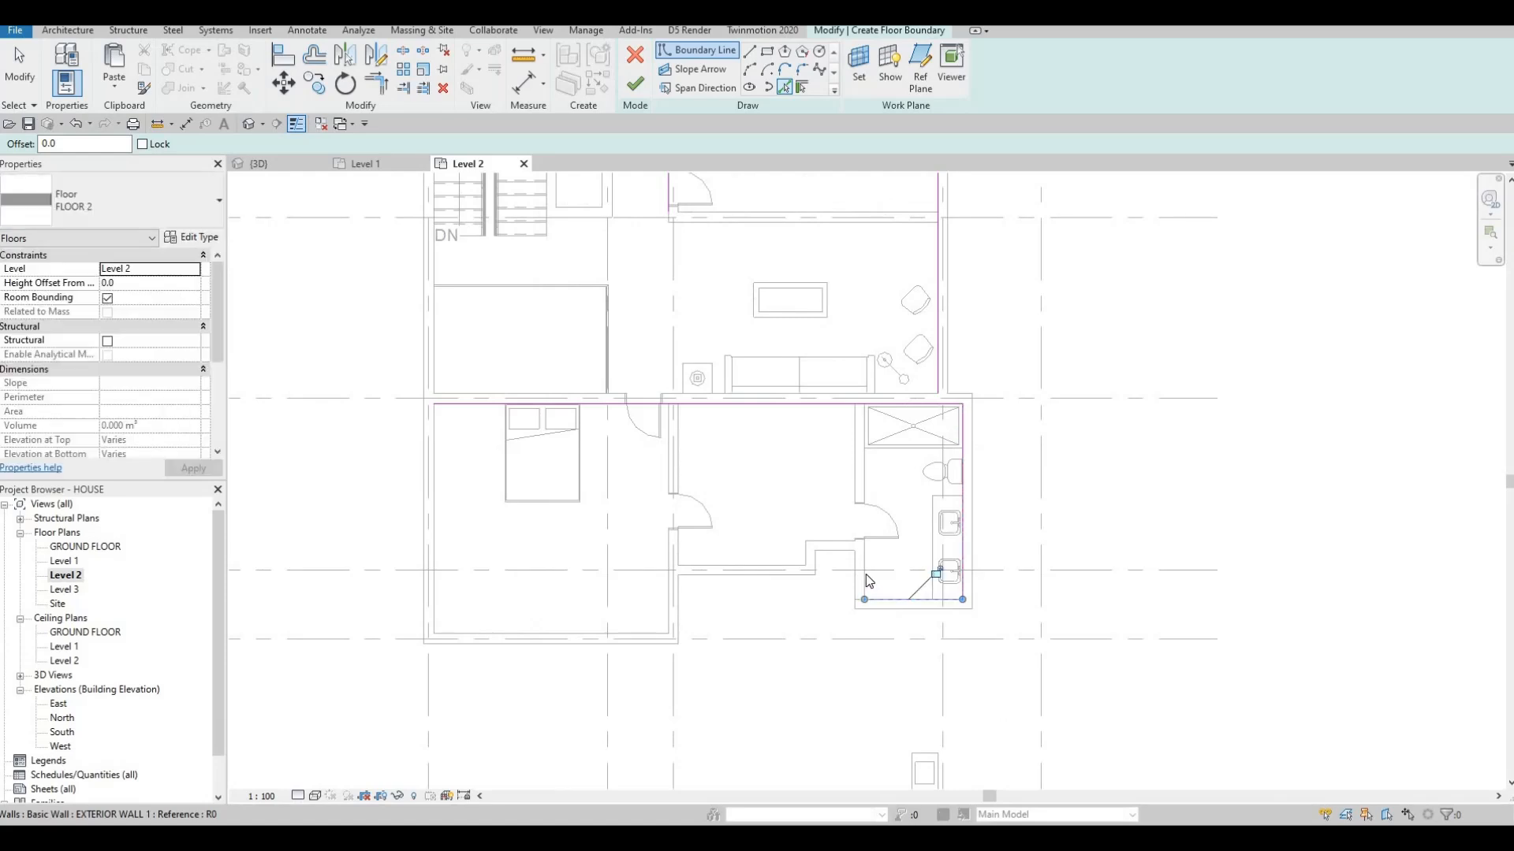
# - Pick the stepped wall below the lower middle room and the lower-left bedroom's right wall as floor boundary lines
pyautogui.click(840, 553)
pyautogui.click(801, 560)
pyautogui.click(662, 605)
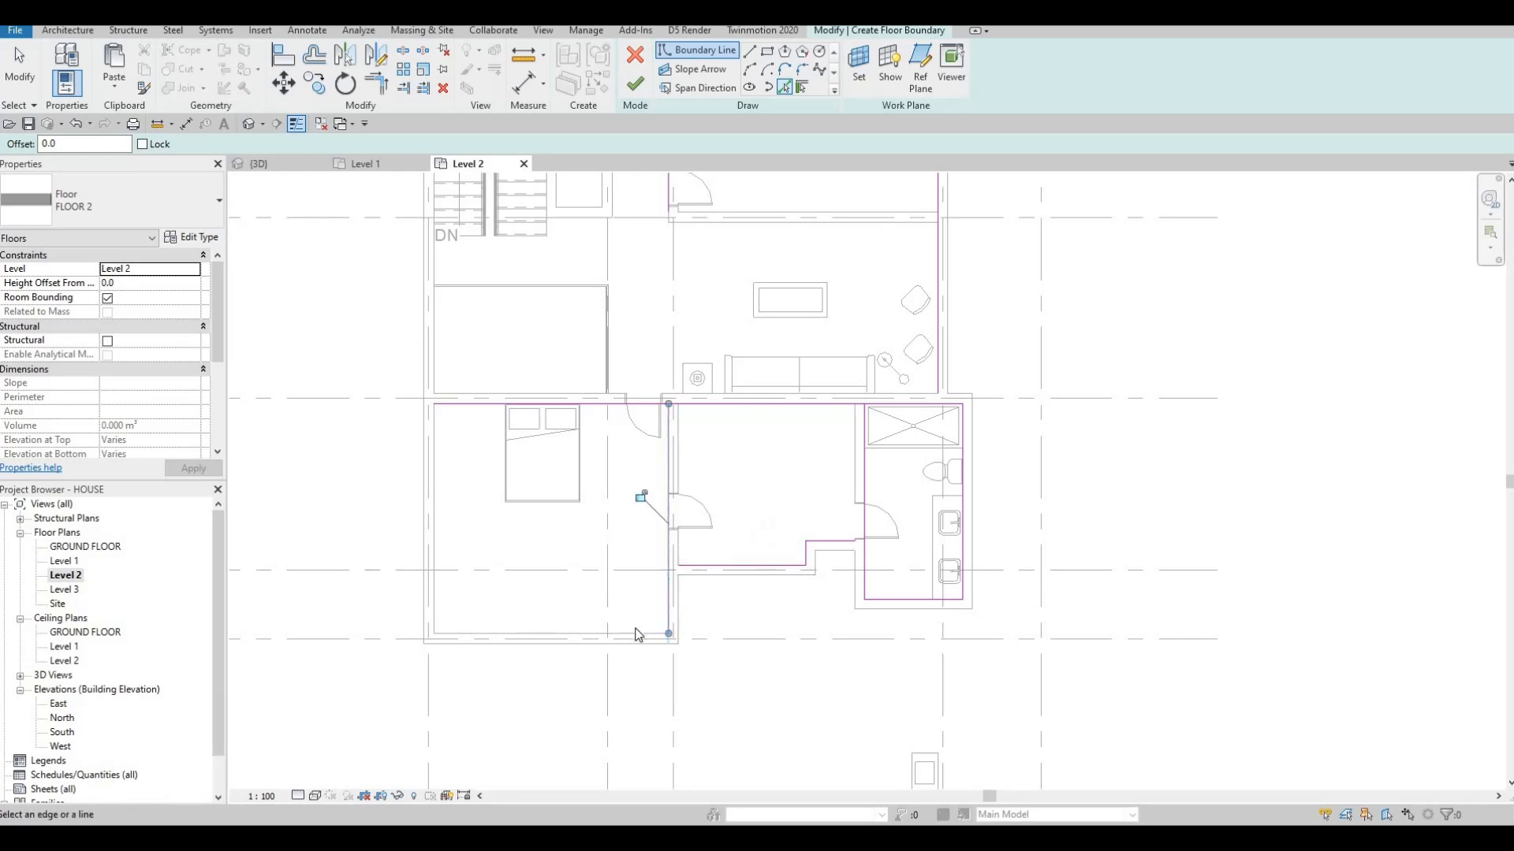
# - Add the lower-left bedroom's bottom wall face and the full left exterior wall face as floor boundary lines
pyautogui.click(635, 637)
pyautogui.click(436, 547)
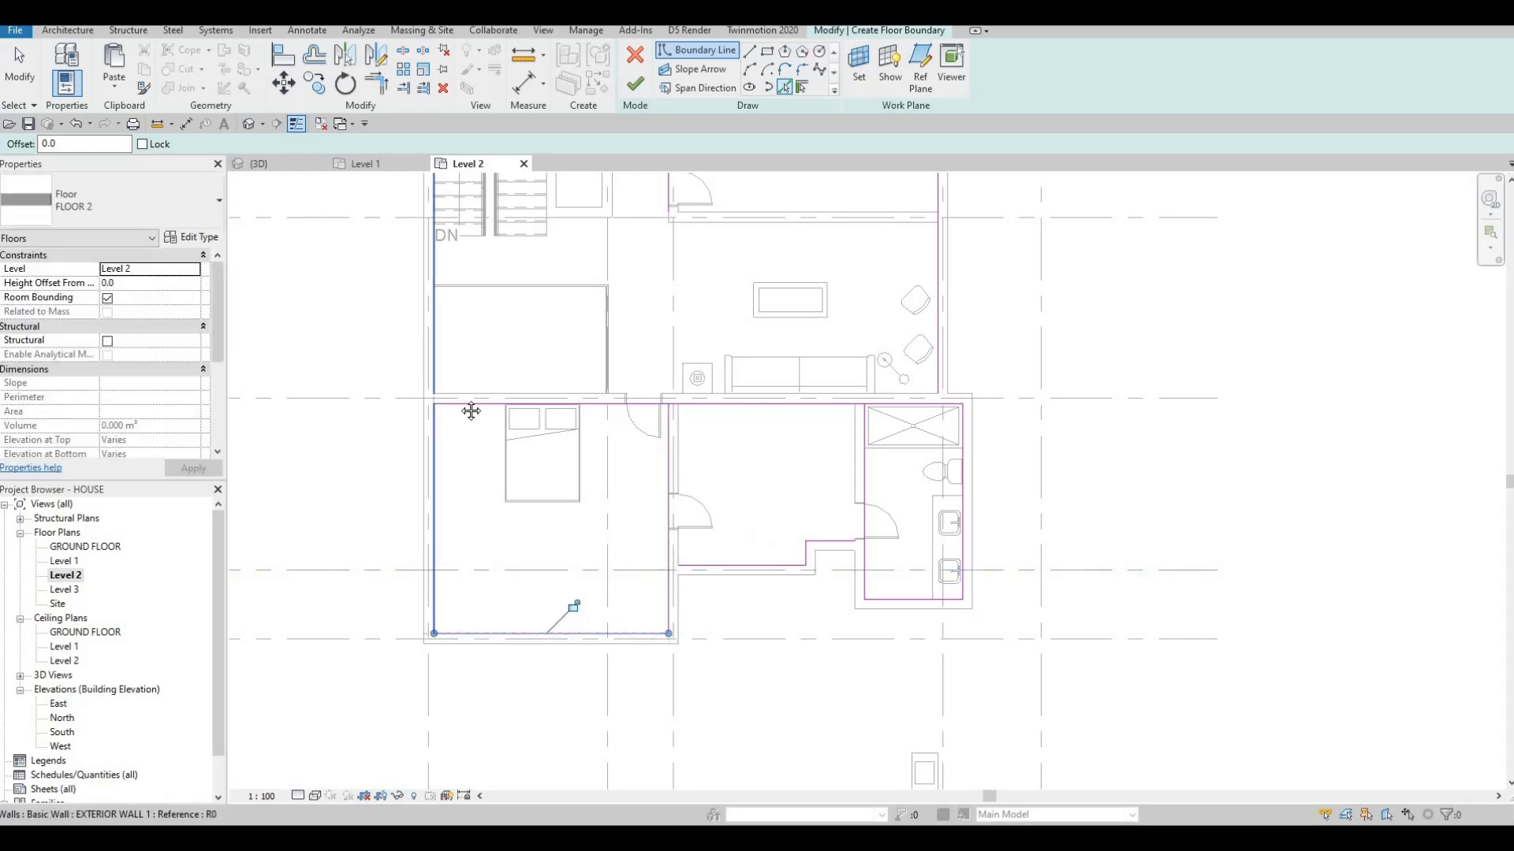
pyautogui.scroll(-2, 479, 288)
pyautogui.moveTo(478, 288); pyautogui.dragTo(481, 457, button='middle')
pyautogui.moveTo(469, 189); pyautogui.dragTo(458, 297, button='middle')
pyautogui.scroll(3, 465, 278)
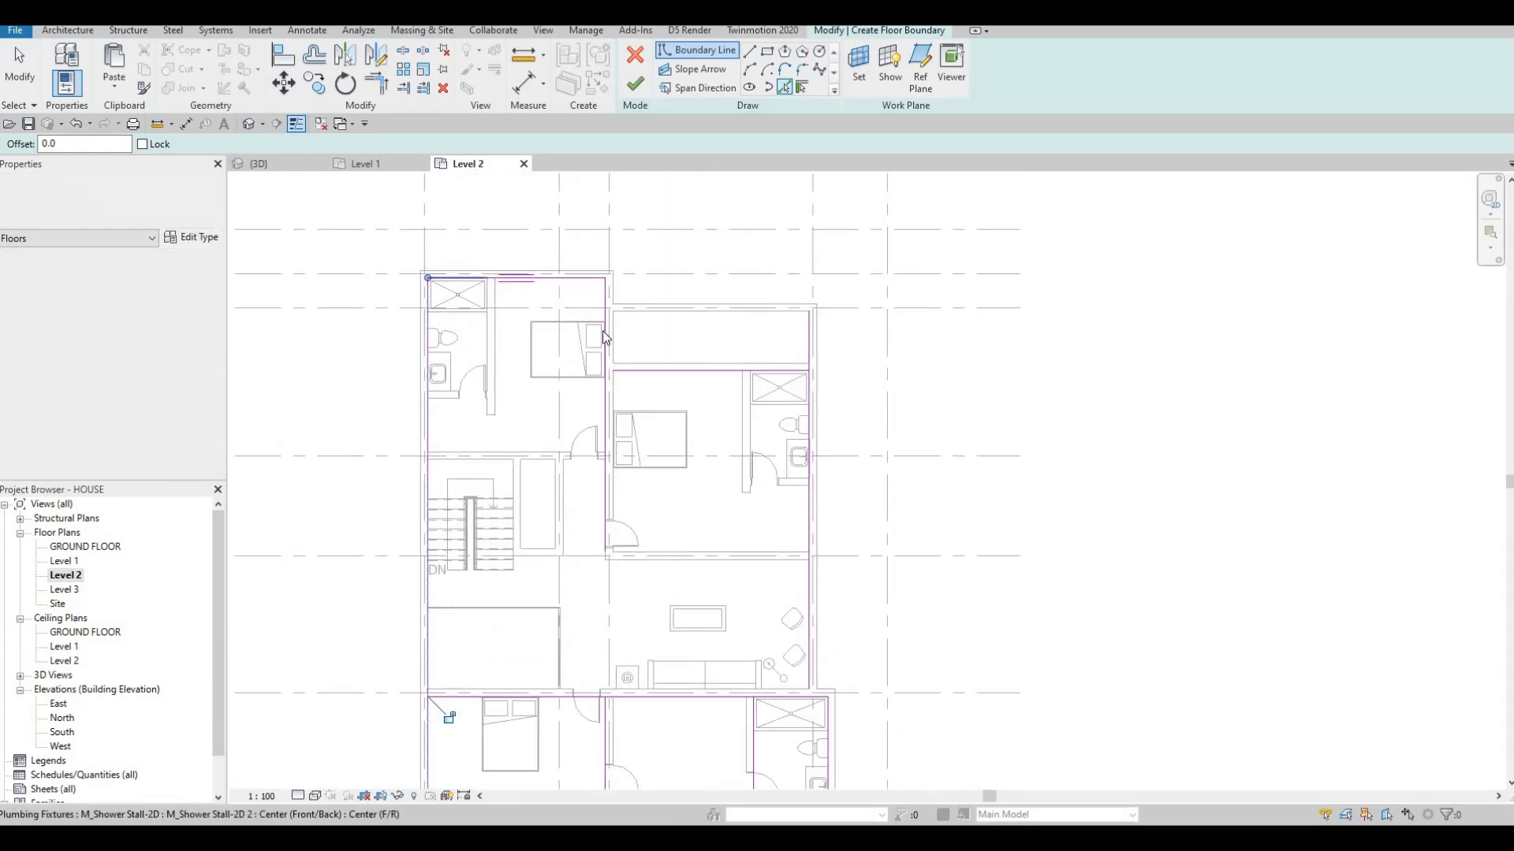
# - Trim the boundary lines to corners at both ends of the upper-right bedroom's top wall
pyautogui.press('Escape')
pyautogui.press('Escape')
pyautogui.press('t')
pyautogui.press('r')
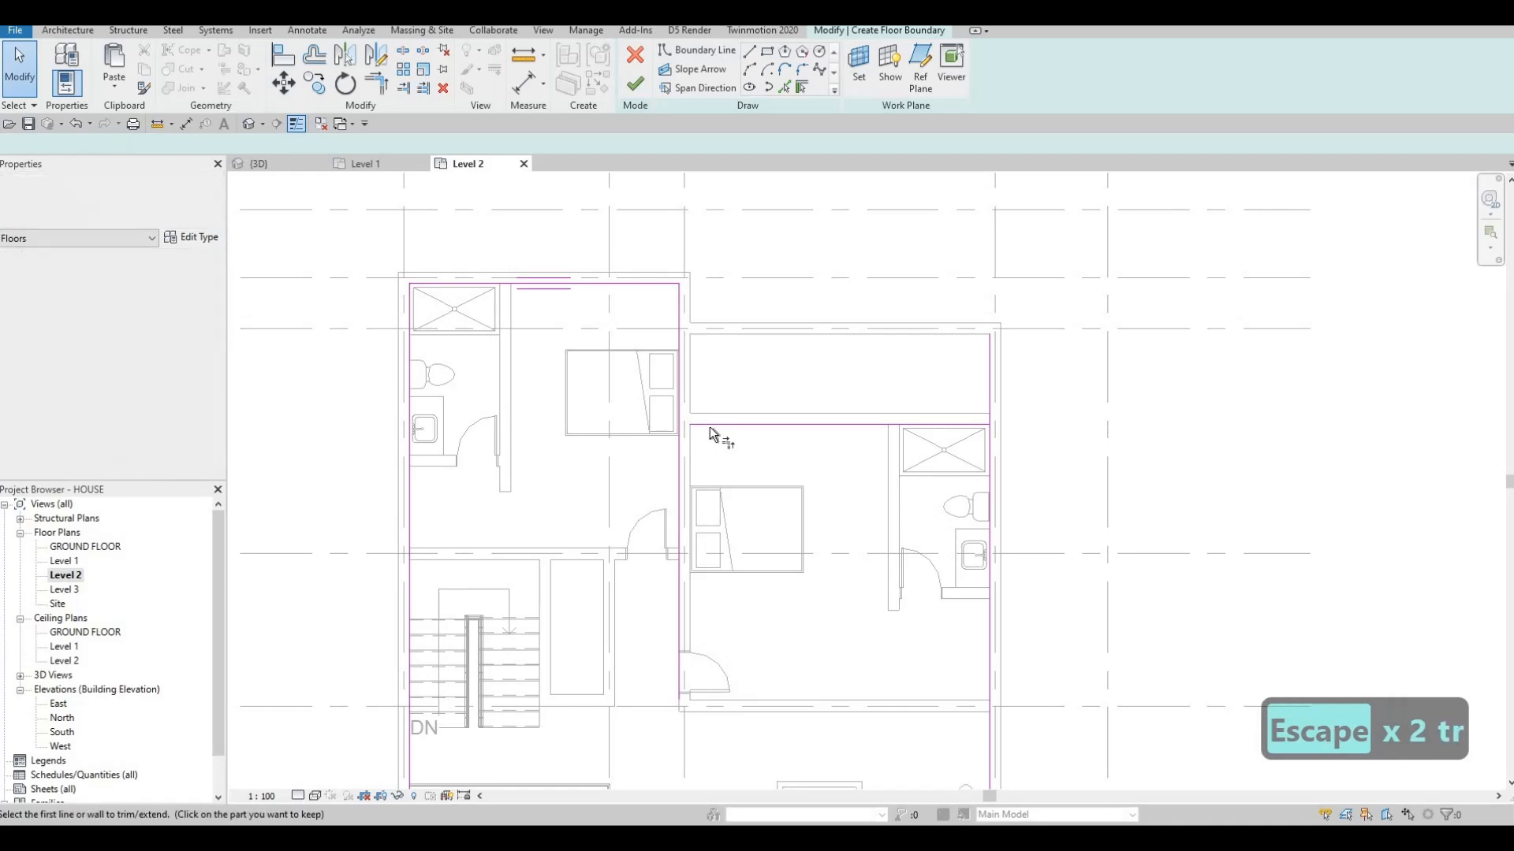
pyautogui.click(674, 413)
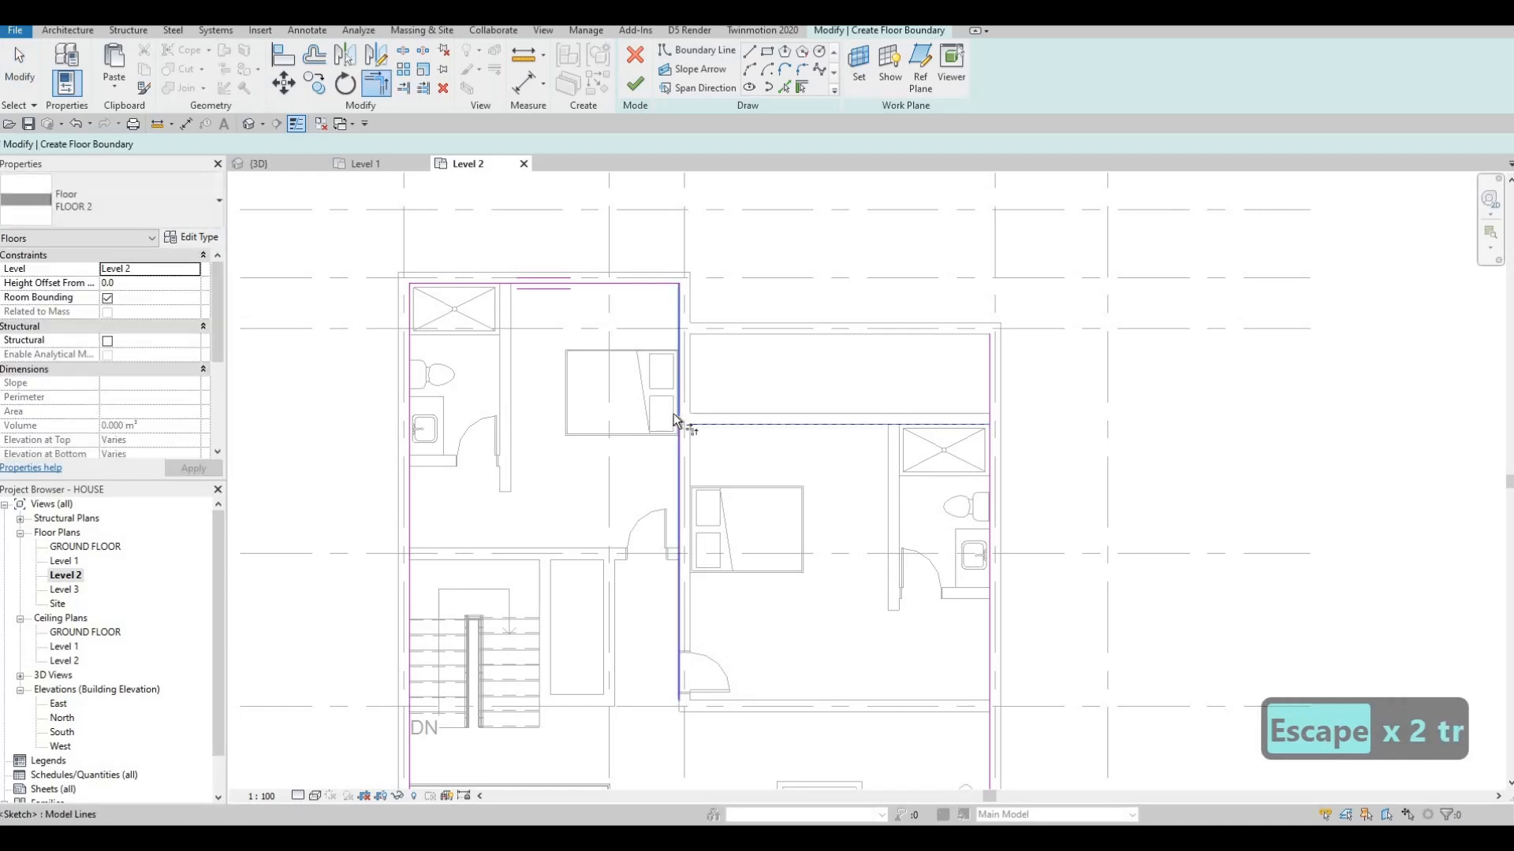
pyautogui.click(978, 427)
pyautogui.click(988, 437)
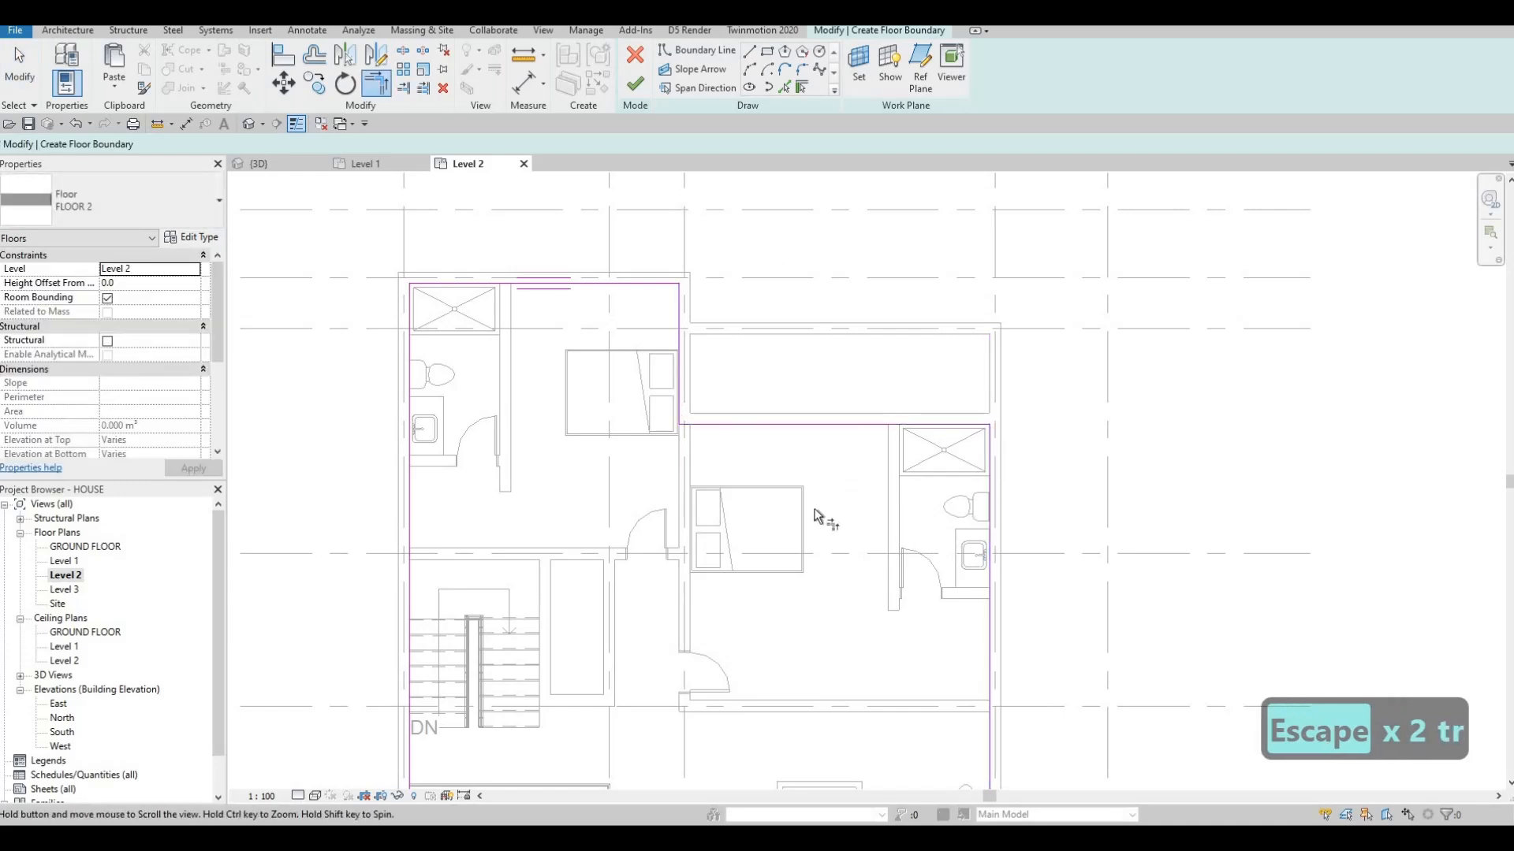
# - Trim the right exterior boundary line to a corner with the line above the lower-right bathroom, unjoining the conflicting elements
pyautogui.scroll(5, 823, 512)
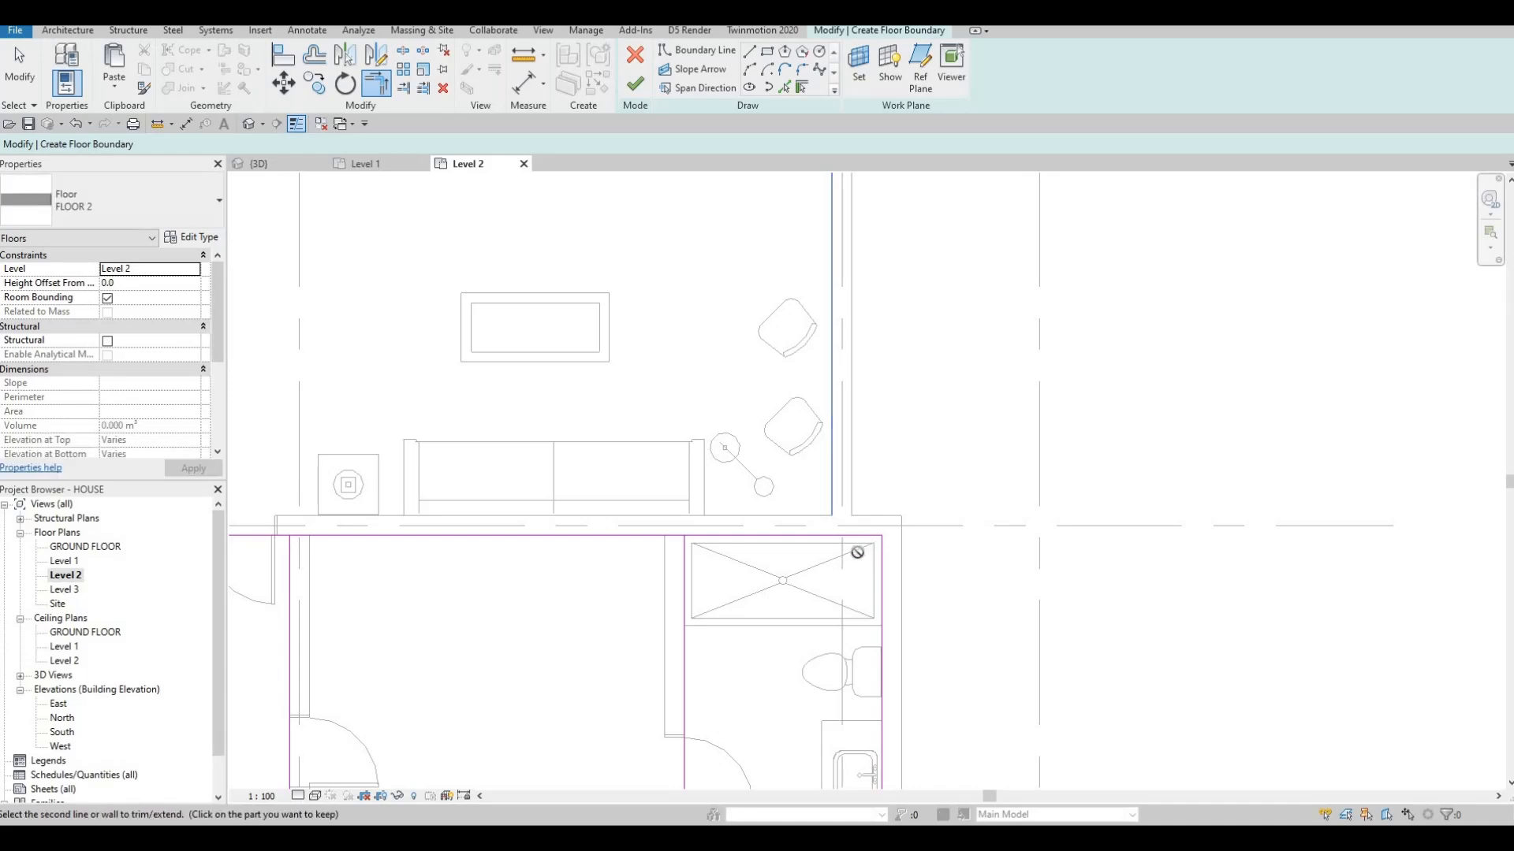
pyautogui.click(856, 536)
pyautogui.scroll(1, 859, 542)
pyautogui.moveTo(943, 422); pyautogui.dragTo(953, 332, button='middle')
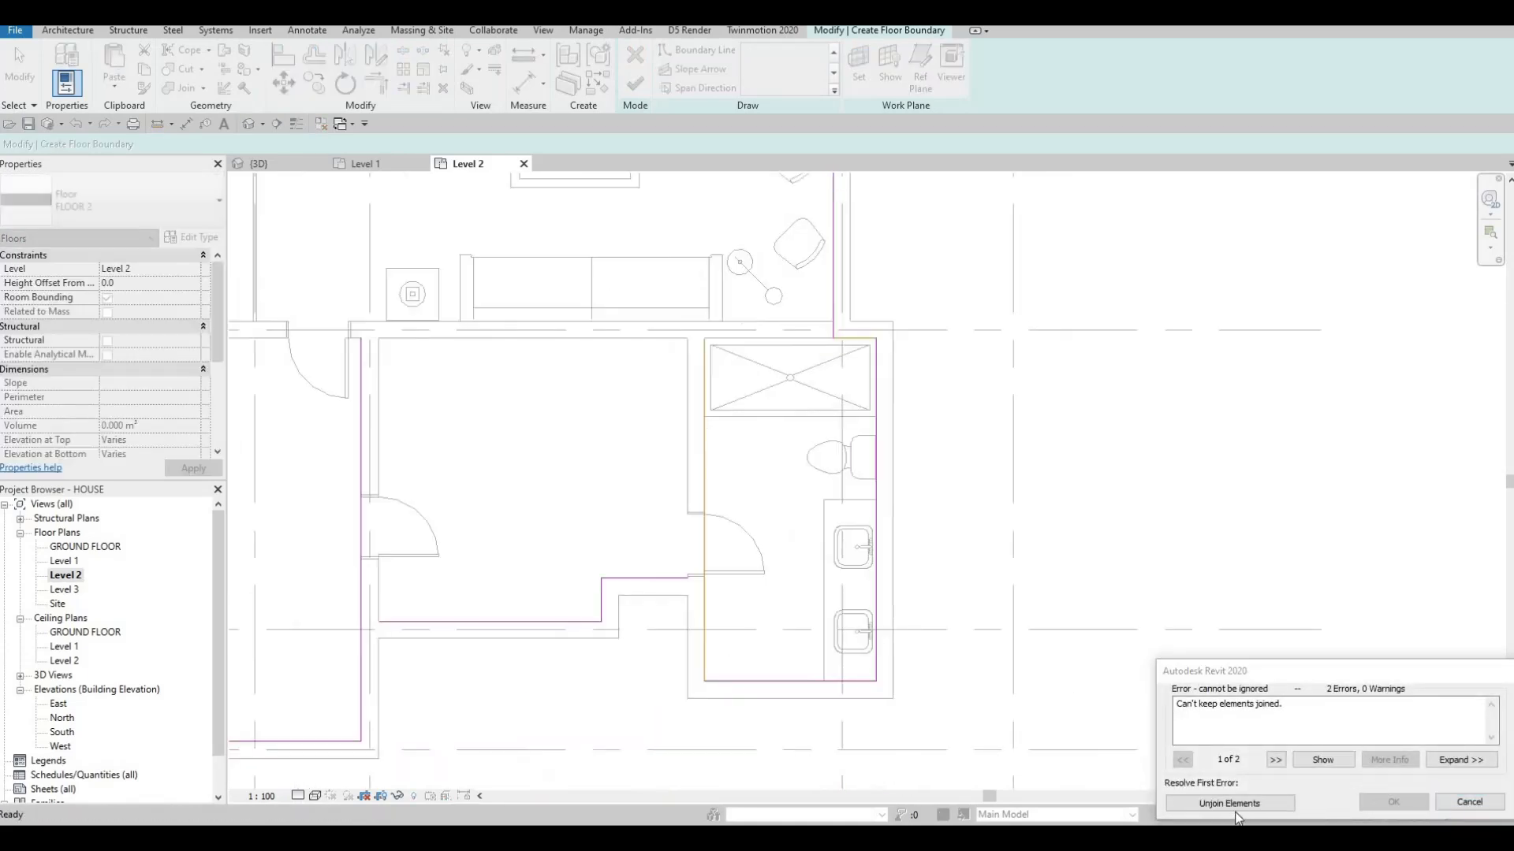
# - Trim the lower-right bathroom's left line, the stepped wall line and the lower-left bedroom's right line into corners
pyautogui.click(708, 626)
pyautogui.click(663, 580)
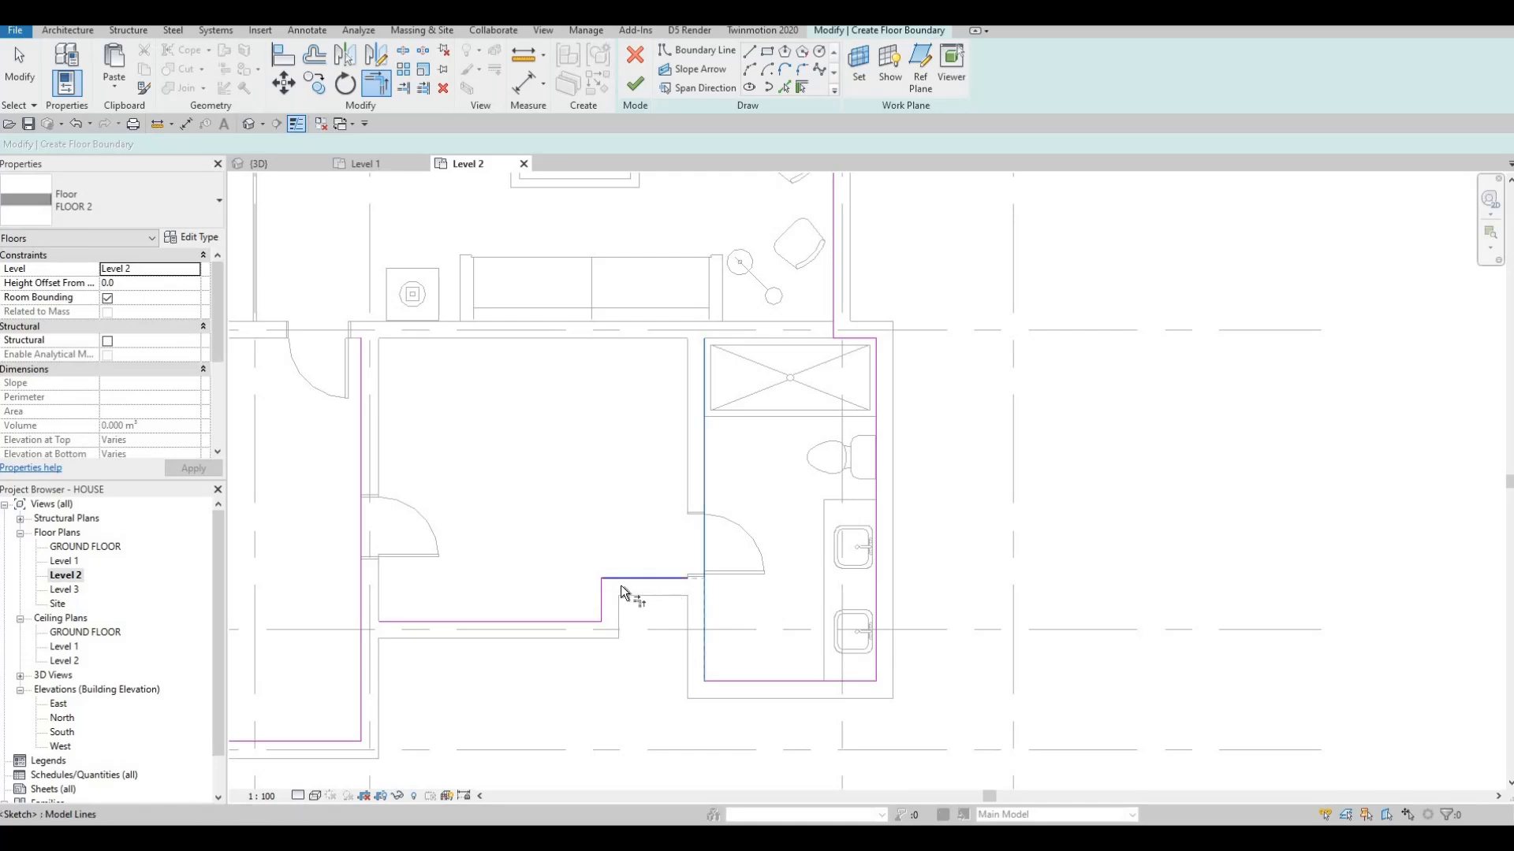
pyautogui.click(458, 619)
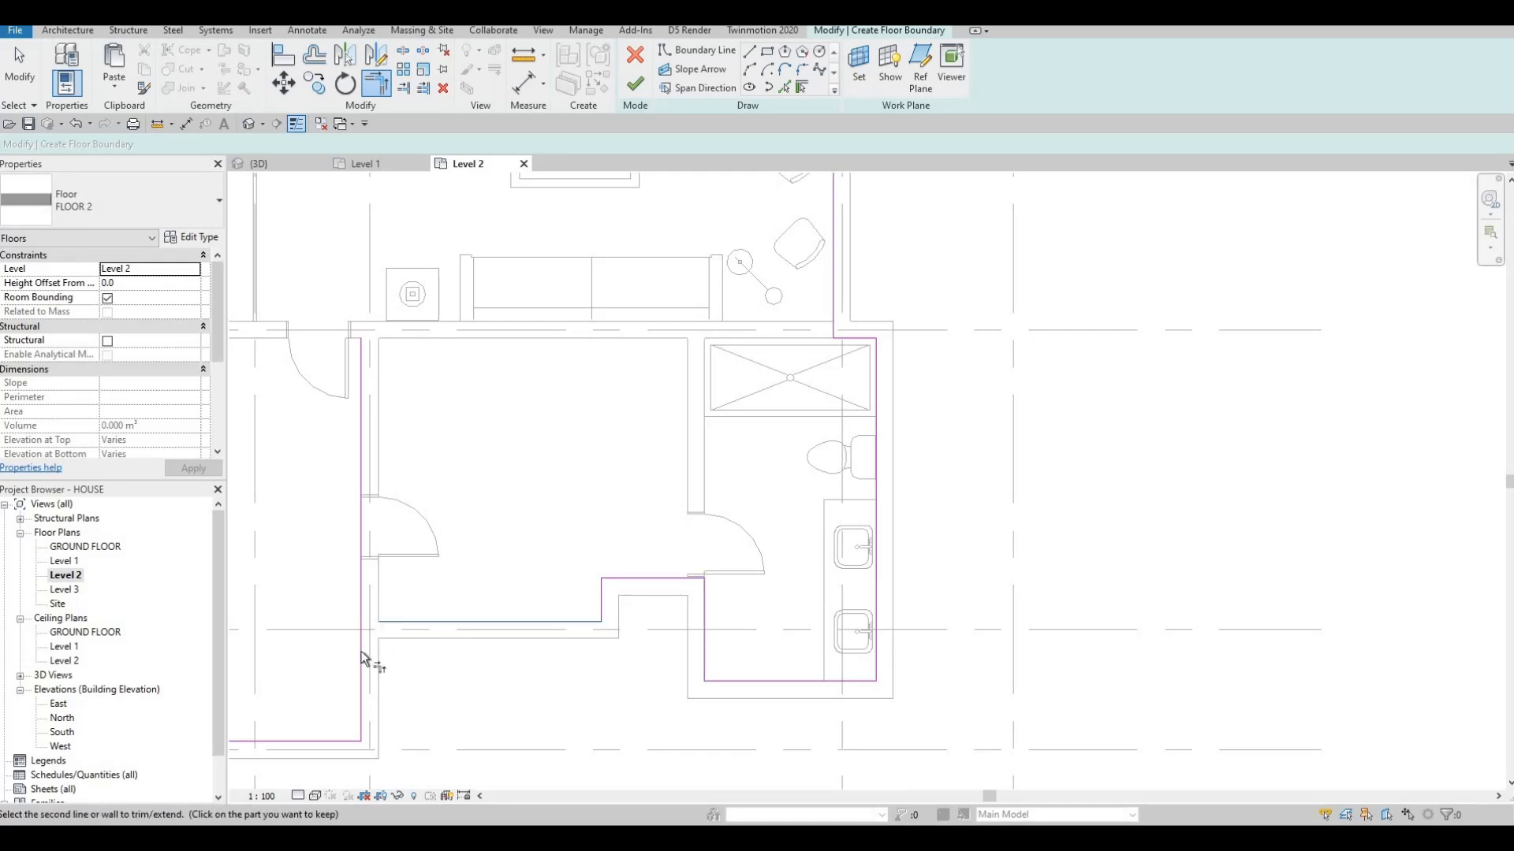
# - Draw boundary lines just inside the railing below the stairs, about 3440 mm across and about 2090 mm down to the lower-left bedroom's top wall
pyautogui.moveTo(520, 521); pyautogui.dragTo(812, 469, button='middle')
pyautogui.scroll(-2, 788, 472)
pyautogui.moveTo(602, 422); pyautogui.dragTo(576, 631, button='middle')
pyautogui.scroll(-1, 584, 599)
pyautogui.scroll(-1, 586, 563)
pyautogui.moveTo(607, 483)
pyautogui.mouseDown(button='middle')
pyautogui.moveTo(587, 563)
pyautogui.moveTo(524, 512)
pyautogui.moveTo(523, 463)
pyautogui.moveTo(498, 436)
pyautogui.mouseUp(button='middle')
pyautogui.scroll(2, 498, 436)
pyautogui.scroll(1, 581, 439)
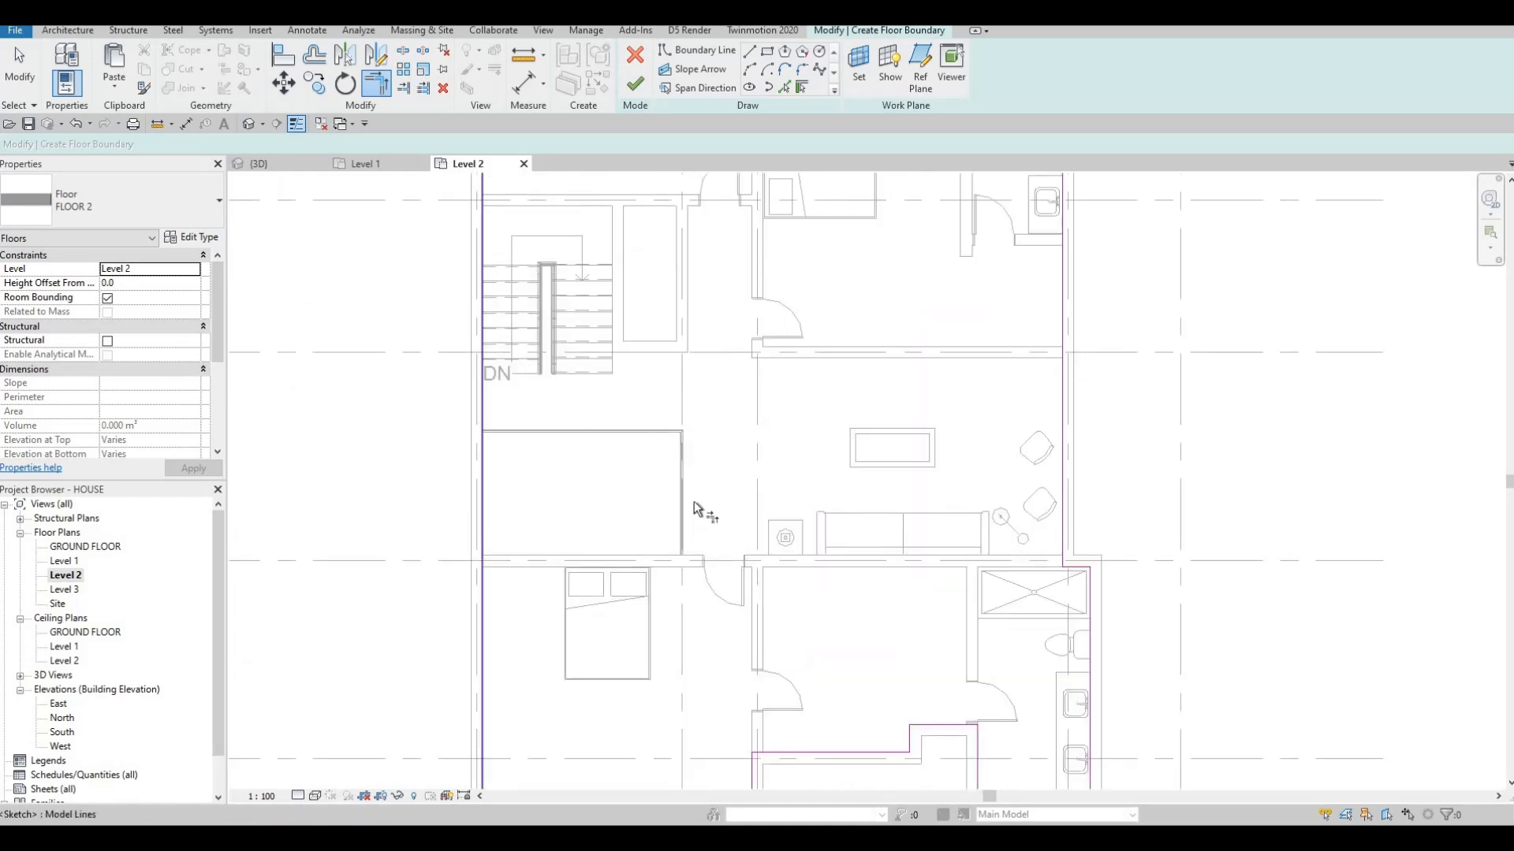
pyautogui.click(751, 54)
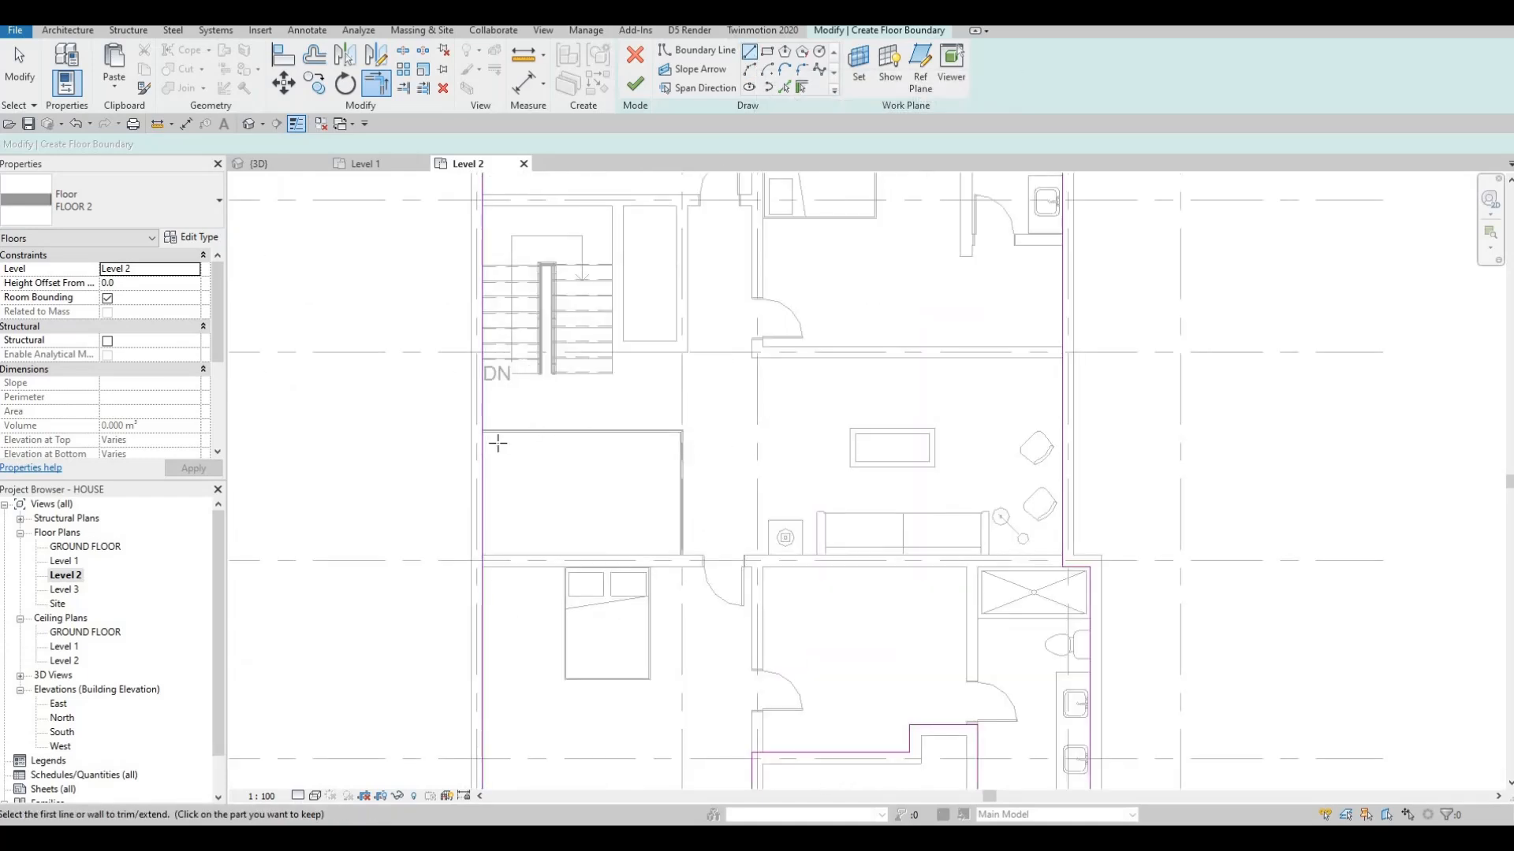
pyautogui.scroll(2, 482, 436)
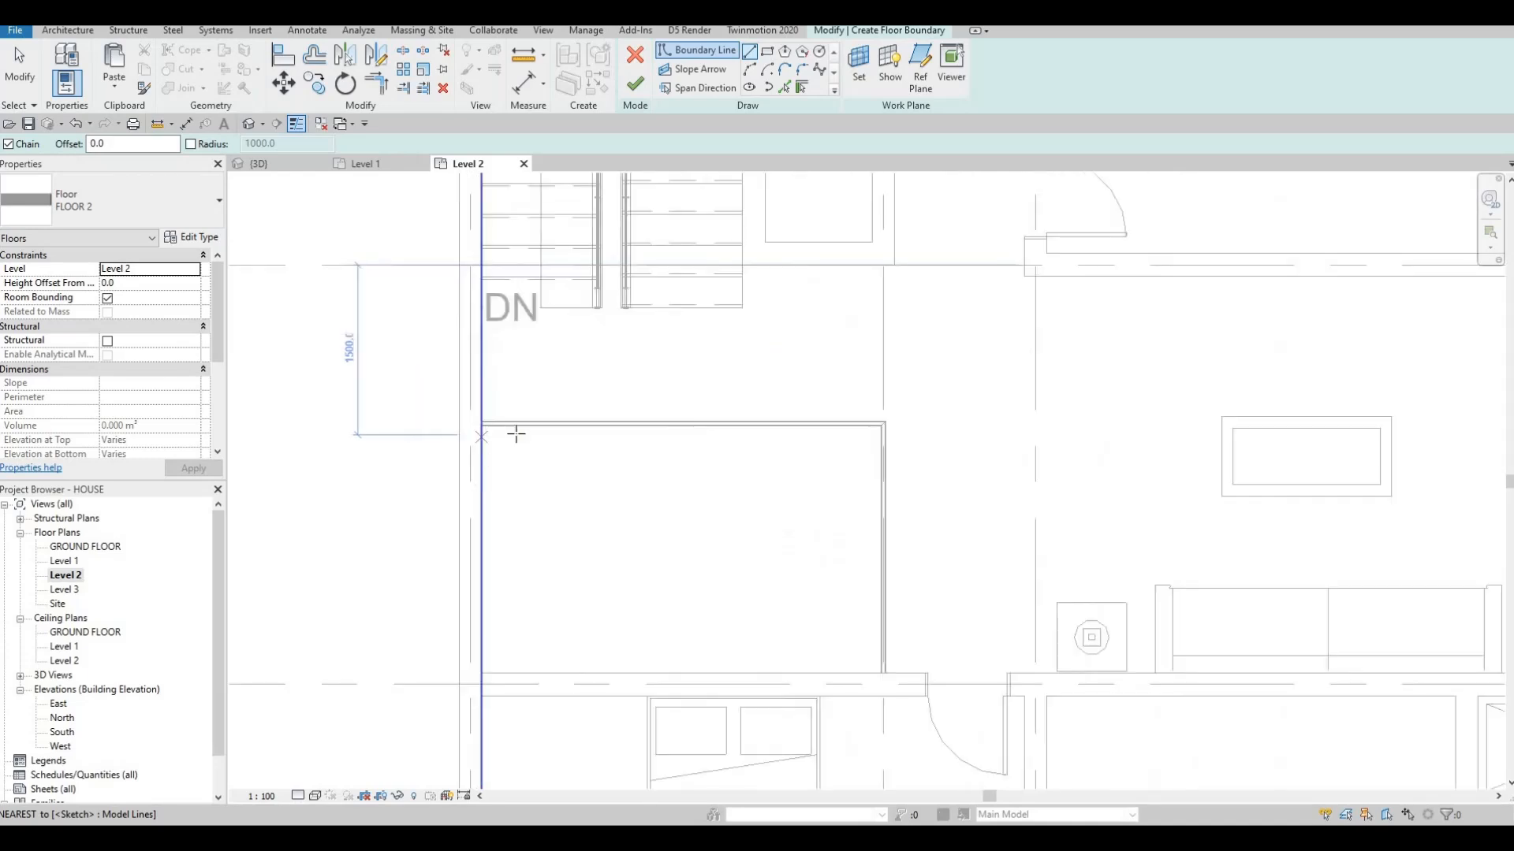
pyautogui.click(481, 434)
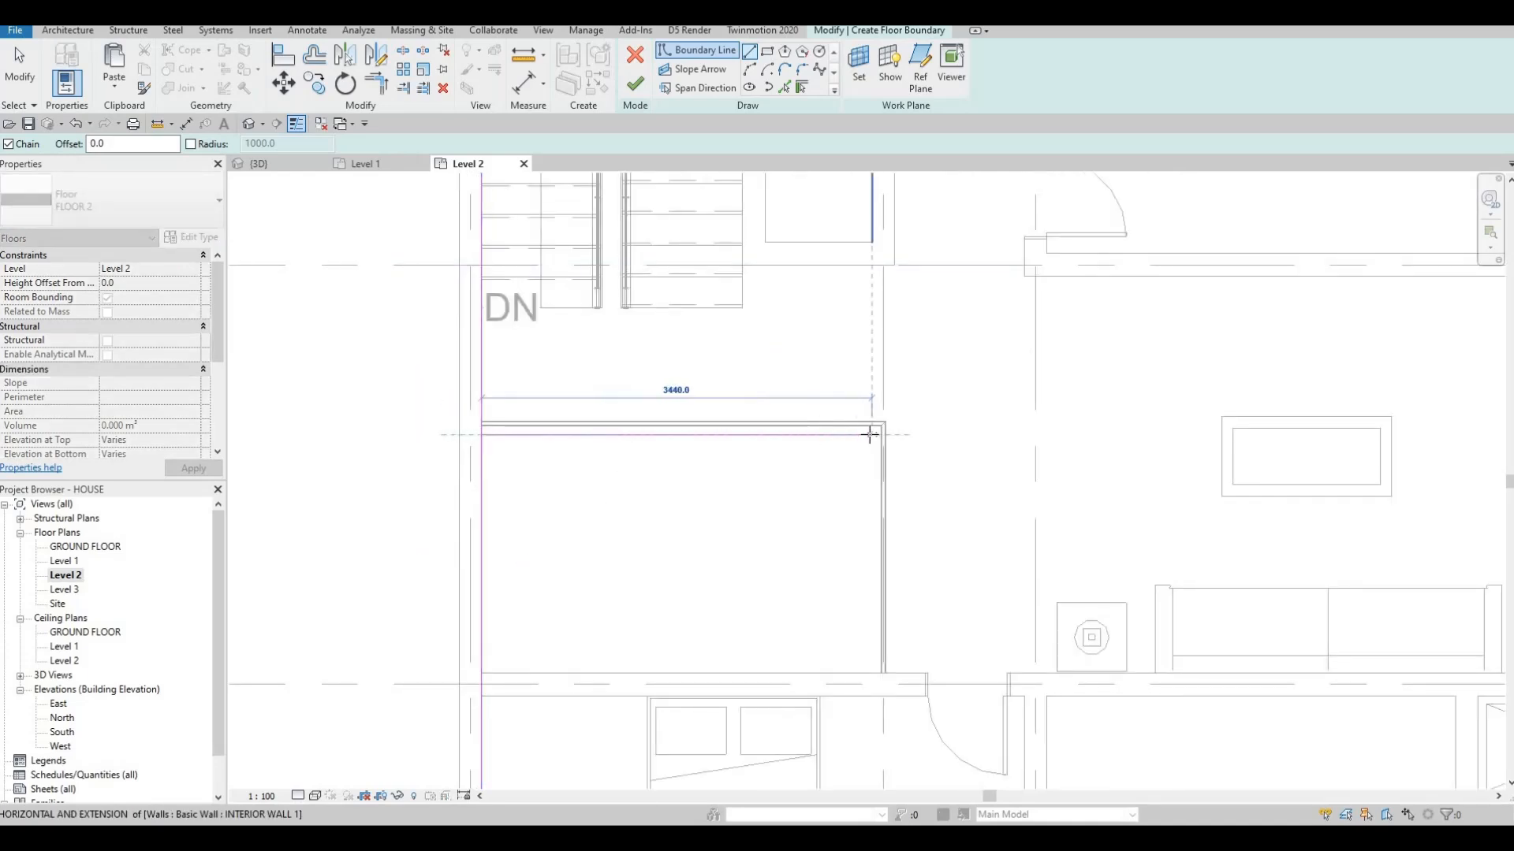
pyautogui.click(872, 434)
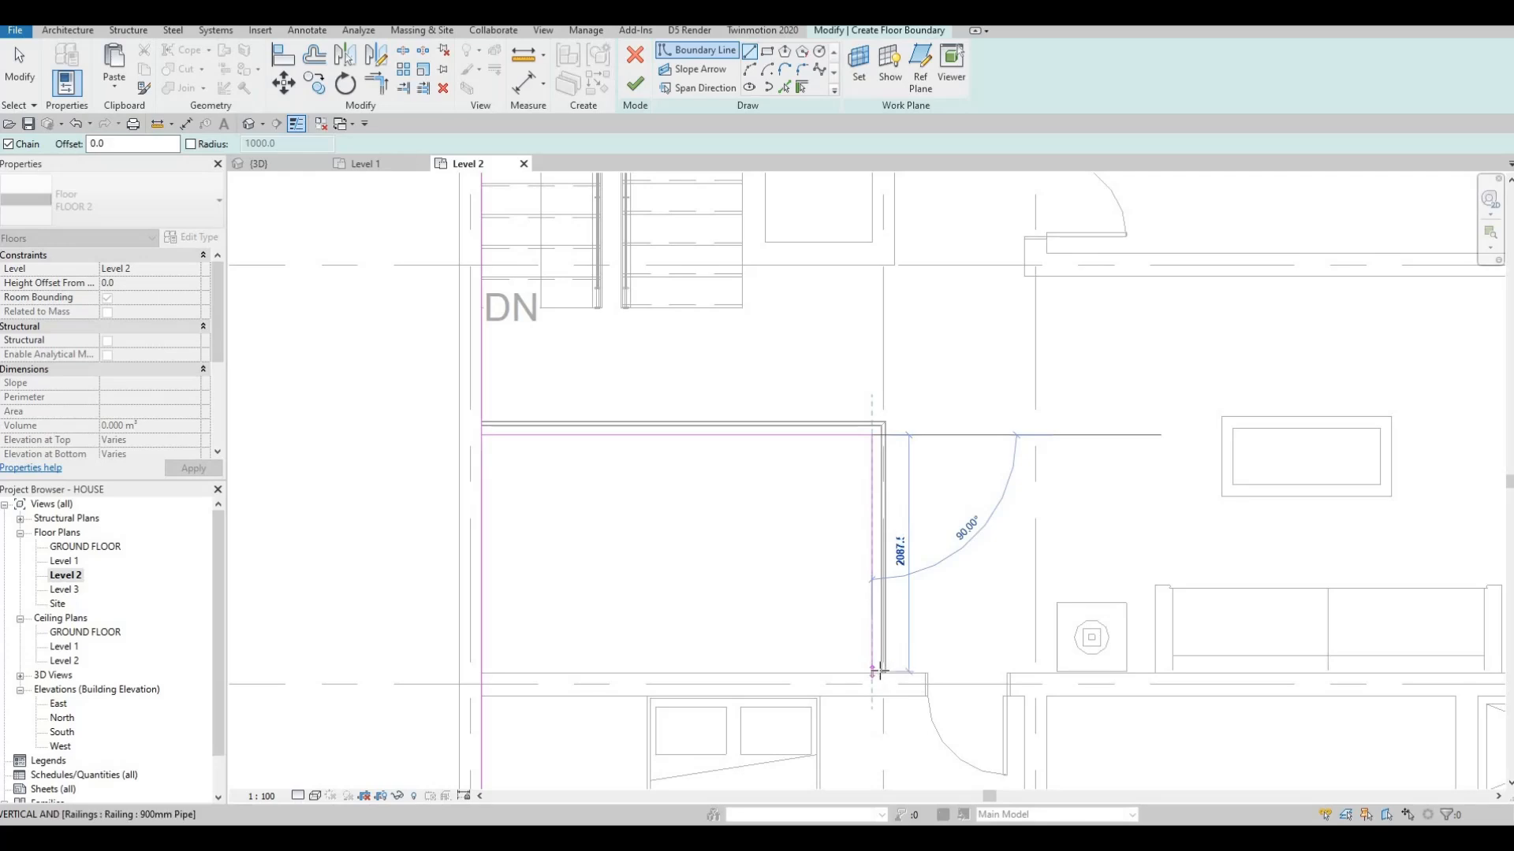
pyautogui.click(882, 674)
pyautogui.press('Escape')
pyautogui.press('Escape')
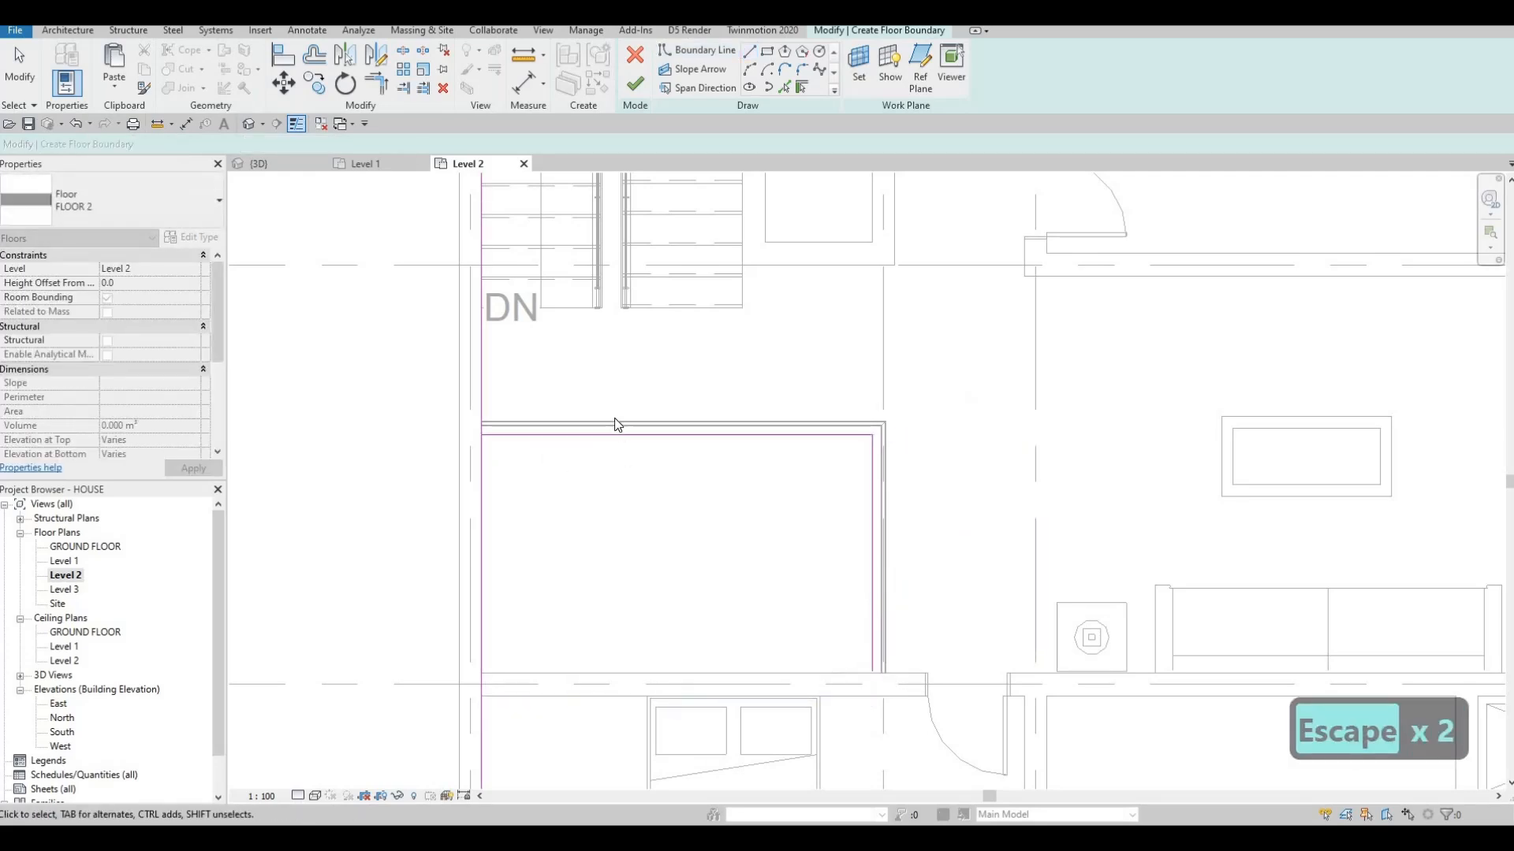
pyautogui.moveTo(603, 449); pyautogui.dragTo(613, 439, button='middle')
pyautogui.scroll(-1, 609, 439)
pyautogui.press('Escape')
pyautogui.press('Escape')
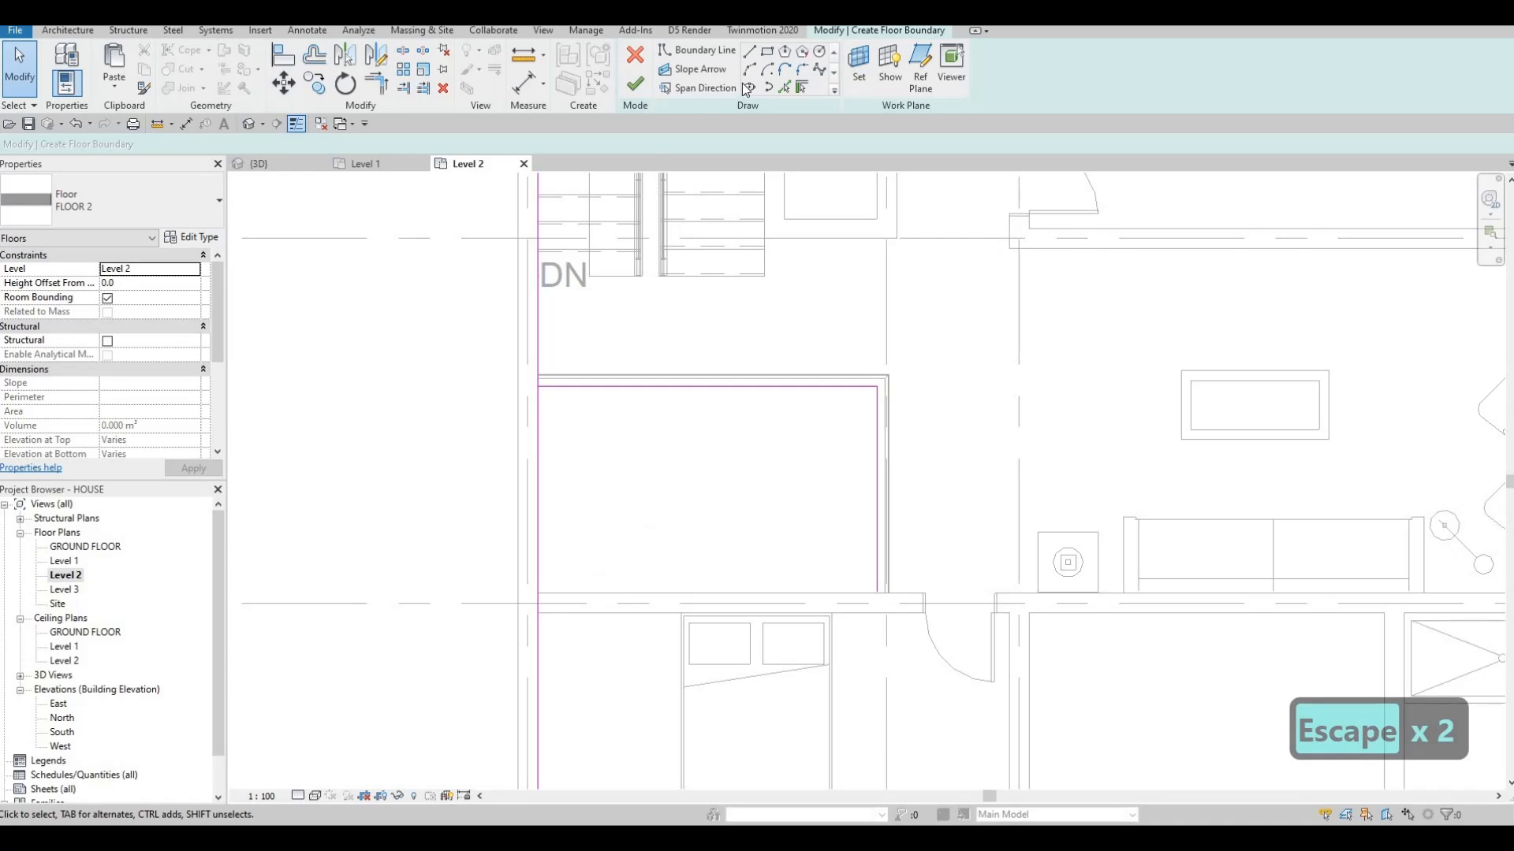
# - Pick the lower-left bedroom's top wall face as a boundary line and trim it to a corner with the vertical line along the railing
pyautogui.press('p')
pyautogui.press('l')
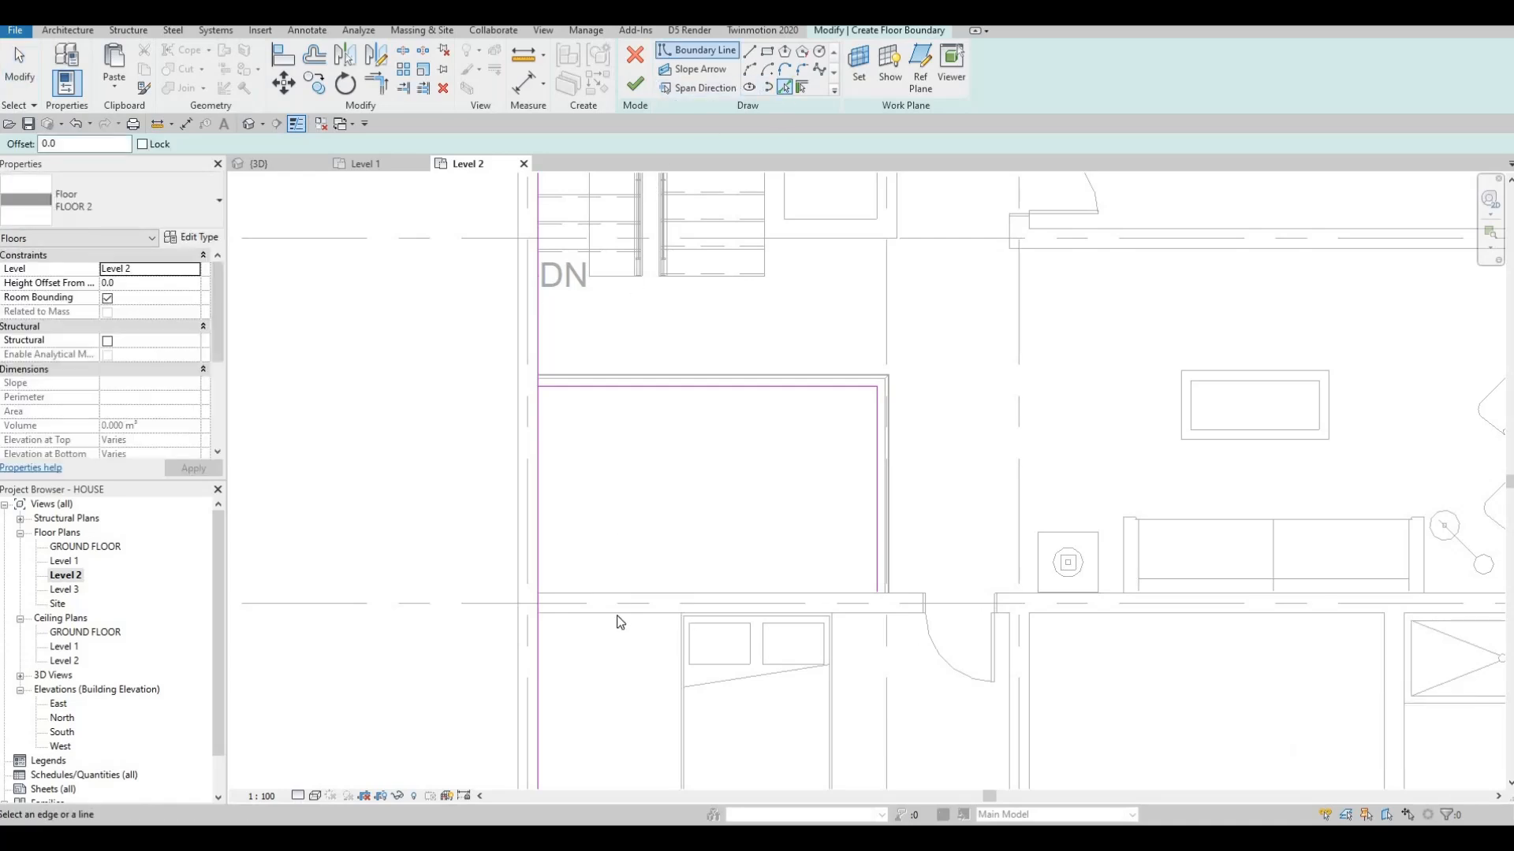
pyautogui.click(644, 617)
pyautogui.press('Escape')
pyautogui.press('Escape')
pyautogui.press('Escape')
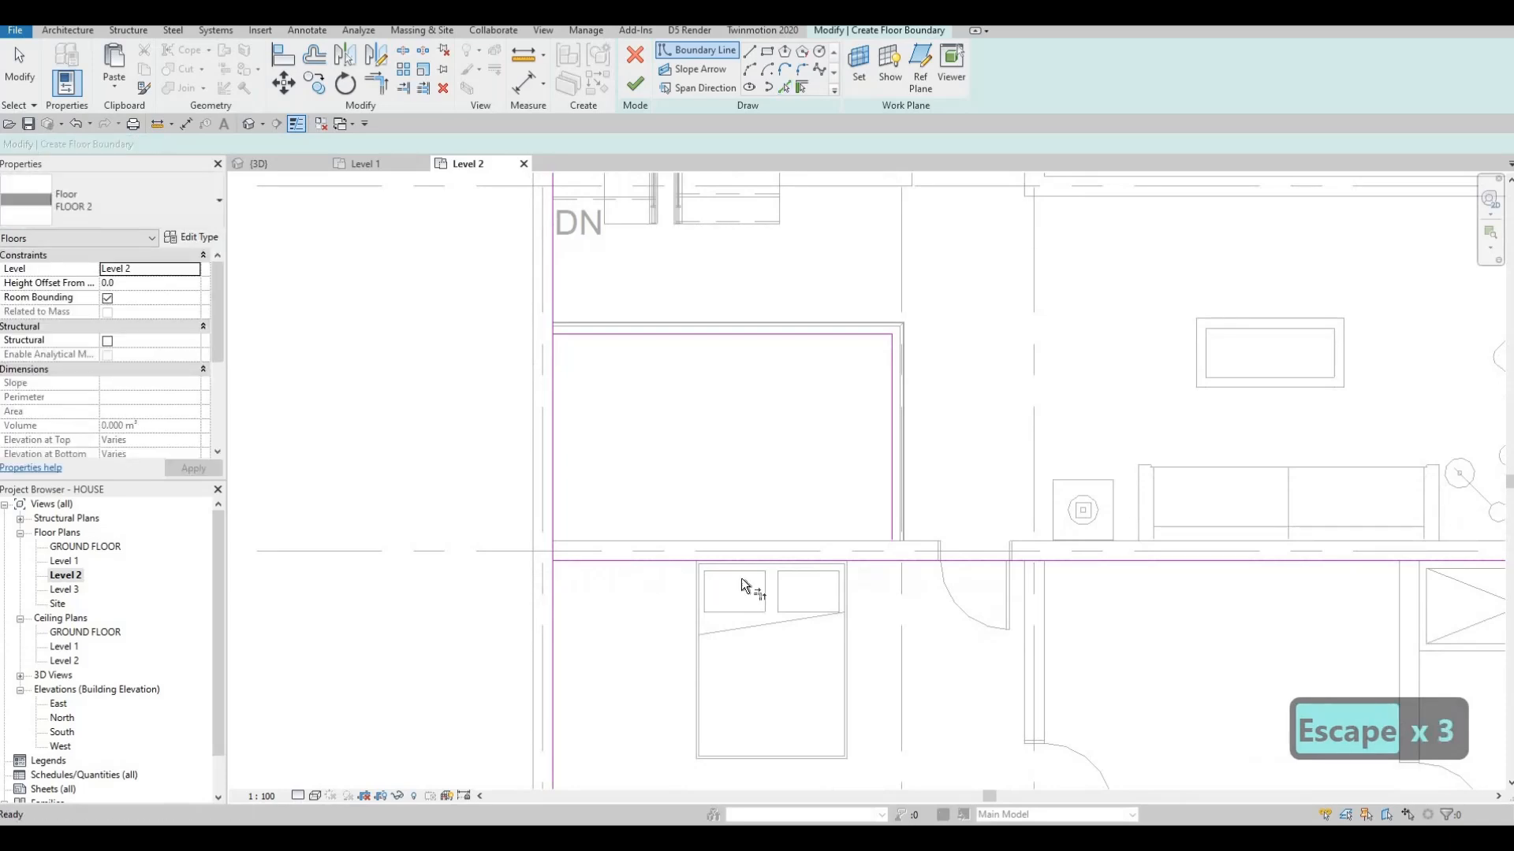
pyautogui.press('t')
pyautogui.press('r')
pyautogui.click(889, 534)
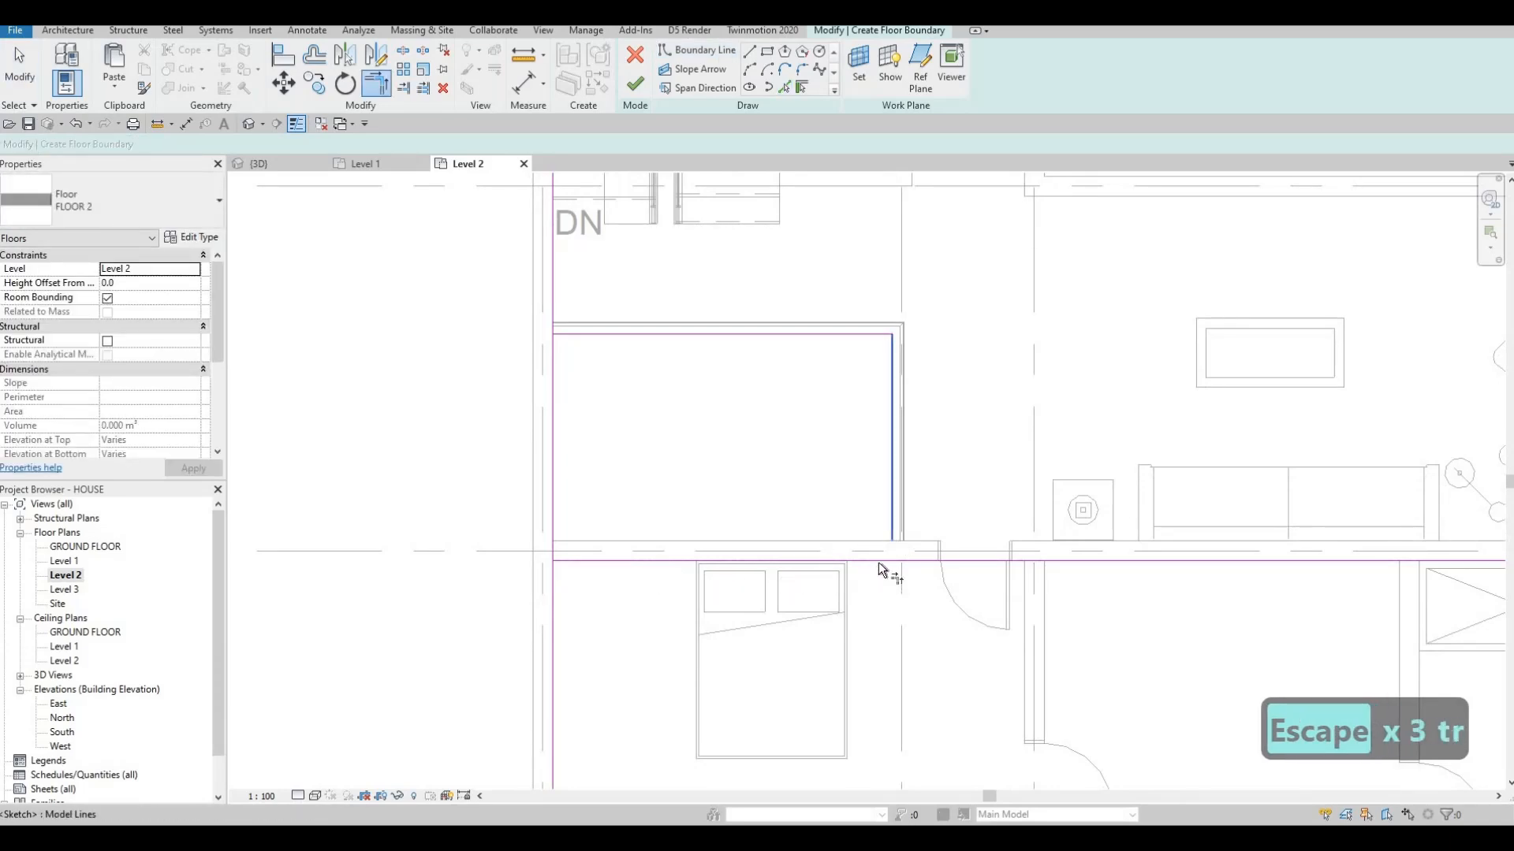
pyautogui.click(877, 561)
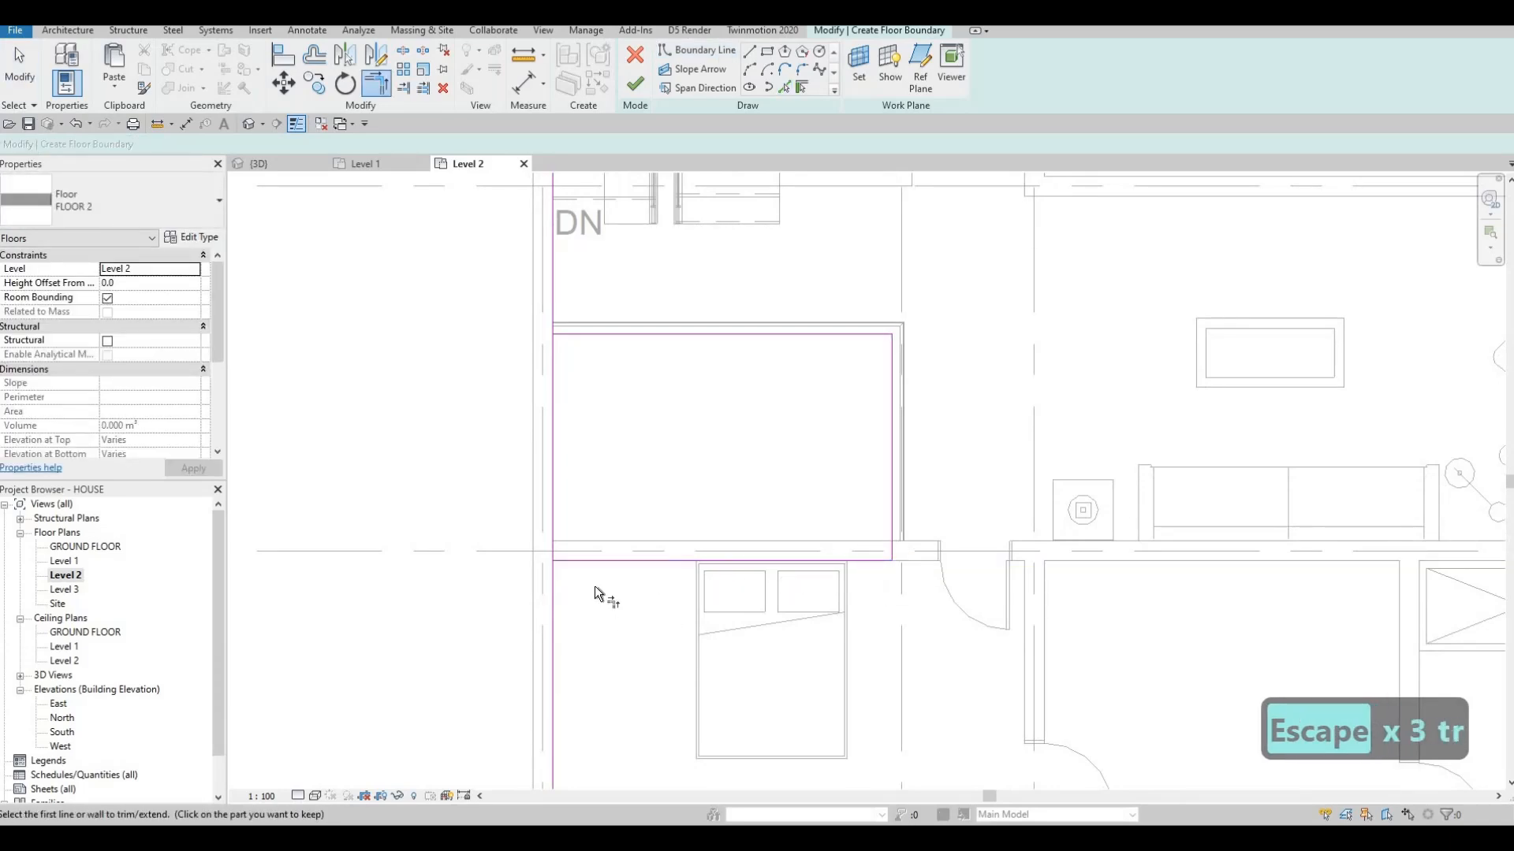
# - Split the left exterior boundary line beside the railed void and trim both parts to corners with the void's top and bottom lines
pyautogui.press('s')
pyautogui.press('l')
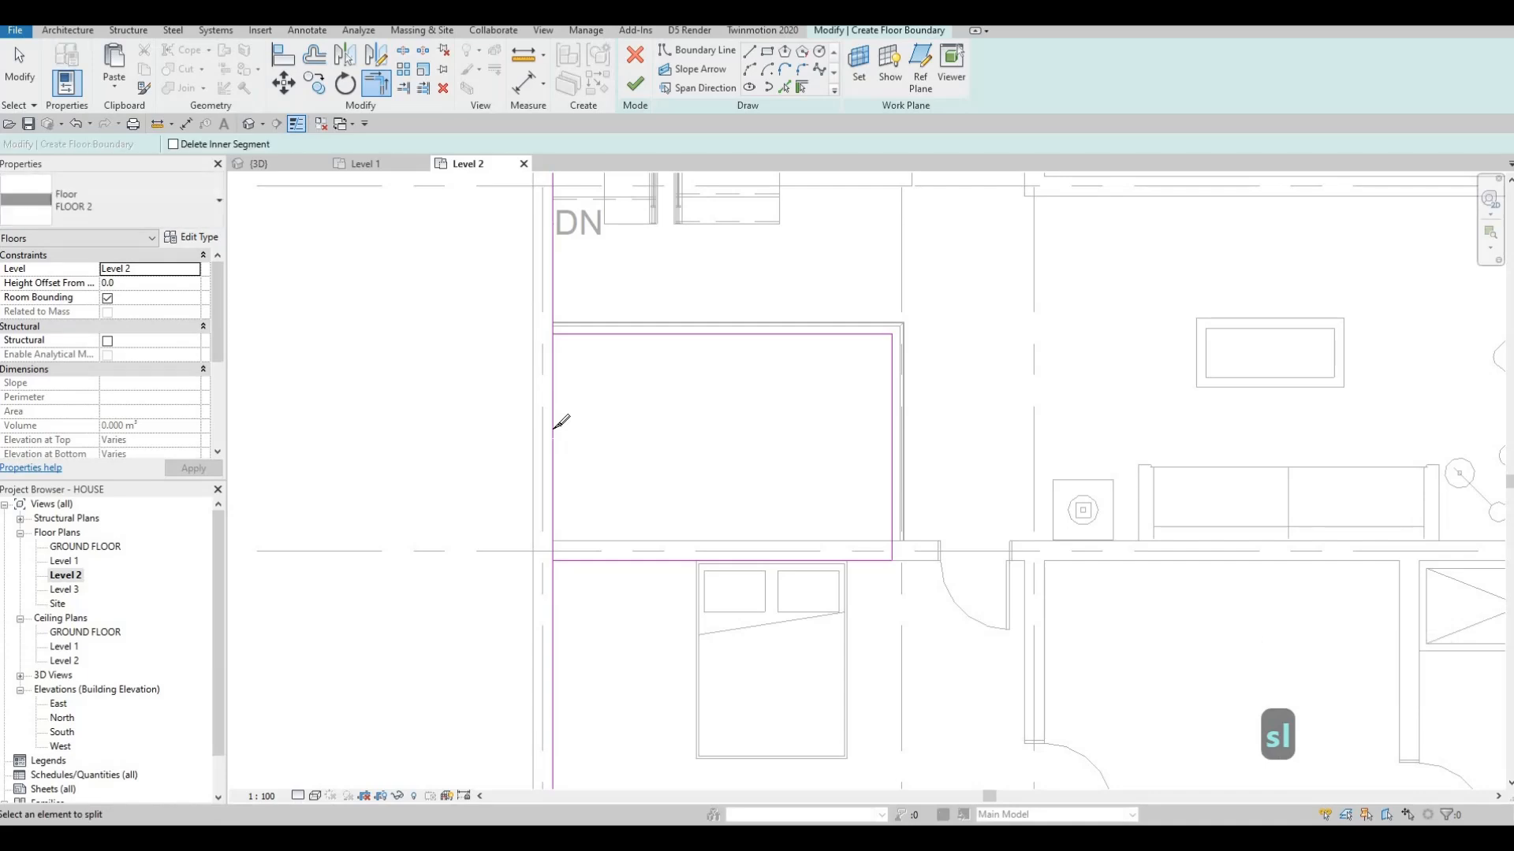
pyautogui.press('Escape')
pyautogui.press('Escape')
pyautogui.press('t')
pyautogui.press('r')
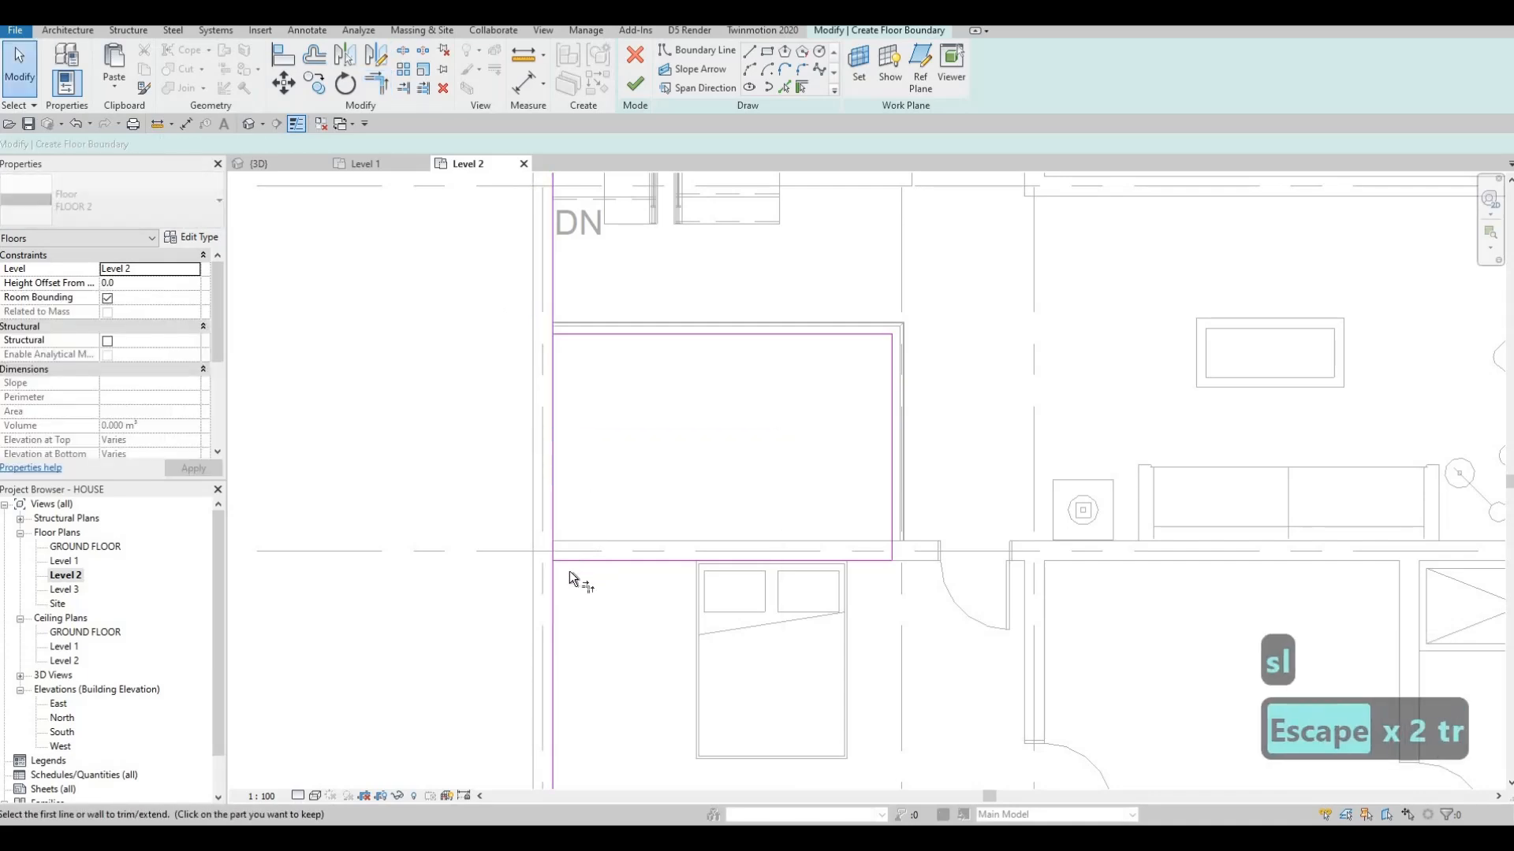
pyautogui.click(579, 561)
pyautogui.click(552, 584)
pyautogui.click(581, 335)
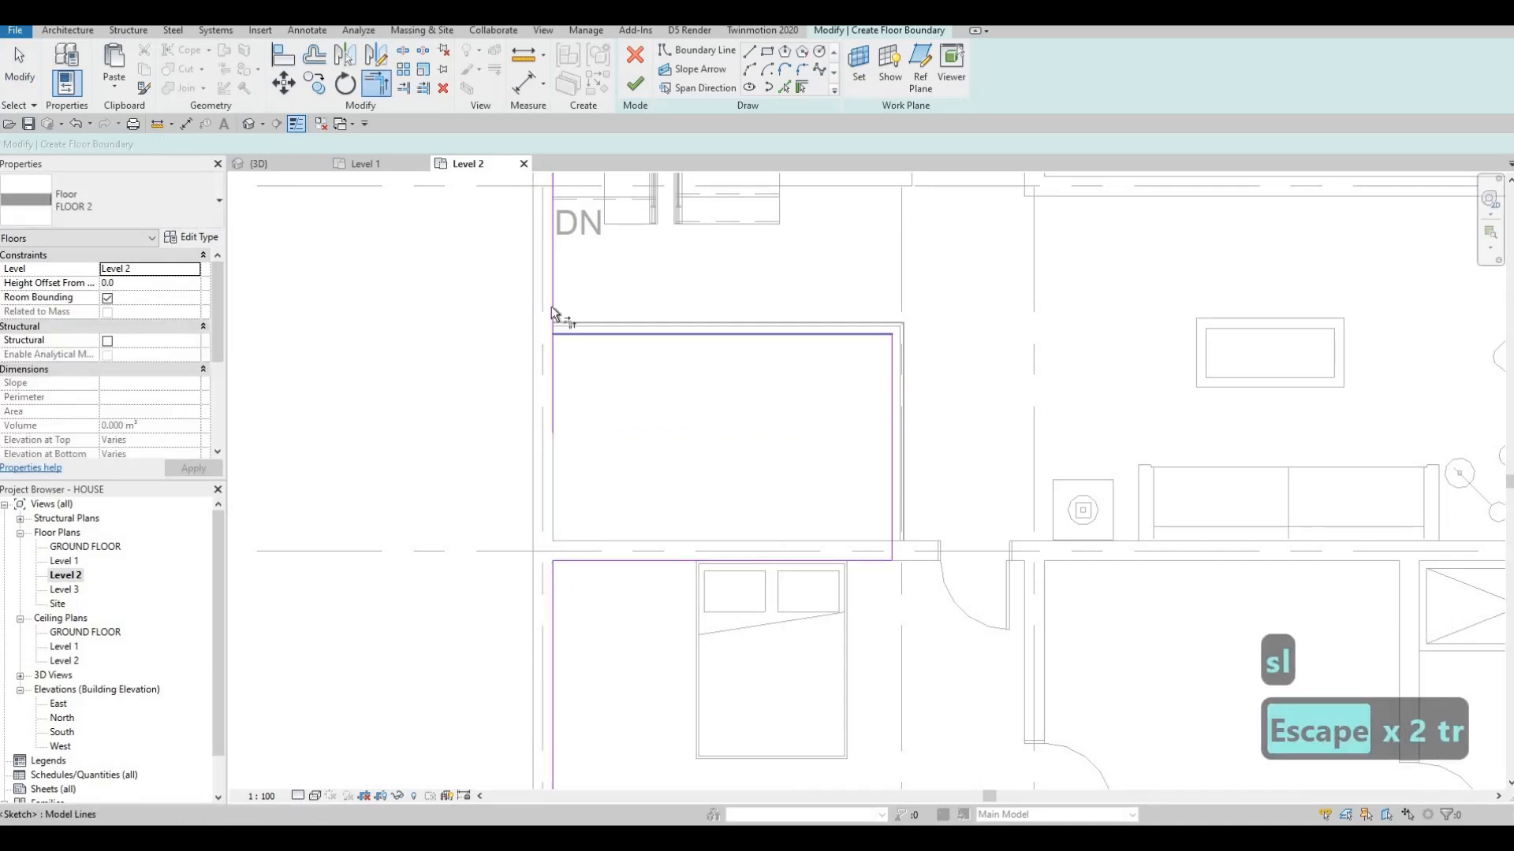
pyautogui.click(551, 306)
pyautogui.scroll(-3, 683, 499)
pyautogui.press('Escape')
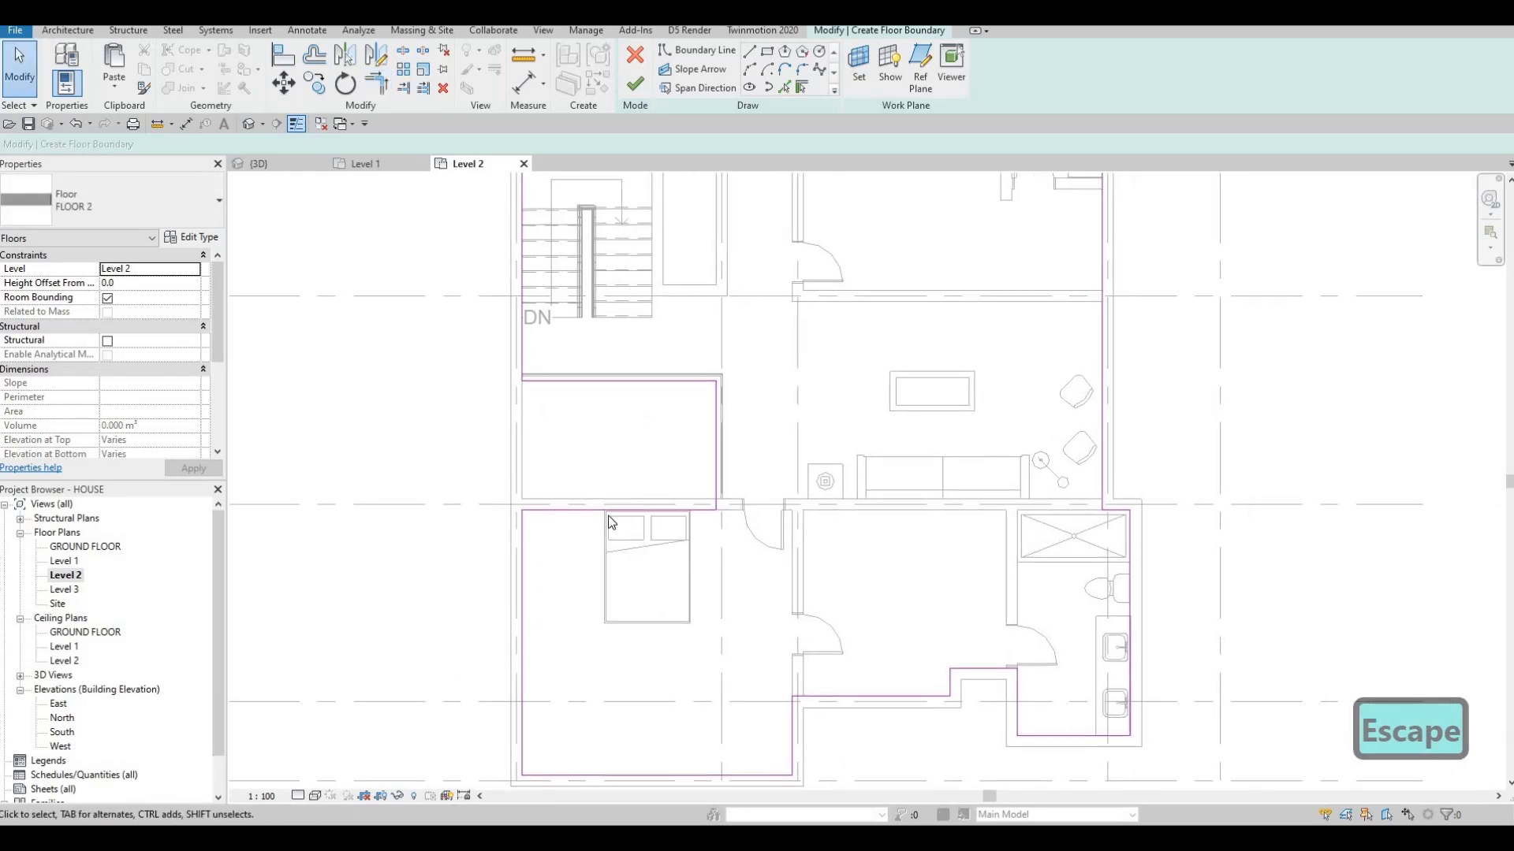
pyautogui.scroll(4, 575, 505)
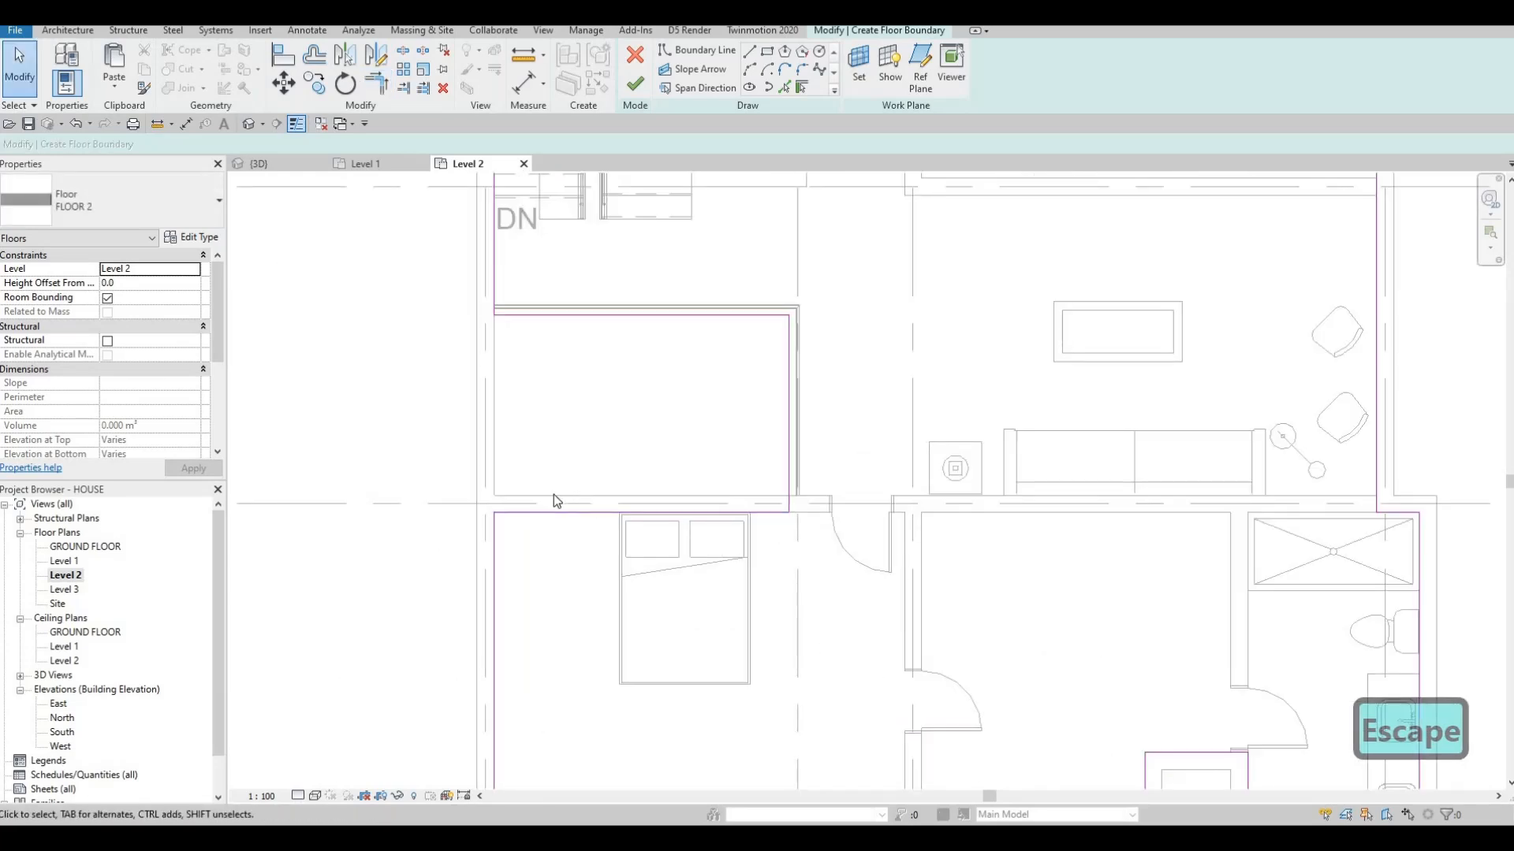
pyautogui.scroll(1, 553, 495)
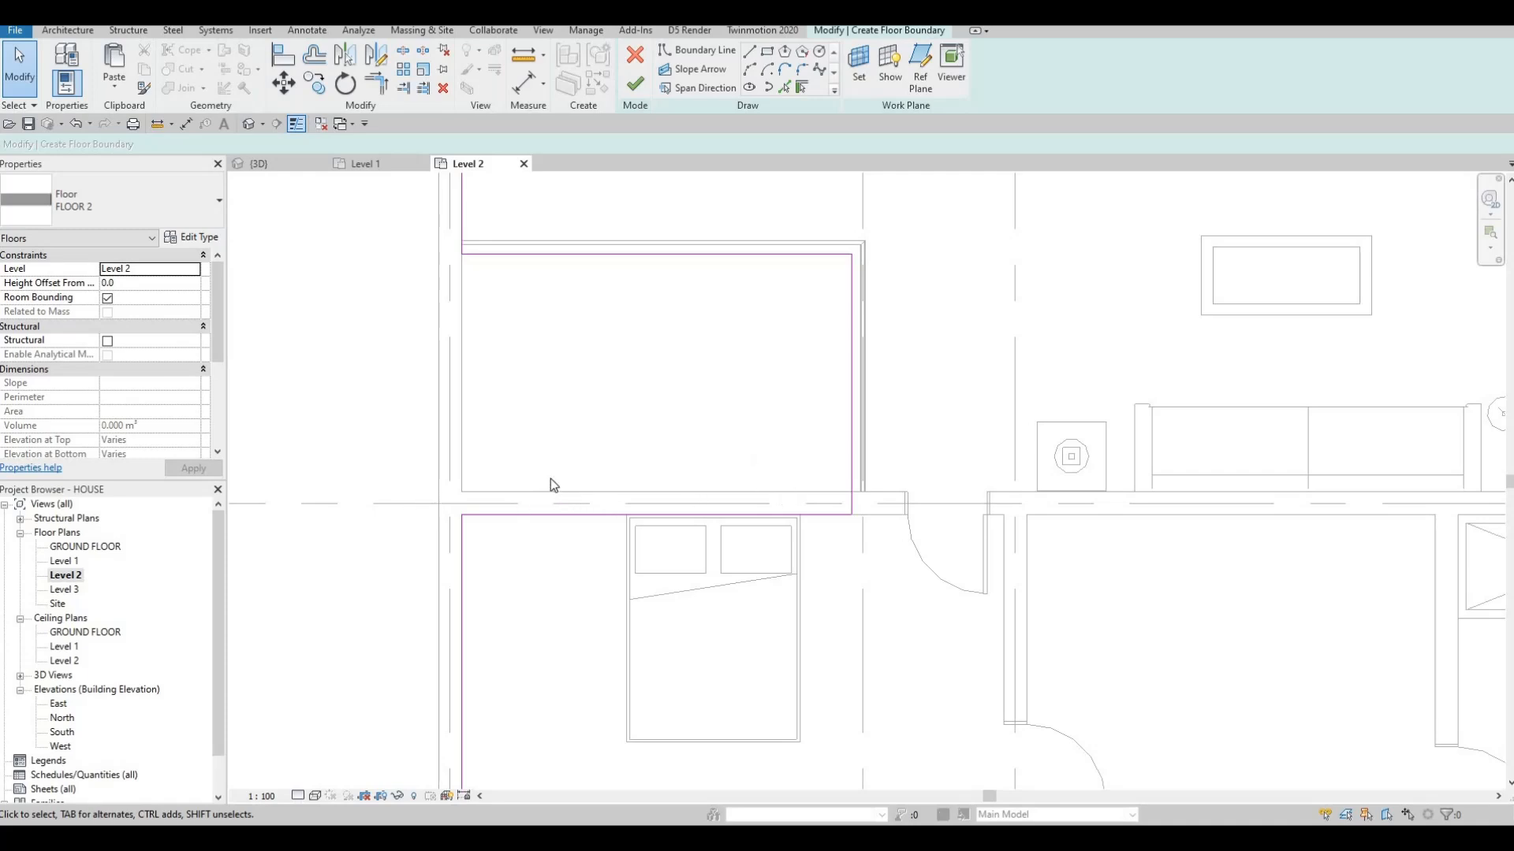
pyautogui.scroll(-4, 580, 500)
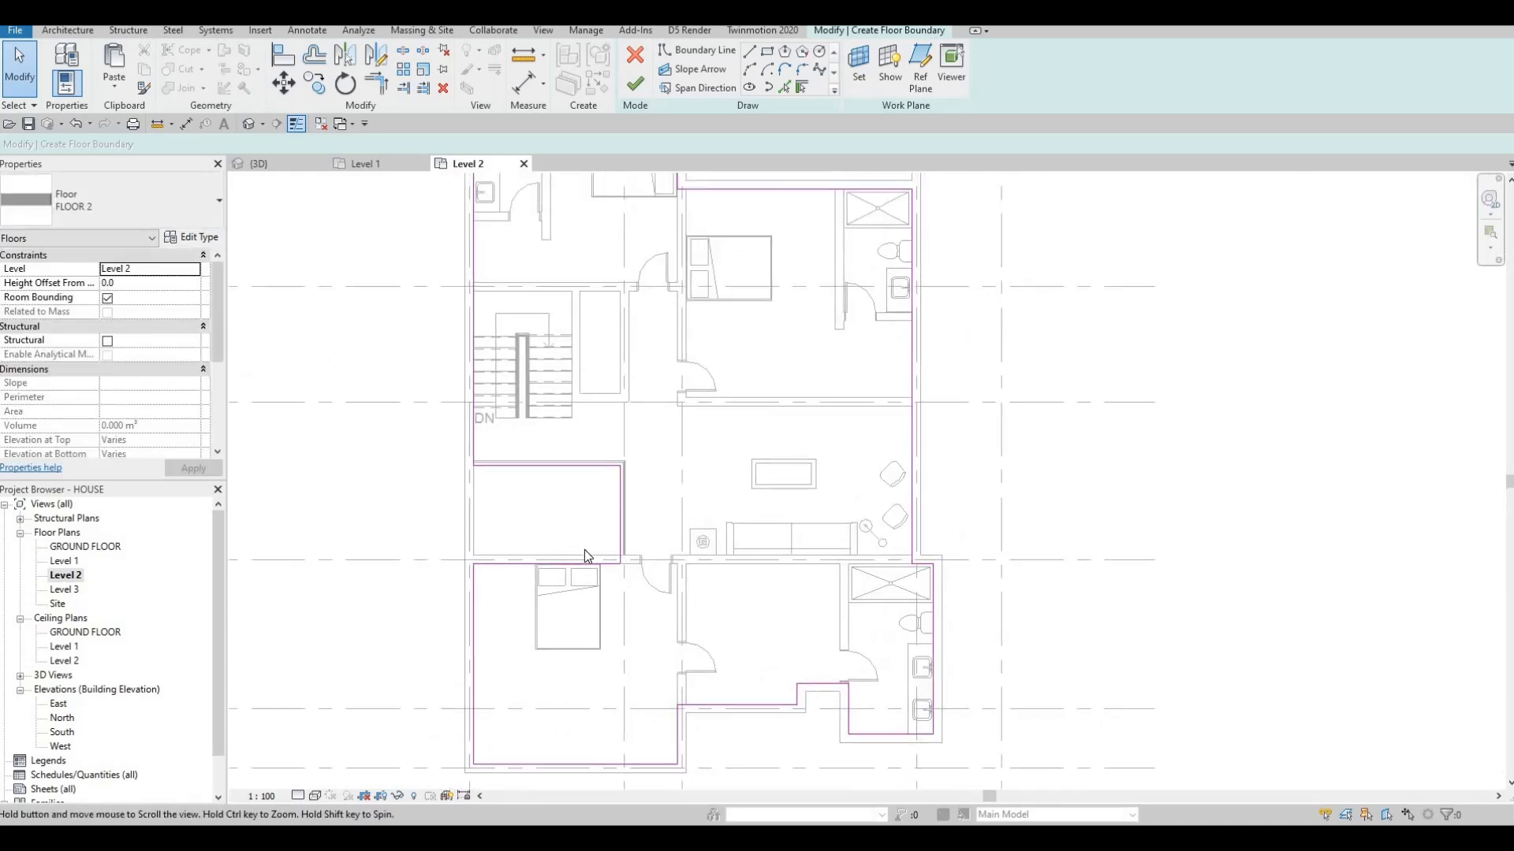
pyautogui.scroll(-2, 584, 550)
pyautogui.scroll(6, 558, 555)
pyautogui.scroll(2, 547, 561)
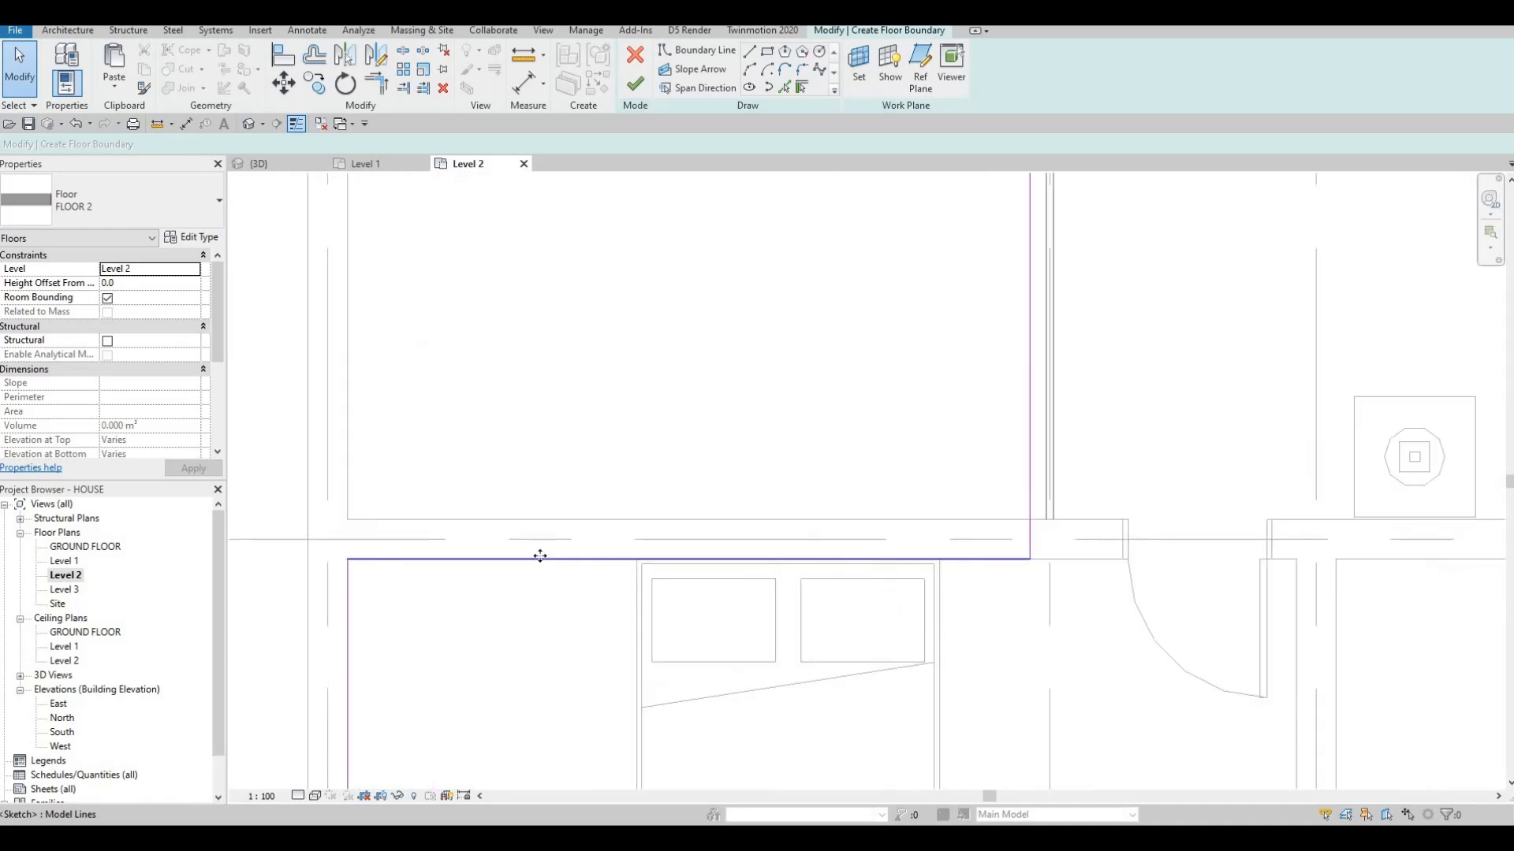
pyautogui.click(541, 552)
pyautogui.moveTo(539, 554); pyautogui.dragTo(522, 541)
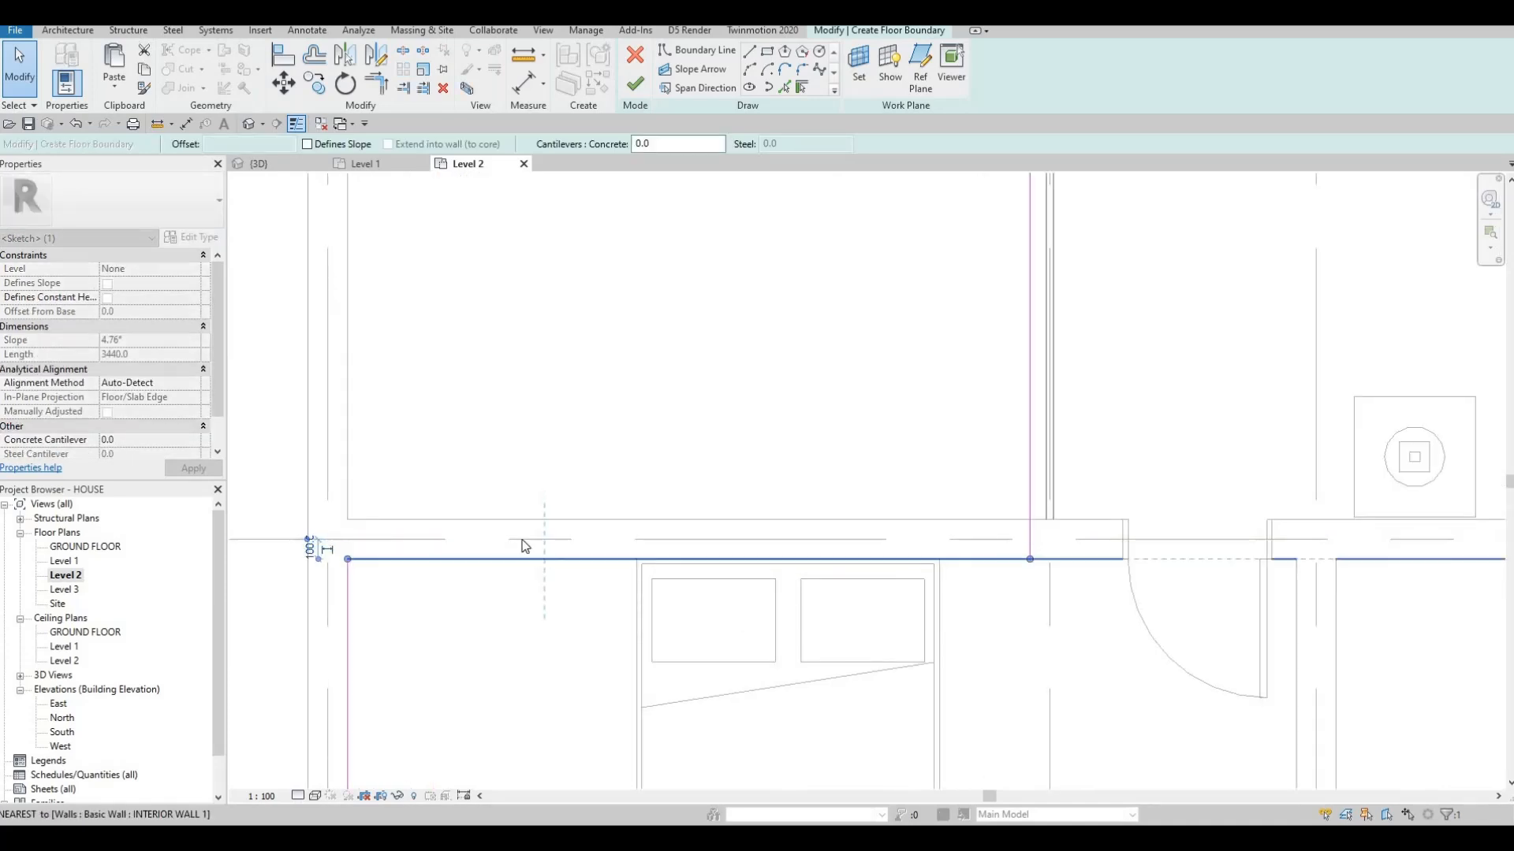
pyautogui.press('Escape')
# - Pick the stairwell's top wall face, the landing's right edge and the bottom edge of the right stair flight as boundary lines
pyautogui.scroll(-4, 631, 503)
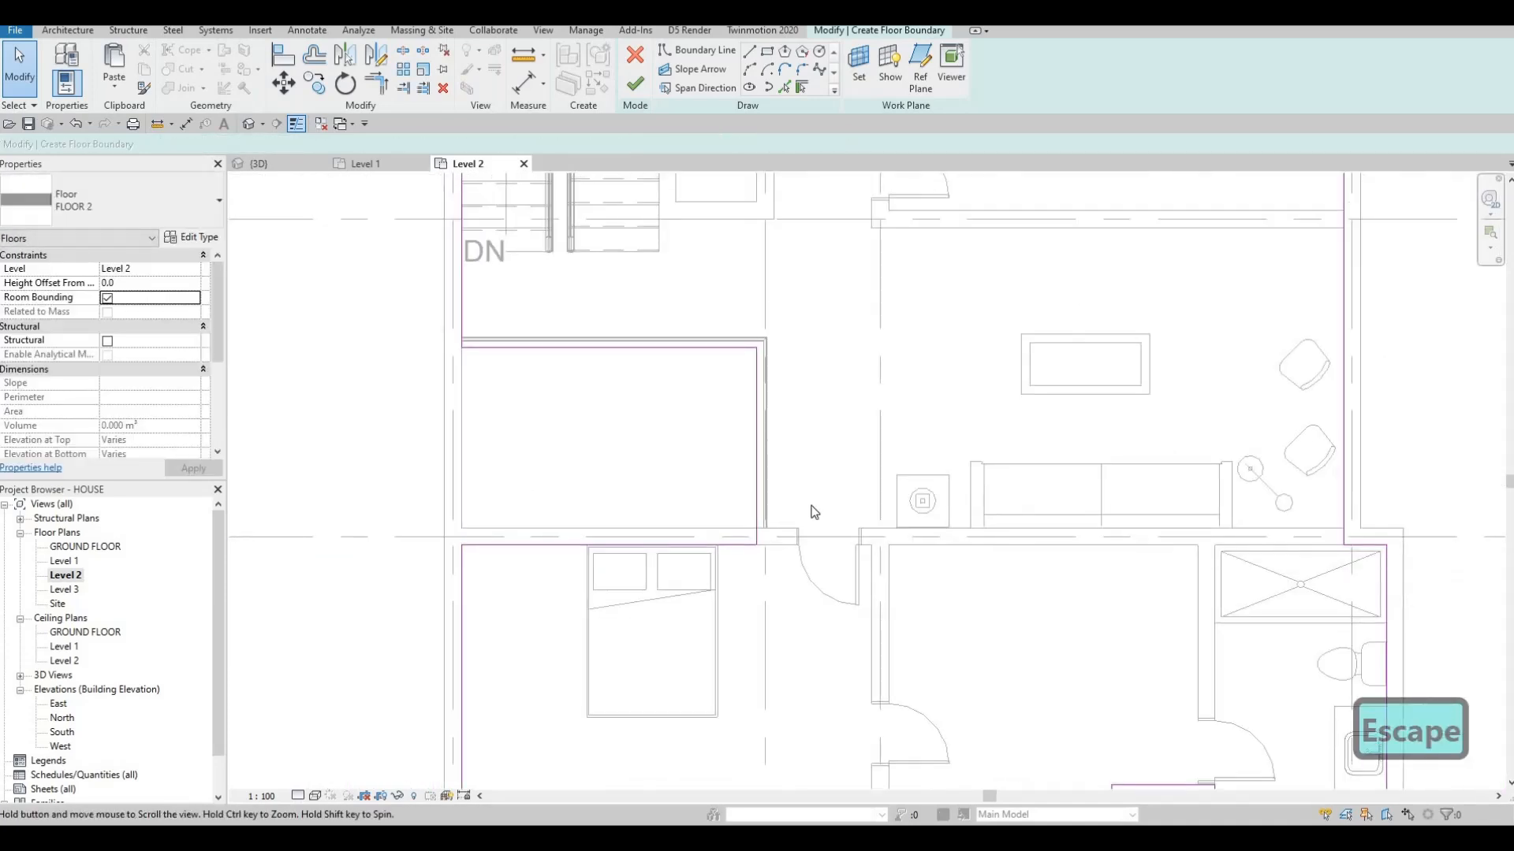
pyautogui.scroll(2, 977, 488)
pyautogui.scroll(-2, 946, 513)
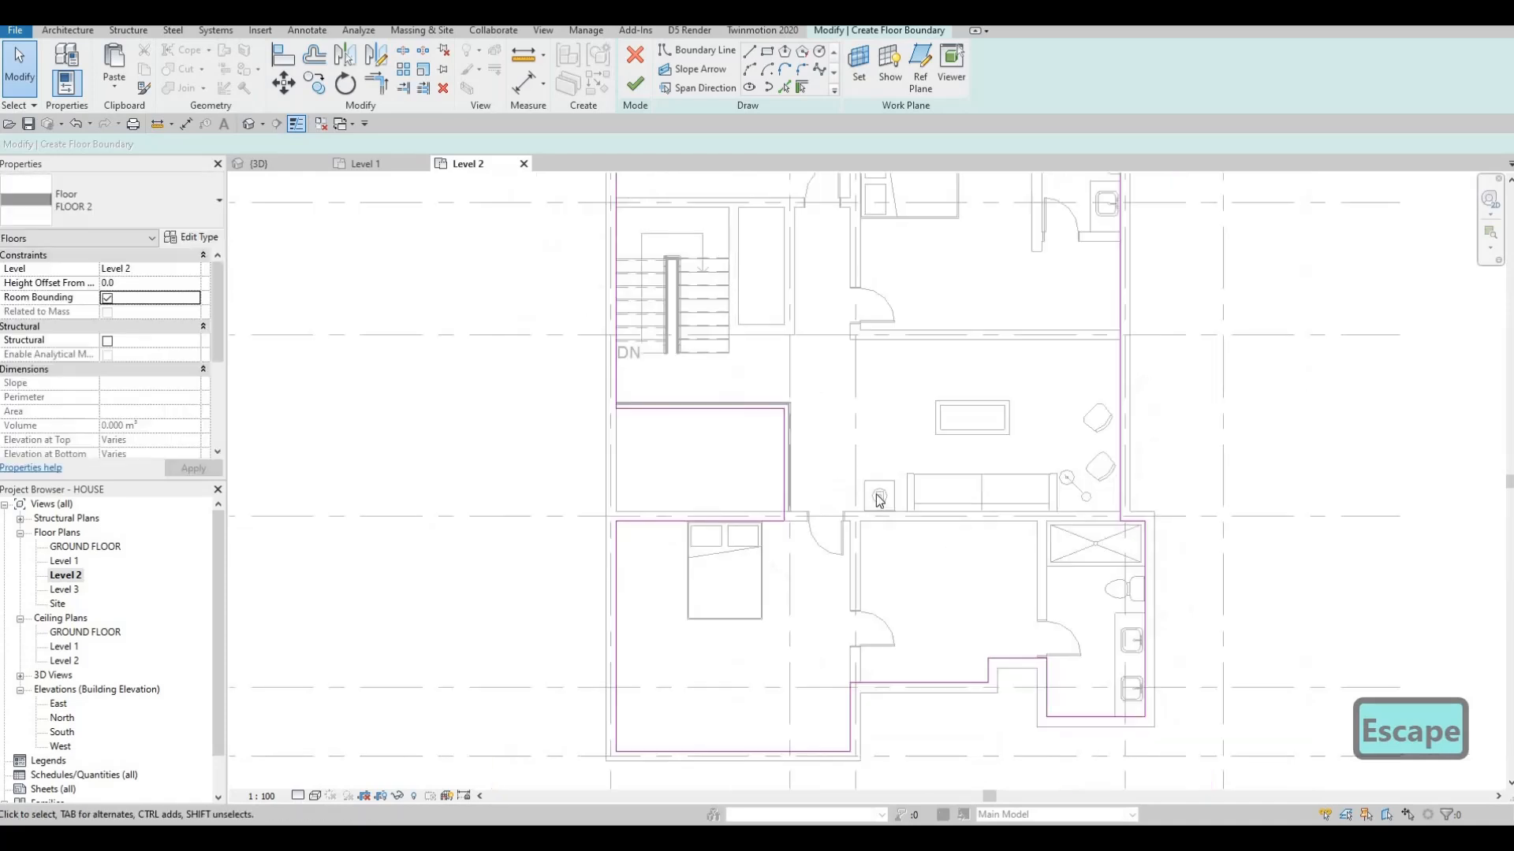
pyautogui.scroll(-3, 835, 607)
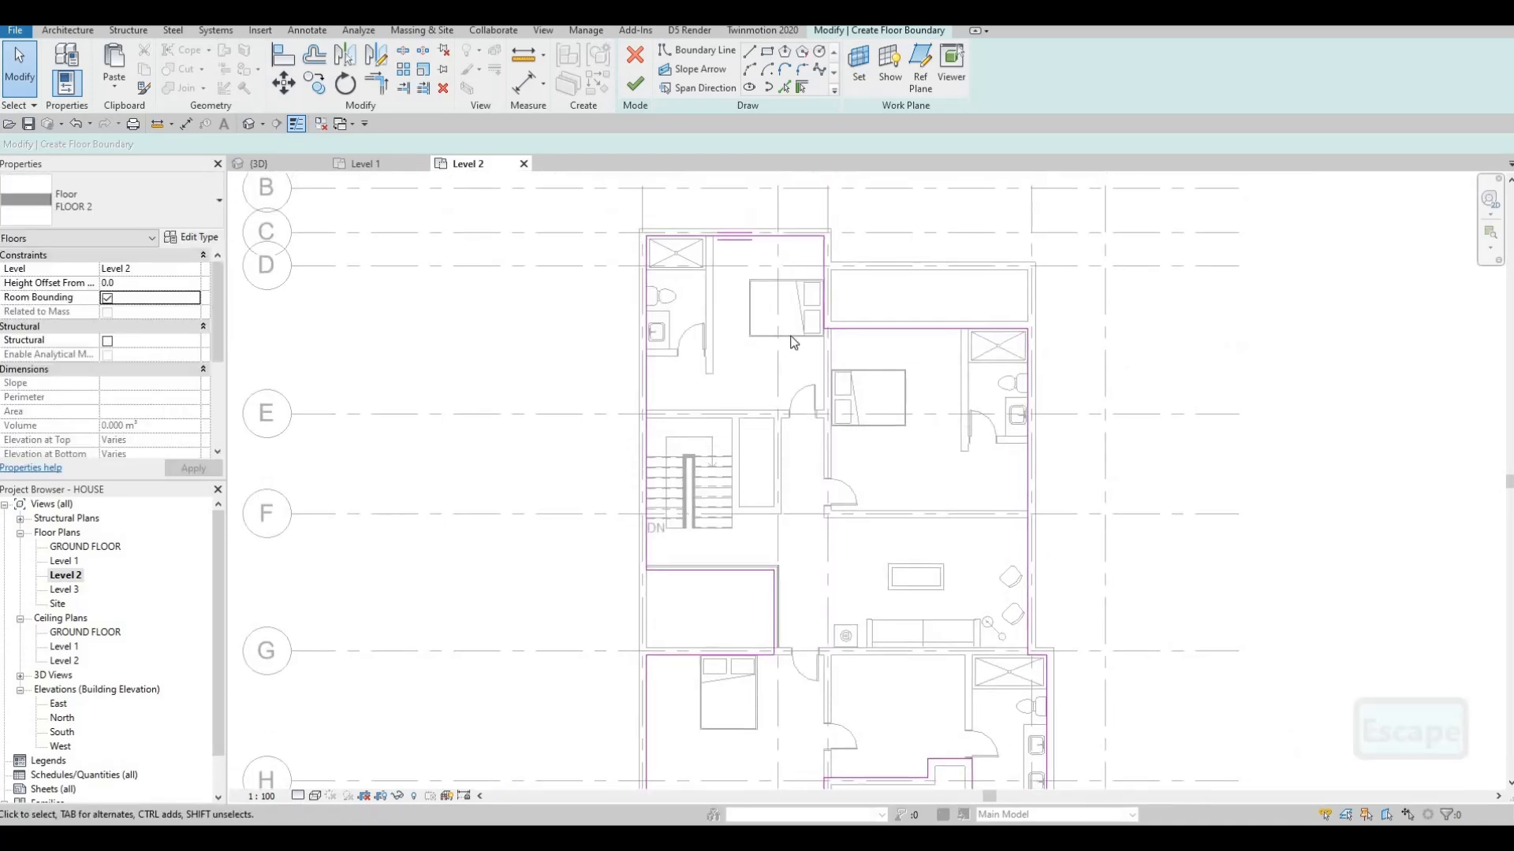
pyautogui.scroll(3, 698, 331)
pyautogui.moveTo(752, 417); pyautogui.dragTo(541, 385, button='middle')
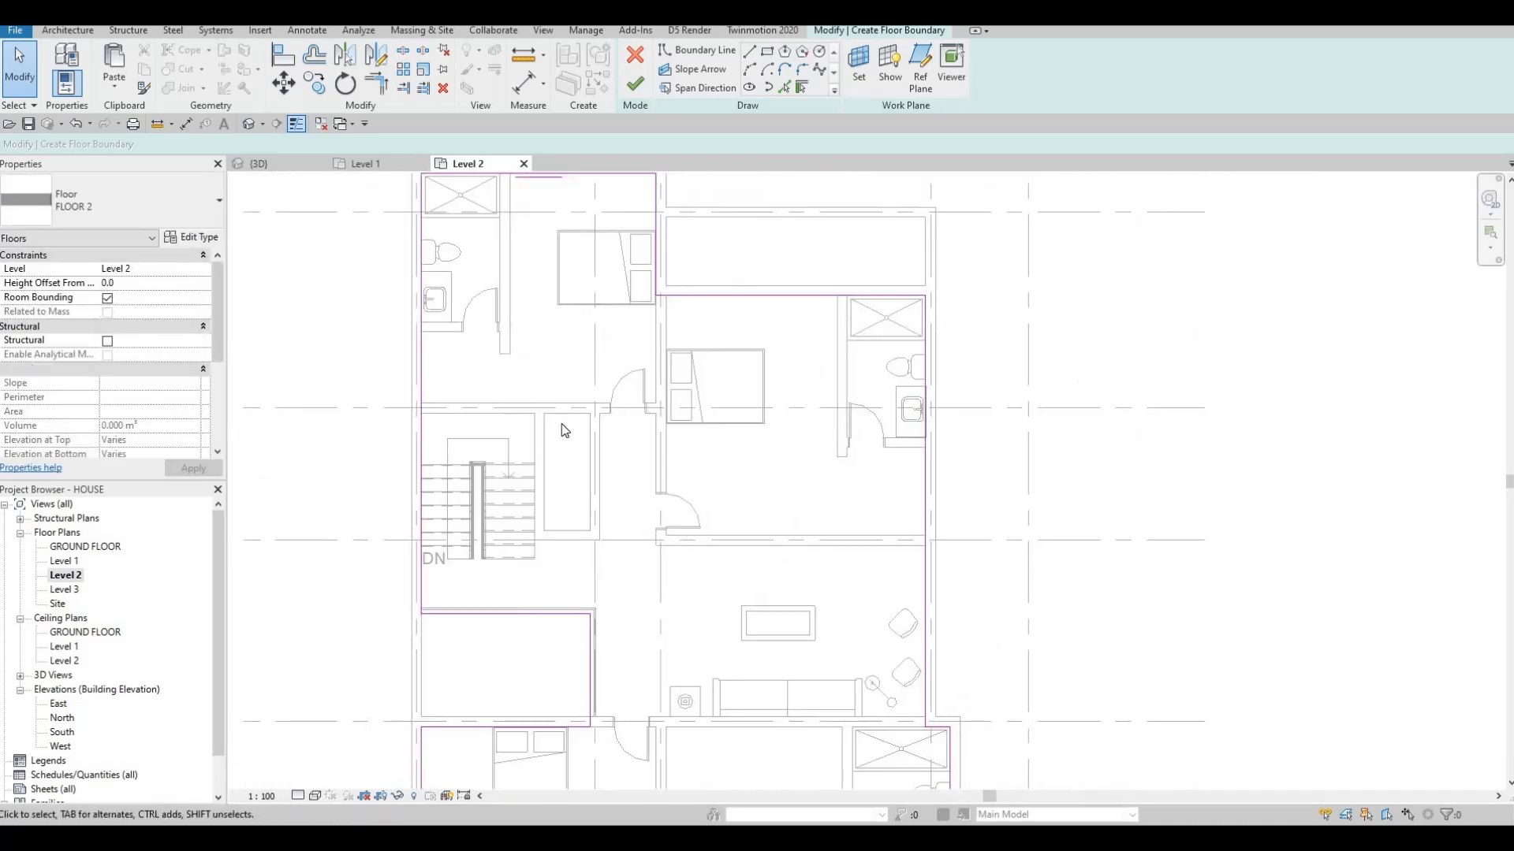
pyautogui.scroll(2, 491, 386)
pyautogui.press('Escape')
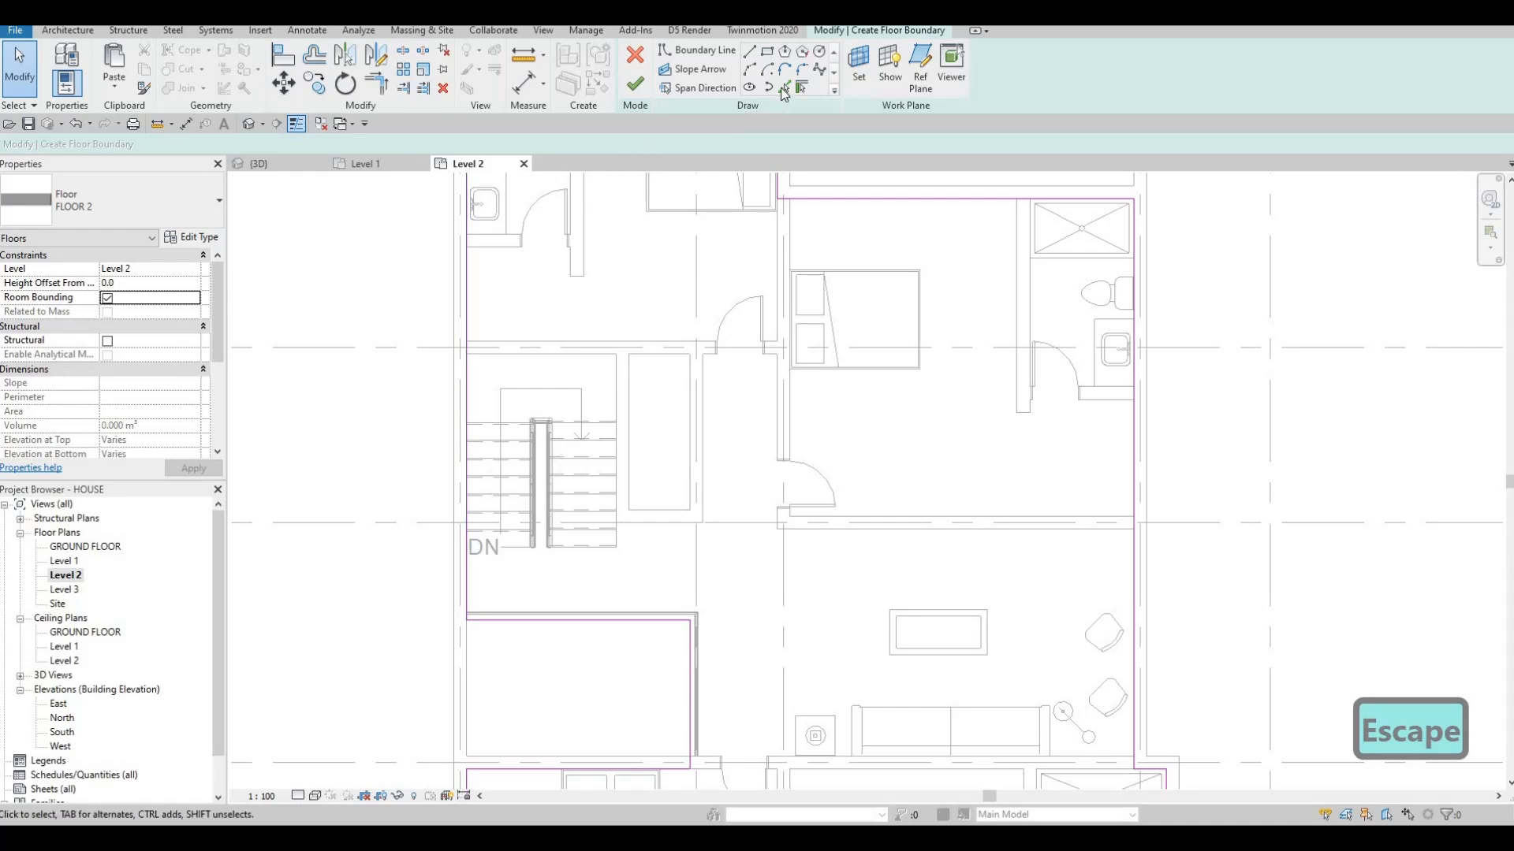
pyautogui.click(514, 352)
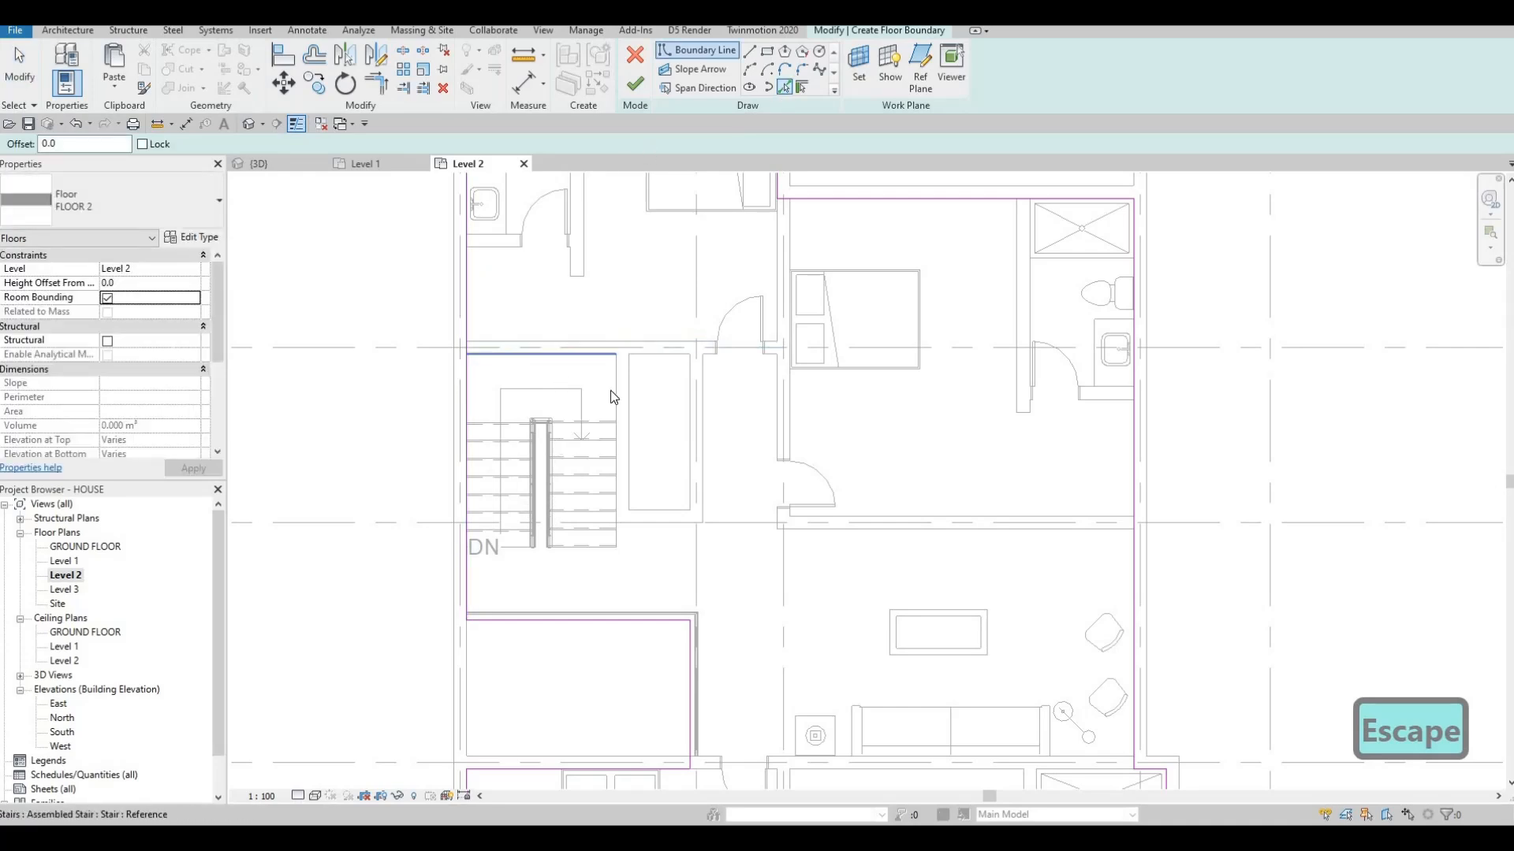
pyautogui.click(612, 394)
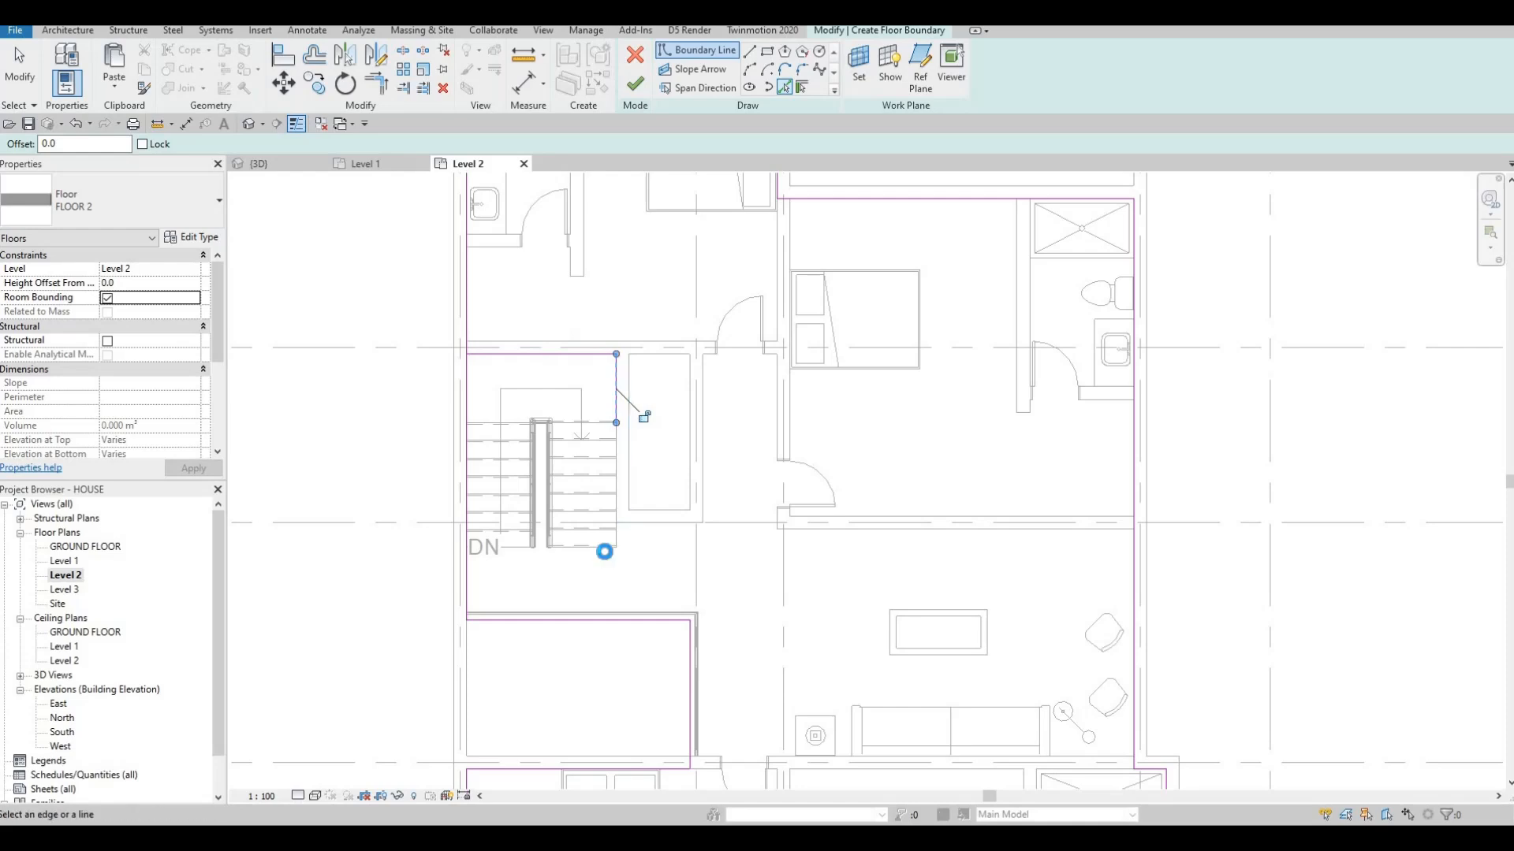
pyautogui.press('Escape')
pyautogui.press('Escape')
pyautogui.press('Escape')
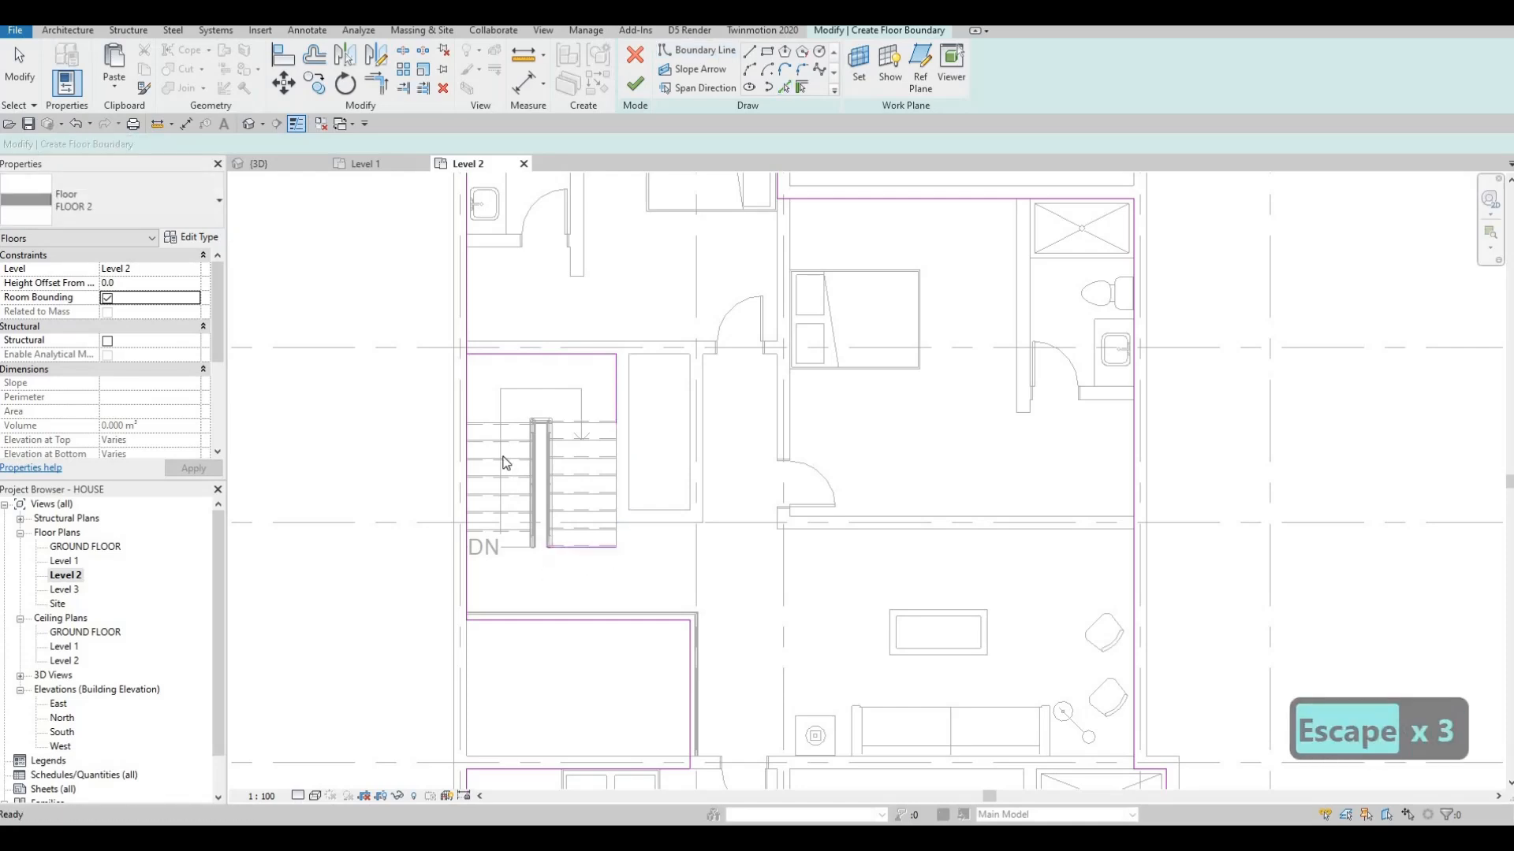
# - Split the left exterior boundary line beside the stair landing and trim it with the stair lines into corners around the stair opening
pyautogui.press('s')
pyautogui.press('l')
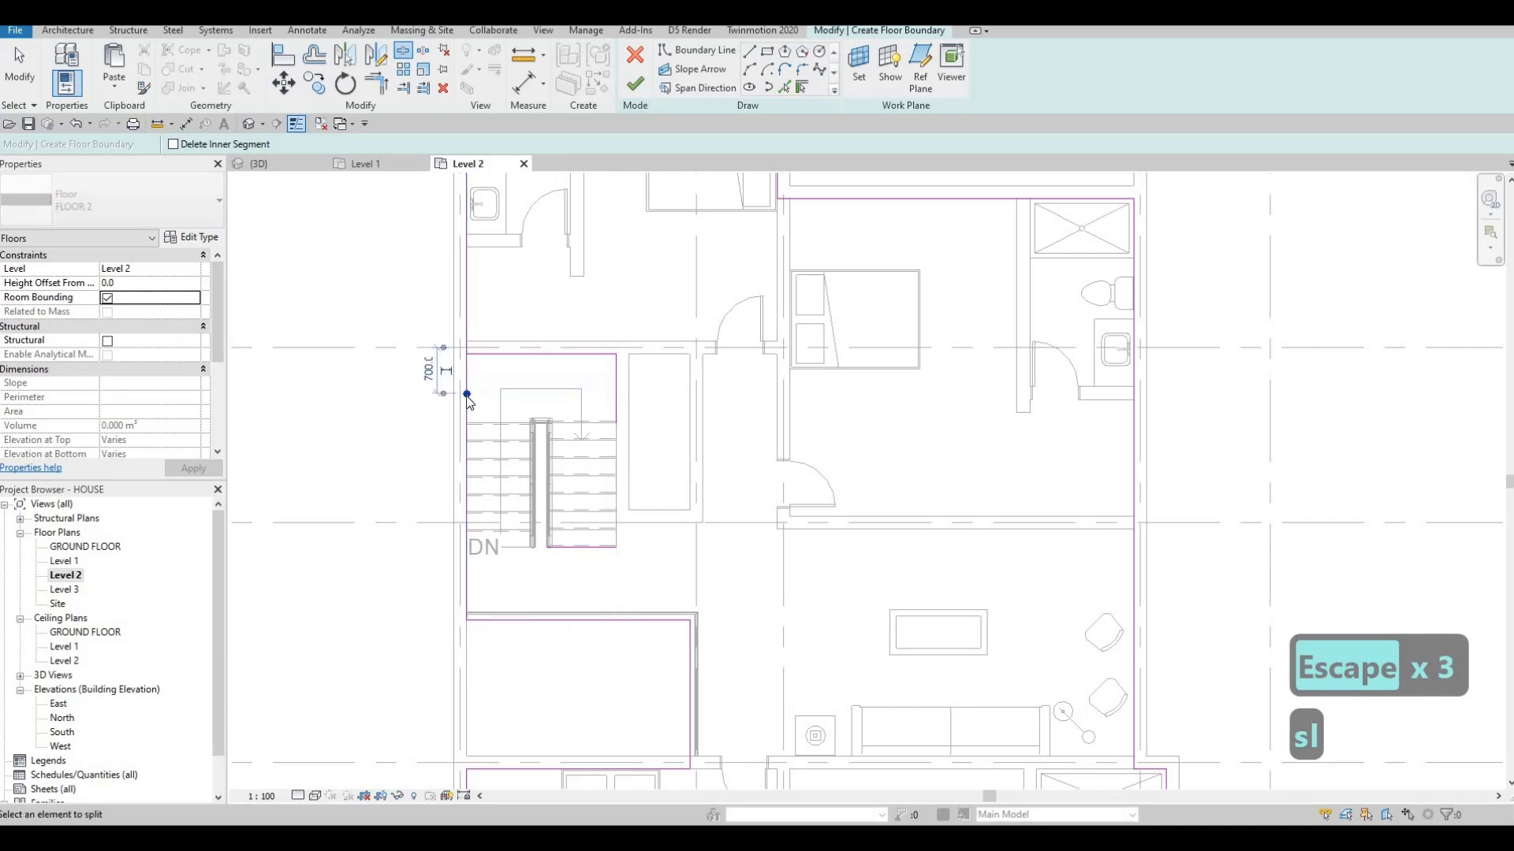
pyautogui.press('Escape')
pyautogui.press('Escape')
pyautogui.press('t')
pyautogui.press('r')
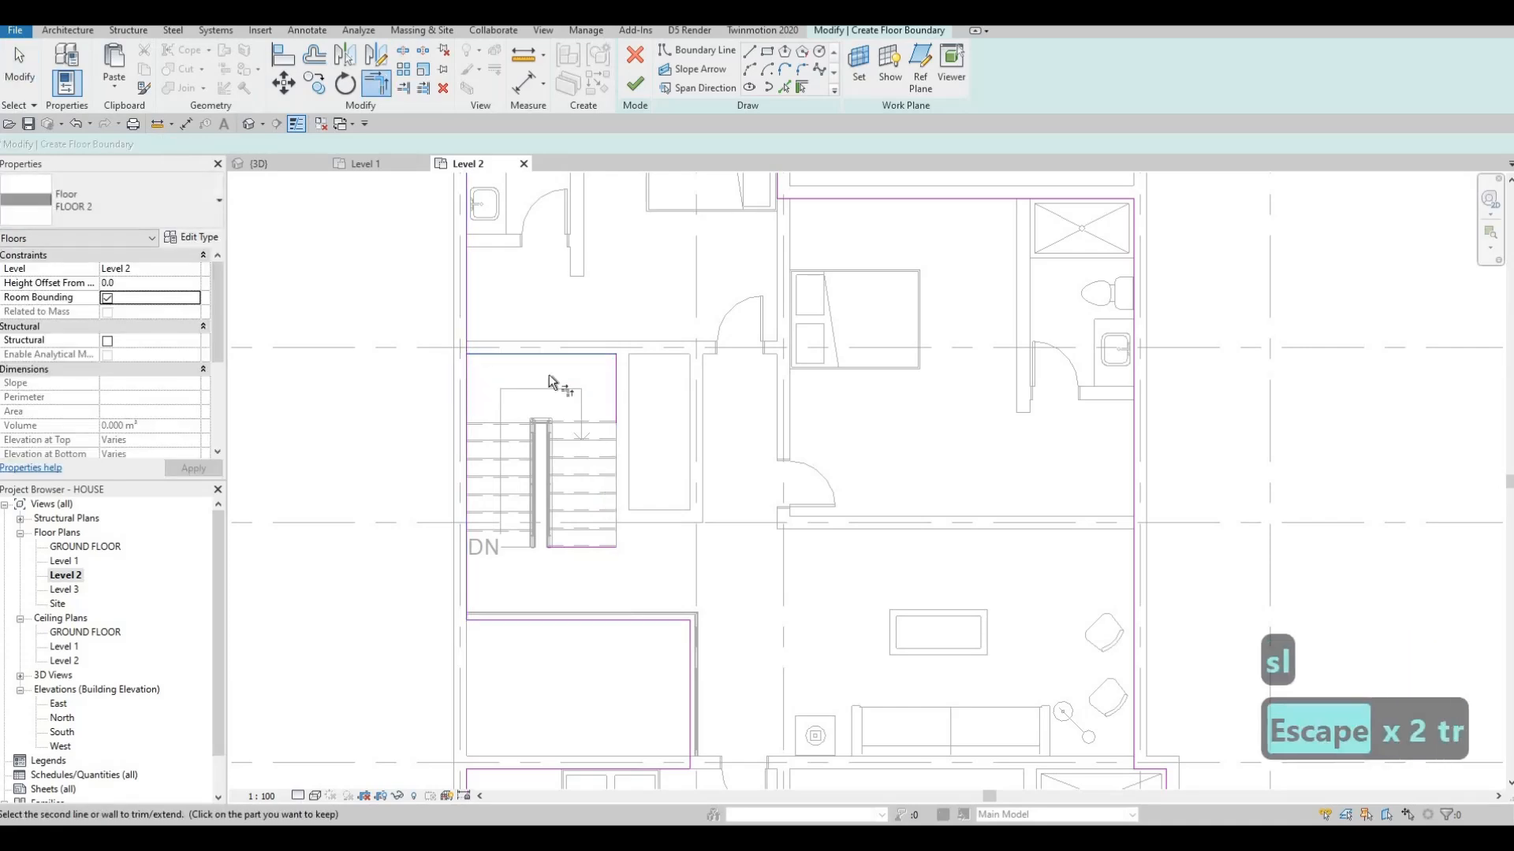
pyautogui.click(599, 544)
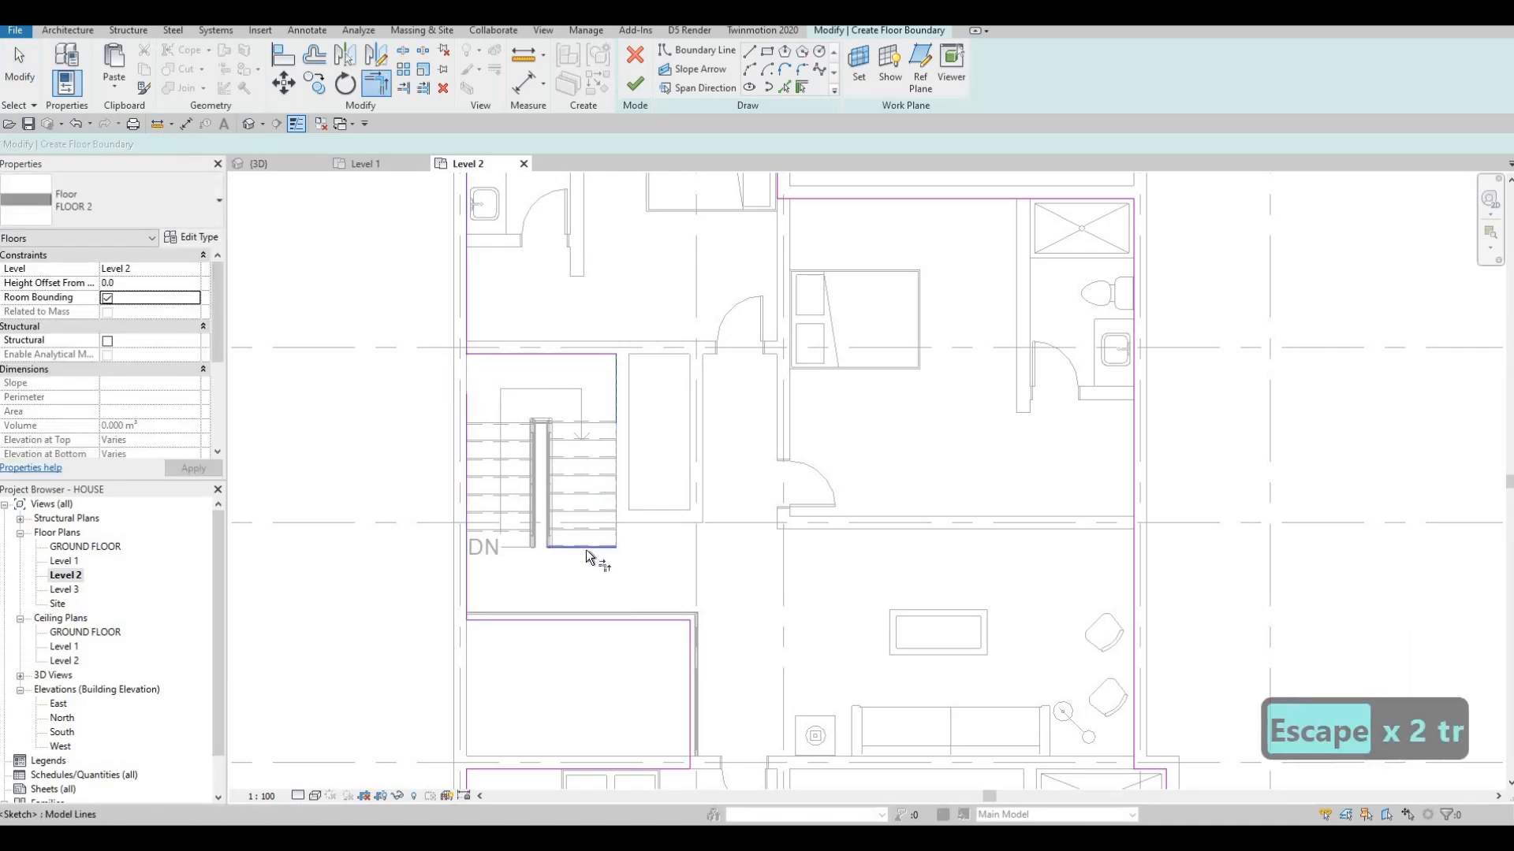
pyautogui.click(468, 565)
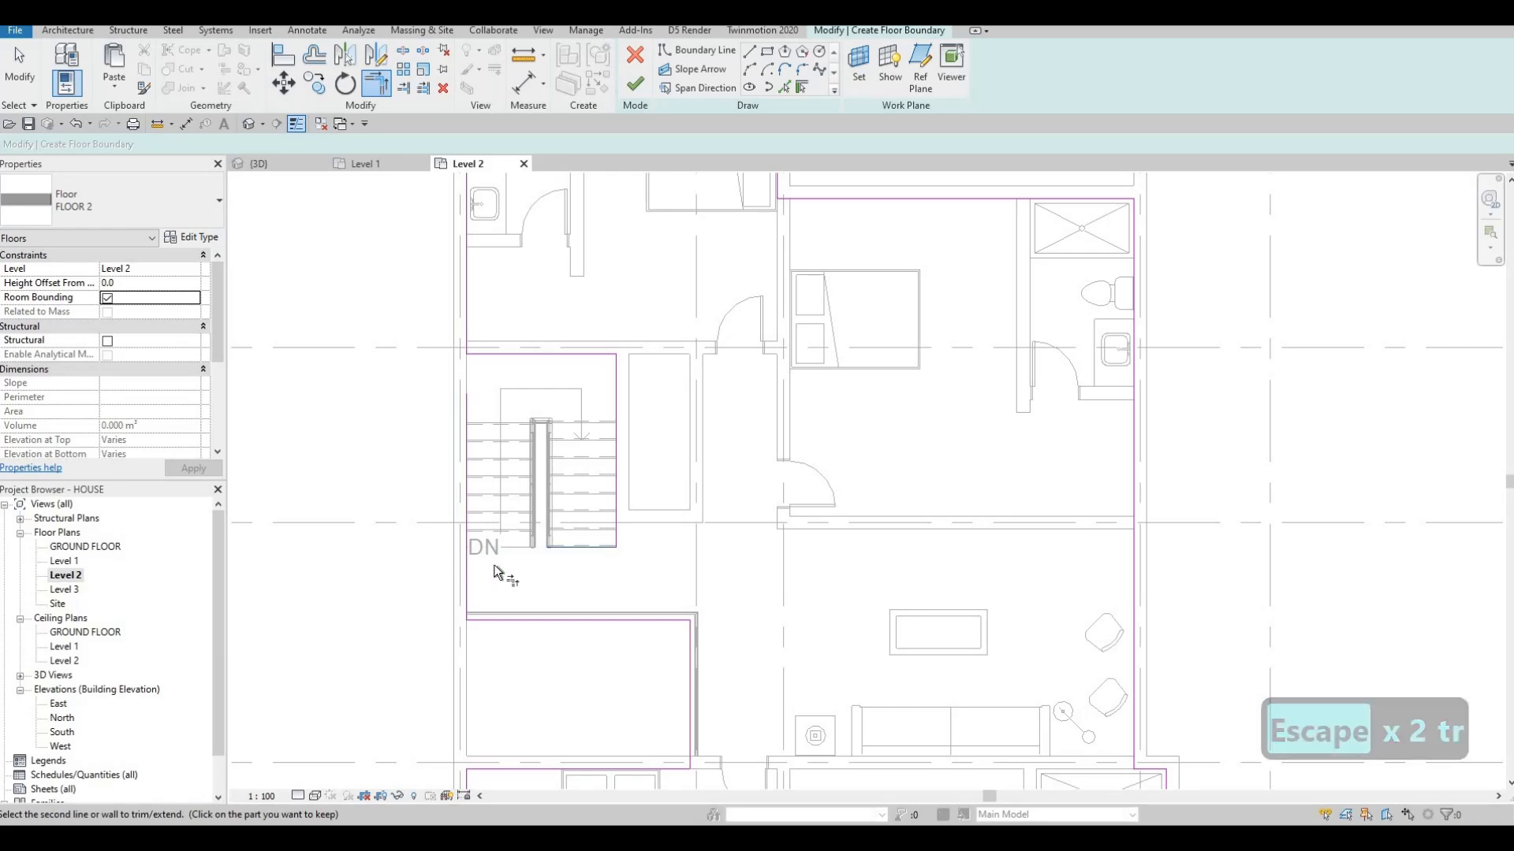
pyautogui.press('Escape')
pyautogui.press('Escape')
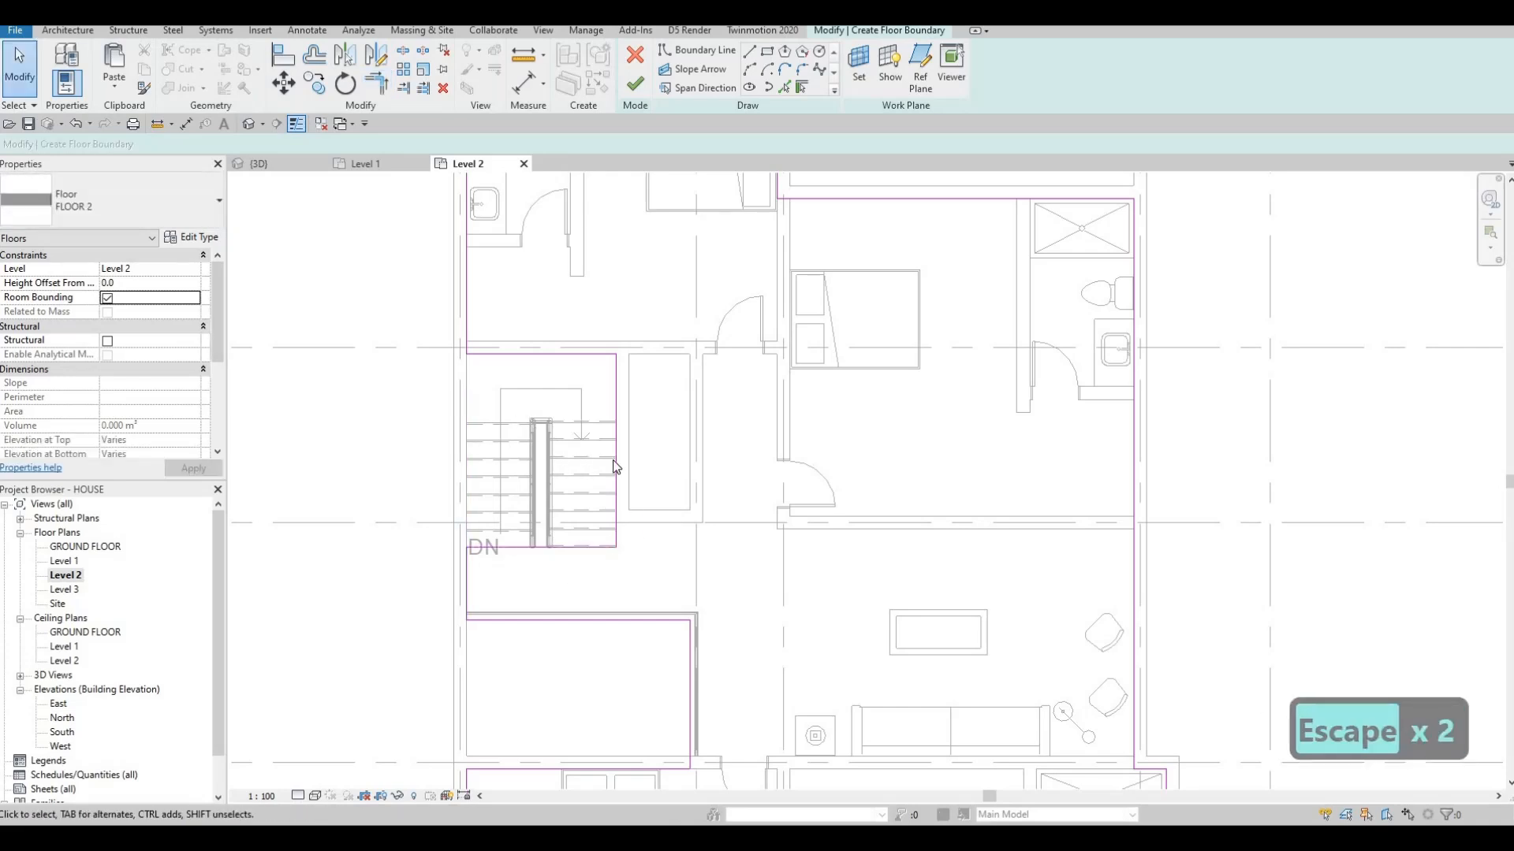
pyautogui.scroll(-2, 522, 414)
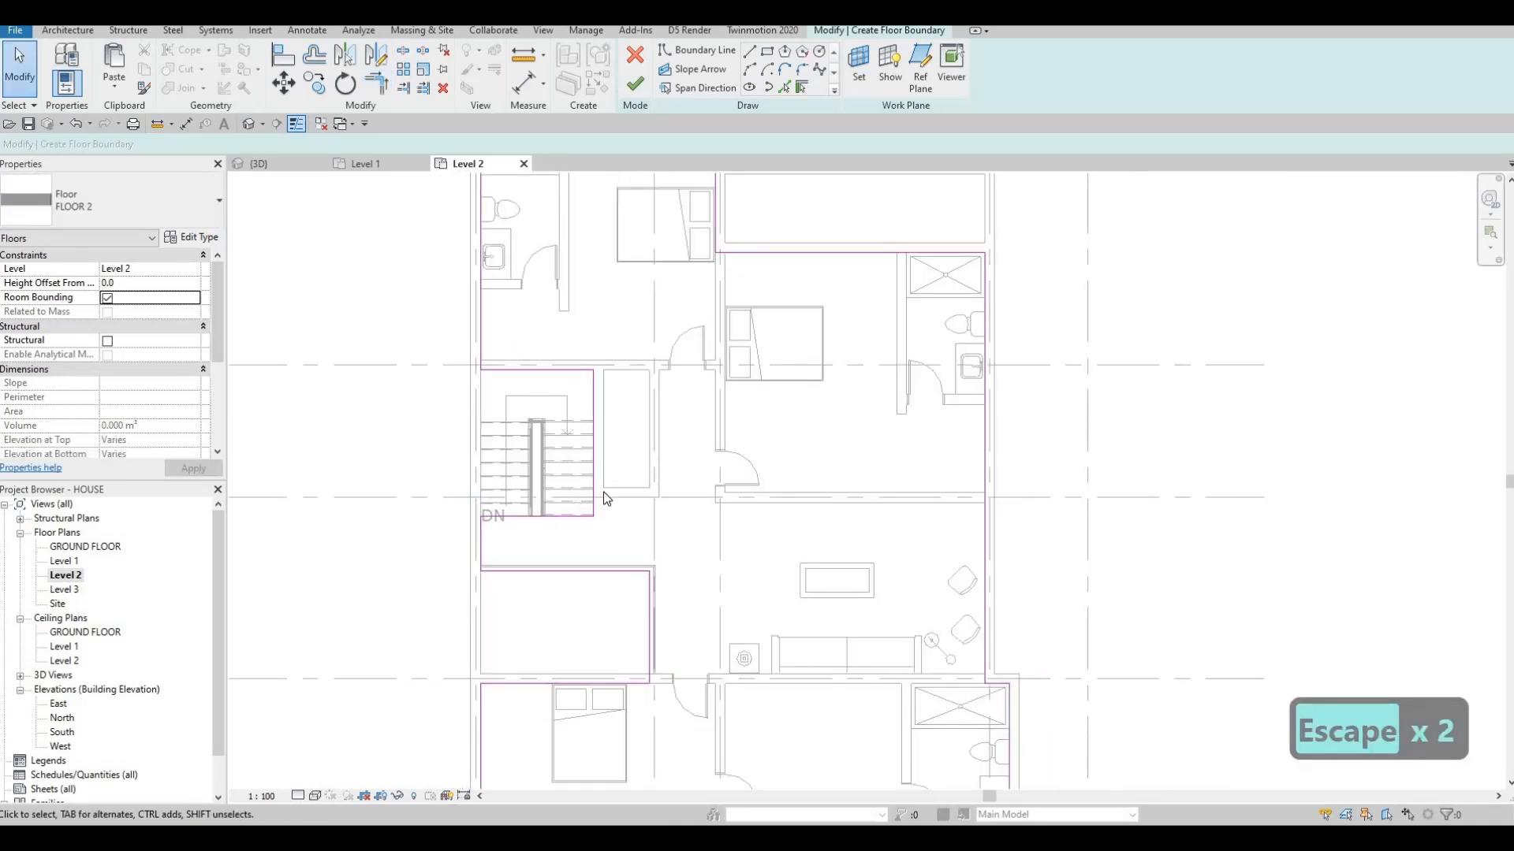
pyautogui.scroll(1, 591, 391)
pyautogui.press('Escape')
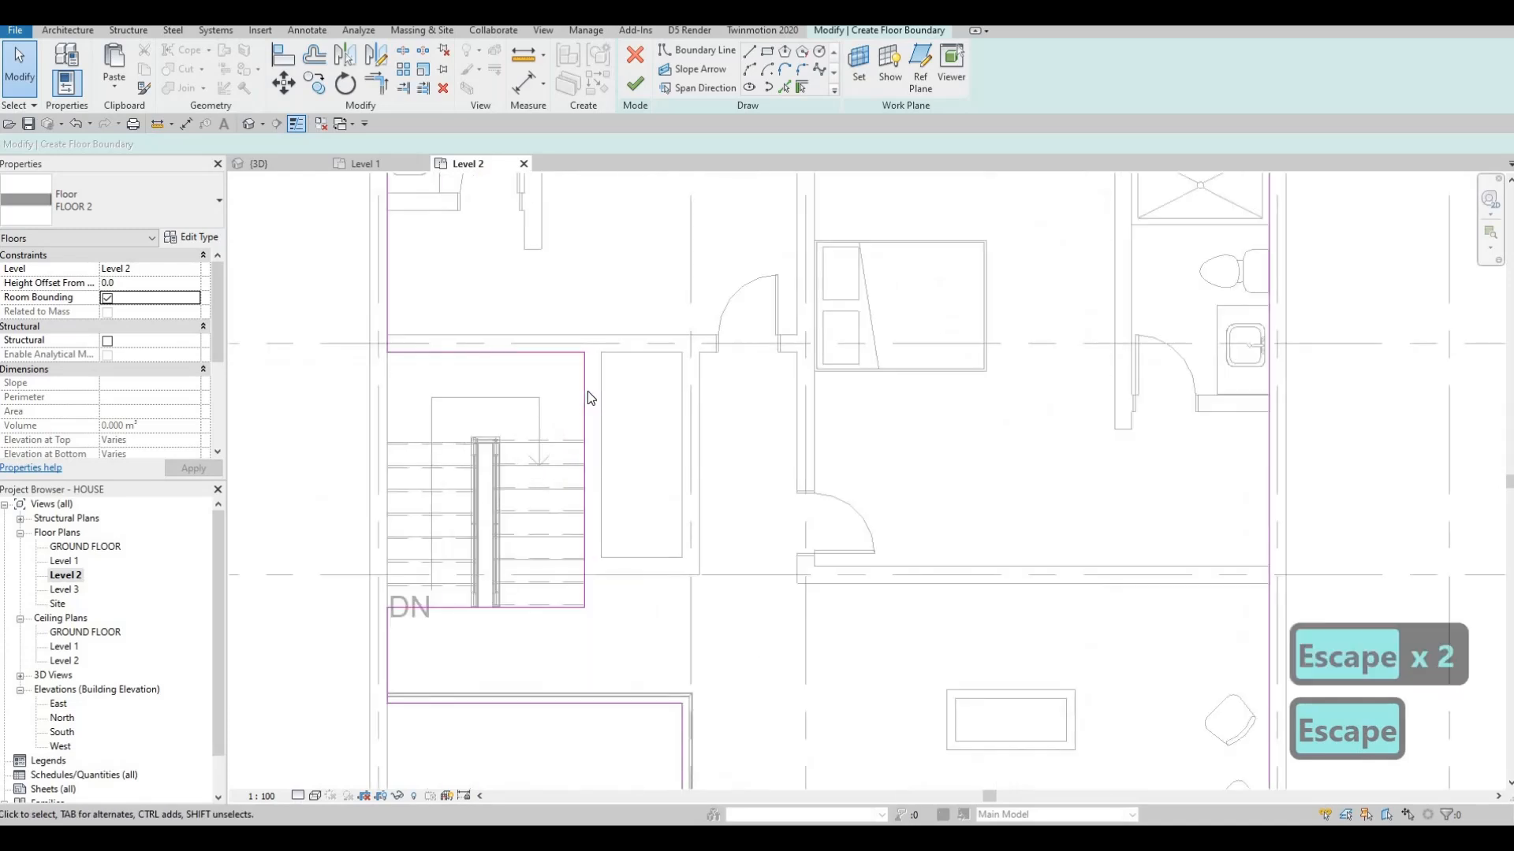
pyautogui.click(592, 389)
pyautogui.scroll(3, 593, 388)
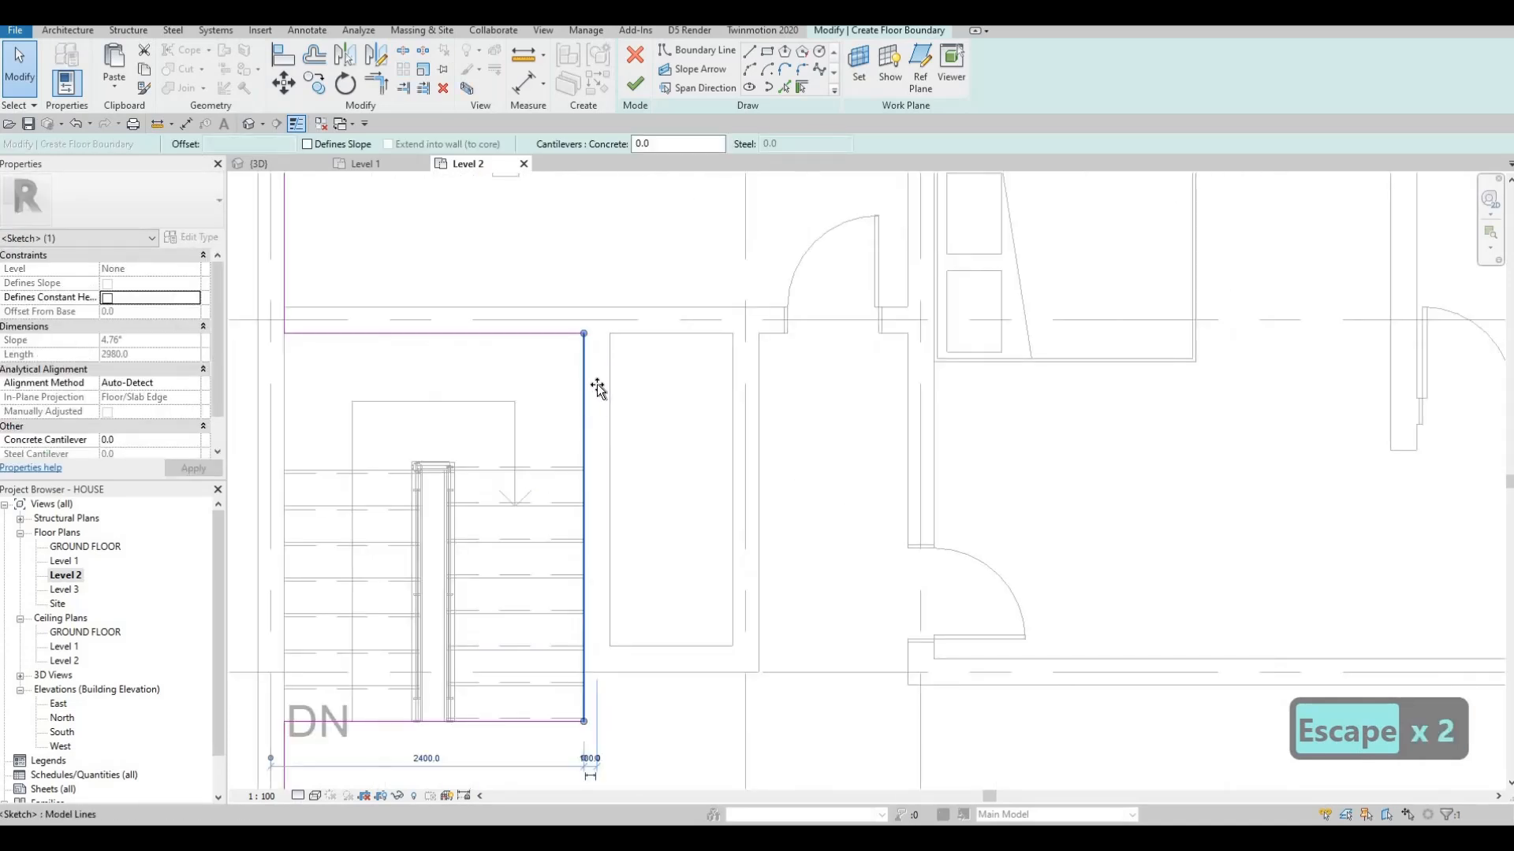
pyautogui.moveTo(597, 385); pyautogui.dragTo(584, 391)
pyautogui.press('Escape')
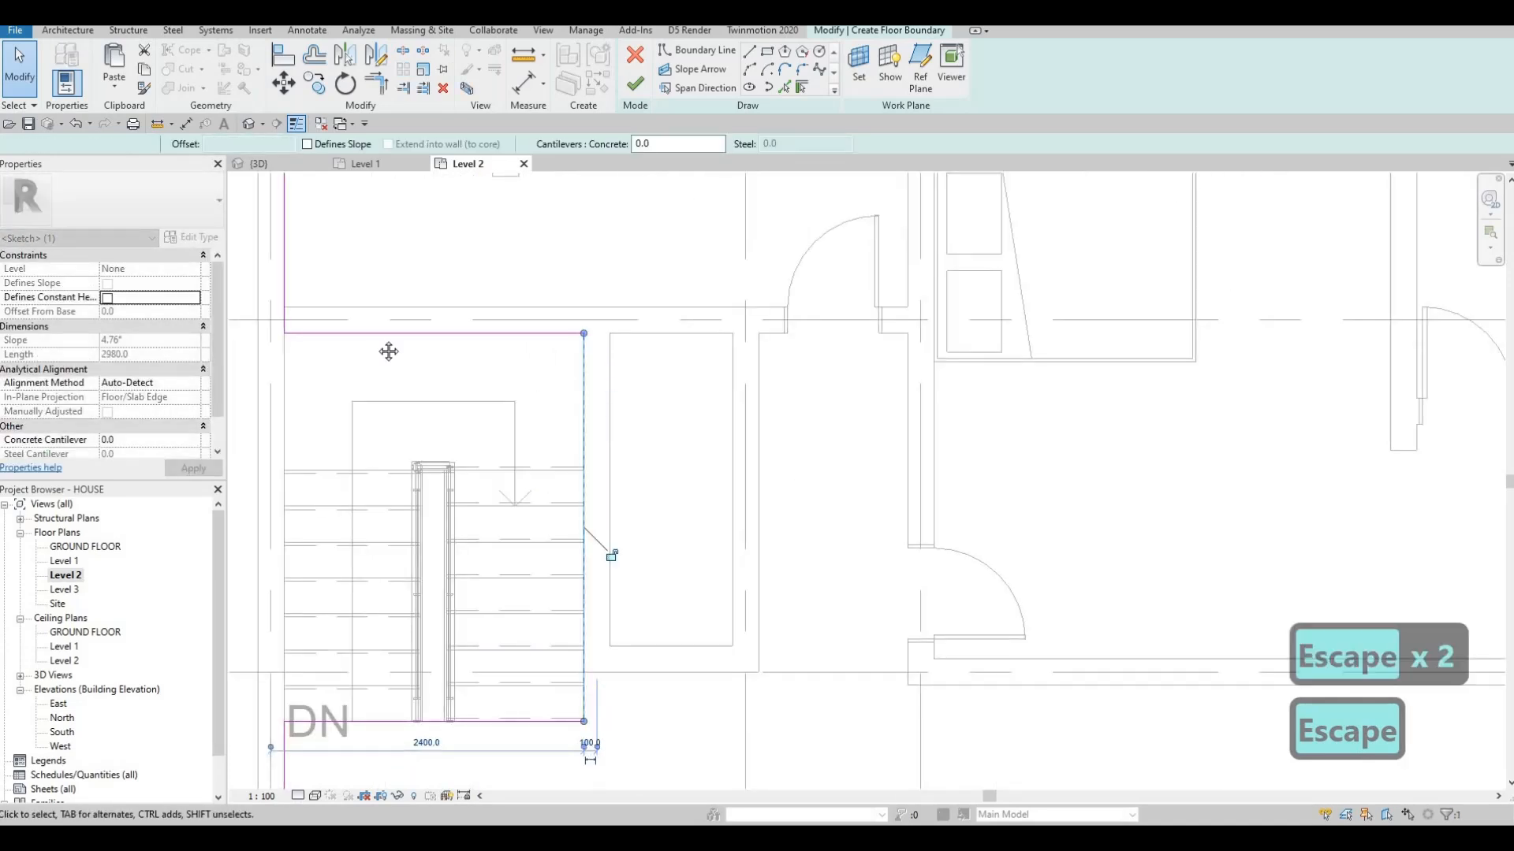
# - Move the stair opening's top boundary line from the wall face up to the wall's centreline
pyautogui.moveTo(397, 344); pyautogui.dragTo(405, 360, button='middle')
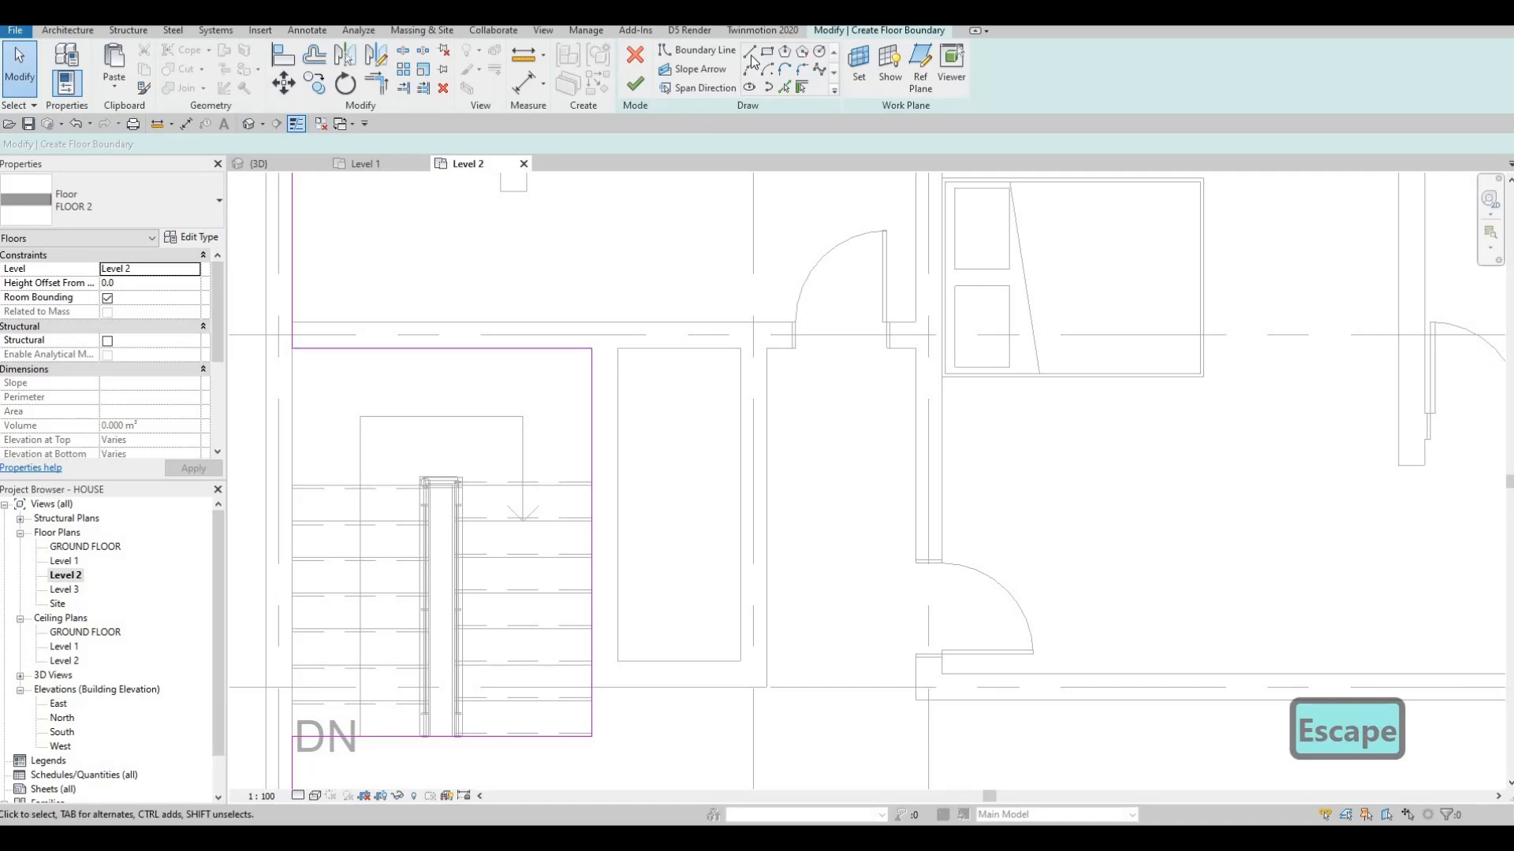
pyautogui.press('Escape')
pyautogui.moveTo(473, 347); pyautogui.dragTo(471, 335)
pyautogui.press('Escape')
pyautogui.press('Escape')
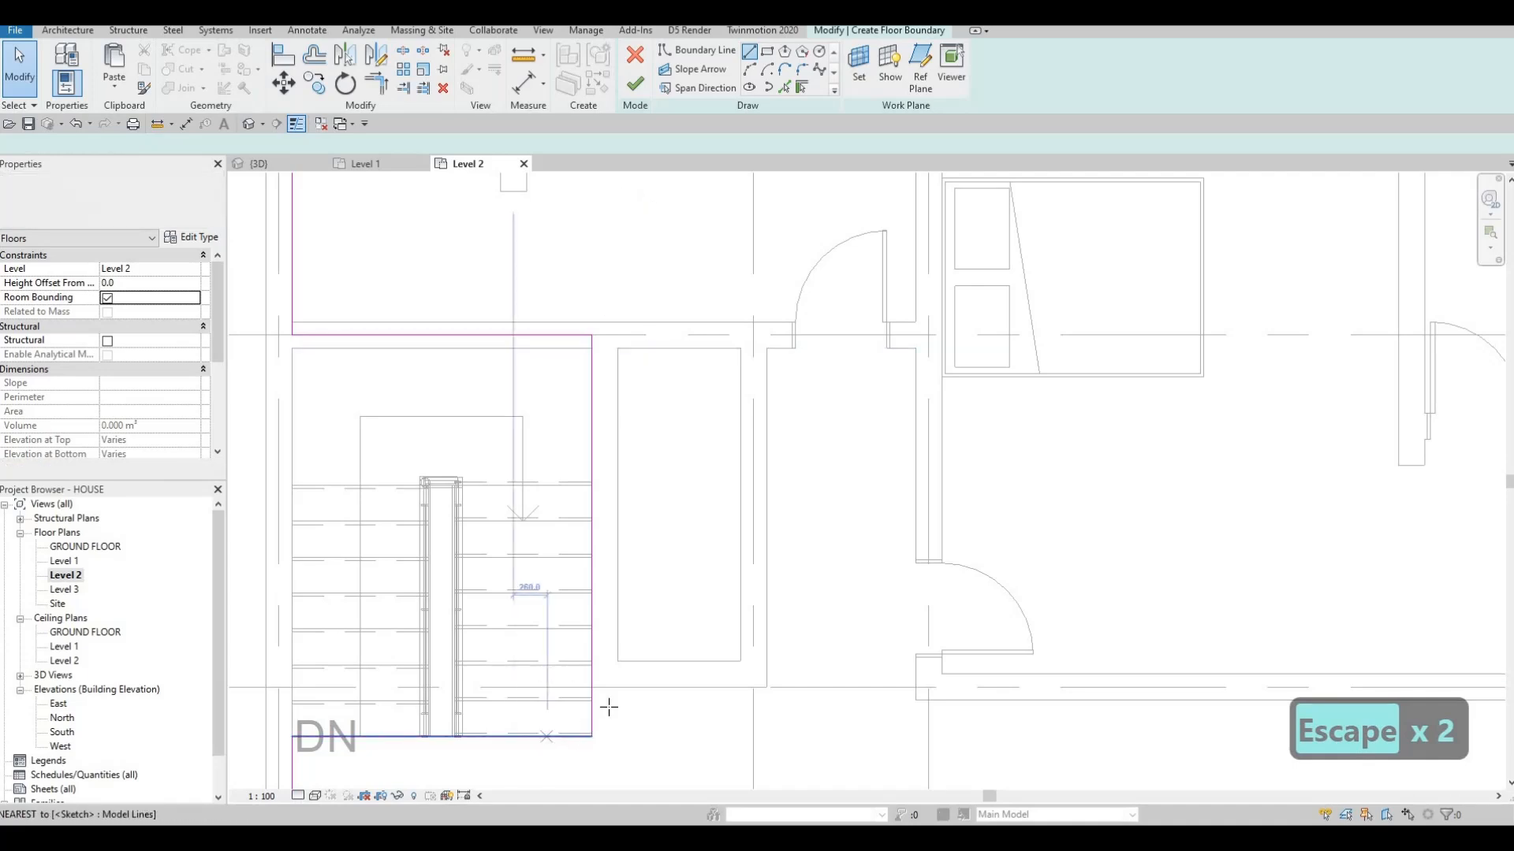
# - Draw a boundary line about 120 mm long from the stair-side wall's centre to the stair edge, and a vertical line up that wall's centre
pyautogui.scroll(2, 603, 709)
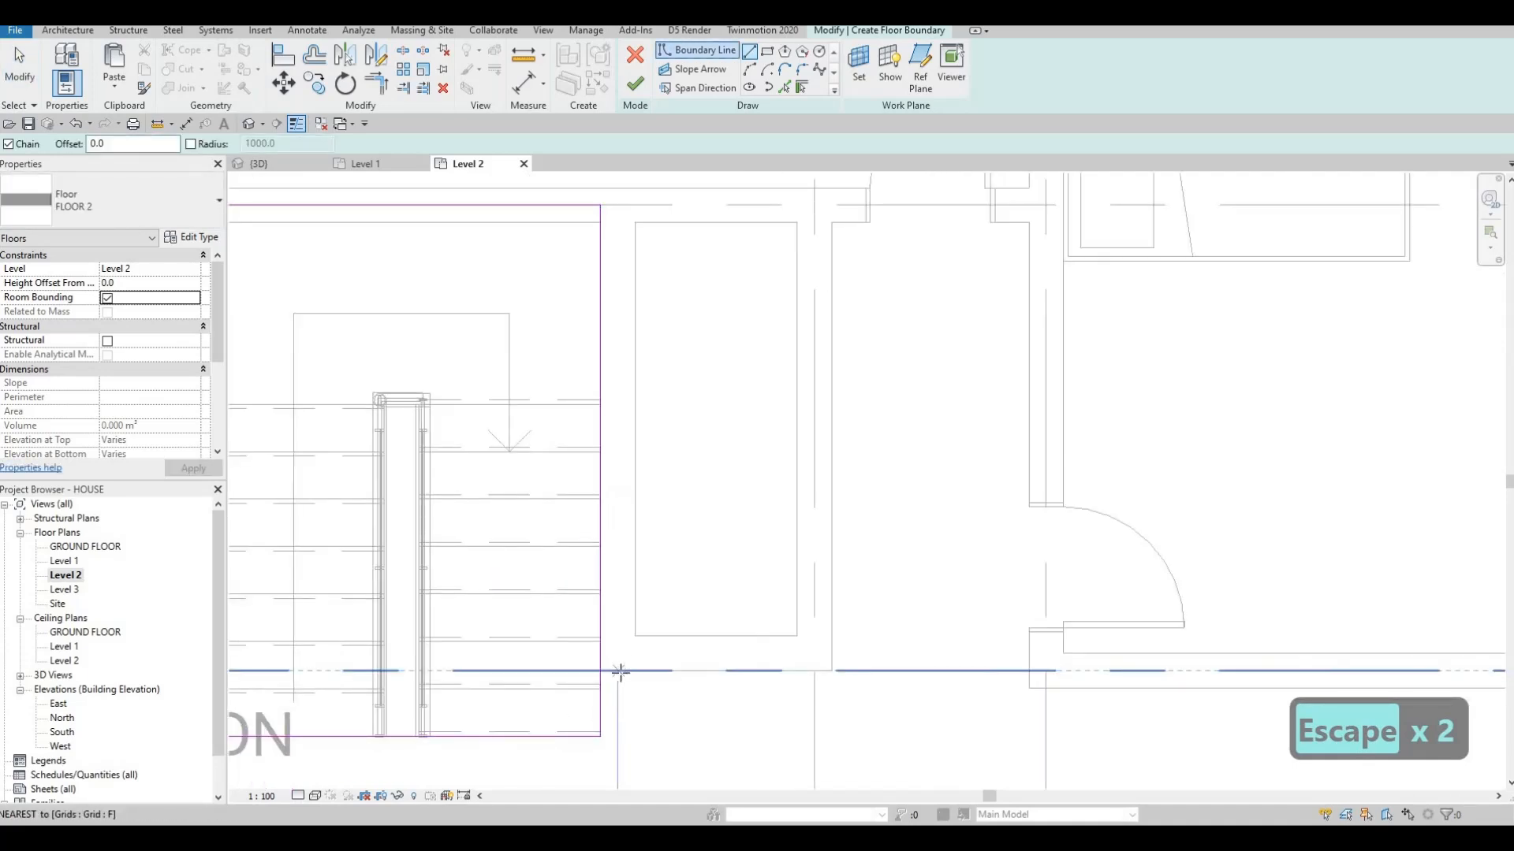
pyautogui.click(621, 672)
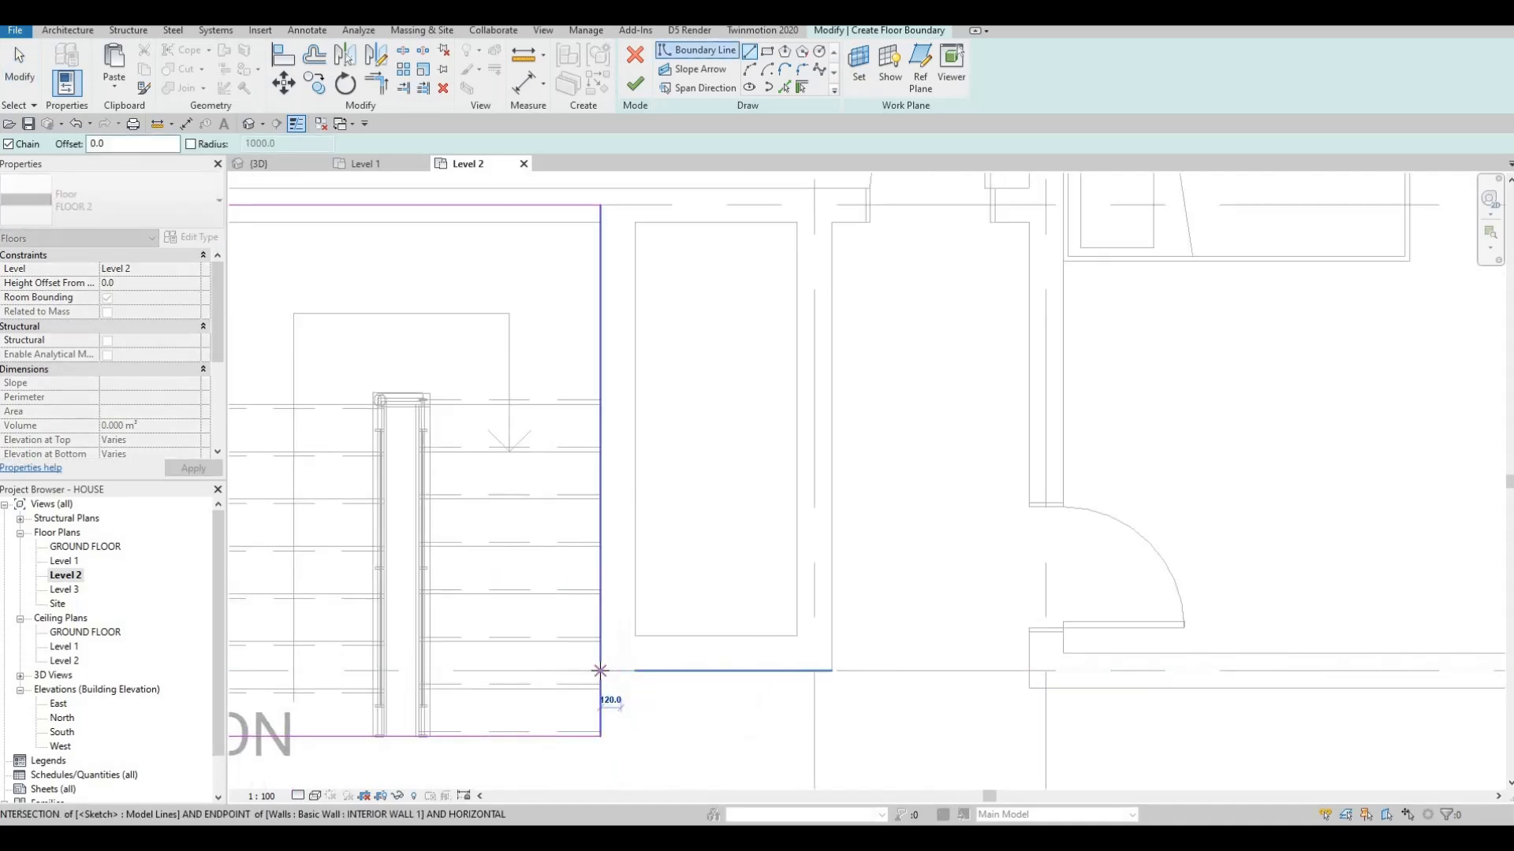
pyautogui.click(604, 671)
pyautogui.press('Escape')
pyautogui.click(620, 670)
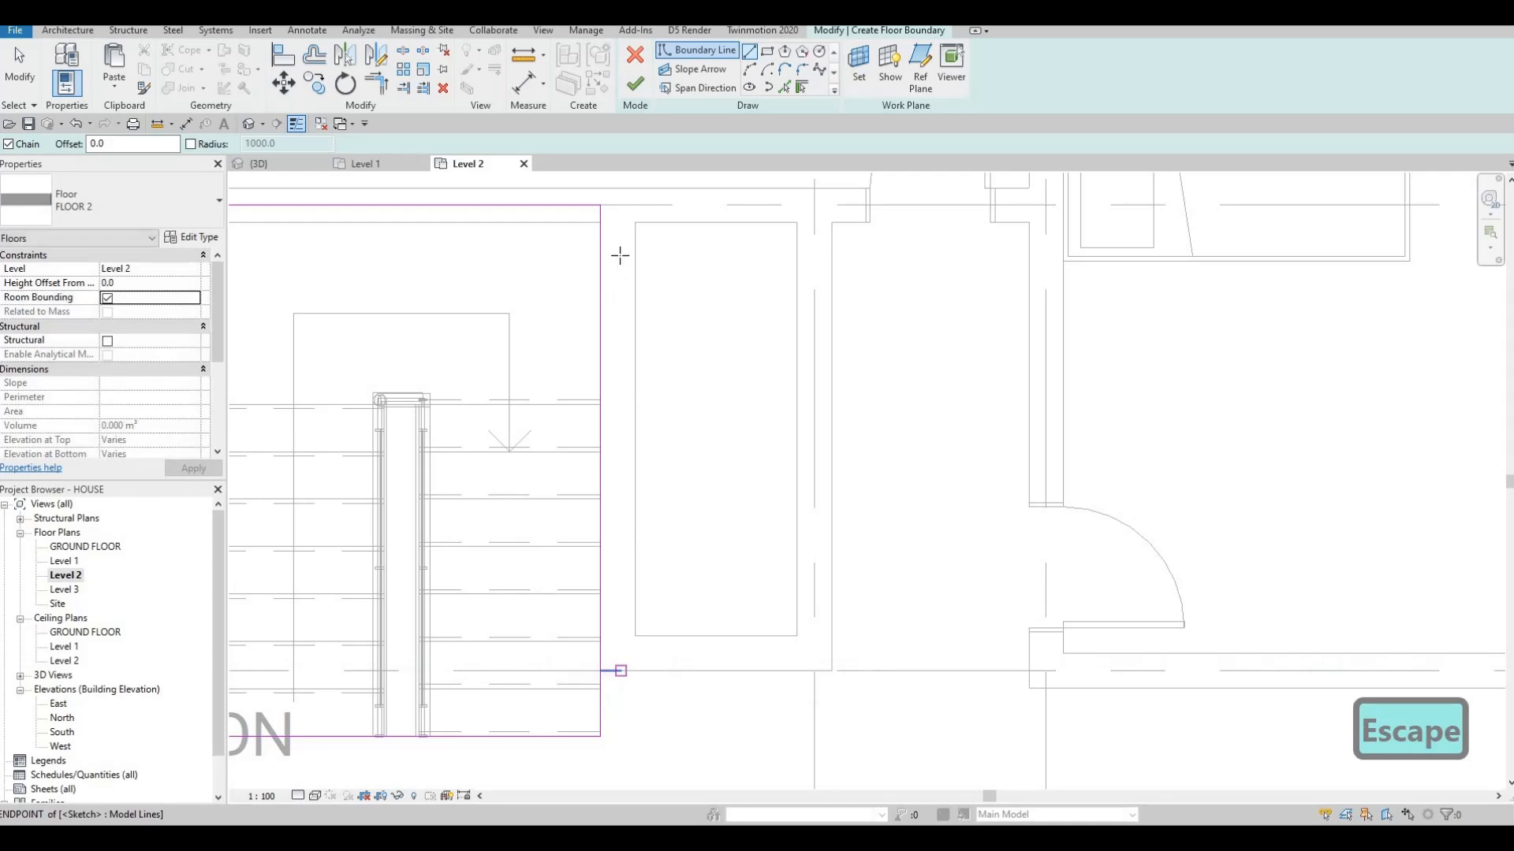
pyautogui.click(620, 253)
pyautogui.press('Escape')
pyautogui.press('Escape')
pyautogui.press('Escape')
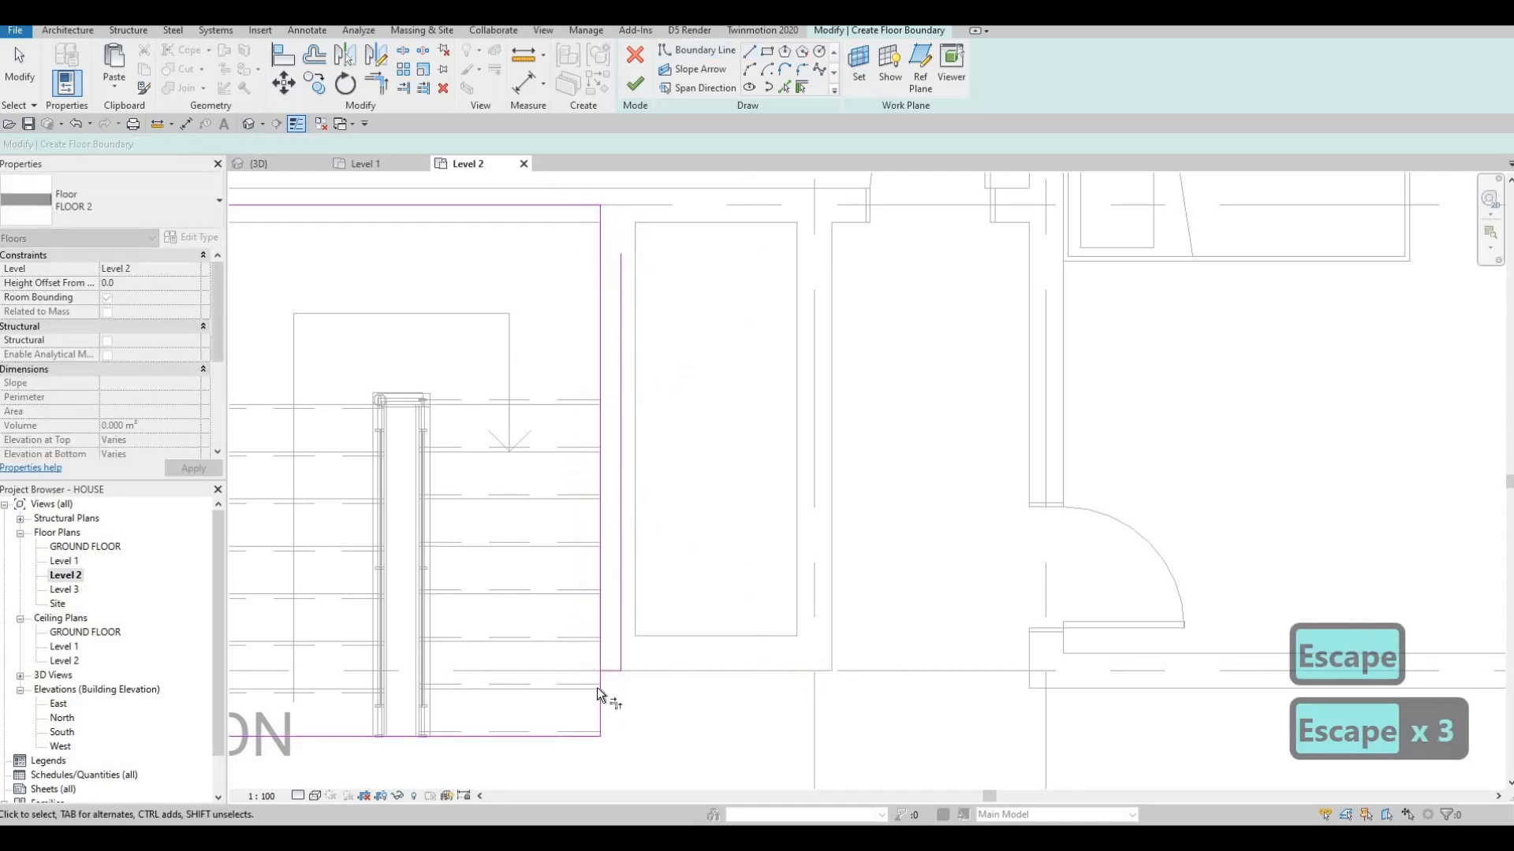
# - Trim the new short and vertical lines with the stair opening's right and top boundary lines into closed corners
pyautogui.press('r')
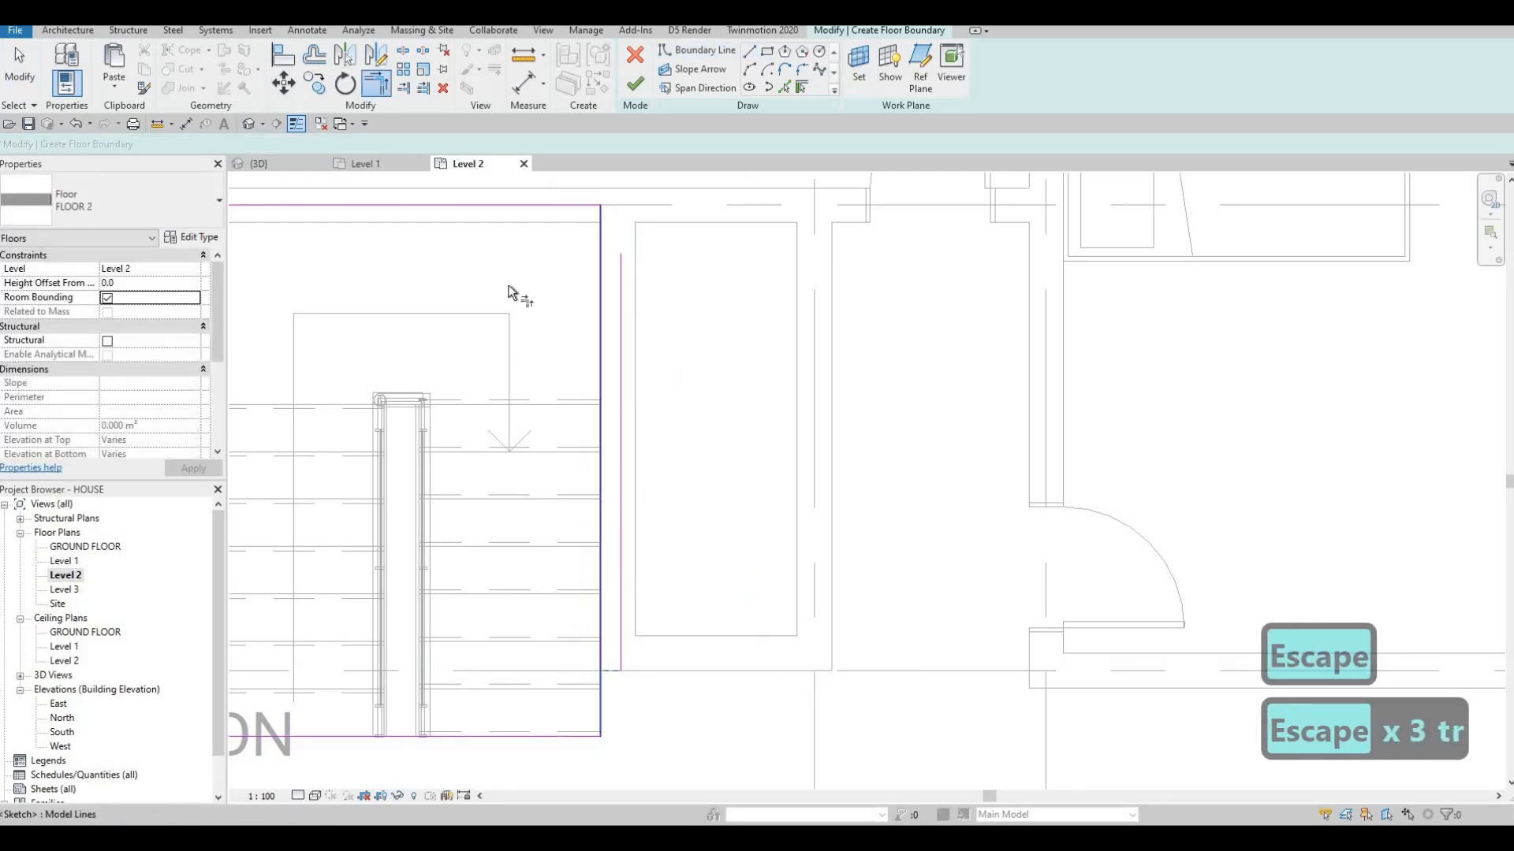
pyautogui.click(527, 203)
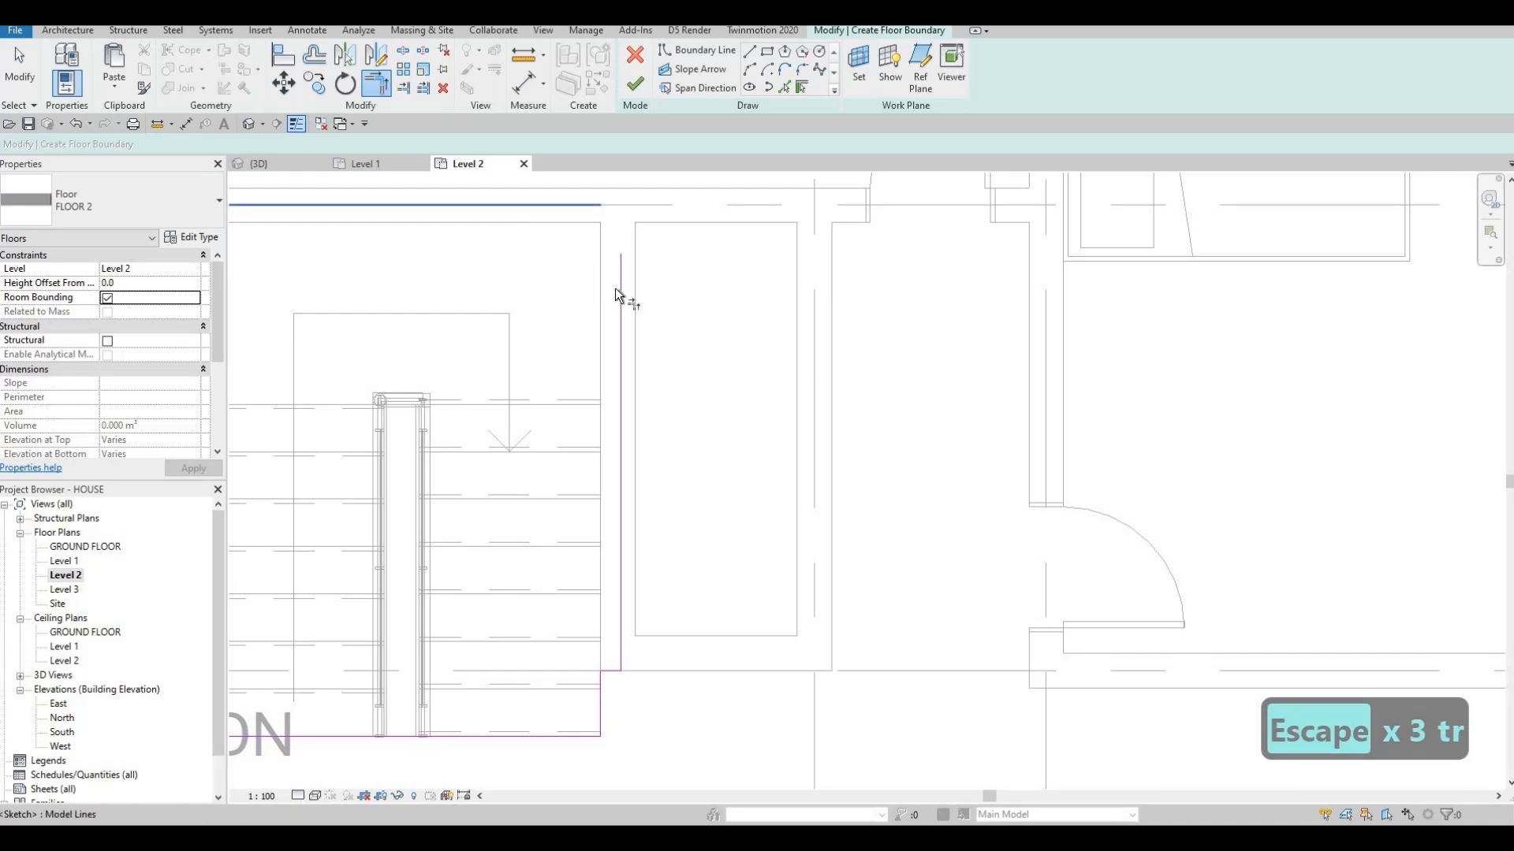
pyautogui.click(606, 347)
pyautogui.press('Escape')
pyautogui.press('Escape')
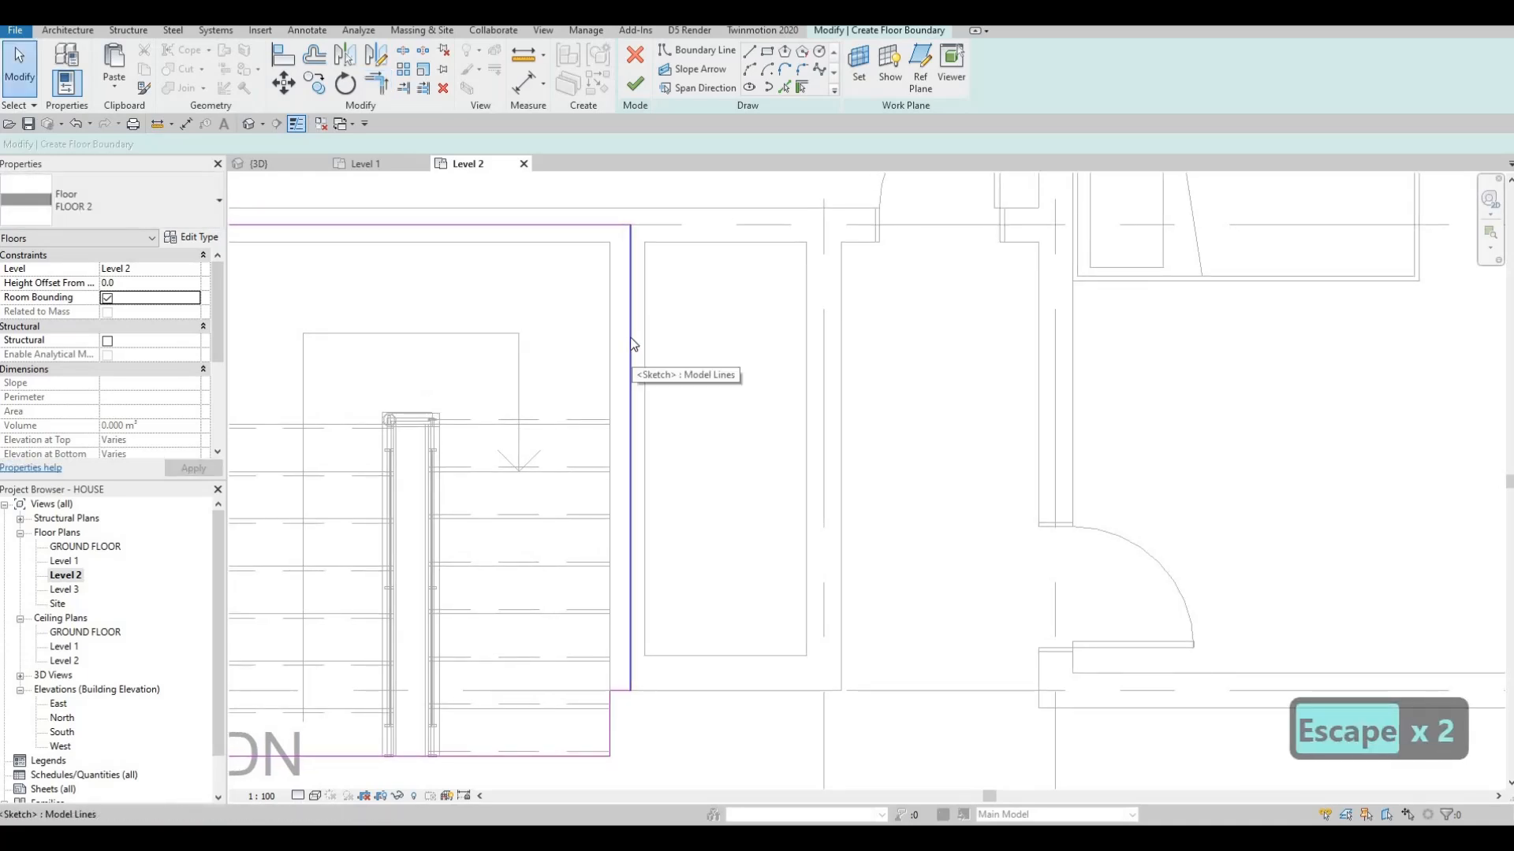
pyautogui.click(629, 339)
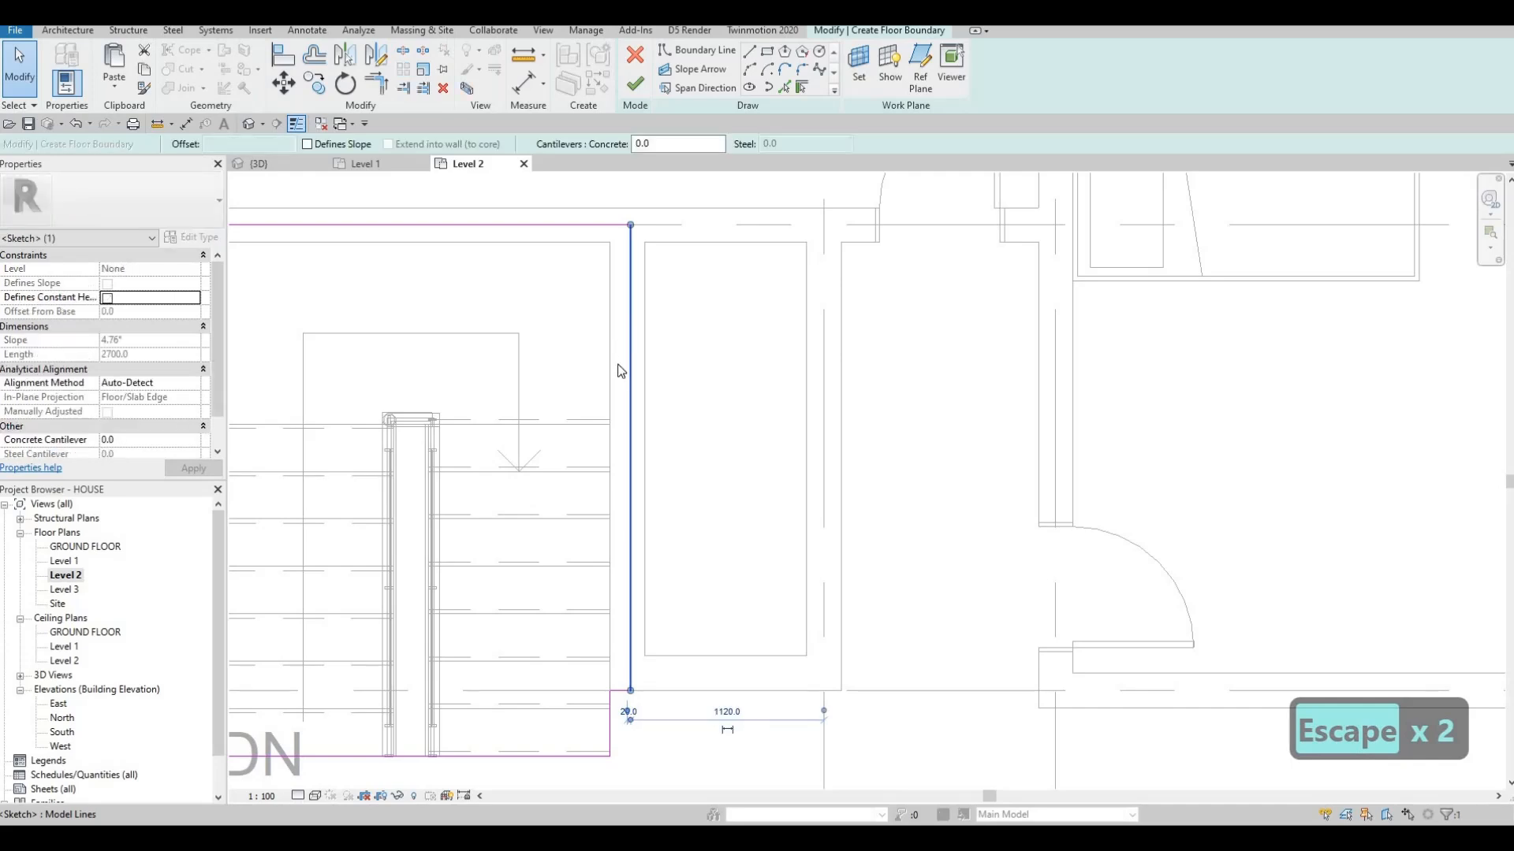
pyautogui.scroll(-3, 627, 384)
pyautogui.press('Escape')
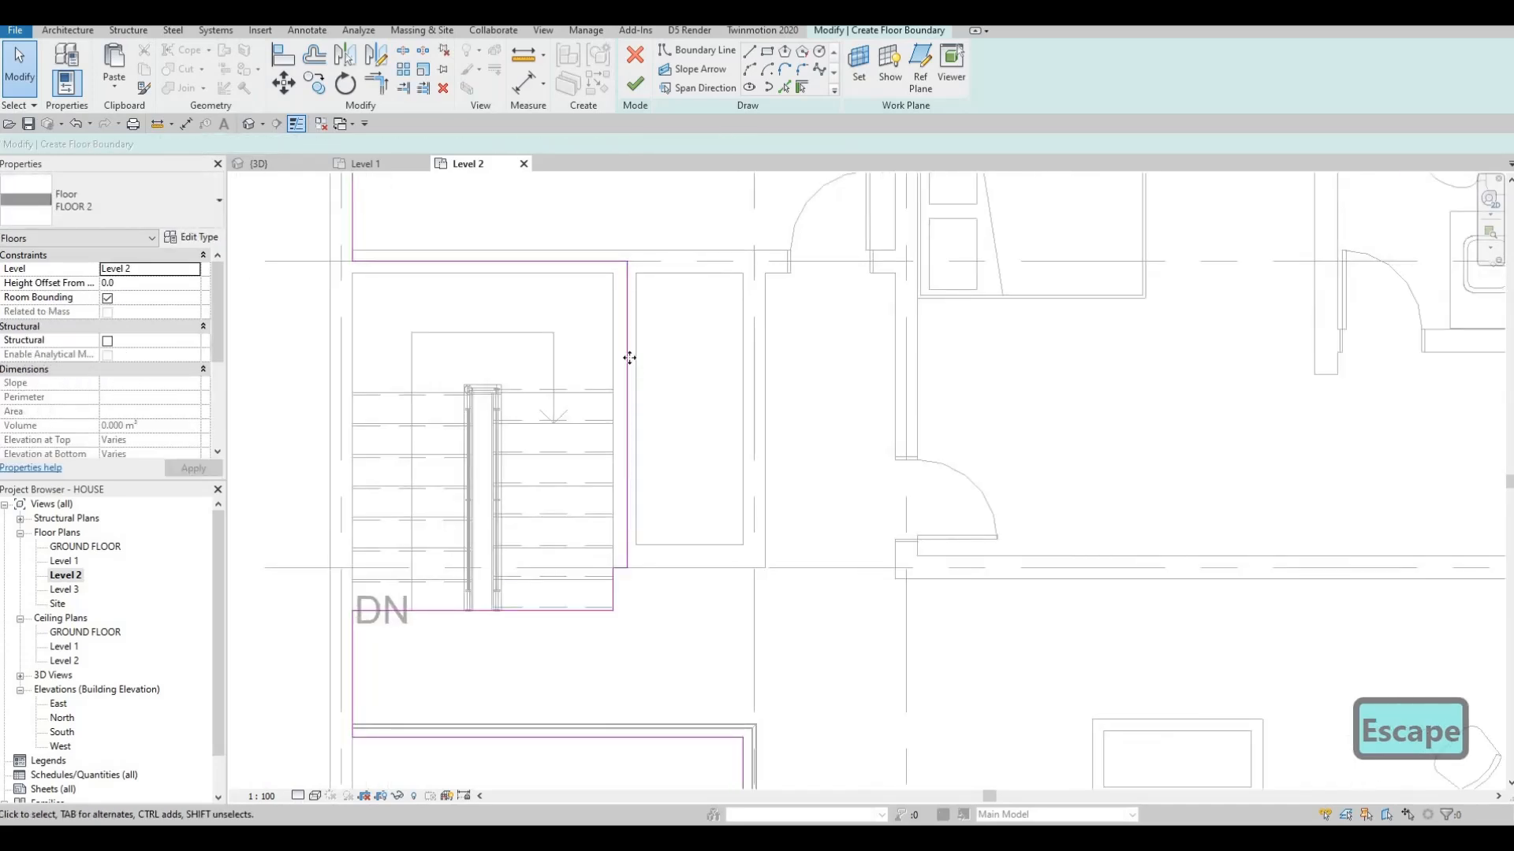
pyautogui.click(629, 358)
pyautogui.press('Escape')
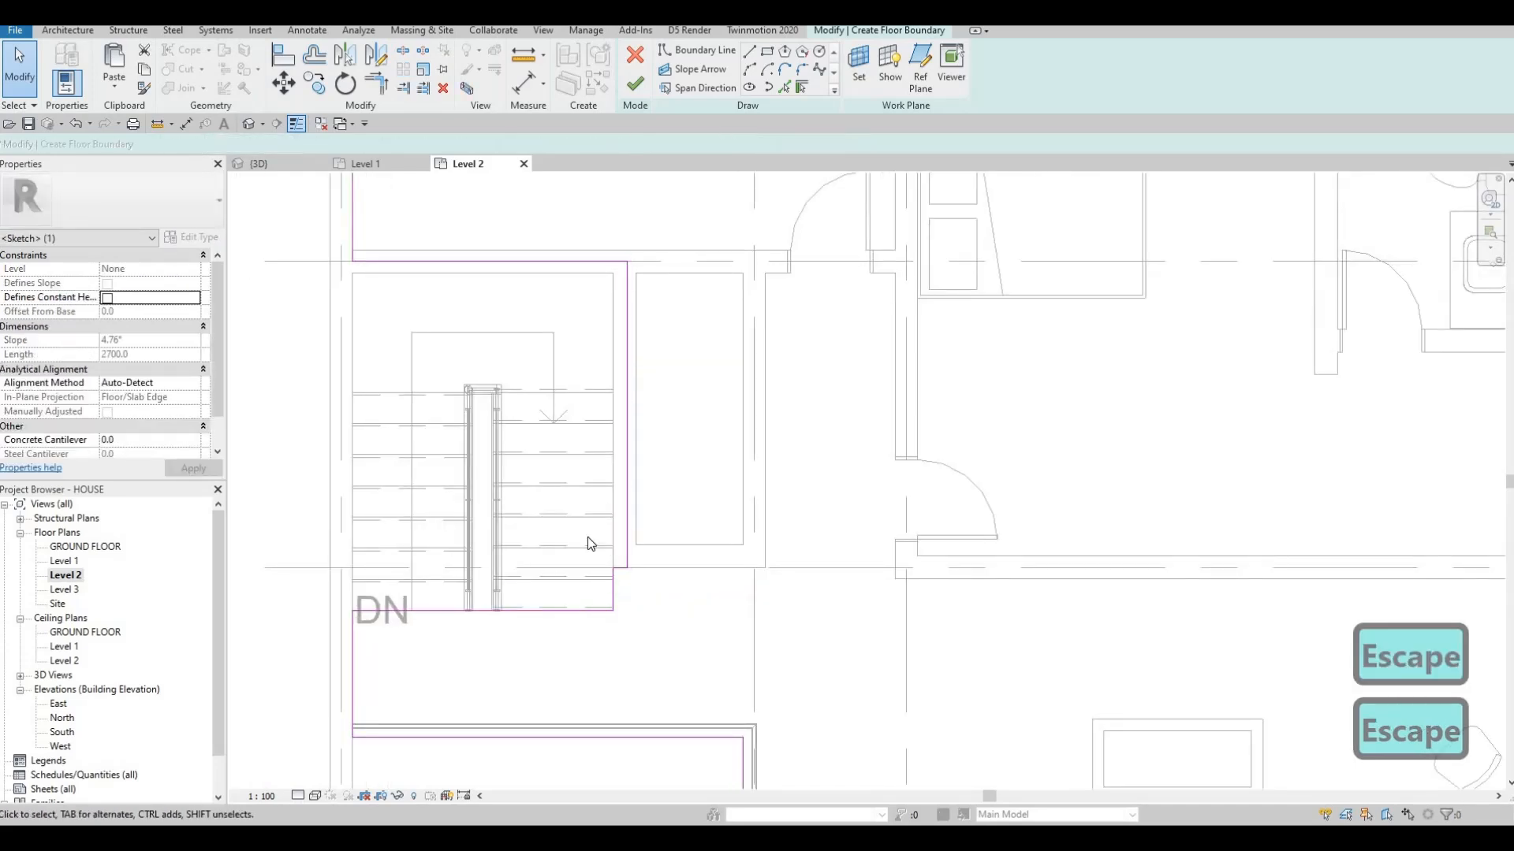
pyautogui.scroll(-2, 577, 546)
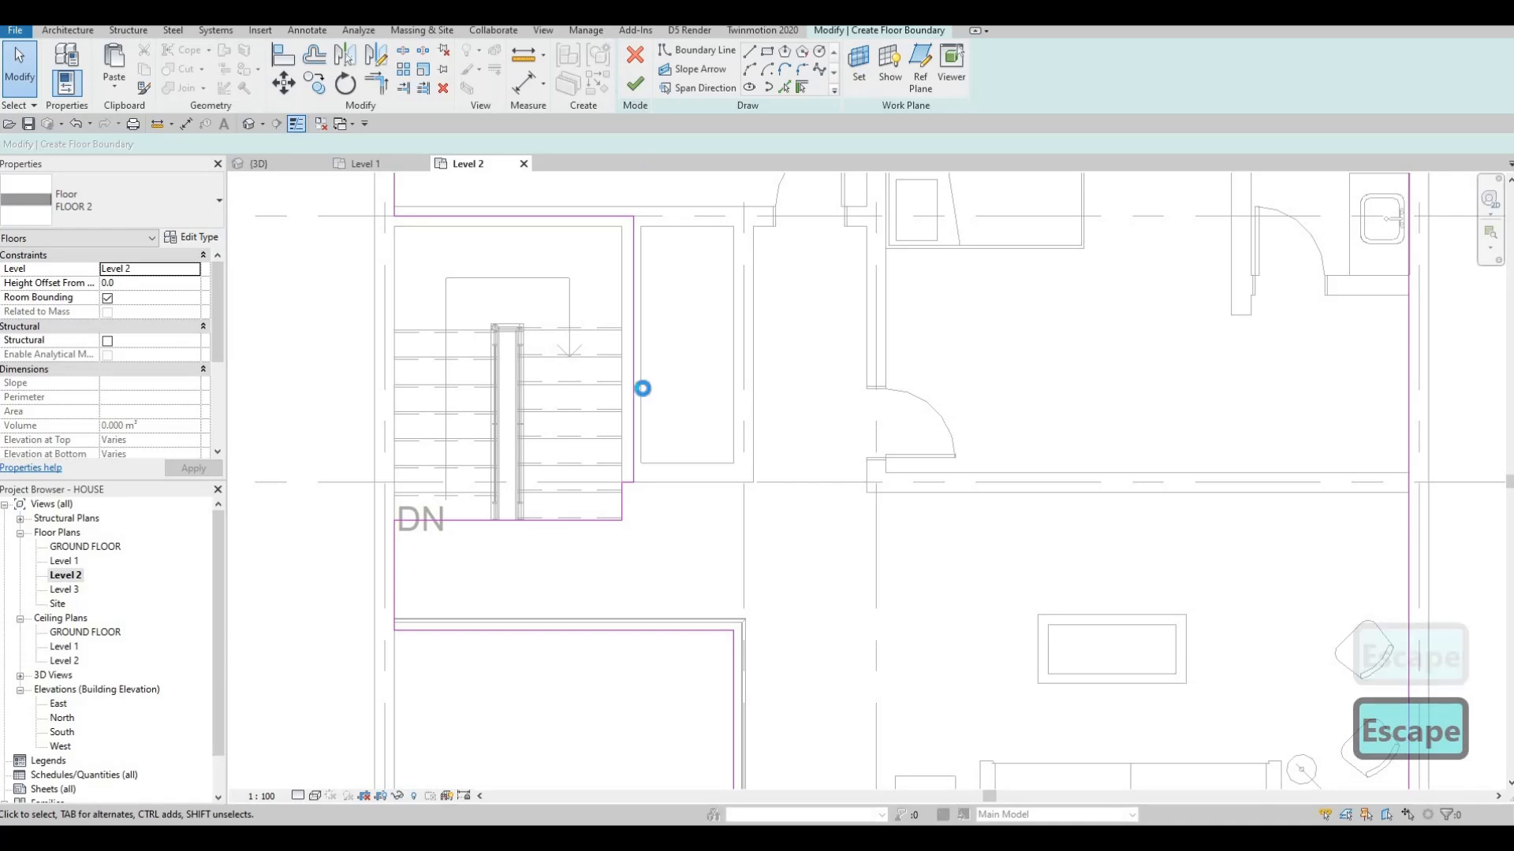
# - Finish the floor sketch without attaching the walls below to the floor's bottom
pyautogui.click(635, 84)
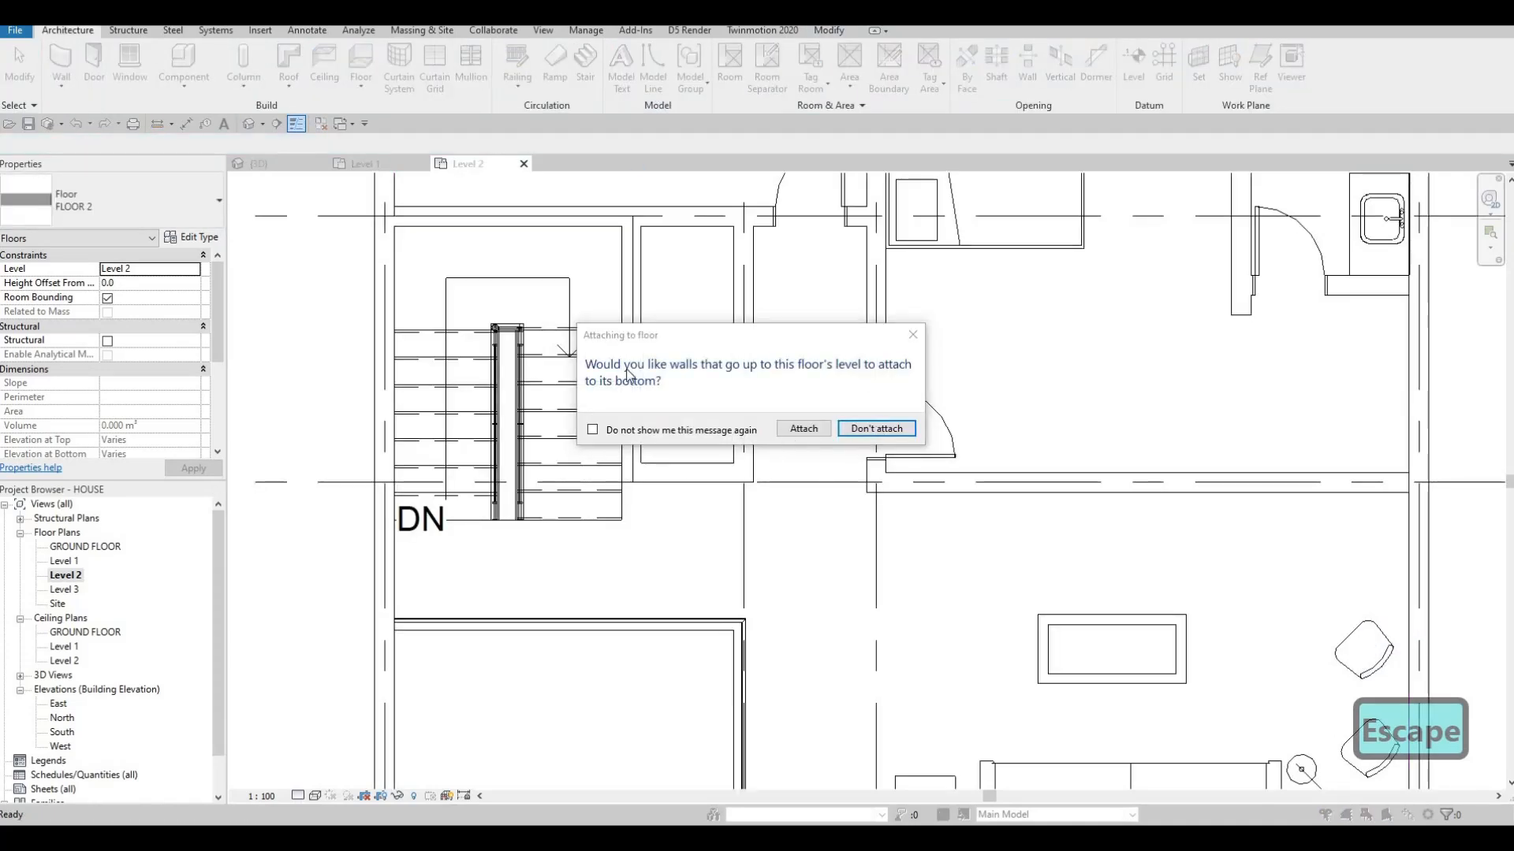
pyautogui.click(876, 429)
pyautogui.scroll(-2, 651, 362)
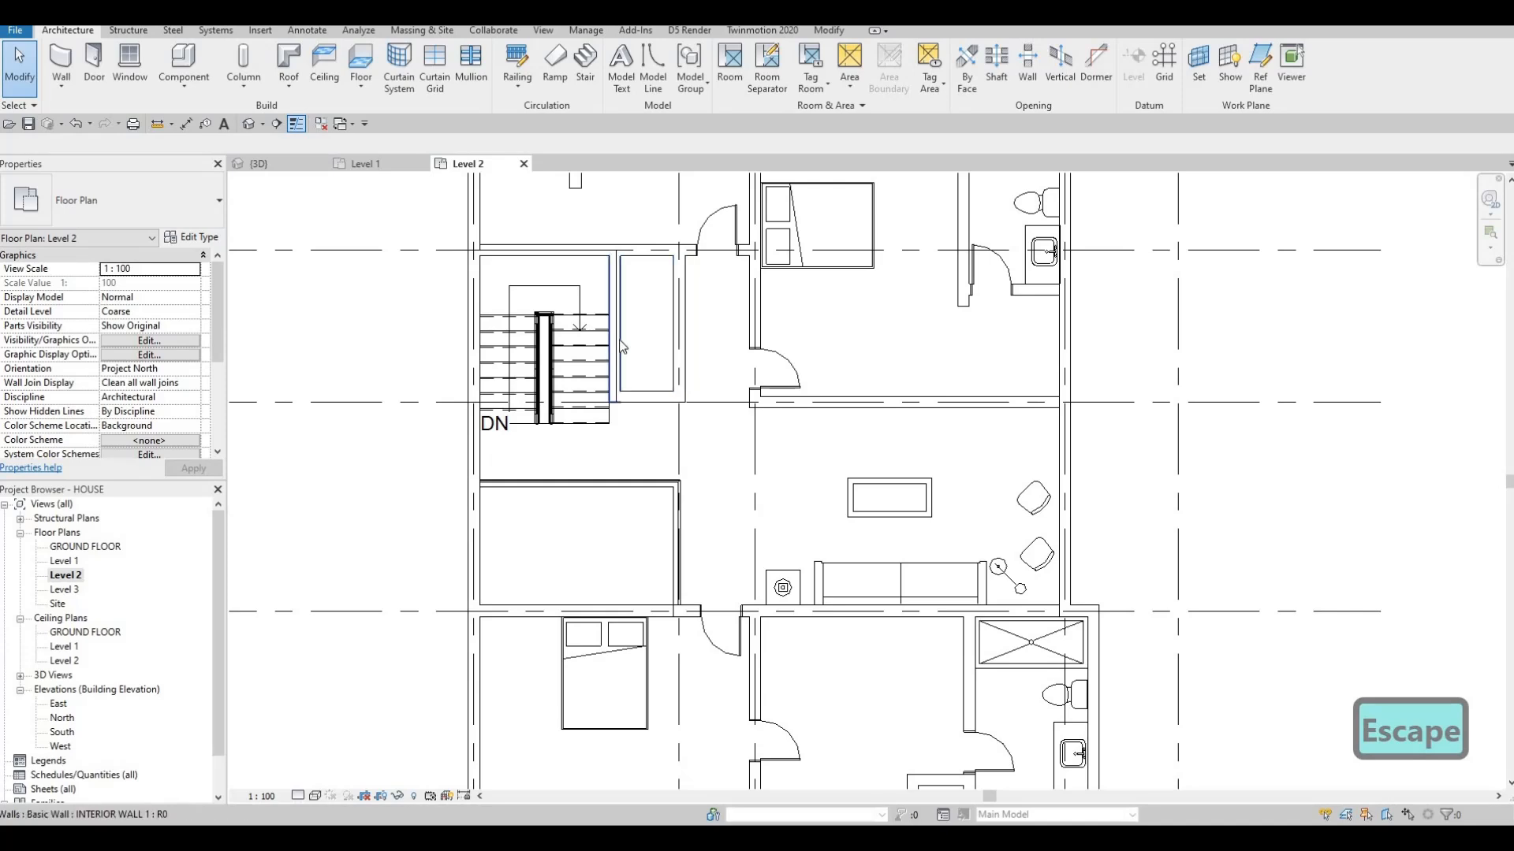
# - Examine the Level 2 plan around the stair opening, the void and the upper bedrooms
pyautogui.scroll(2, 626, 324)
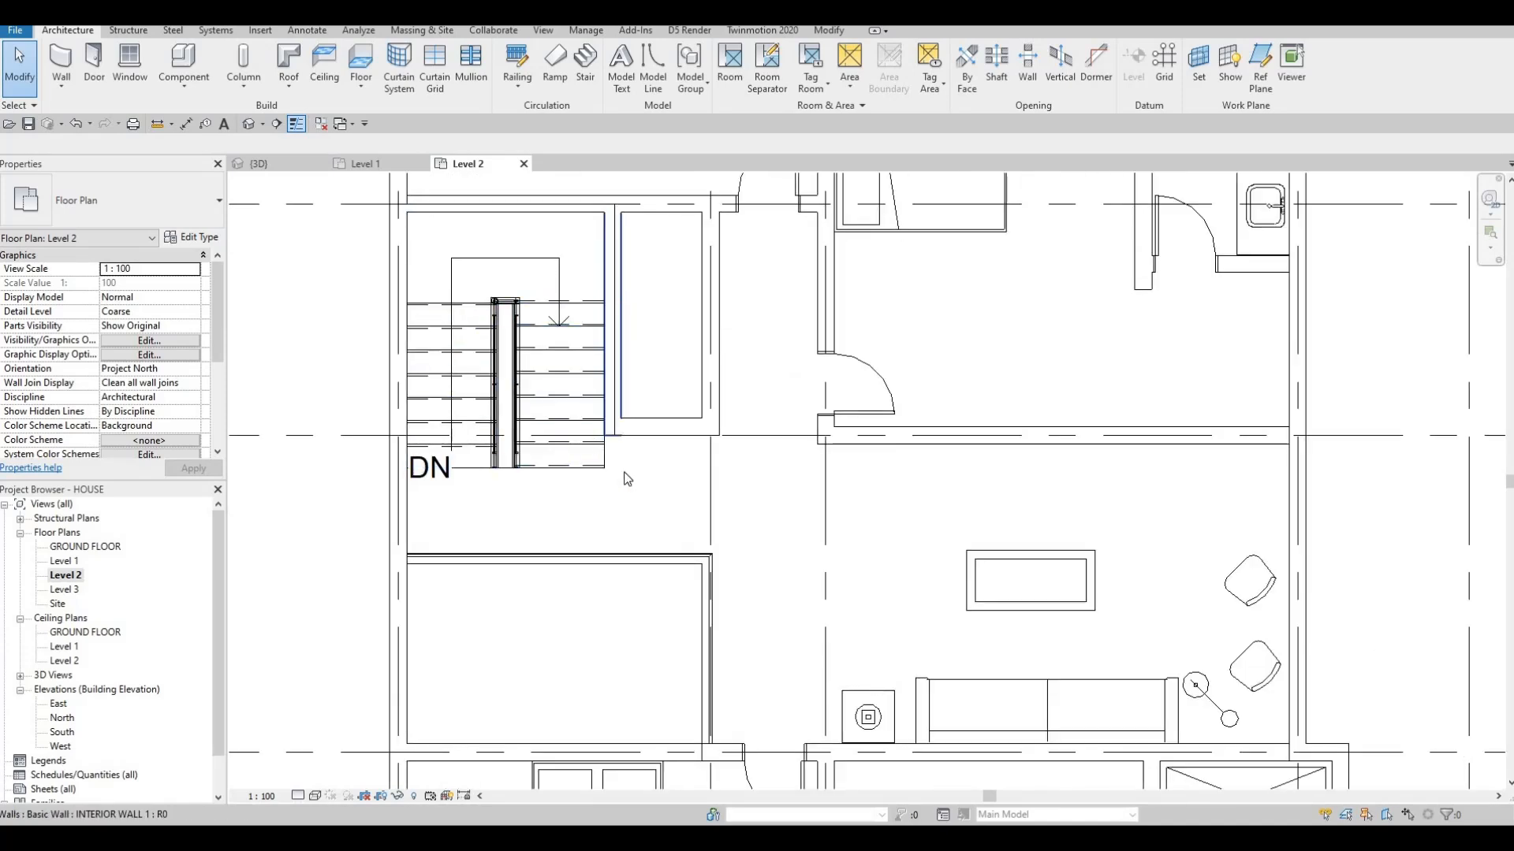
pyautogui.press('Escape')
pyautogui.scroll(-4, 524, 431)
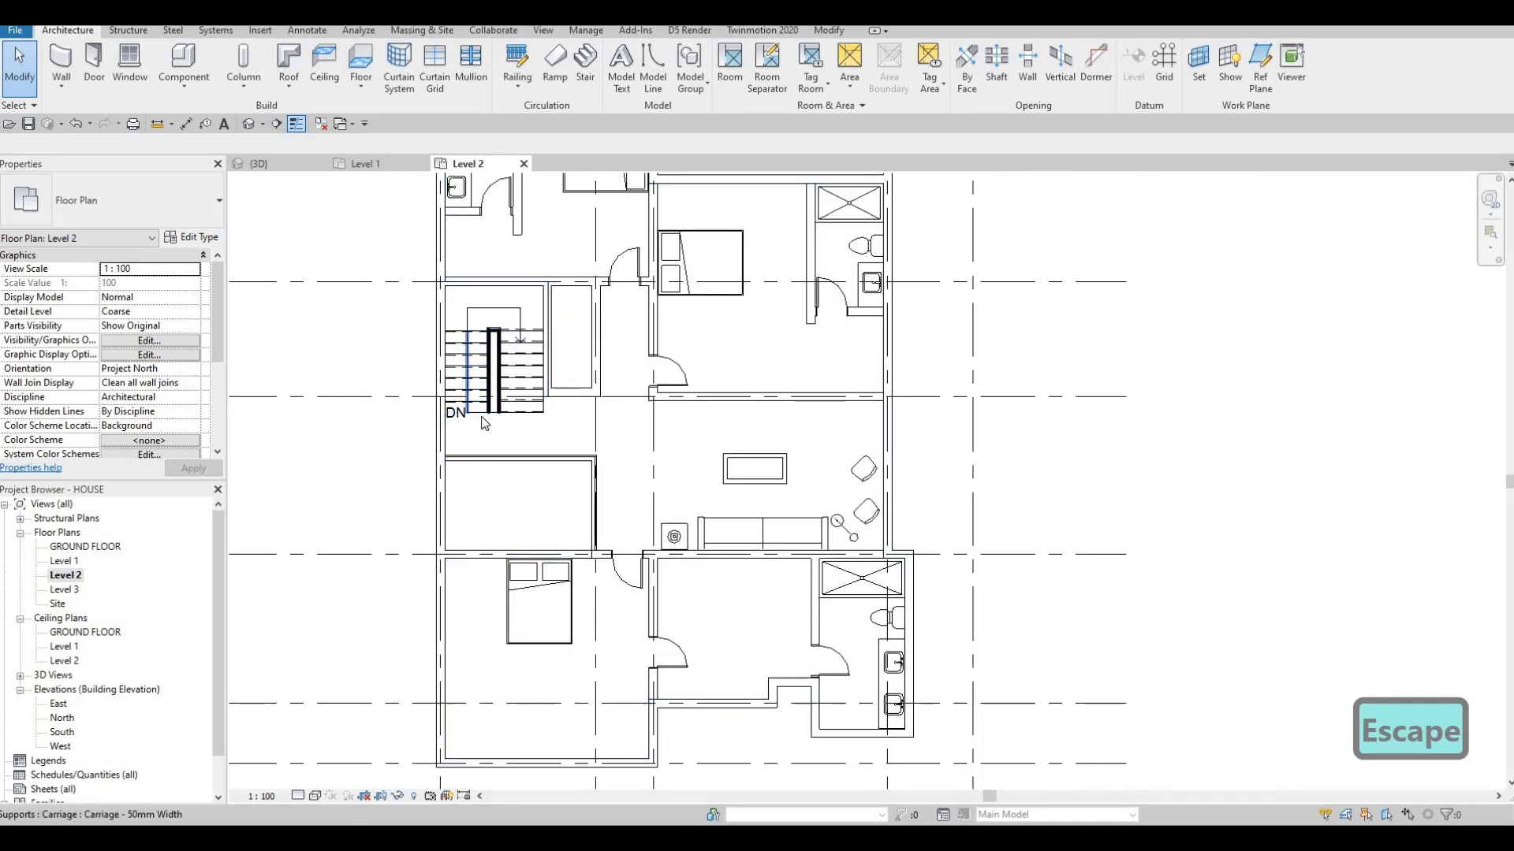
pyautogui.moveTo(561, 422); pyautogui.dragTo(511, 465, button='middle')
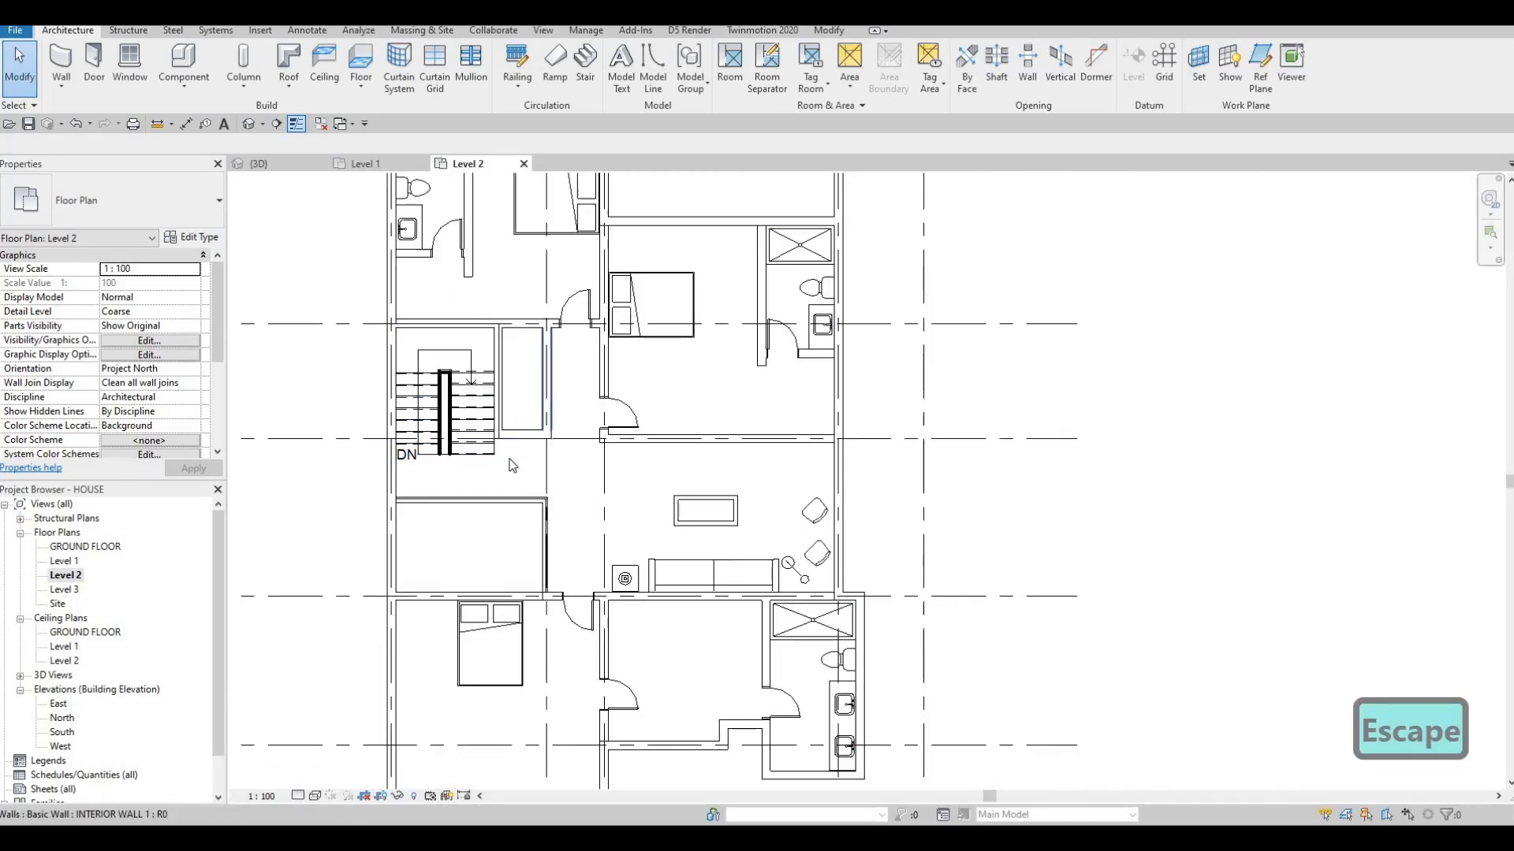
pyautogui.scroll(-3, 512, 465)
pyautogui.scroll(4, 489, 472)
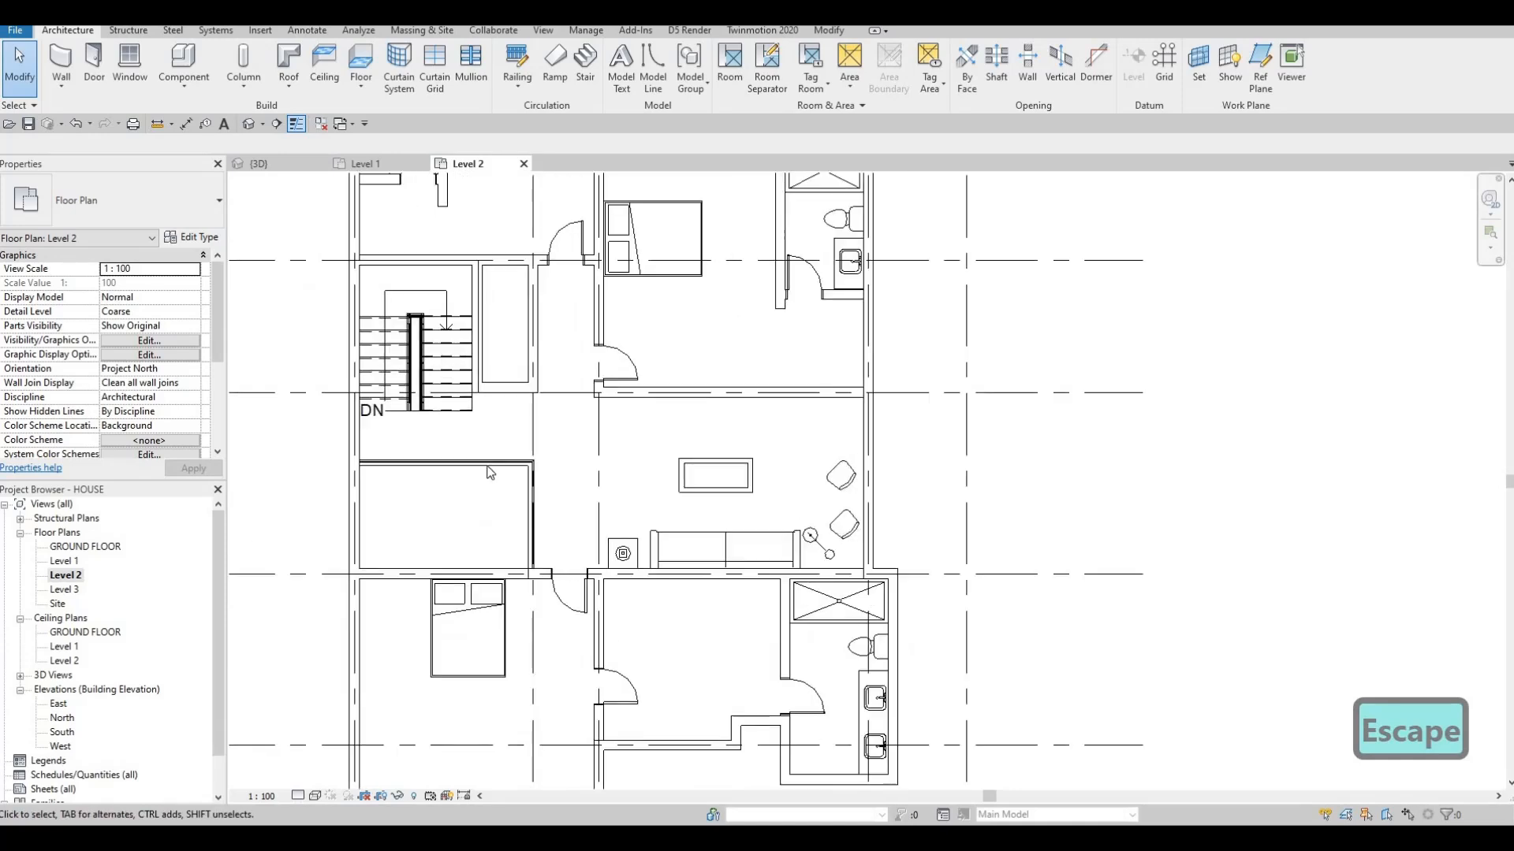
pyautogui.scroll(-4, 489, 472)
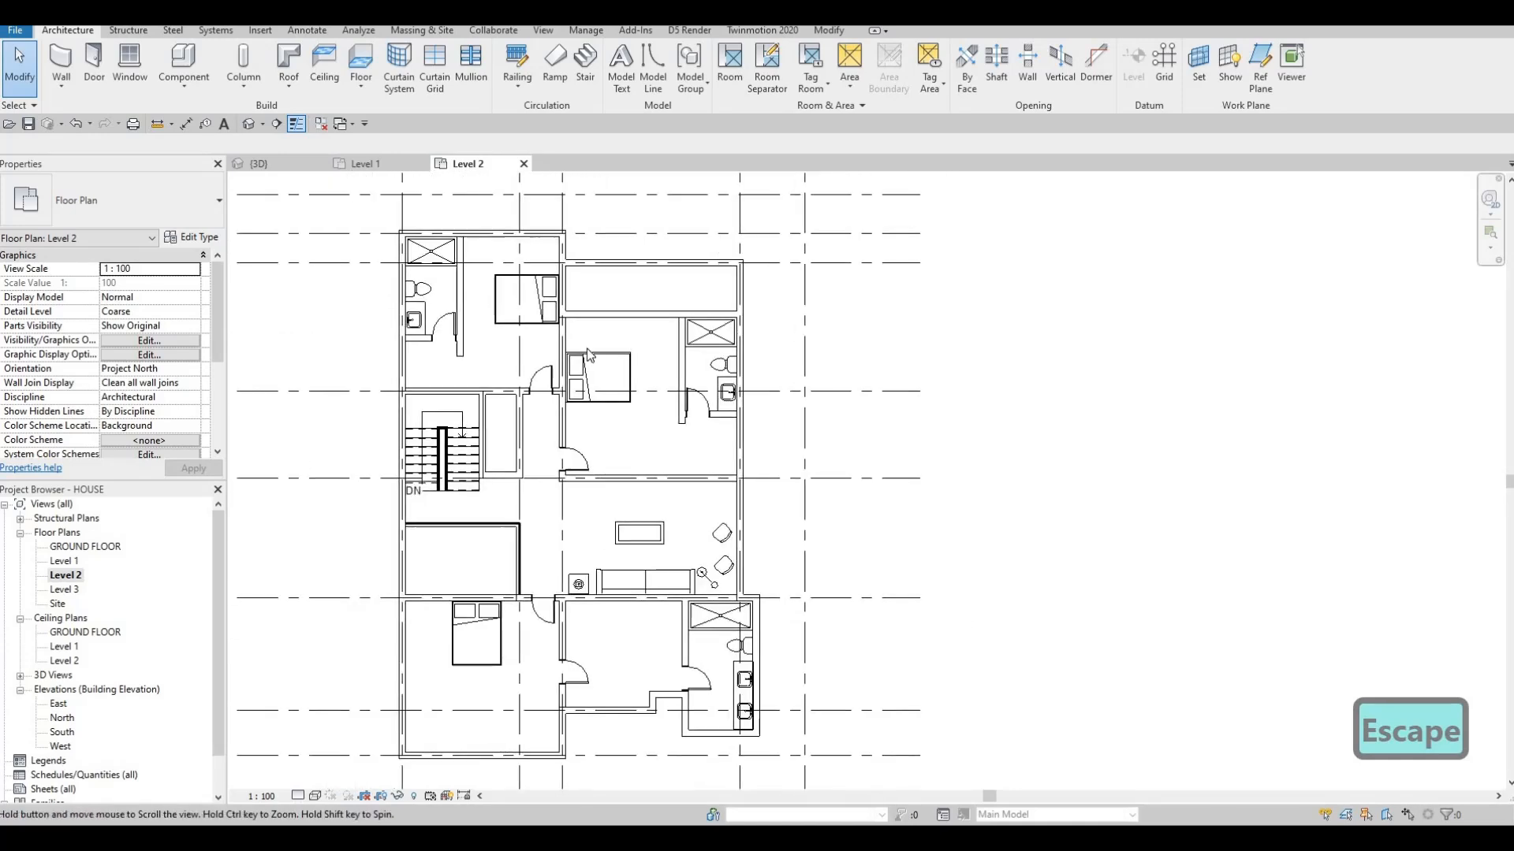
pyautogui.scroll(3, 588, 354)
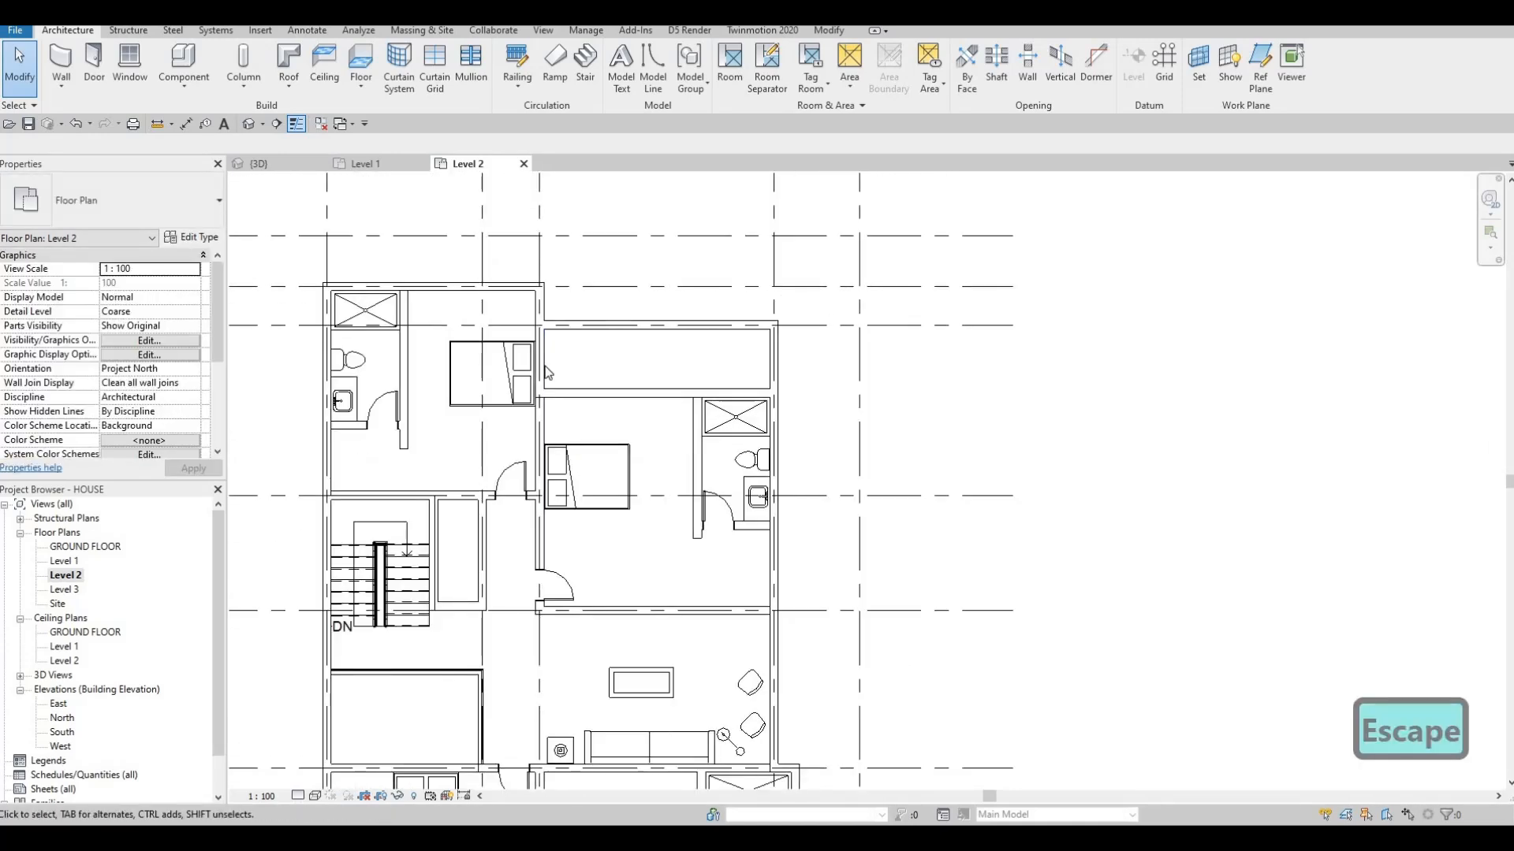
# - Shorten the interior wall between the two upper bedrooms so it ends at the top wall of the right bedroom
pyautogui.click(543, 356)
pyautogui.scroll(2, 543, 357)
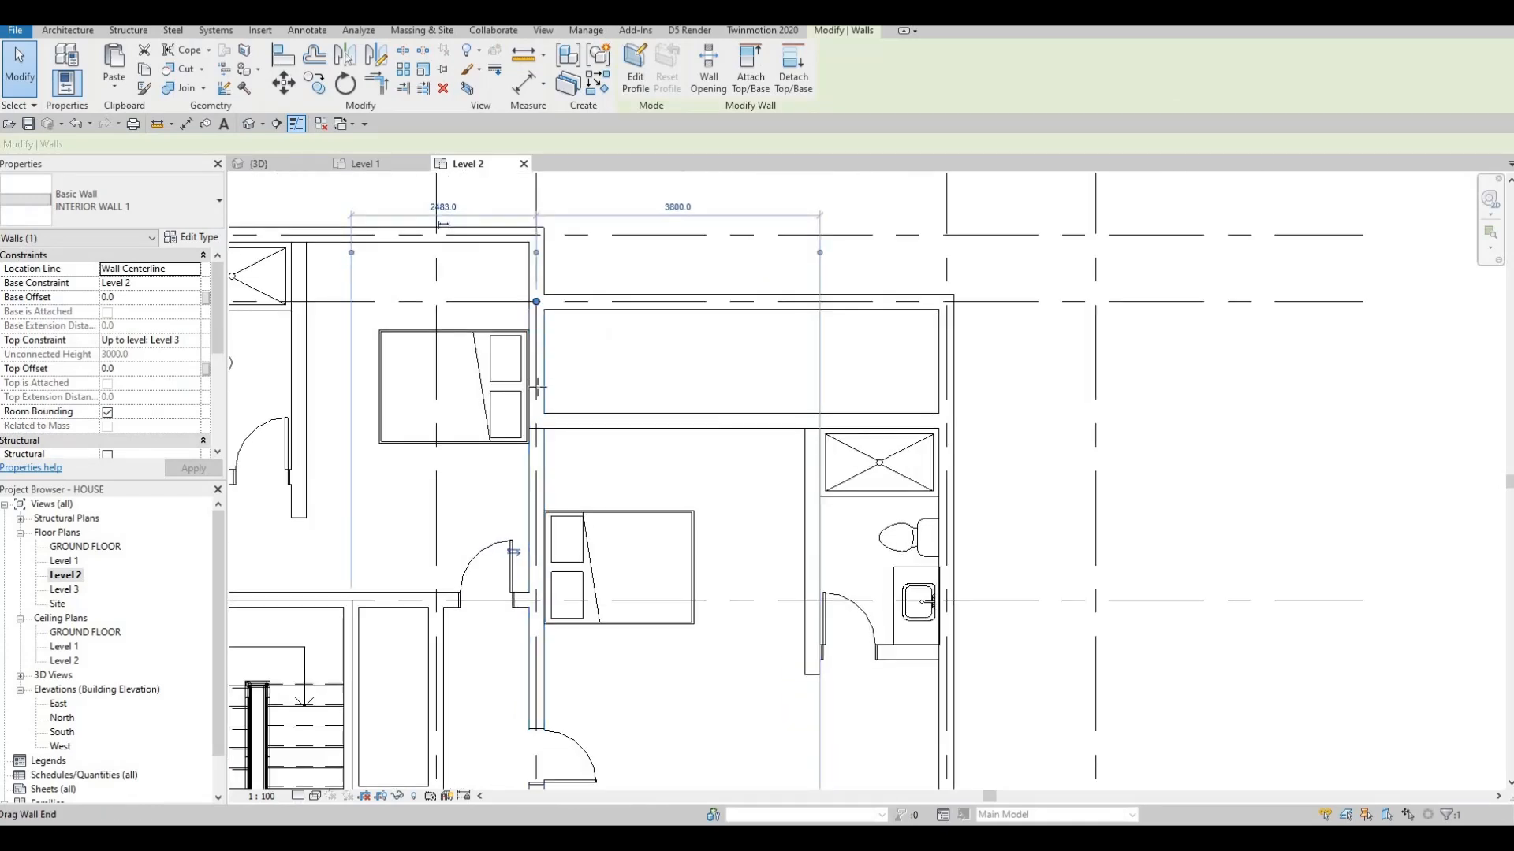
pyautogui.moveTo(537, 387); pyautogui.dragTo(537, 414)
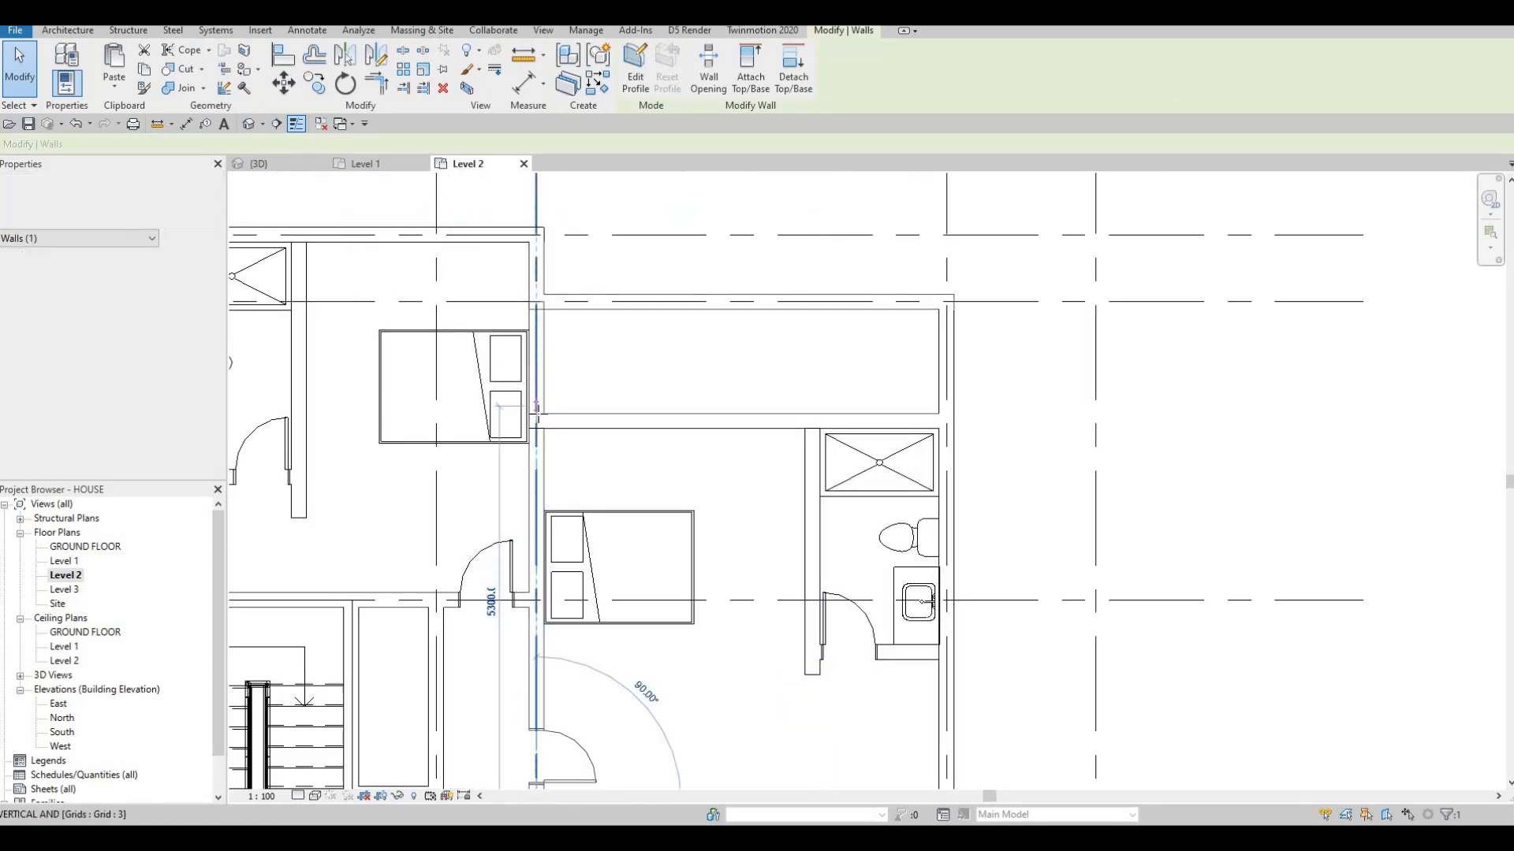
pyautogui.press('Escape')
# - Extend the short vertical exterior wall beside the upper-left bedroom down to the right bedroom's top wall, making it 2500 mm long
pyautogui.click(537, 308)
pyautogui.press('Escape')
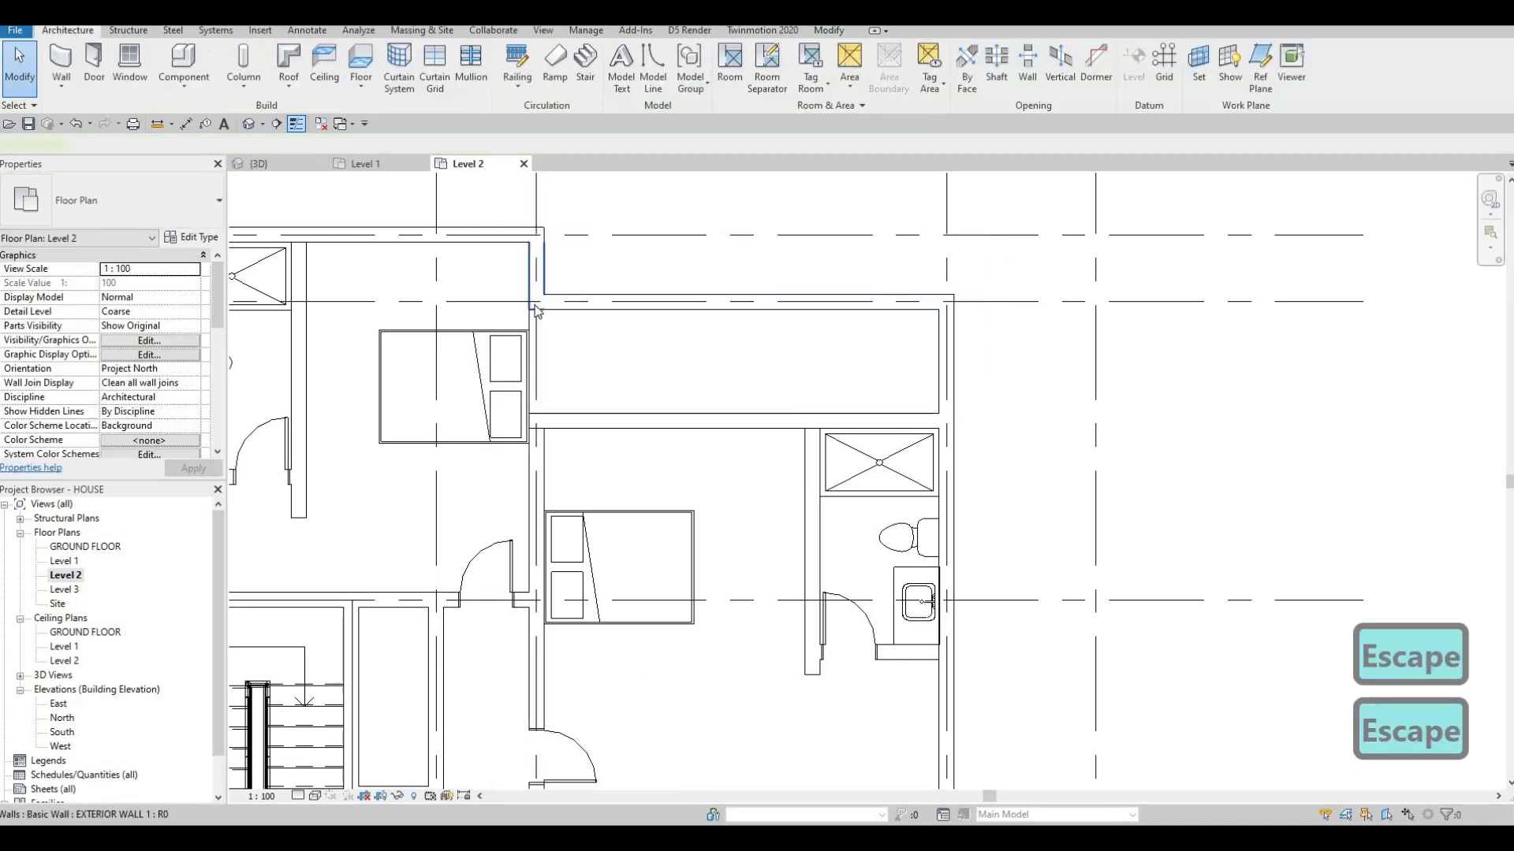
pyautogui.click(534, 306)
pyautogui.moveTo(537, 399)
pyautogui.mouseDown()
pyautogui.moveTo(537, 385)
pyautogui.moveTo(537, 421)
pyautogui.mouseUp()
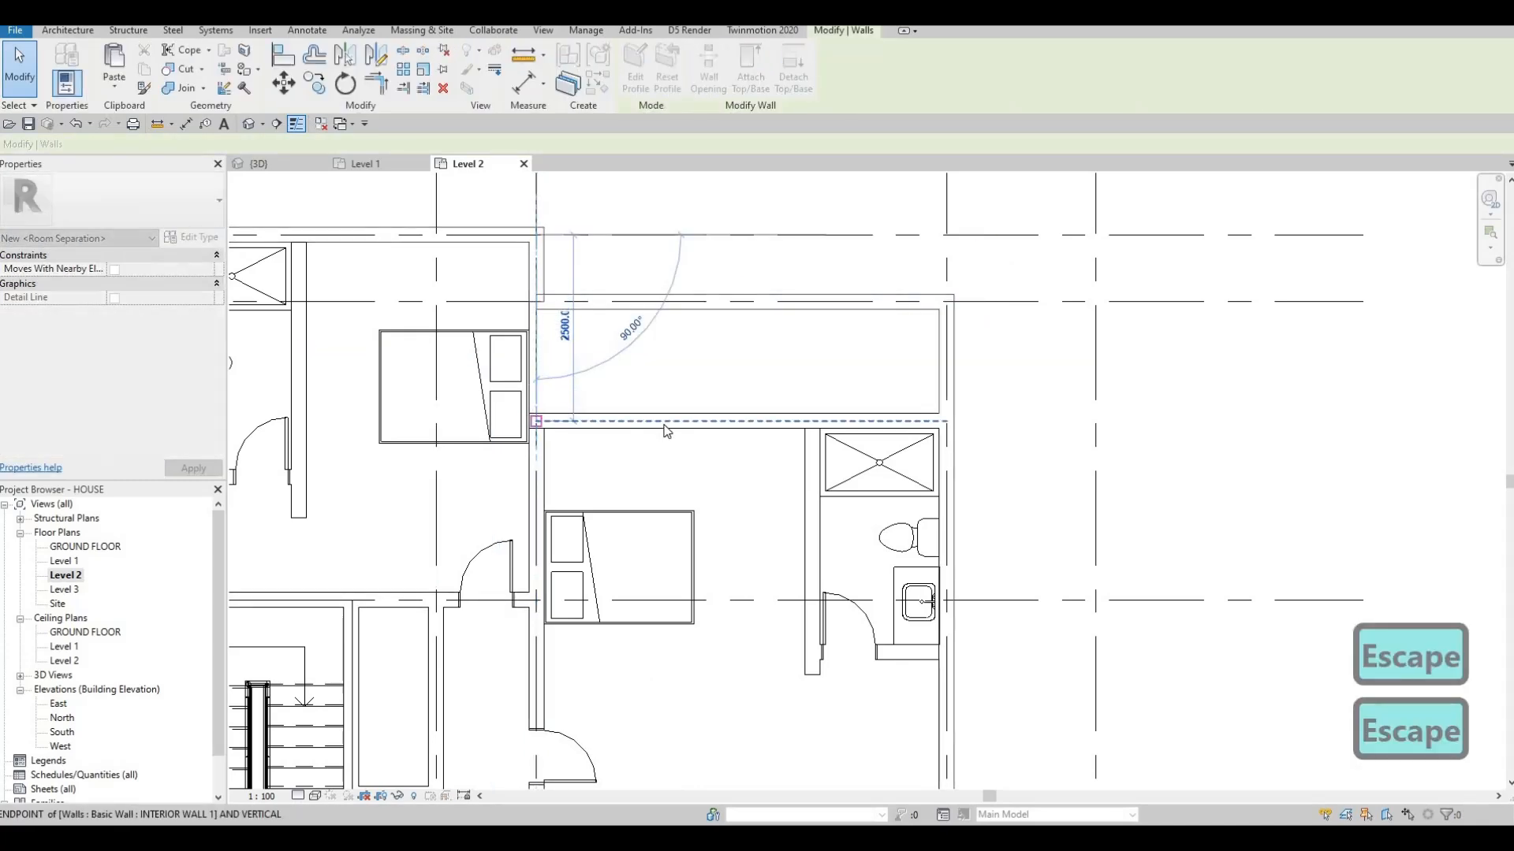
pyautogui.press('Escape')
# - Change the right bedroom's top wall to the EXTERIOR WALL 1 type
pyautogui.click(666, 428)
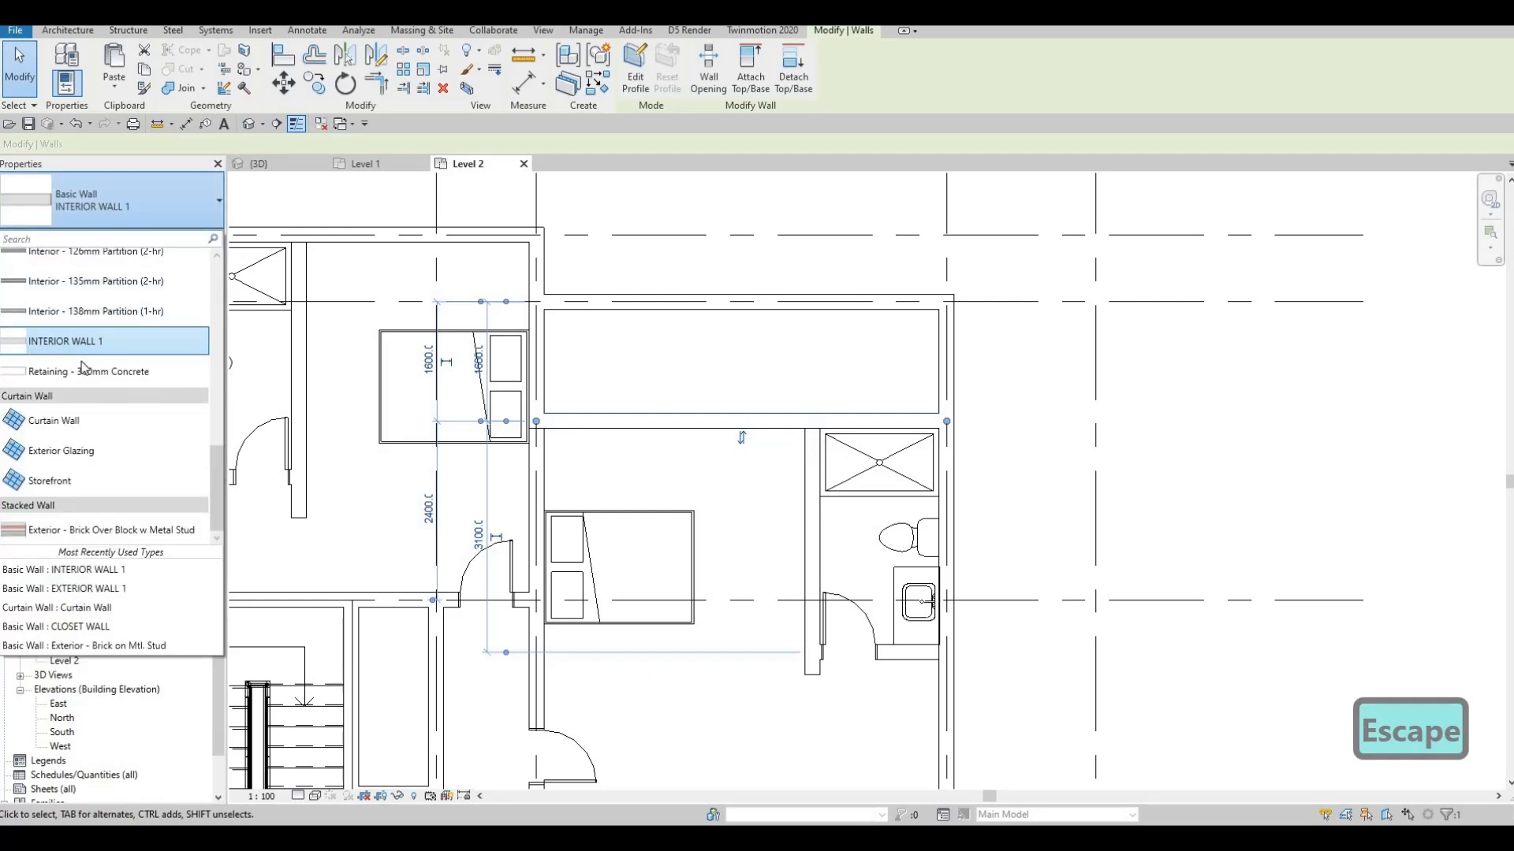
pyautogui.scroll(4, 83, 360)
pyautogui.scroll(4, 82, 361)
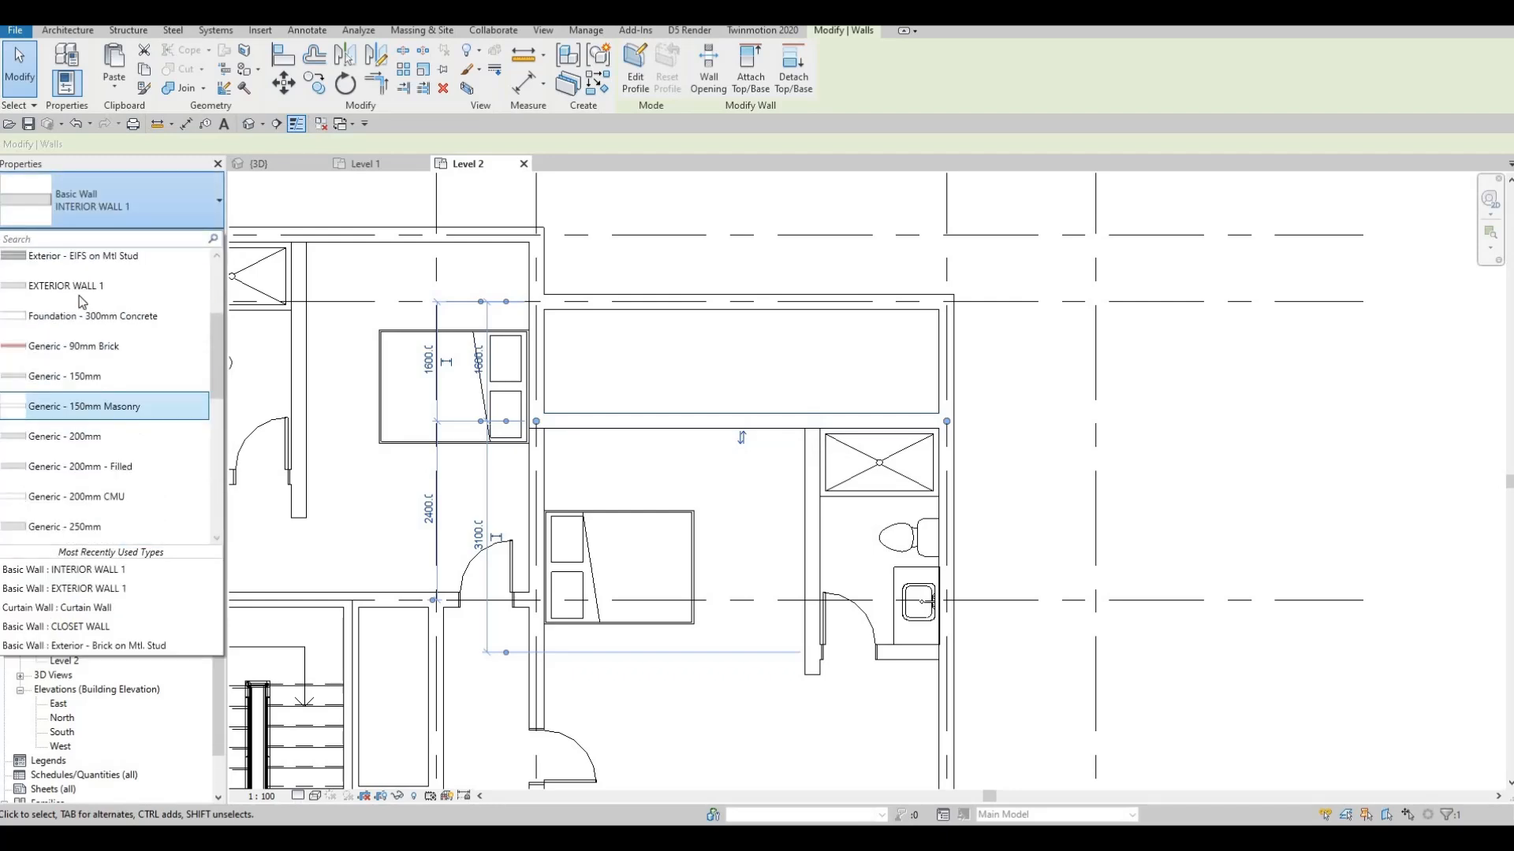
pyautogui.click(78, 294)
pyautogui.press('Escape')
pyautogui.press('Escape')
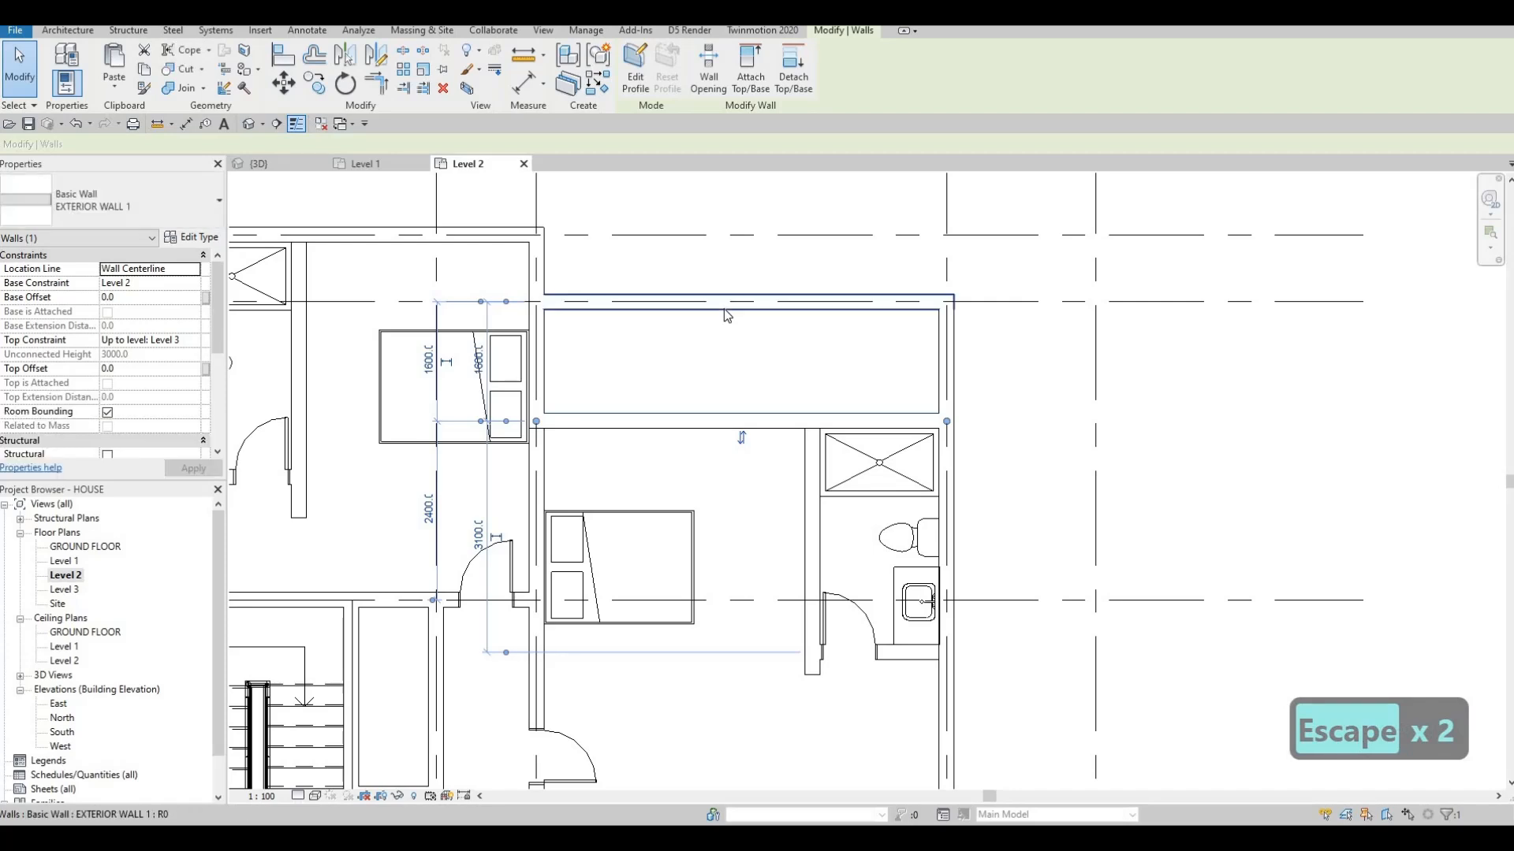
# - Delete the horizontal exterior wall above the narrow space over the right bedroom
pyautogui.click(724, 310)
pyautogui.press('Delete')
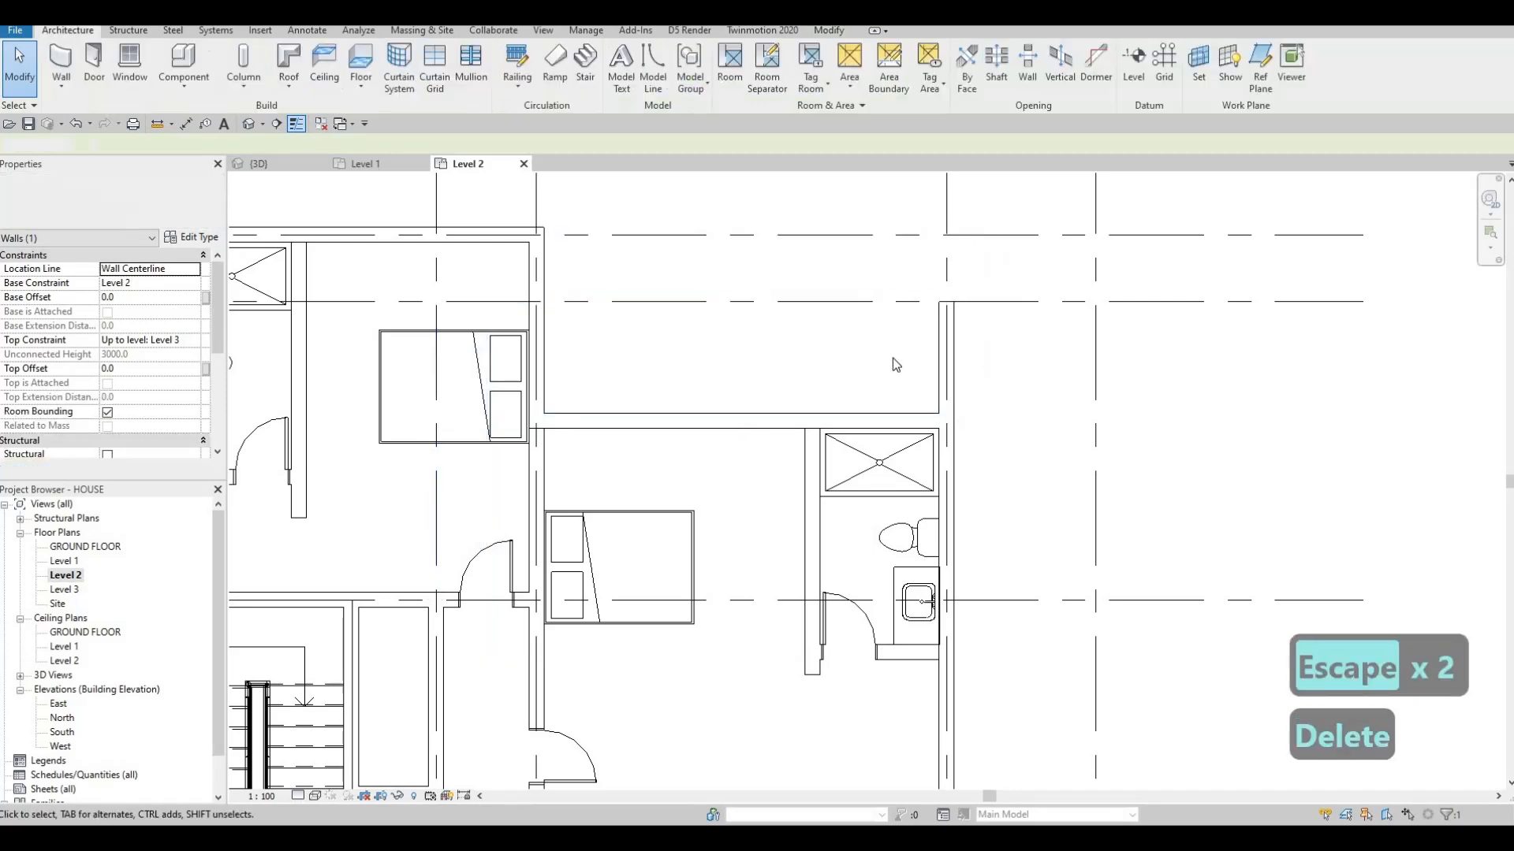
pyautogui.press('Escape')
pyautogui.press('Escape')
# - Trim the right exterior wall and the right bedroom's top wall into a corner
pyautogui.press('t')
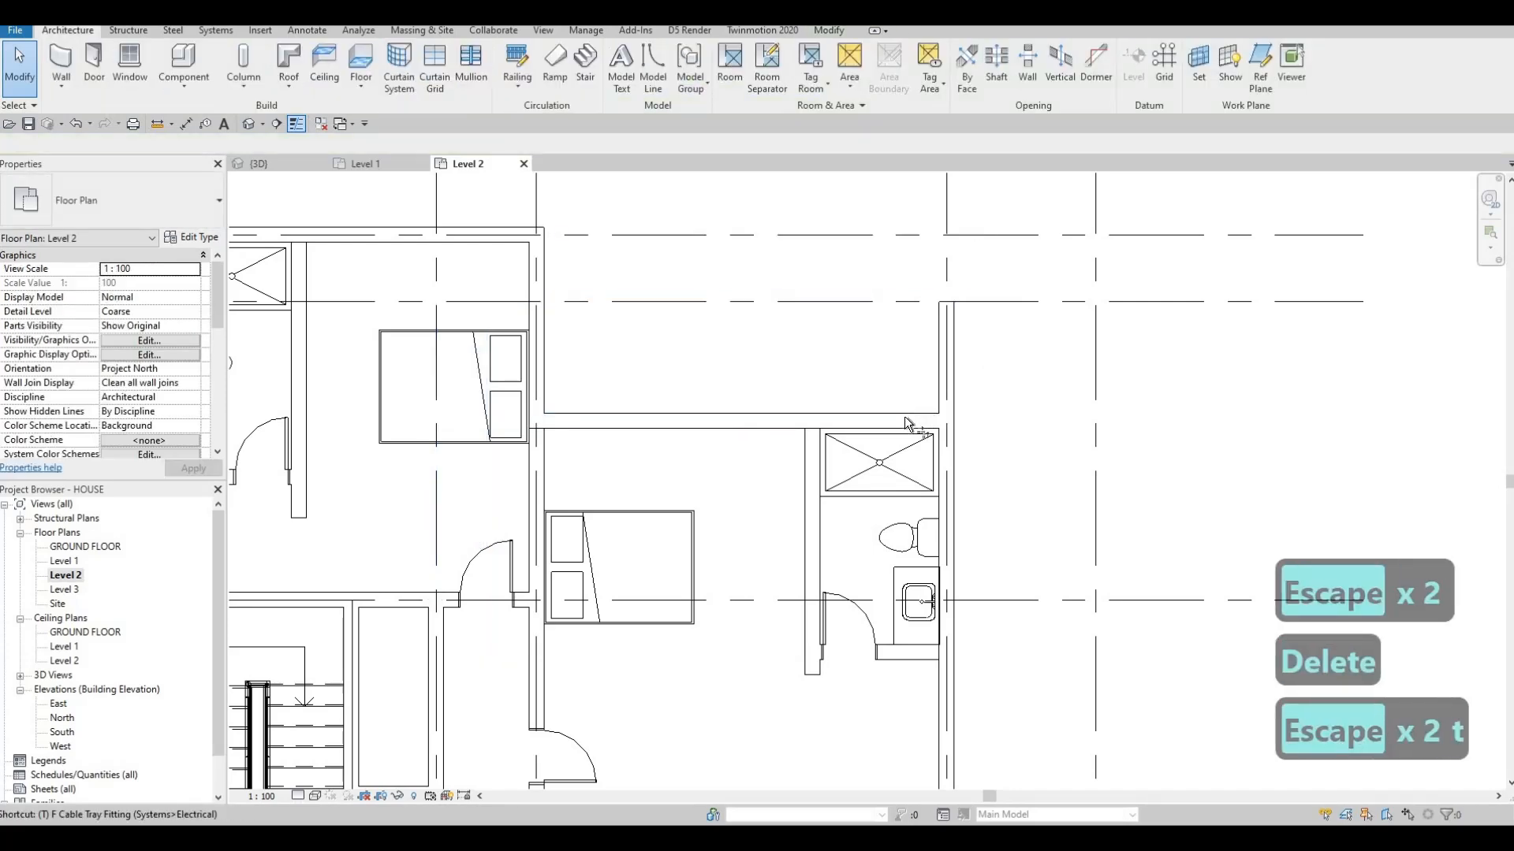
pyautogui.press('r')
pyautogui.click(946, 447)
pyautogui.click(866, 414)
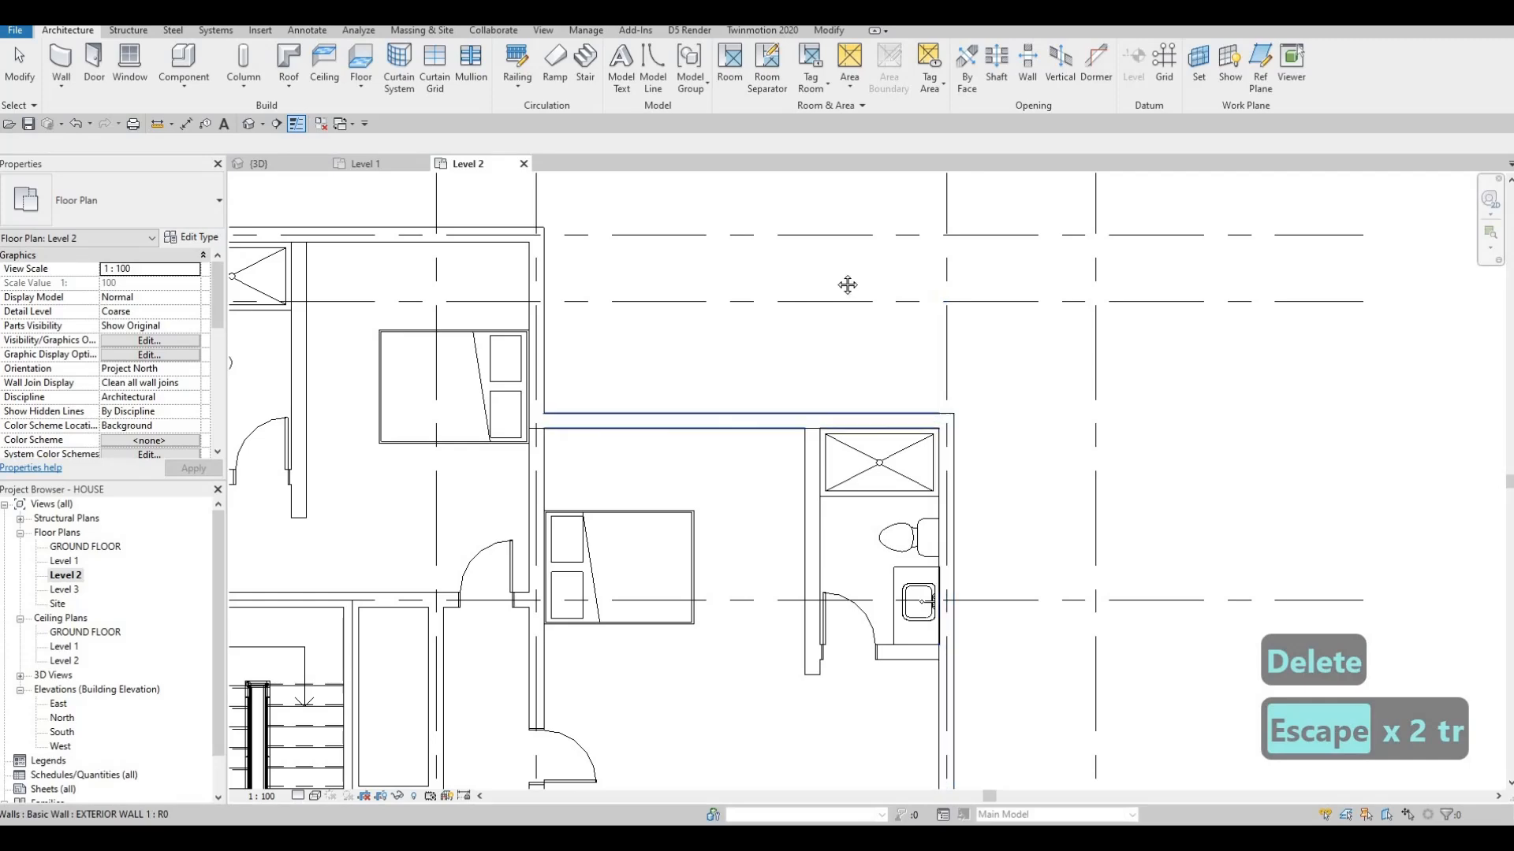
# - Look over the Level 2 plan from the upper bedrooms down to the lower bedroom and its bathroom
pyautogui.moveTo(848, 283); pyautogui.dragTo(855, 325, button='middle')
pyautogui.scroll(-3, 855, 325)
pyautogui.press('Escape')
pyautogui.moveTo(773, 425); pyautogui.dragTo(794, 276, button='middle')
pyautogui.moveTo(937, 497); pyautogui.dragTo(932, 427, button='middle')
pyautogui.press('Escape')
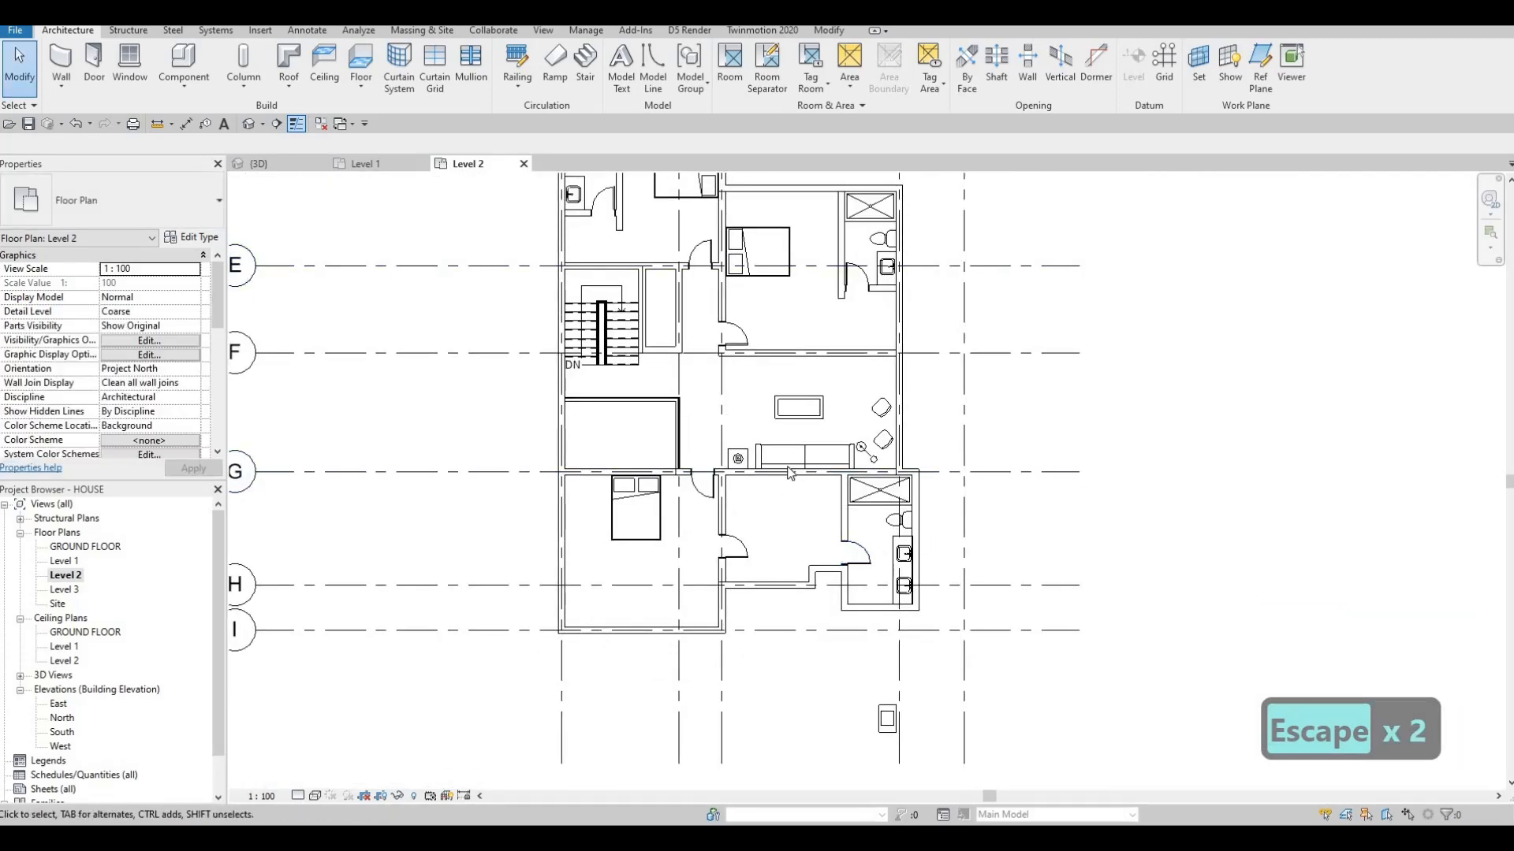
pyautogui.scroll(3, 749, 497)
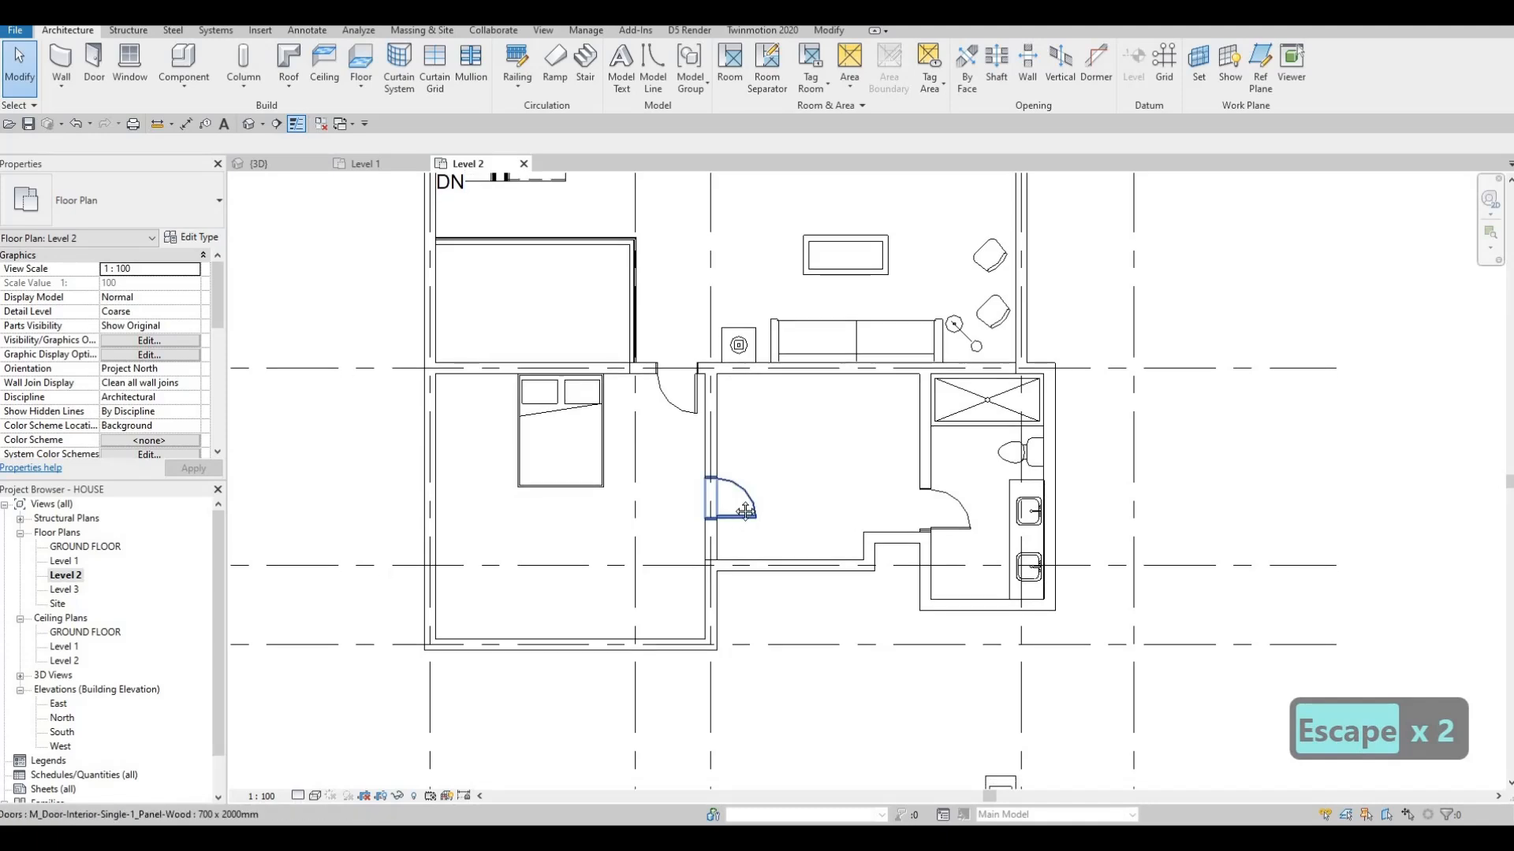
pyautogui.press('Escape')
pyautogui.scroll(-2, 699, 473)
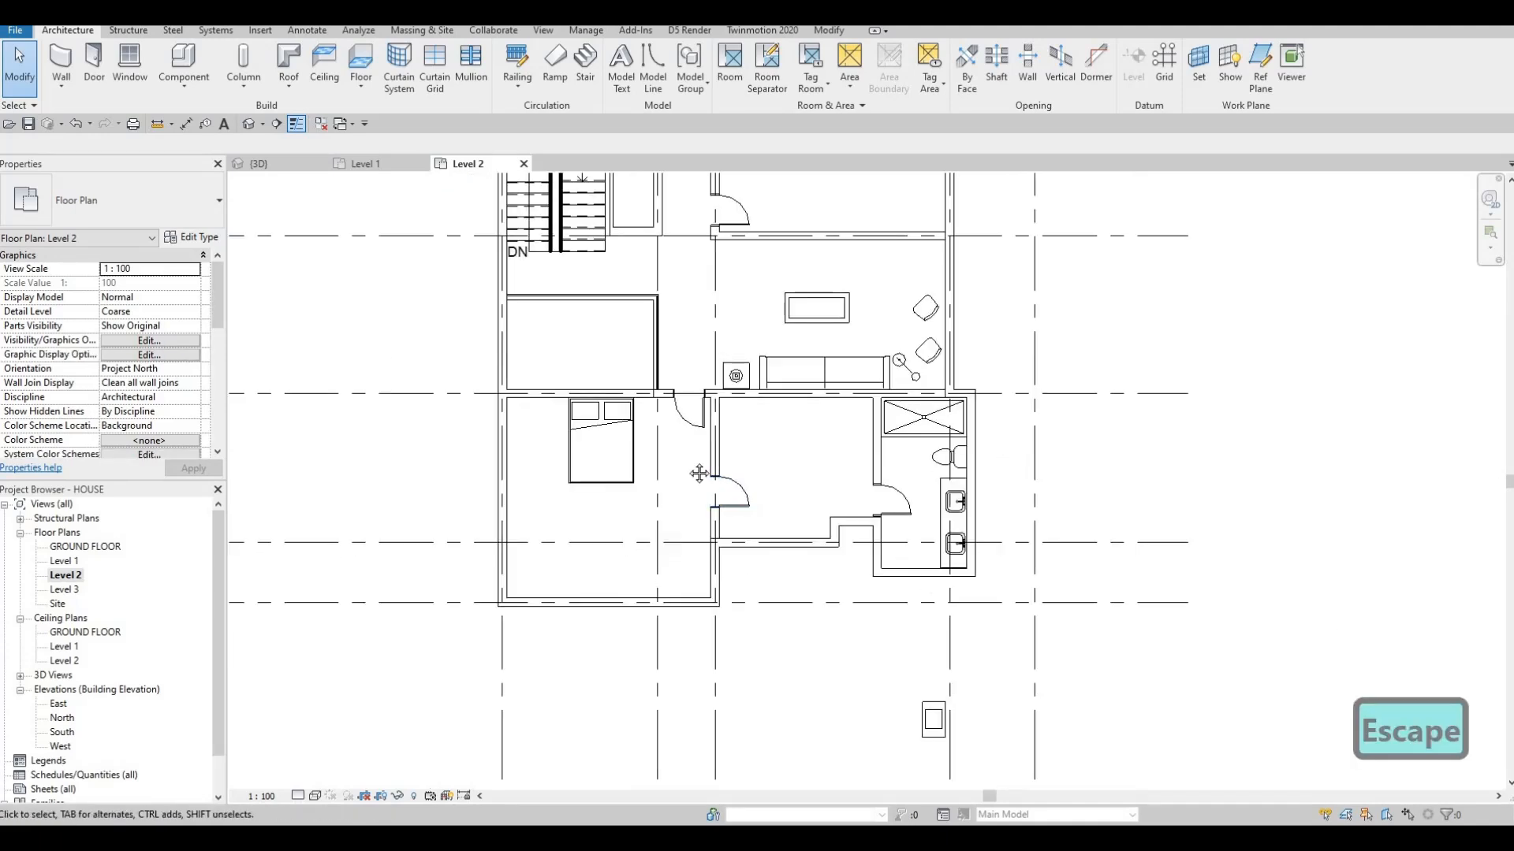
# - Extend the interior wall beside the upper-left bathroom down to the horizontal wall above the stairs
pyautogui.scroll(-2, 699, 473)
pyautogui.scroll(5, 669, 375)
pyautogui.press('Escape')
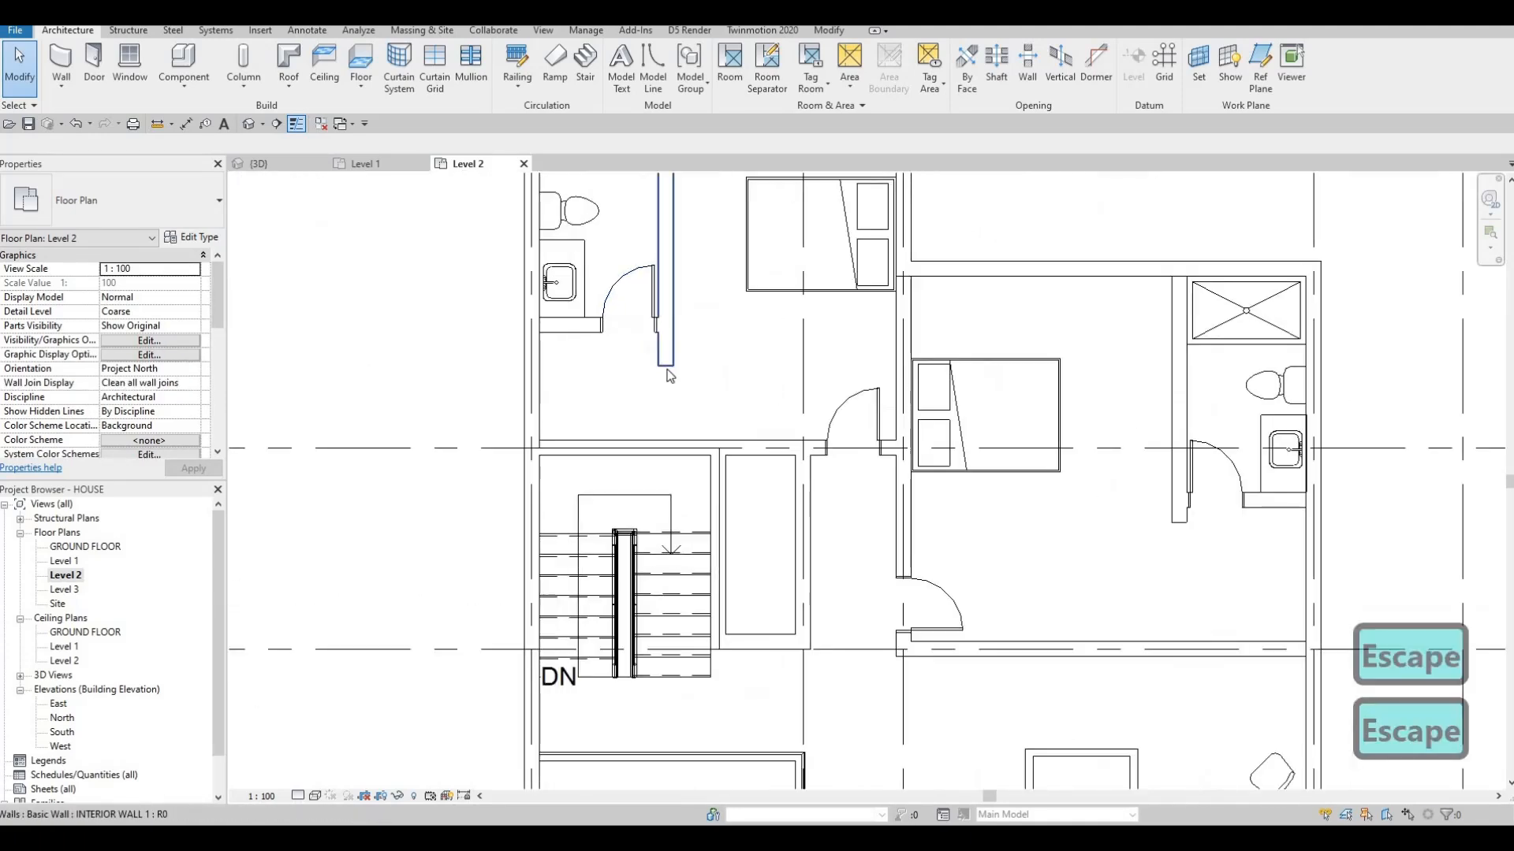
pyautogui.click(666, 362)
pyautogui.moveTo(666, 365); pyautogui.dragTo(668, 450)
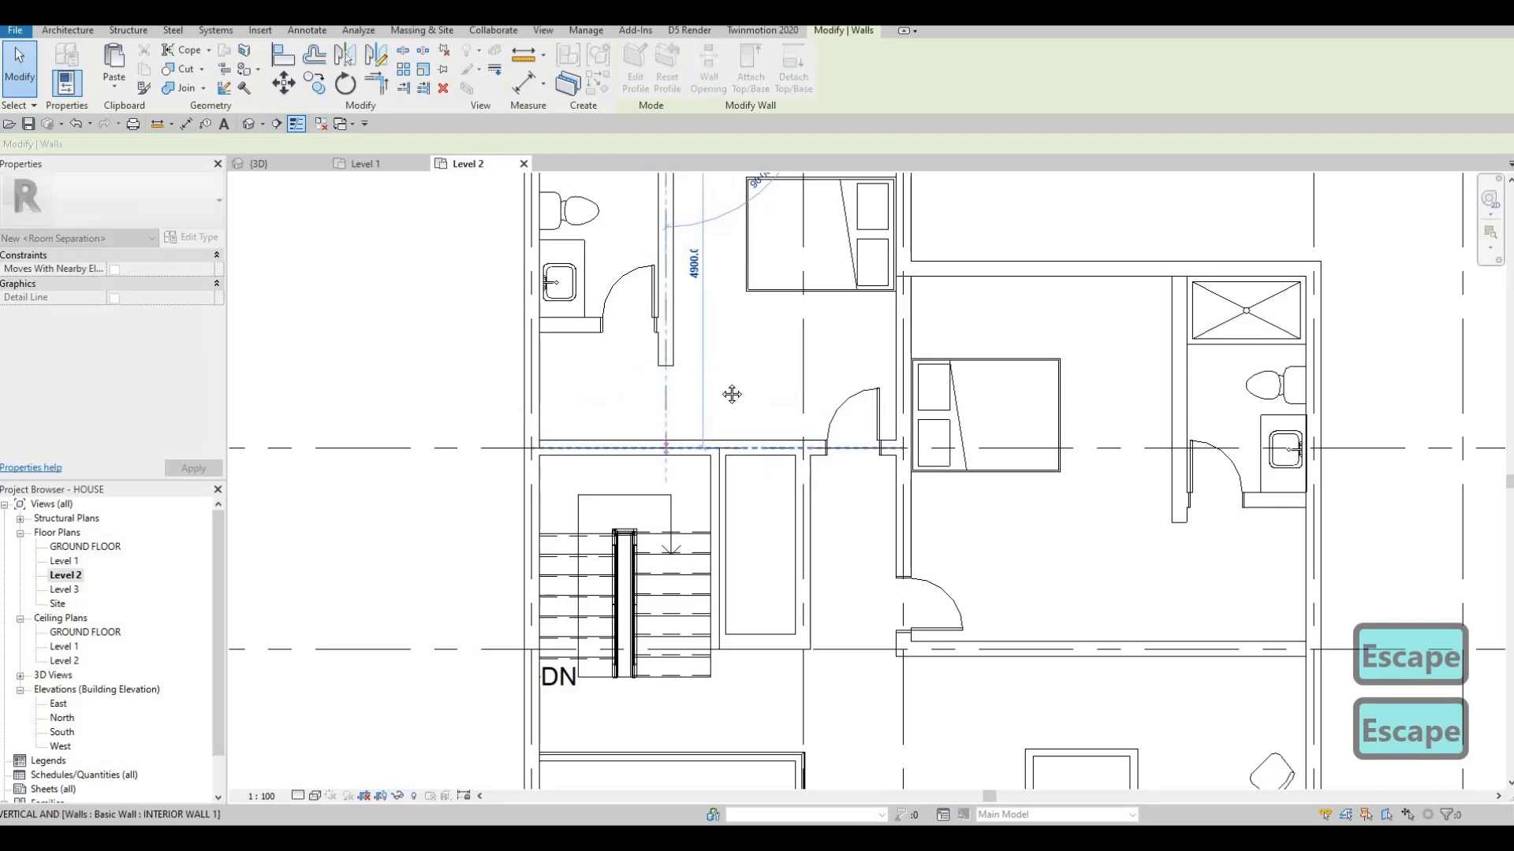
pyautogui.click(732, 395)
# - Delete the 700 x 2000mm interior door between the lower-left bedroom and the space leading to its bathroom
pyautogui.scroll(-2, 995, 594)
pyautogui.moveTo(995, 594); pyautogui.dragTo(786, 456, button='middle')
pyautogui.scroll(-1, 914, 686)
pyautogui.moveTo(914, 686); pyautogui.dragTo(867, 528, button='middle')
pyautogui.scroll(-2, 893, 623)
pyautogui.moveTo(893, 622); pyautogui.dragTo(838, 489, button='middle')
pyautogui.press('Escape')
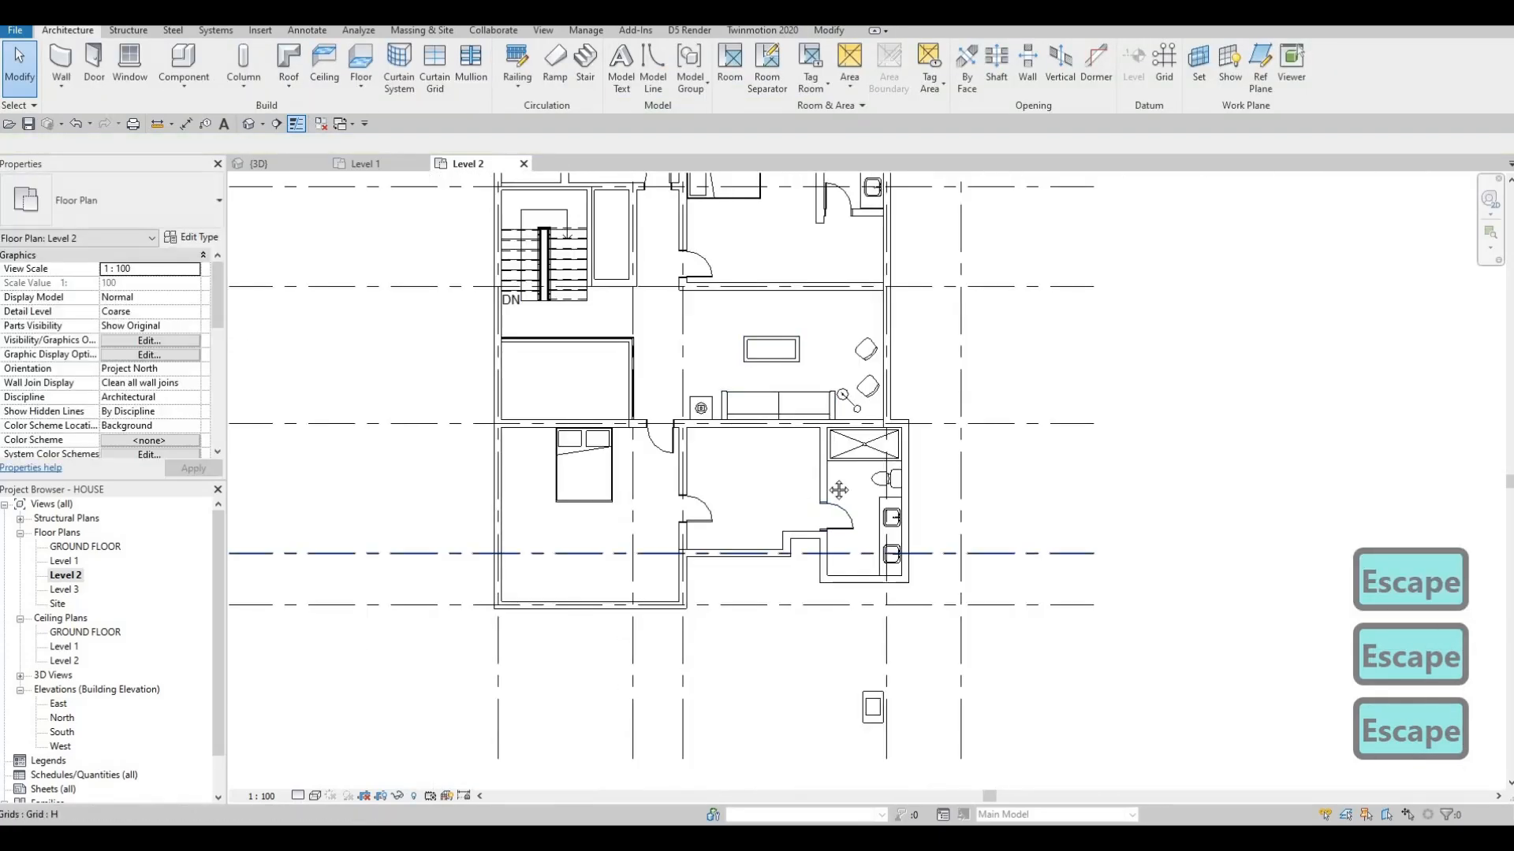
pyautogui.scroll(2, 836, 504)
pyautogui.scroll(2, 678, 497)
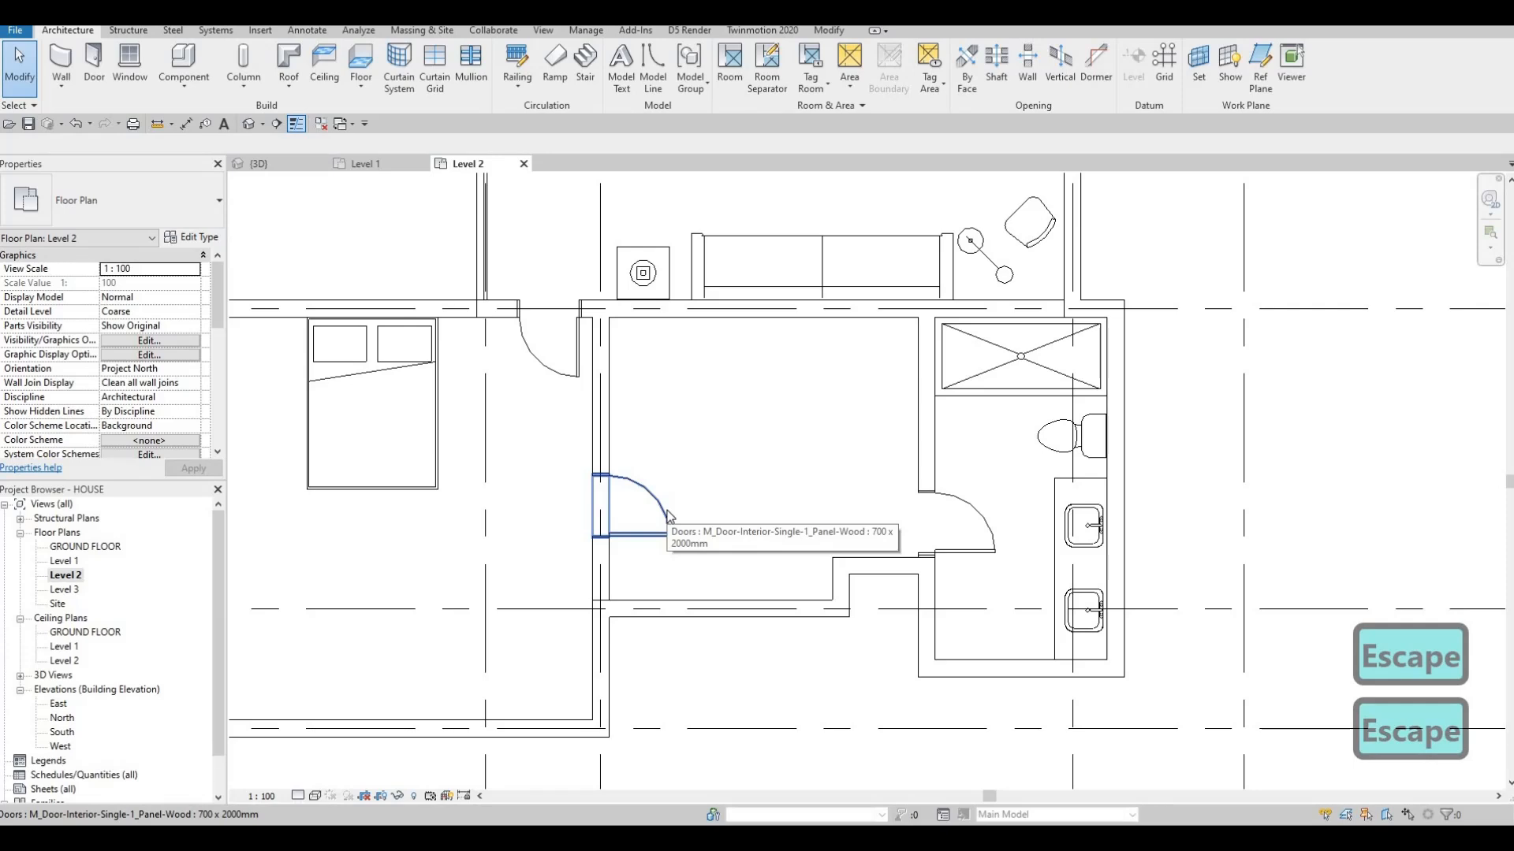
pyautogui.click(659, 523)
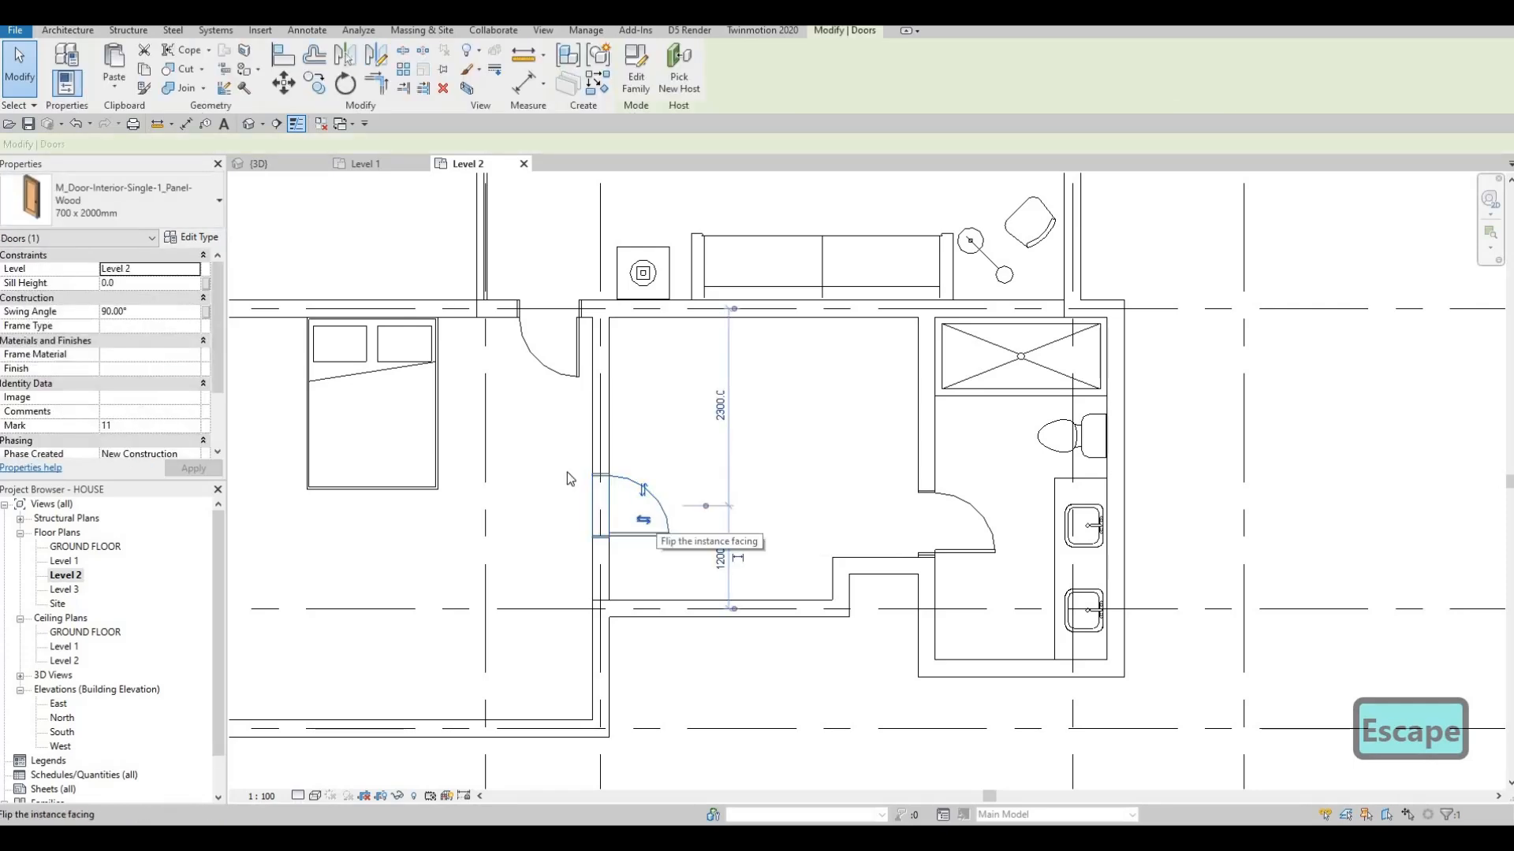
pyautogui.press('Delete')
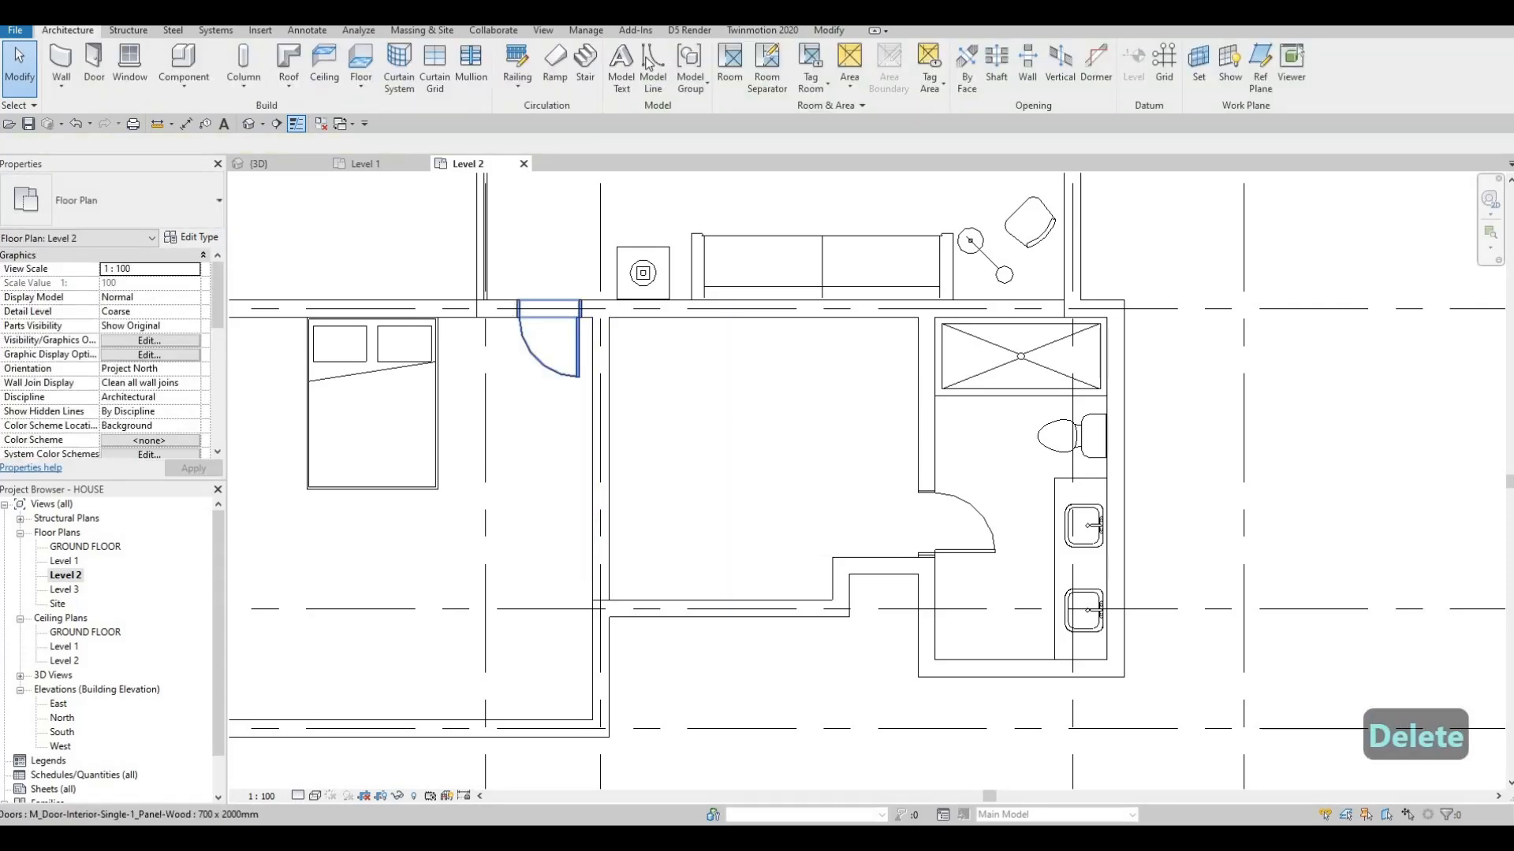
# - Cut a rectangular wall opening where the door was in the lower bedroom's interior wall and stretch it to 900 mm wide
pyautogui.press('Escape')
pyautogui.click(613, 480)
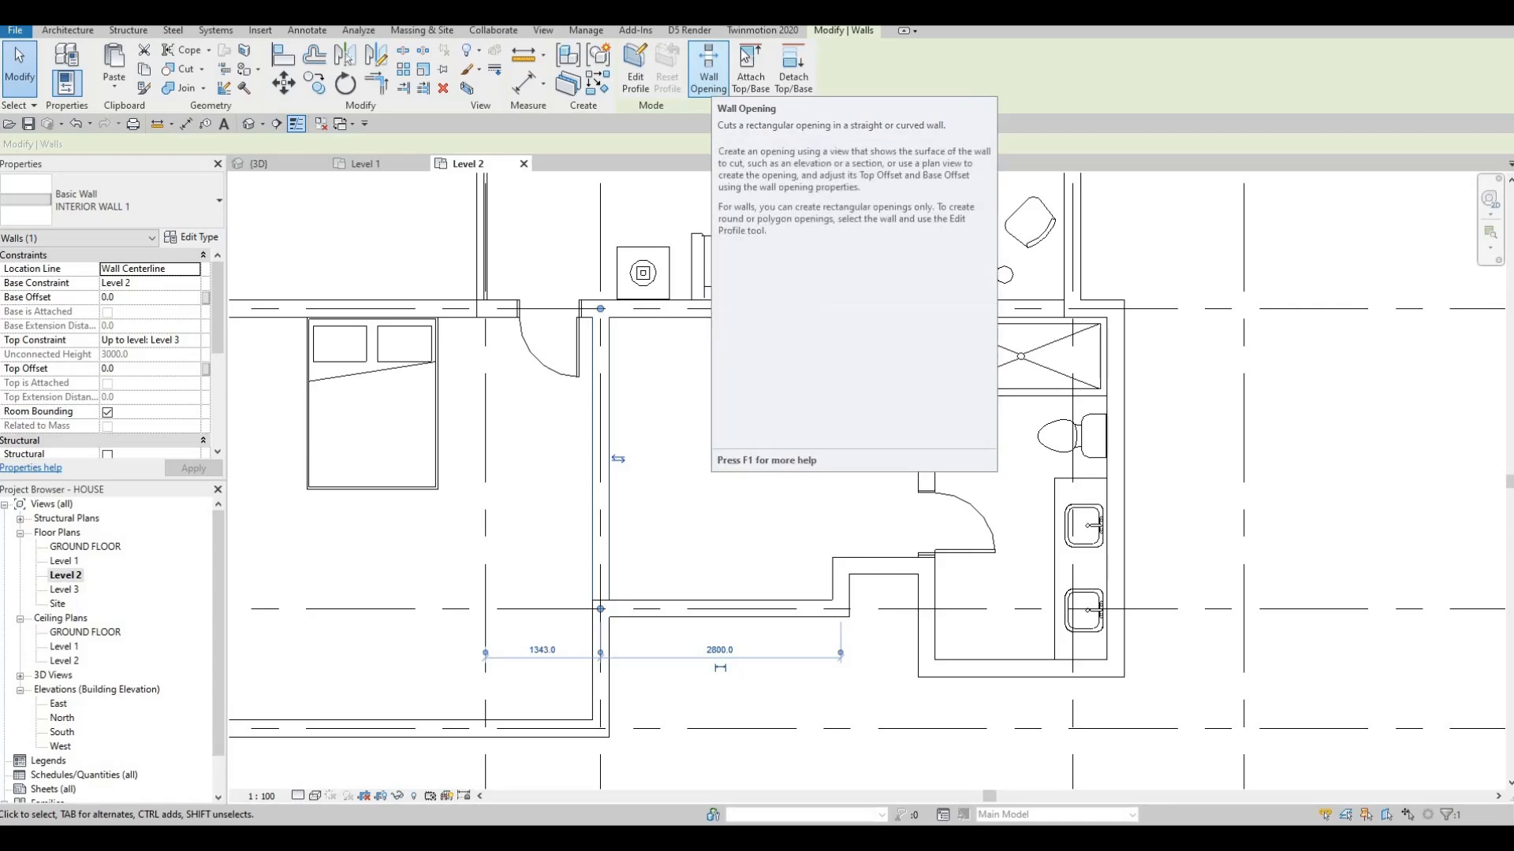
pyautogui.click(708, 71)
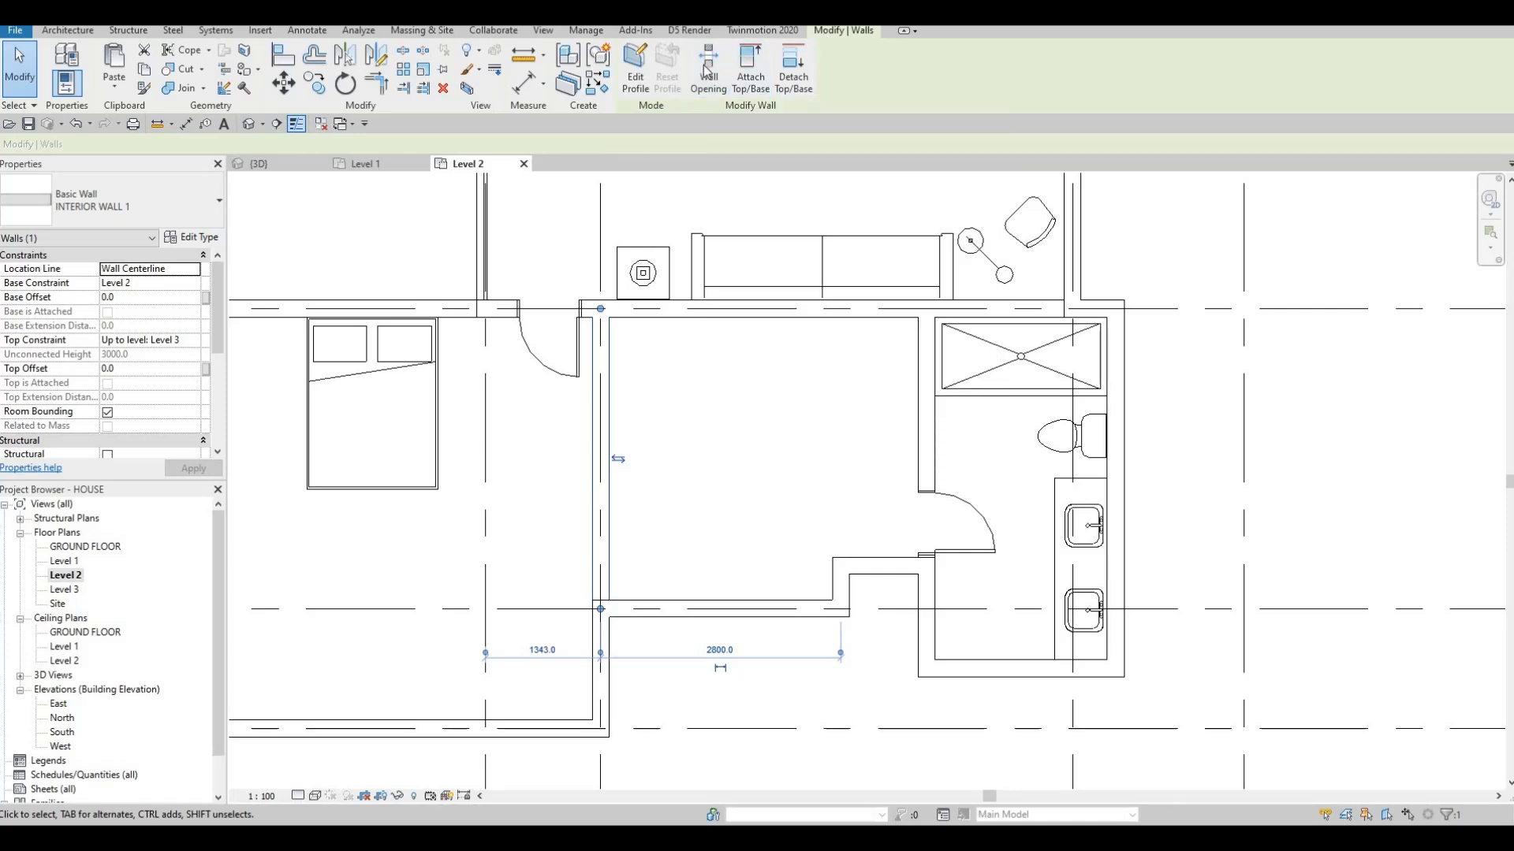
pyautogui.click(601, 537)
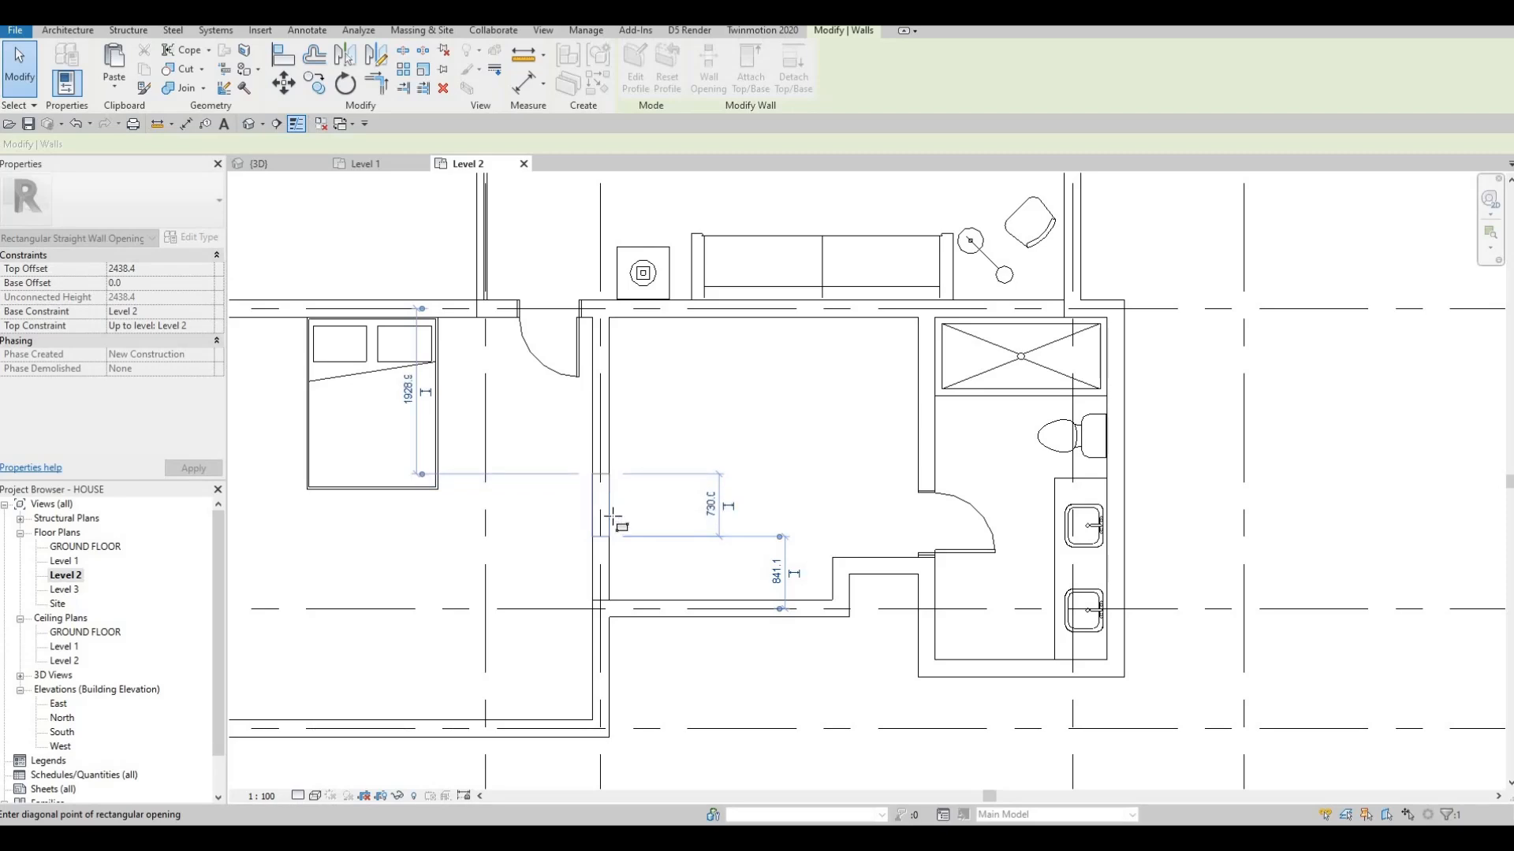
pyautogui.click(614, 518)
pyautogui.press('Escape')
pyautogui.press('Escape')
pyautogui.press('Escape')
pyautogui.moveTo(600, 544); pyautogui.dragTo(640, 467, button='middle')
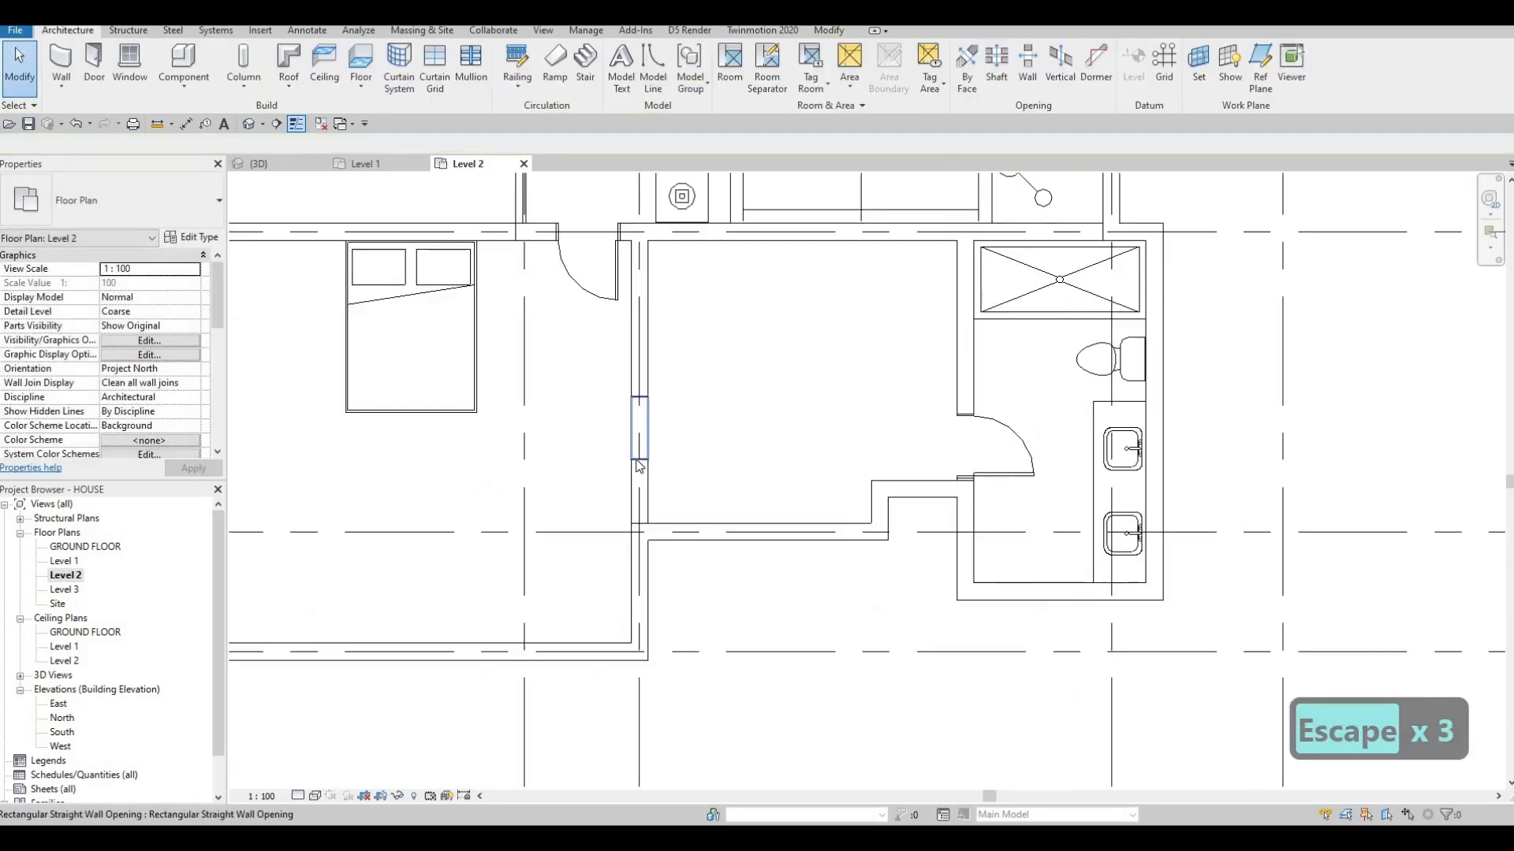
pyautogui.click(639, 466)
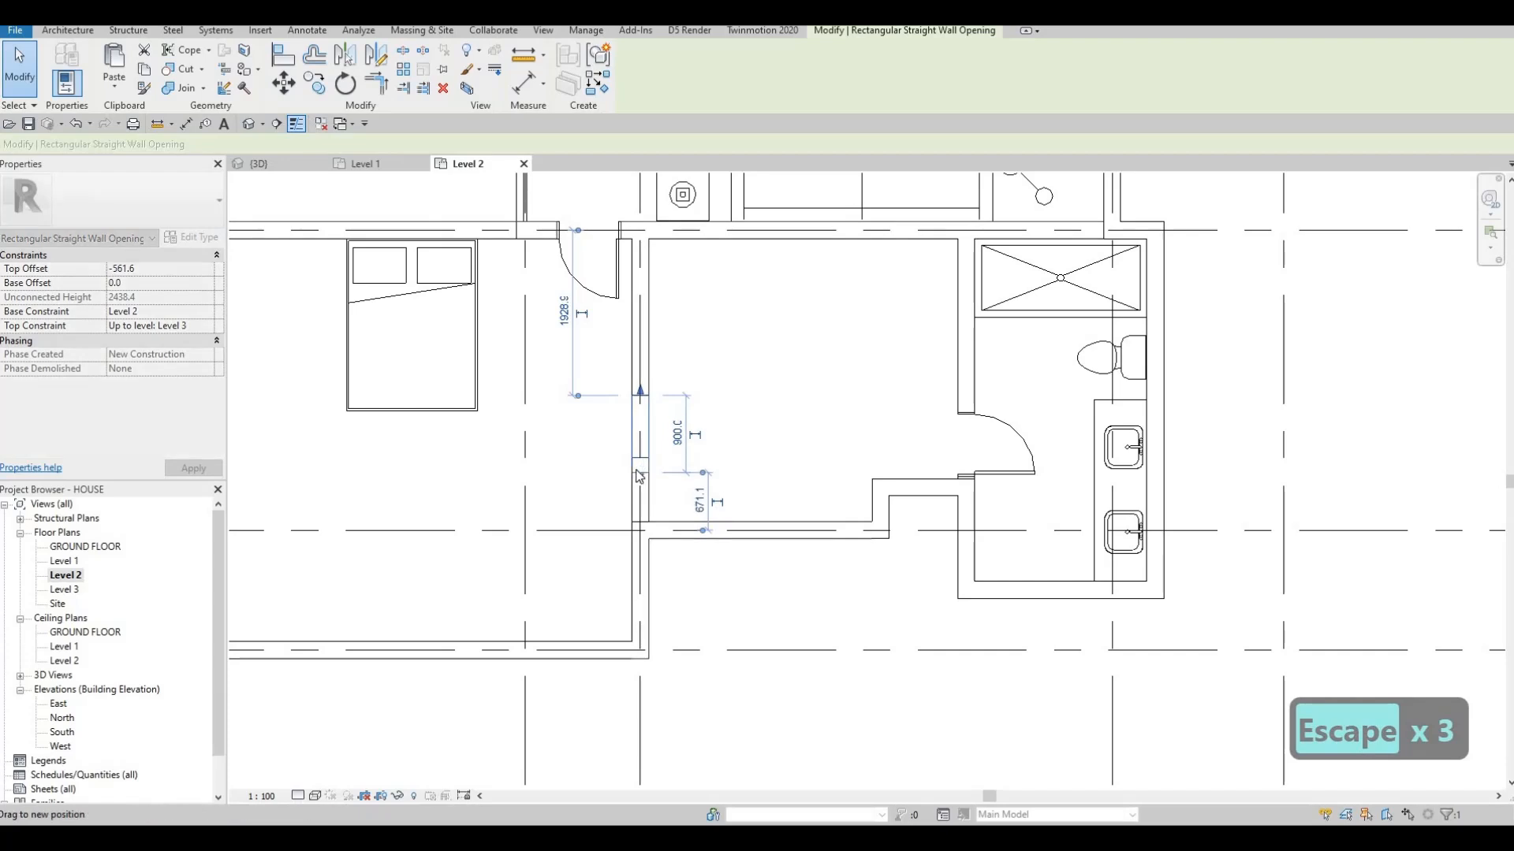
# - Create a camera view from the space beside the lower bedroom, aimed at the new wall opening
pyautogui.click(264, 125)
pyautogui.click(272, 159)
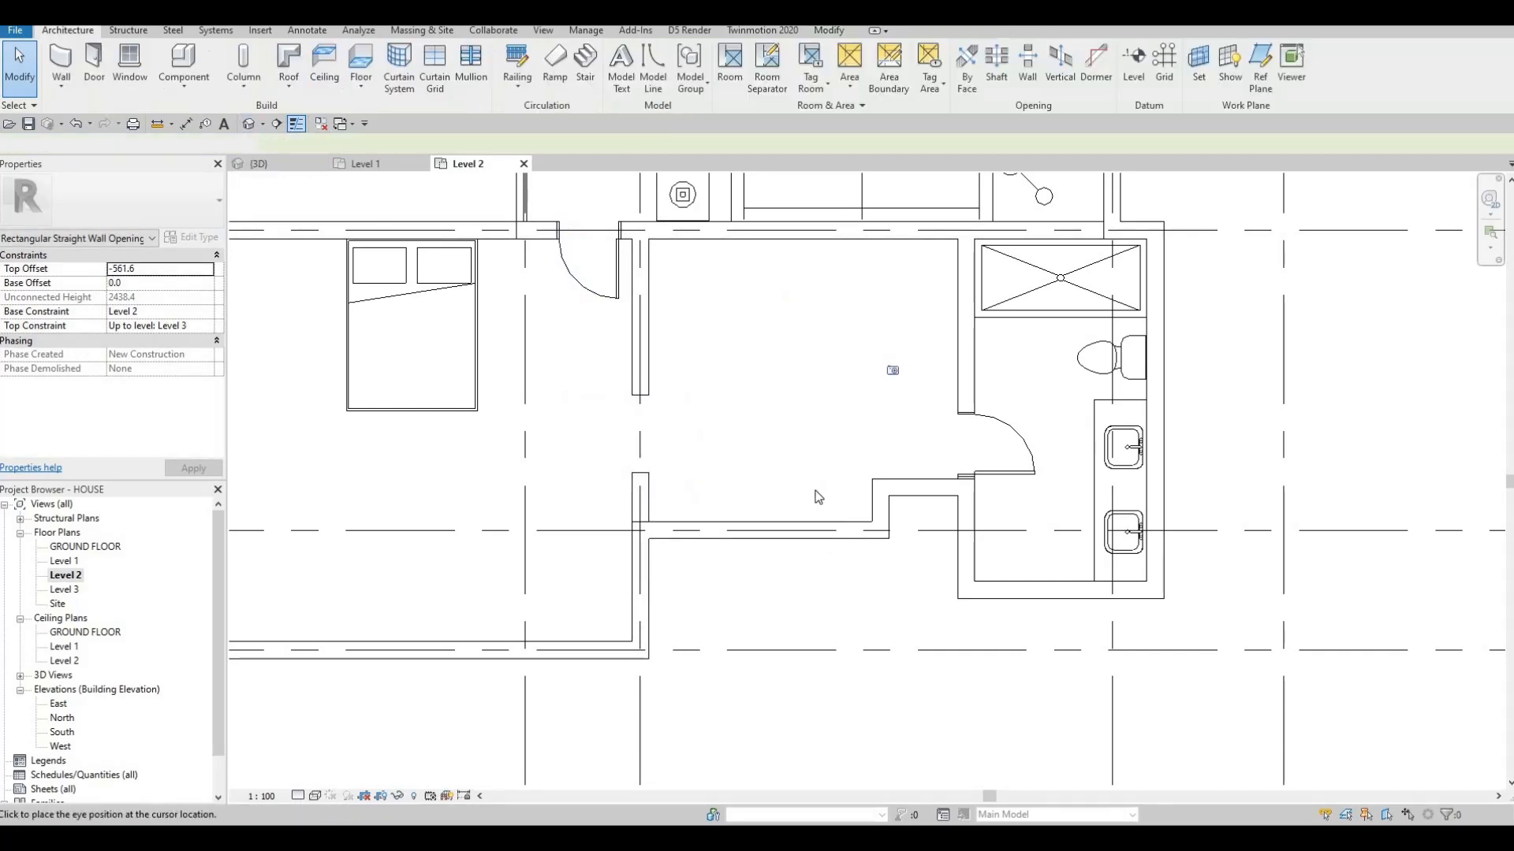
pyautogui.click(815, 491)
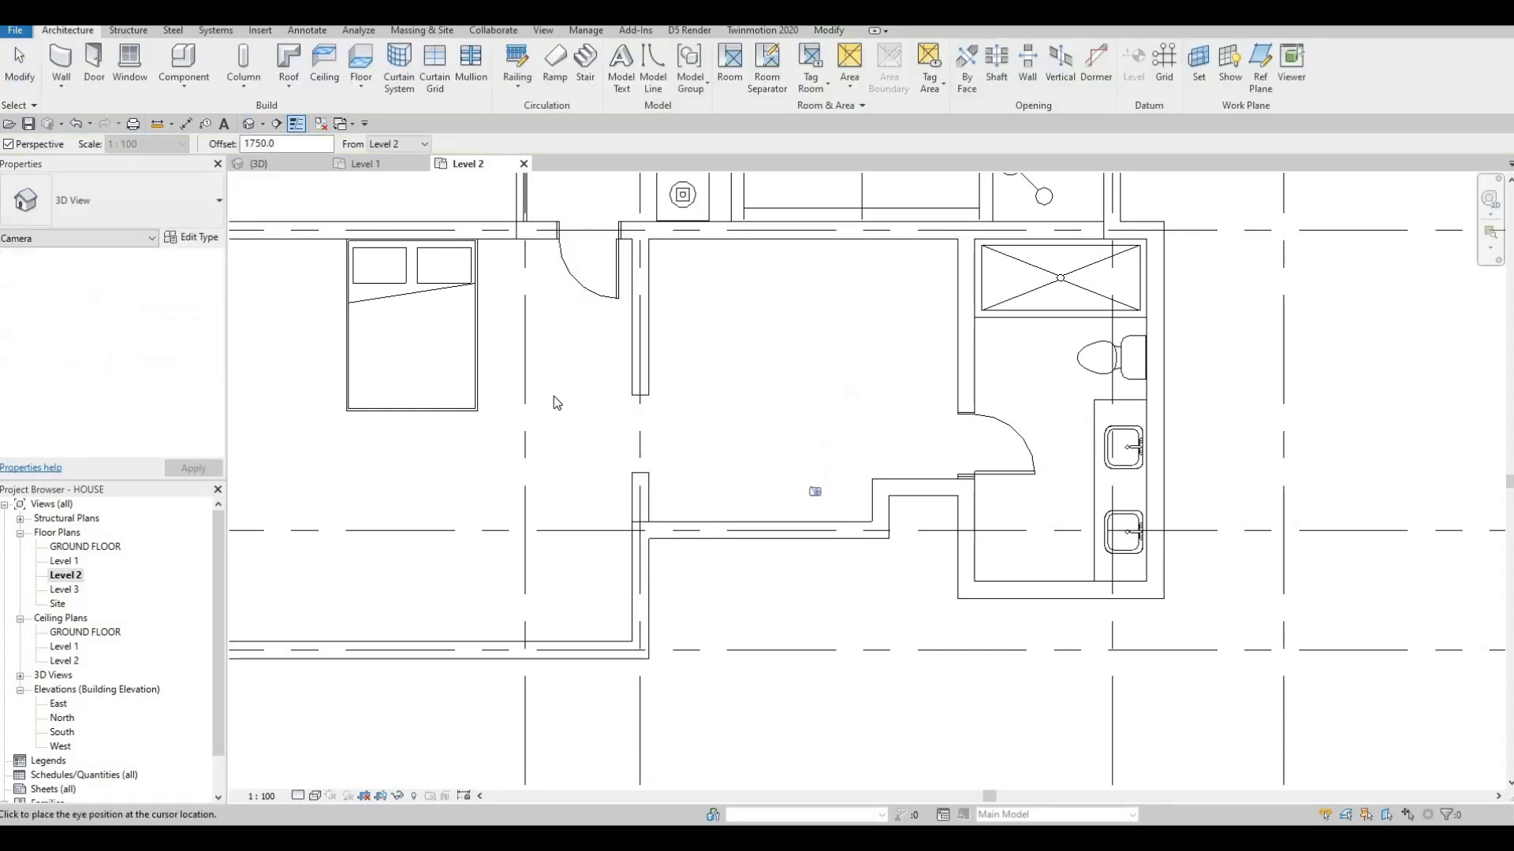
pyautogui.click(802, 457)
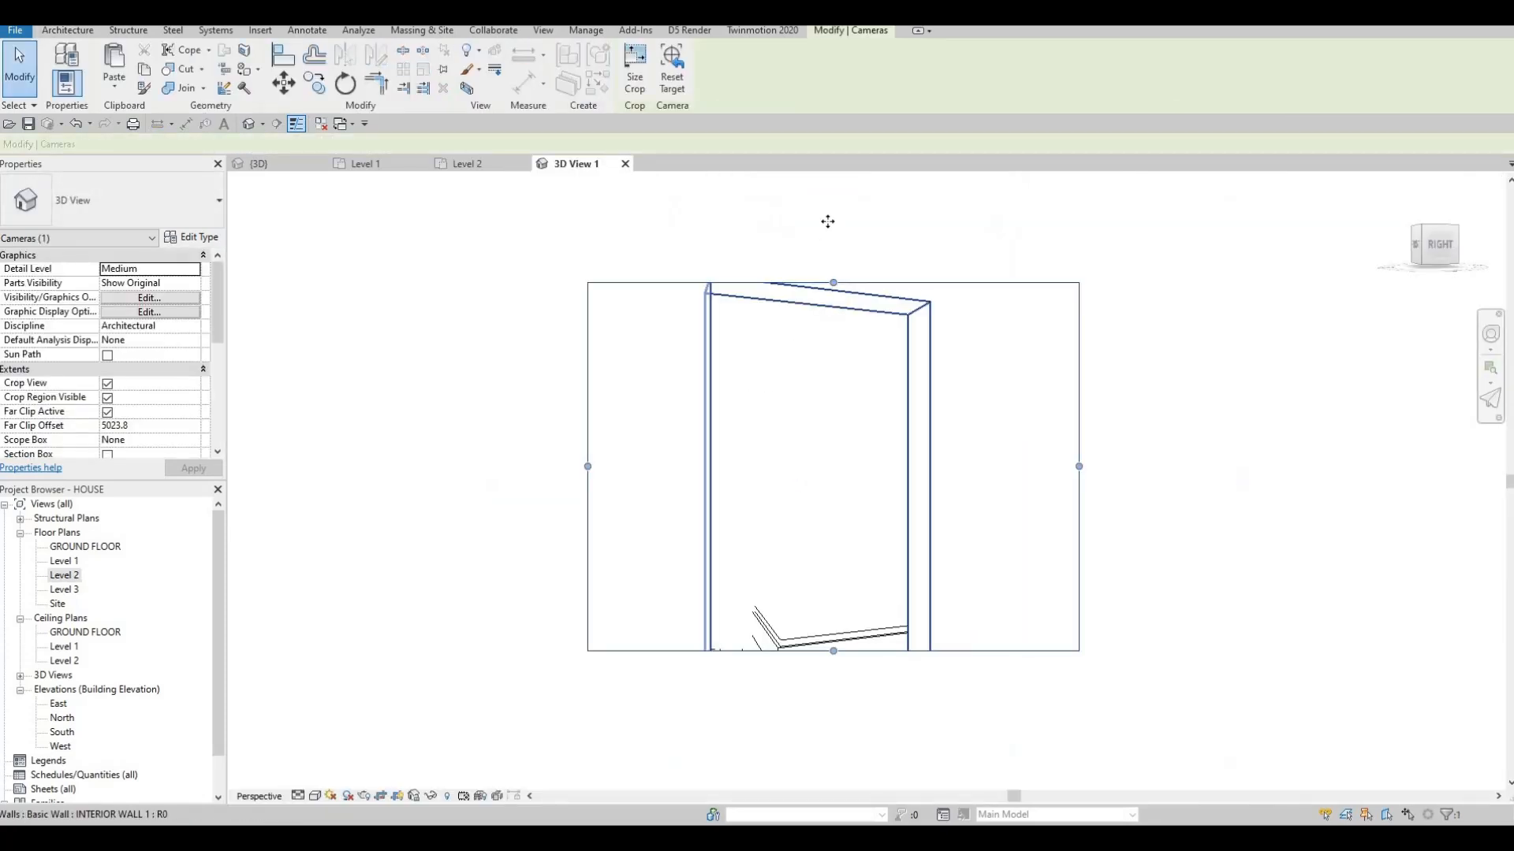
# - Enlarge the camera view's crop region to show the whole wall opening, and close the view
pyautogui.moveTo(833, 282); pyautogui.dragTo(827, 220)
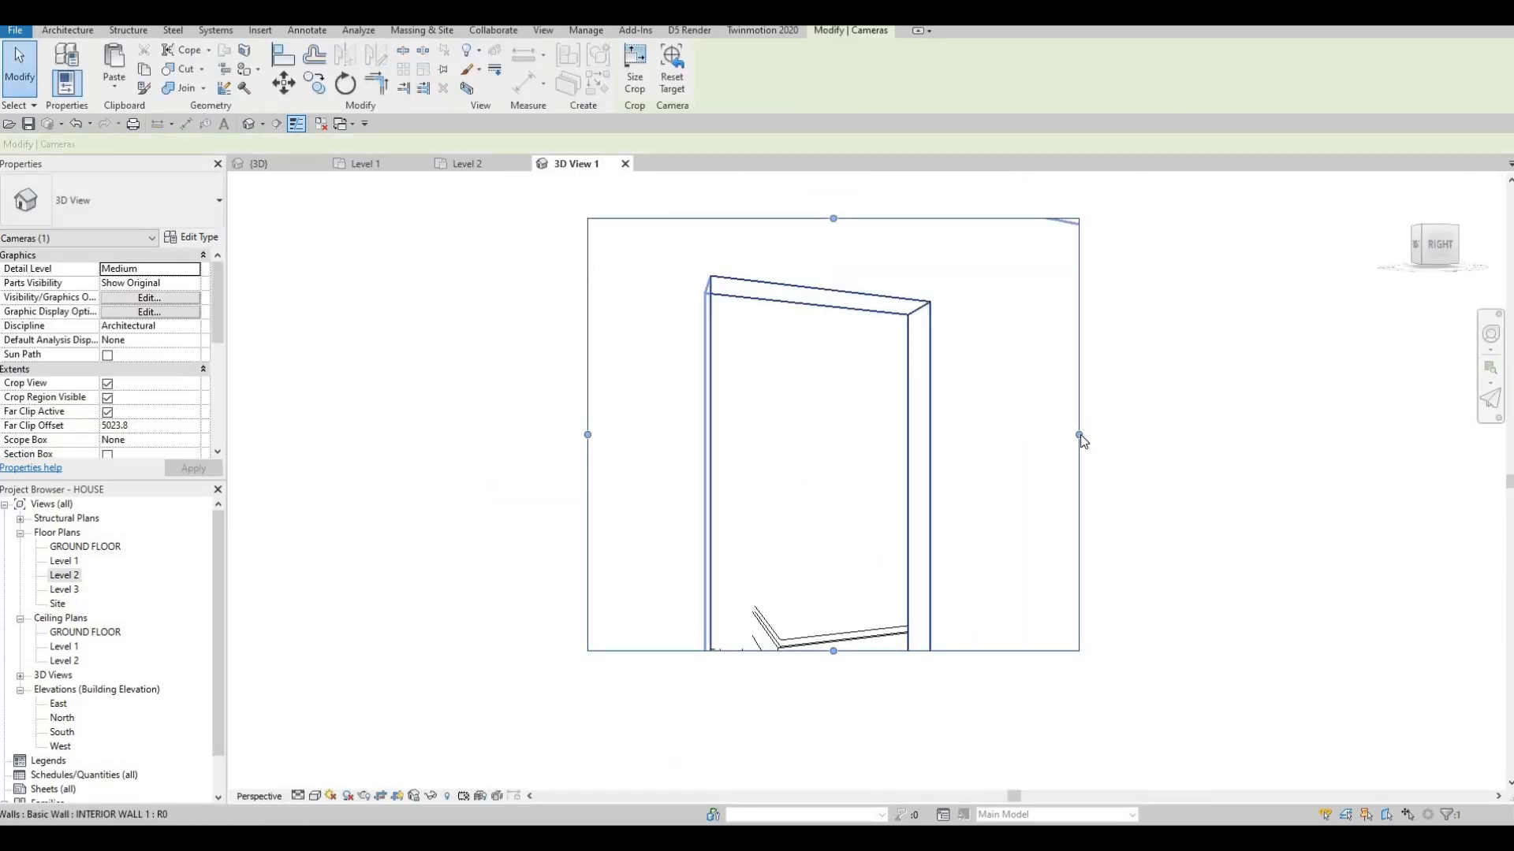
pyautogui.moveTo(1080, 434); pyautogui.dragTo(1169, 434)
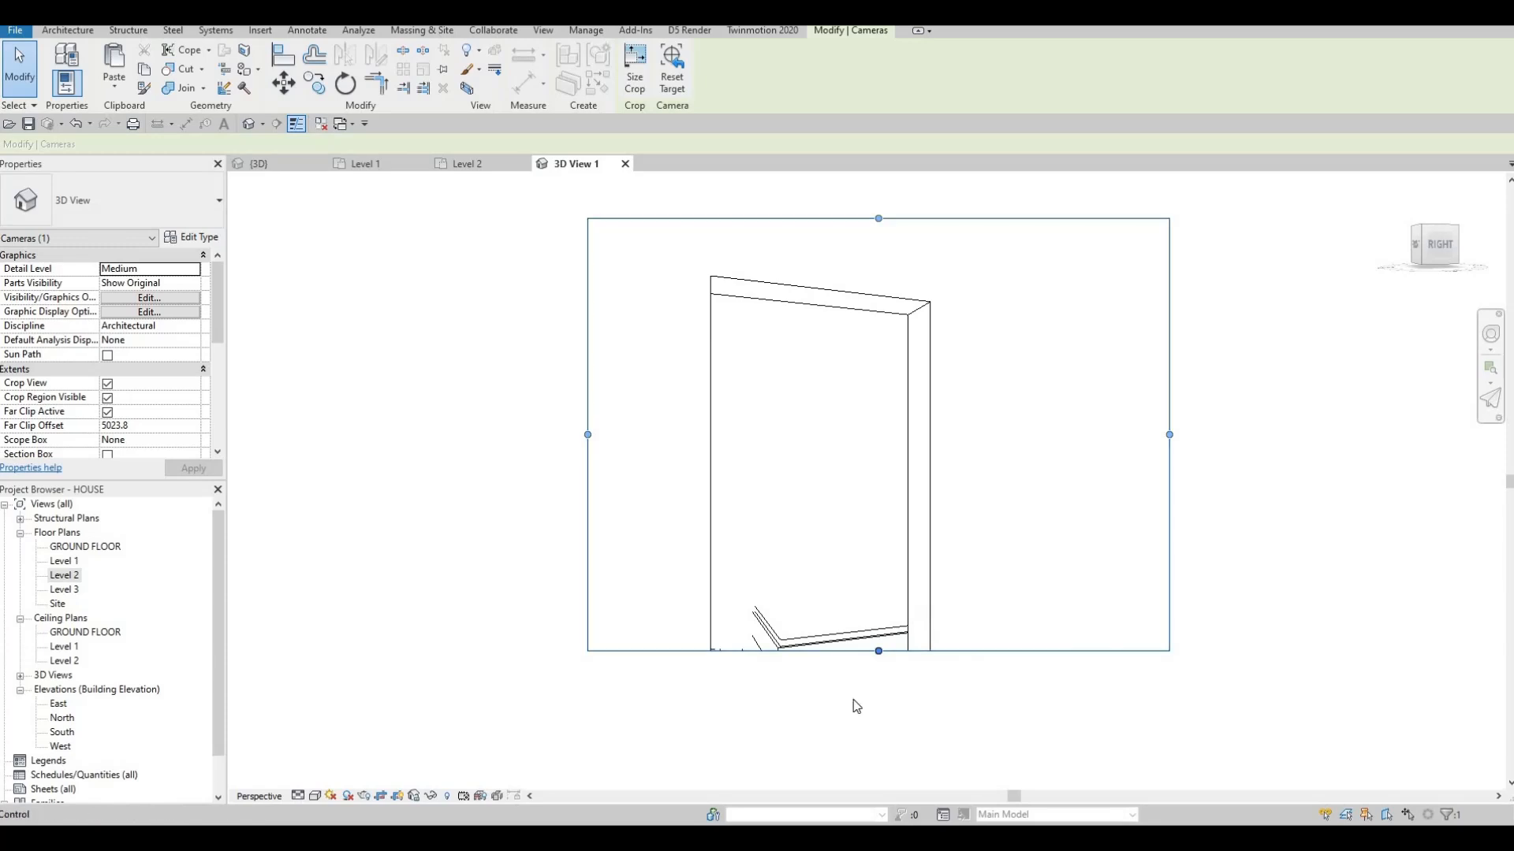
pyautogui.moveTo(877, 651); pyautogui.dragTo(853, 700)
pyautogui.scroll(-7, 853, 700)
pyautogui.moveTo(853, 700); pyautogui.dragTo(859, 371, button='middle')
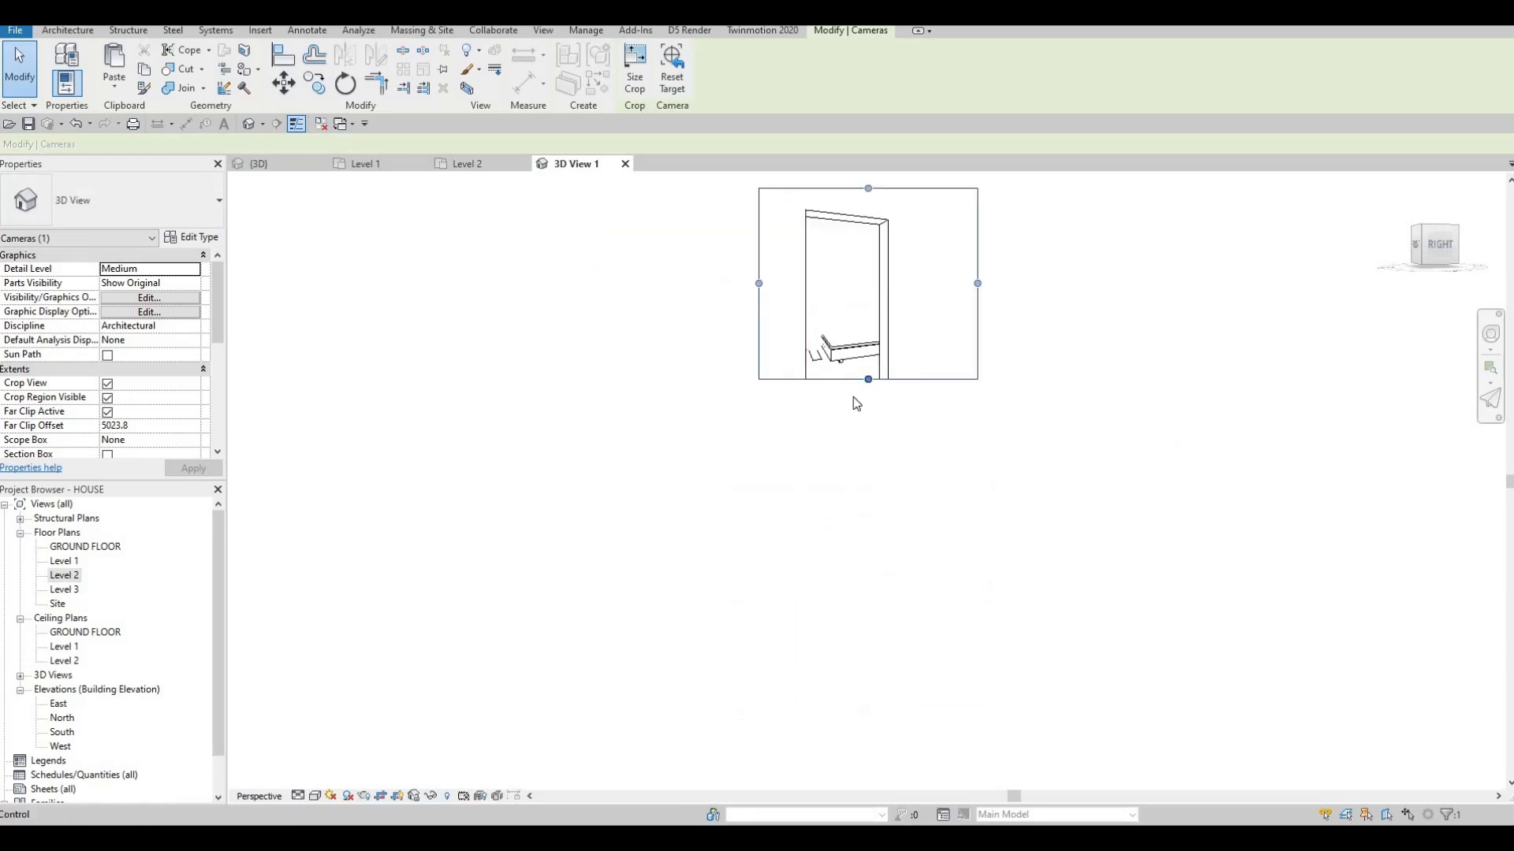
pyautogui.moveTo(868, 379); pyautogui.dragTo(868, 488)
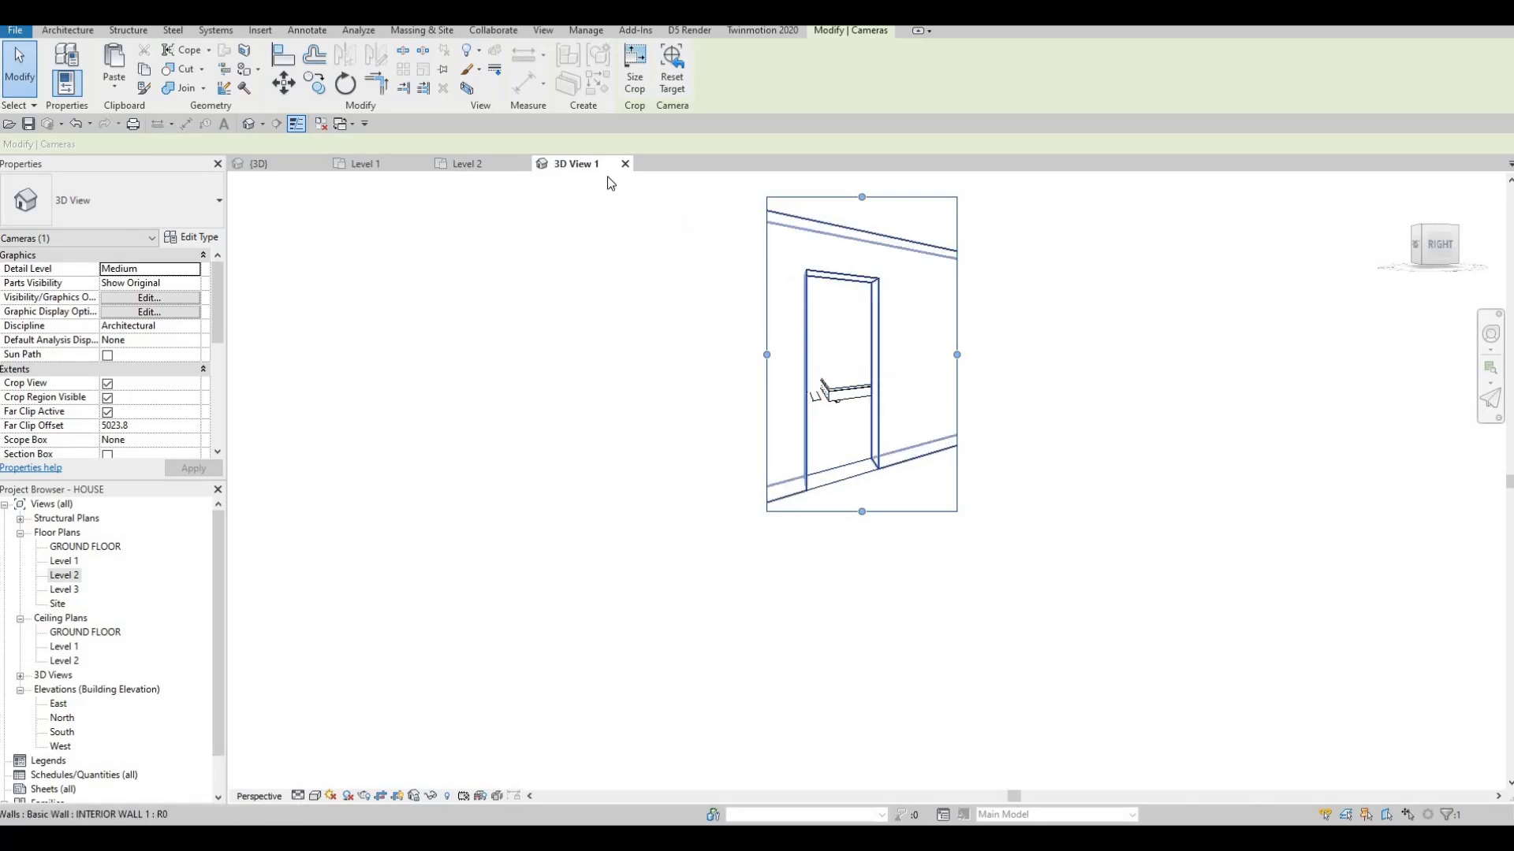
pyautogui.click(625, 163)
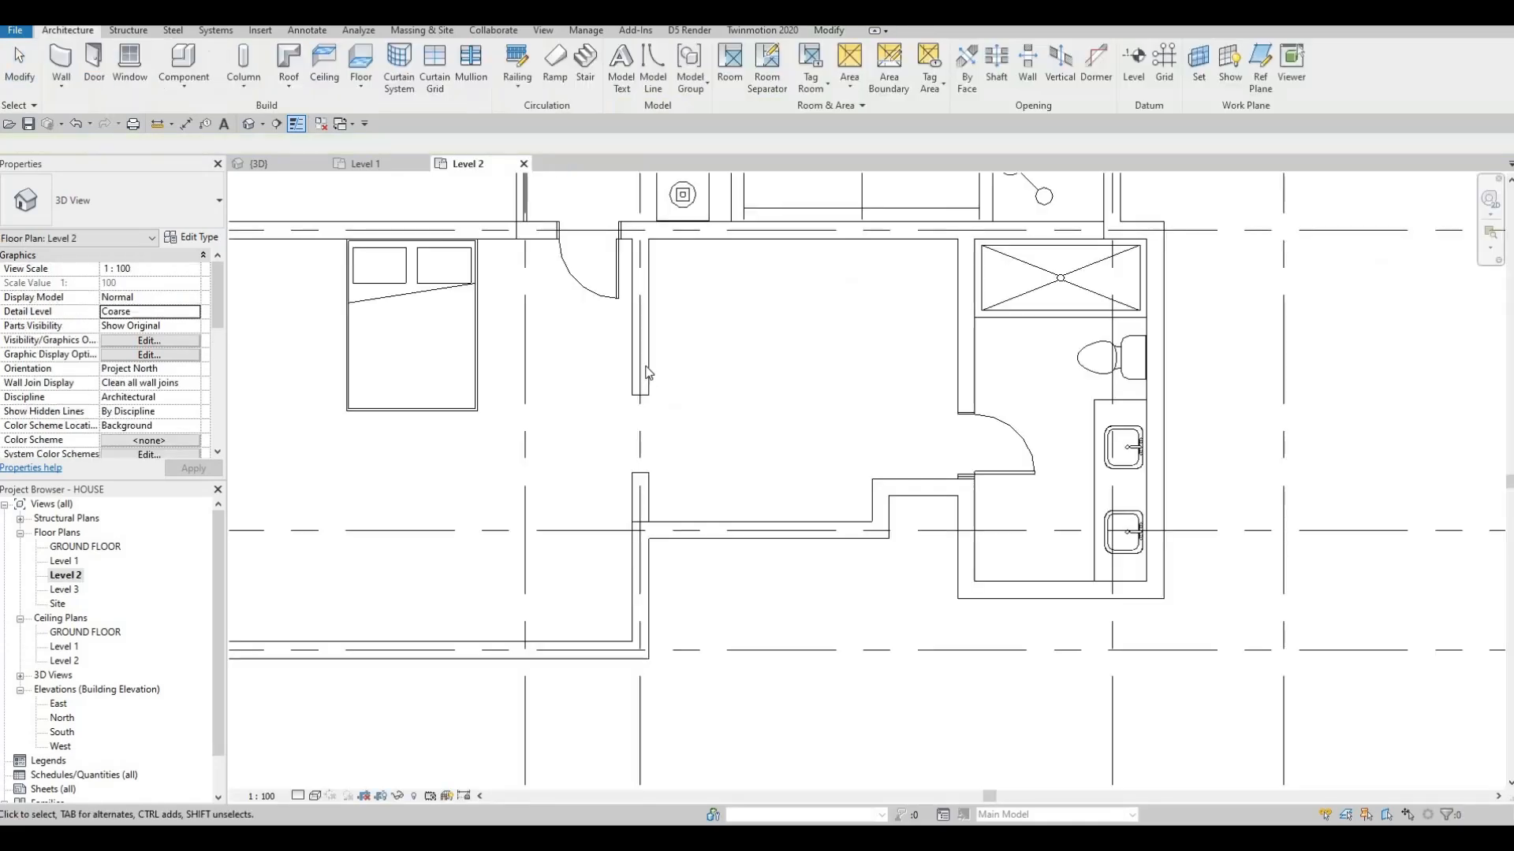
pyautogui.press('Escape')
pyautogui.doubleClick(648, 374)
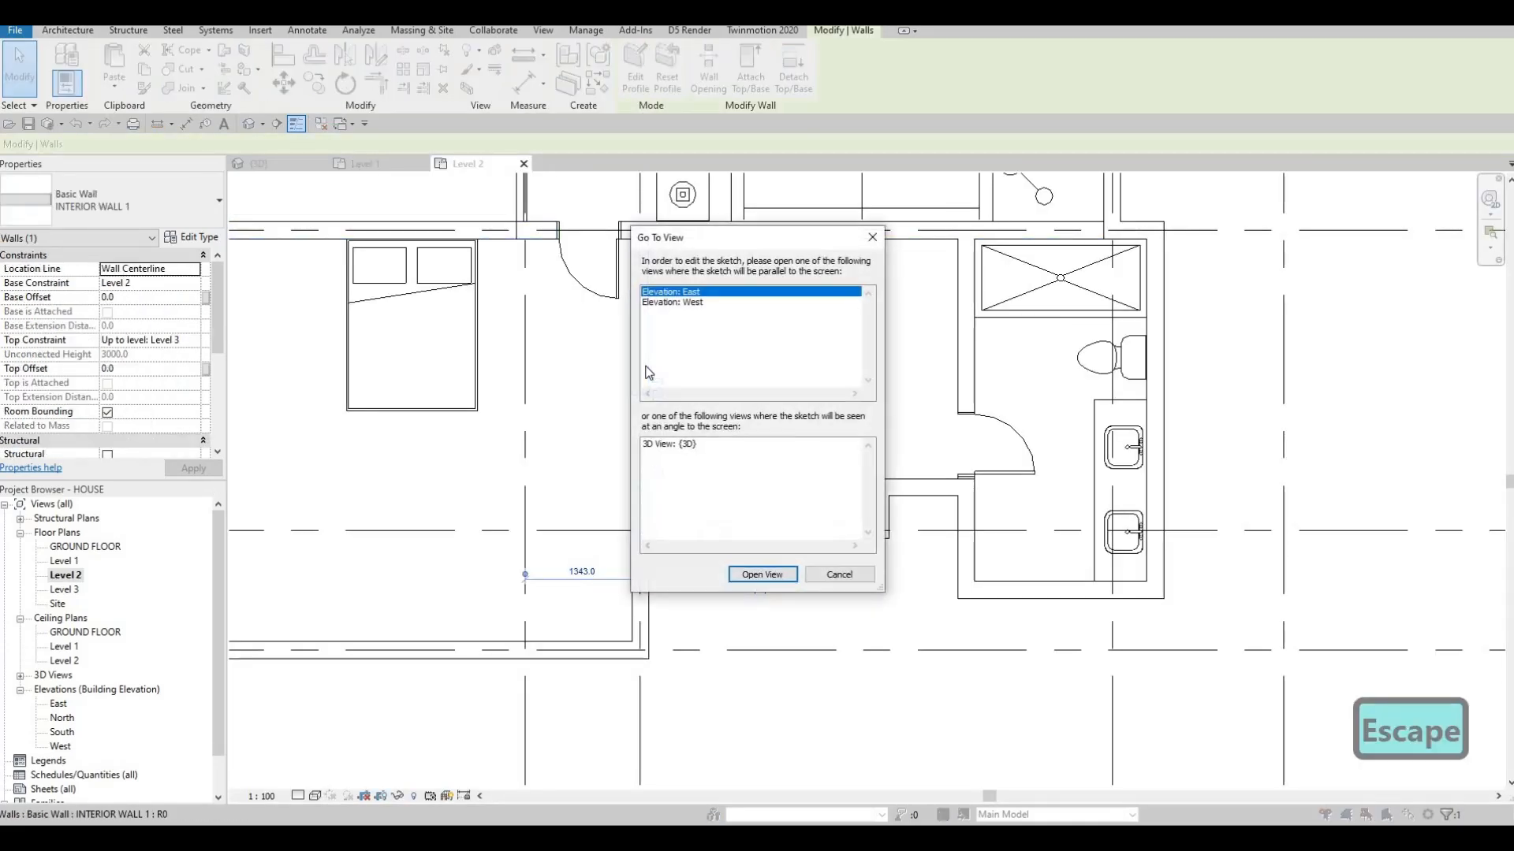
pyautogui.press('Escape')
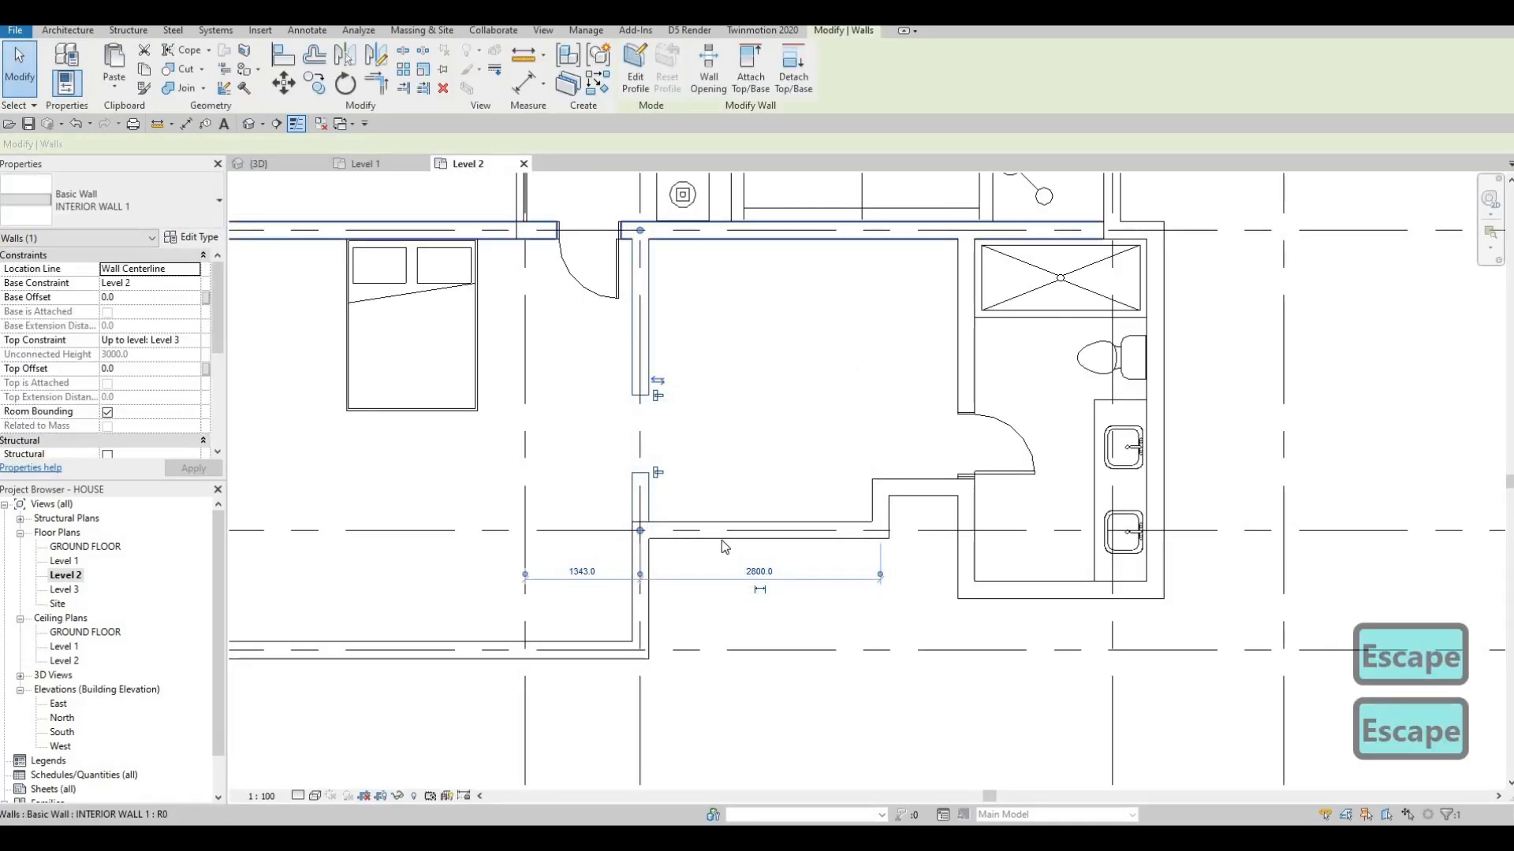
pyautogui.press('Escape')
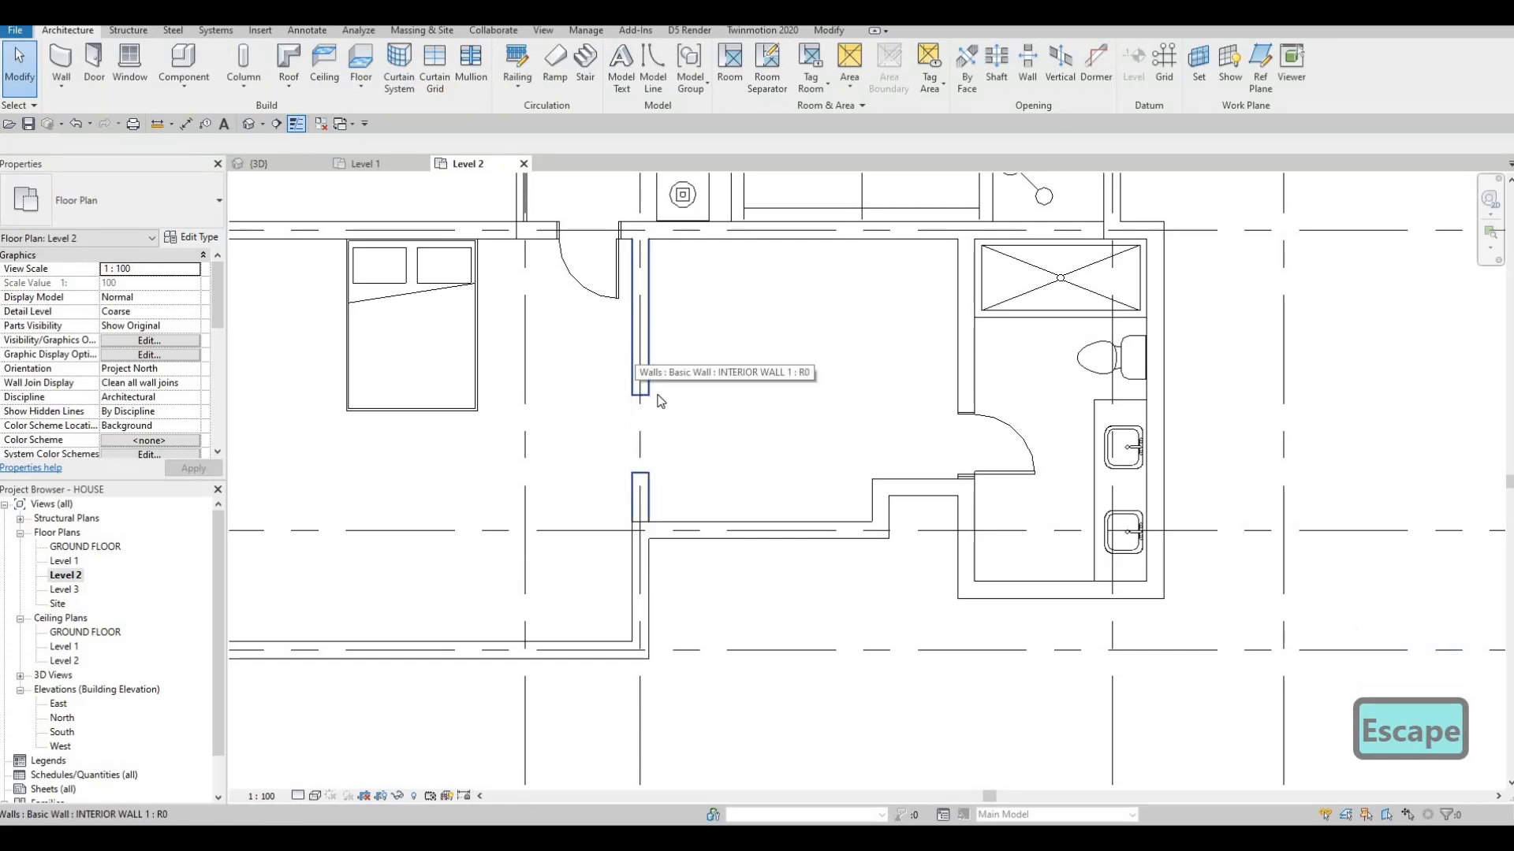
pyautogui.press('Escape')
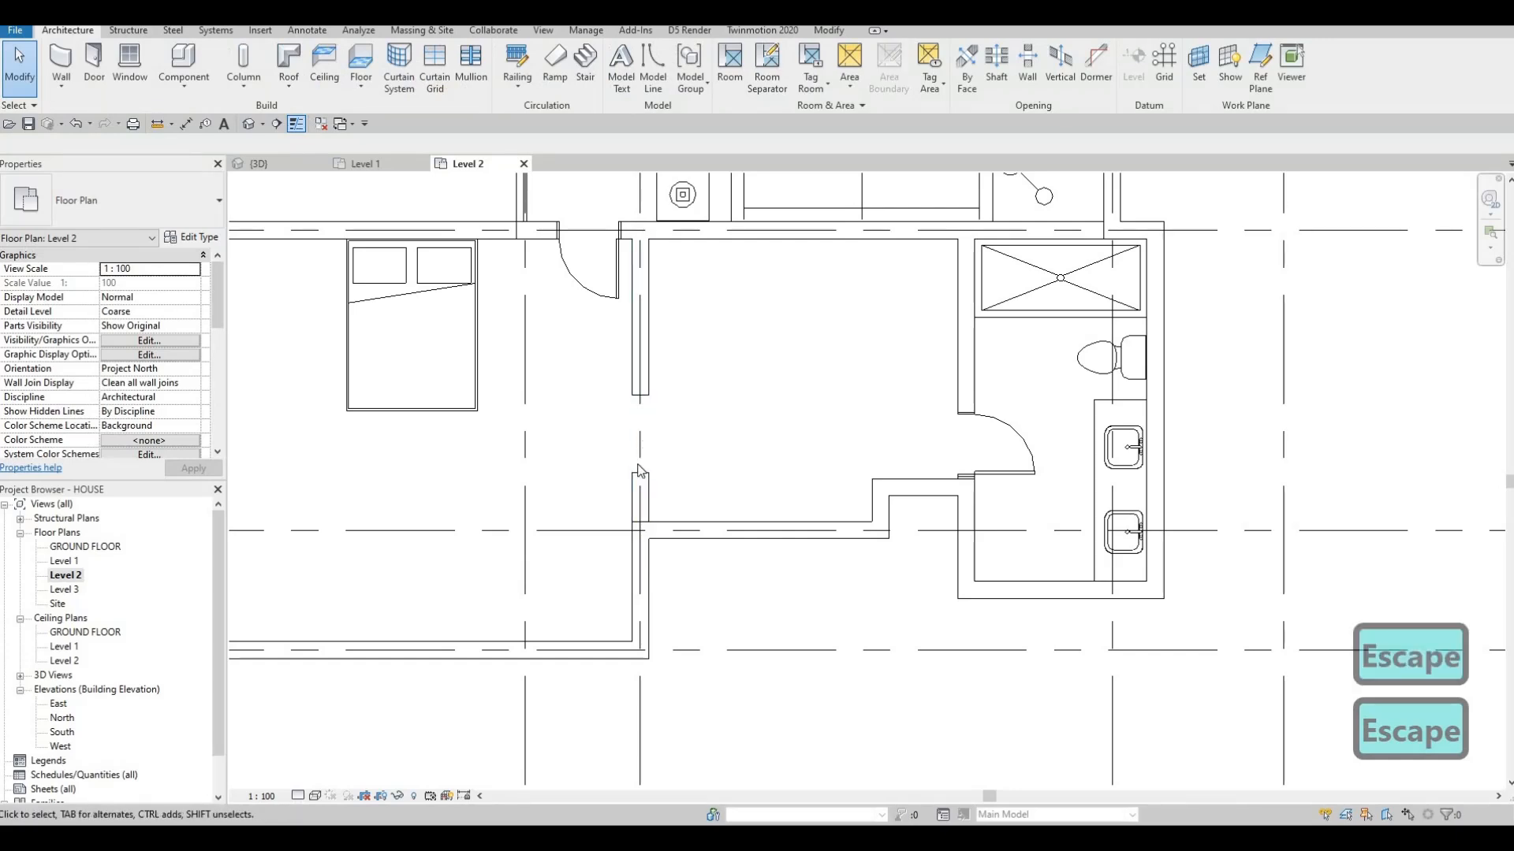
pyautogui.scroll(-2, 647, 496)
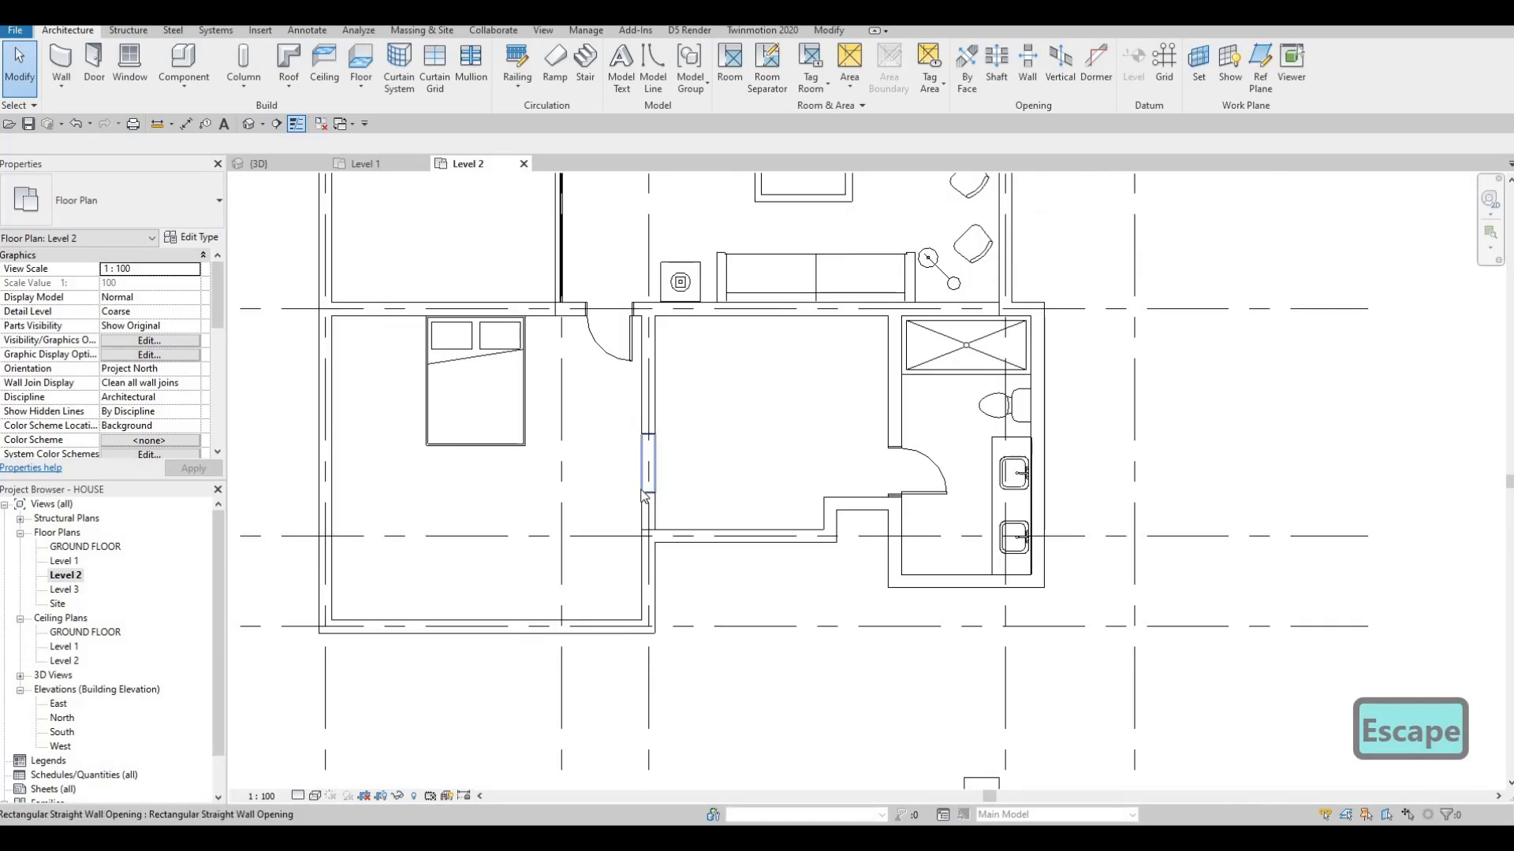
pyautogui.click(652, 489)
pyautogui.scroll(2, 654, 493)
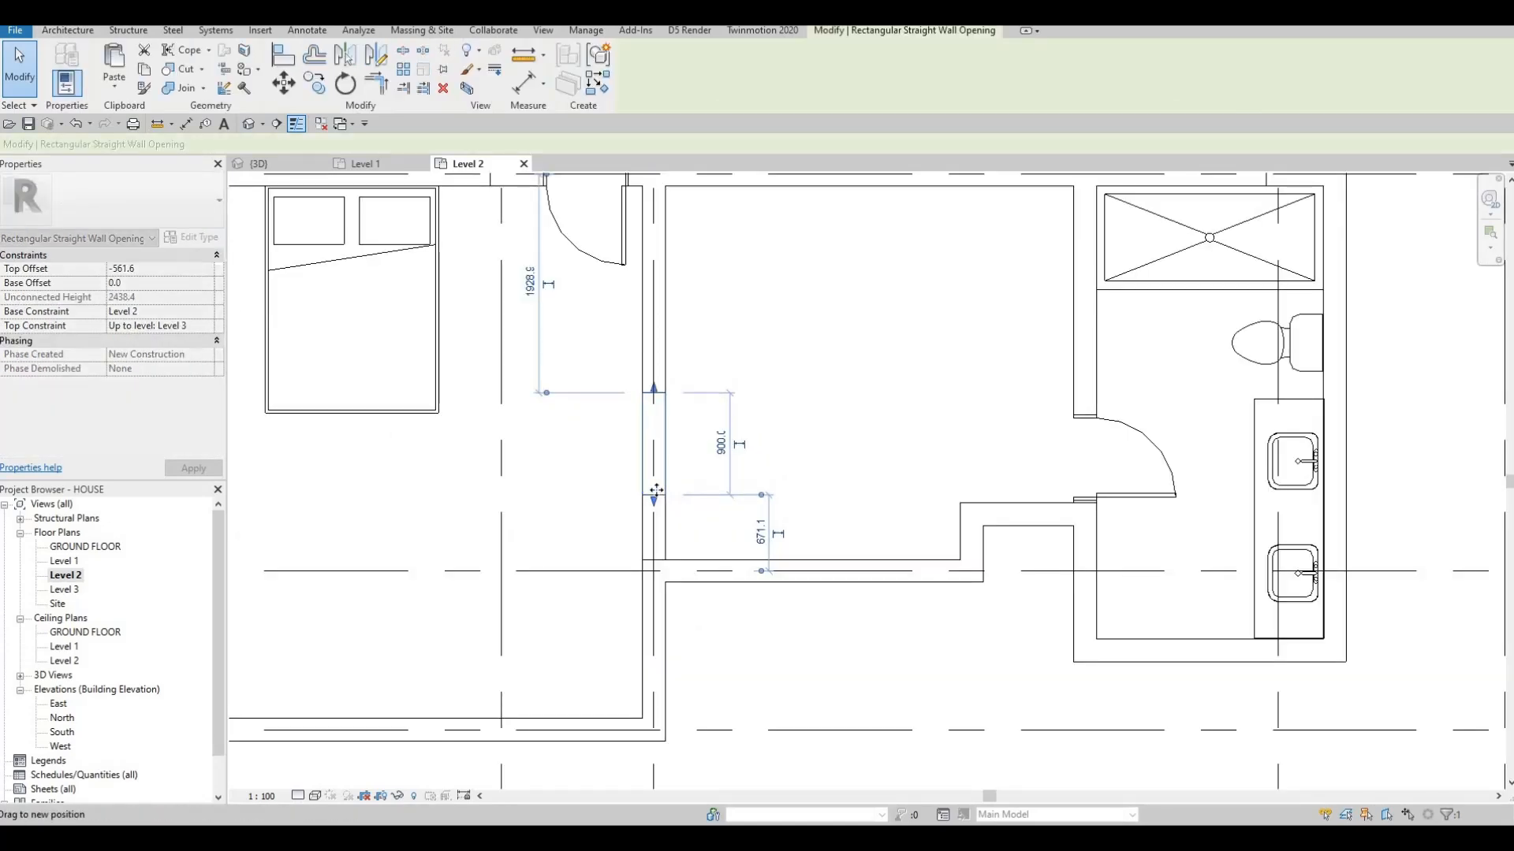
pyautogui.scroll(-3, 623, 417)
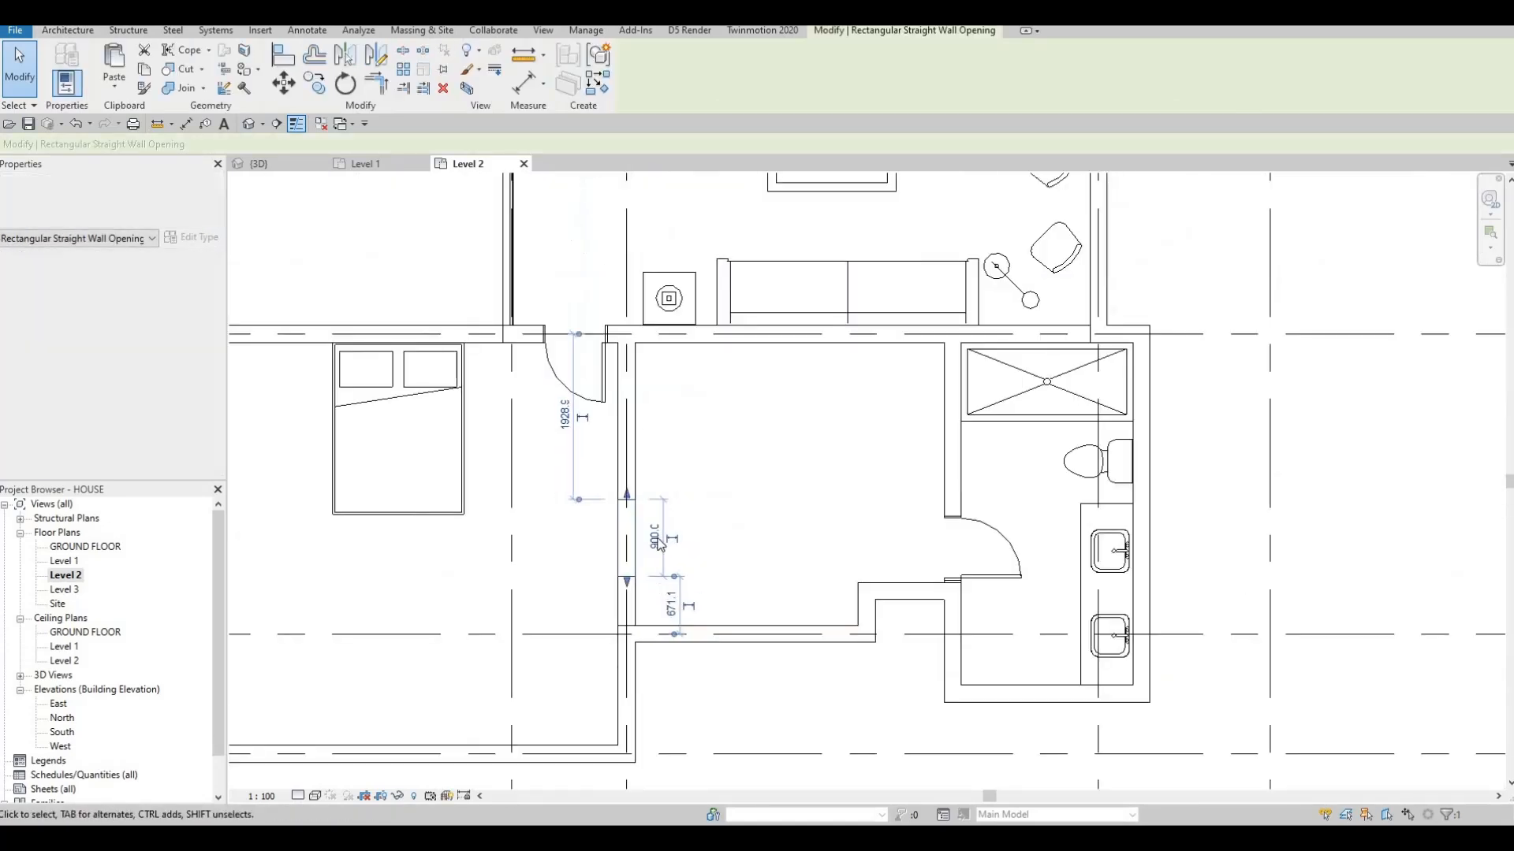
pyautogui.press('Escape')
# - Cut a rectangular wall opening about 813 mm wide near the lower end of the interior wall beside the upper-left bathroom
pyautogui.moveTo(495, 395); pyautogui.dragTo(672, 622, button='middle')
pyautogui.scroll(-1, 672, 621)
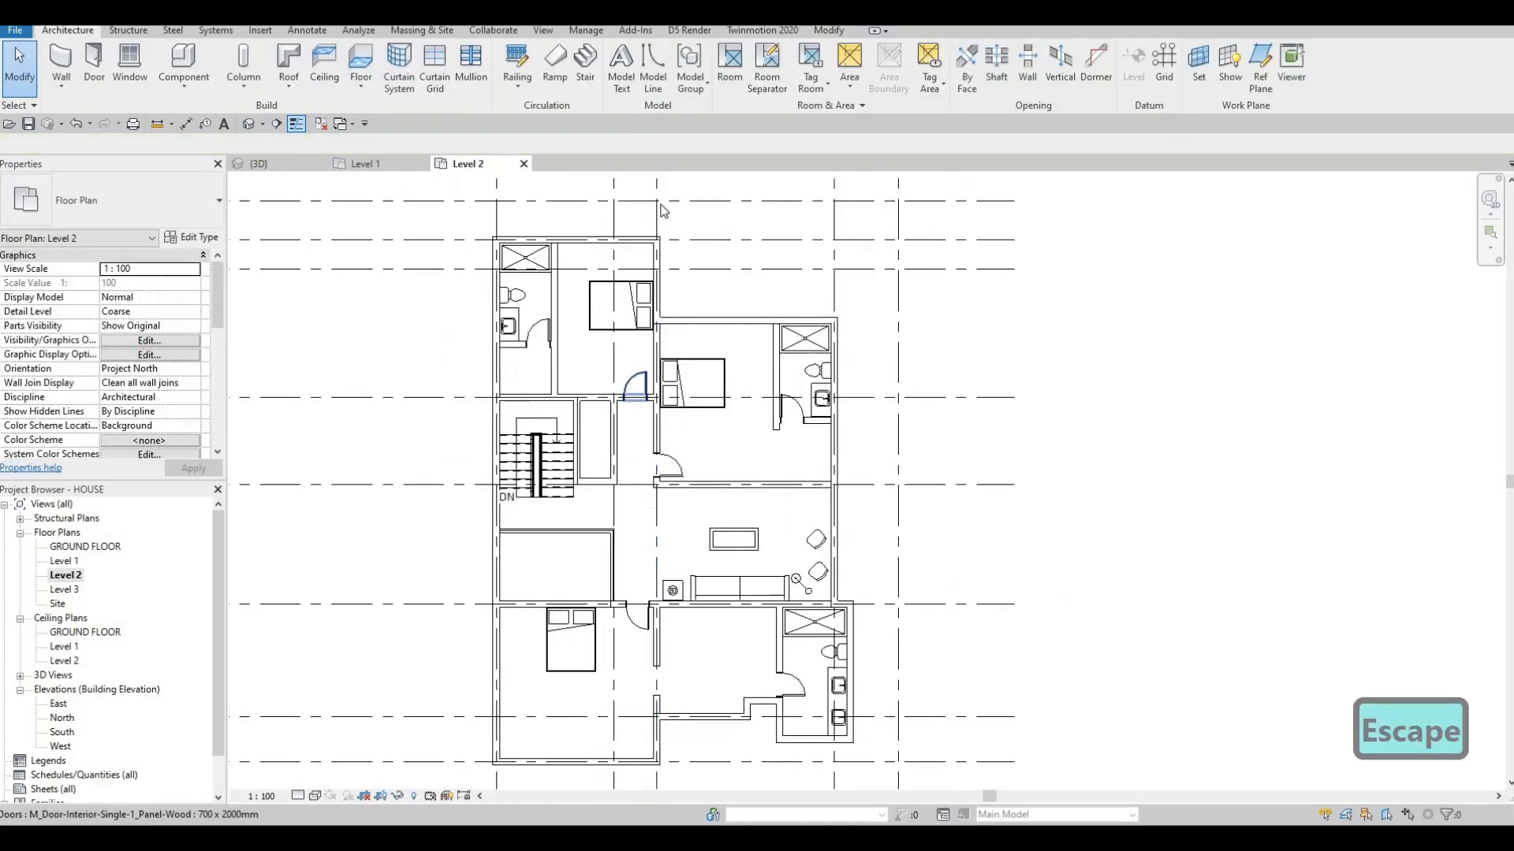
pyautogui.click(555, 363)
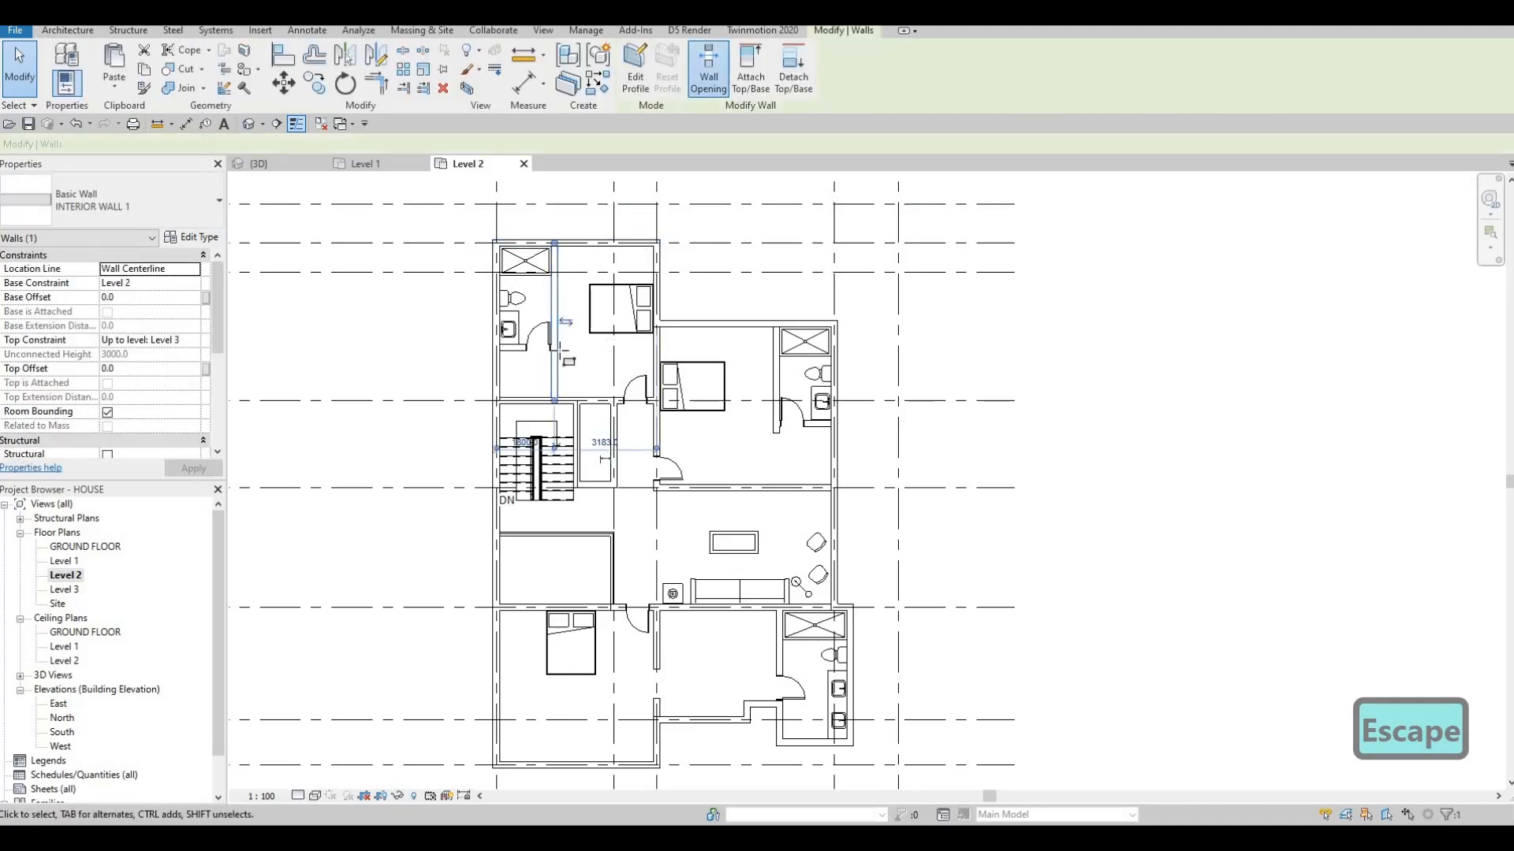
pyautogui.scroll(5, 562, 351)
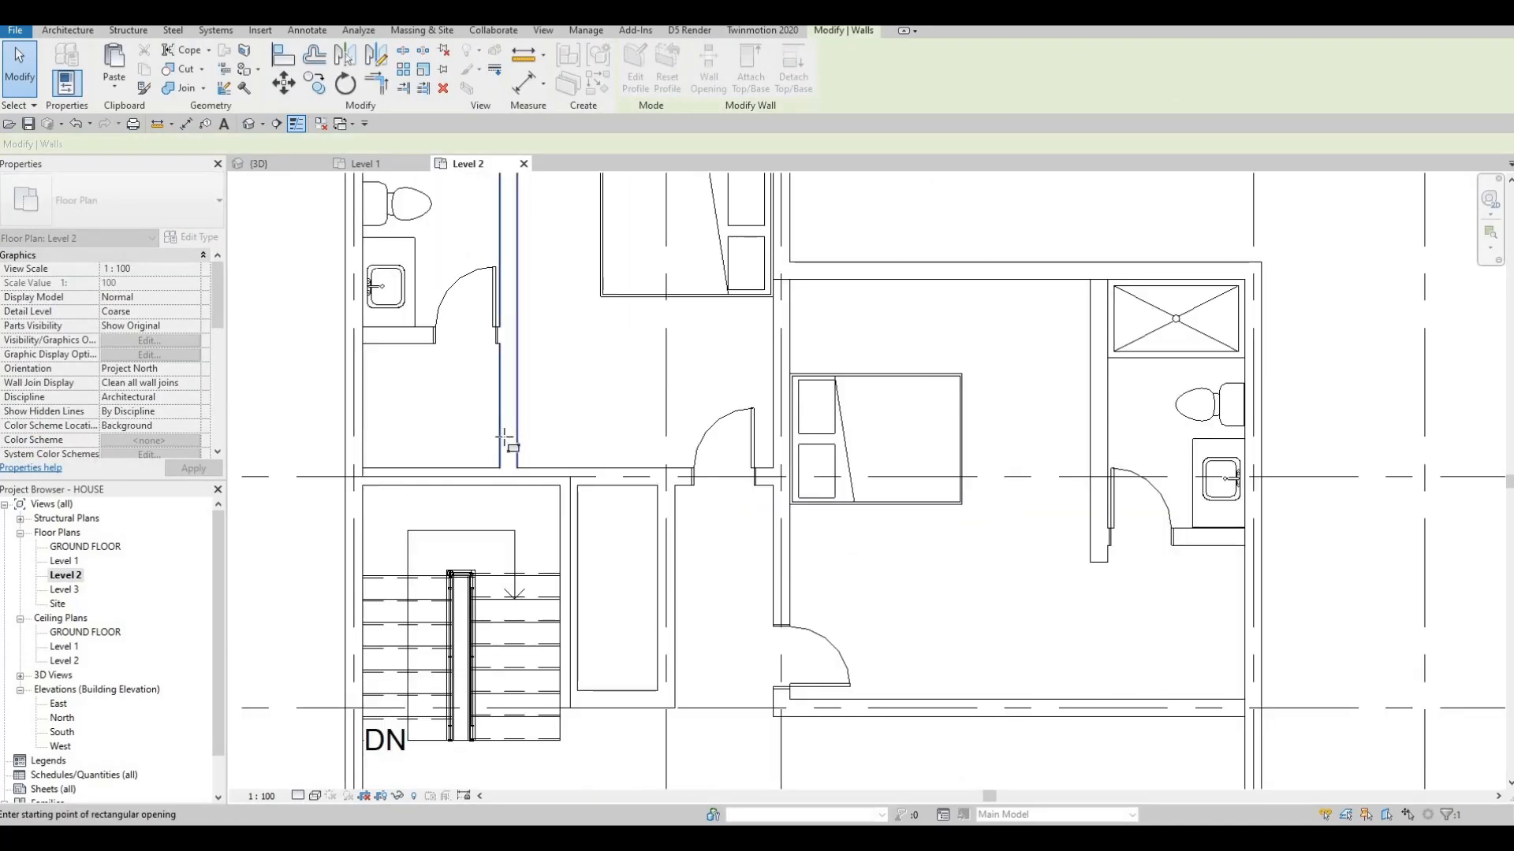
pyautogui.click(509, 368)
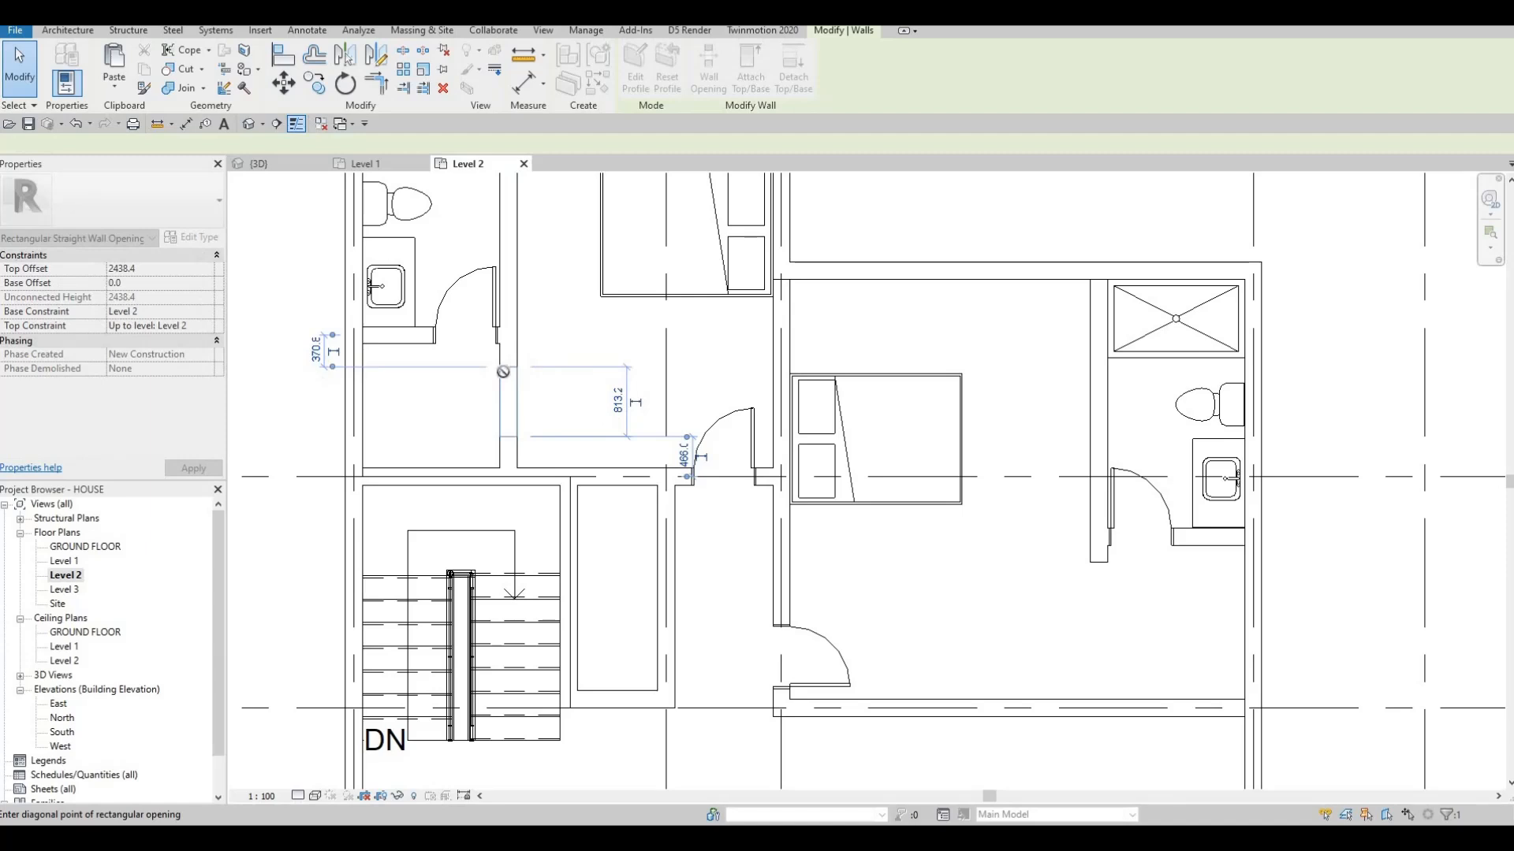
pyautogui.scroll(-5, 503, 371)
pyautogui.press('Escape')
pyautogui.press('Escape')
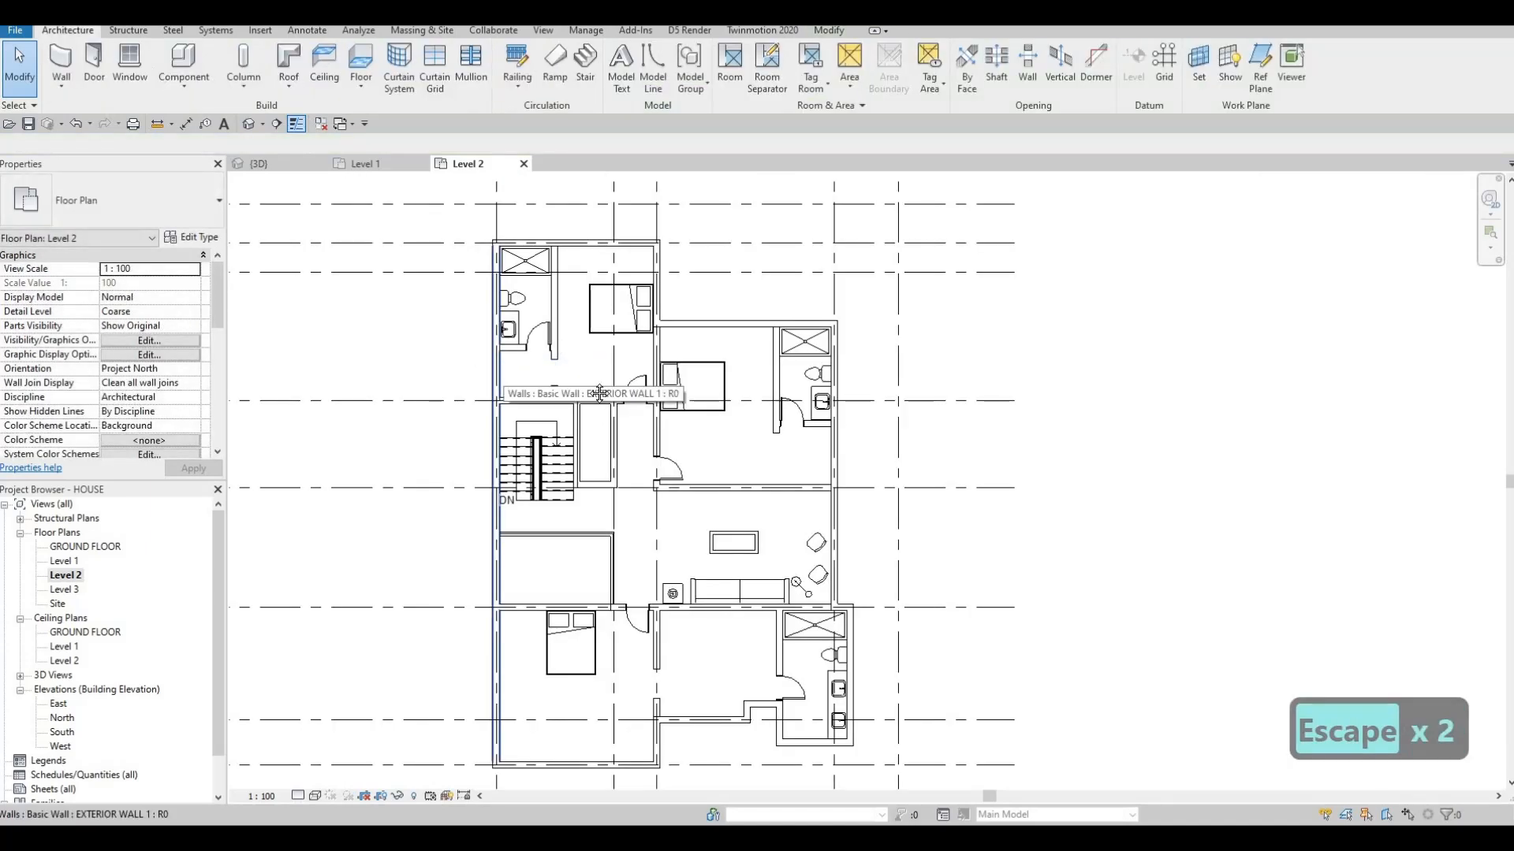
pyautogui.scroll(1, 503, 367)
pyautogui.moveTo(534, 341); pyautogui.dragTo(593, 402, button='middle')
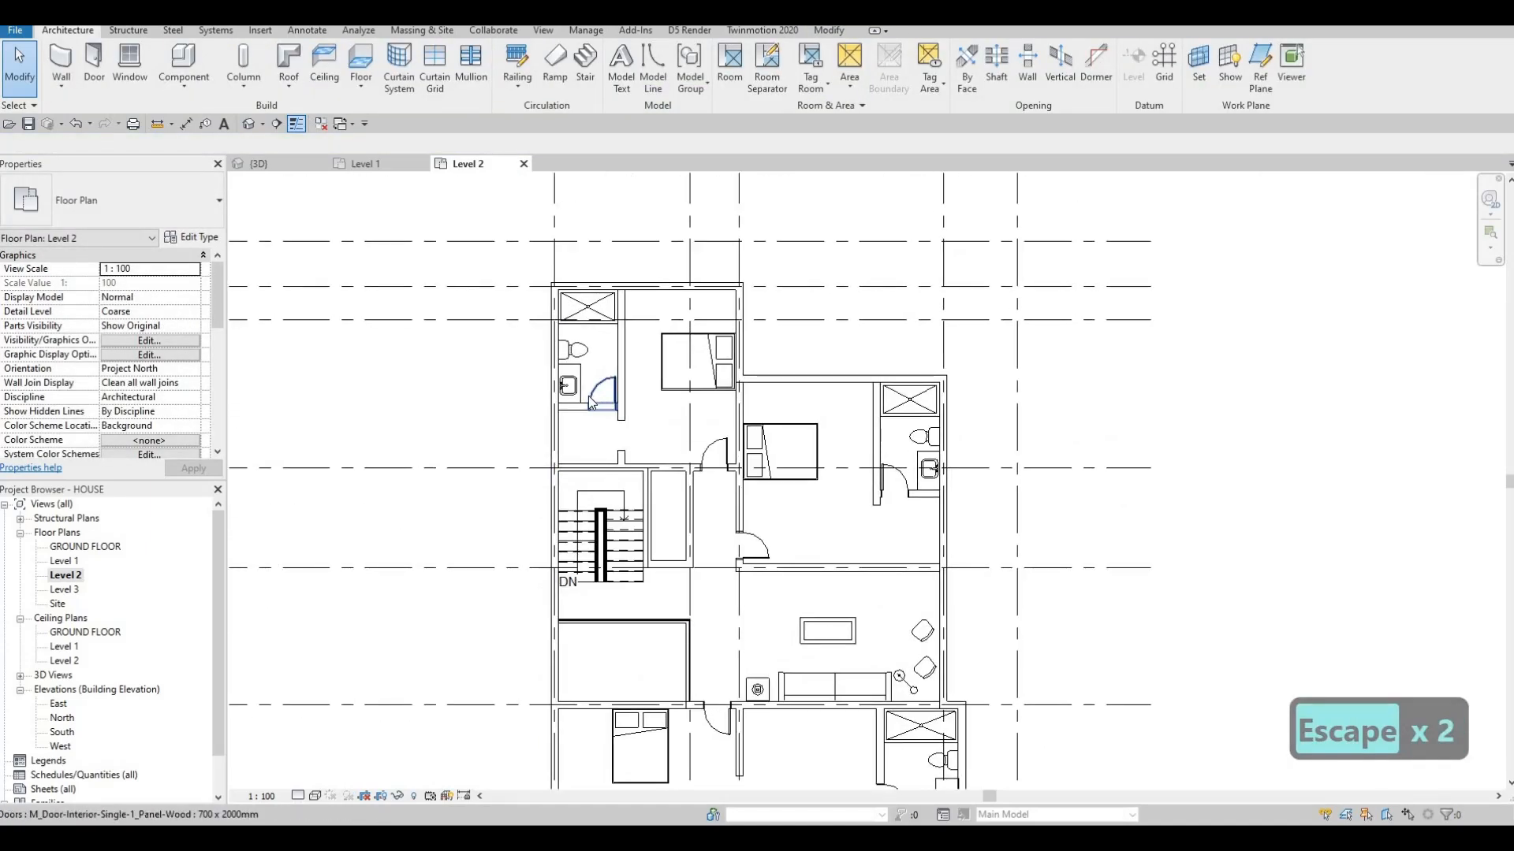
# - Nudge the toilet, washbasin, door and lower wall of the upper-left bathroom upward together, enlarging the dressing area below
pyautogui.scroll(3, 583, 407)
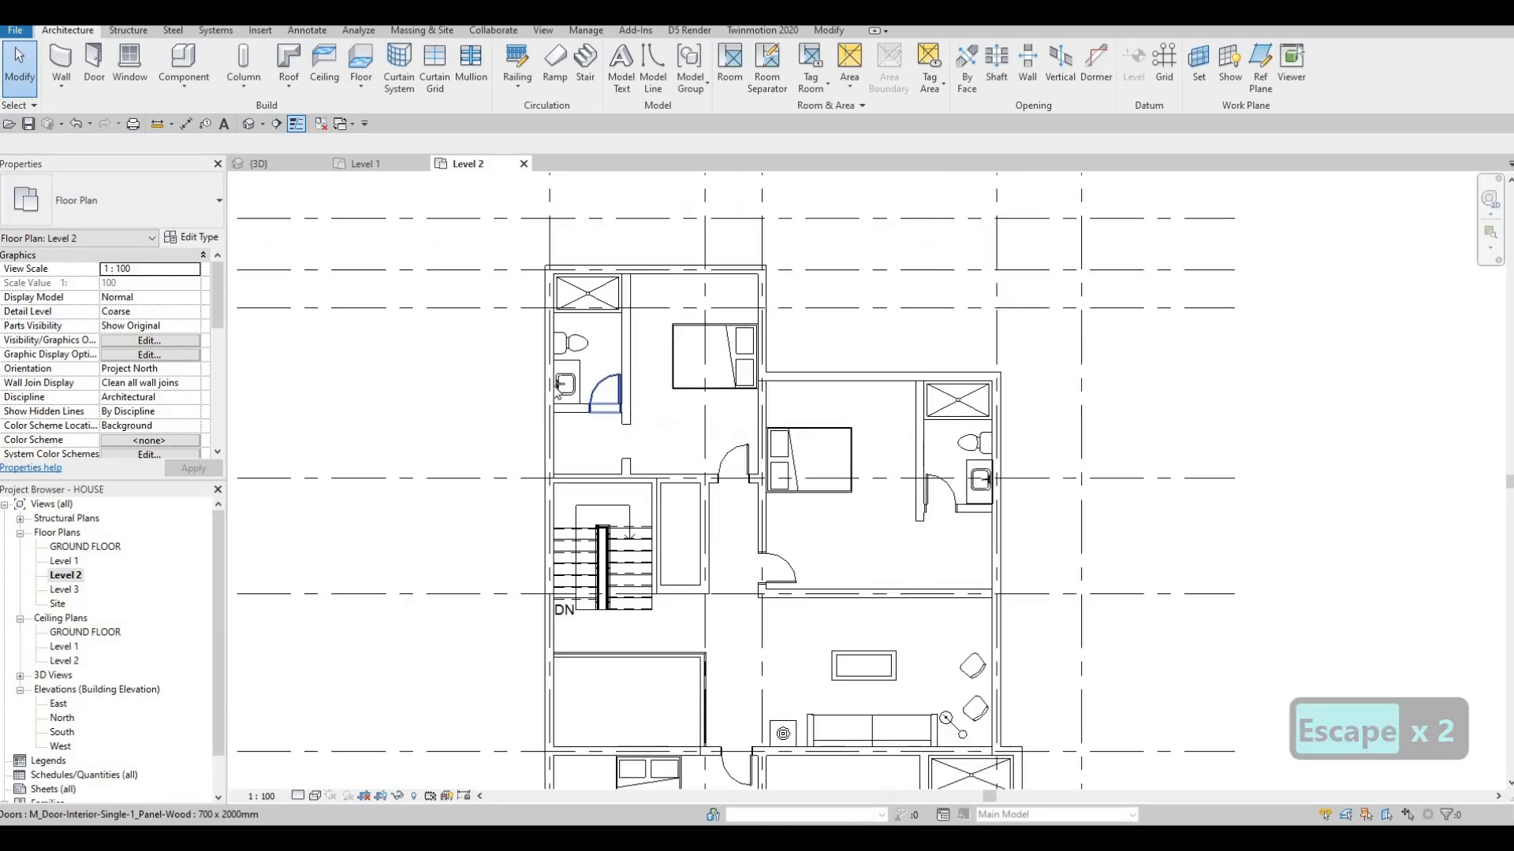
pyautogui.press('Escape')
pyautogui.press('Escape')
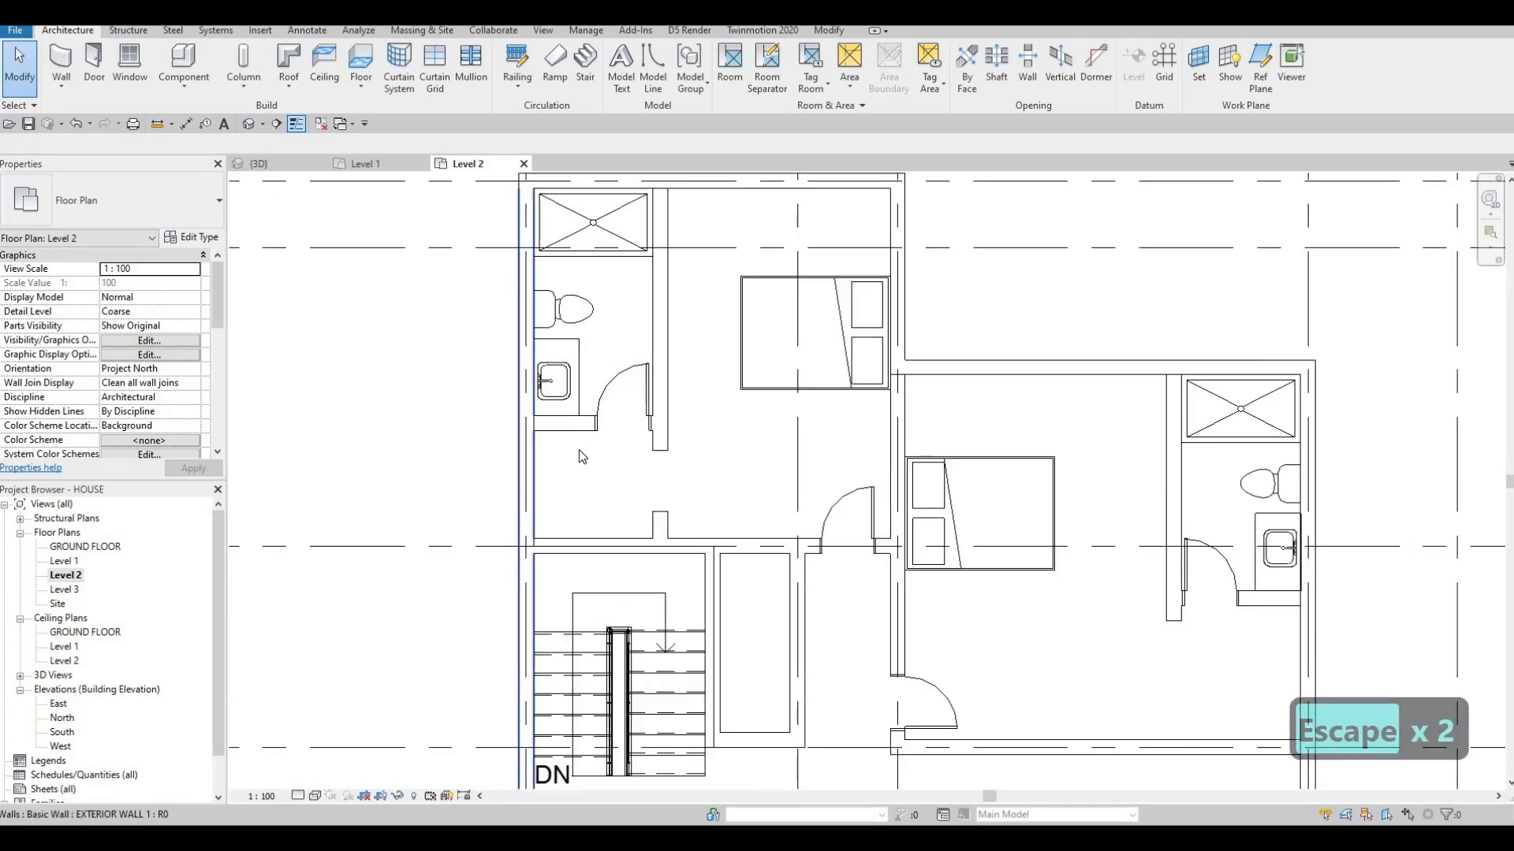
pyautogui.moveTo(489, 276); pyautogui.dragTo(676, 443)
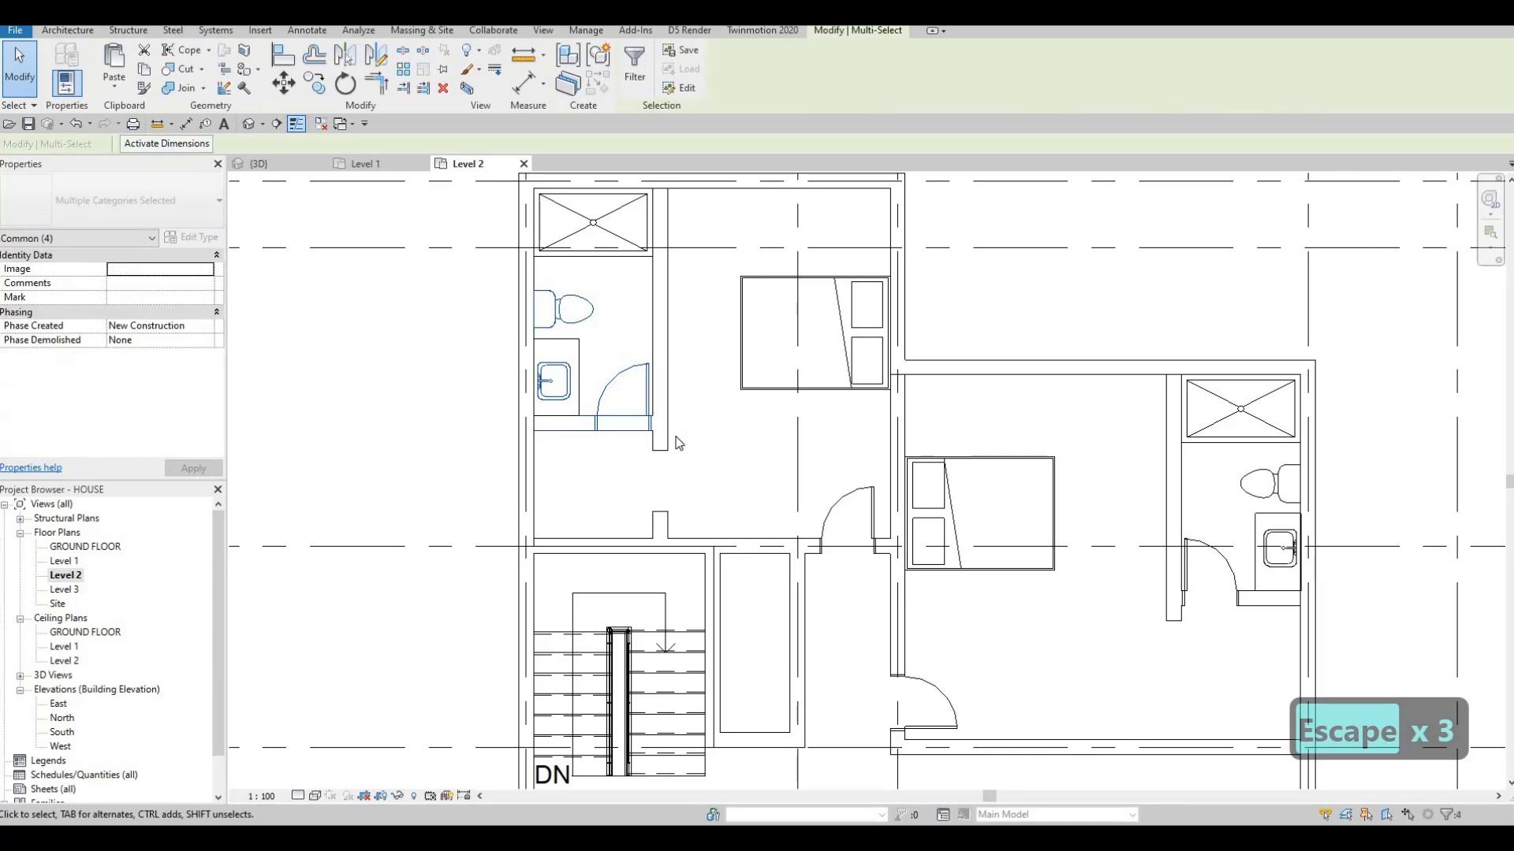
pyautogui.press('Up')
pyautogui.press('Up')
pyautogui.press('Up')
pyautogui.press('Up')
pyautogui.press('Up')
pyautogui.press('Up')
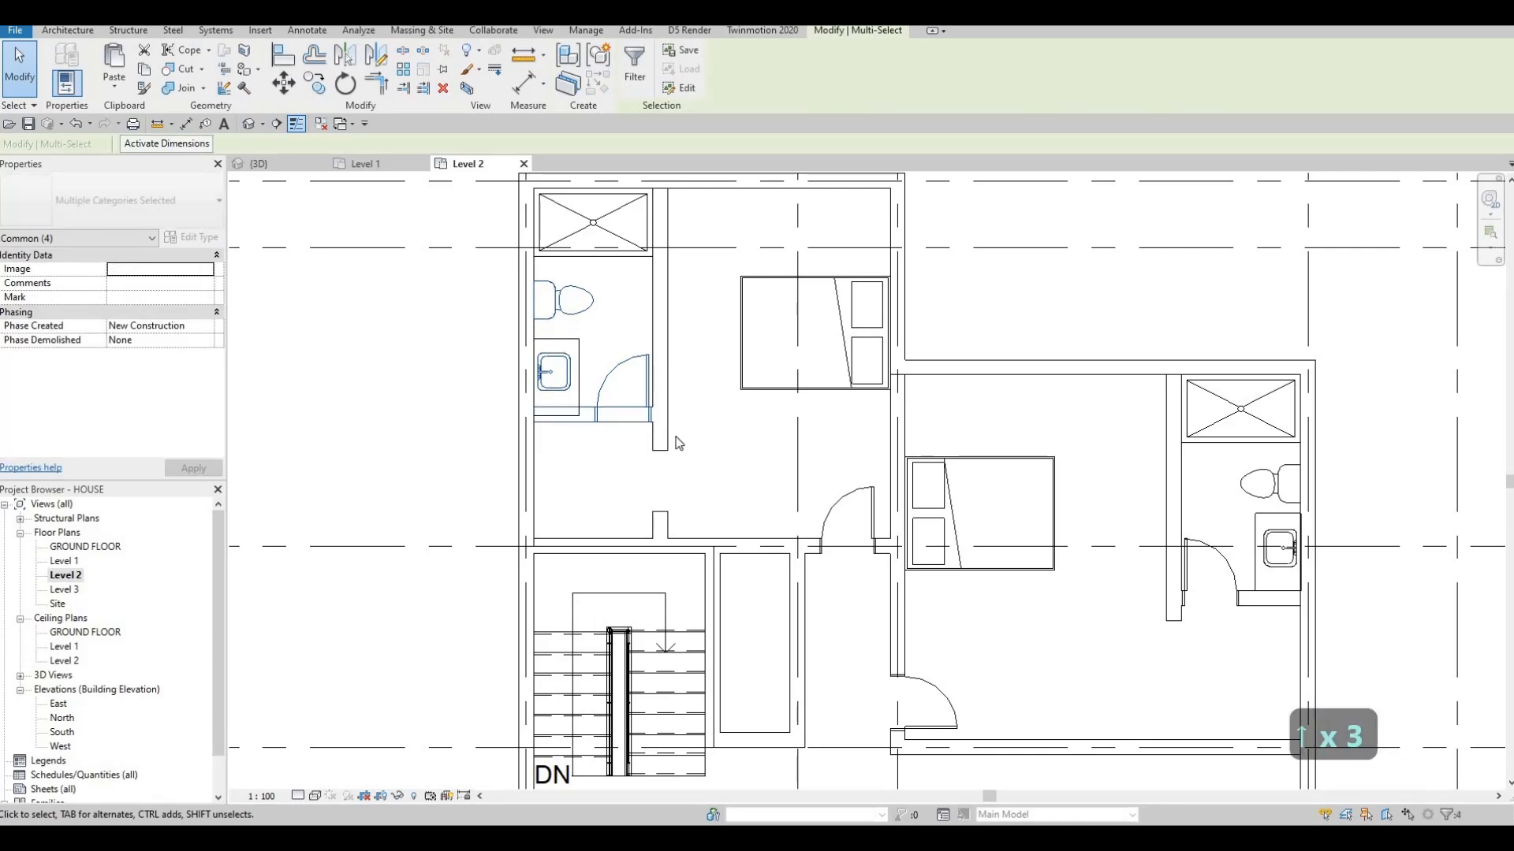
pyautogui.press('Escape')
pyautogui.press('Escape')
# - Nudge the washbasin countertop in the upper-left bathroom upward until it clears the moved wall
pyautogui.click(584, 365)
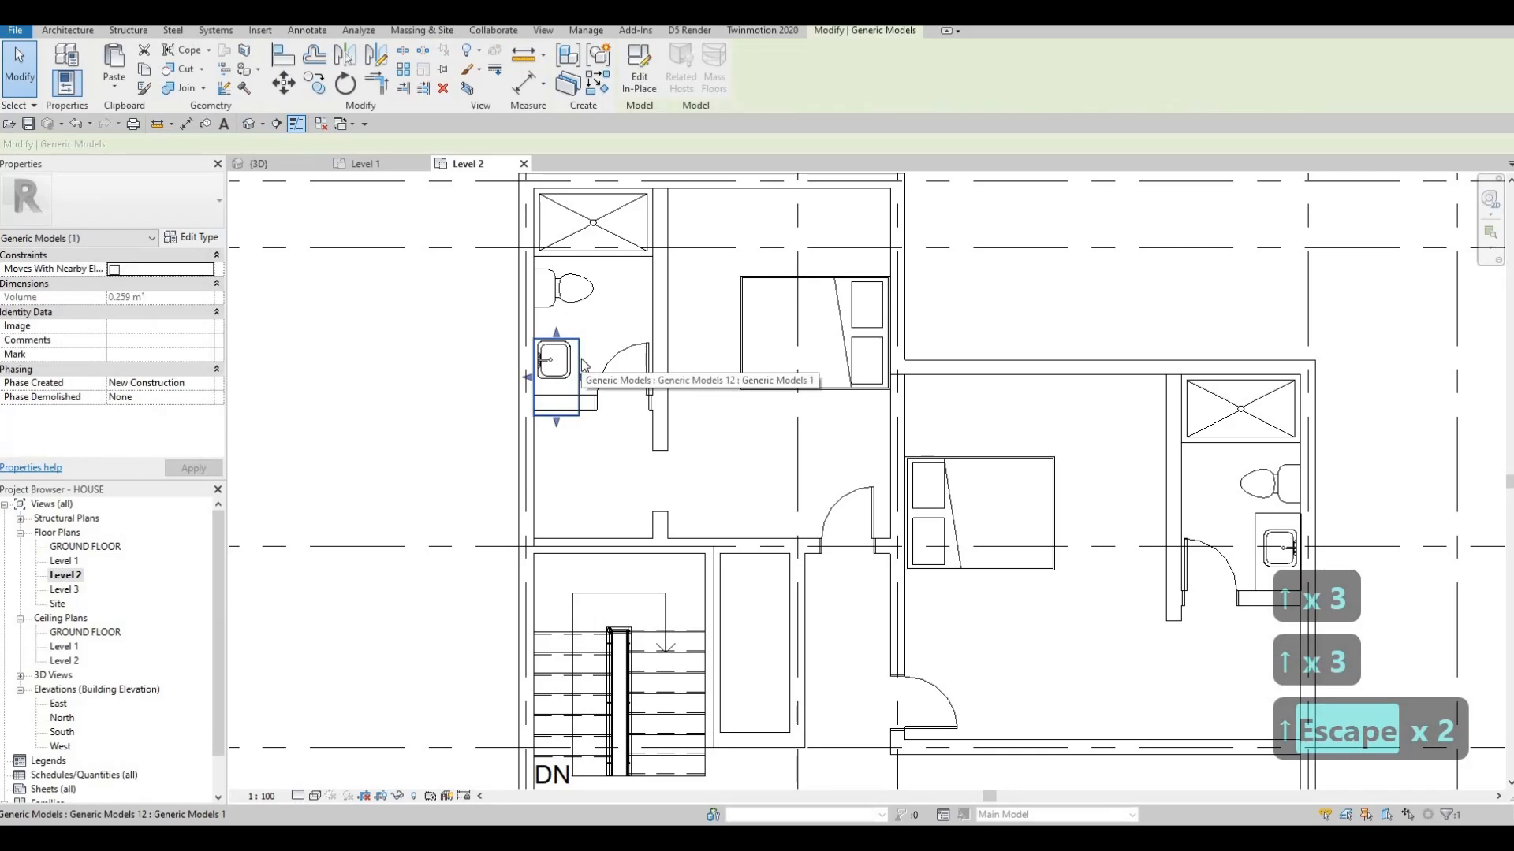
pyautogui.press('Up')
pyautogui.press('Up')
pyautogui.press('Up')
pyautogui.press('Up')
pyautogui.press('Up')
pyautogui.press('Up')
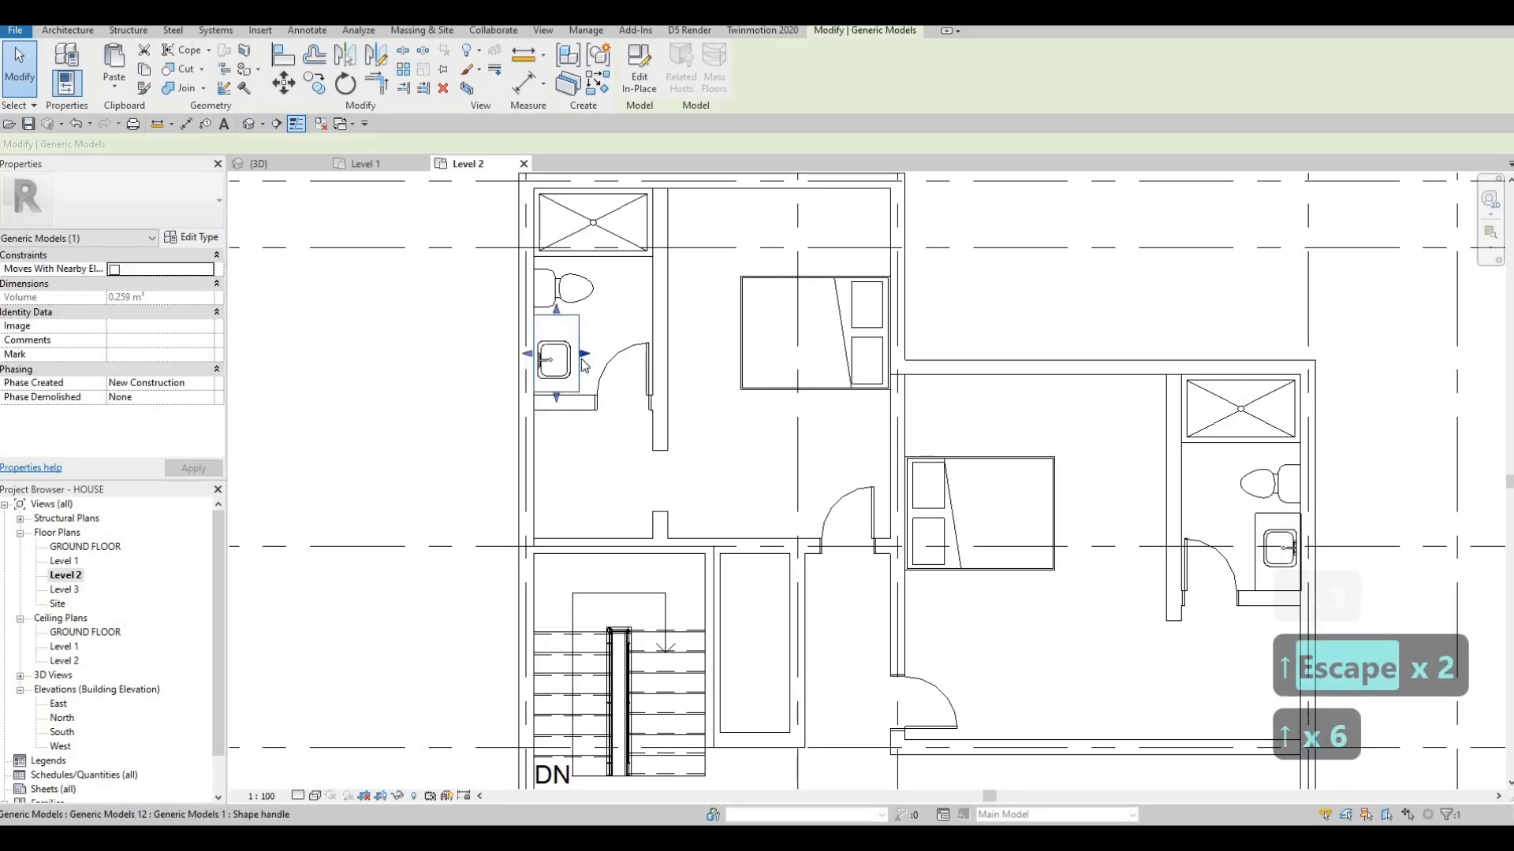
pyautogui.press('Up')
pyautogui.press('Up')
pyautogui.press('Down')
pyautogui.press('Down')
pyautogui.press('Up')
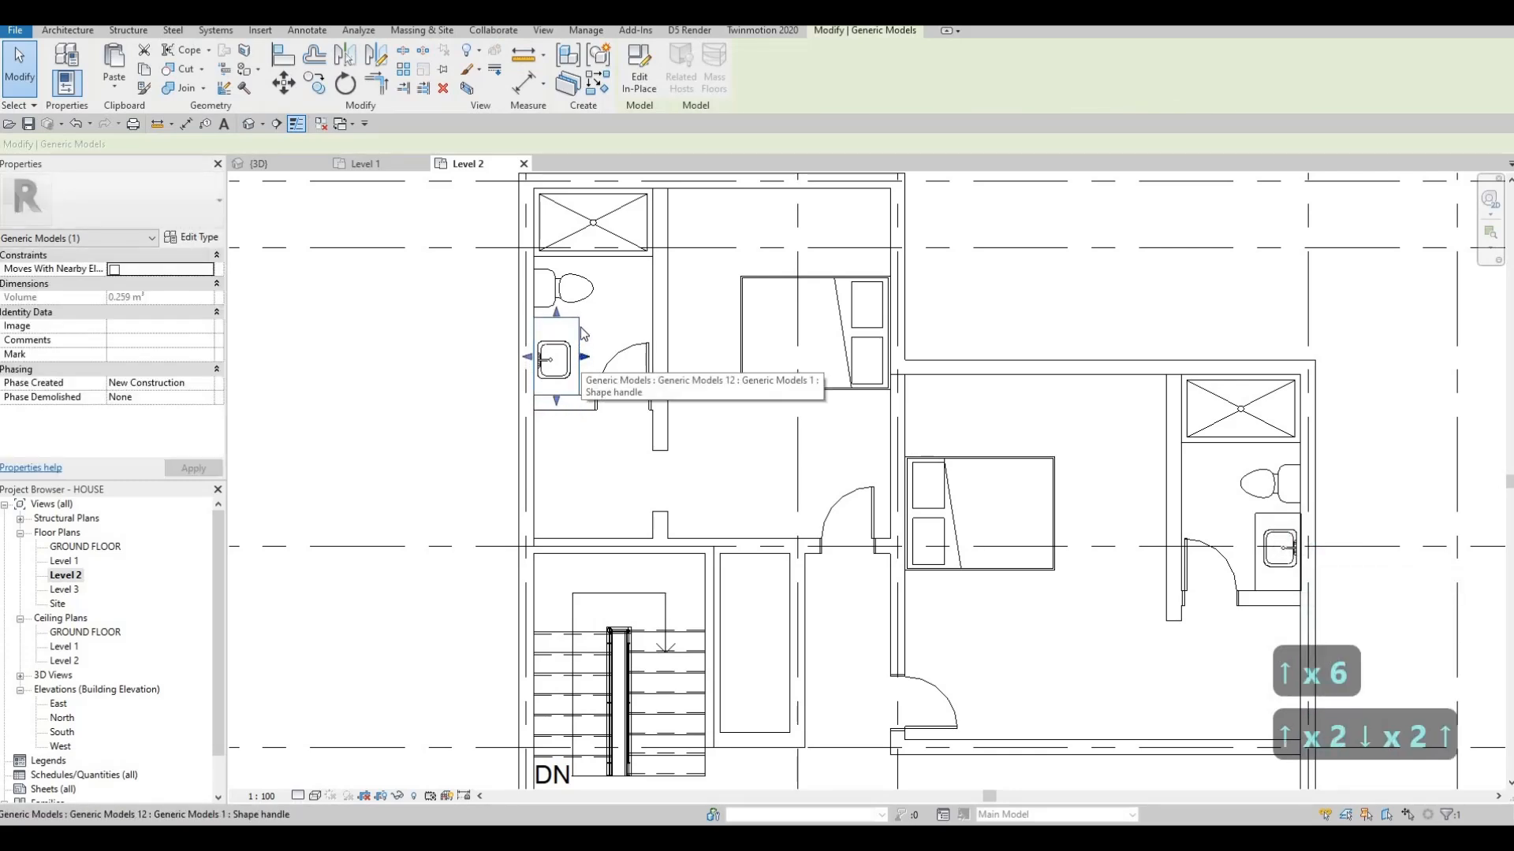
# - Shorten the washbasin countertop from its upper end to leave a gap below the toilet
pyautogui.press('Escape')
pyautogui.click(558, 319)
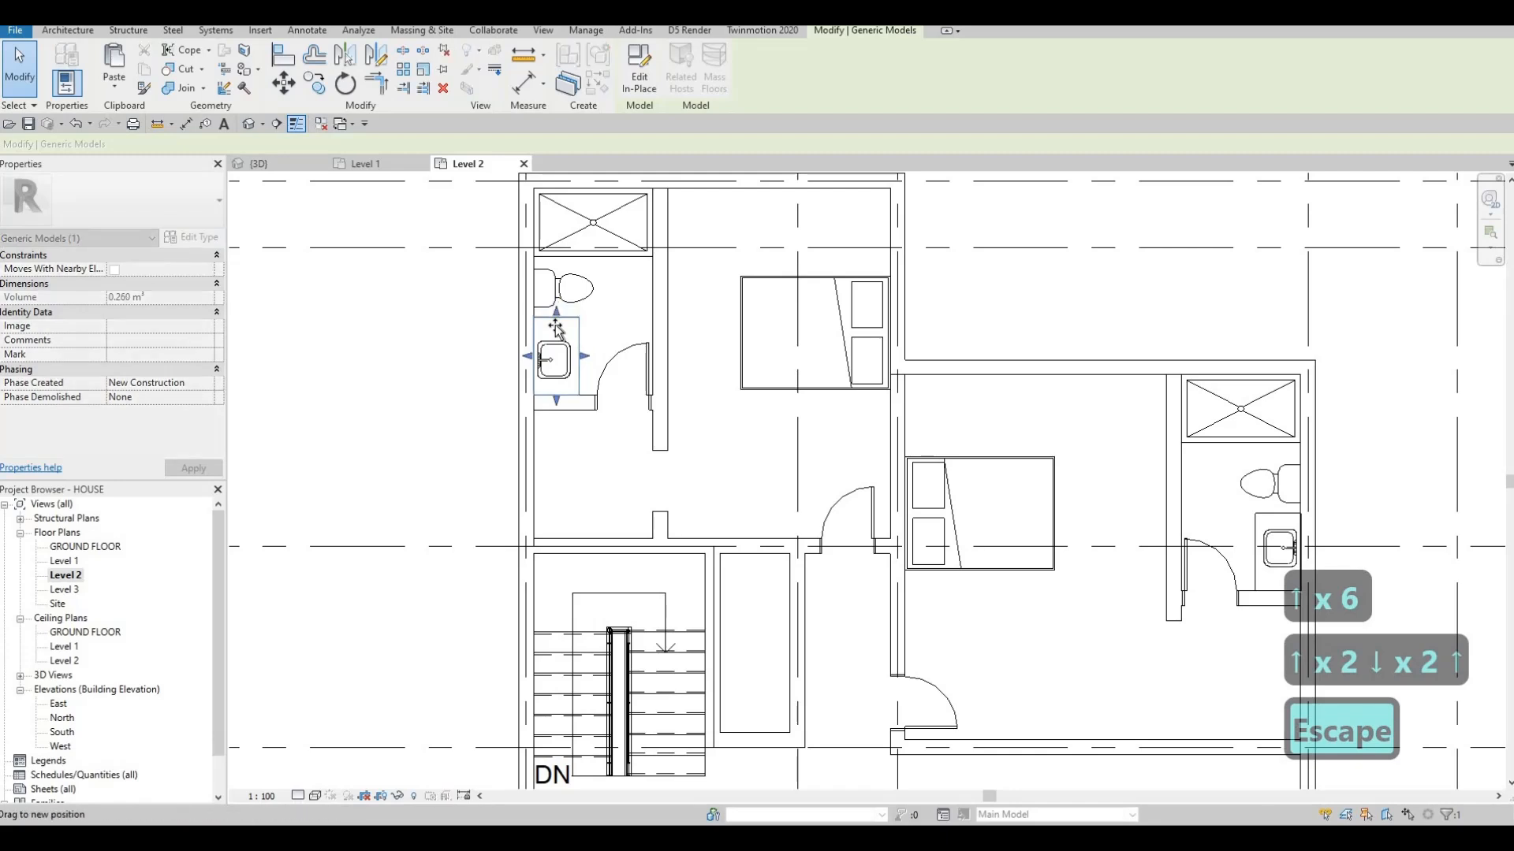
pyautogui.press('Escape')
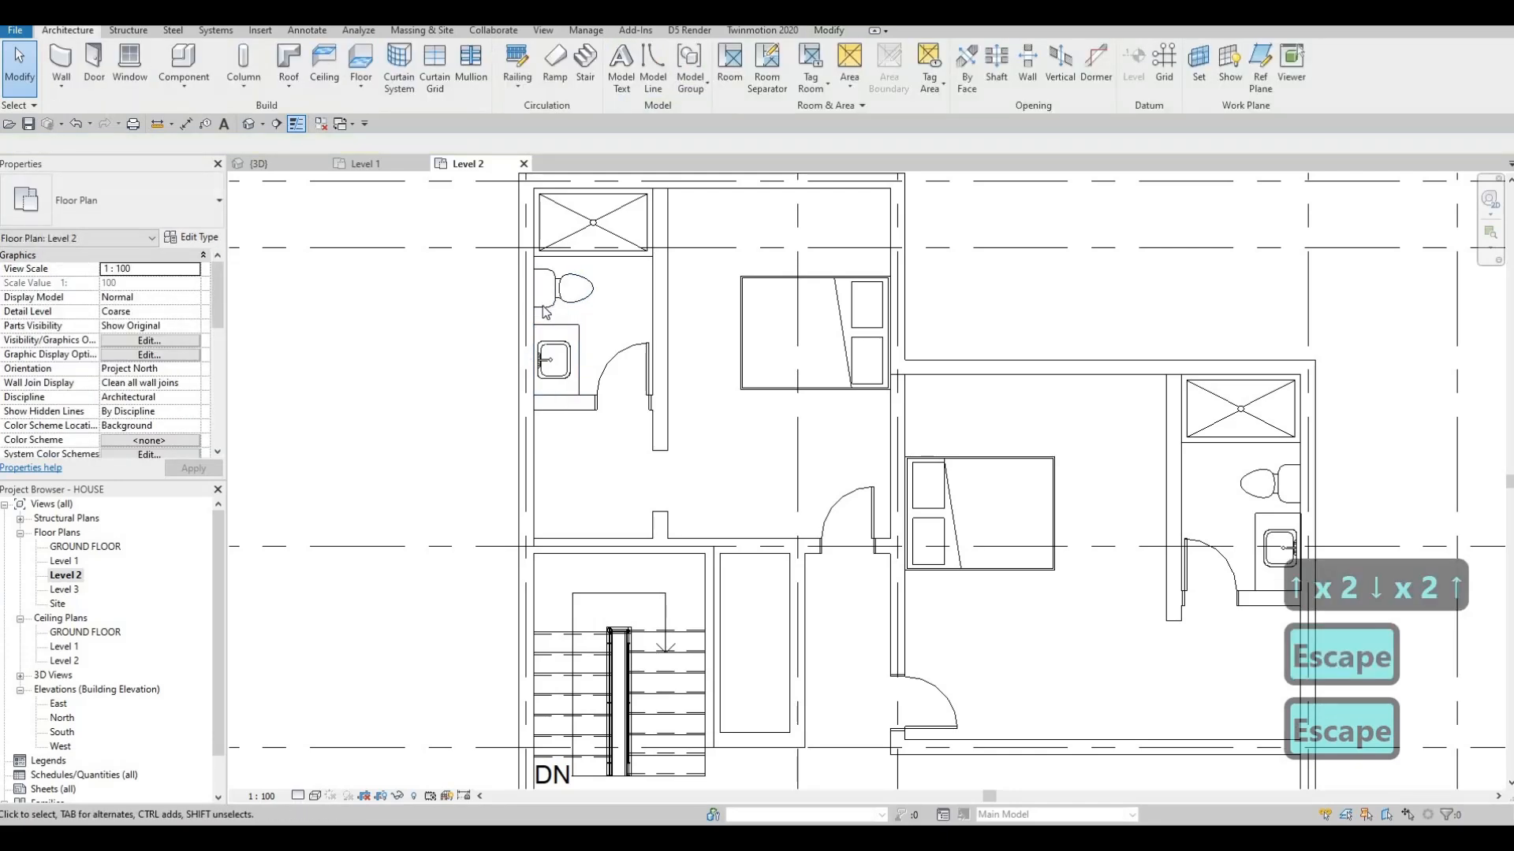
pyautogui.click(545, 311)
pyautogui.press('Up')
pyautogui.press('Down')
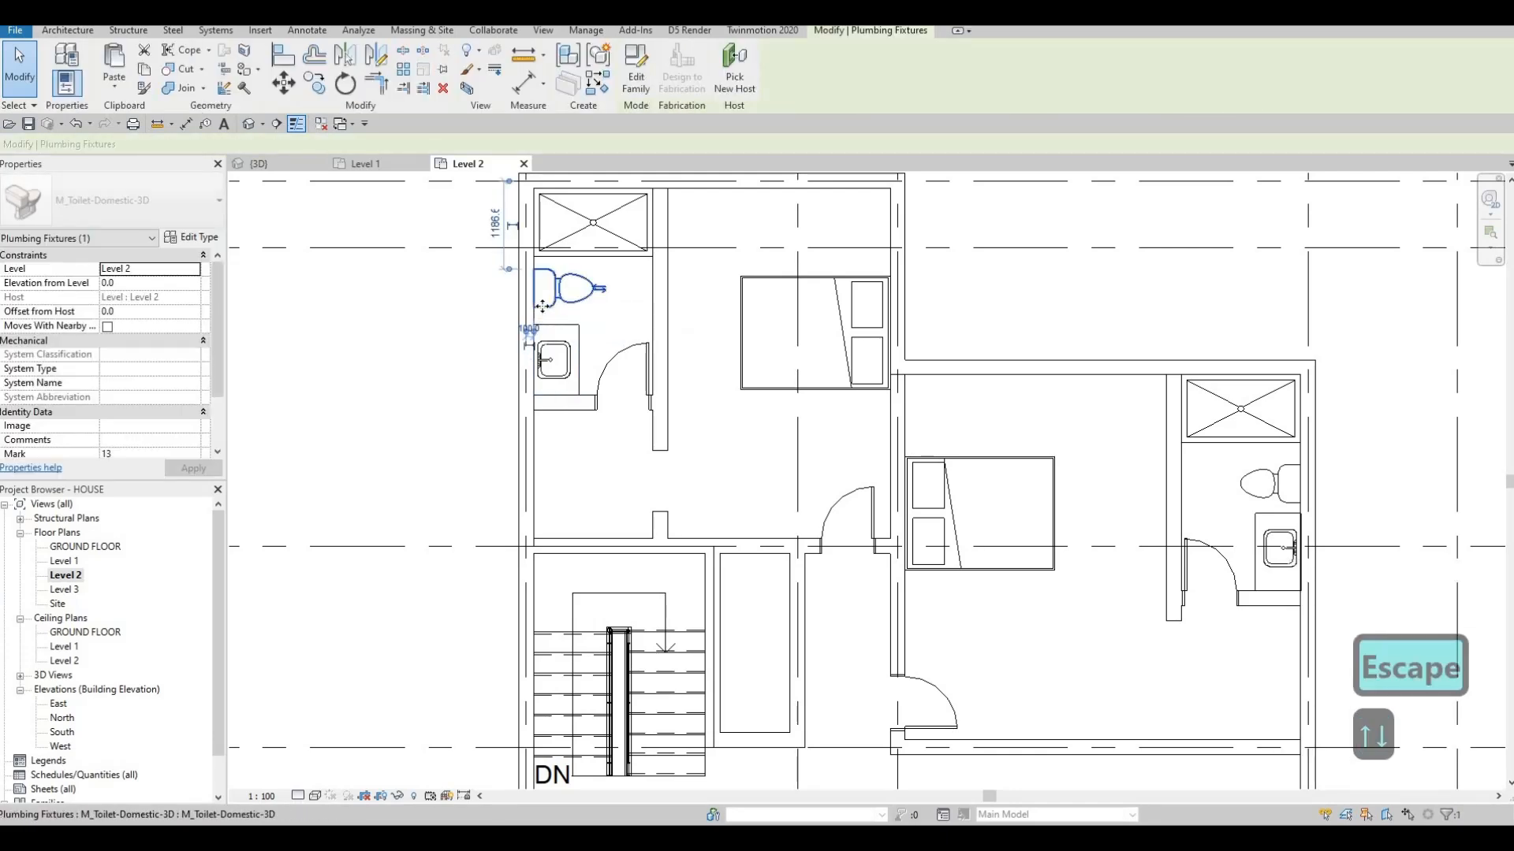
pyautogui.press('Escape')
pyautogui.press('Escape')
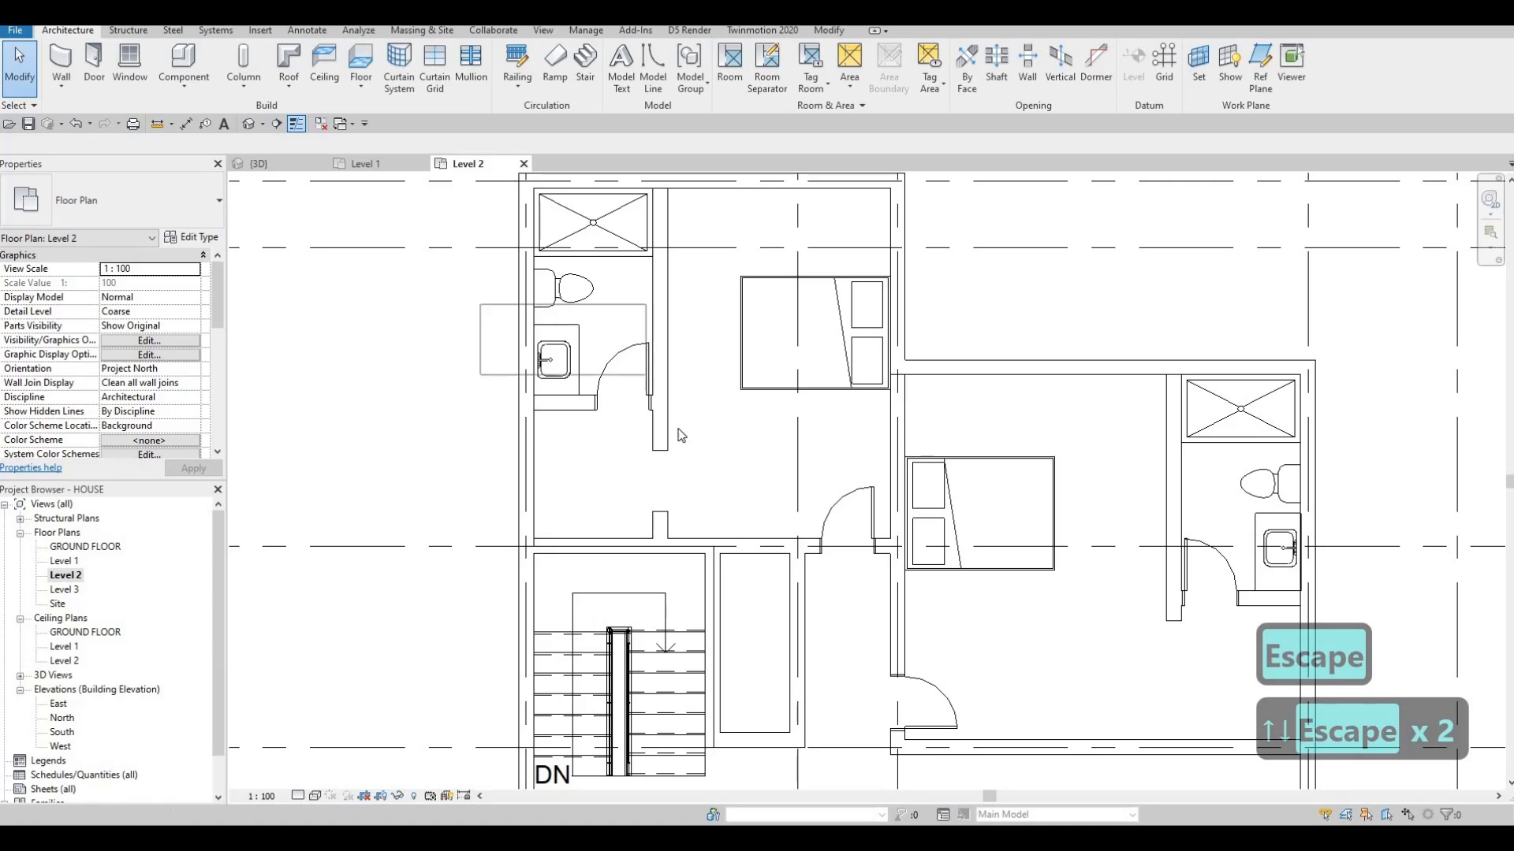
# - Nudge the countertop, washbasin, door and lower wall of the upper-left bathroom slightly further upward as a group
pyautogui.moveTo(681, 434); pyautogui.dragTo(680, 435)
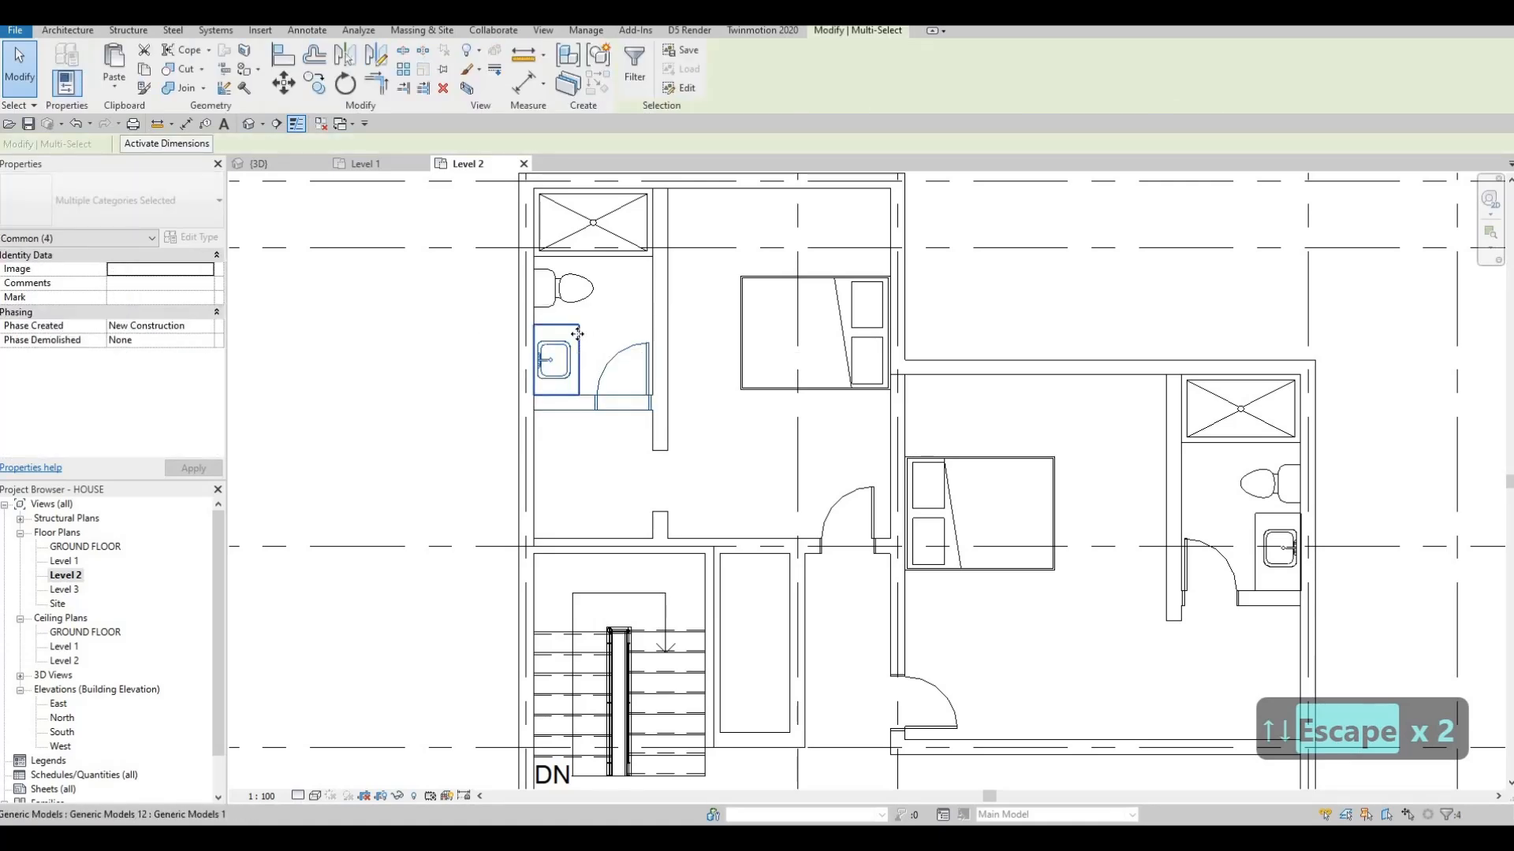
pyautogui.press('Up')
pyautogui.press('Up')
pyautogui.press('Escape')
pyautogui.press('Escape')
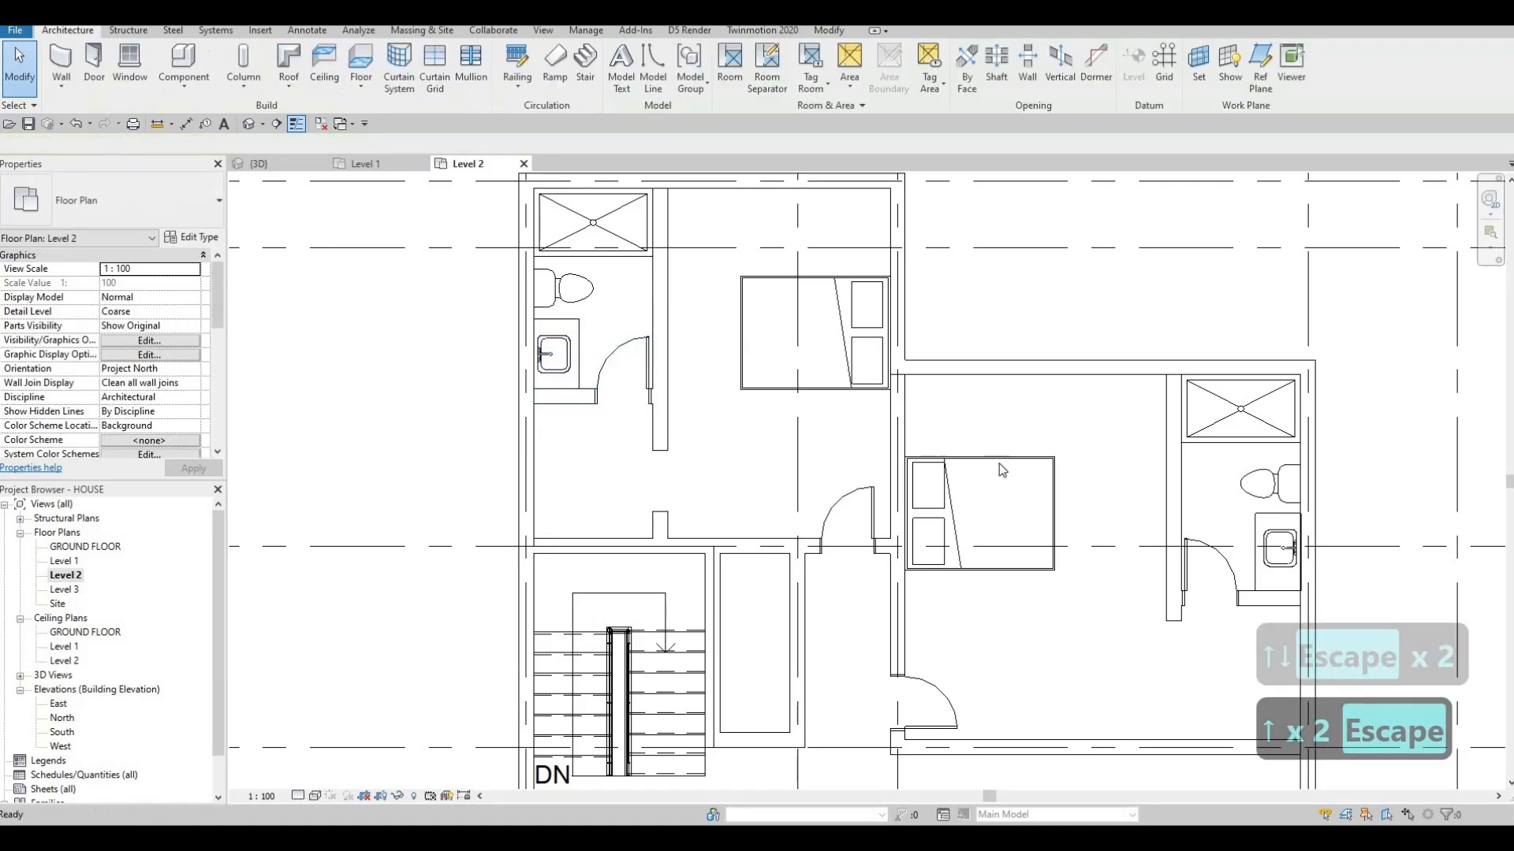
# - Extend the interior wall beside the right-hand bathroom down to the bedroom's lower wall, closing off the dressing area
pyautogui.scroll(-1, 1000, 462)
pyautogui.moveTo(999, 429); pyautogui.dragTo(895, 399, button='middle')
pyautogui.moveTo(1097, 446); pyautogui.dragTo(967, 373, button='middle')
pyautogui.scroll(3, 920, 471)
pyautogui.moveTo(920, 470)
pyautogui.mouseDown(button='middle')
pyautogui.moveTo(889, 511)
pyautogui.moveTo(935, 447)
pyautogui.mouseUp(button='middle')
pyautogui.scroll(-2, 936, 448)
pyautogui.scroll(-1, 932, 465)
pyautogui.scroll(1, 931, 467)
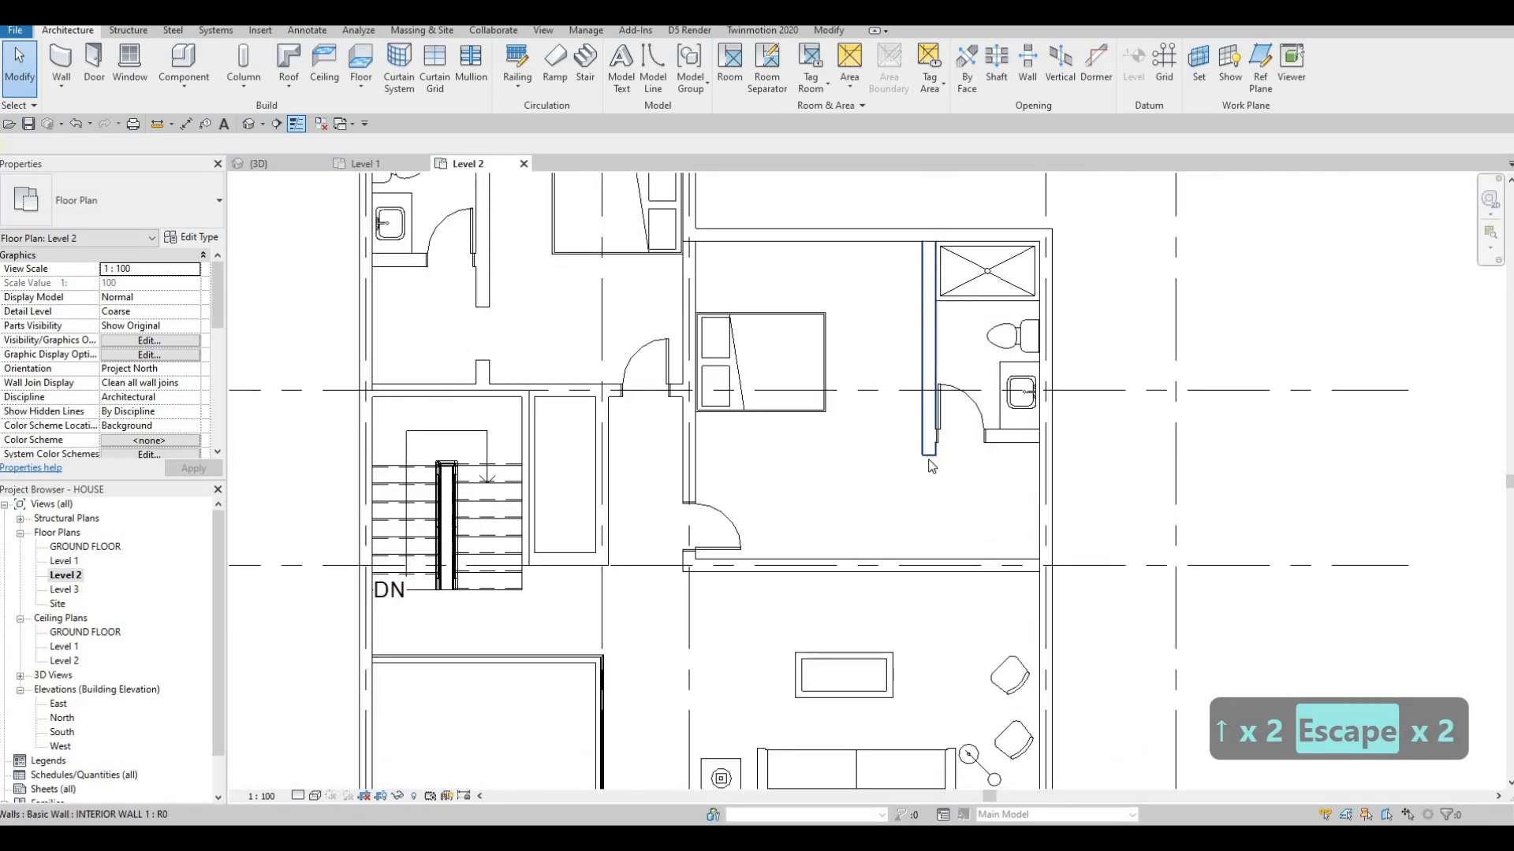
pyautogui.click(930, 453)
pyautogui.moveTo(930, 455); pyautogui.dragTo(937, 556)
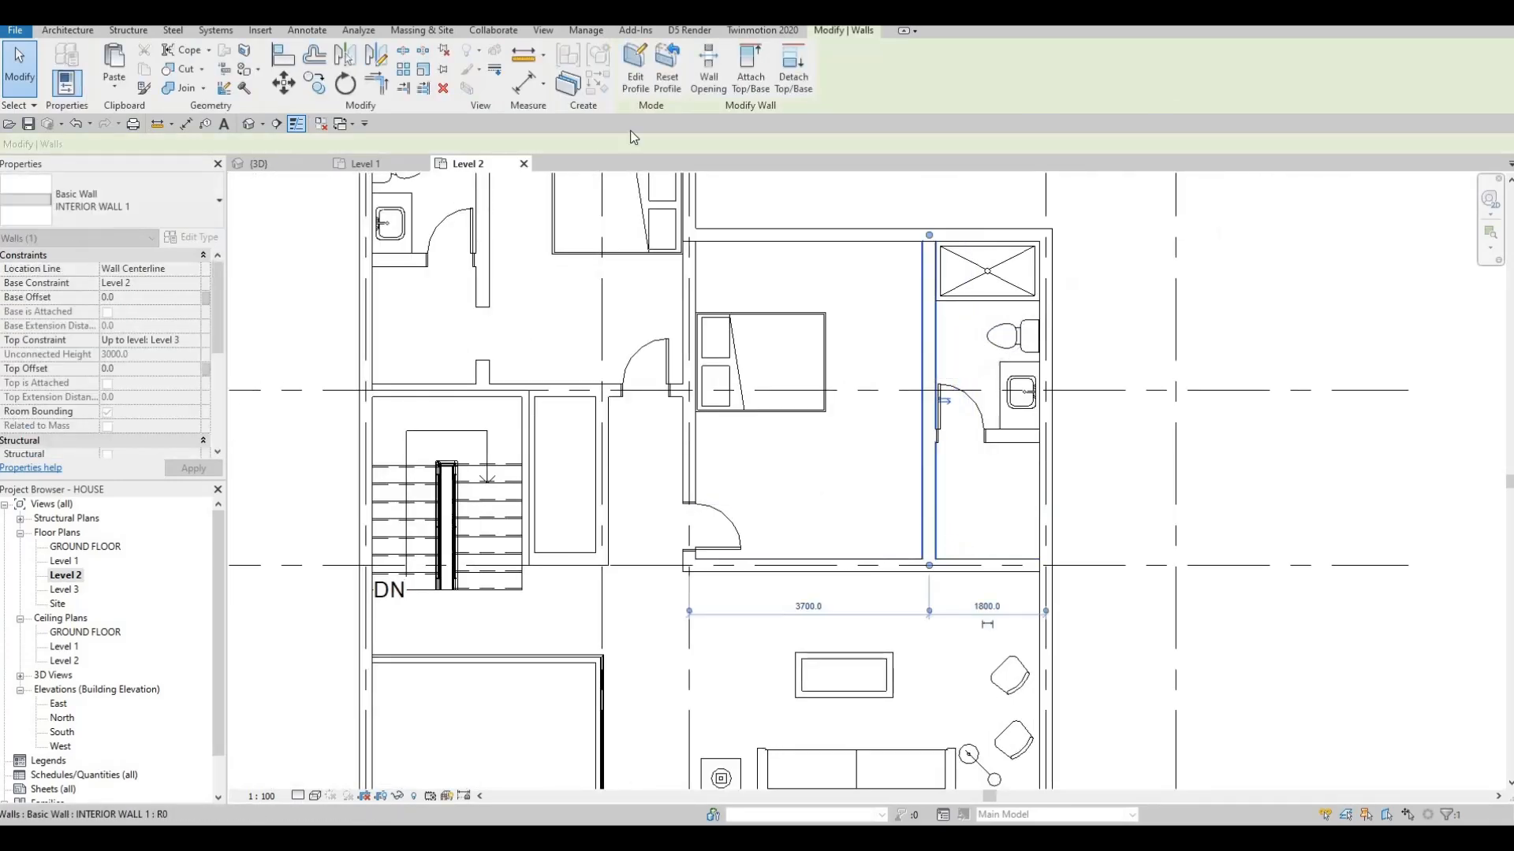
# - Cut a rectangular wall opening near the lower end of the extended wall beside the right-hand bathroom
pyautogui.click(709, 76)
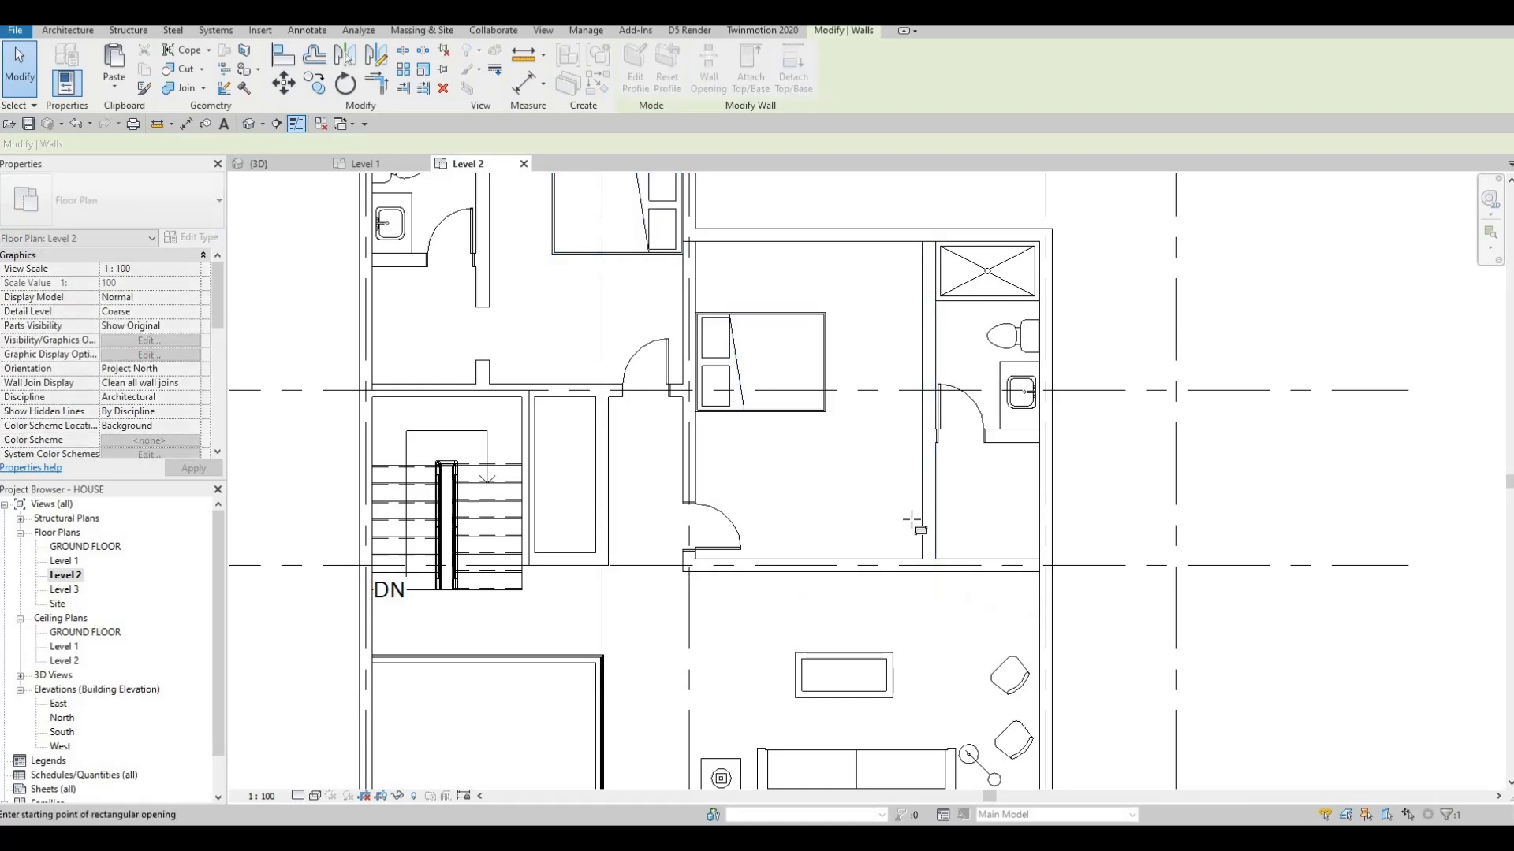
pyautogui.scroll(2, 918, 501)
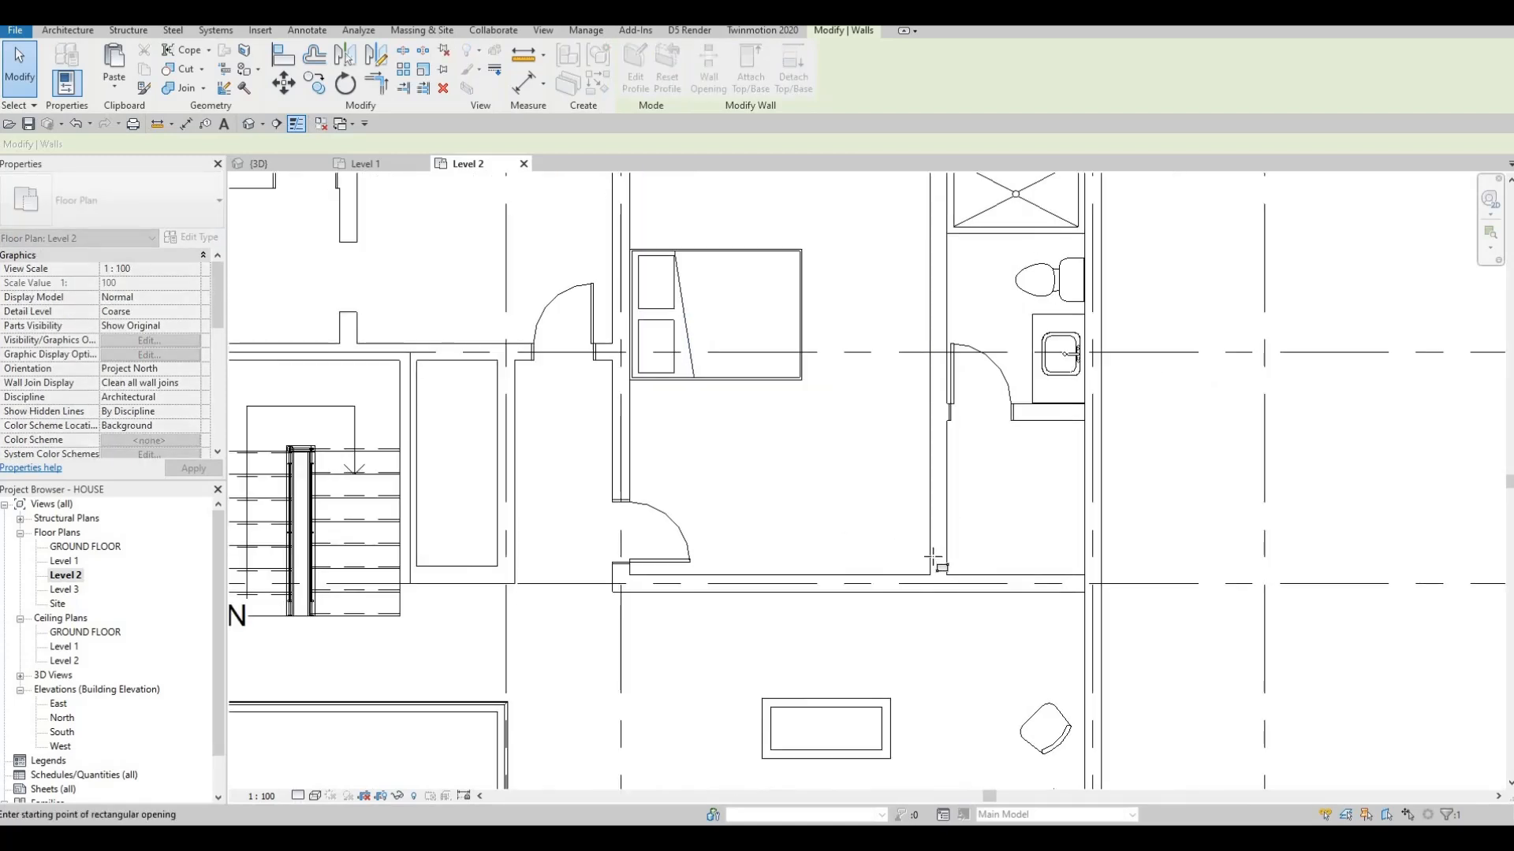
pyautogui.click(946, 504)
pyautogui.scroll(-1, 898, 504)
pyautogui.press('Escape')
pyautogui.press('Escape')
pyautogui.press('Escape')
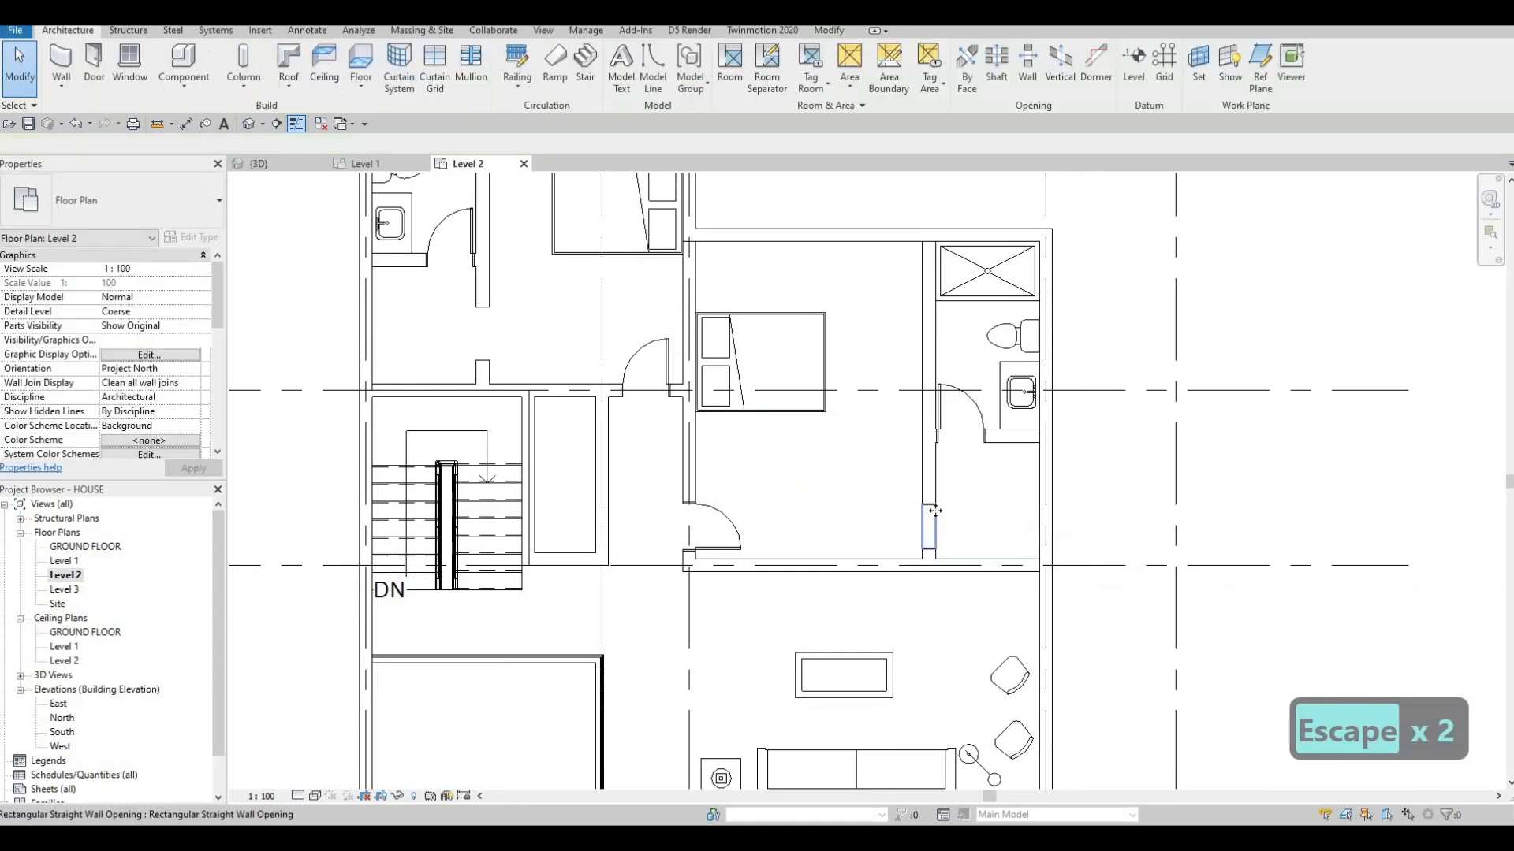
# - Stretch both ends of the right-hand dressing area's opening upward so it sits just below the bathroom door, about 600 mm wide
pyautogui.click(933, 541)
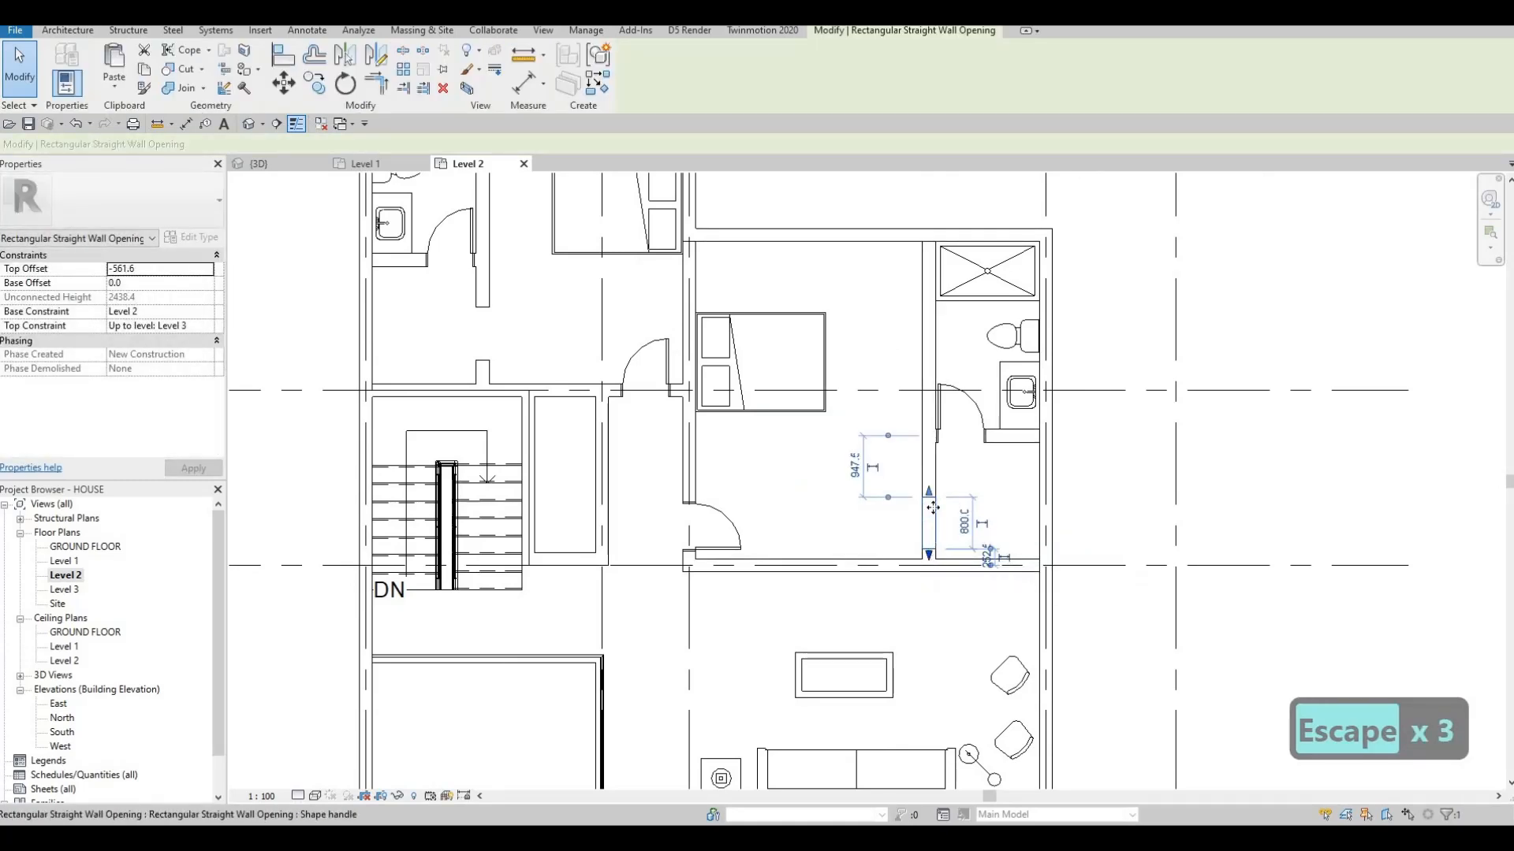
pyautogui.moveTo(930, 464); pyautogui.dragTo(932, 454)
pyautogui.moveTo(930, 554); pyautogui.dragTo(933, 491)
pyautogui.press('Escape')
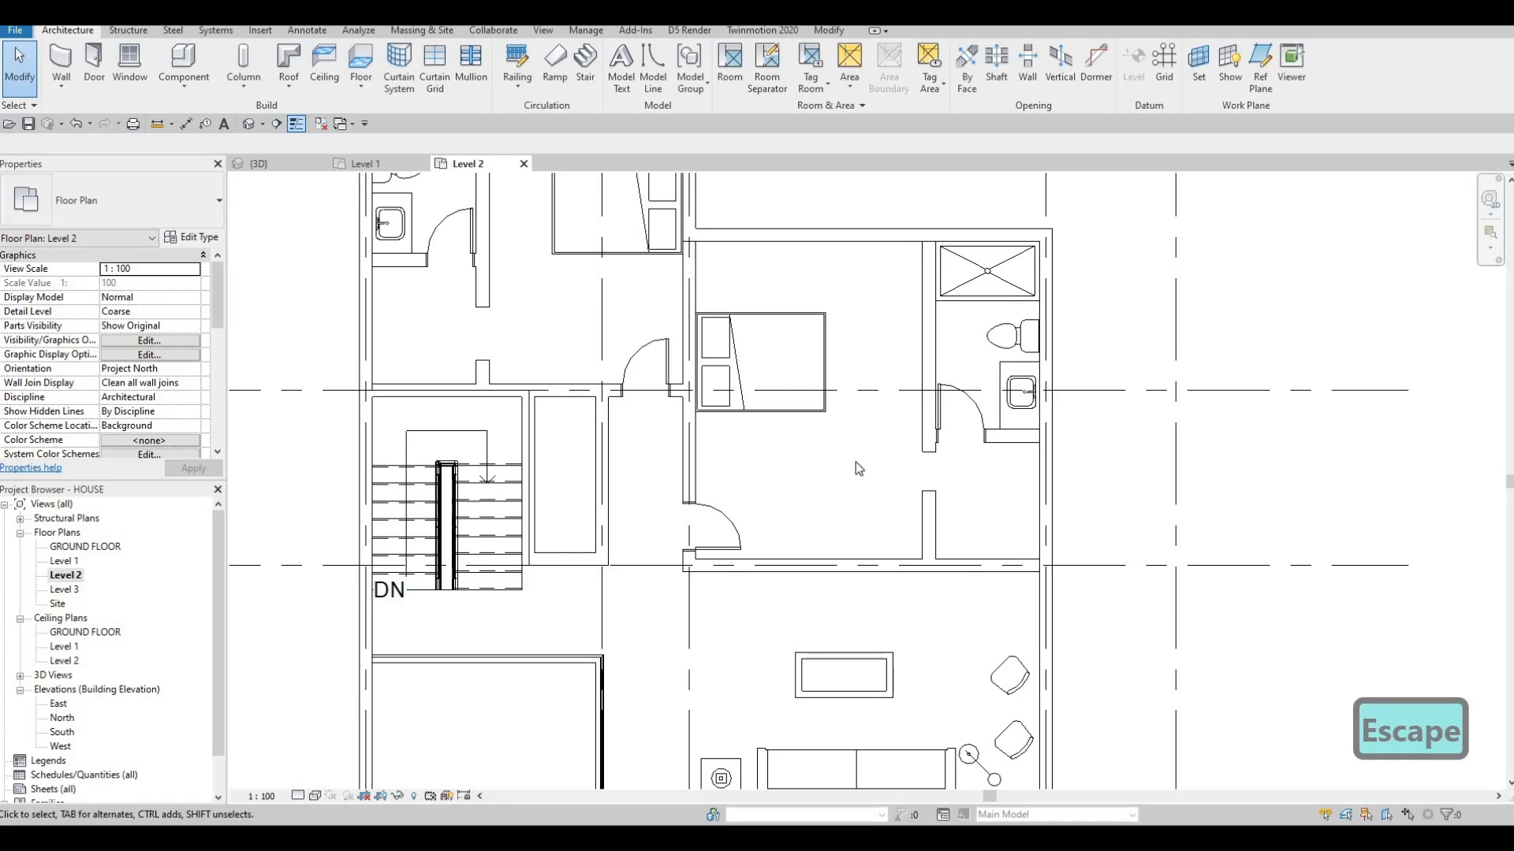
pyautogui.scroll(-2, 979, 482)
pyautogui.press('Escape')
pyautogui.press('Escape')
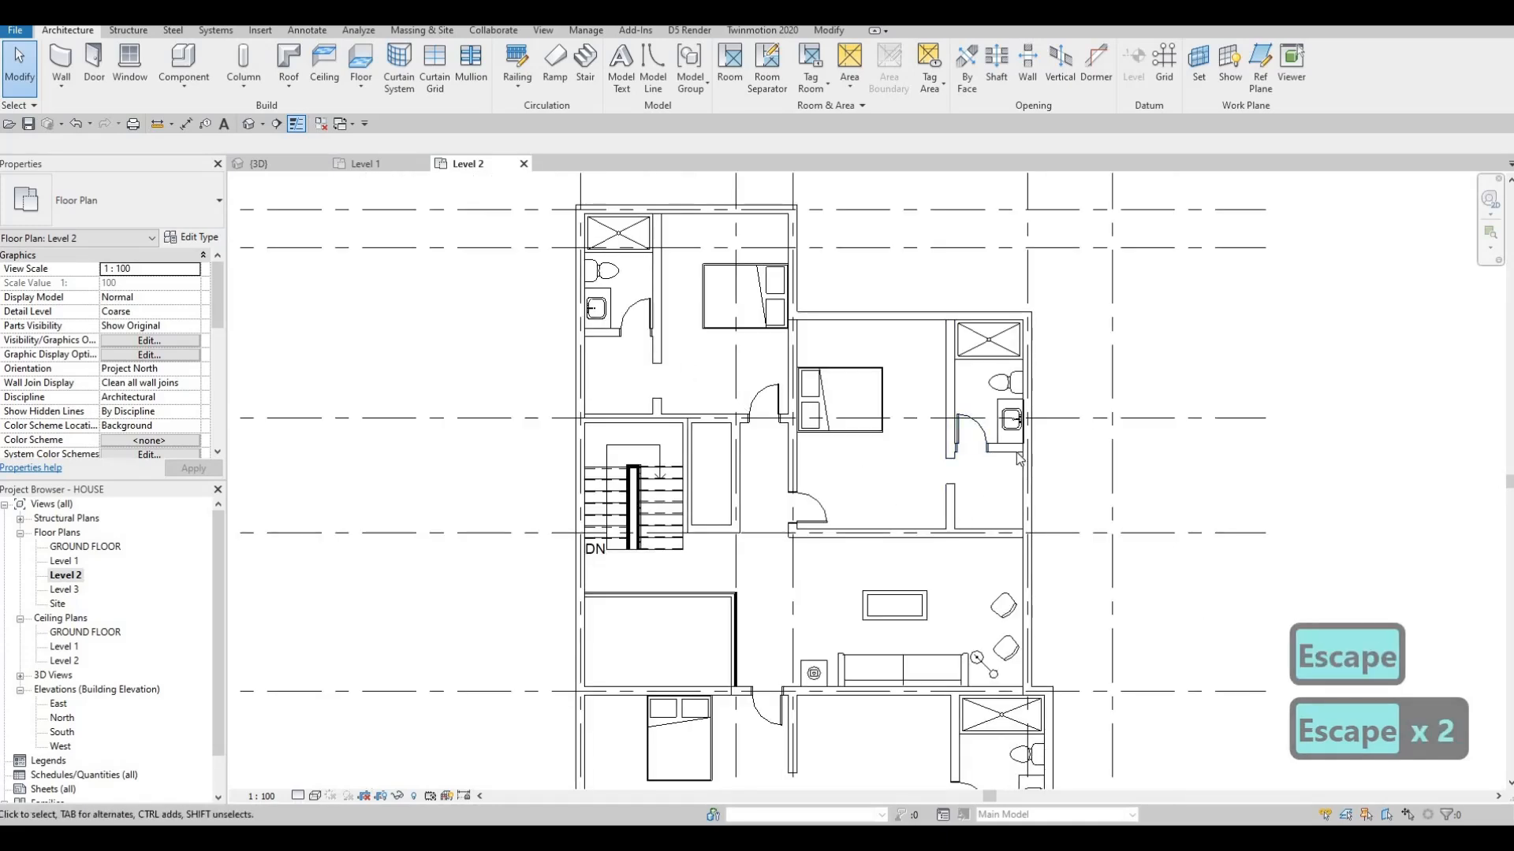
# - Shift the upper-left dressing area's wall opening up towards the bathroom door and set its width to 700 mm
pyautogui.scroll(2, 659, 374)
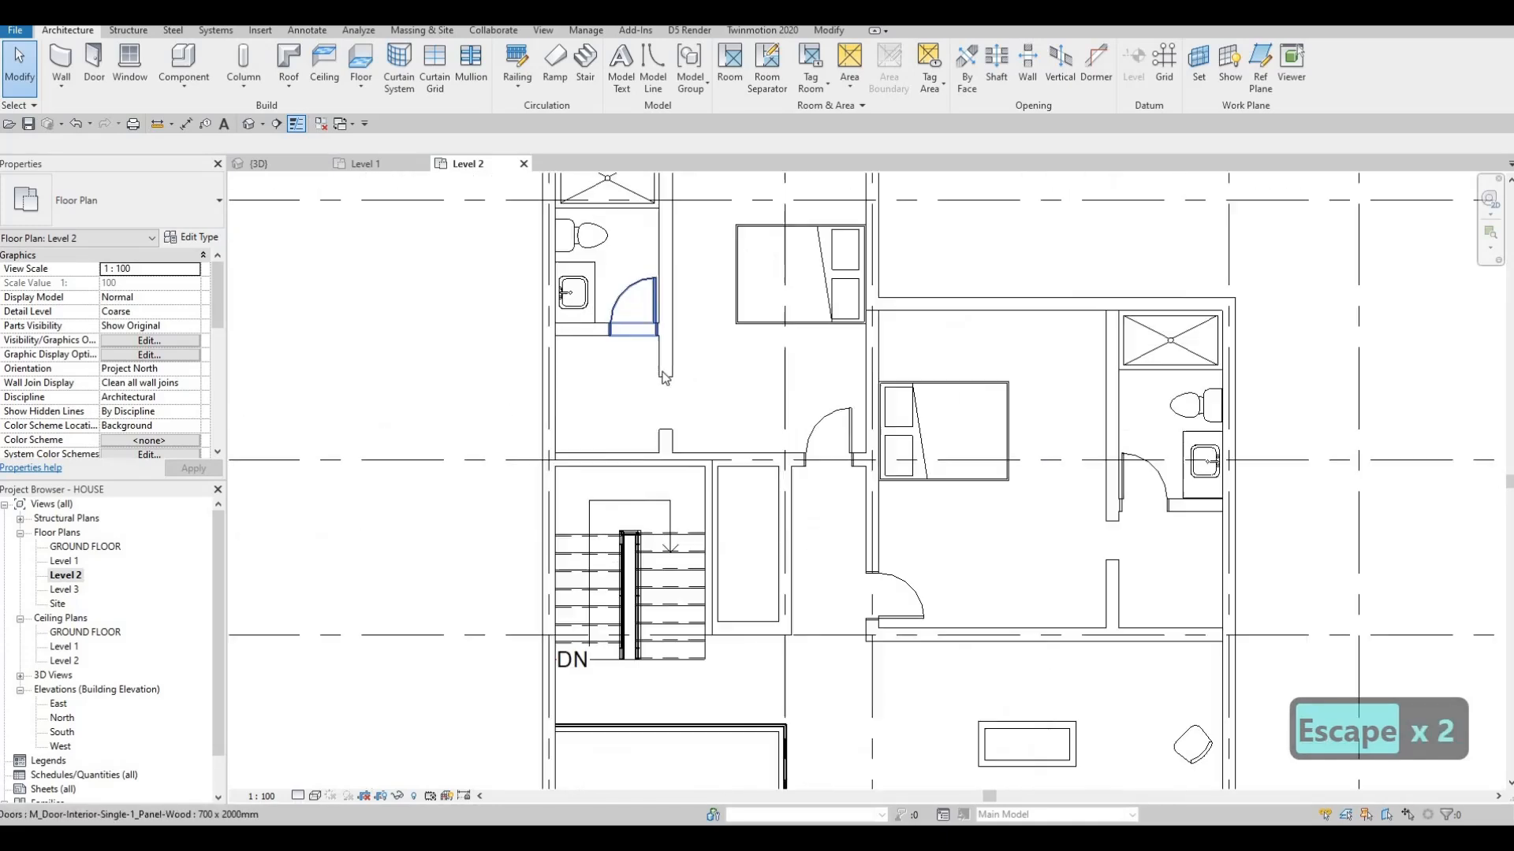
pyautogui.press('Escape')
pyautogui.click(658, 359)
pyautogui.press('Escape')
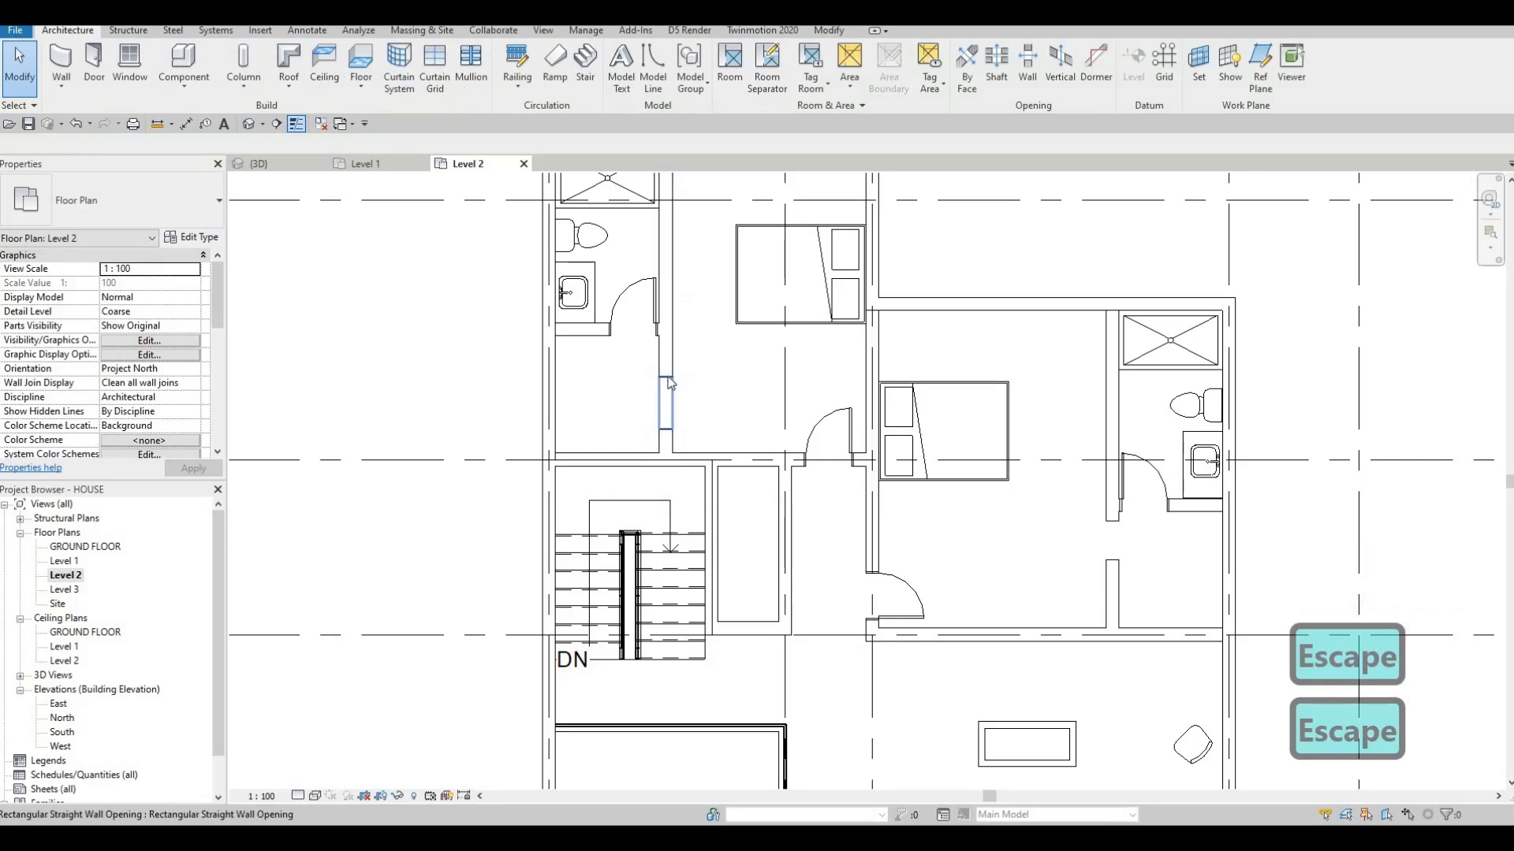
pyautogui.click(666, 391)
pyautogui.moveTo(664, 392); pyautogui.dragTo(662, 344)
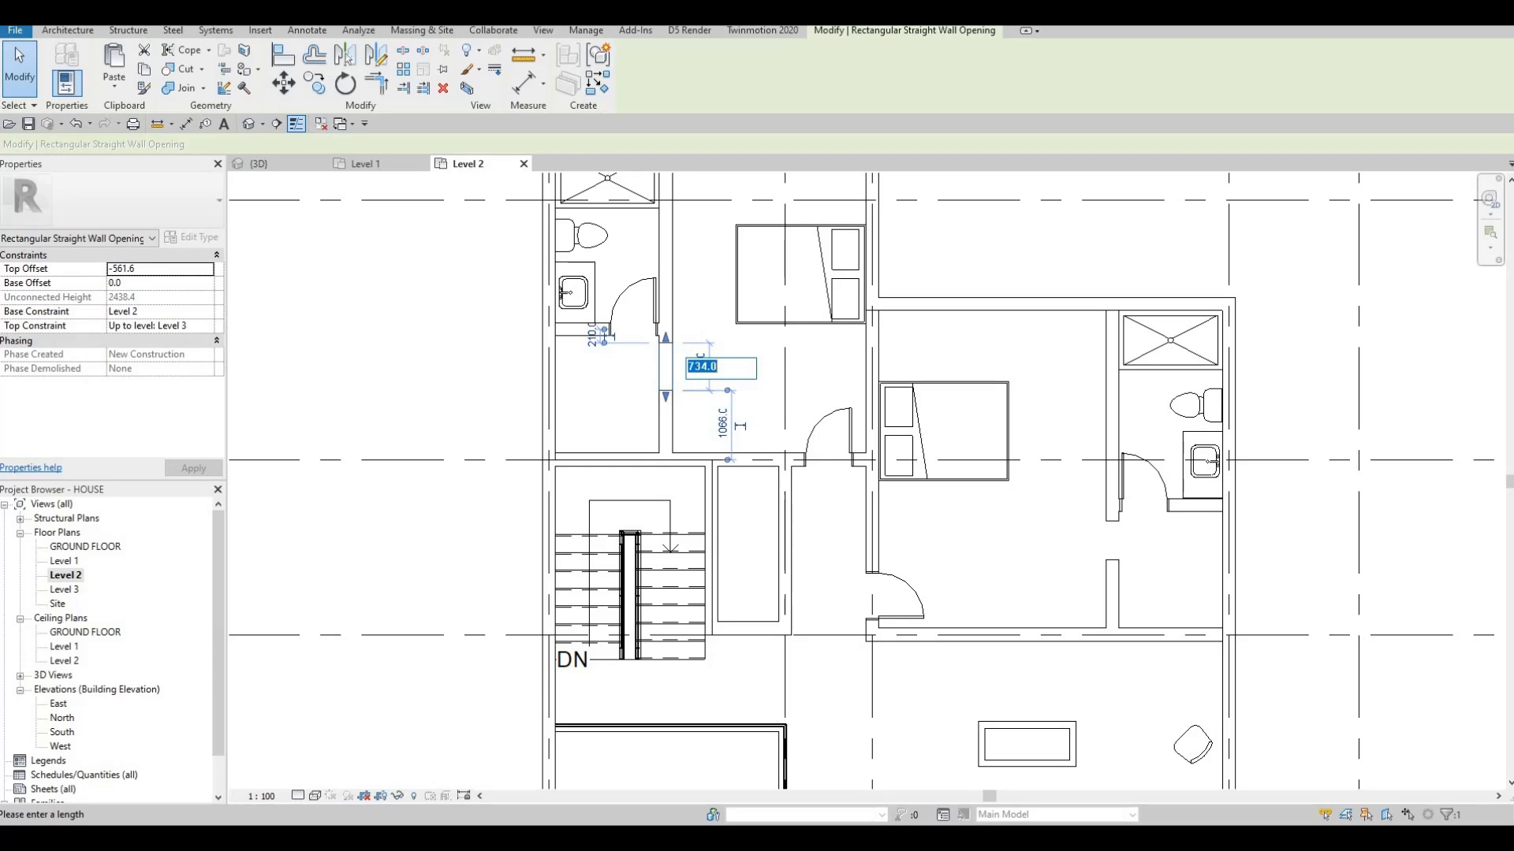
pyautogui.write('700')
pyautogui.press('Return')
pyautogui.press('Escape')
pyautogui.press('Escape')
pyautogui.press('Escape')
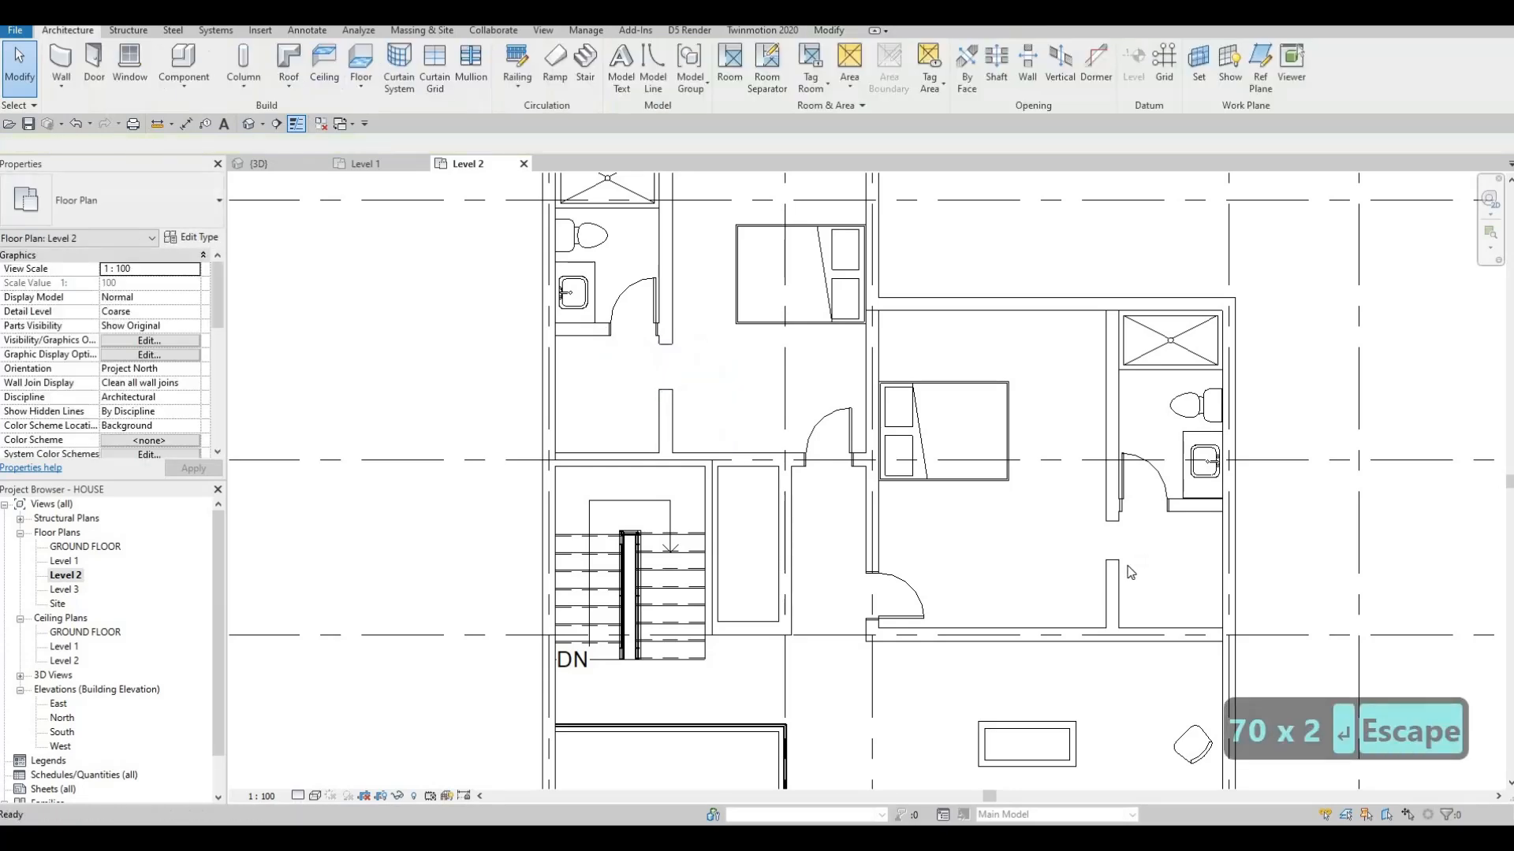
# - Set the width of the wall opening into the right-hand dressing area to 700 mm
pyautogui.click(1118, 544)
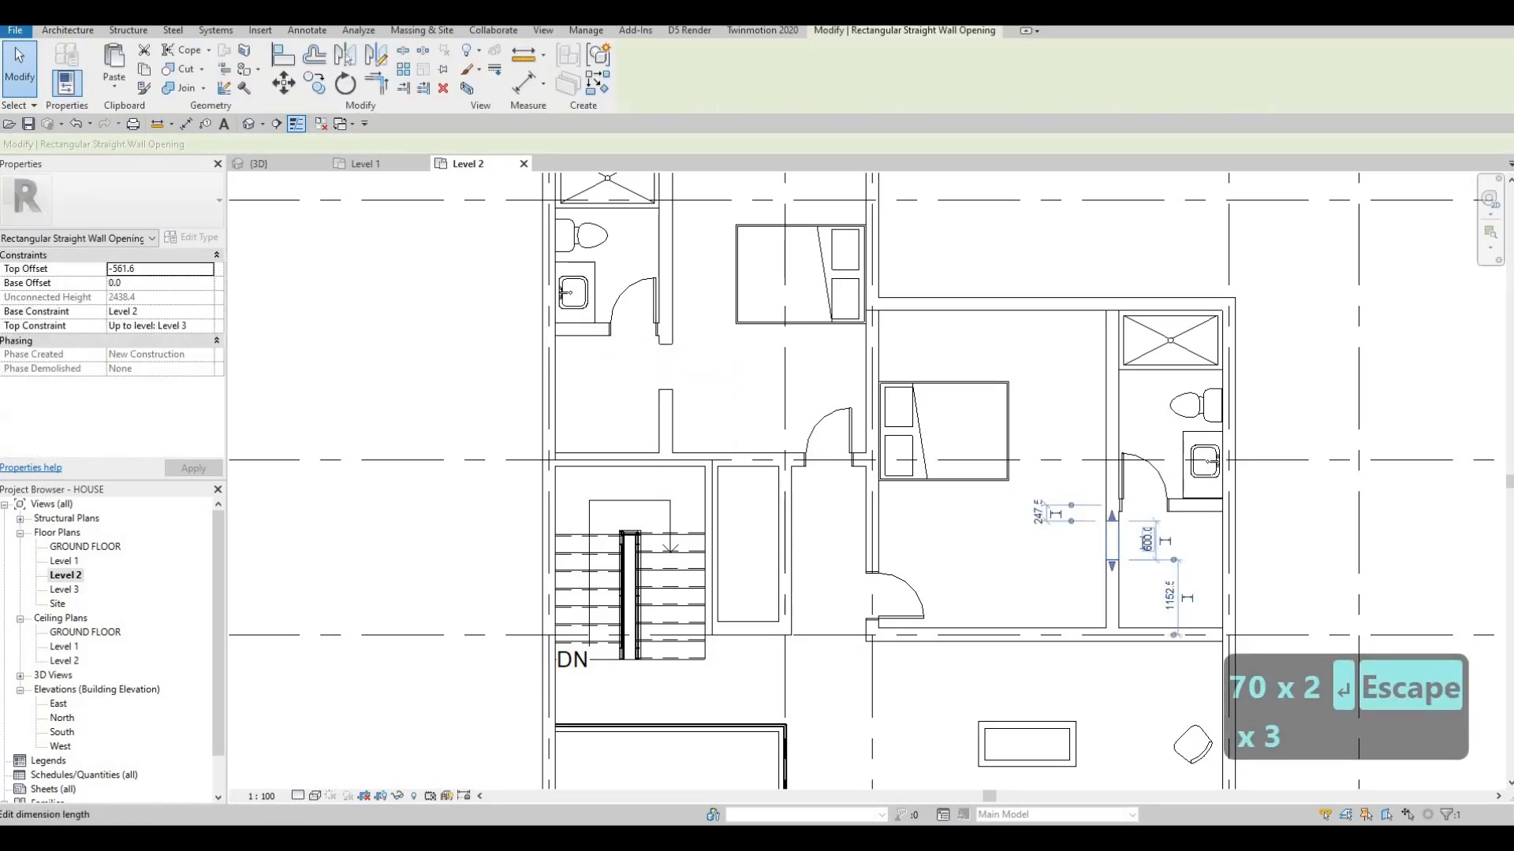
pyautogui.click(1147, 541)
pyautogui.write('700')
pyautogui.press('Return')
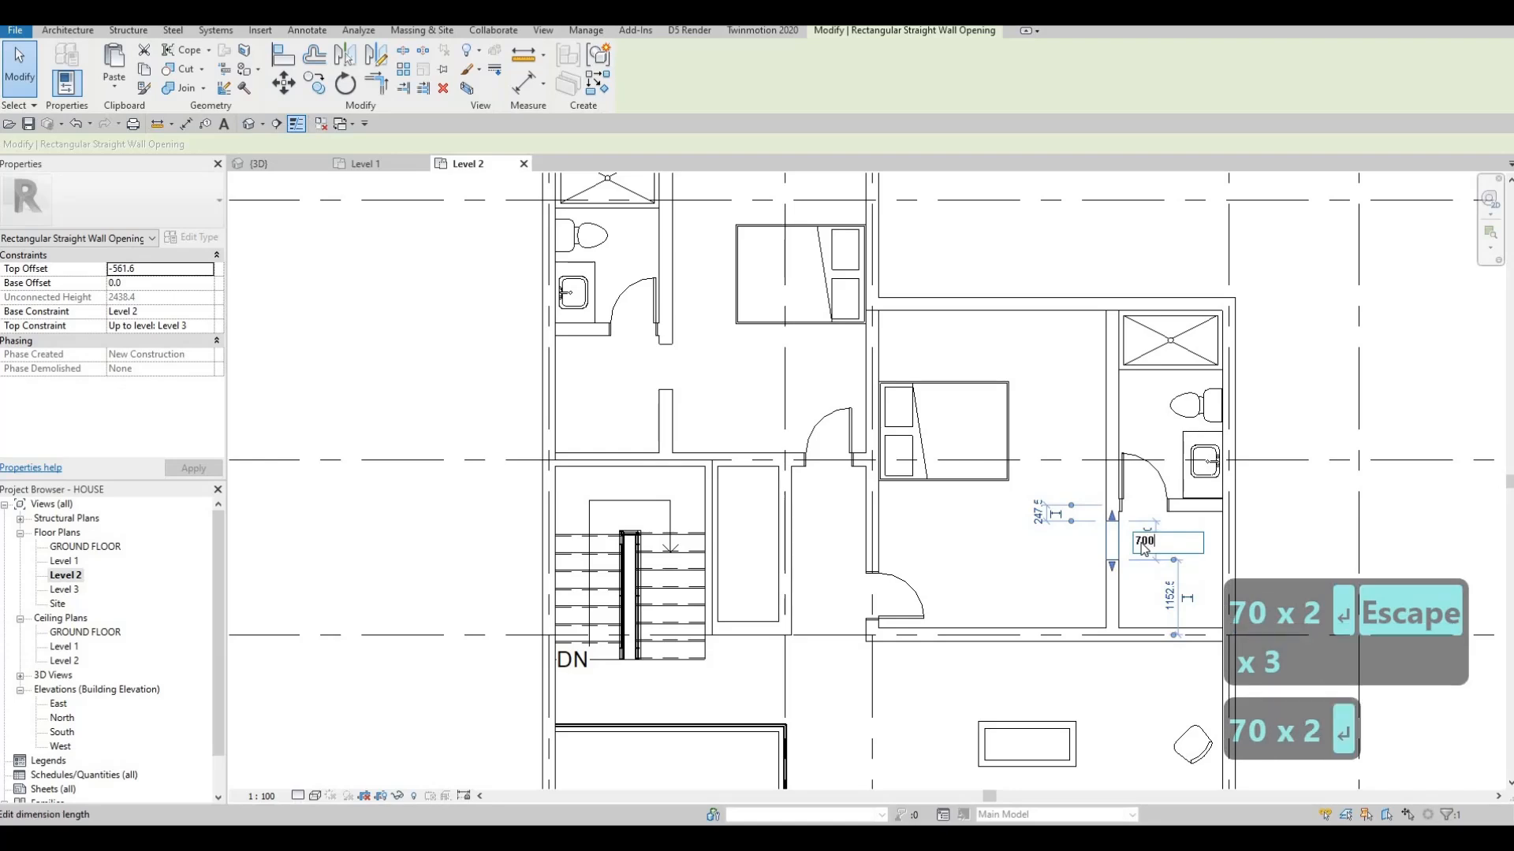
pyautogui.press('Escape')
pyautogui.press('Escape')
pyautogui.press('Escape')
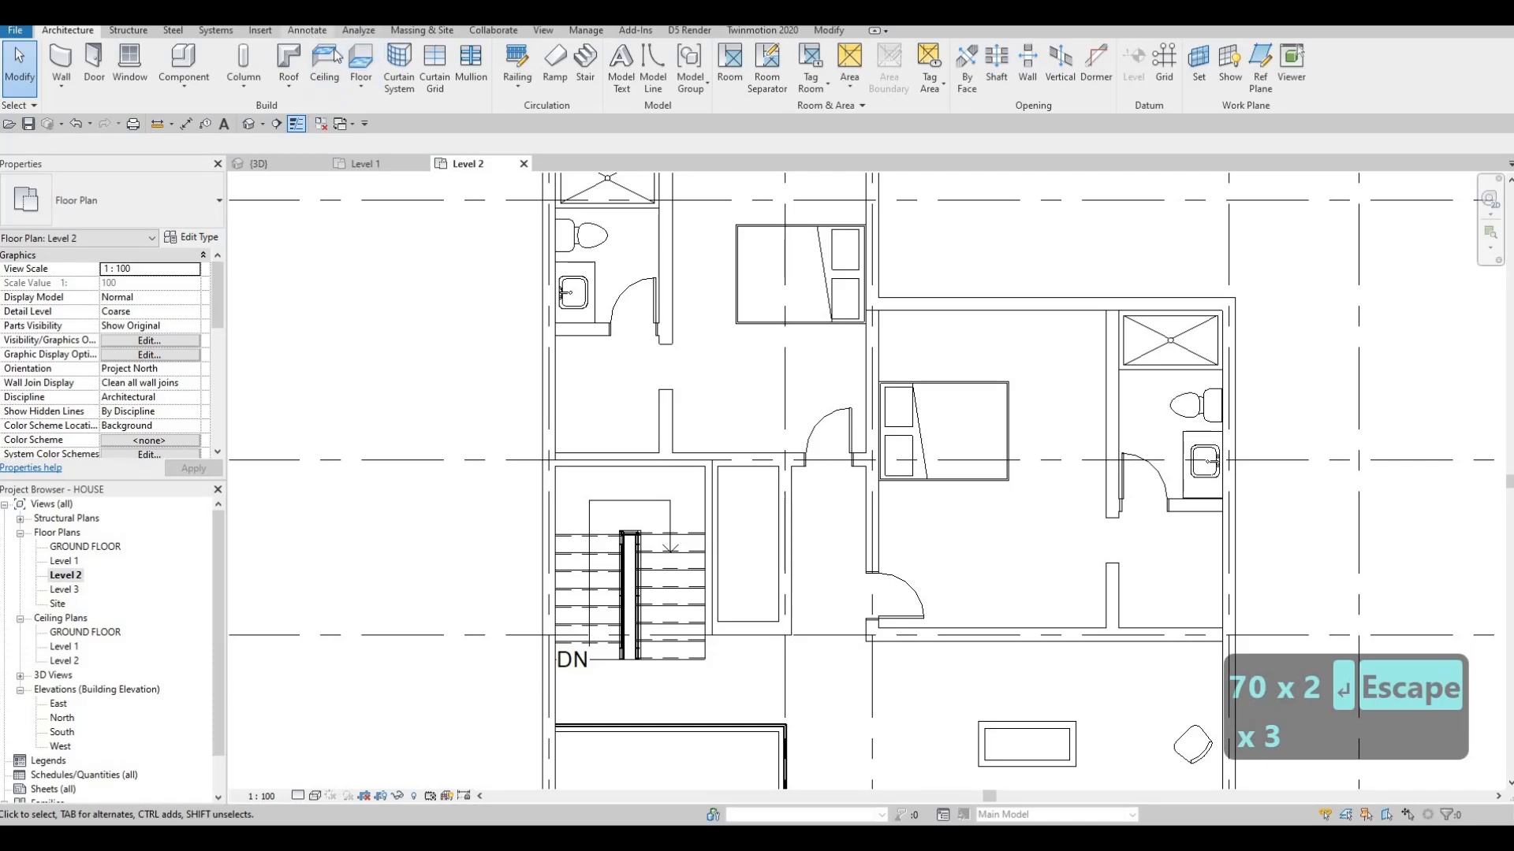
# - Draw an L-shaped wardrobe outline with Thin Lines detail lines along the outer and lower walls of the upper-left dressing area
pyautogui.scroll(-5, 398, 86)
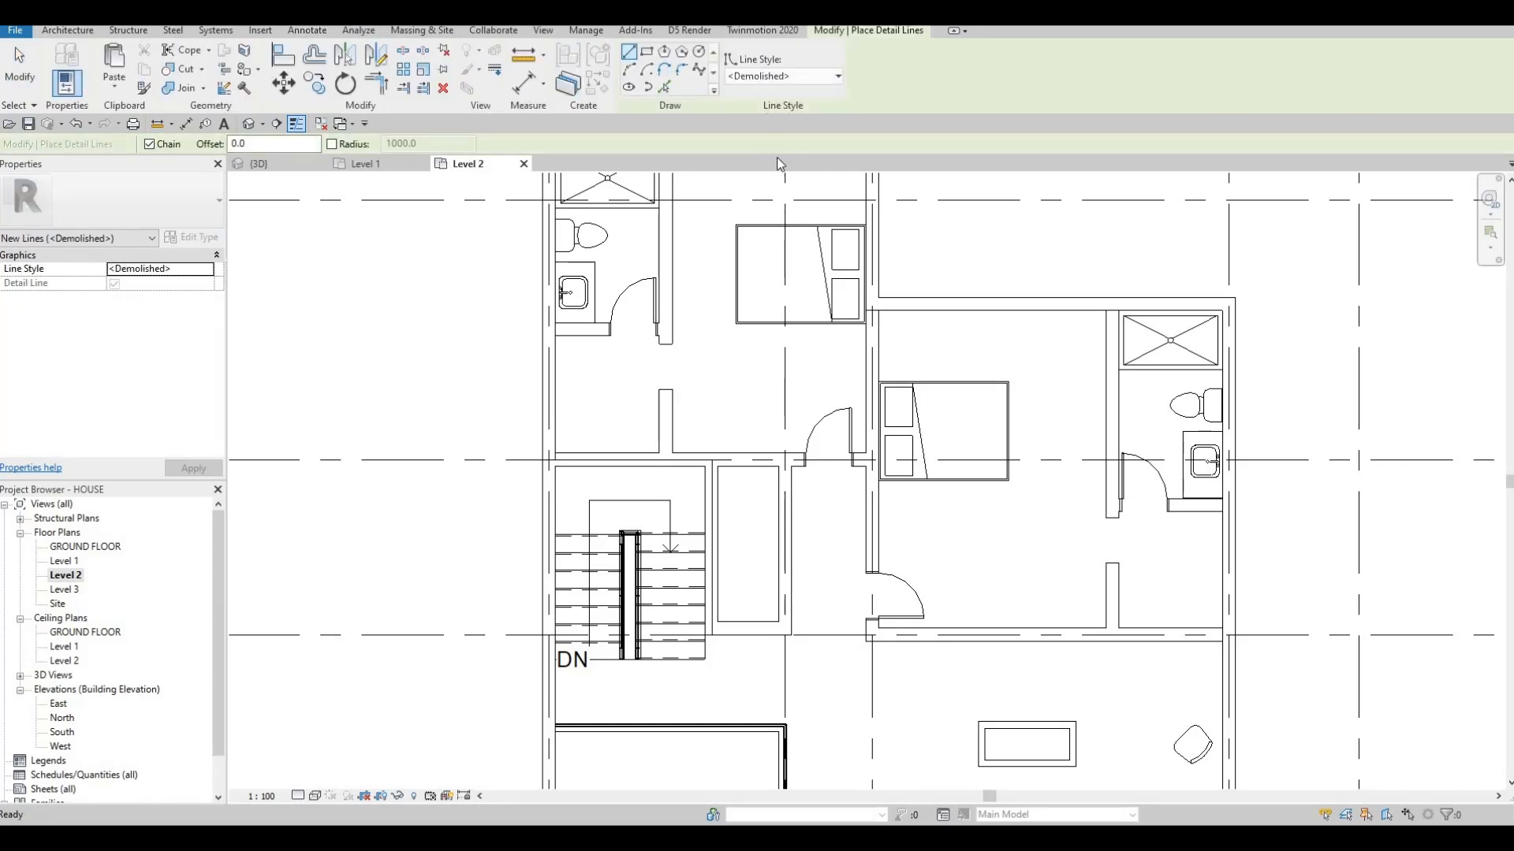
pyautogui.click(788, 75)
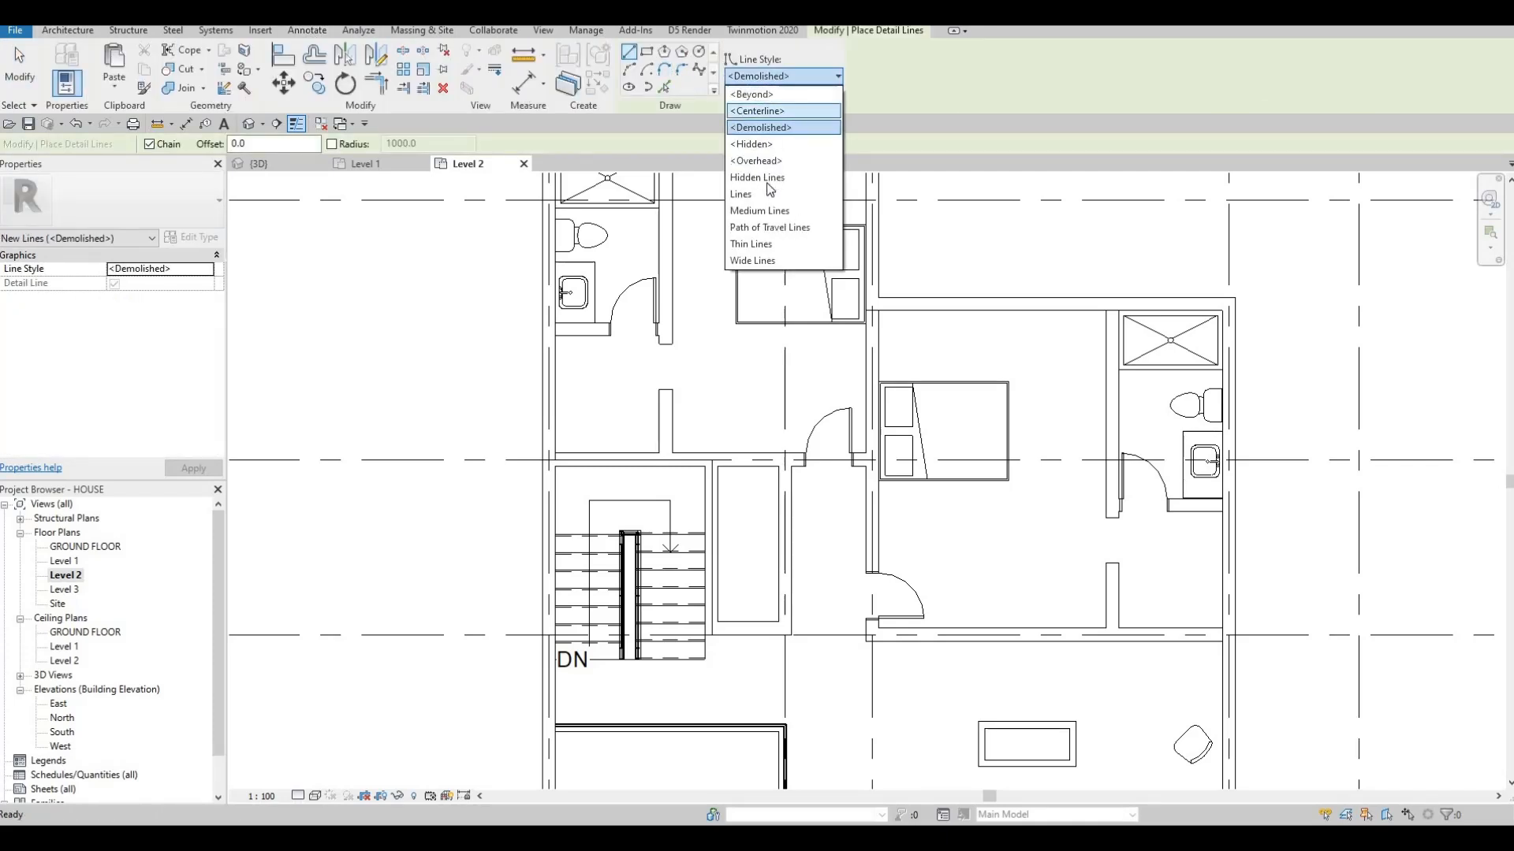
pyautogui.click(753, 244)
pyautogui.scroll(2, 586, 335)
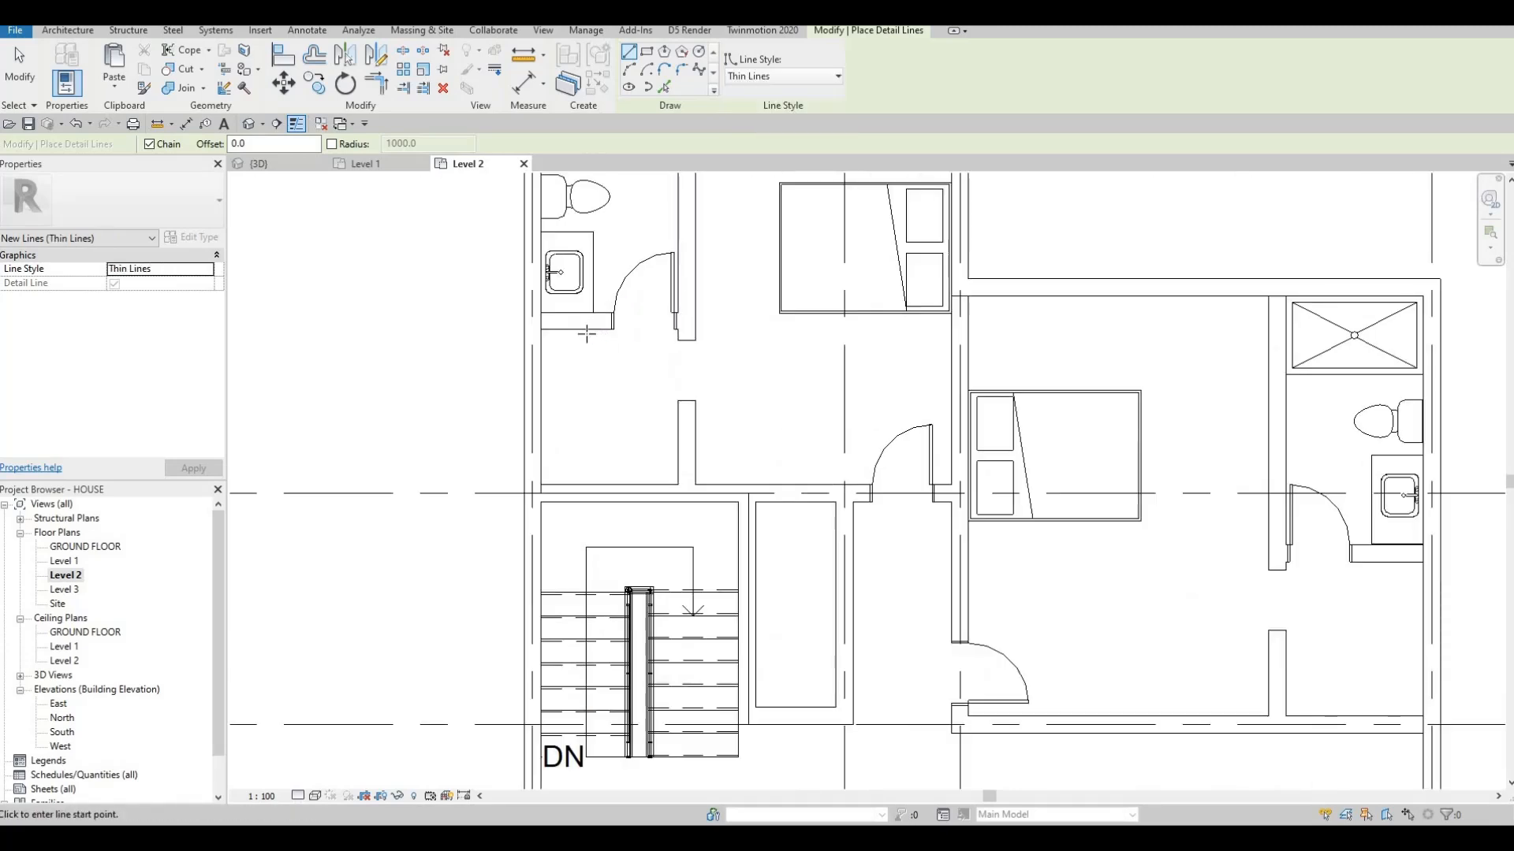
pyautogui.click(541, 329)
pyautogui.click(588, 413)
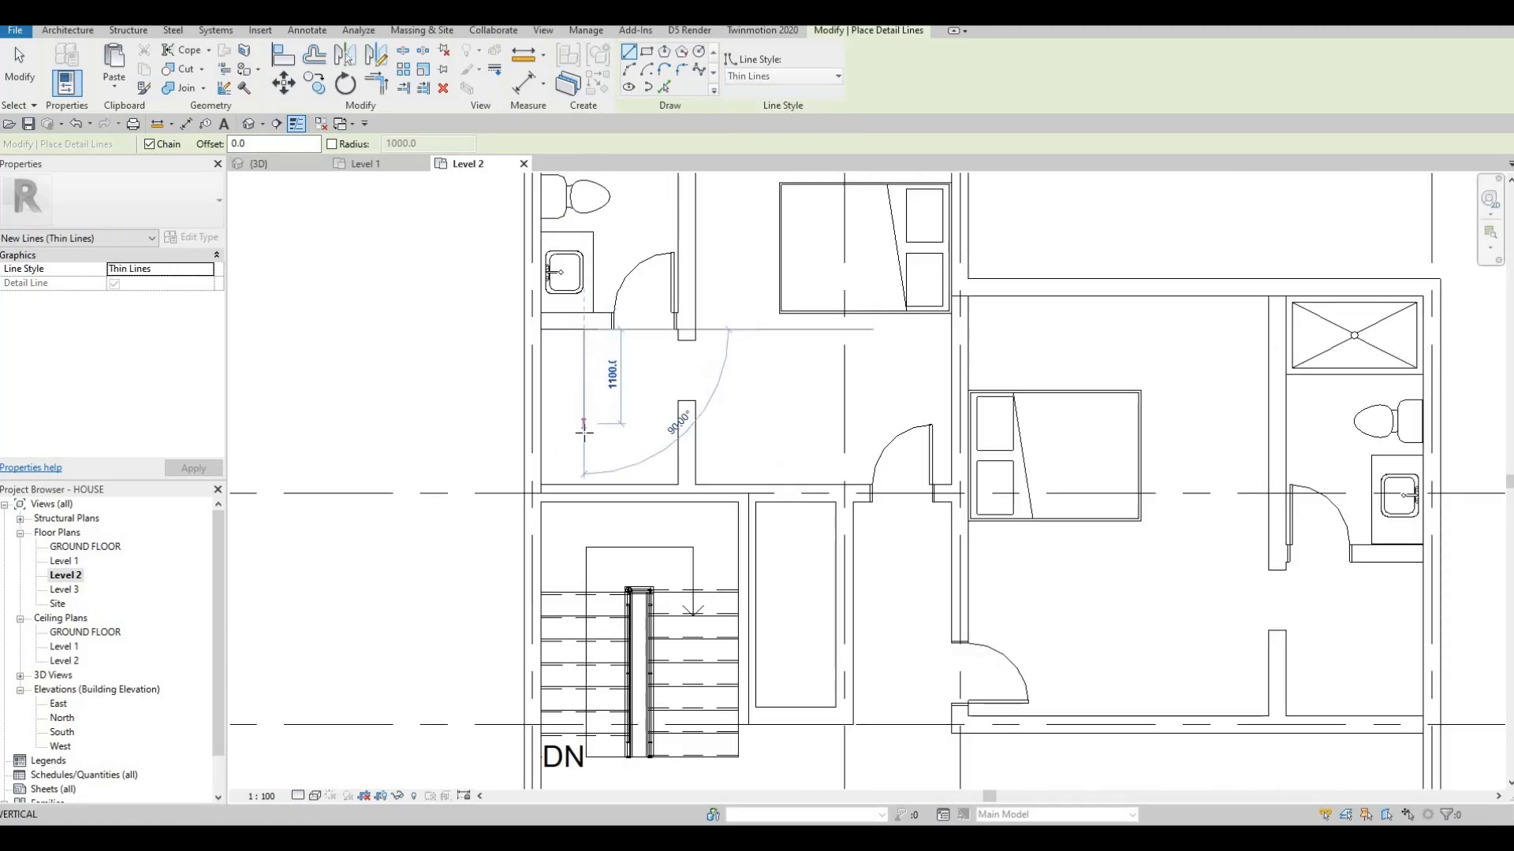
pyautogui.click(656, 440)
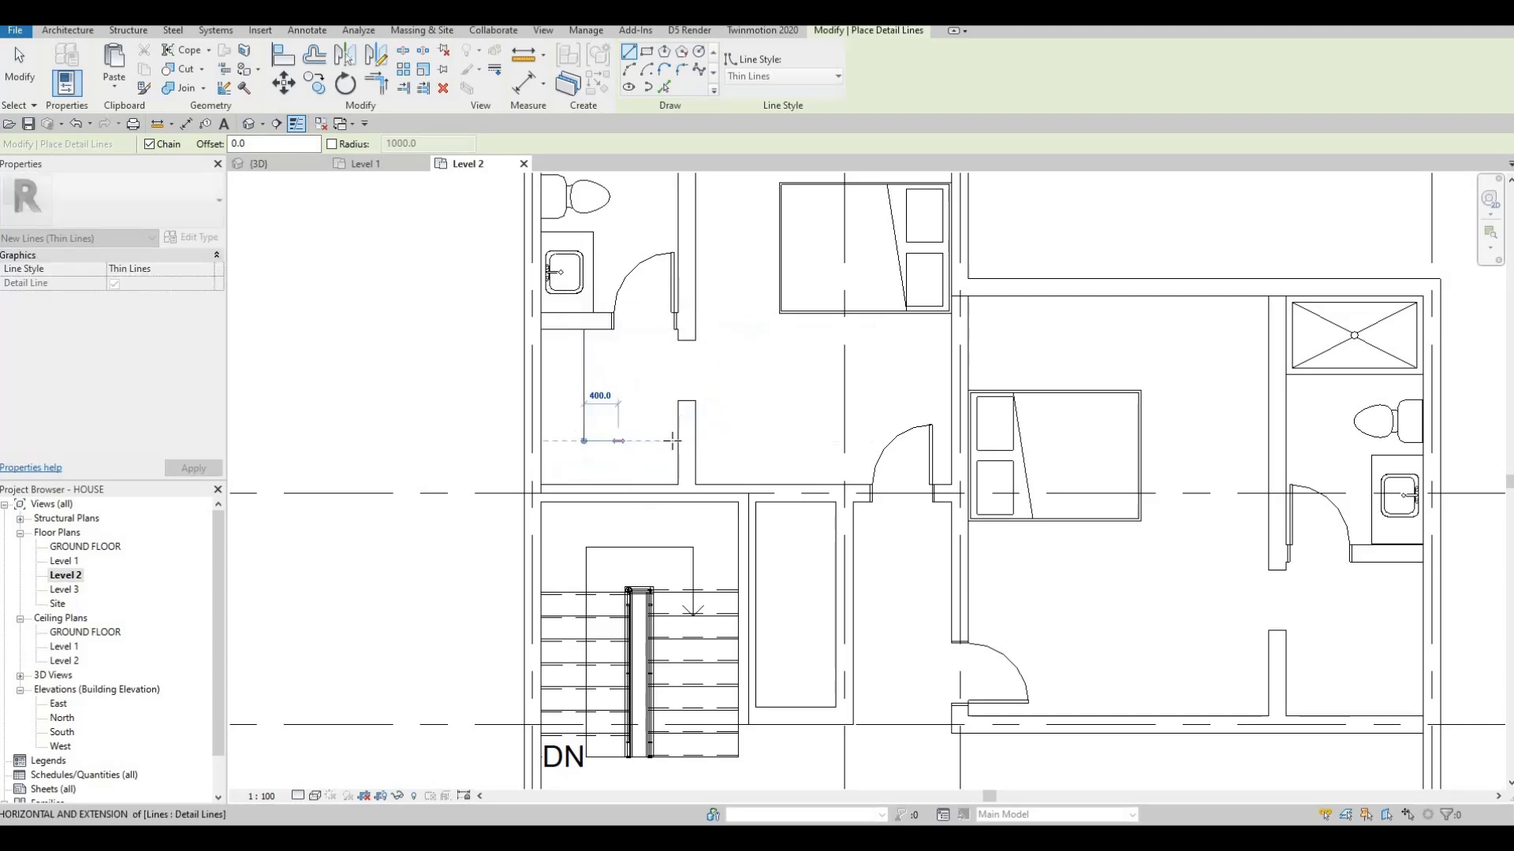
pyautogui.click(676, 440)
pyautogui.press('Escape')
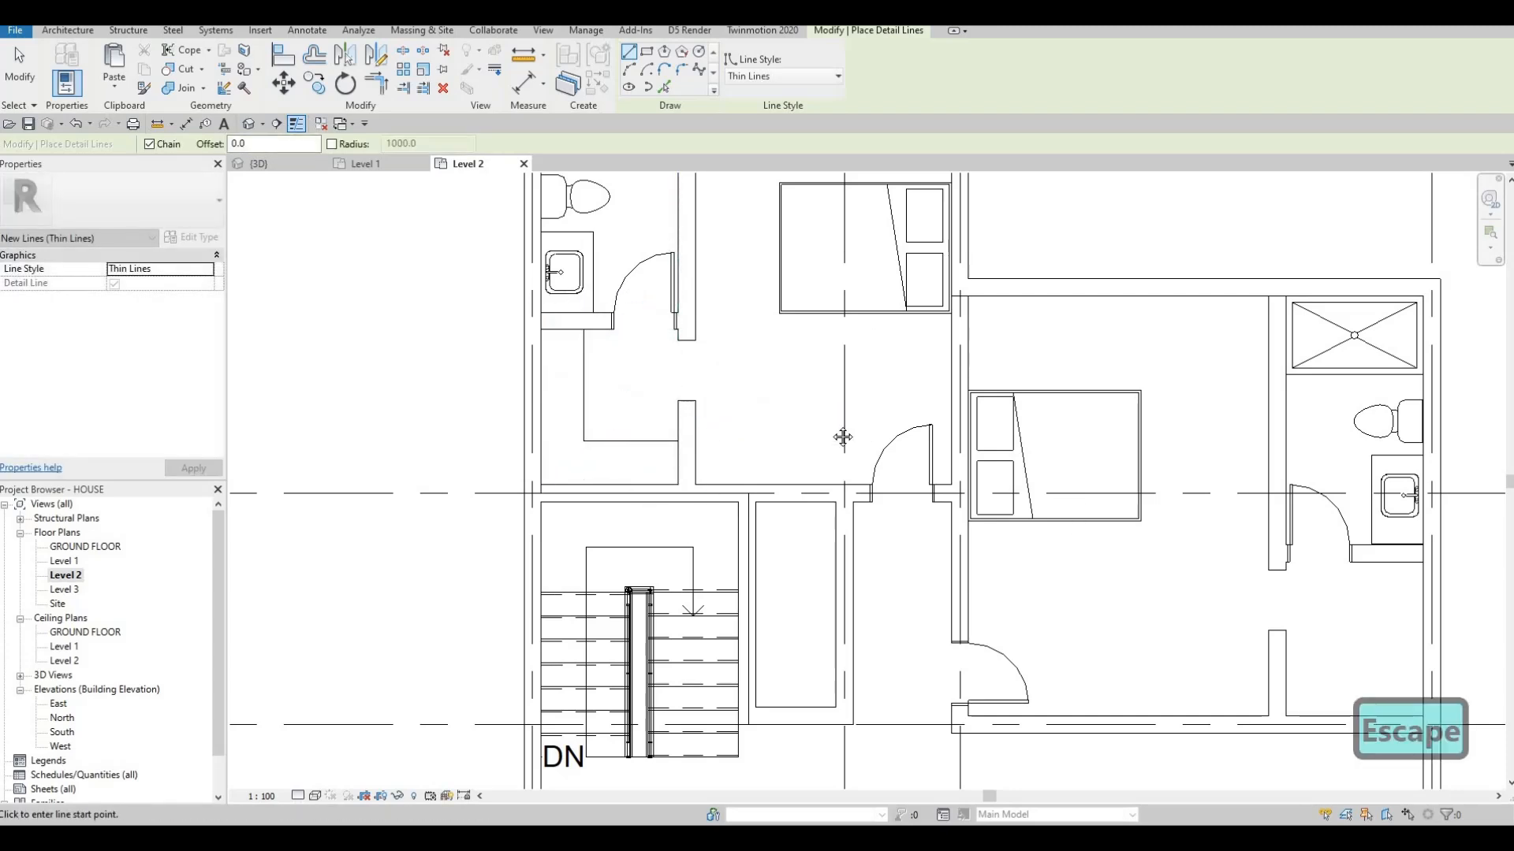
# - Draw an L-shaped wardrobe outline in the right-hand dressing area with Thin Lines detail lines, about 1300 mm across and 1200 mm up
pyautogui.scroll(-2, 997, 542)
pyautogui.moveTo(997, 541); pyautogui.dragTo(870, 493, button='middle')
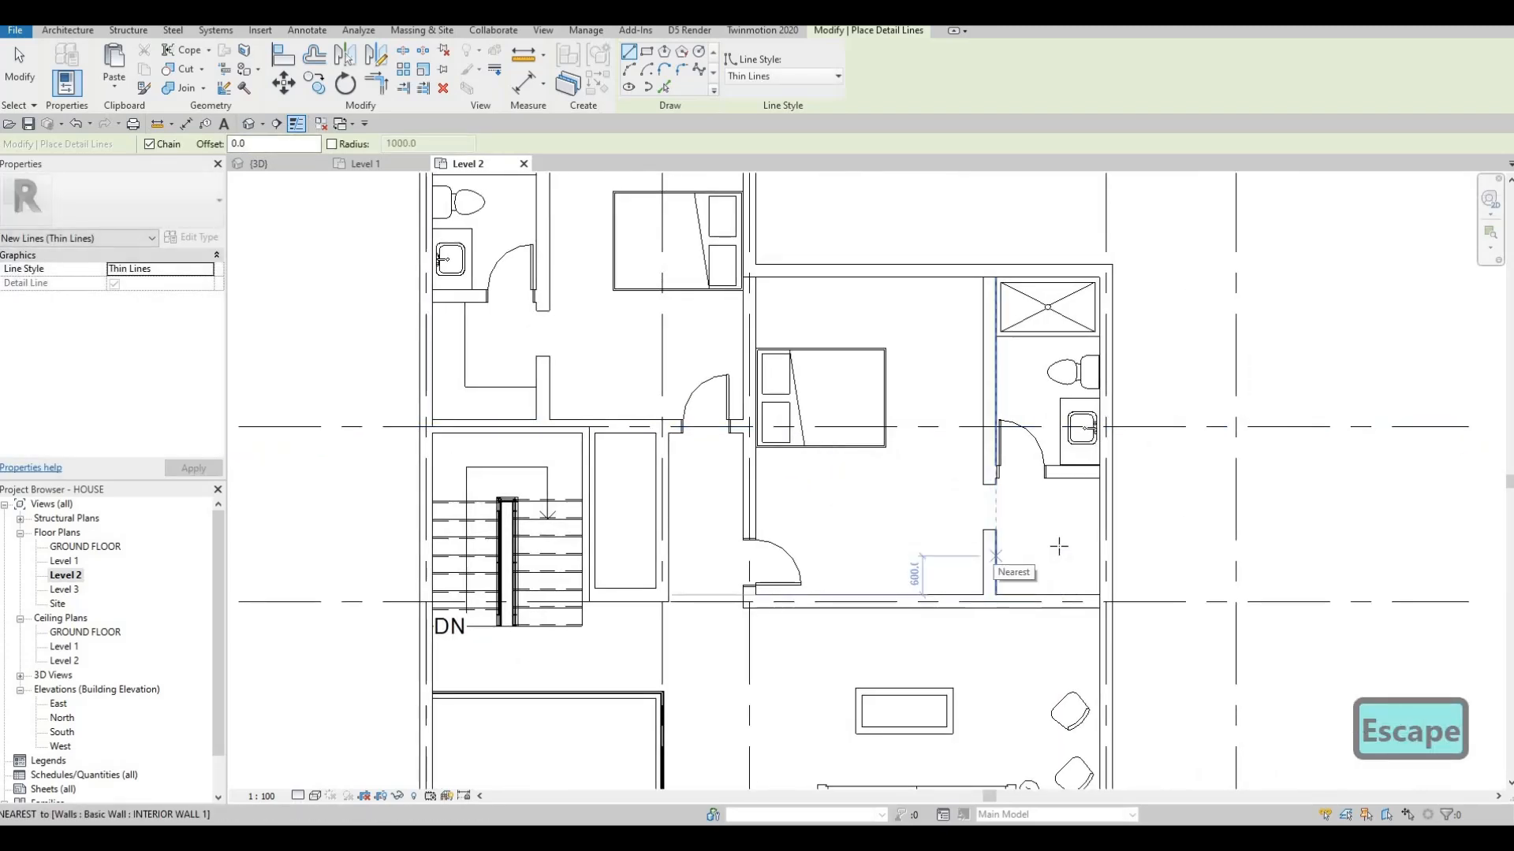
pyautogui.click(1014, 555)
pyautogui.click(1080, 556)
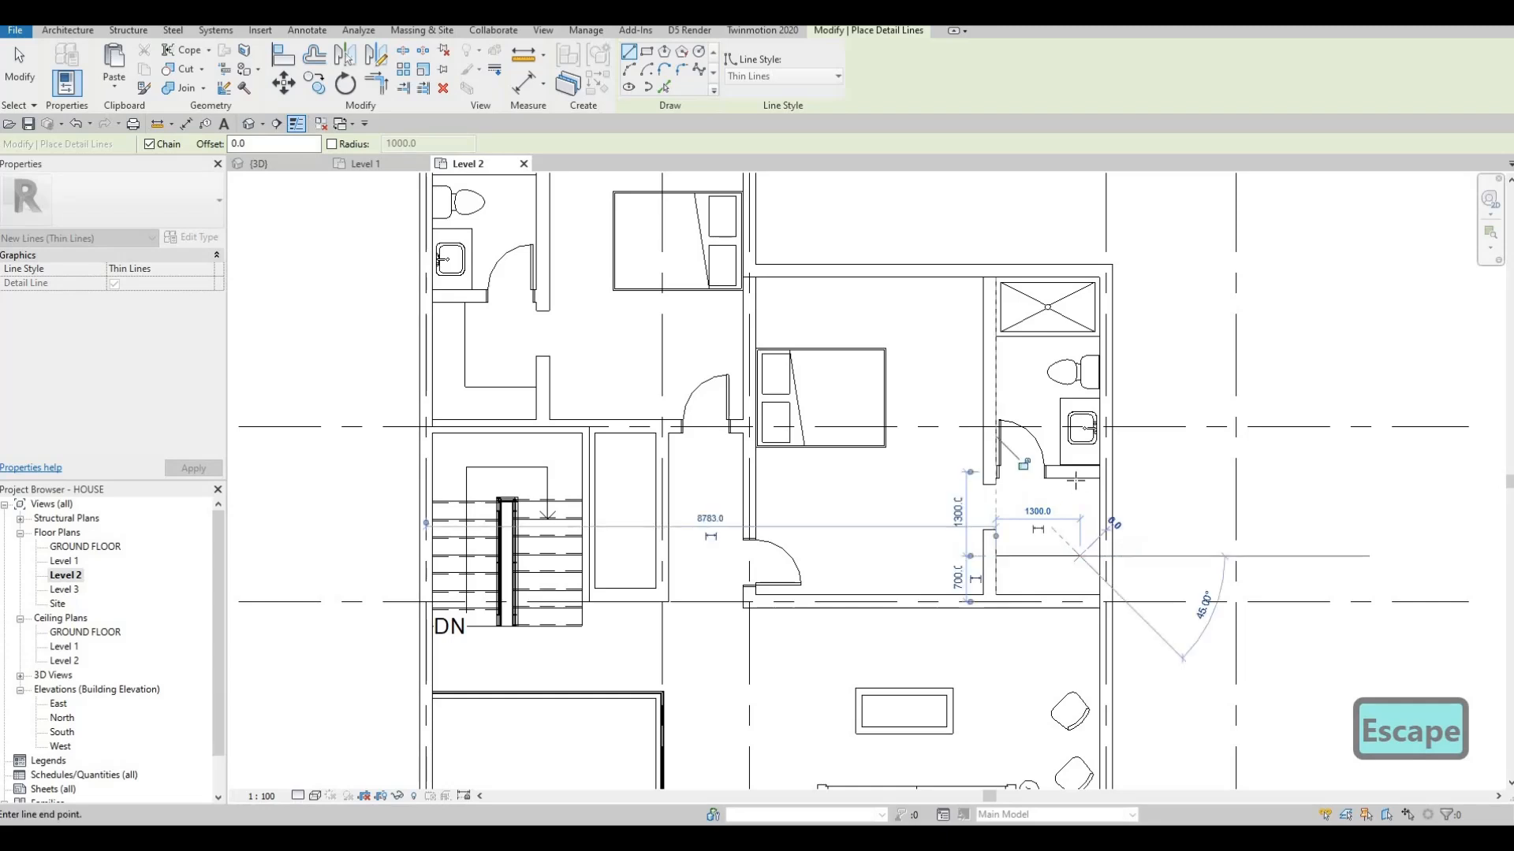
pyautogui.click(1077, 479)
pyautogui.press('Escape')
pyautogui.press('Escape')
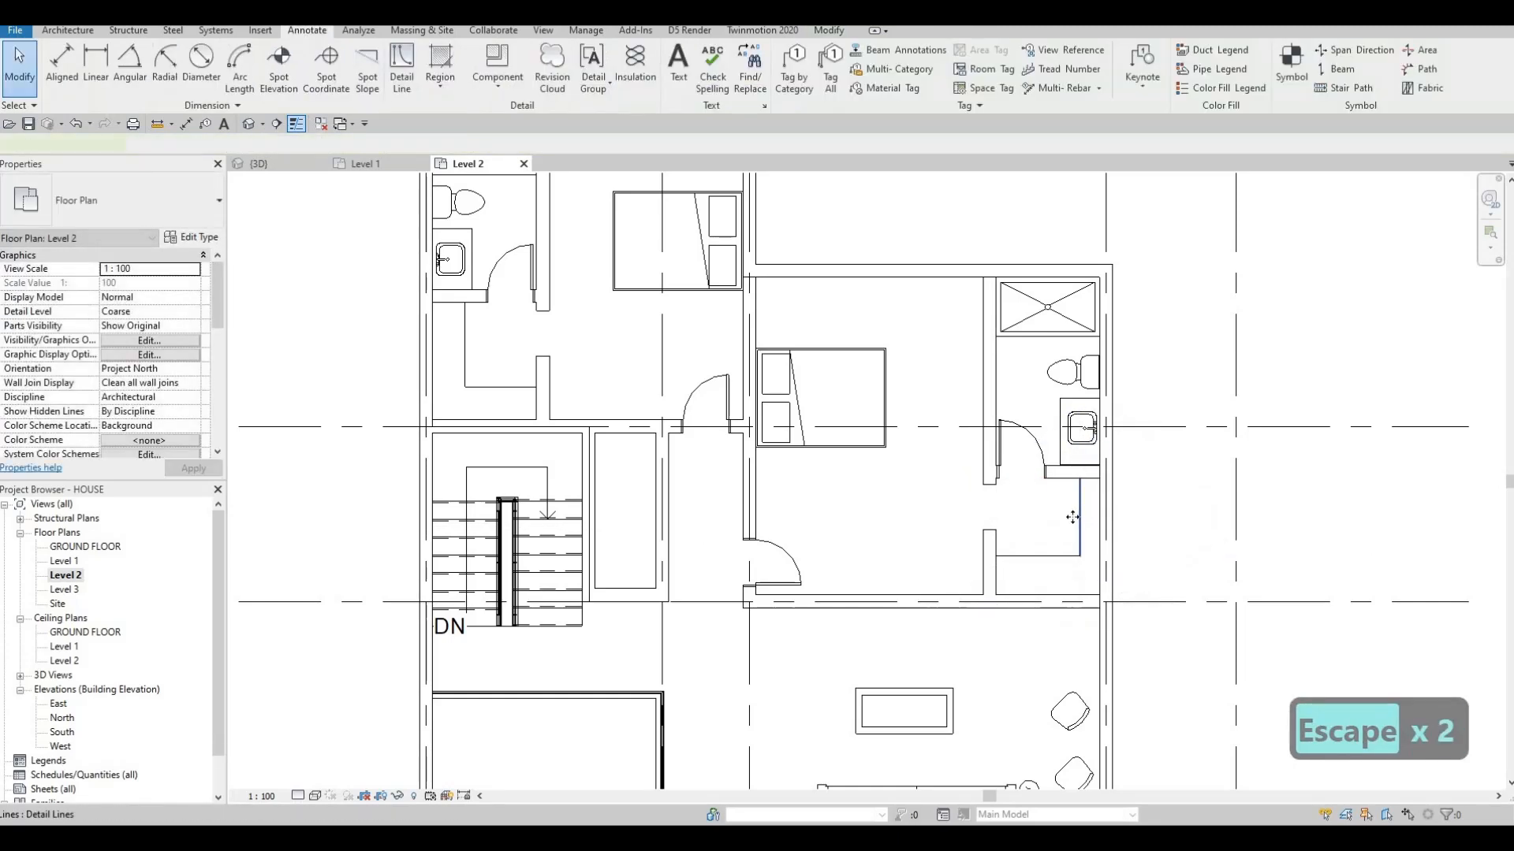
# - Shift the vertical line of the right-hand wardrobe outline away from the outer wall, and nudge the upper-left outline's vertical line slightly inward
pyautogui.moveTo(1063, 528); pyautogui.dragTo(1053, 543)
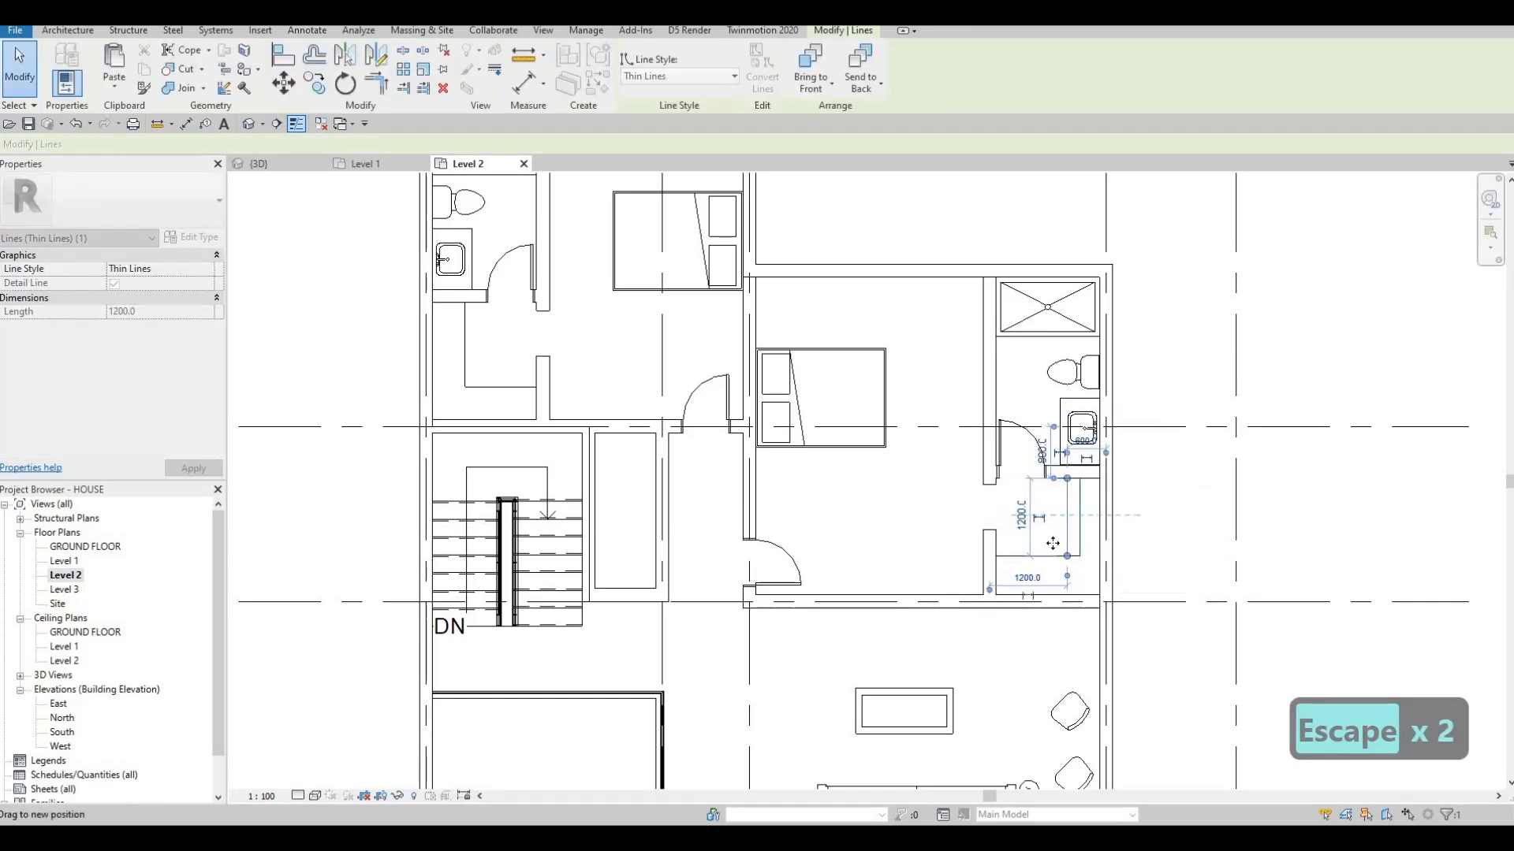
pyautogui.press('Escape')
pyautogui.press('Escape')
pyautogui.press('Escape')
pyautogui.scroll(-1, 1025, 564)
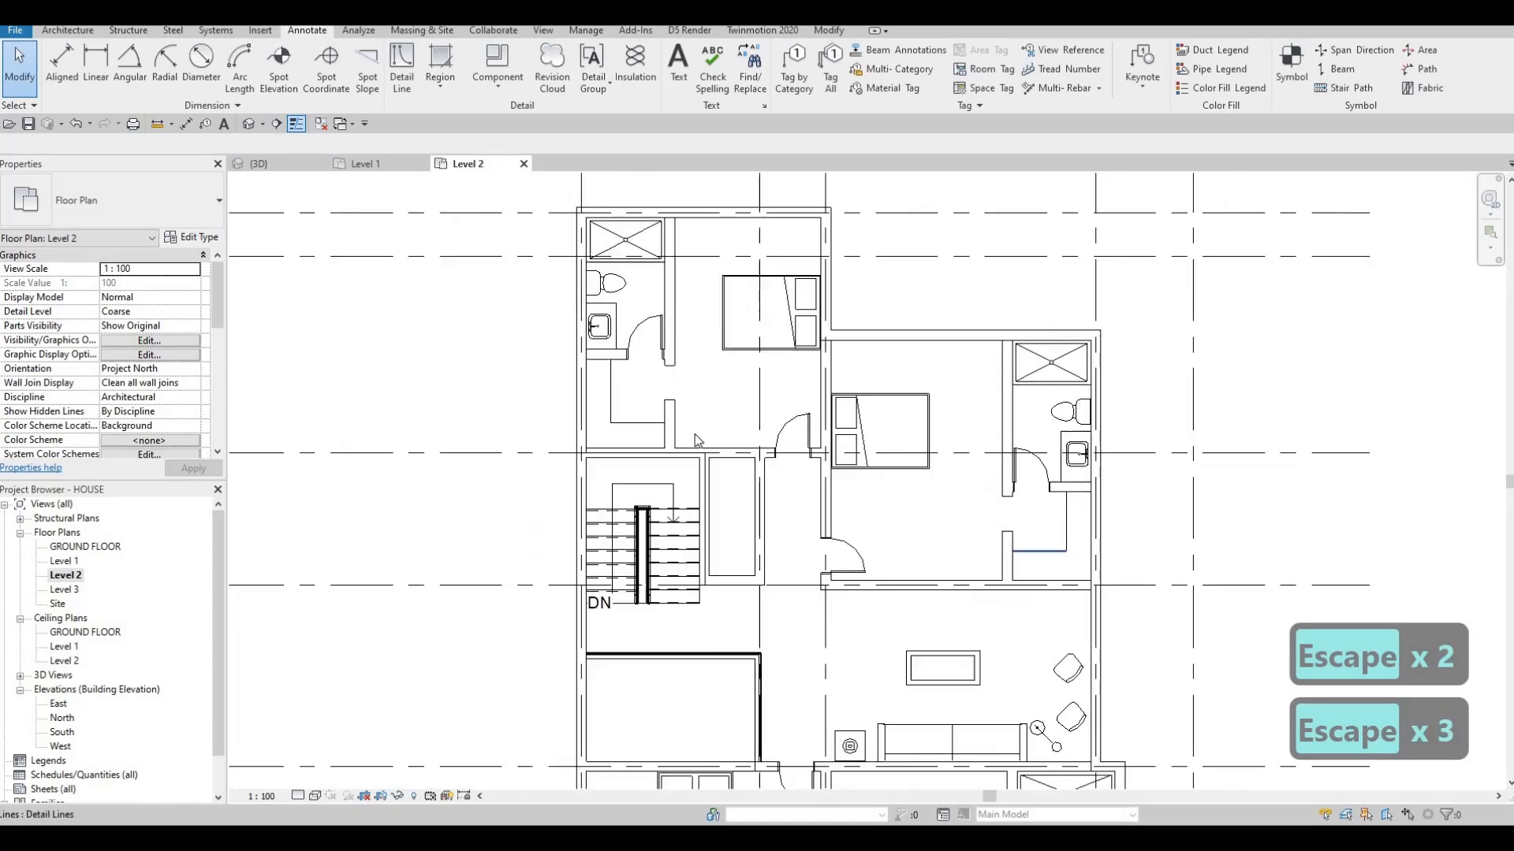
pyautogui.scroll(-2, 598, 363)
pyautogui.press('Escape')
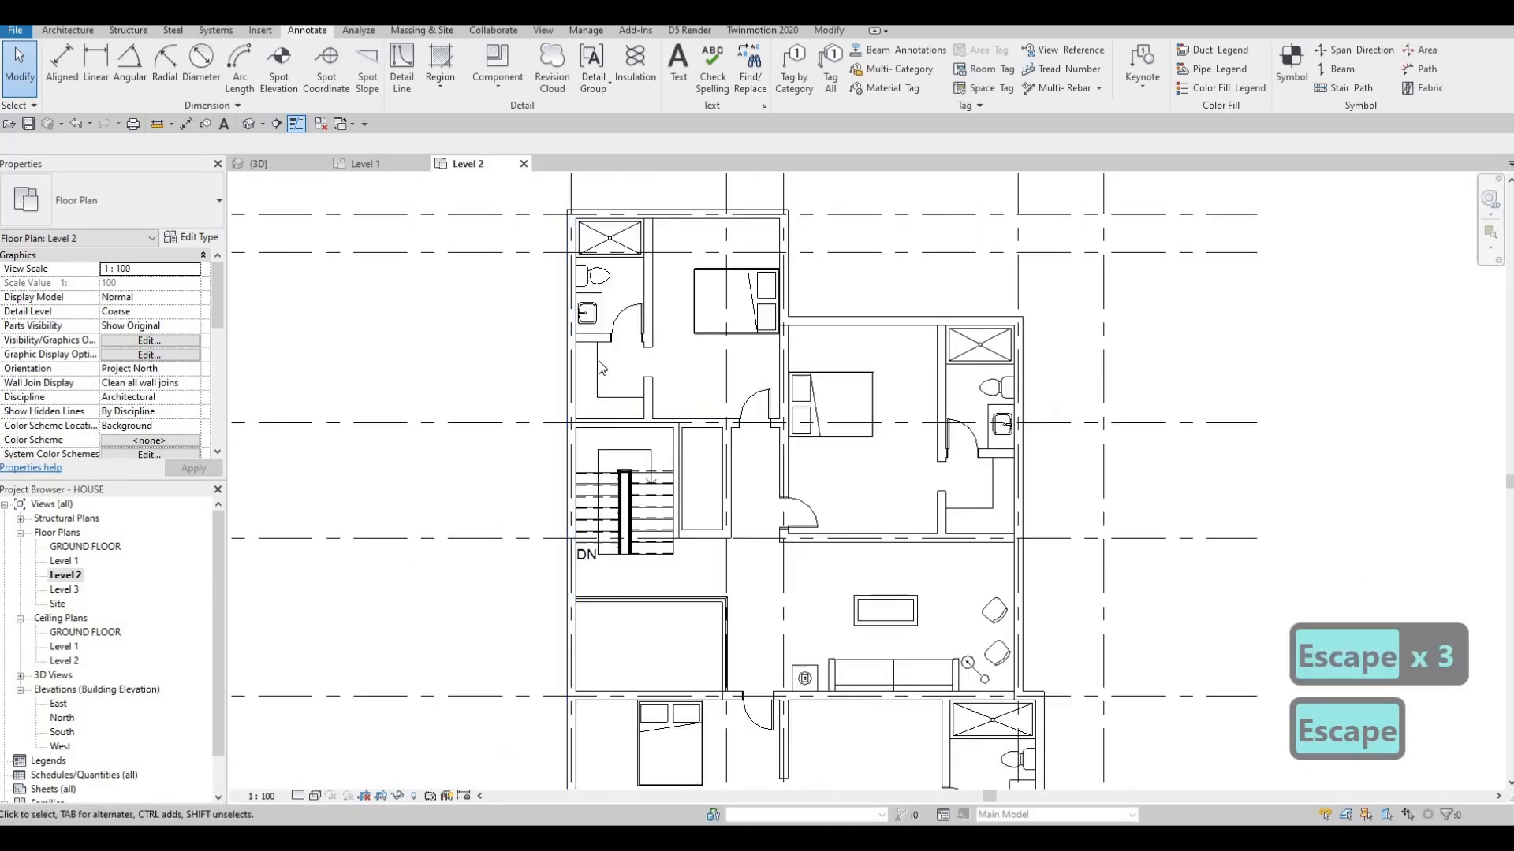
pyautogui.click(599, 363)
pyautogui.press('Escape')
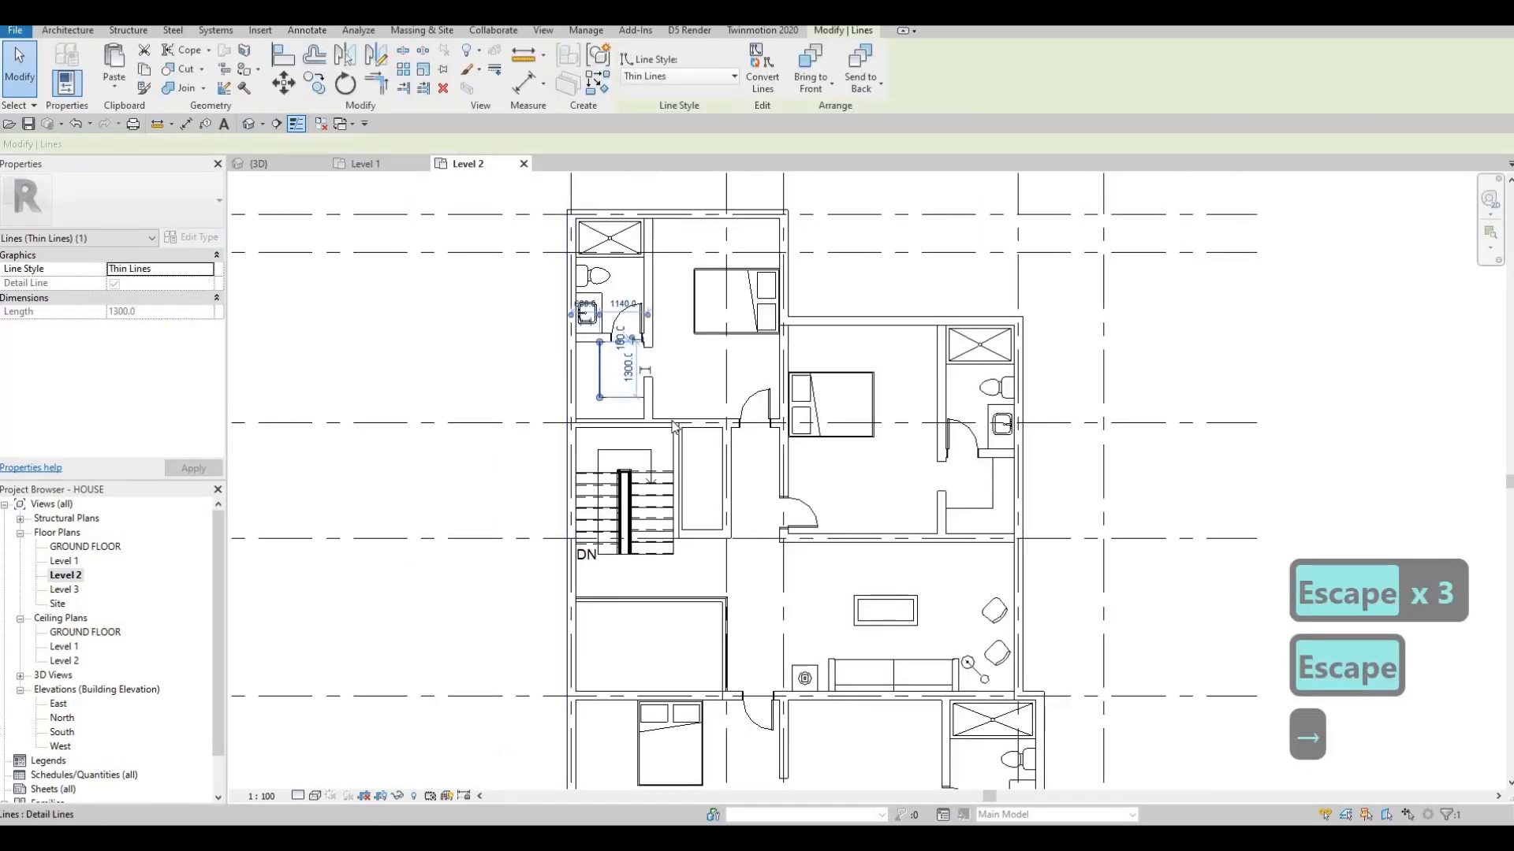
# - Set the width of the wall opening between the lower bedroom and its dressing area to 700 mm
pyautogui.moveTo(722, 584); pyautogui.dragTo(702, 398, button='middle')
pyautogui.scroll(-1, 702, 398)
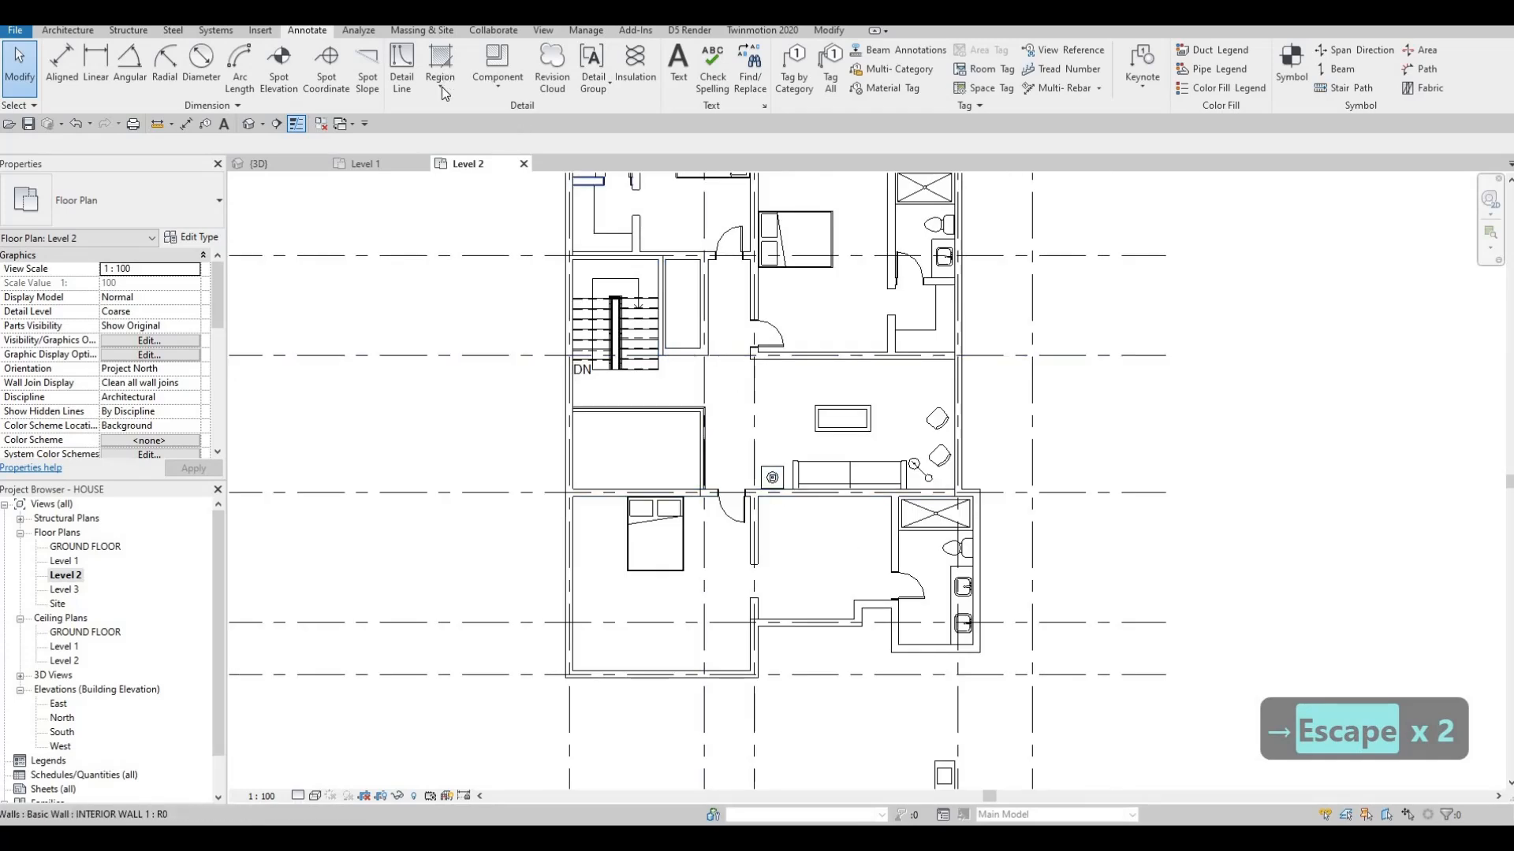
pyautogui.click(402, 71)
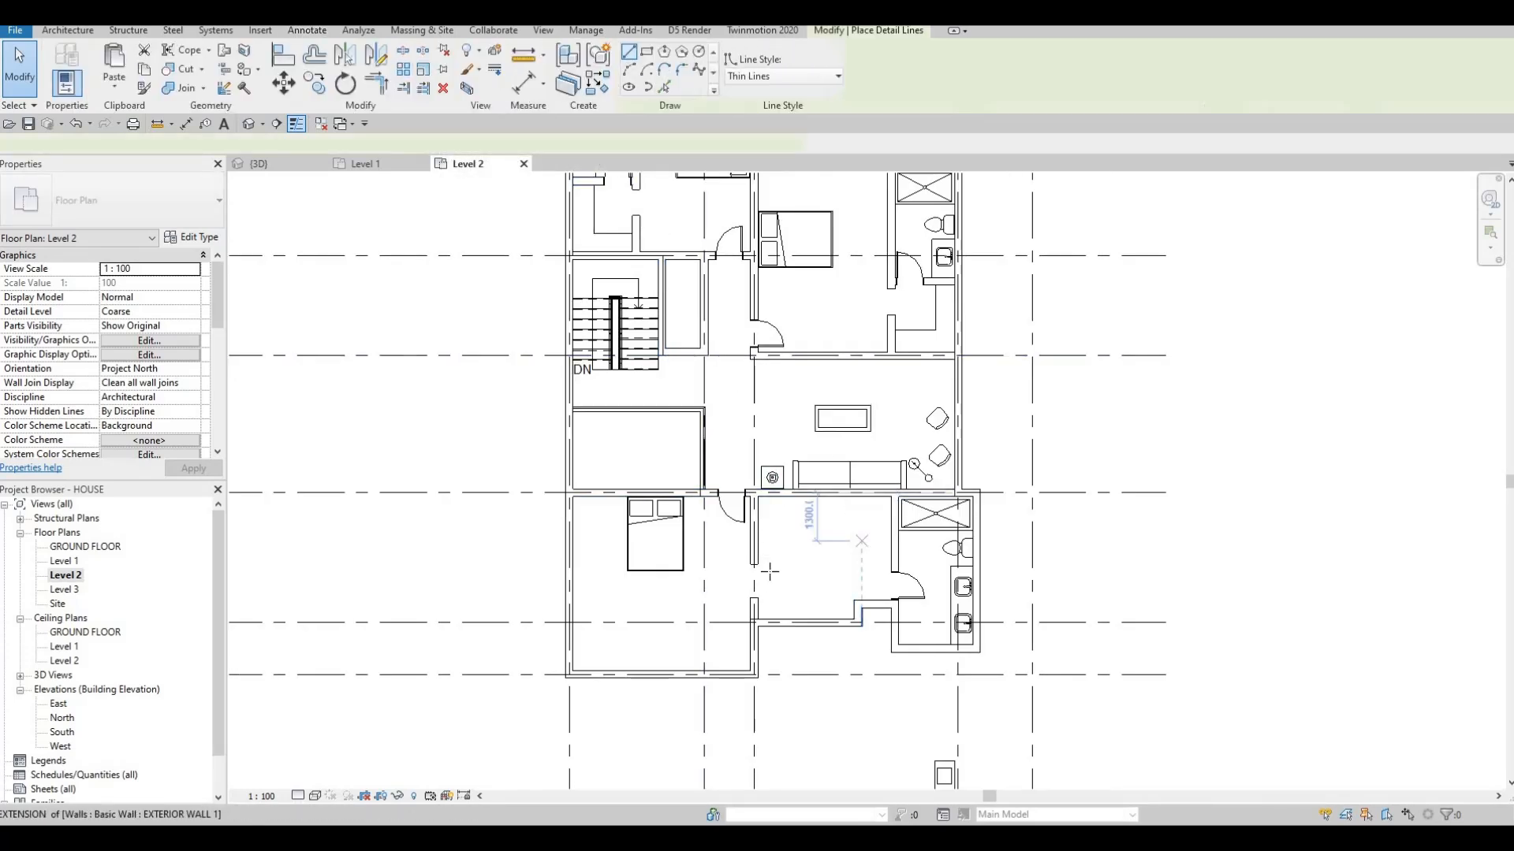
pyautogui.scroll(2, 751, 623)
pyautogui.scroll(2, 757, 584)
pyautogui.press('Escape')
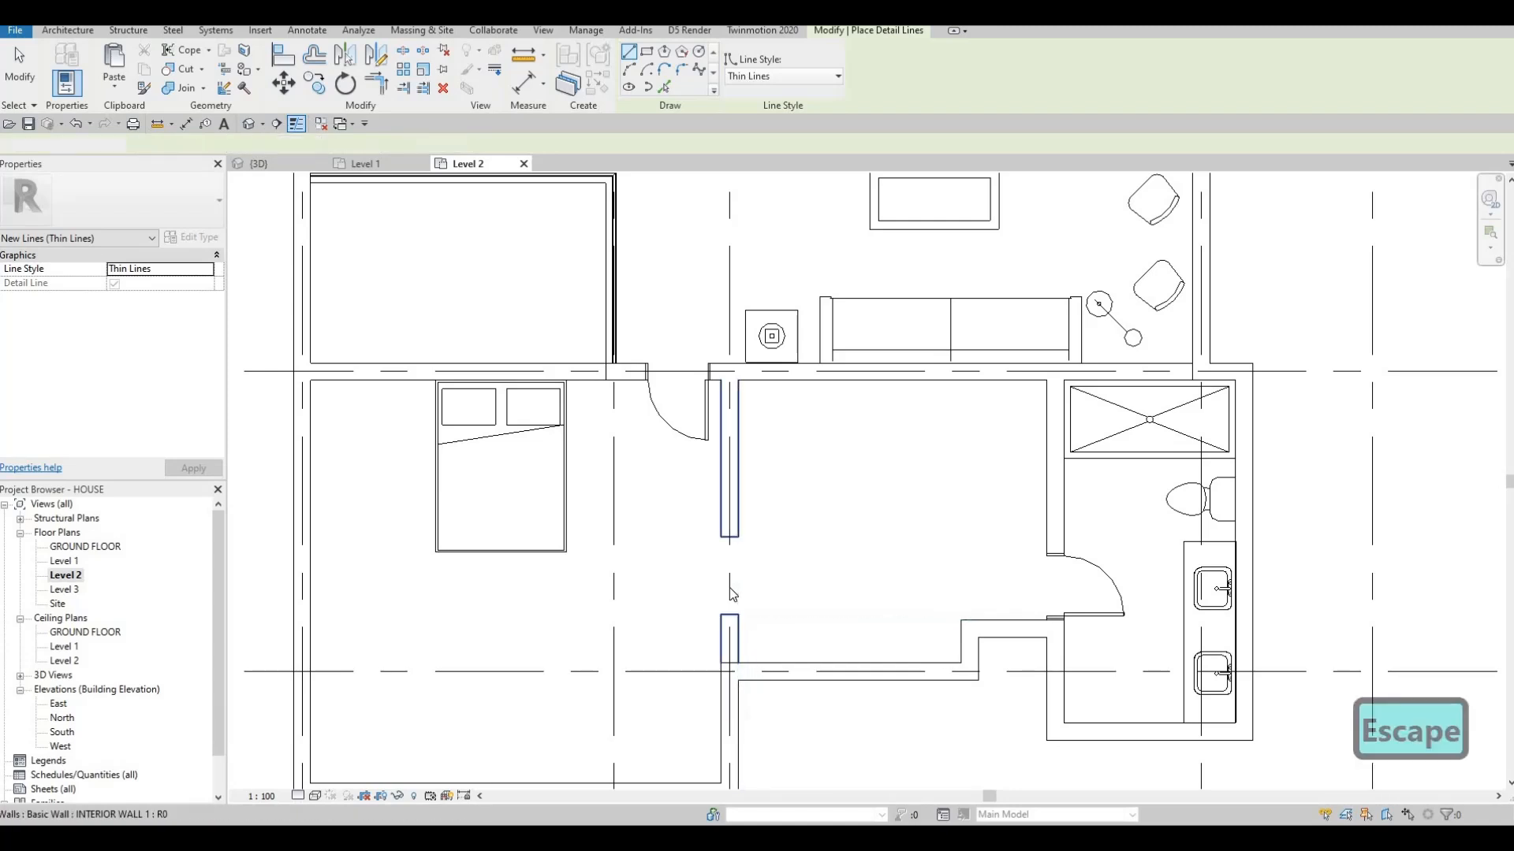
pyautogui.click(726, 552)
pyautogui.press('Escape')
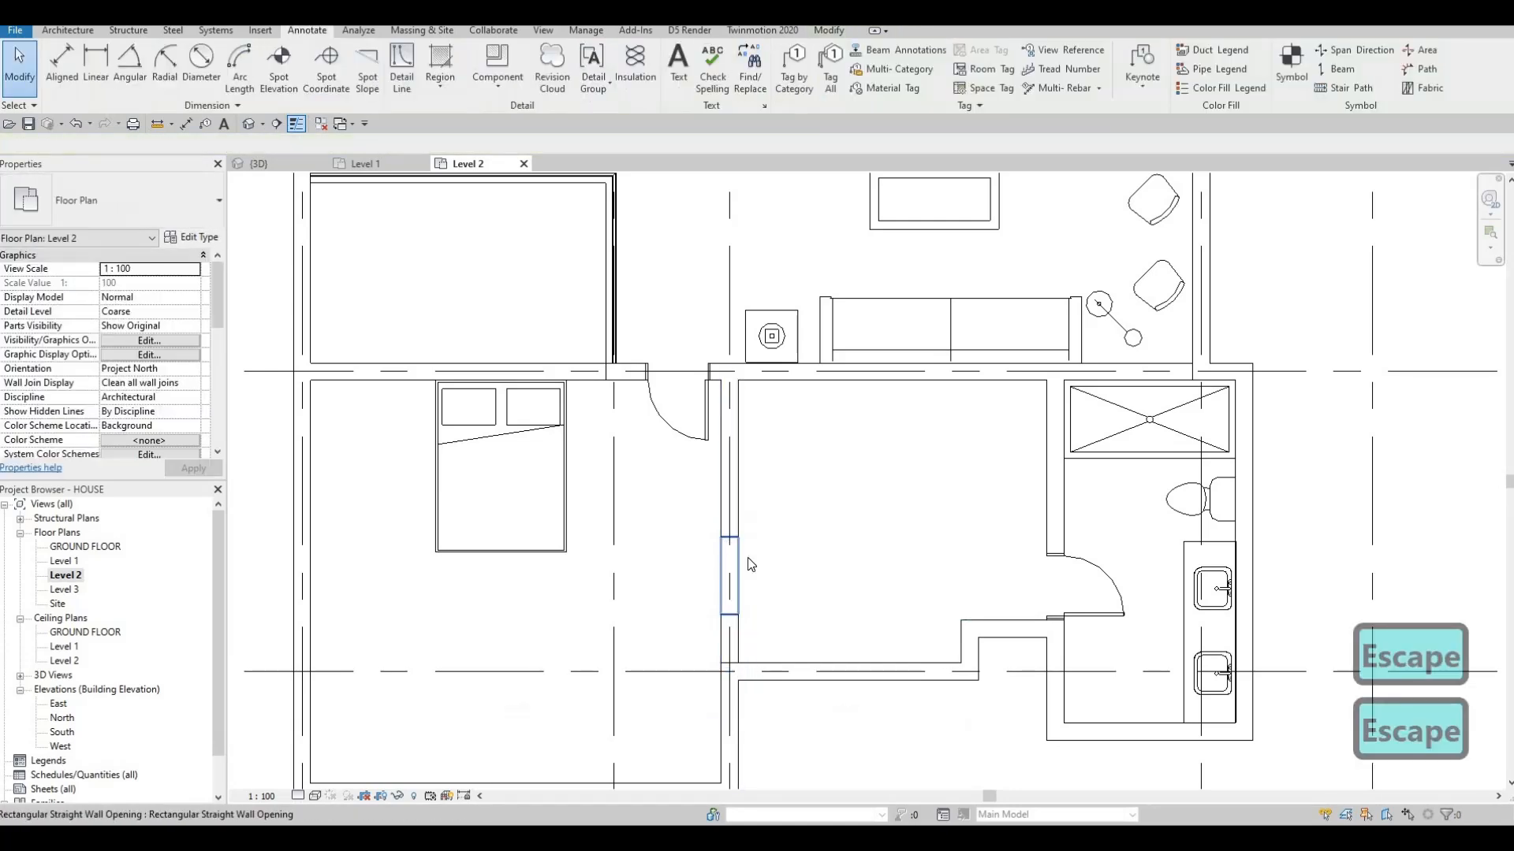
pyautogui.click(745, 560)
pyautogui.write('700')
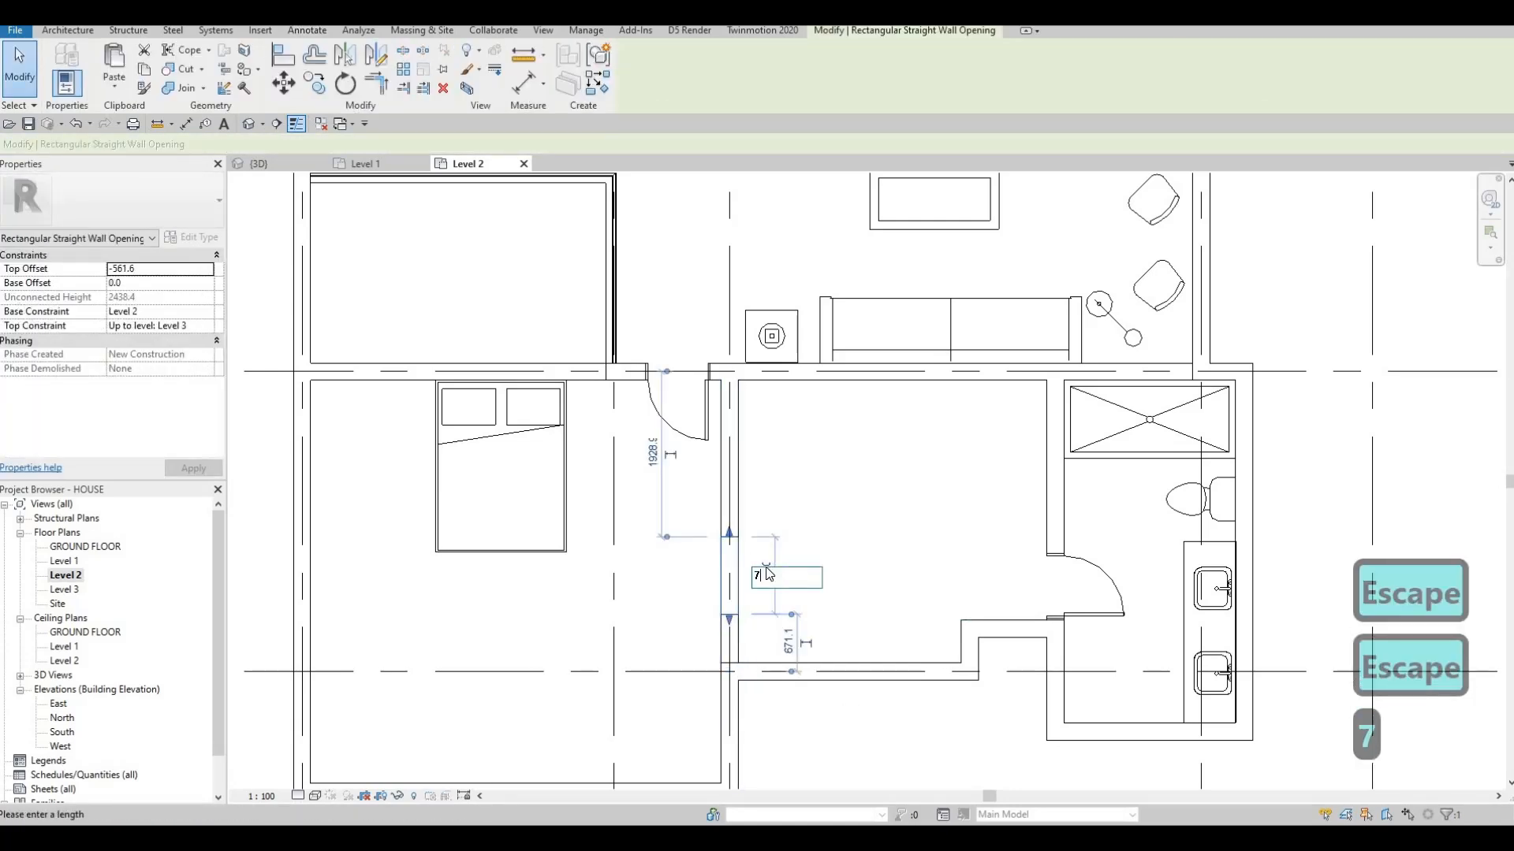
pyautogui.press('Return')
pyautogui.press('Escape')
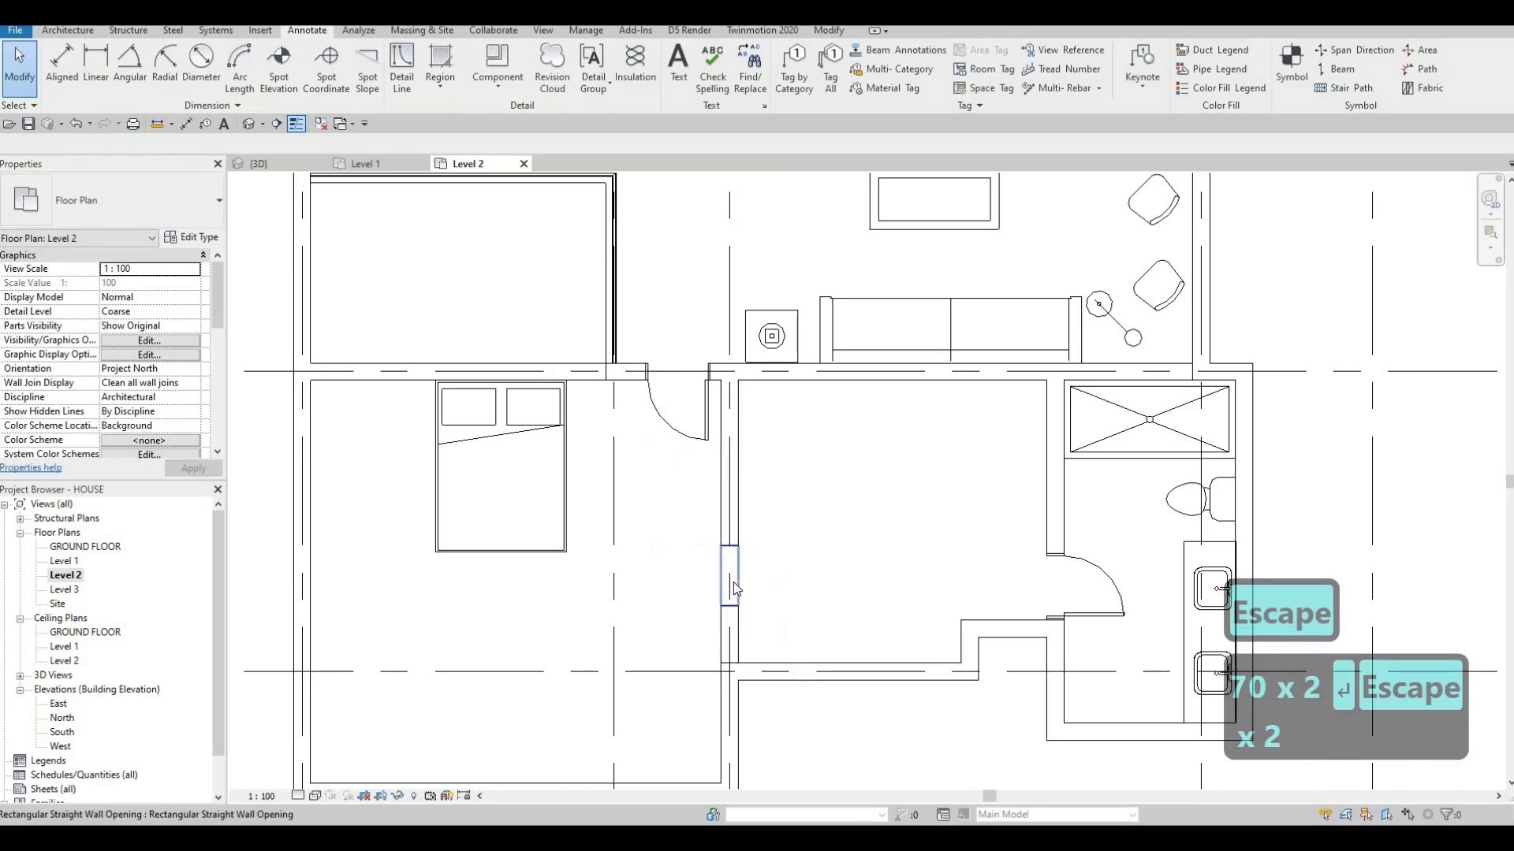
# - Nudge the lower bedroom's dressing area opening slightly upward along its wall
pyautogui.click(733, 587)
pyautogui.press('Escape')
pyautogui.press('Escape')
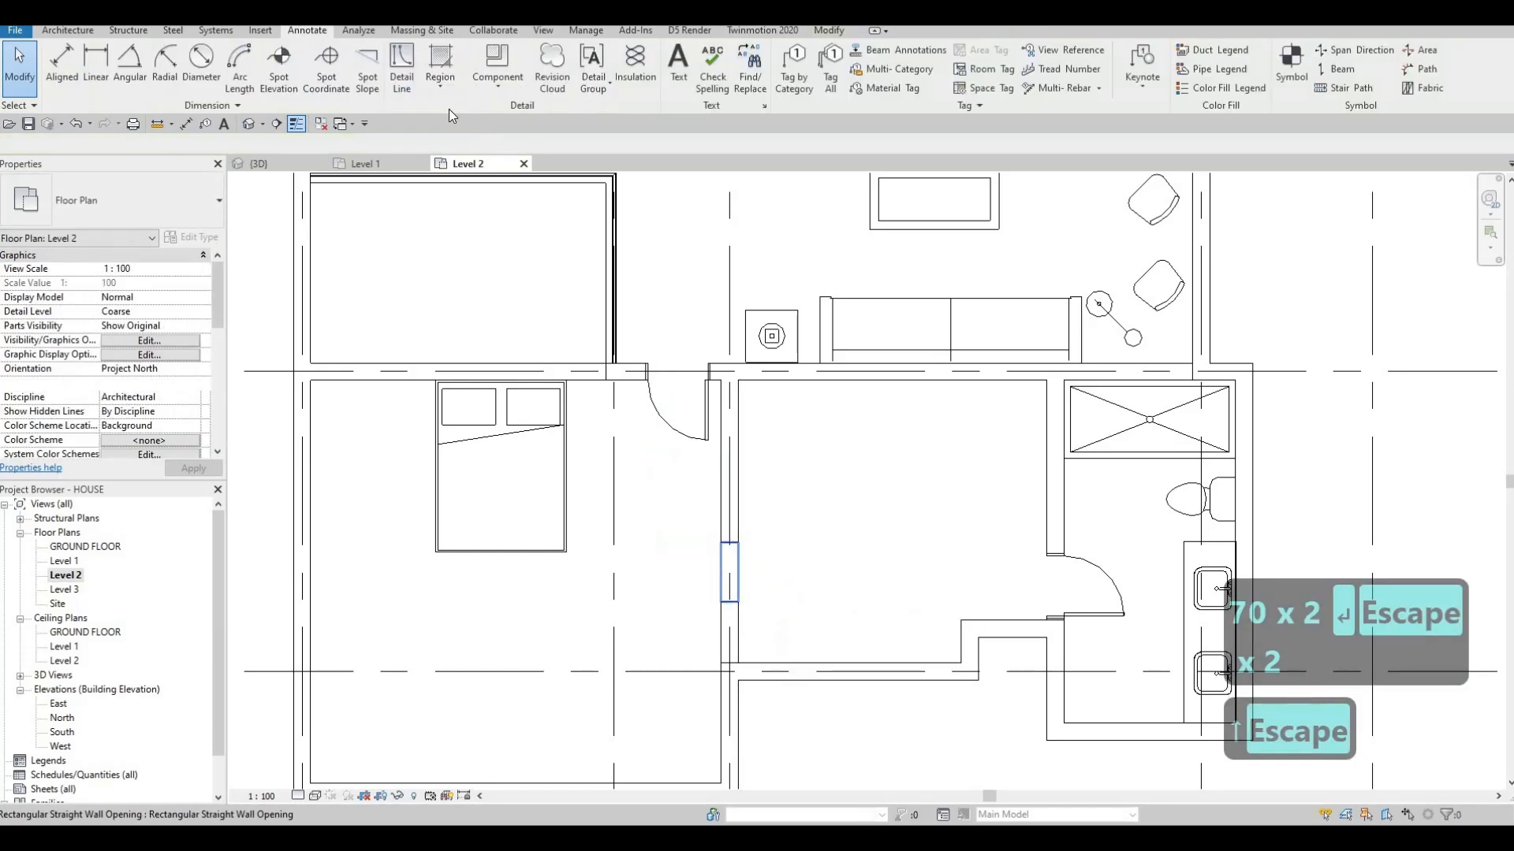
# - Draw a horizontal Thin Lines wardrobe line about 2600 mm long from the lower dressing area's wall jog to its opening wall
pyautogui.press('d')
pyautogui.press('l')
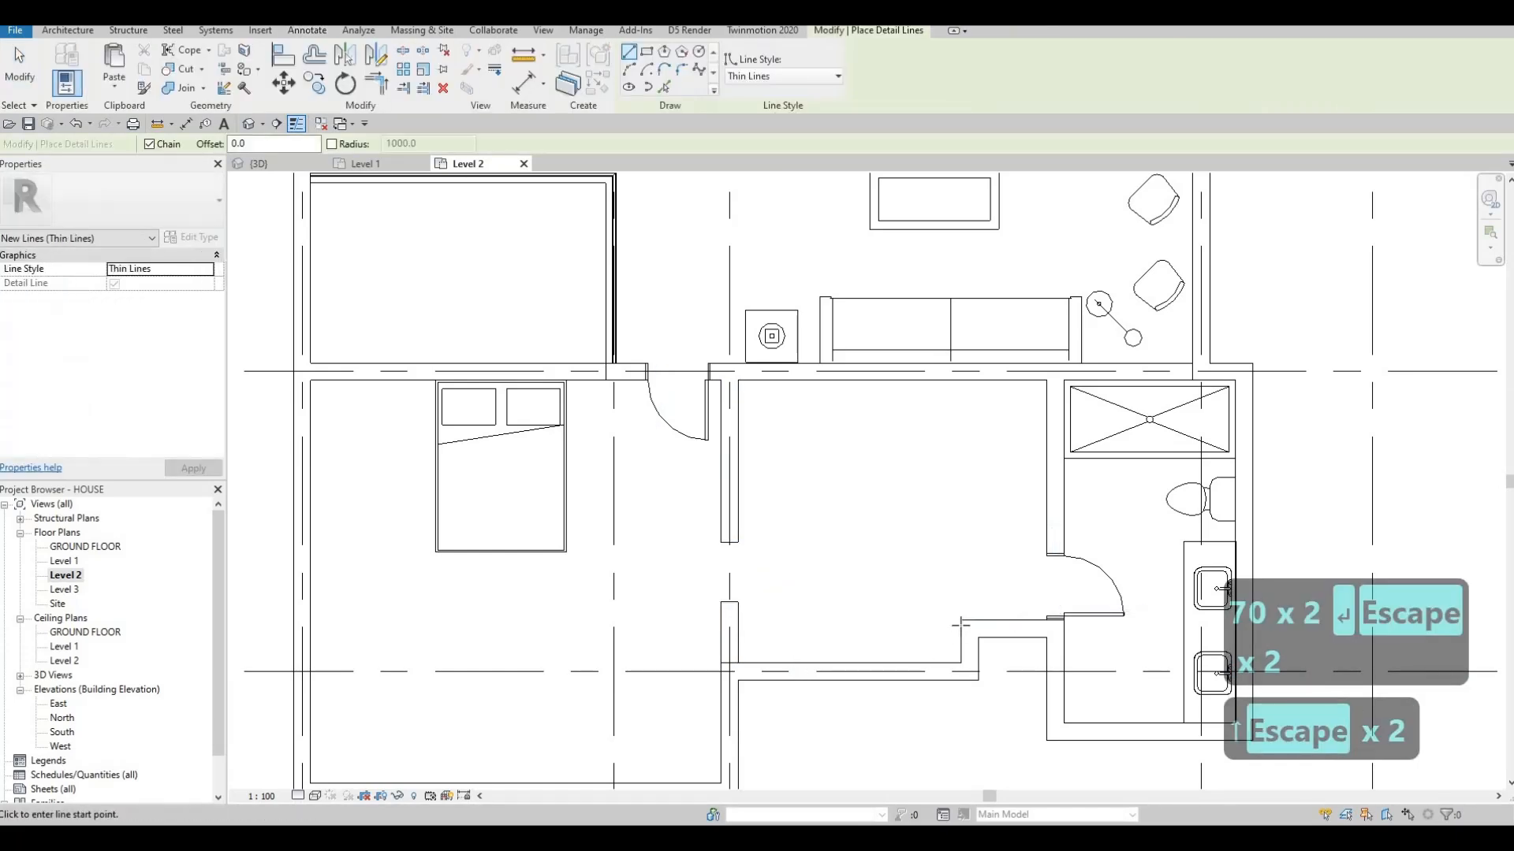
pyautogui.scroll(2, 961, 623)
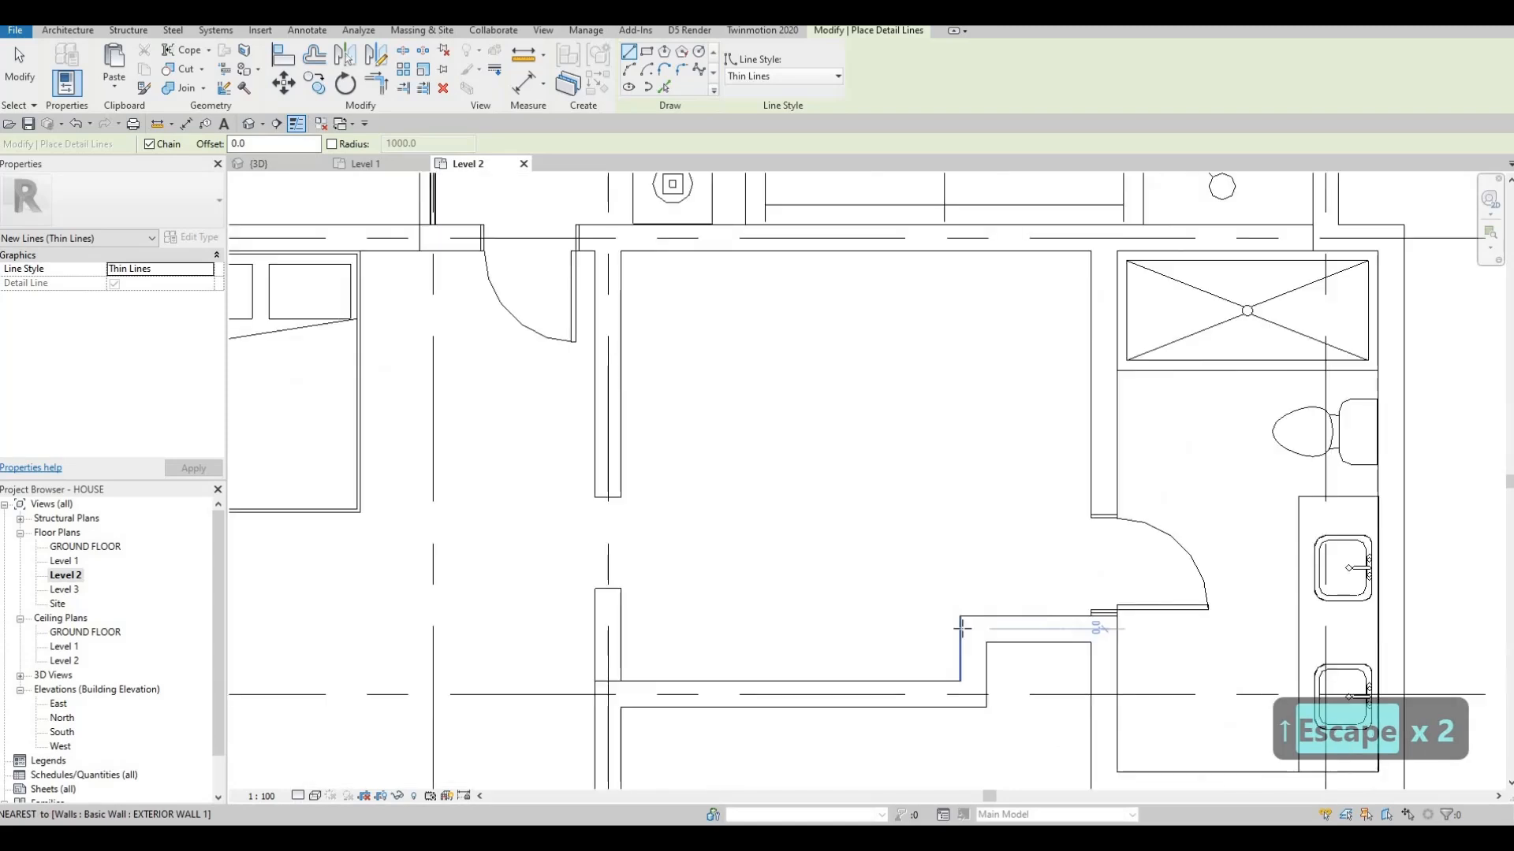
pyautogui.click(960, 628)
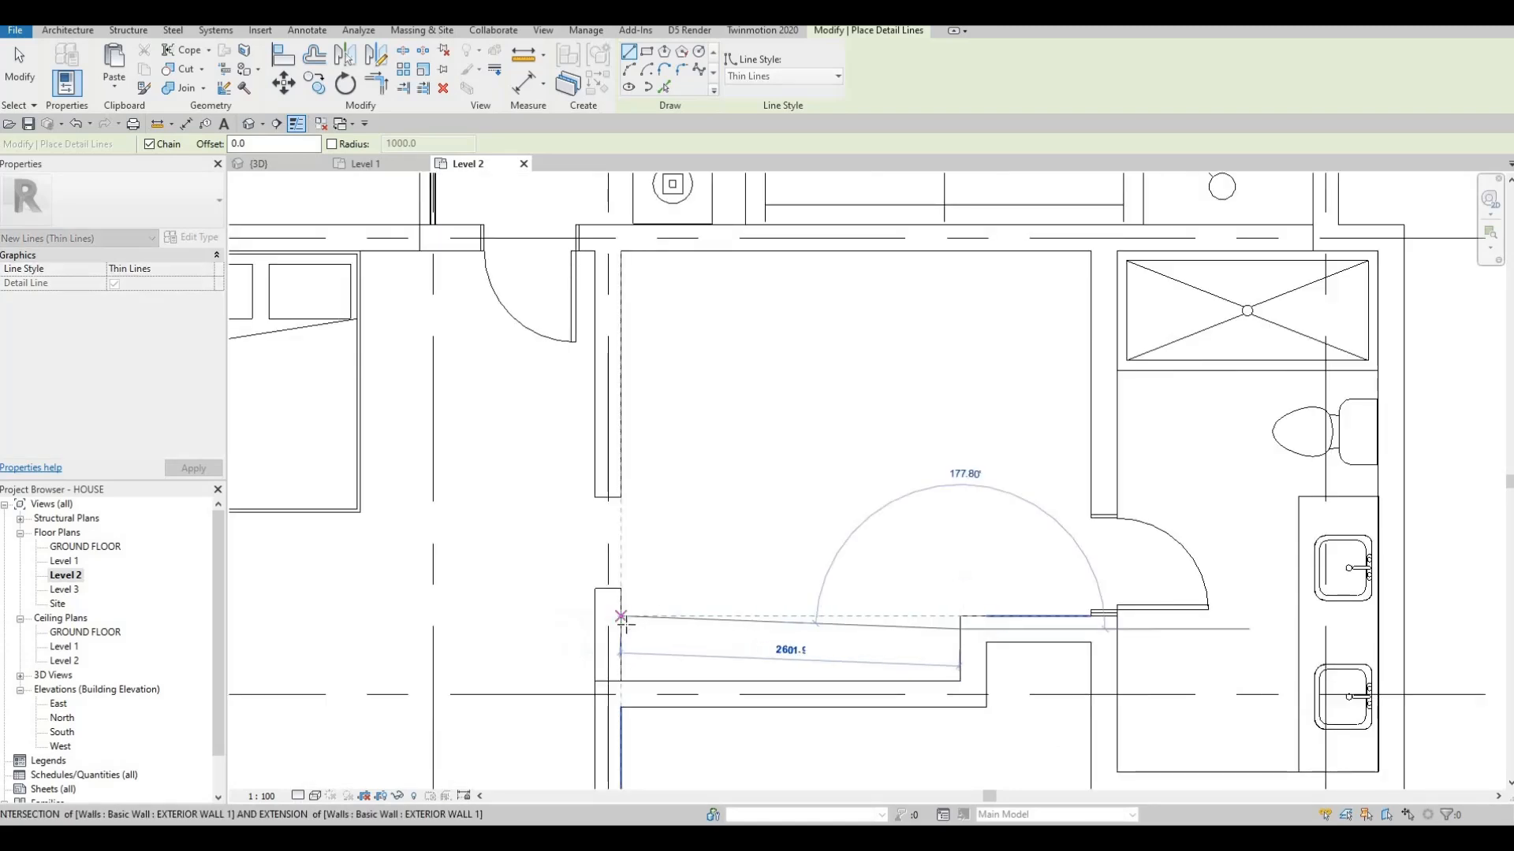
pyautogui.press('Escape')
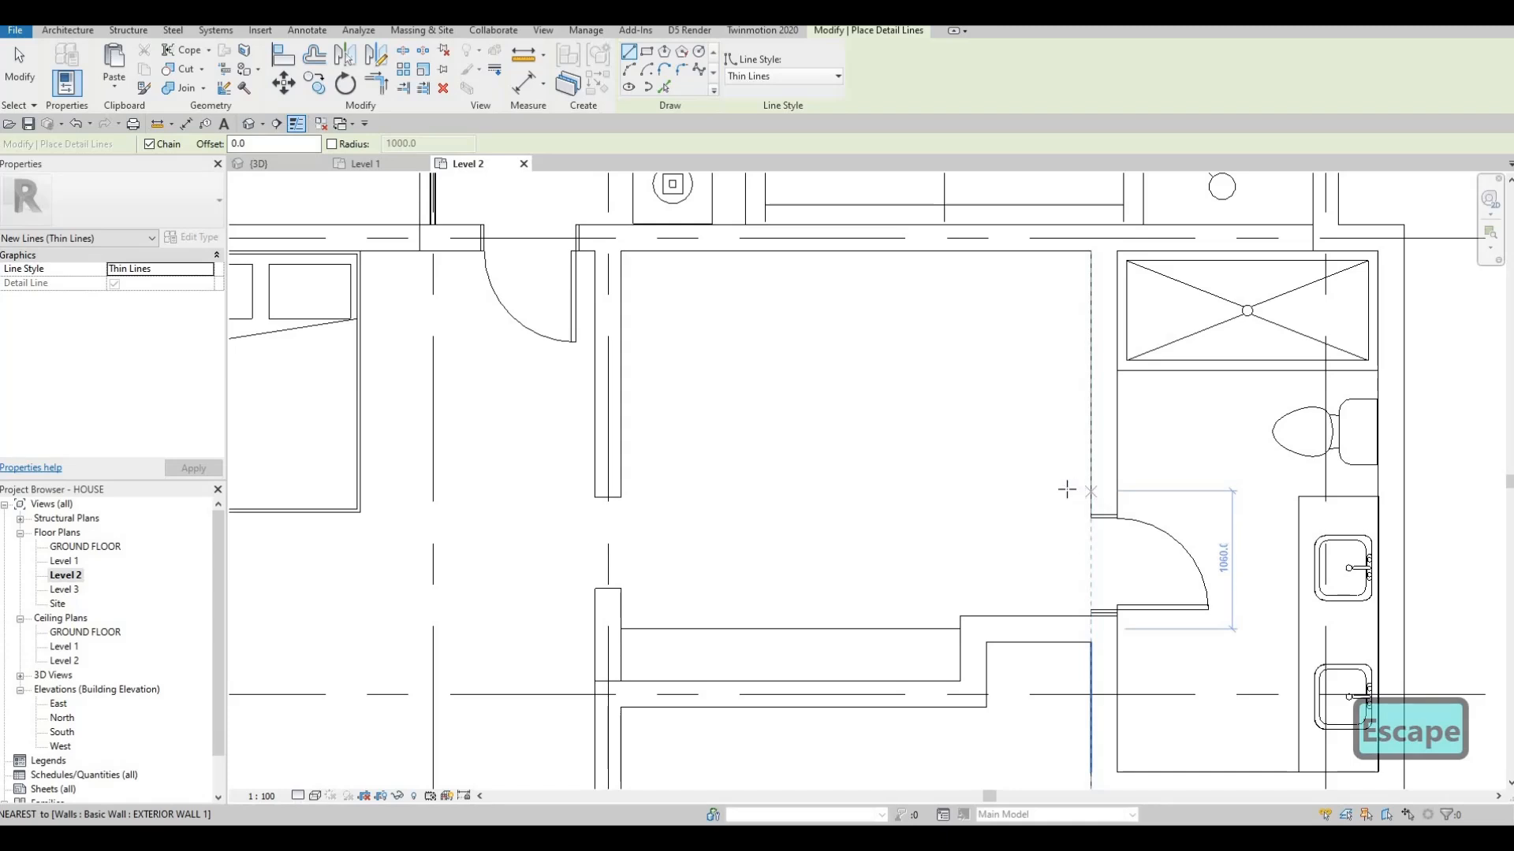
# - Draw a U-shaped wardrobe outline along the lower dressing area's side and upper walls, with a front line about 2720 mm long
pyautogui.click(1067, 490)
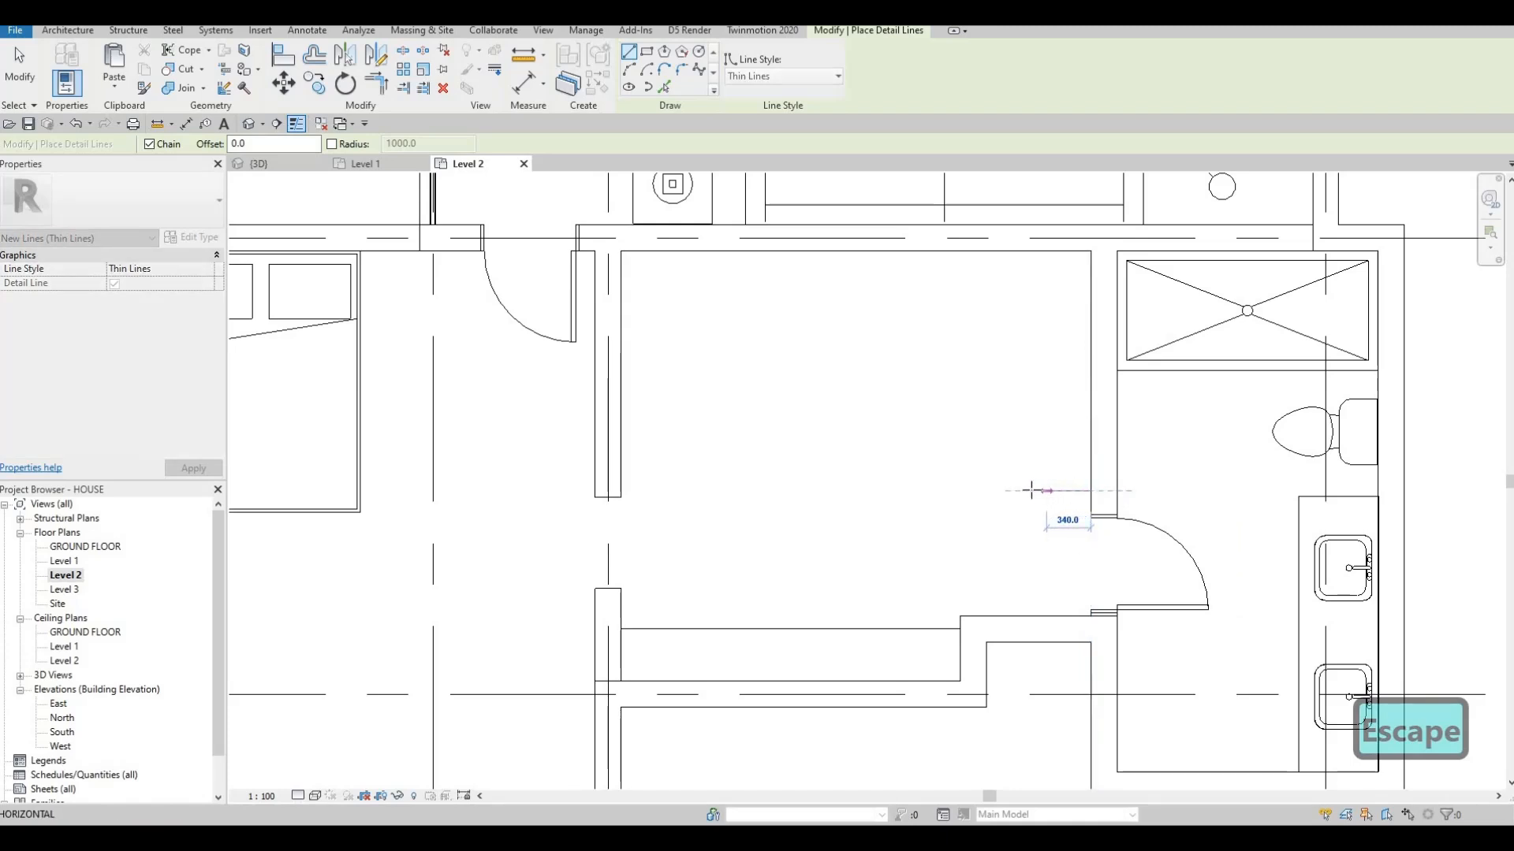
pyautogui.click(1028, 491)
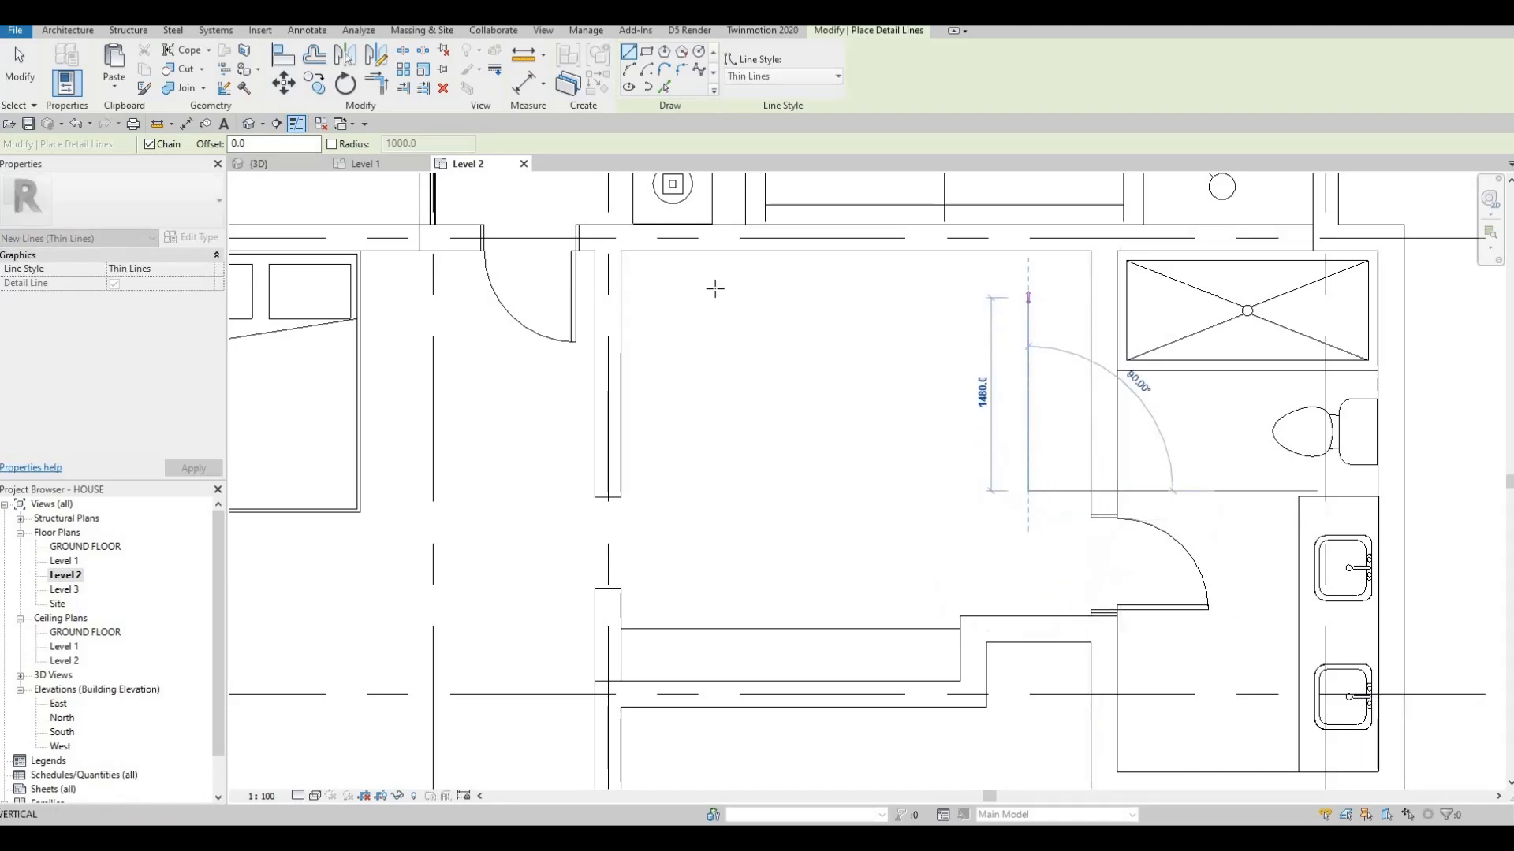
pyautogui.click(686, 291)
pyautogui.click(674, 292)
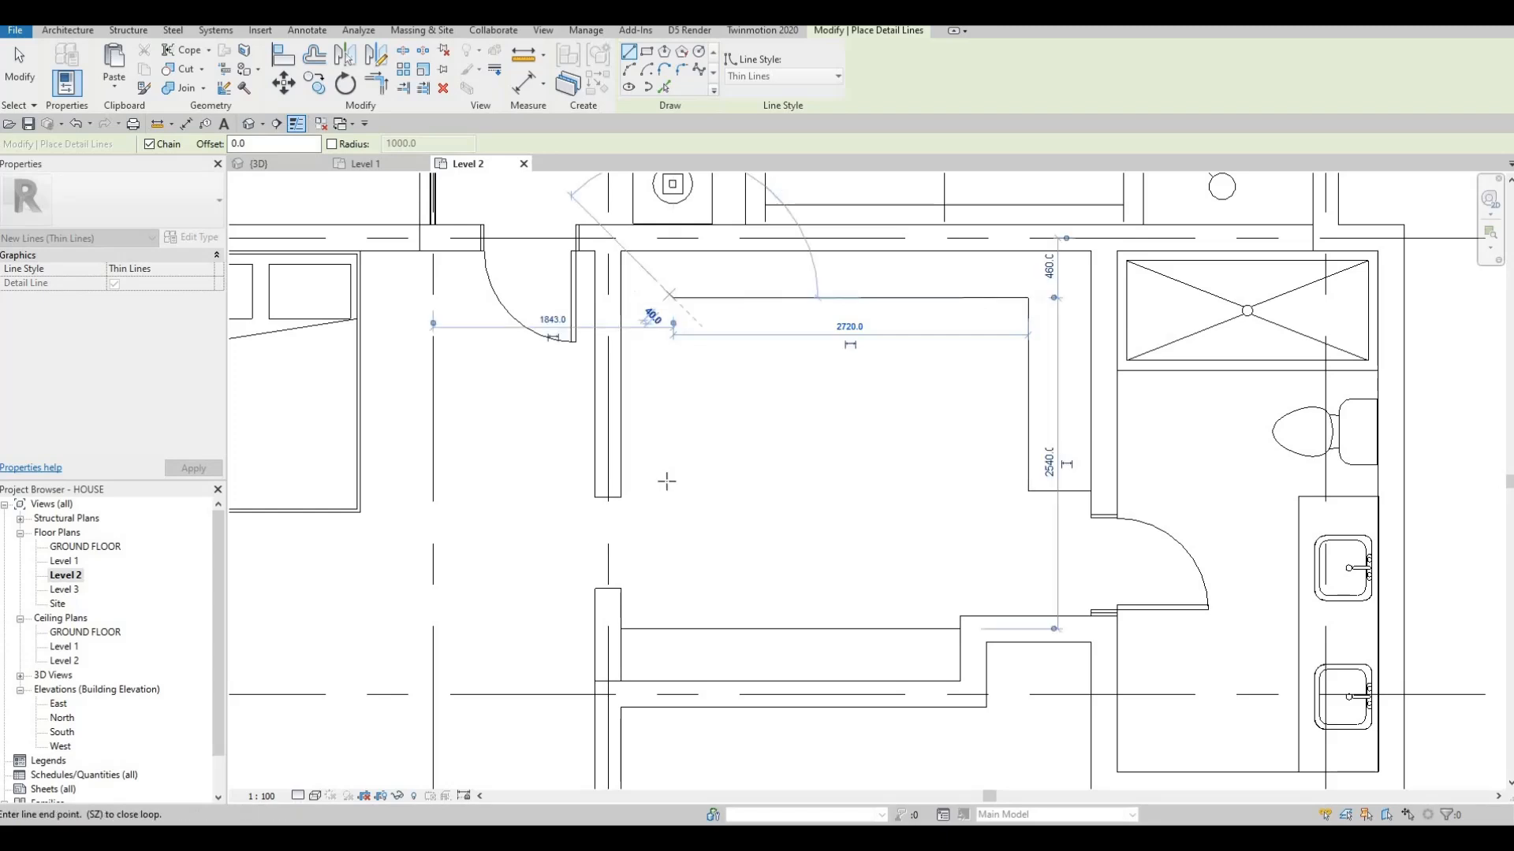
pyautogui.click(619, 485)
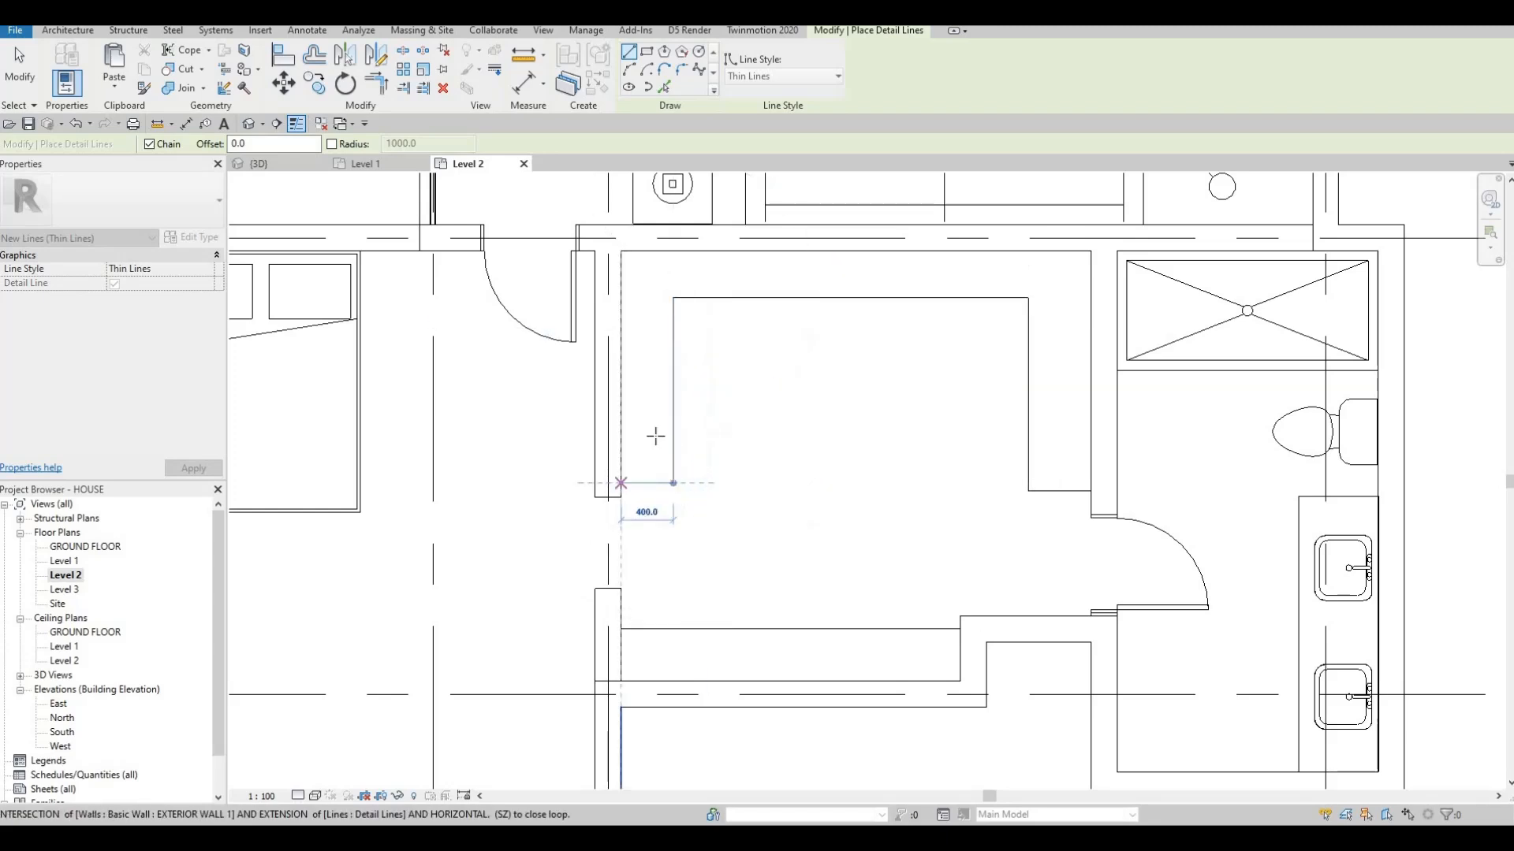
pyautogui.click(622, 482)
pyautogui.press('Escape')
pyautogui.press('Escape')
# - Set the distance between the U-shaped outline's upper line and the upper wall's centreline to 500 mm
pyautogui.click(1013, 298)
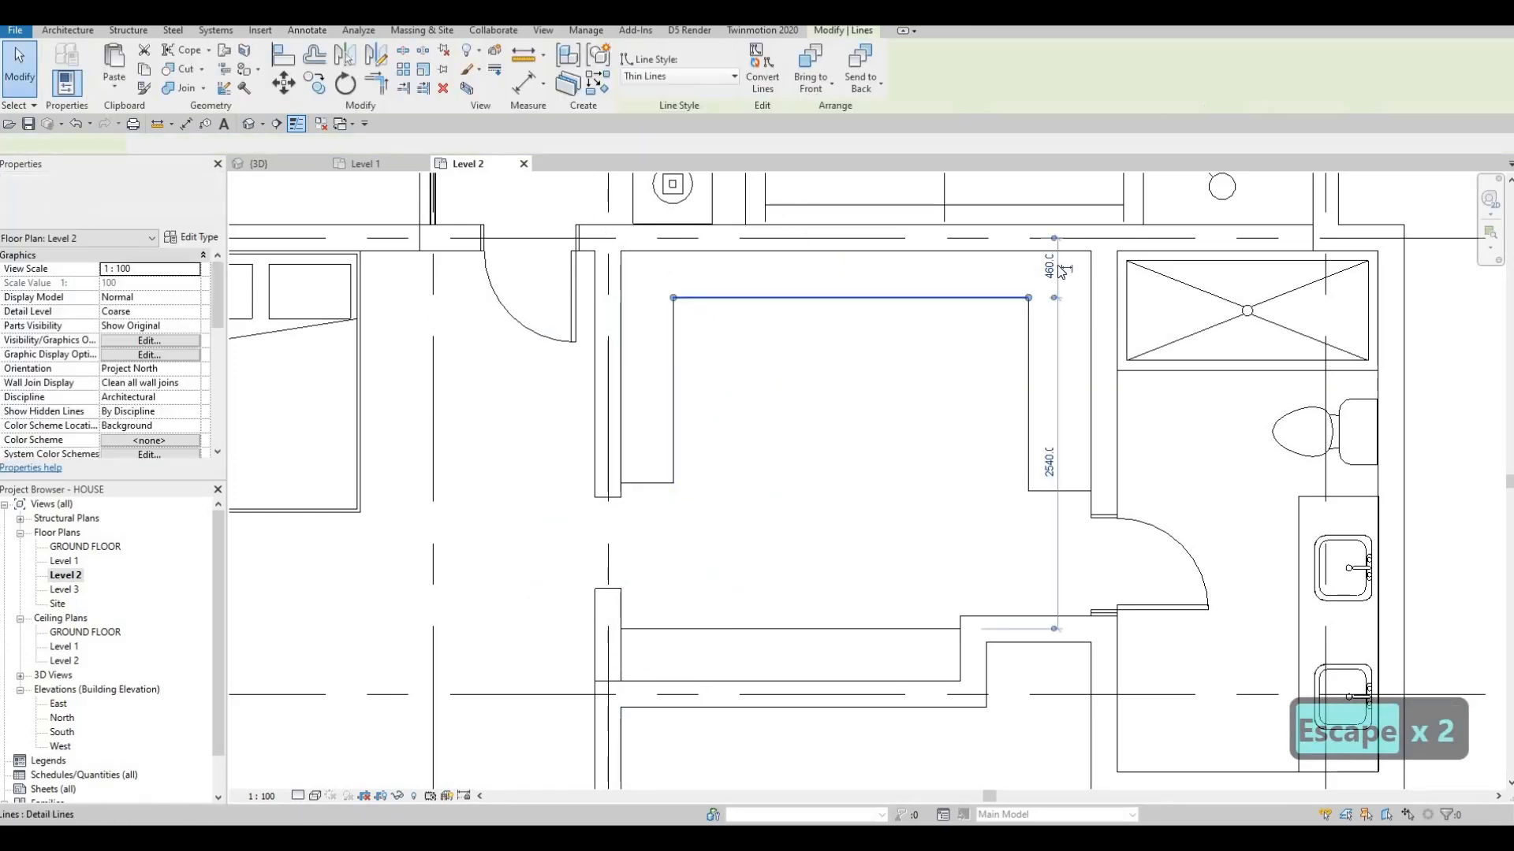
pyautogui.click(1053, 283)
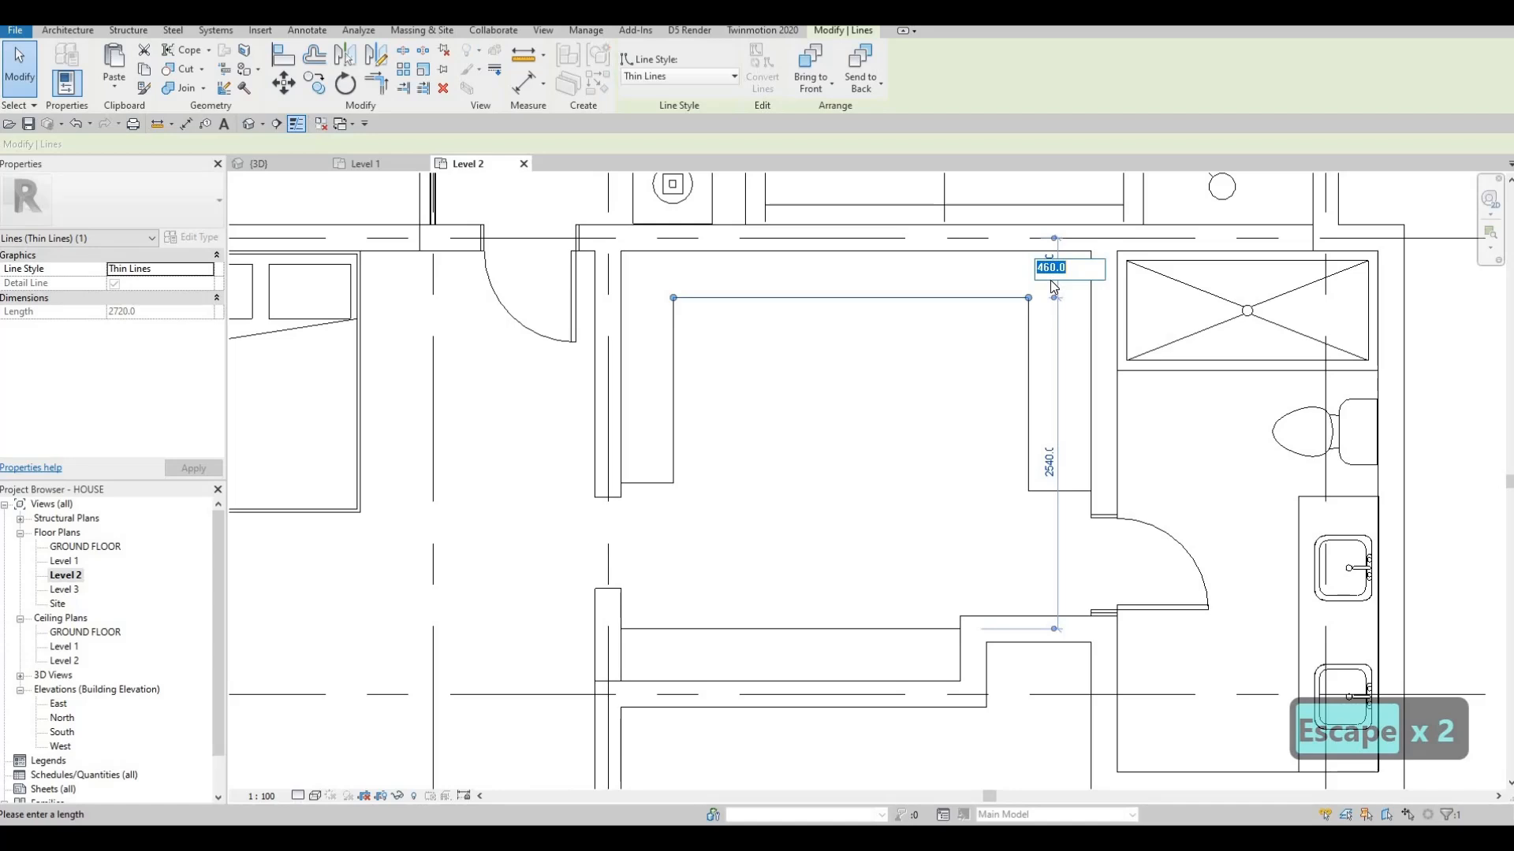
pyautogui.write('500')
pyautogui.press('Return')
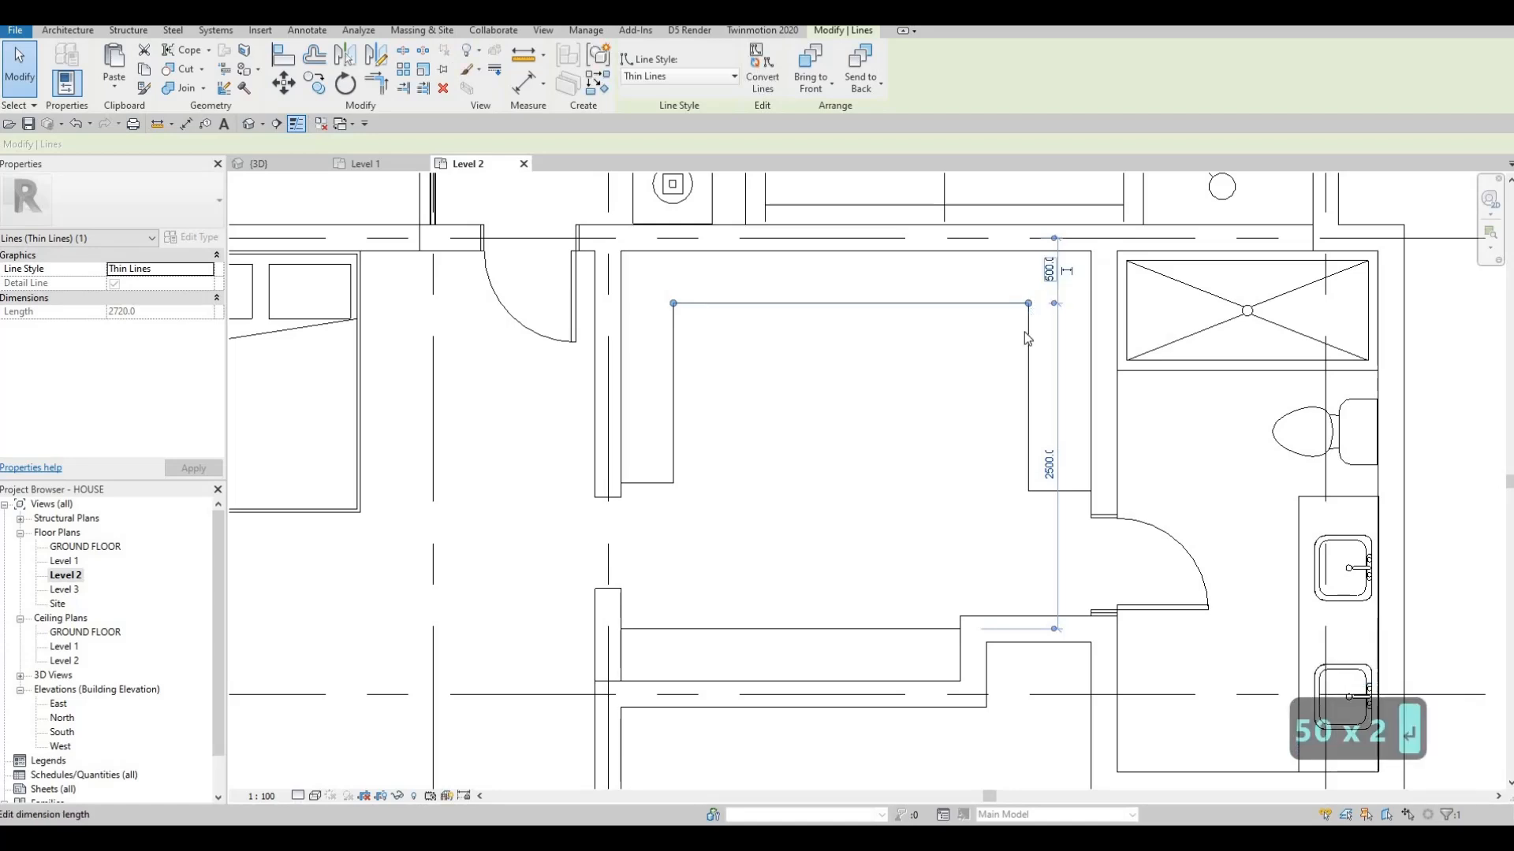
pyautogui.press('Escape')
pyautogui.press('Escape')
# - Nudge the U-shaped outline's lines inward: the right one to 620 mm, the upper and left ones to 560 mm from the wall centrelines
pyautogui.click(976, 304)
pyautogui.press('Left')
pyautogui.press('Left')
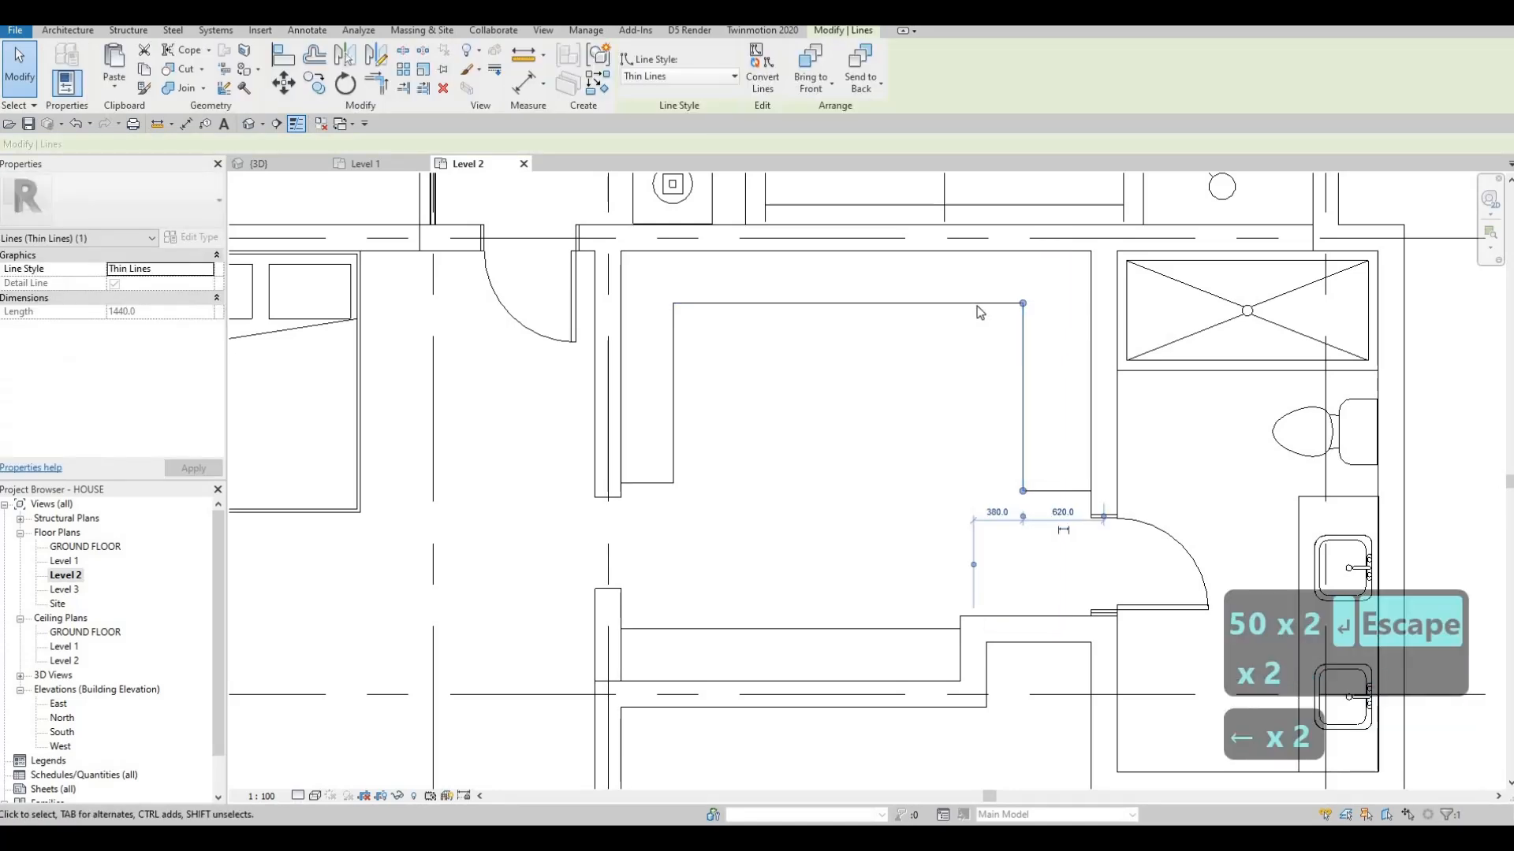
pyautogui.press('Down')
pyautogui.press('Down')
pyautogui.press('Down')
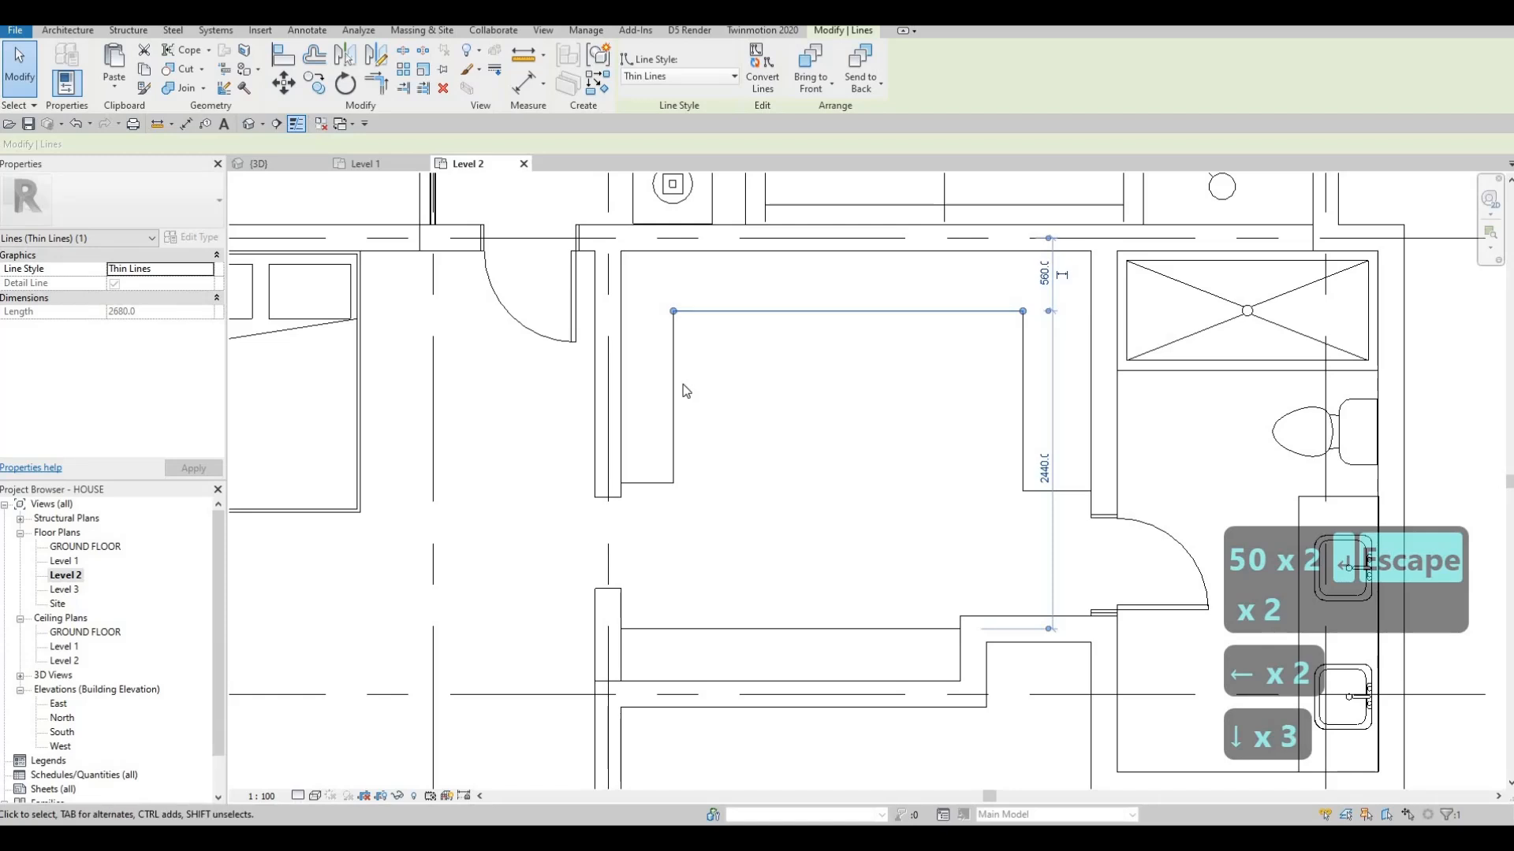
pyautogui.click(674, 392)
pyautogui.press('Right')
pyautogui.press('Right')
pyautogui.press('Right')
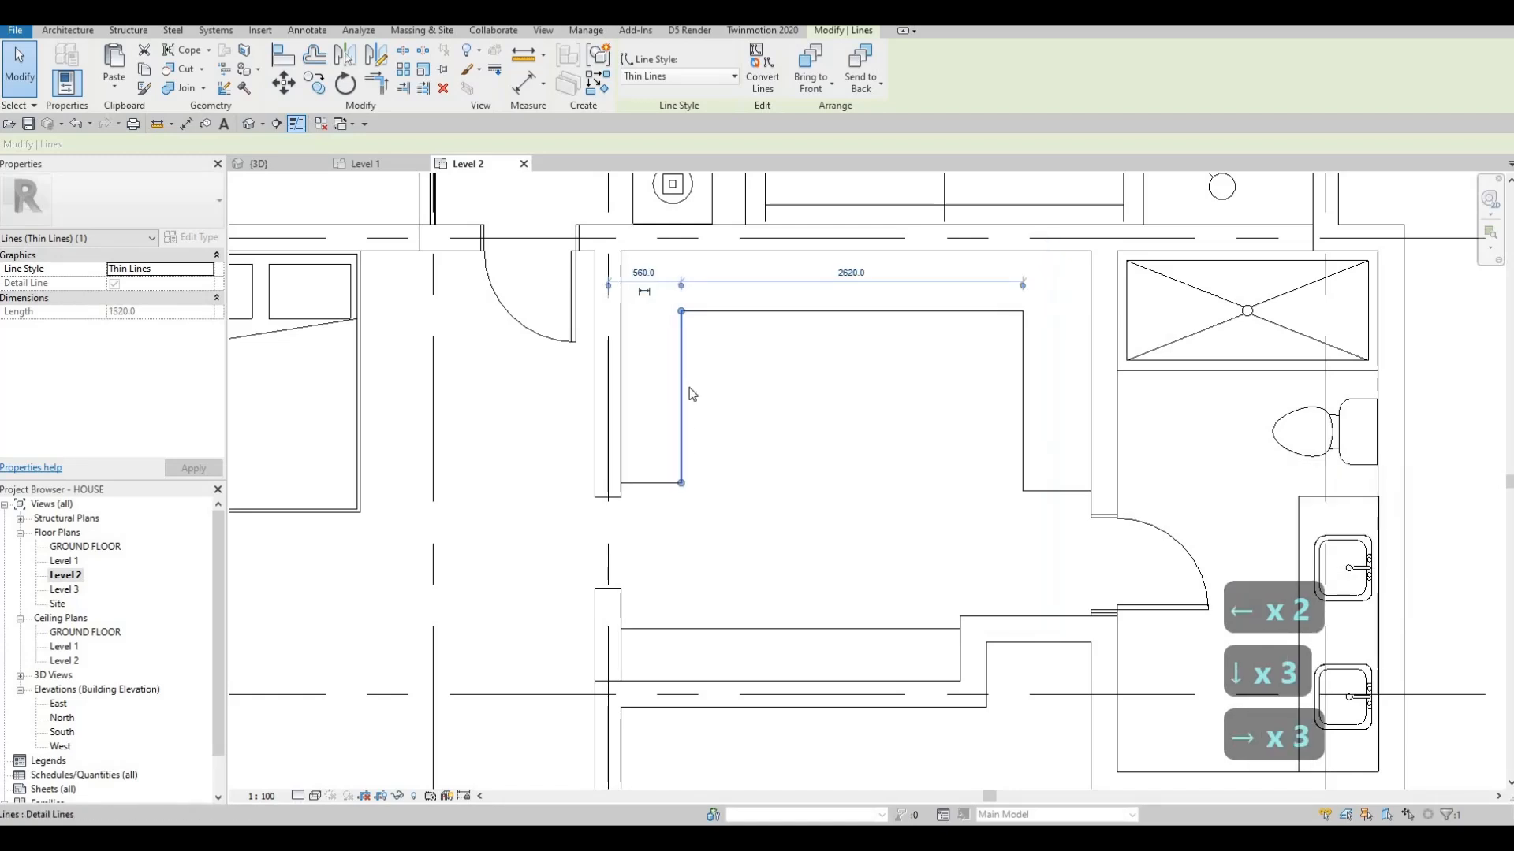
# - Fine-tune the U-shaped outline's side lines so the left is 600 mm and the right 620 mm from their wall centrelines
pyautogui.scroll(-1, 692, 394)
pyautogui.scroll(-1, 741, 390)
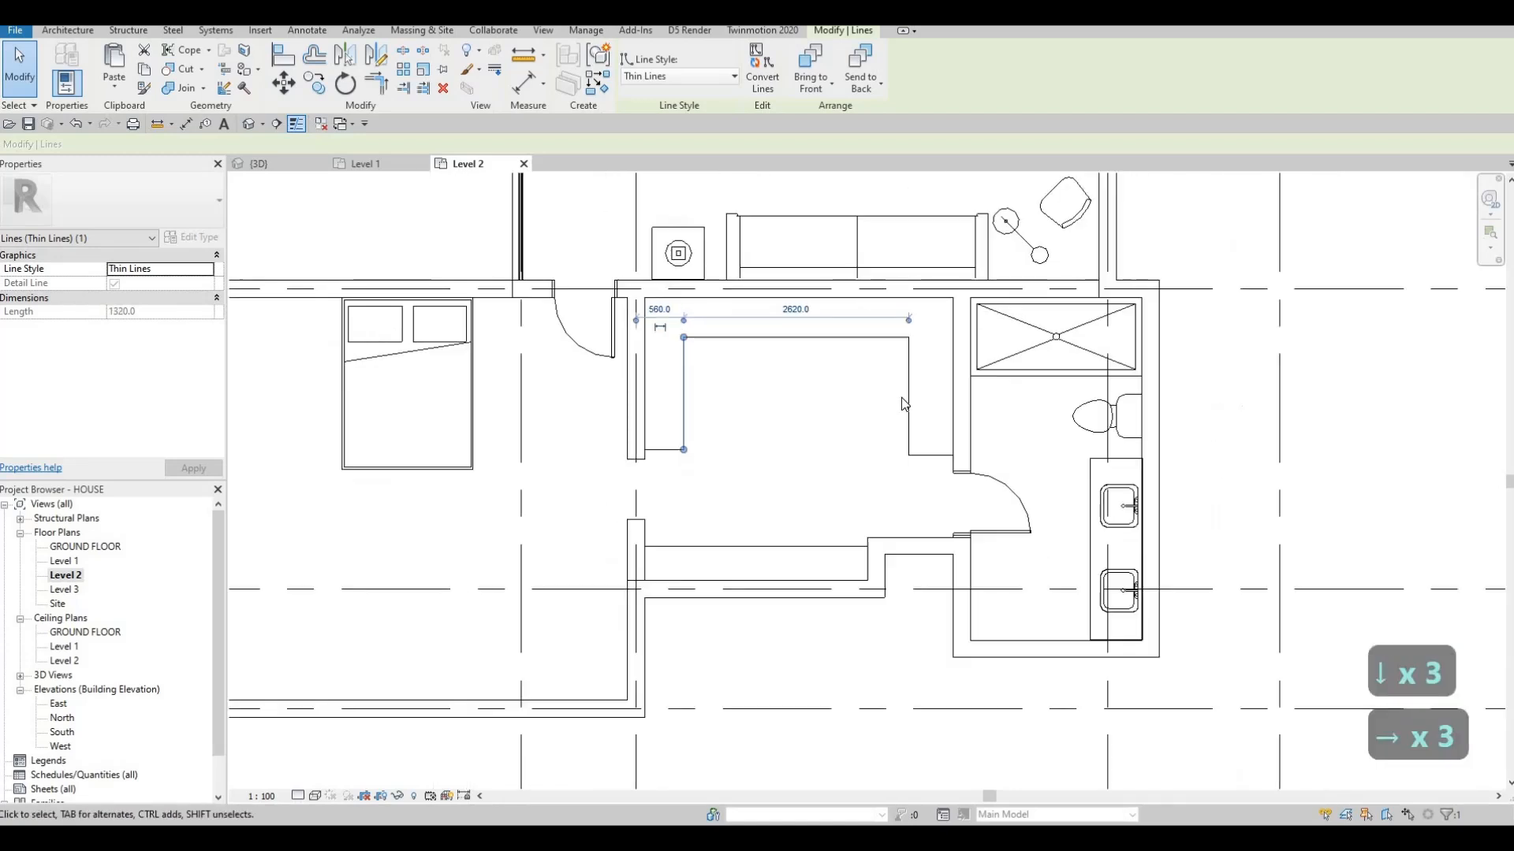
pyautogui.click(908, 405)
pyautogui.press('Right')
pyautogui.press('Right')
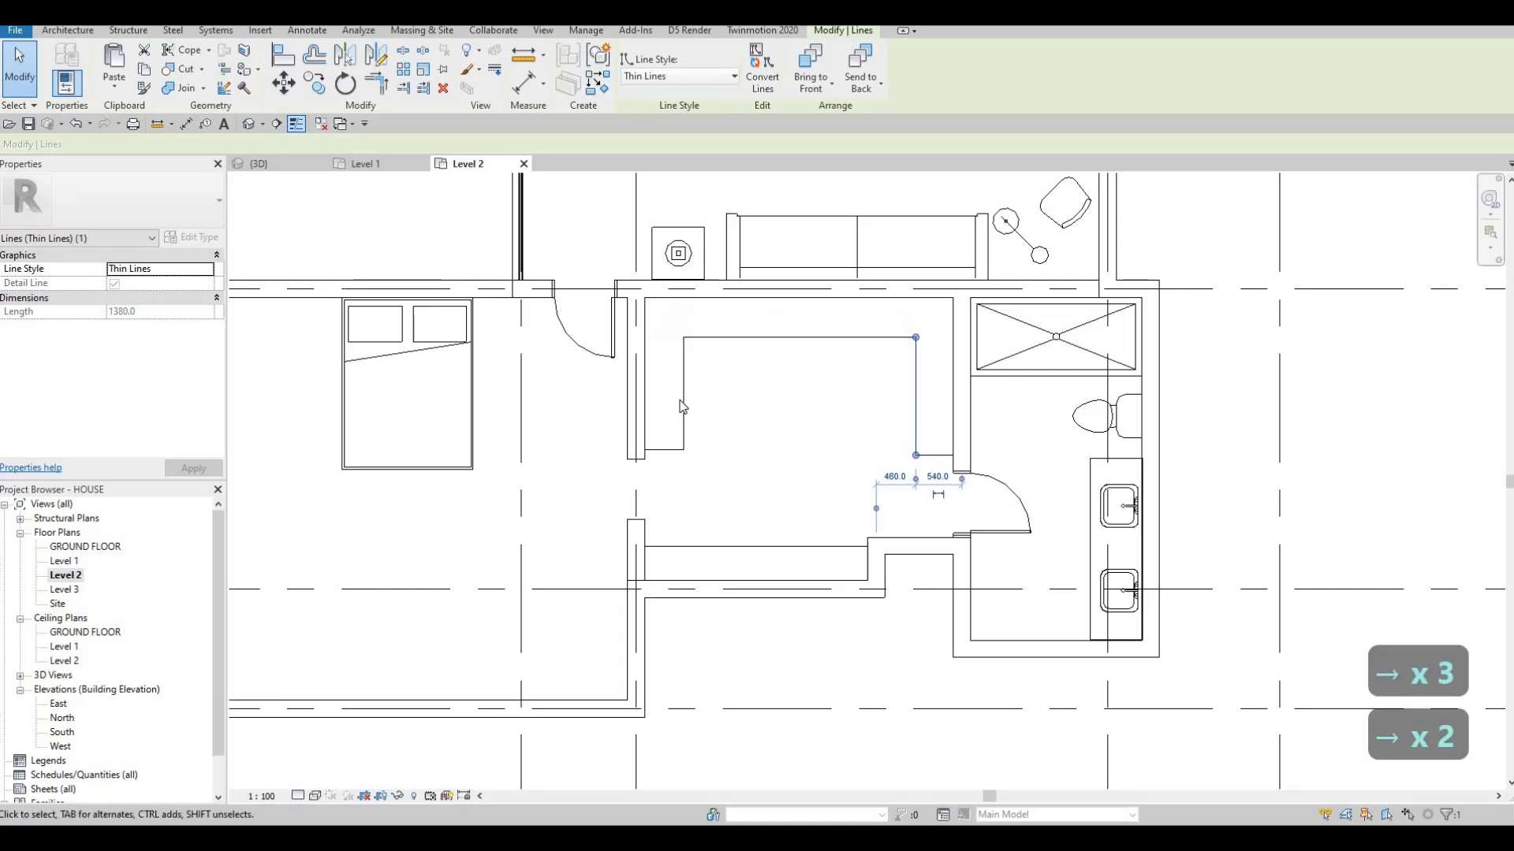
pyautogui.click(684, 400)
pyautogui.press('Right')
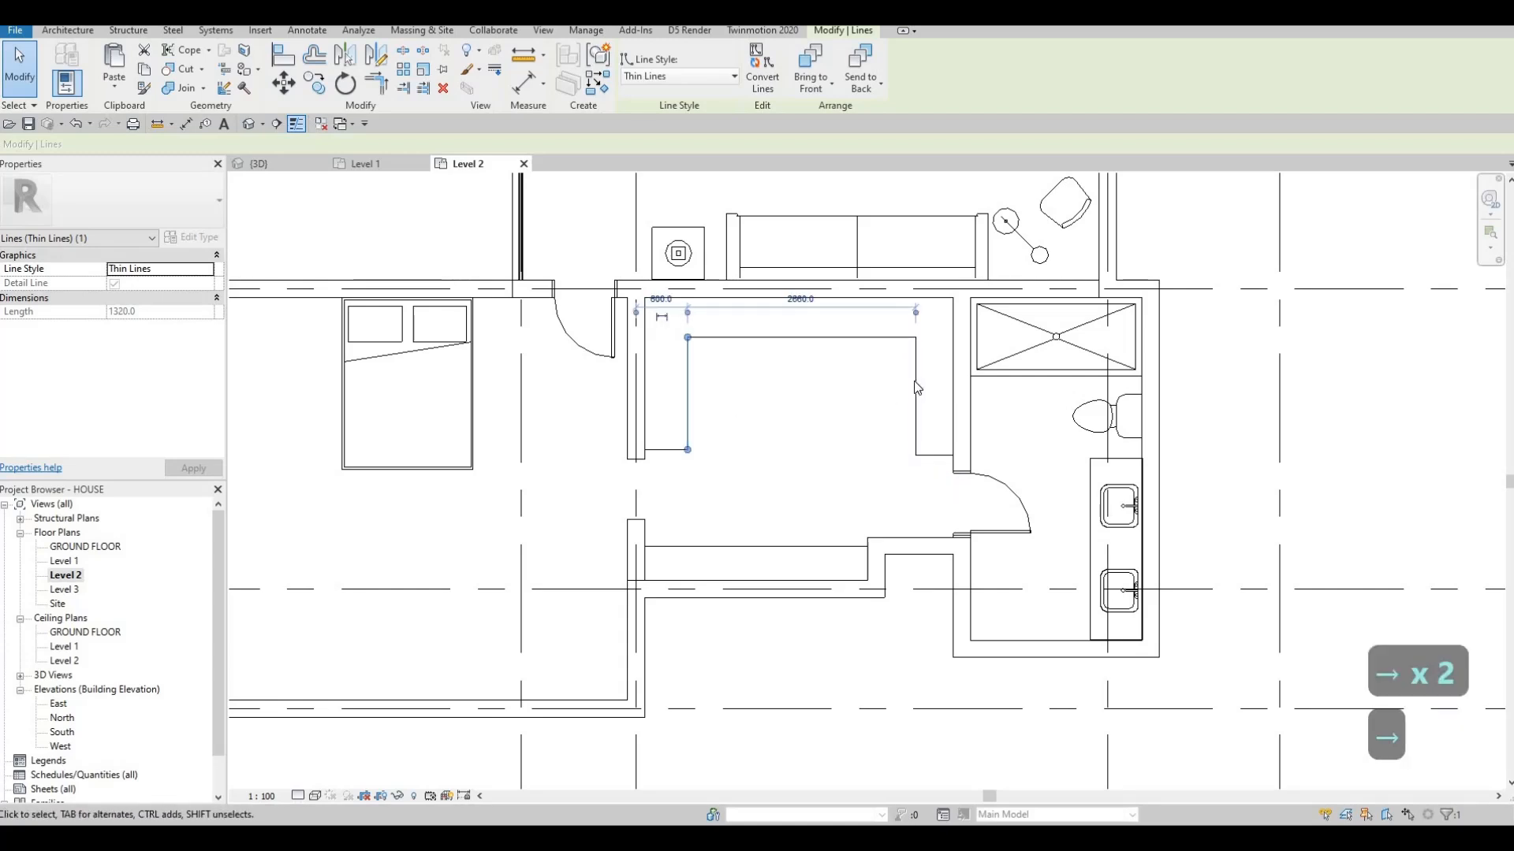
pyautogui.click(912, 388)
pyautogui.press('Left')
pyautogui.press('Left')
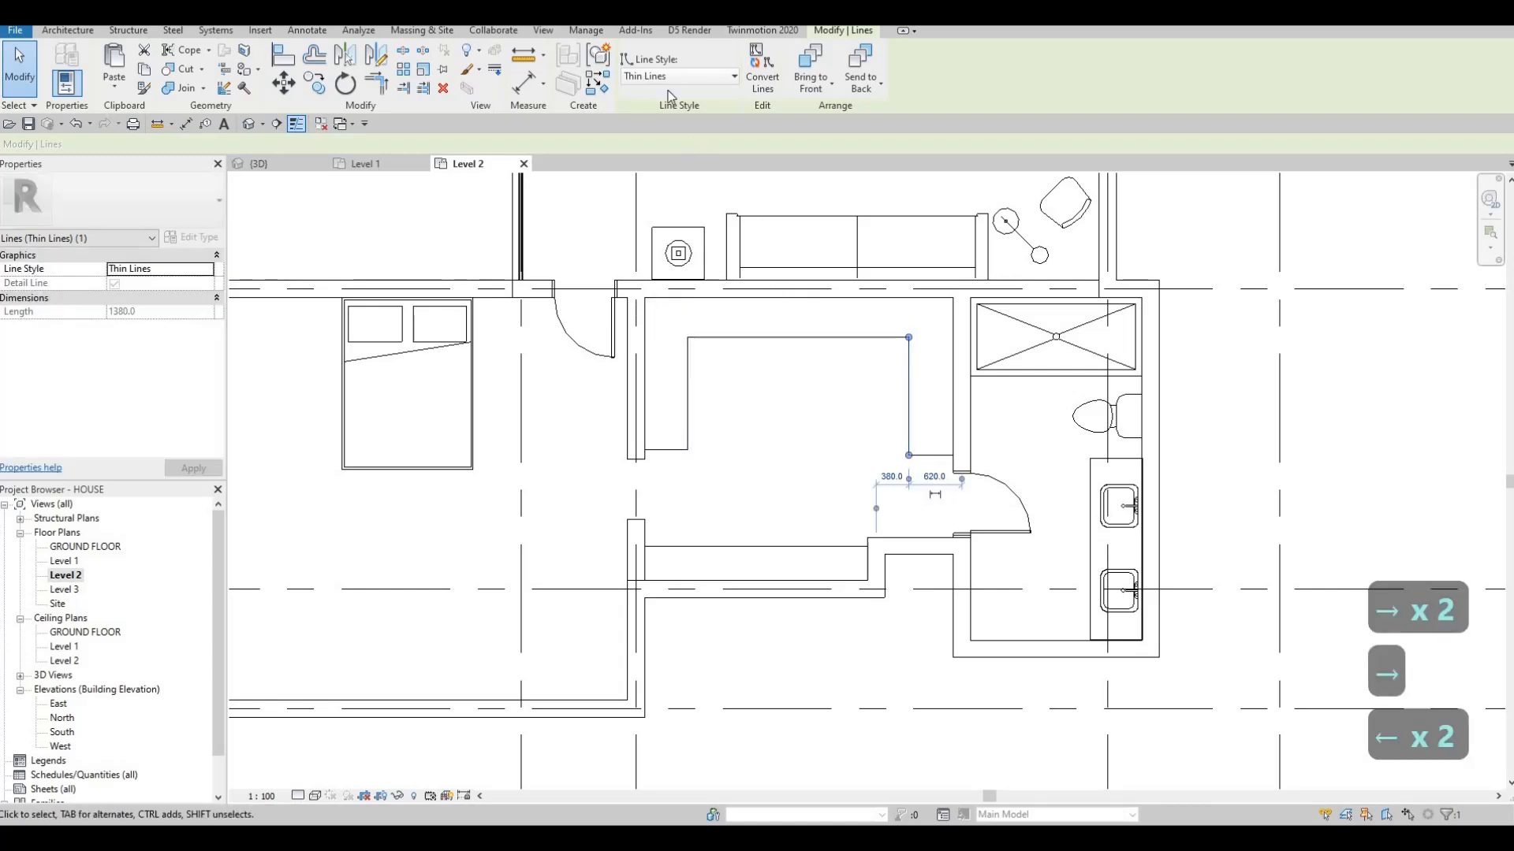
# - Change the line style of the U-shaped outline's right vertical line to <Demolished>
pyautogui.click(656, 77)
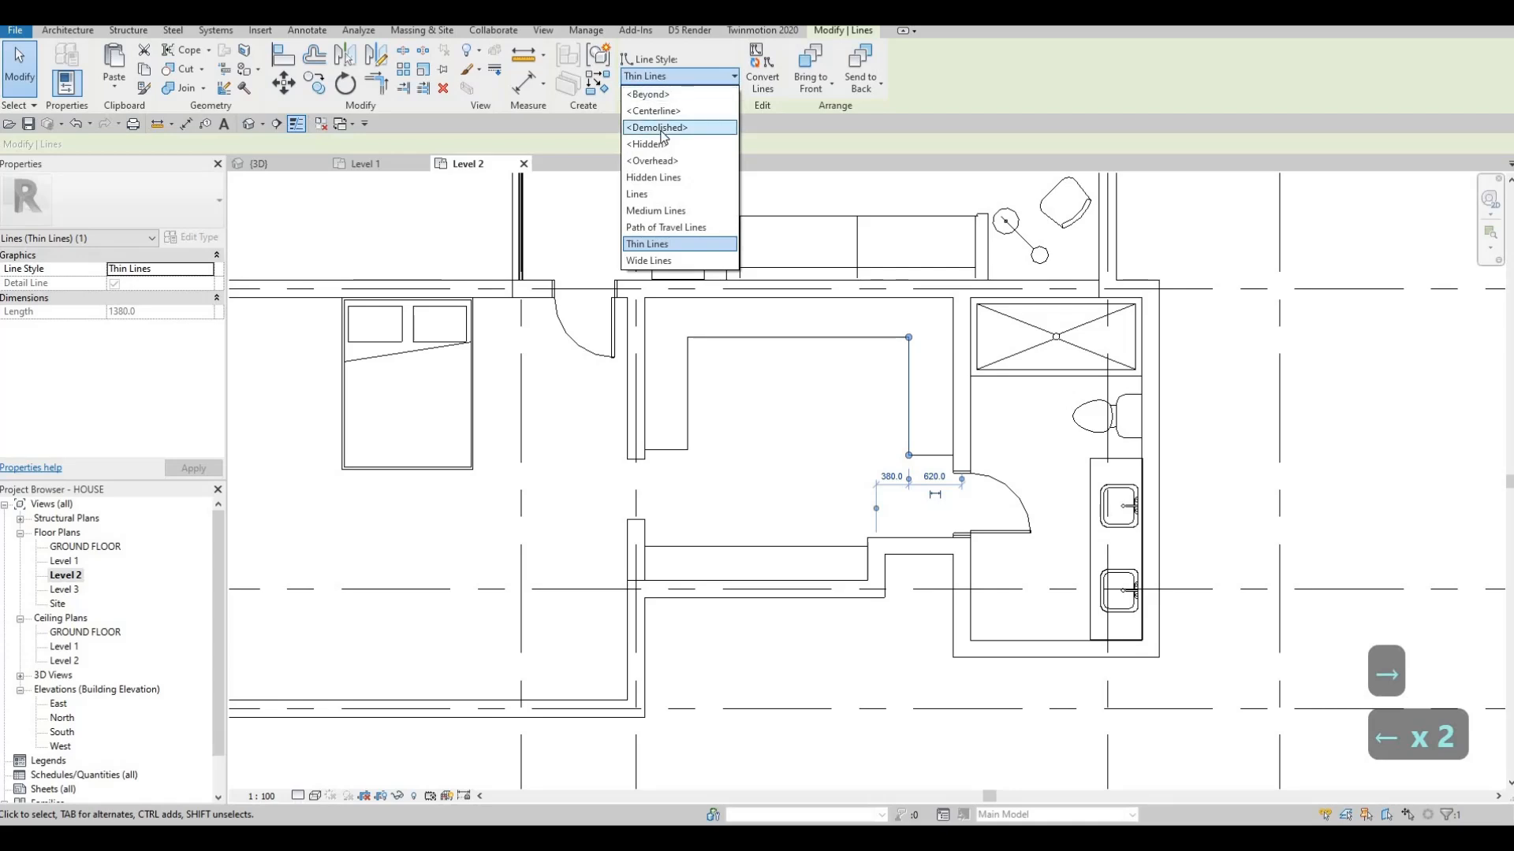
pyautogui.click(662, 129)
pyautogui.scroll(4, 643, 555)
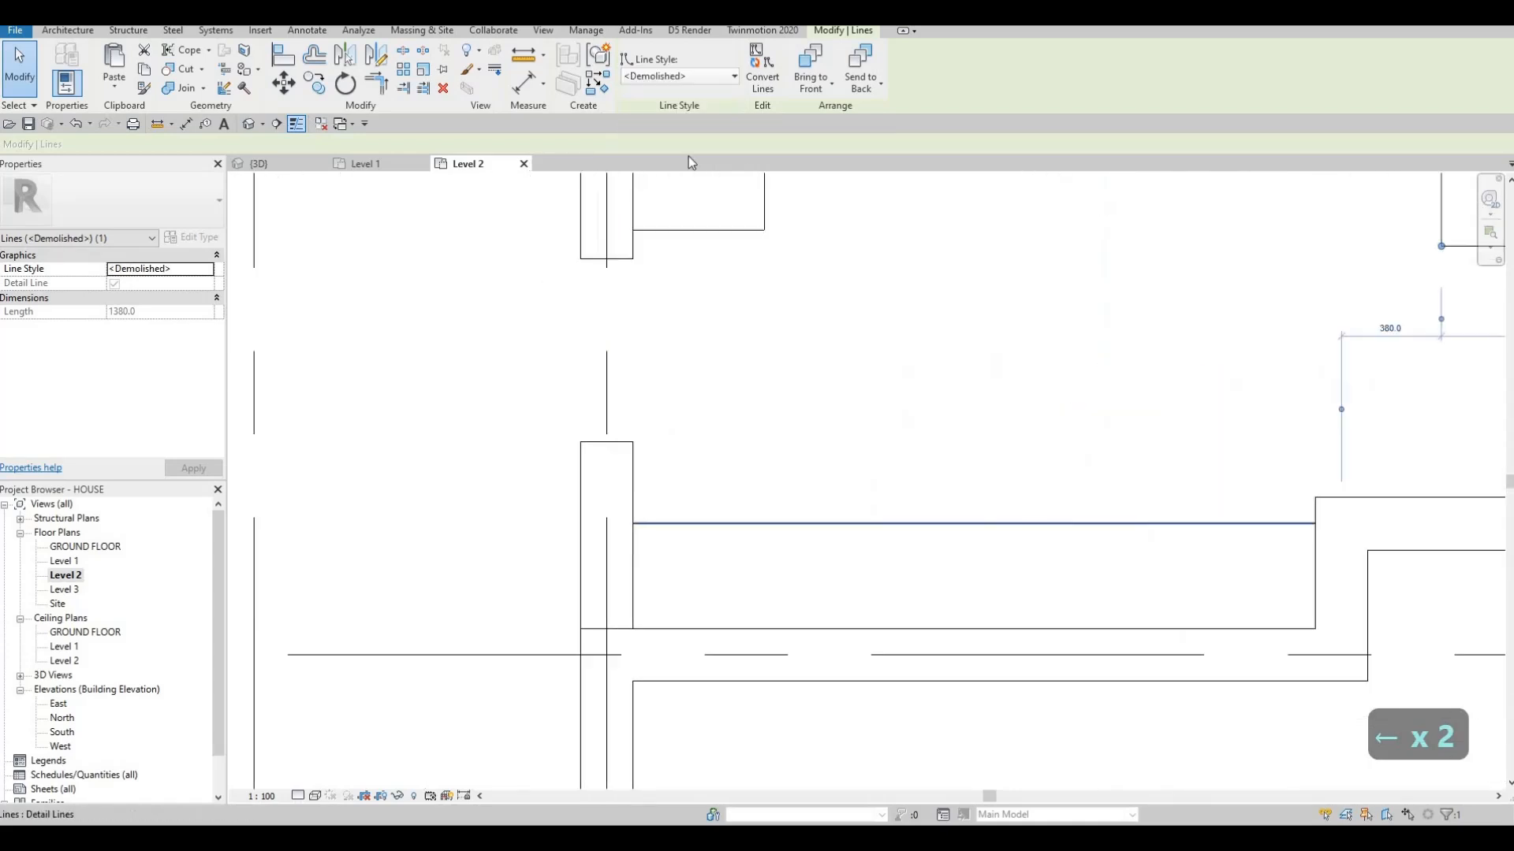
pyautogui.press('Escape')
pyautogui.press('Escape')
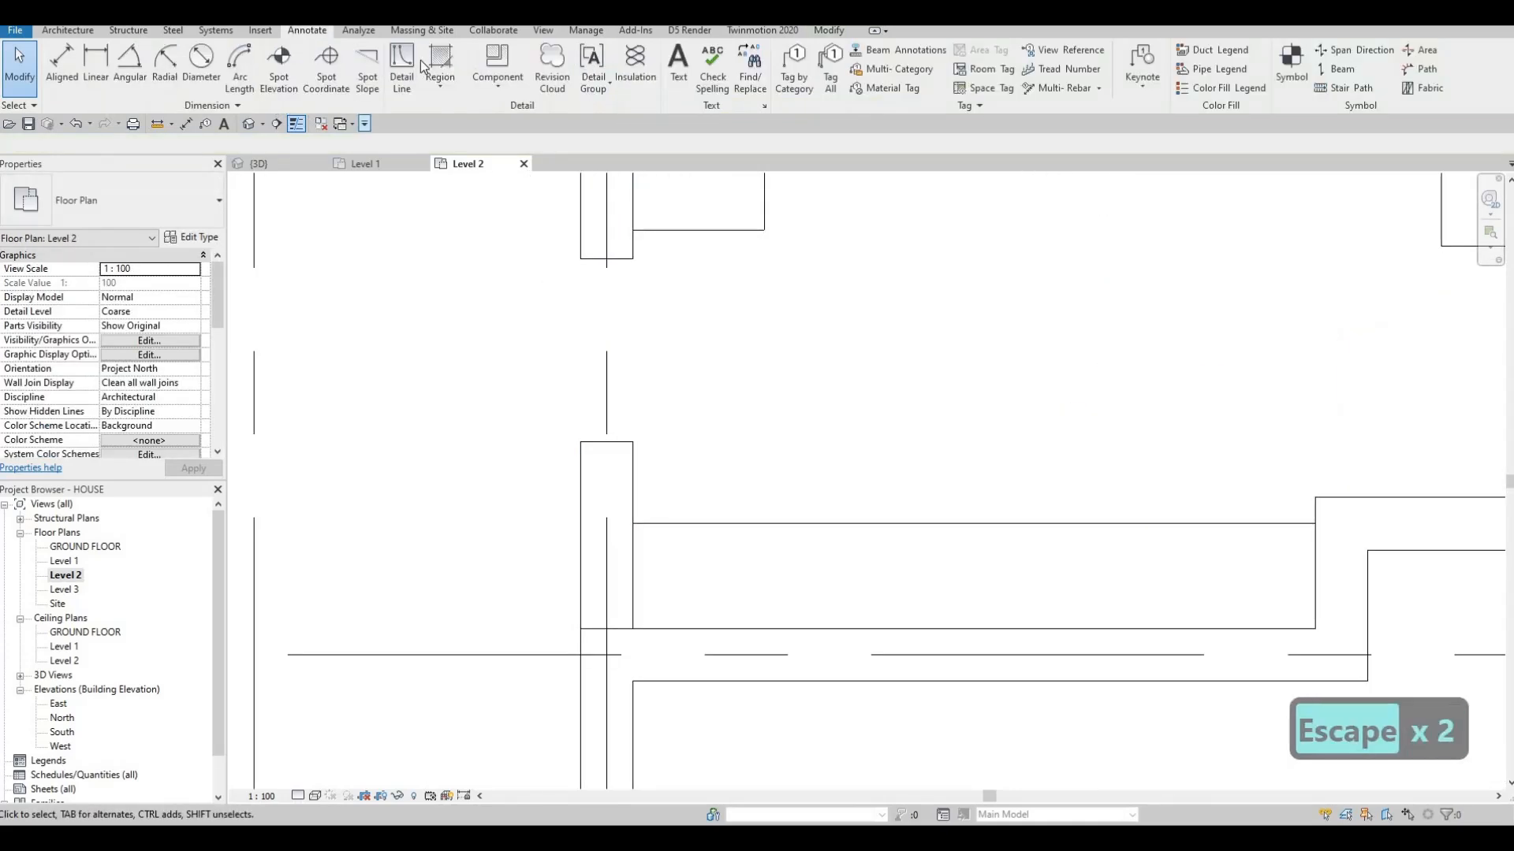
# - Draw a horizontal <Demolished> detail line about 2560 mm long between the walls, just inside the lower wardrobe's front line in the dressing area
pyautogui.click(425, 66)
pyautogui.press('Escape')
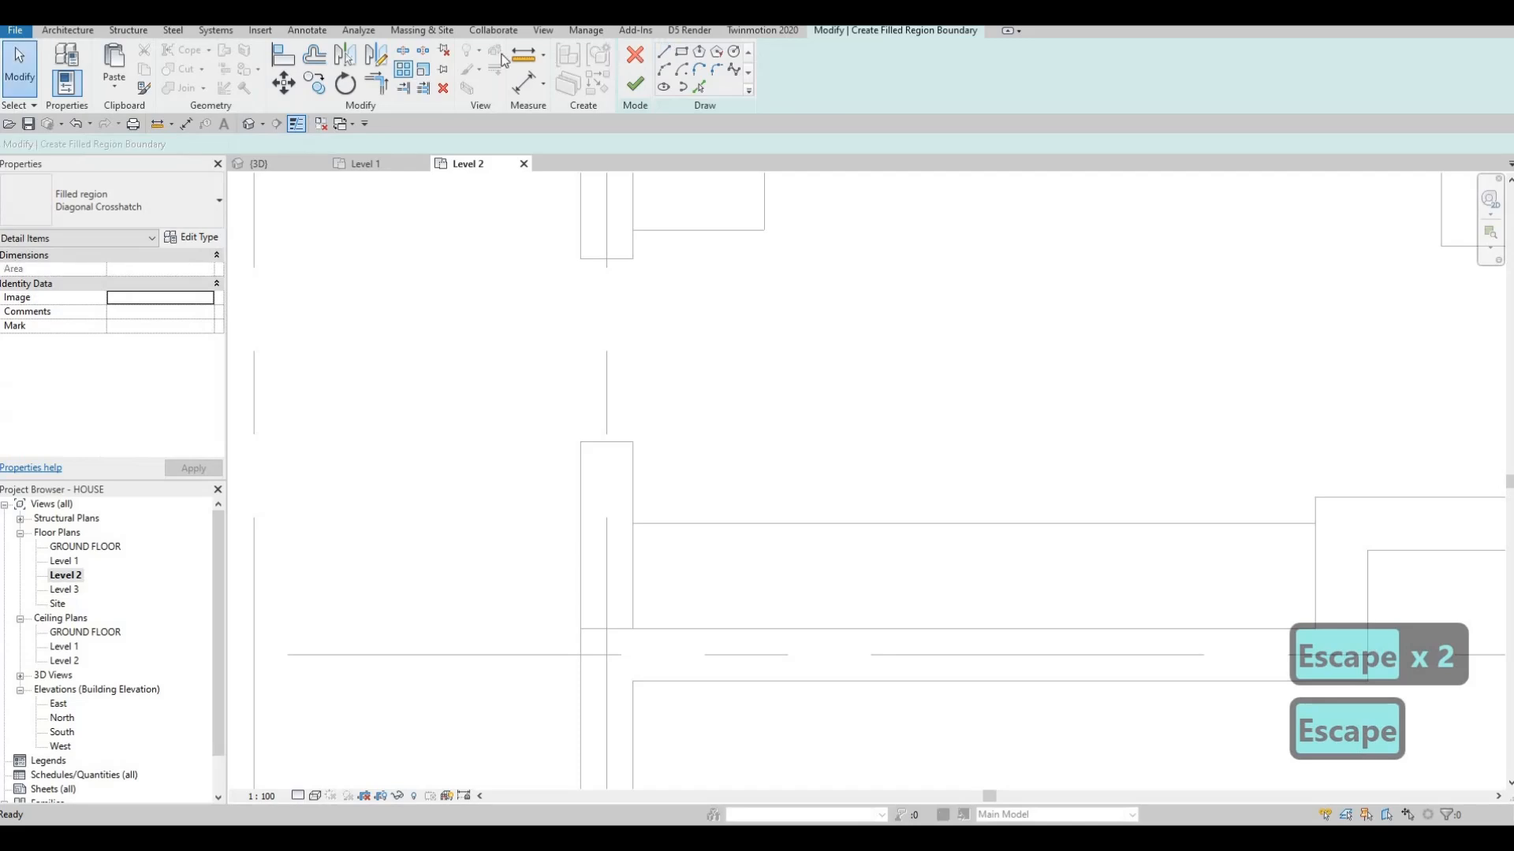
pyautogui.press('d')
pyautogui.press('l')
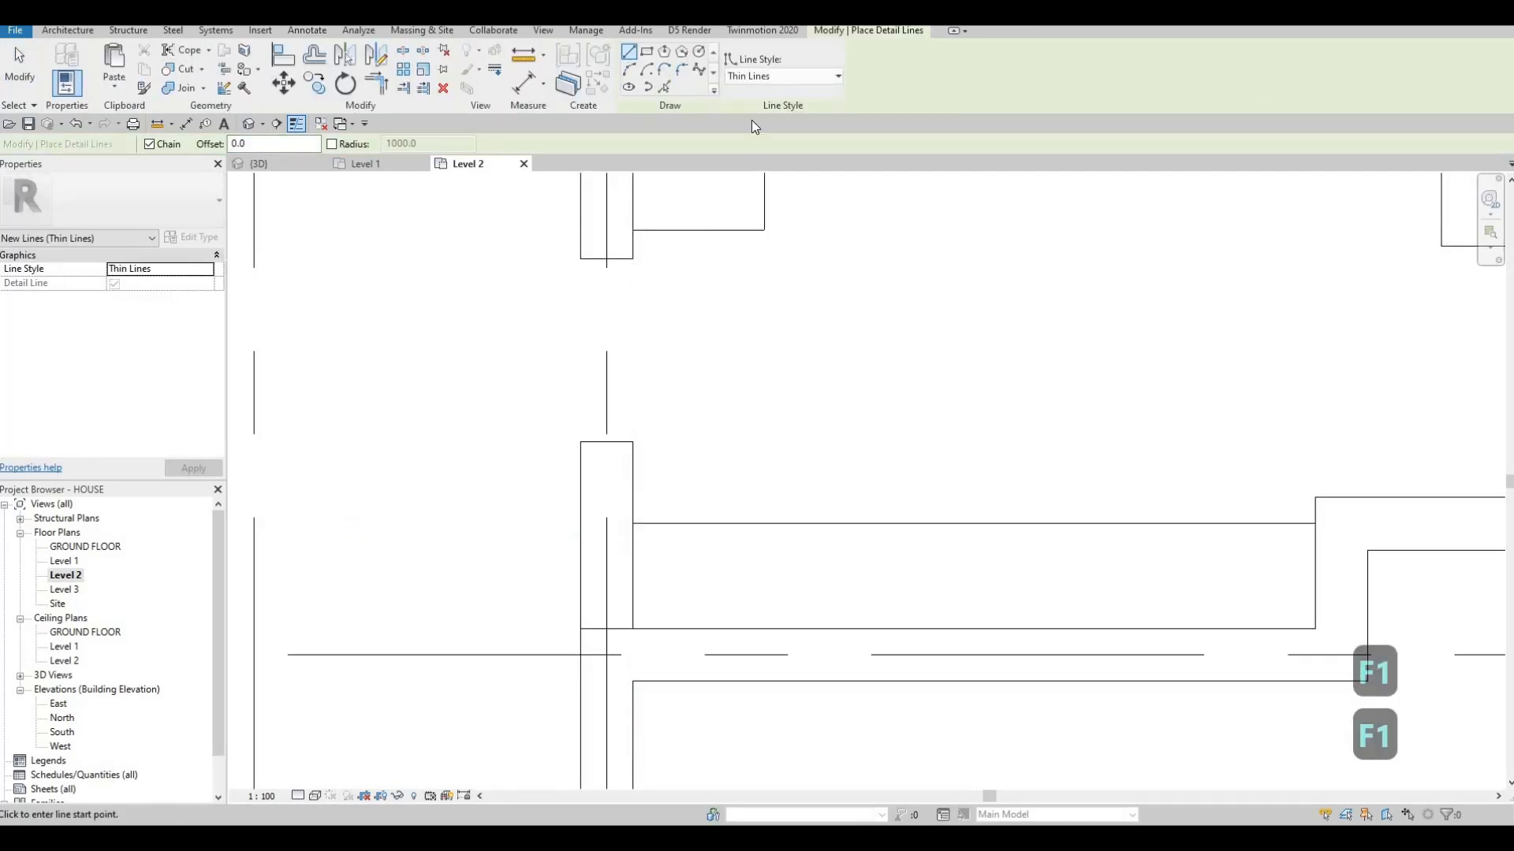
pyautogui.click(754, 75)
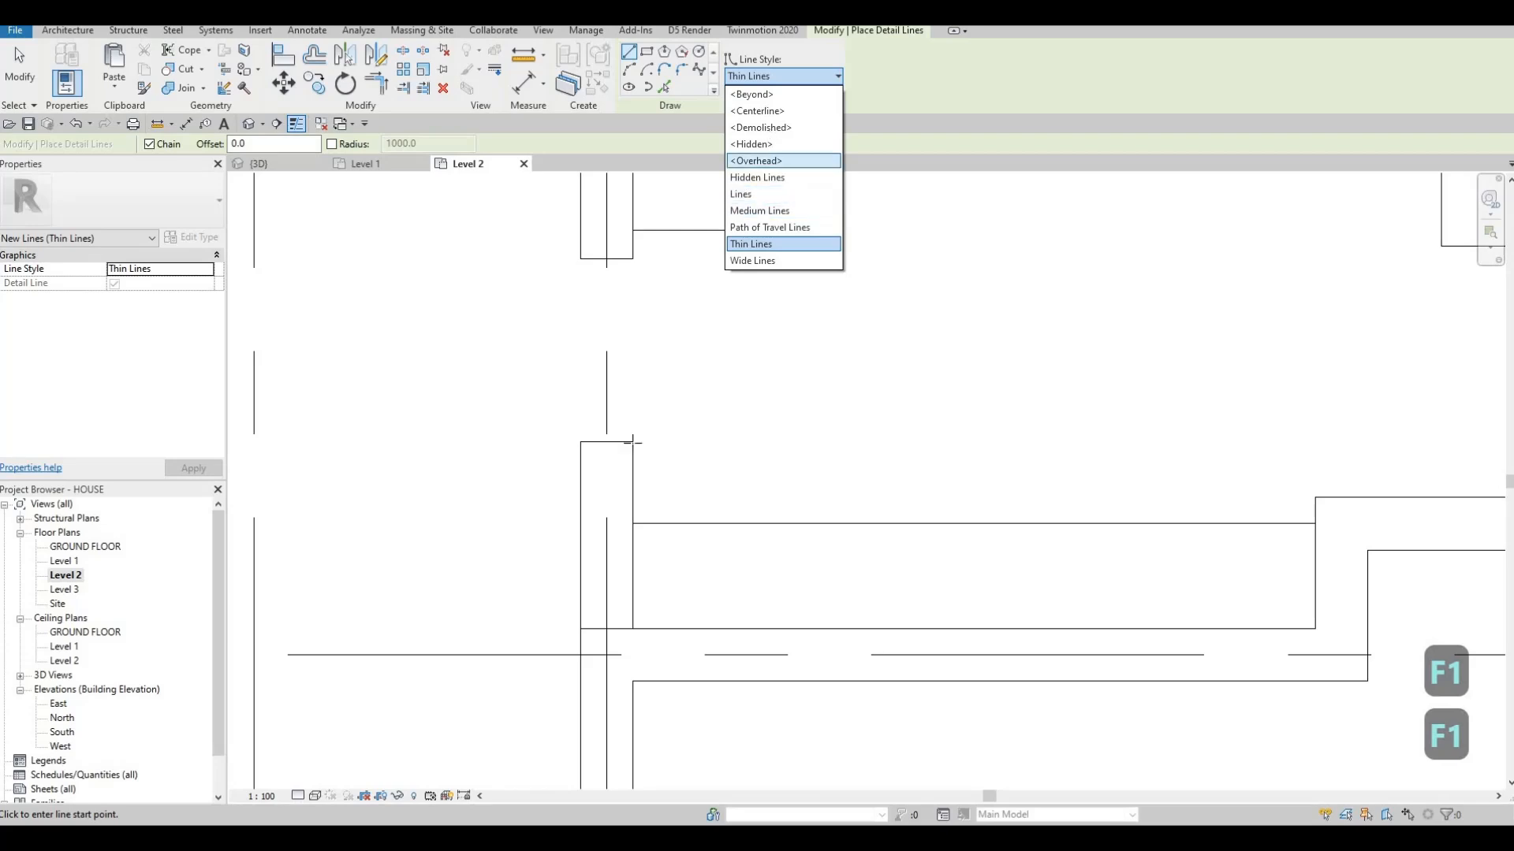
pyautogui.click(633, 534)
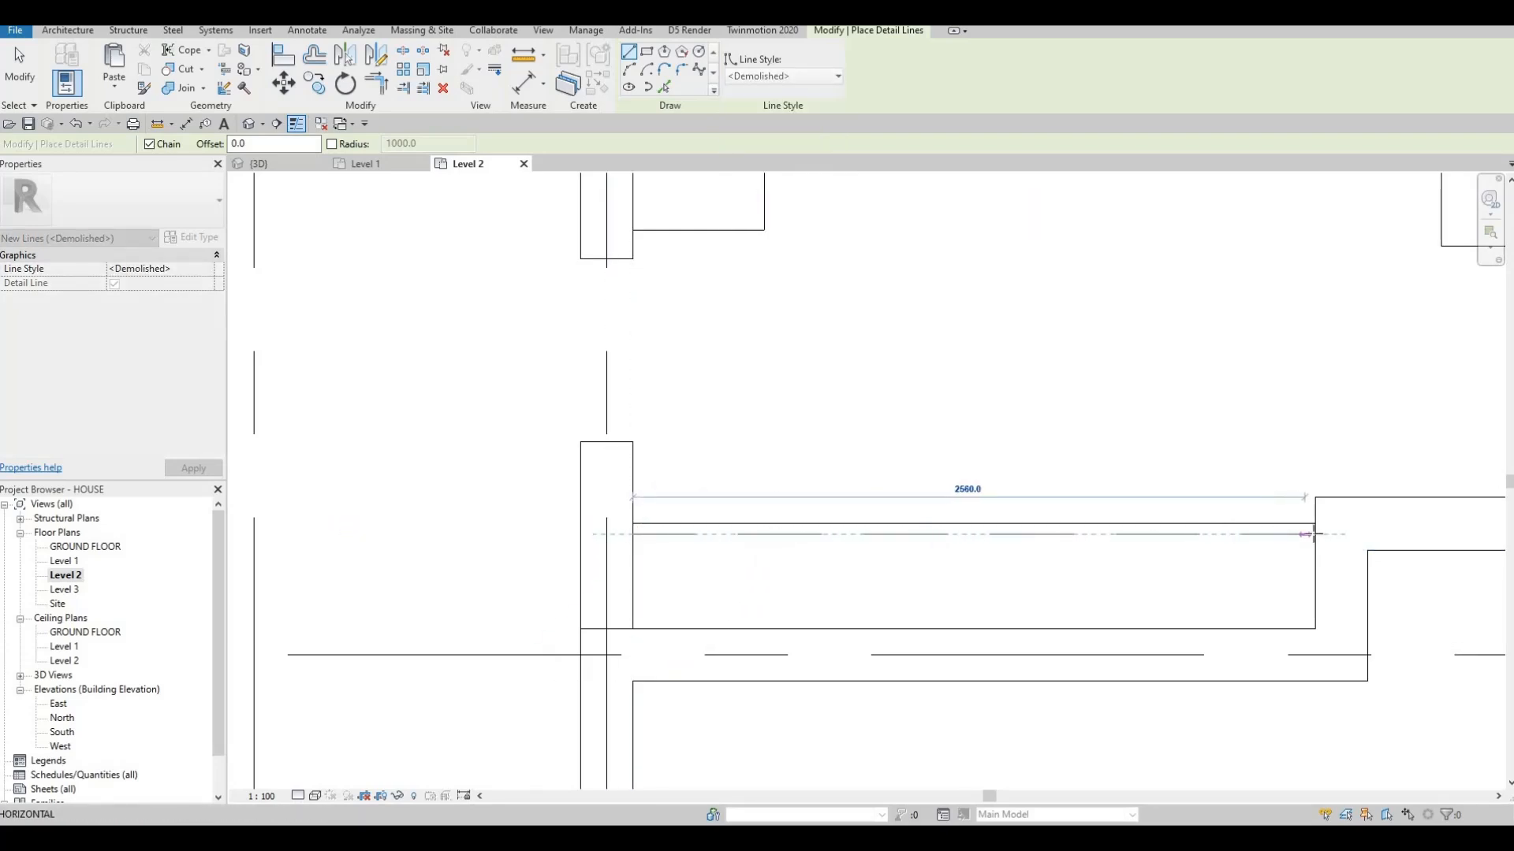
pyautogui.click(1312, 534)
pyautogui.press('Escape')
pyautogui.scroll(-2, 581, 395)
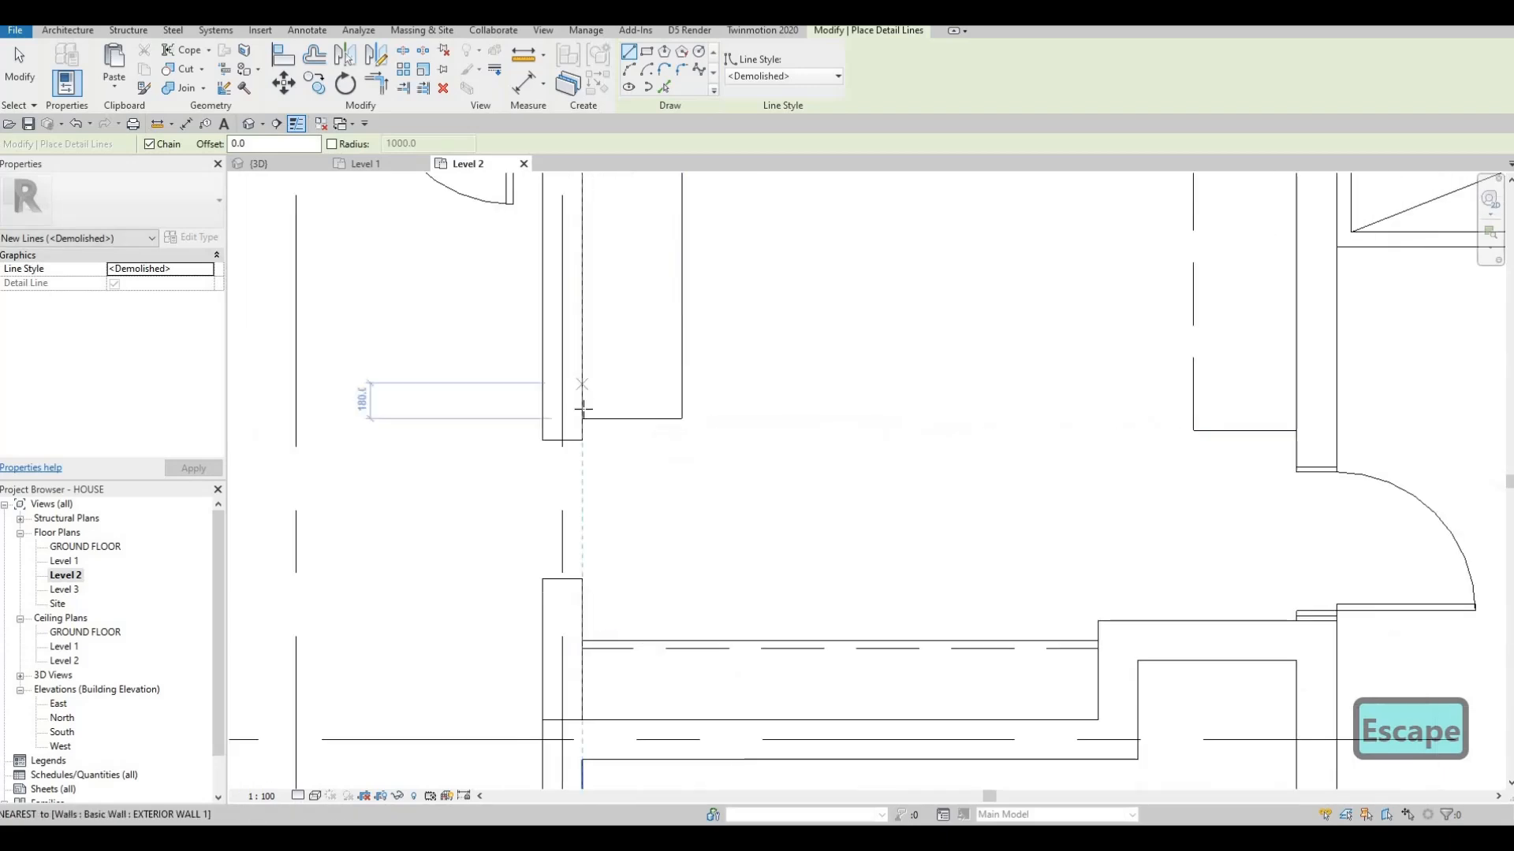
# - Pick the U-shaped wardrobe's outline lines to create <Demolished> detail lines offset 50 mm toward the walls
pyautogui.scroll(2, 583, 408)
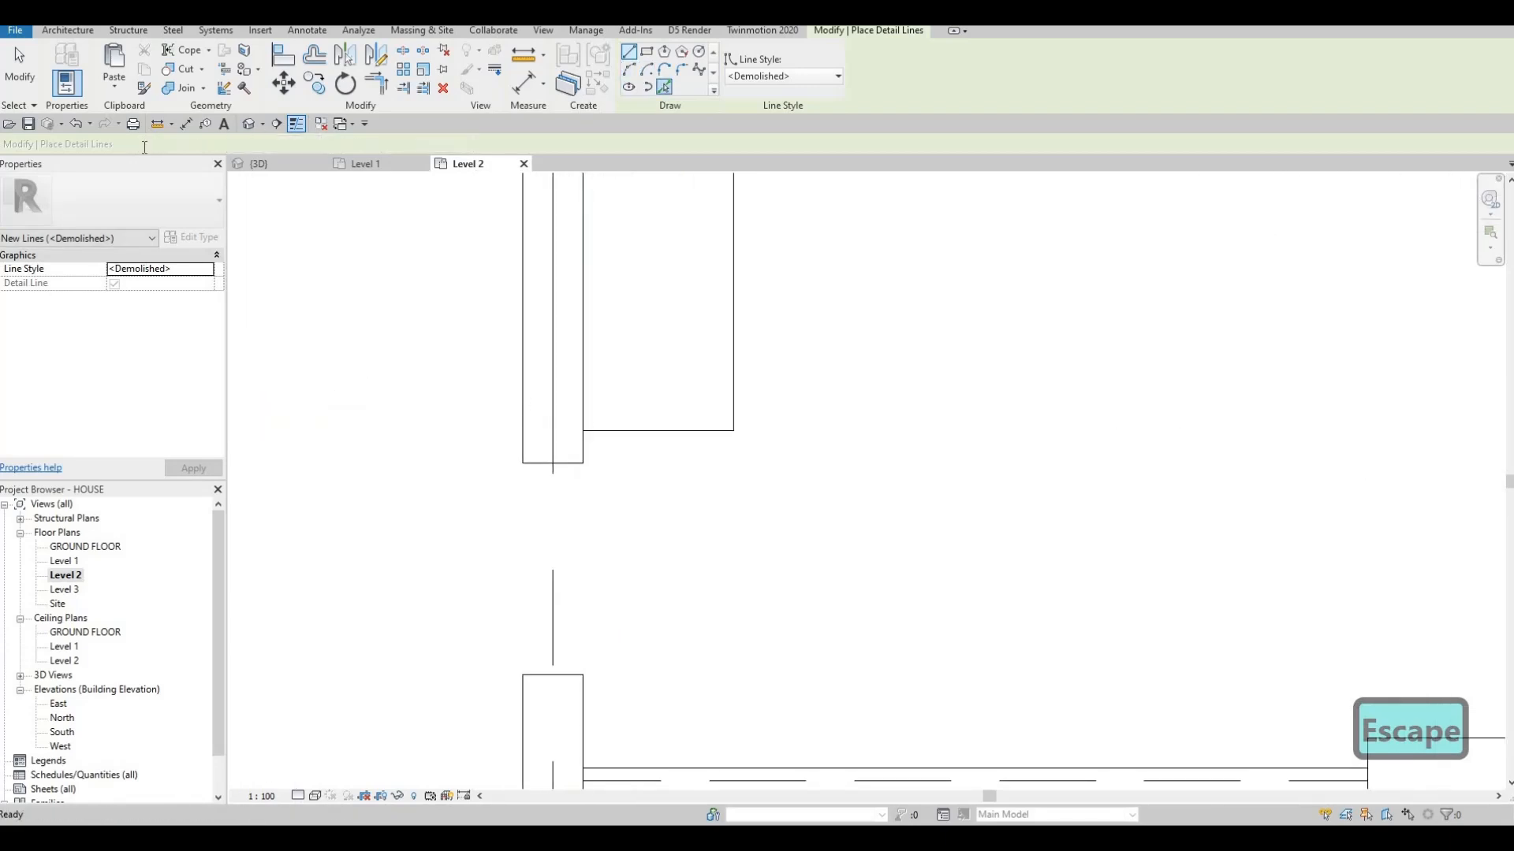
pyautogui.moveTo(244, 144); pyautogui.dragTo(99, 157)
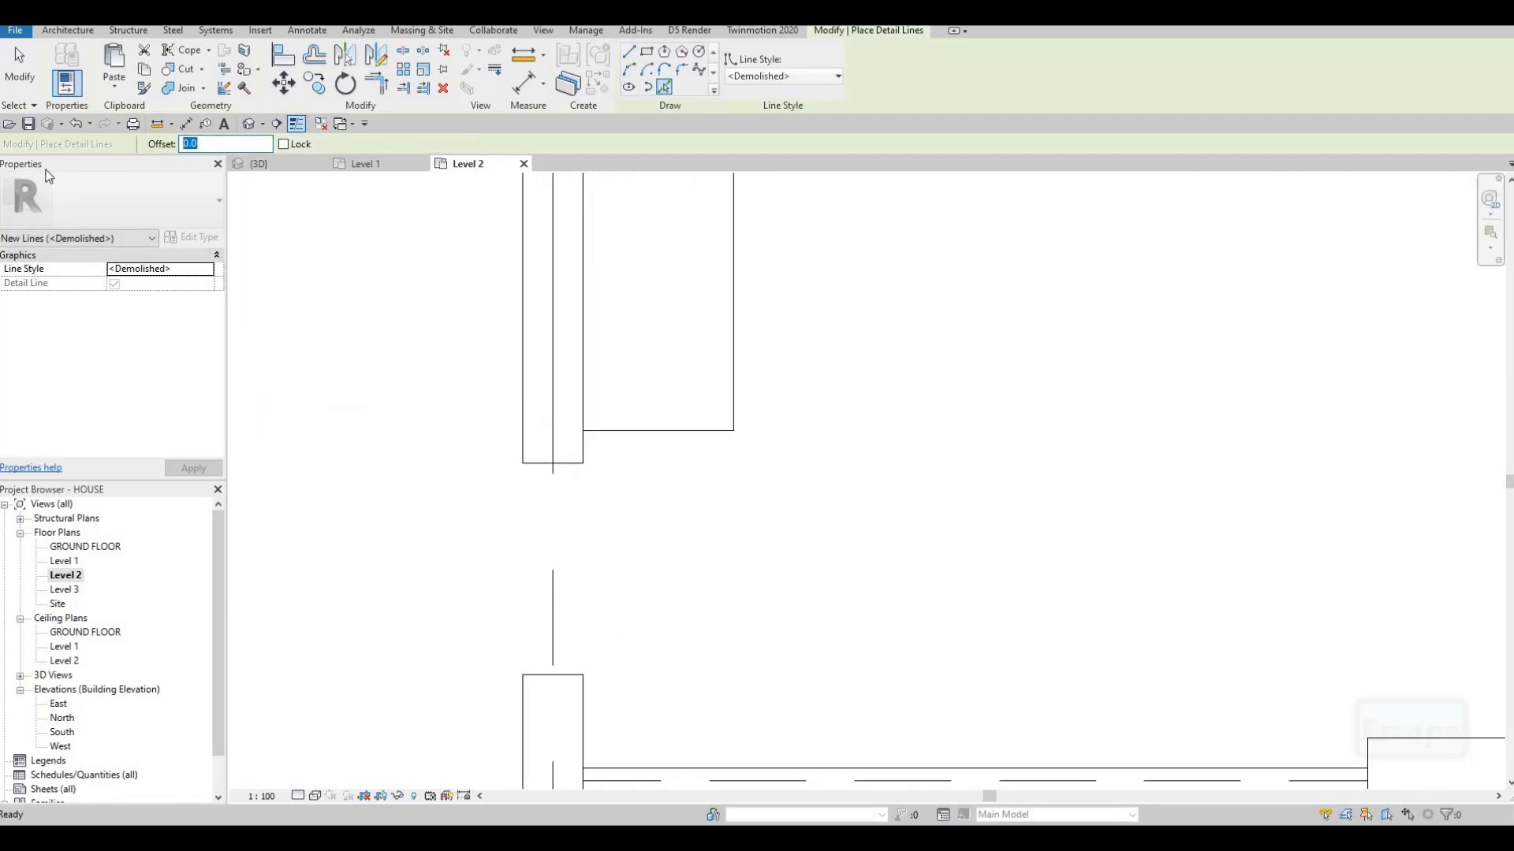
pyautogui.write('50')
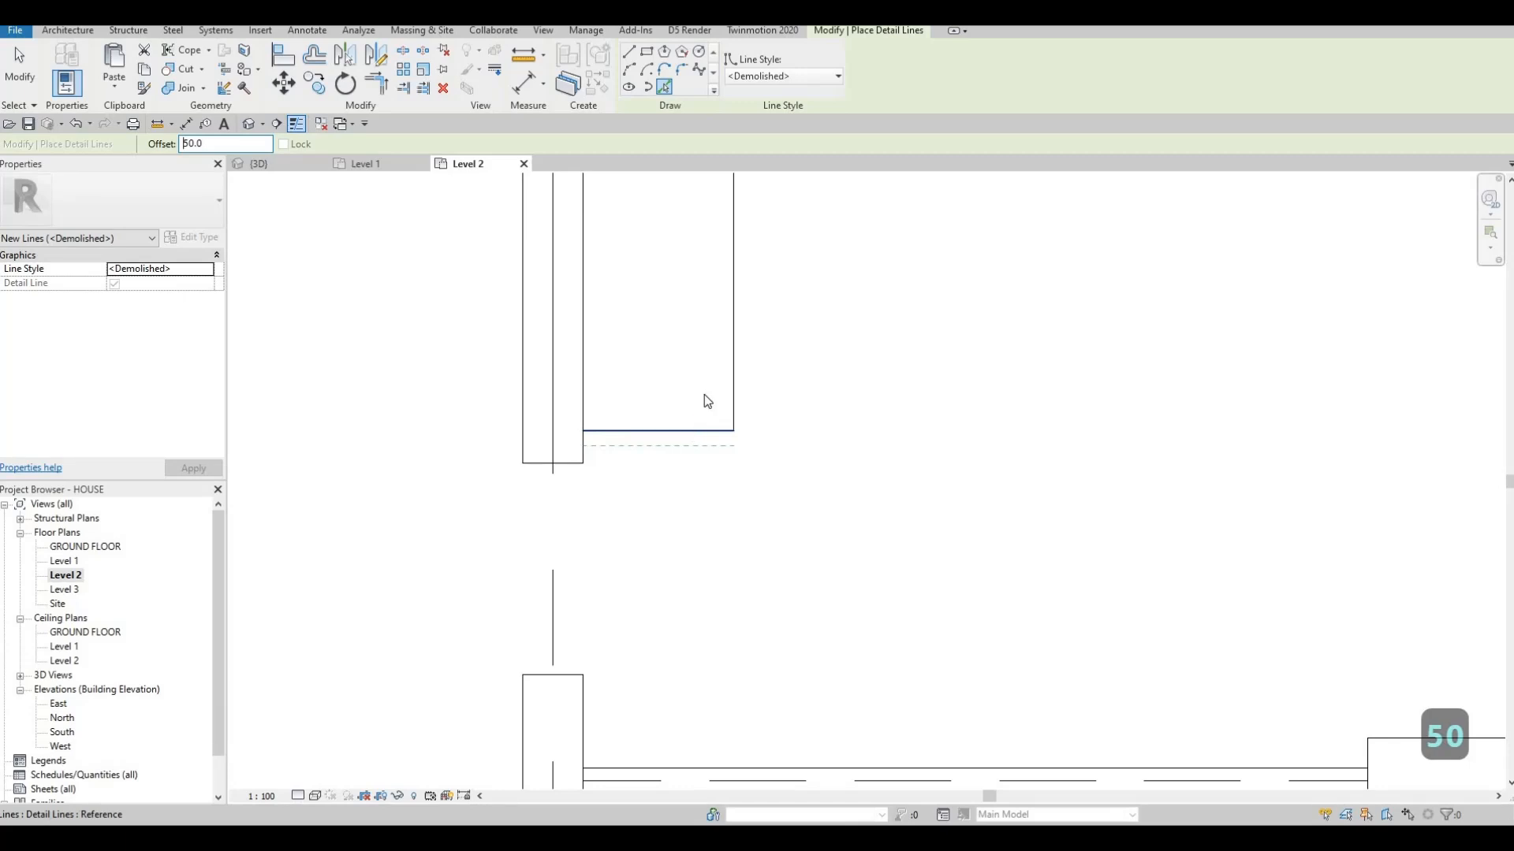
pyautogui.click(728, 358)
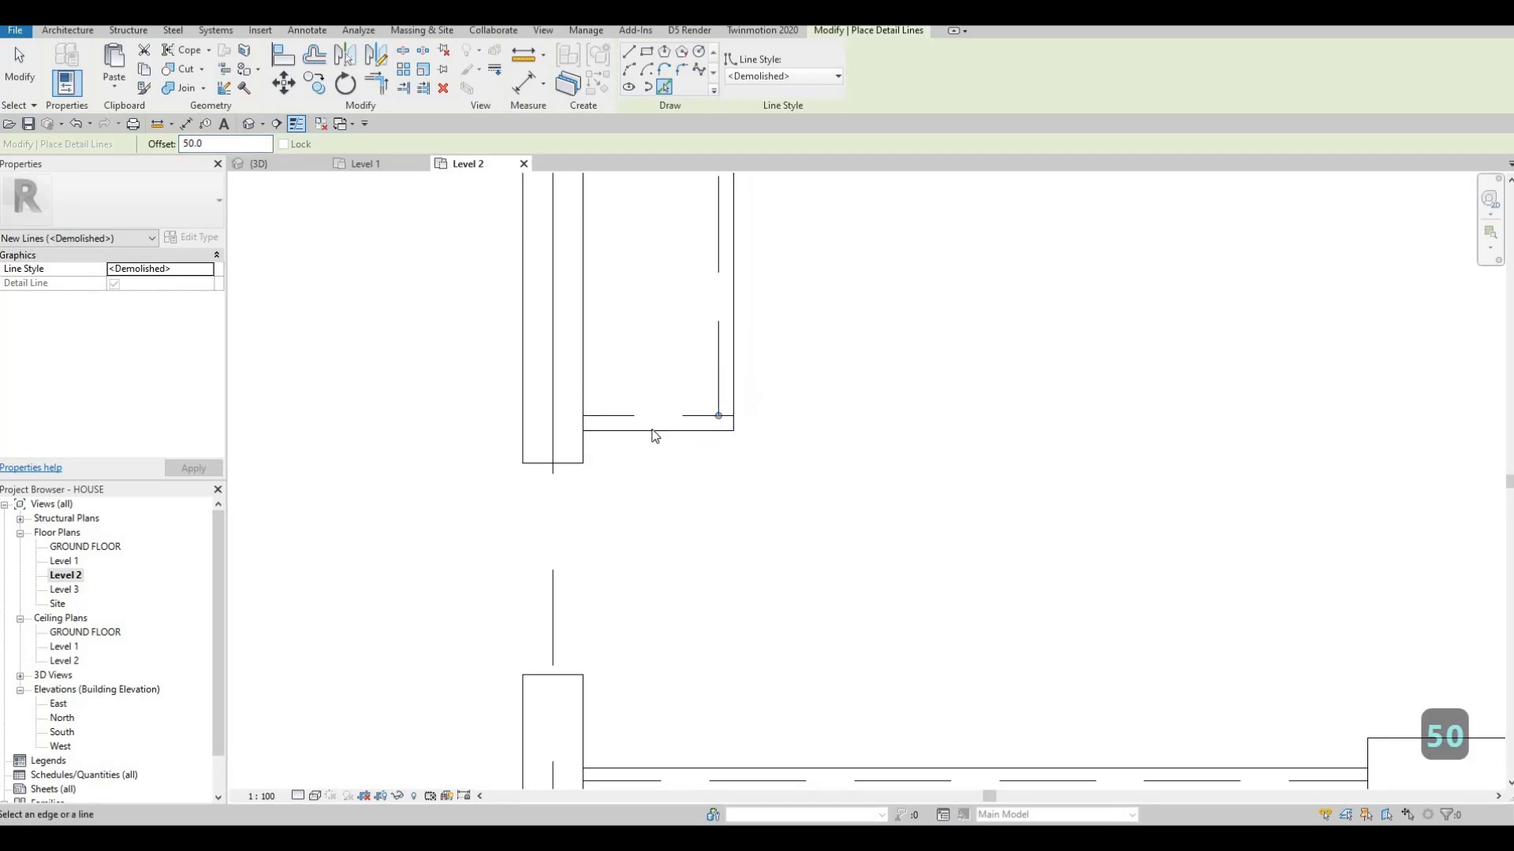
pyautogui.scroll(-2, 652, 431)
pyautogui.moveTo(748, 283); pyautogui.dragTo(668, 404, button='middle')
pyautogui.scroll(-1, 667, 405)
pyautogui.click(667, 406)
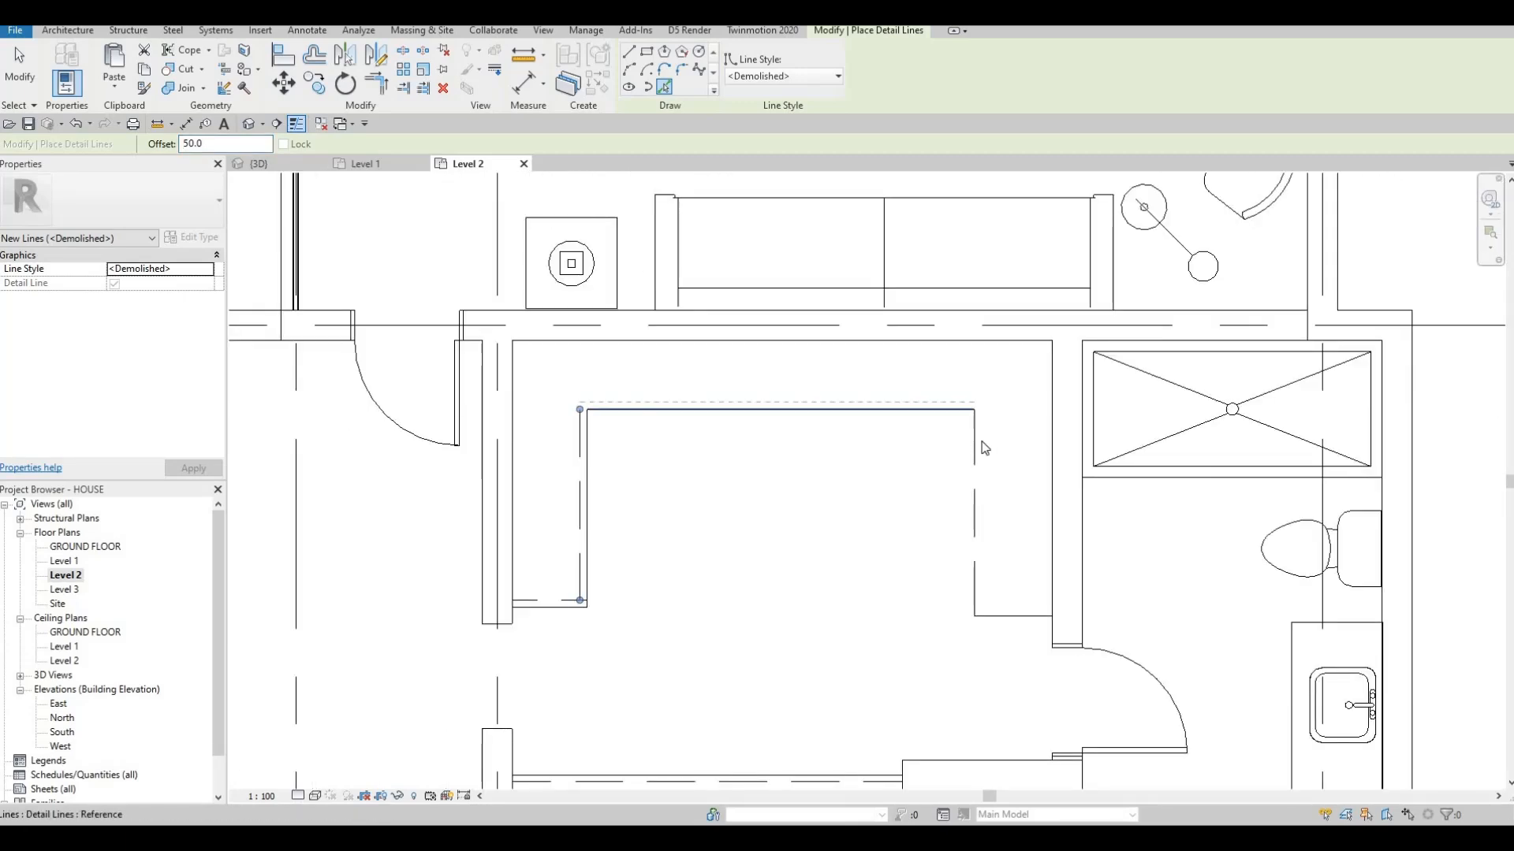
pyautogui.click(1016, 612)
pyautogui.press('Escape')
pyautogui.press('Escape')
pyautogui.press('Escape')
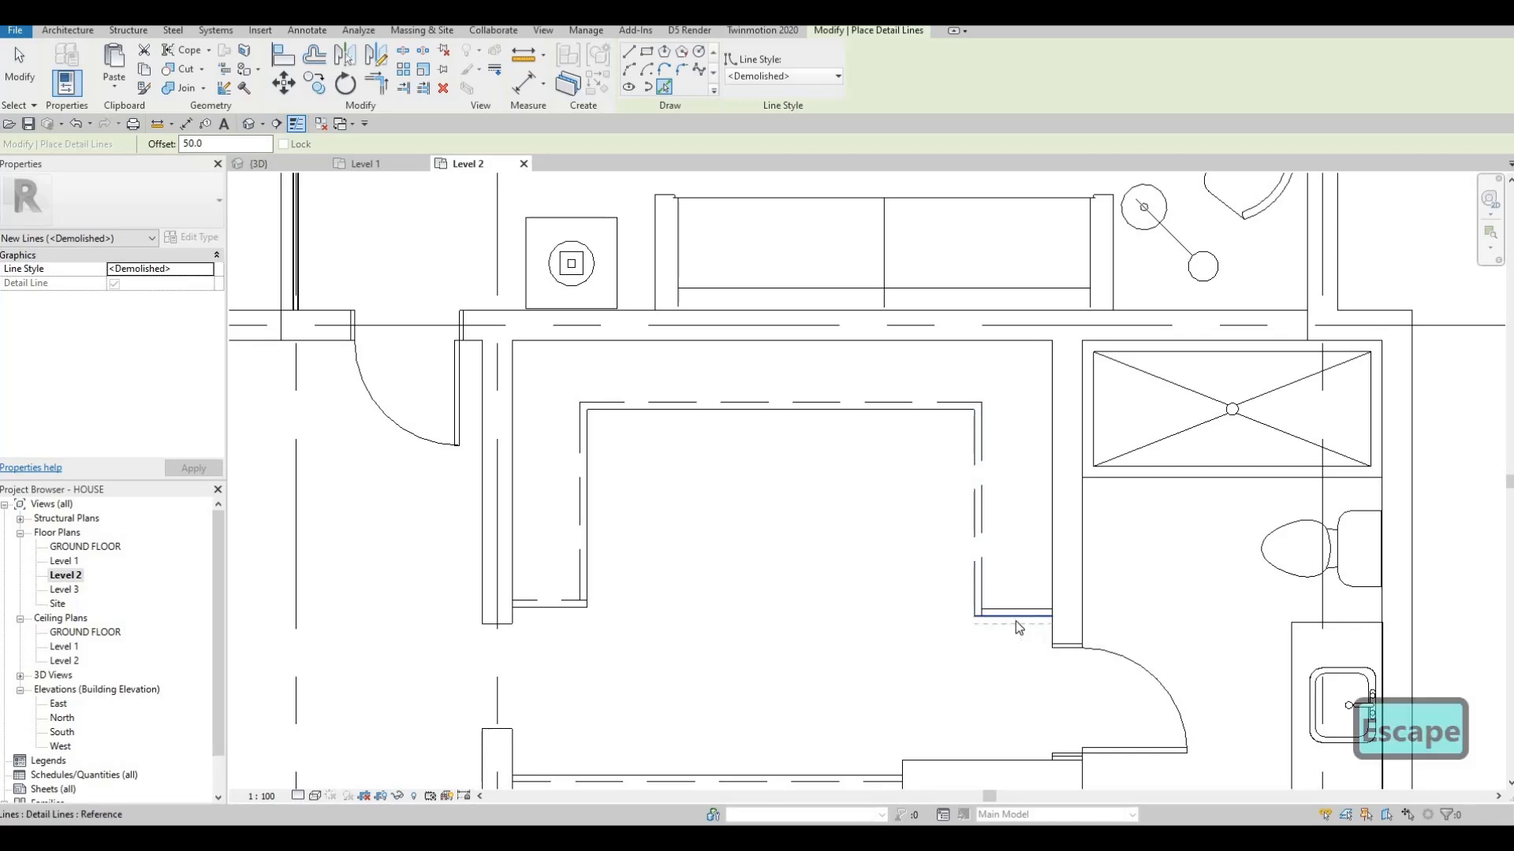
# - Trim the U-shaped wardrobe's dashed offset lines so they meet at their corners
pyautogui.press('t')
pyautogui.press('r')
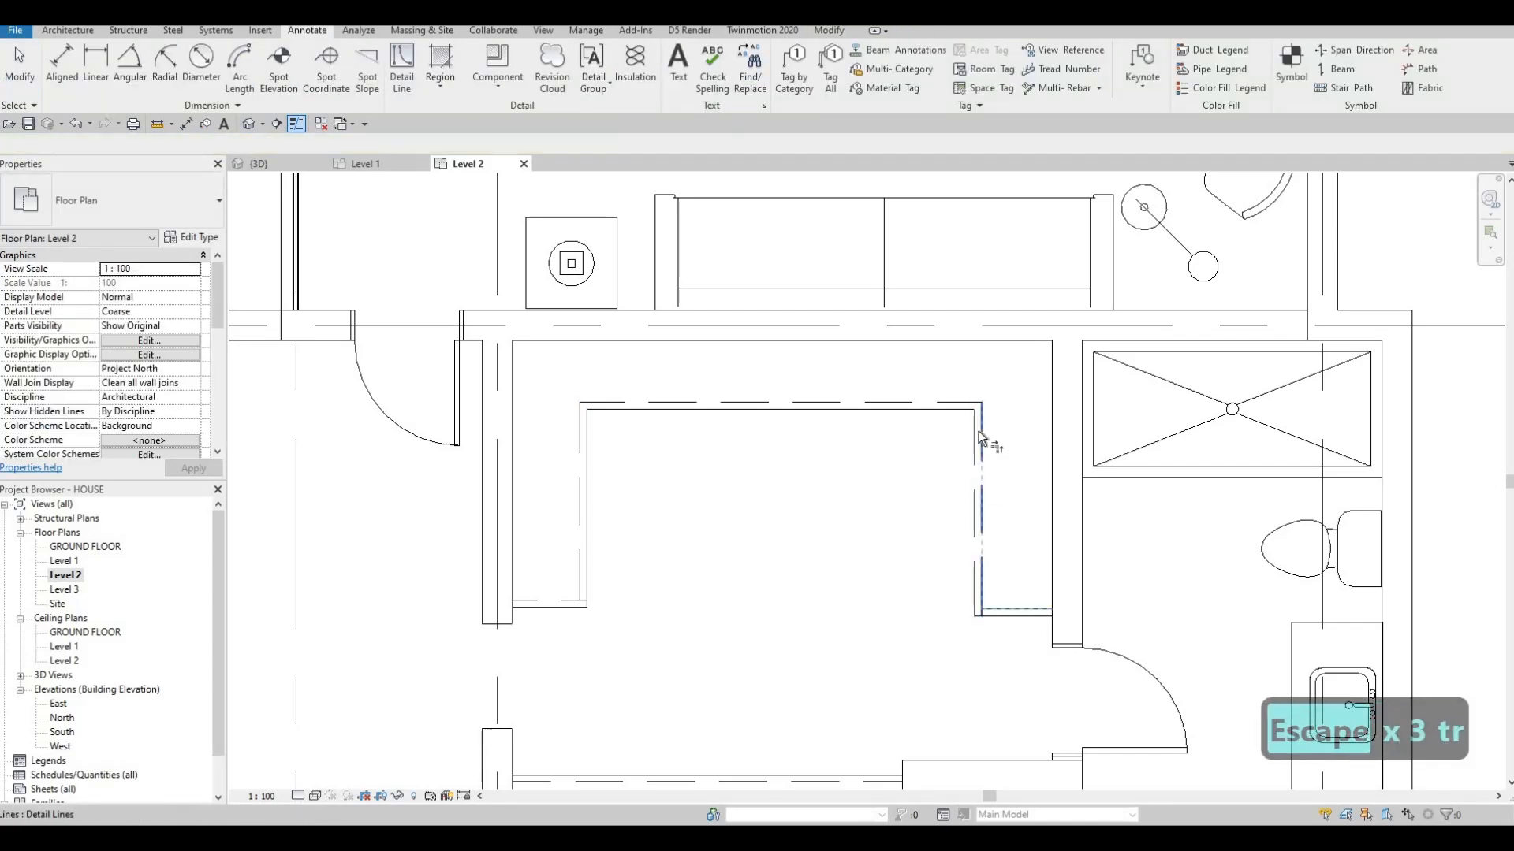
pyautogui.click(581, 554)
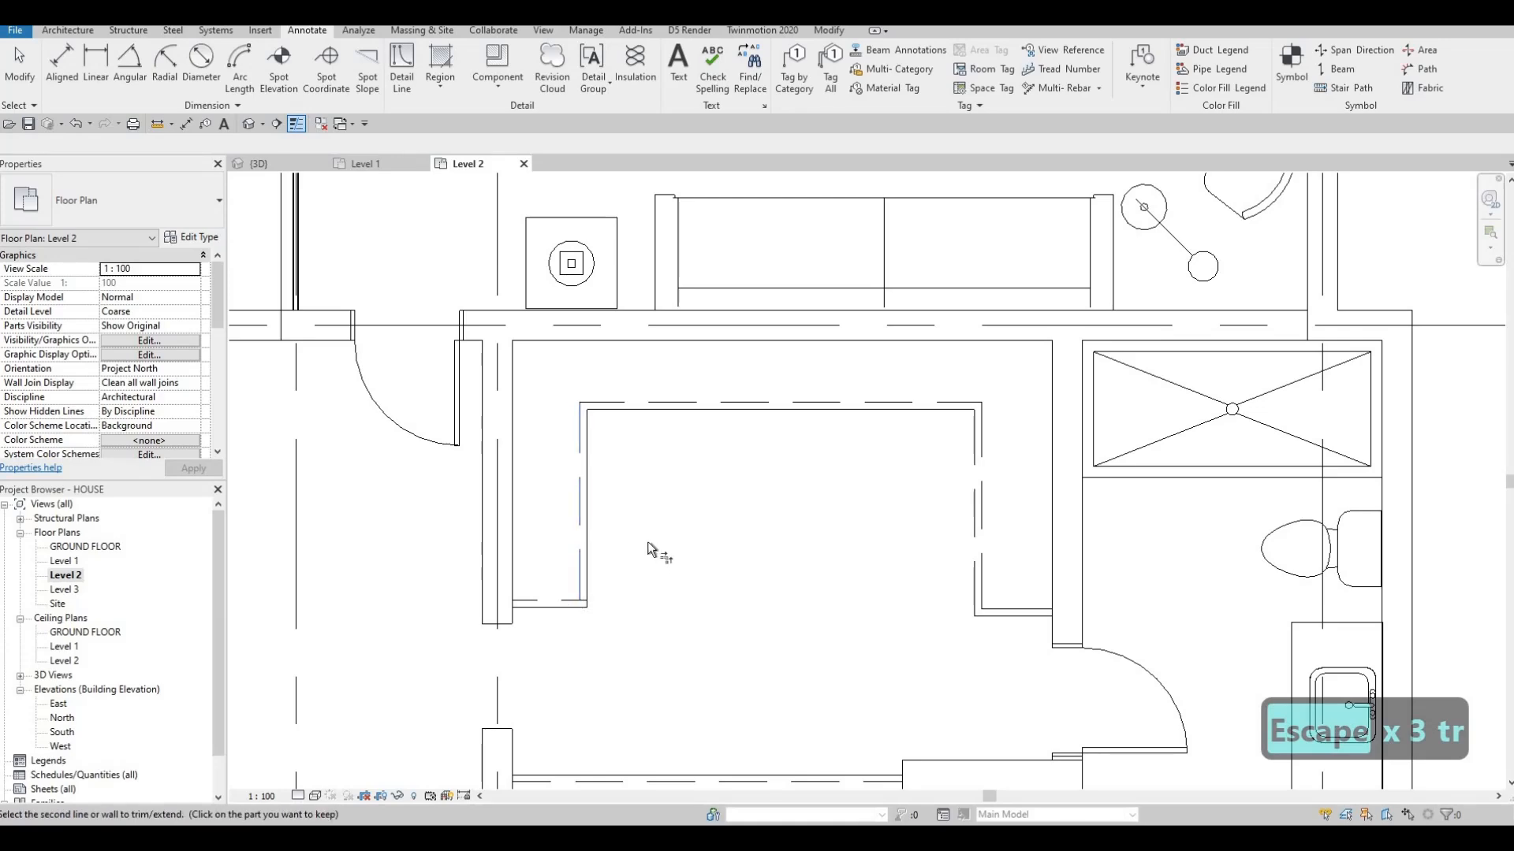
pyautogui.scroll(-5, 686, 505)
pyautogui.press('Escape')
# - Add <Demolished> detail lines offset 50 mm inside the L-shaped wardrobe outline of the right bedroom's dressing area
pyautogui.scroll(-1, 736, 481)
pyautogui.moveTo(791, 442); pyautogui.dragTo(766, 486, button='middle')
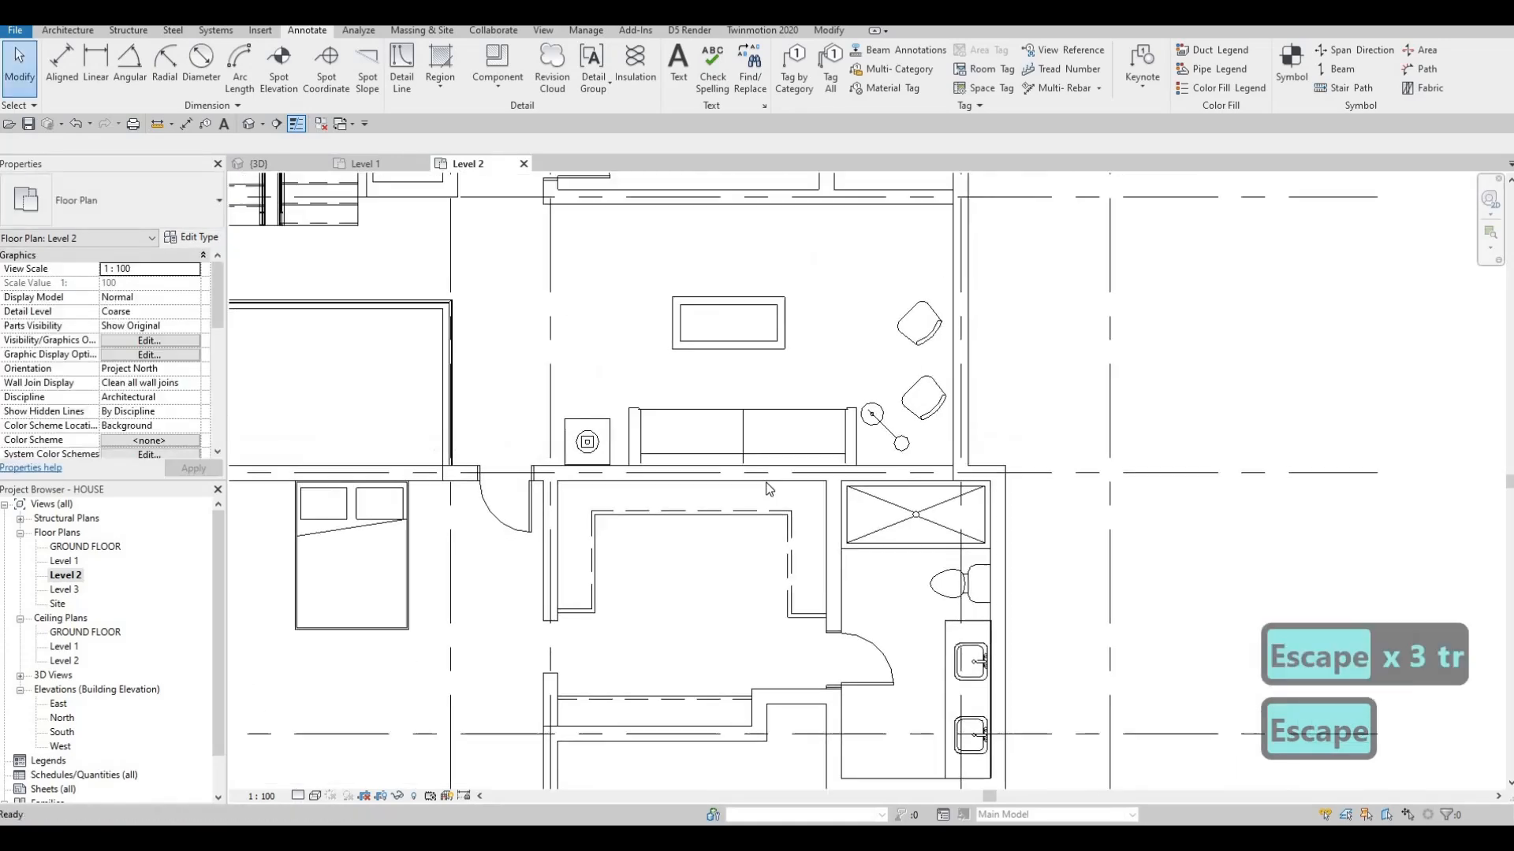
pyautogui.scroll(-2, 718, 524)
pyautogui.scroll(-2, 718, 551)
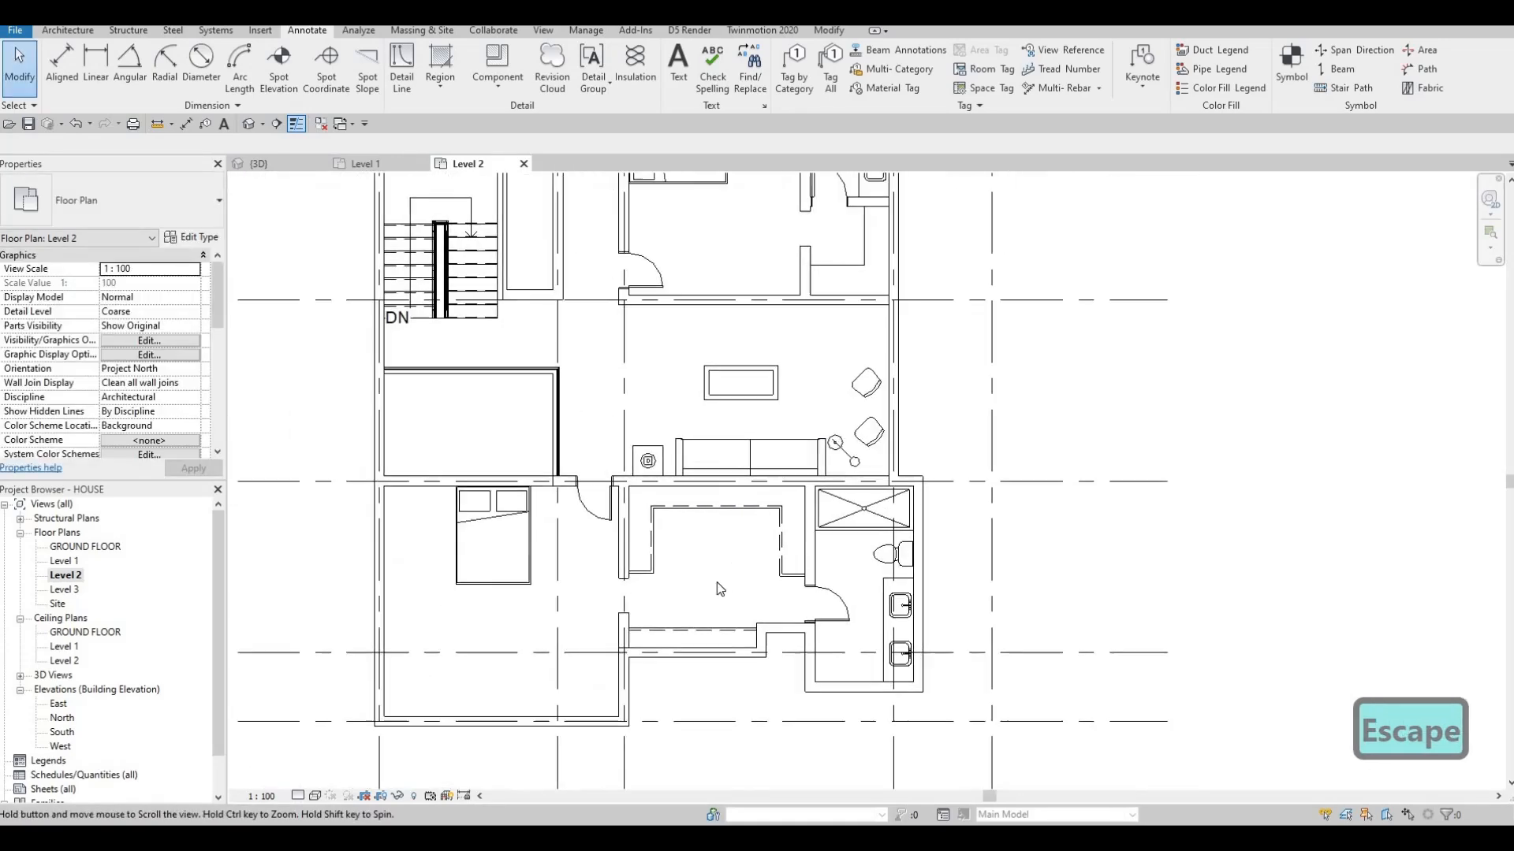
pyautogui.scroll(-2, 721, 512)
pyautogui.moveTo(722, 447); pyautogui.dragTo(688, 504, button='middle')
pyautogui.scroll(2, 733, 445)
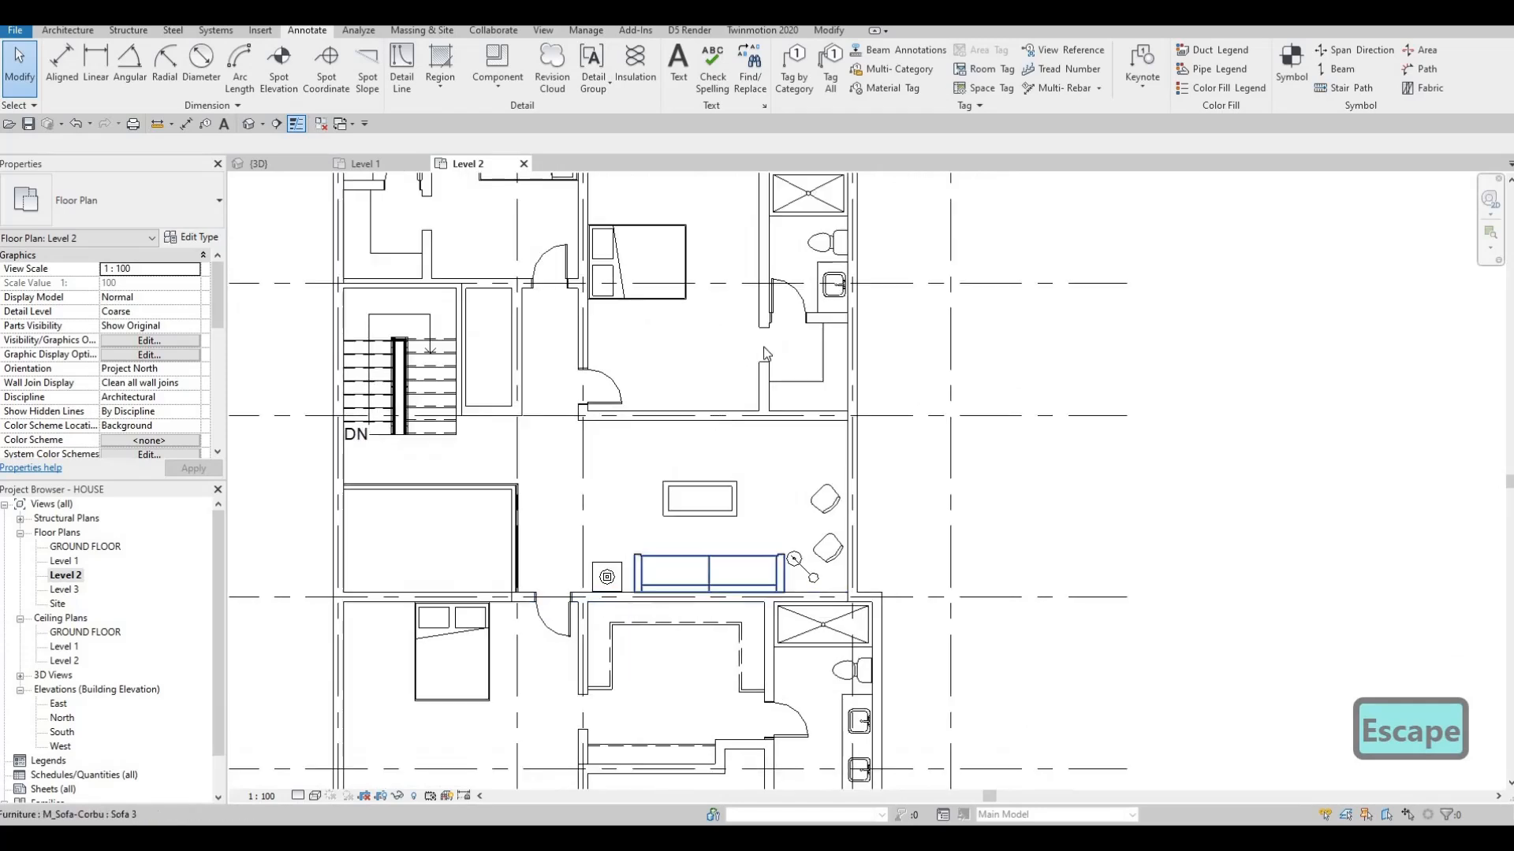
pyautogui.moveTo(703, 258); pyautogui.dragTo(660, 308, button='middle')
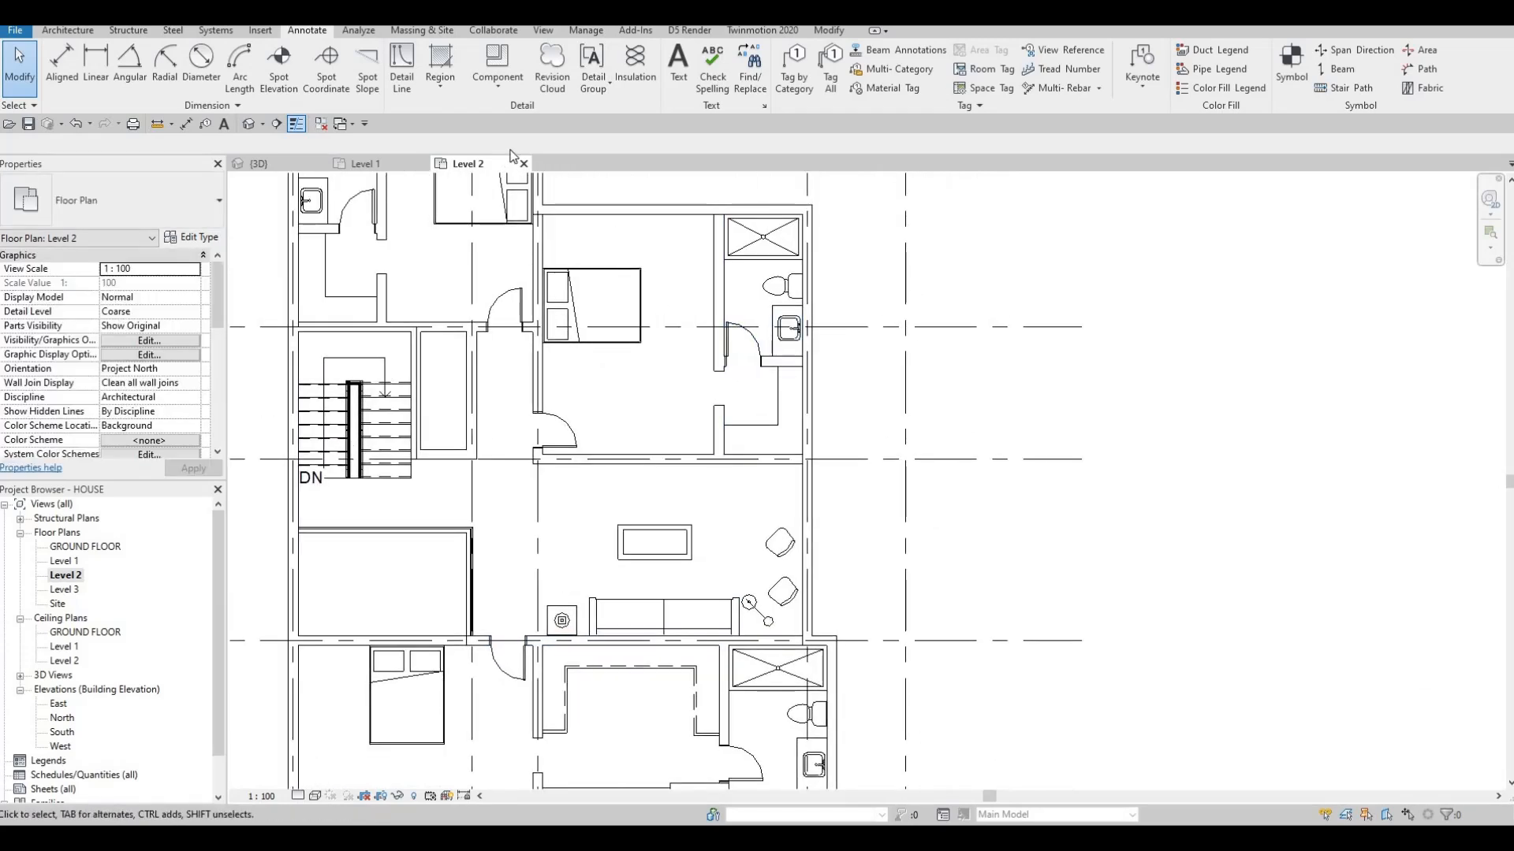
pyautogui.click(401, 71)
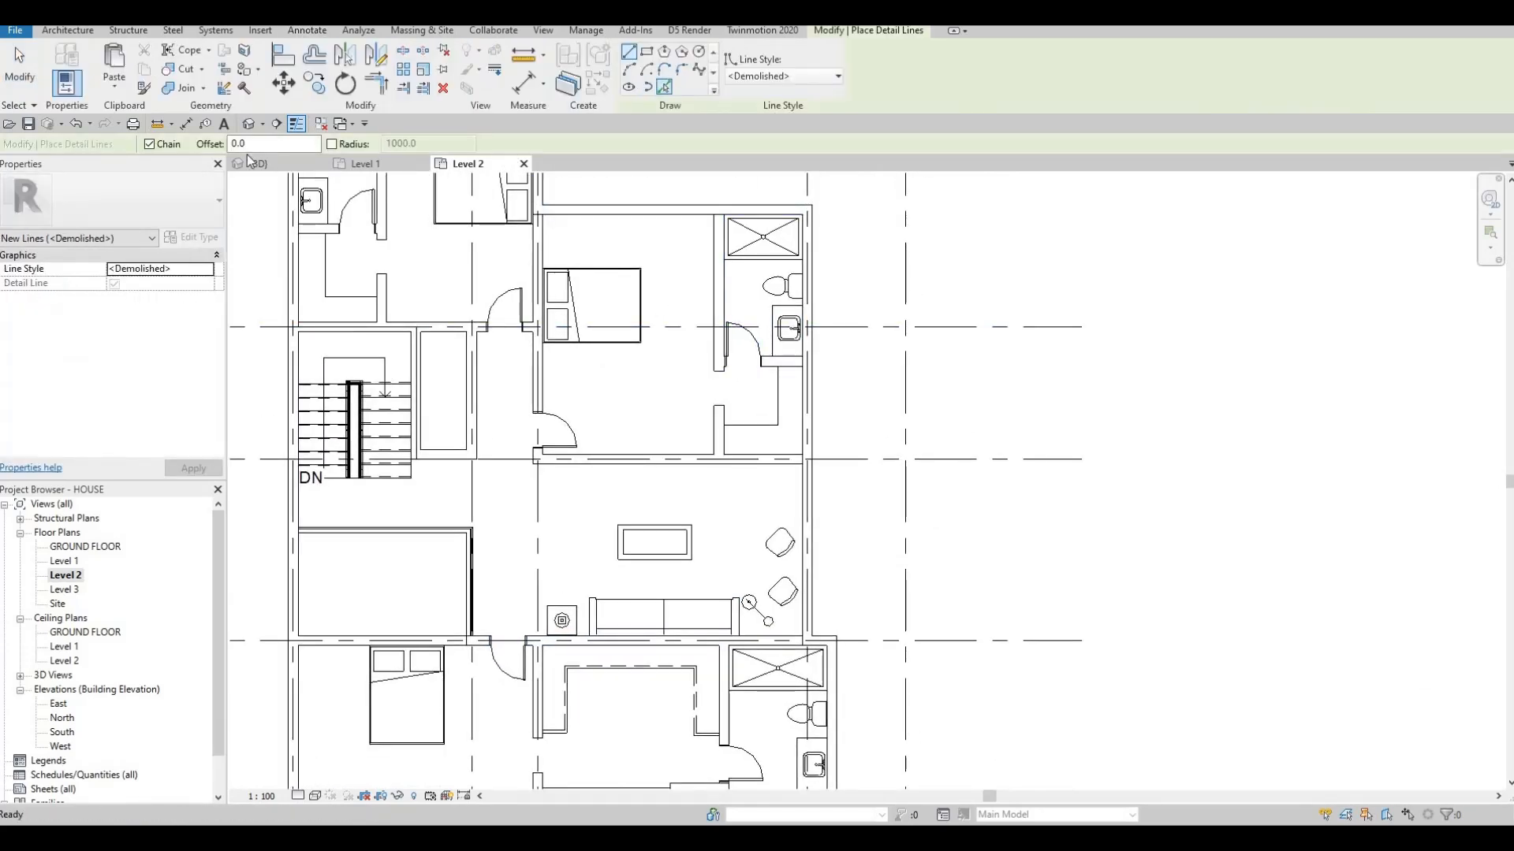
pyautogui.doubleClick(191, 144)
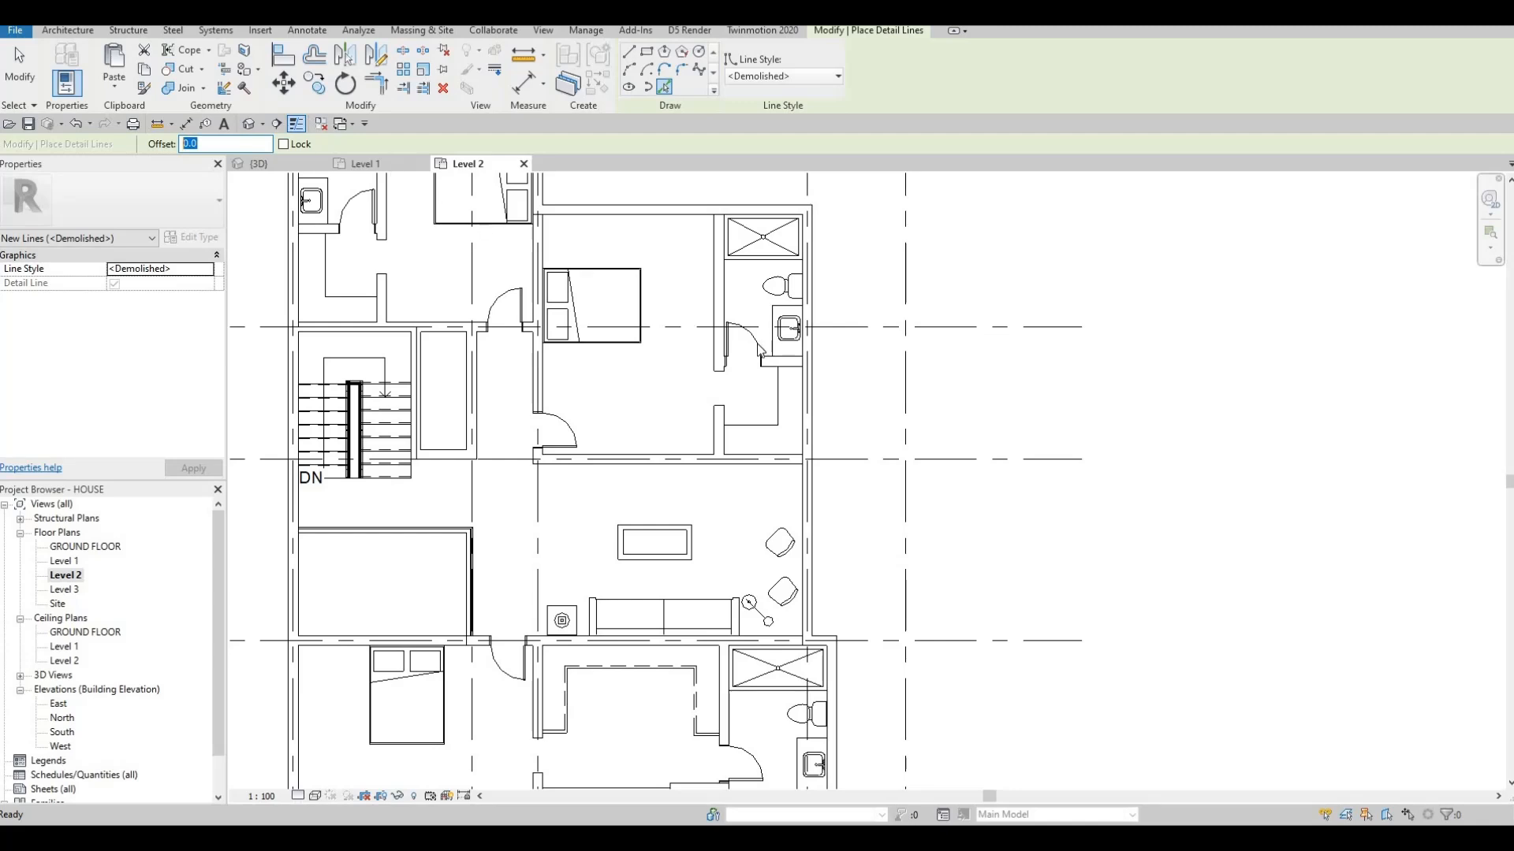
pyautogui.write('50')
pyautogui.scroll(2, 777, 416)
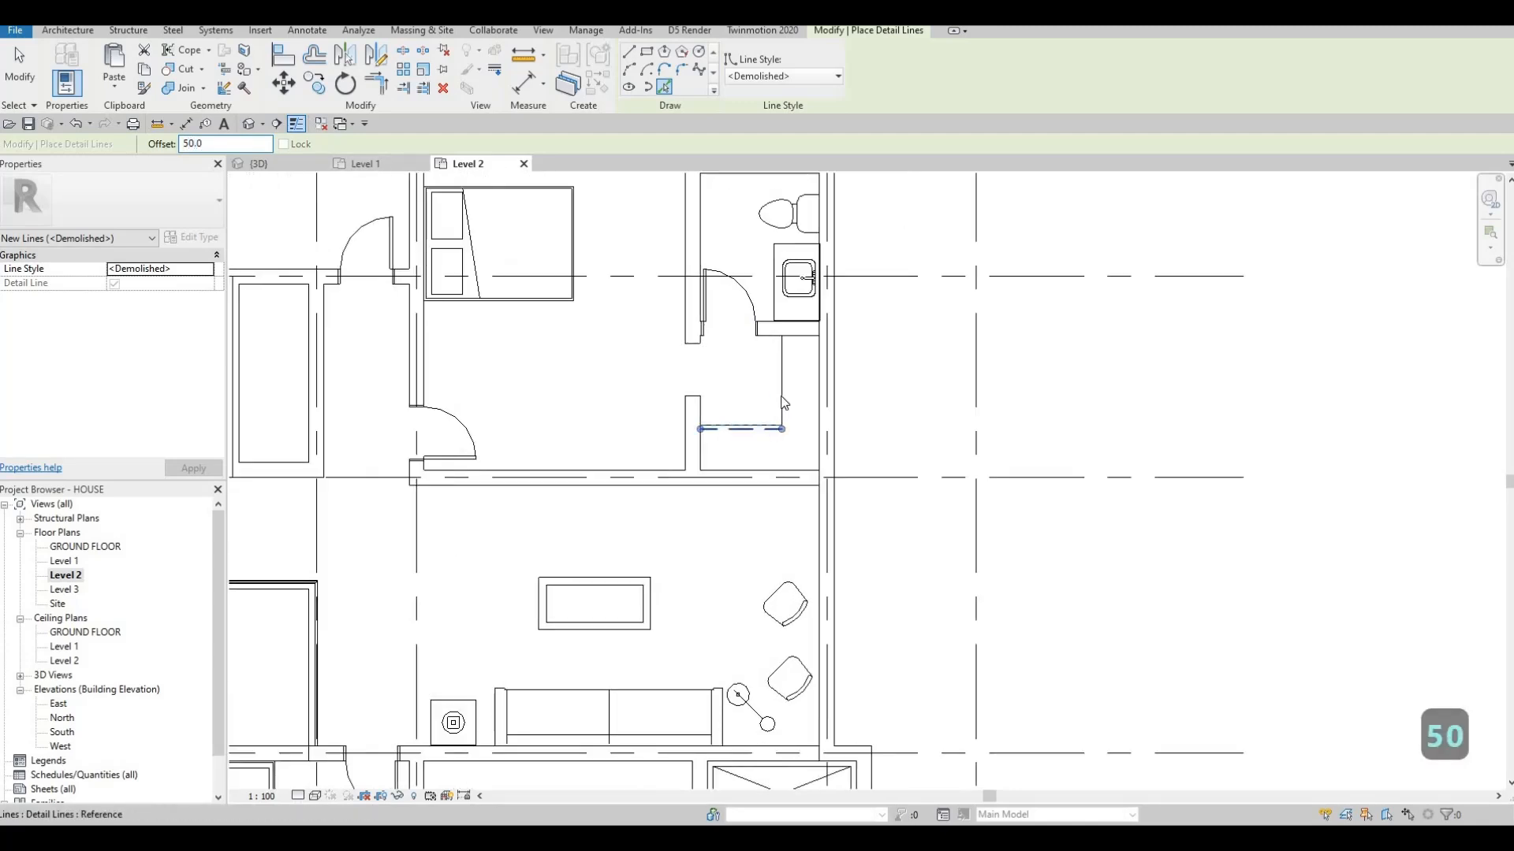
pyautogui.scroll(-2, 719, 384)
pyautogui.moveTo(404, 317); pyautogui.dragTo(563, 317, button='middle')
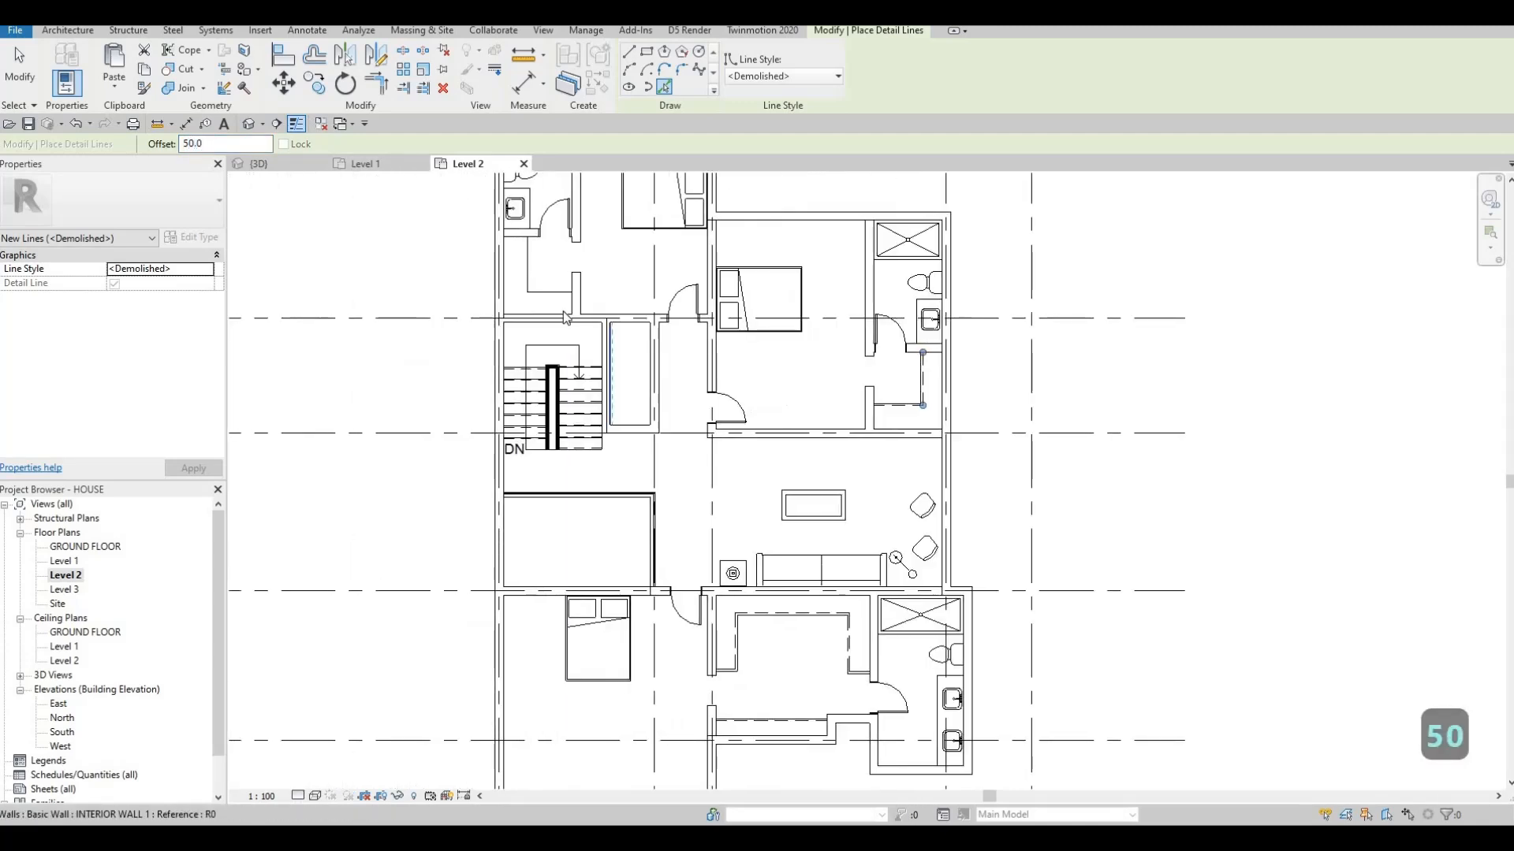
# - Add <Demolished> detail lines offset 50 mm inside the L-shaped wardrobe outline of the upper-left bedroom's dressing area
pyautogui.scroll(2, 541, 283)
pyautogui.click(562, 315)
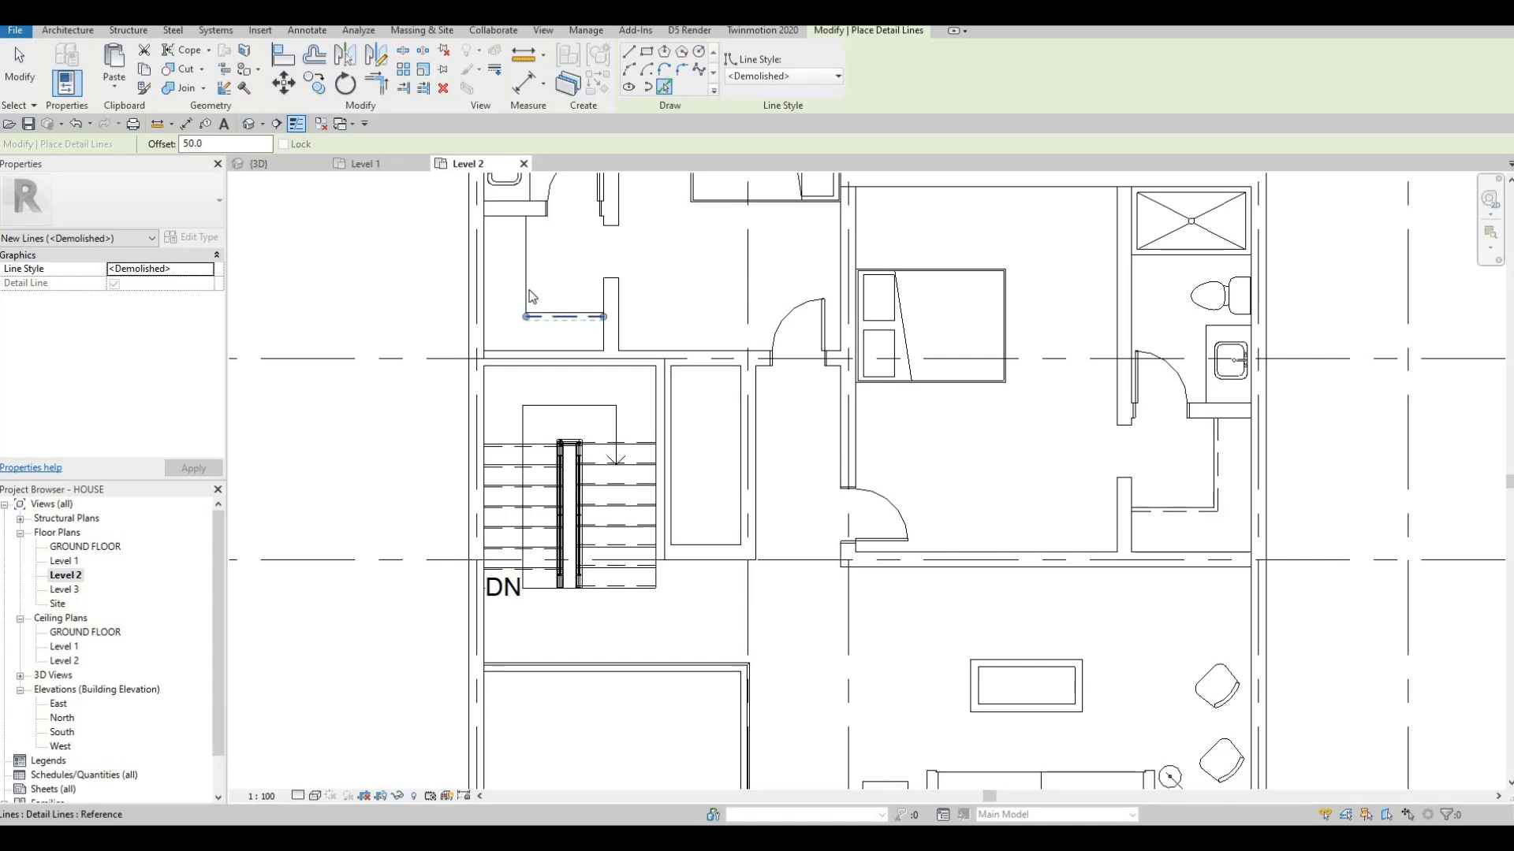
pyautogui.press('Escape')
pyautogui.press('Escape')
pyautogui.scroll(1, 557, 316)
pyautogui.press('Escape')
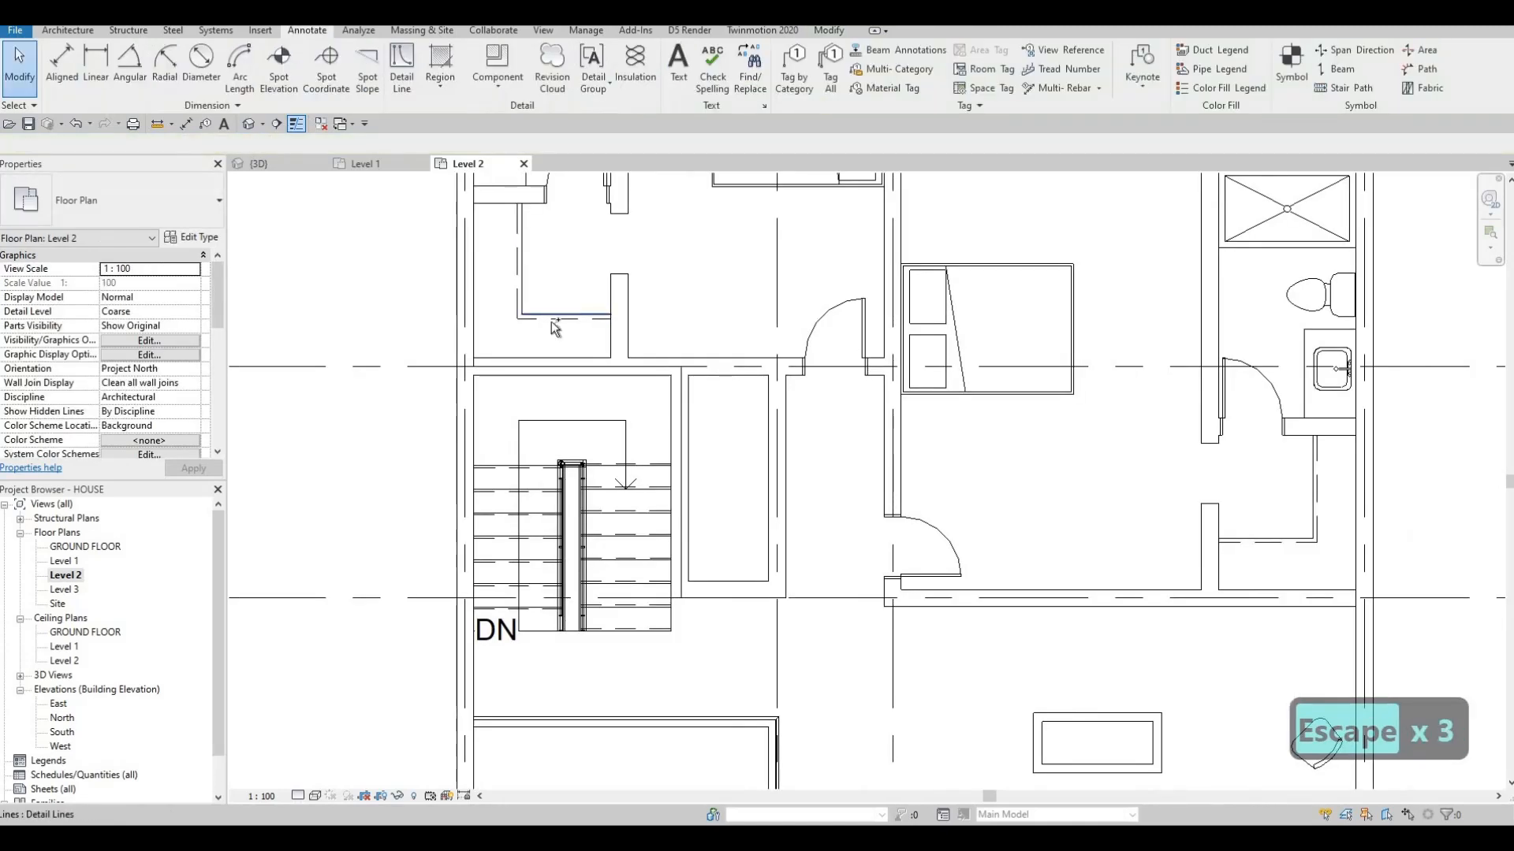
# - Nudge the solid and dashed horizontal lines of the upper-left bedroom's wardrobe slightly upward
pyautogui.click(555, 315)
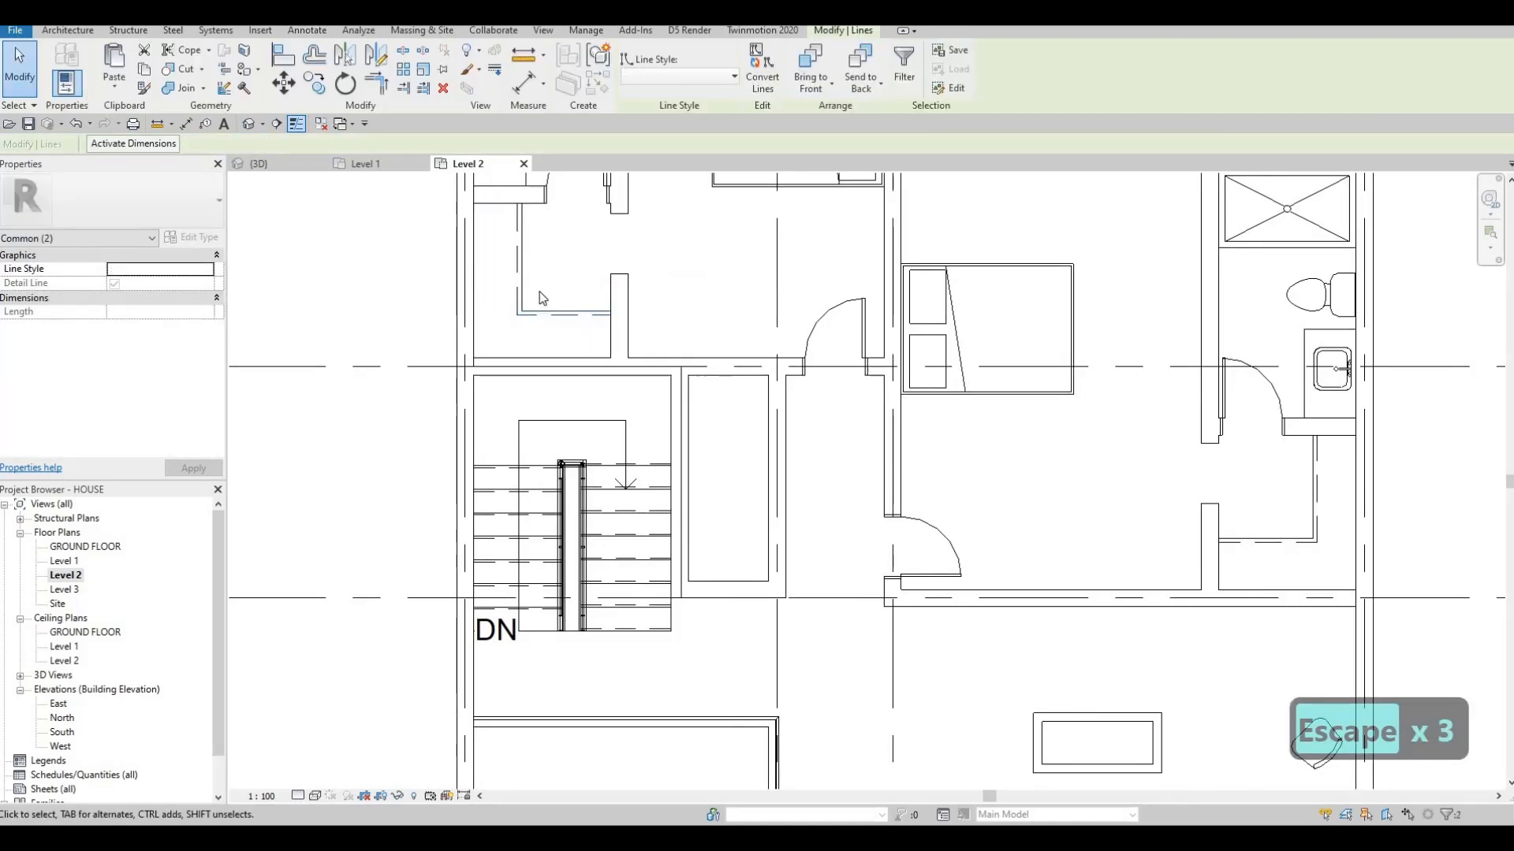
pyautogui.keyDown('ctrl'); pyautogui.click(519, 293); pyautogui.keyUp('ctrl')
pyautogui.scroll(-4, 452, 347)
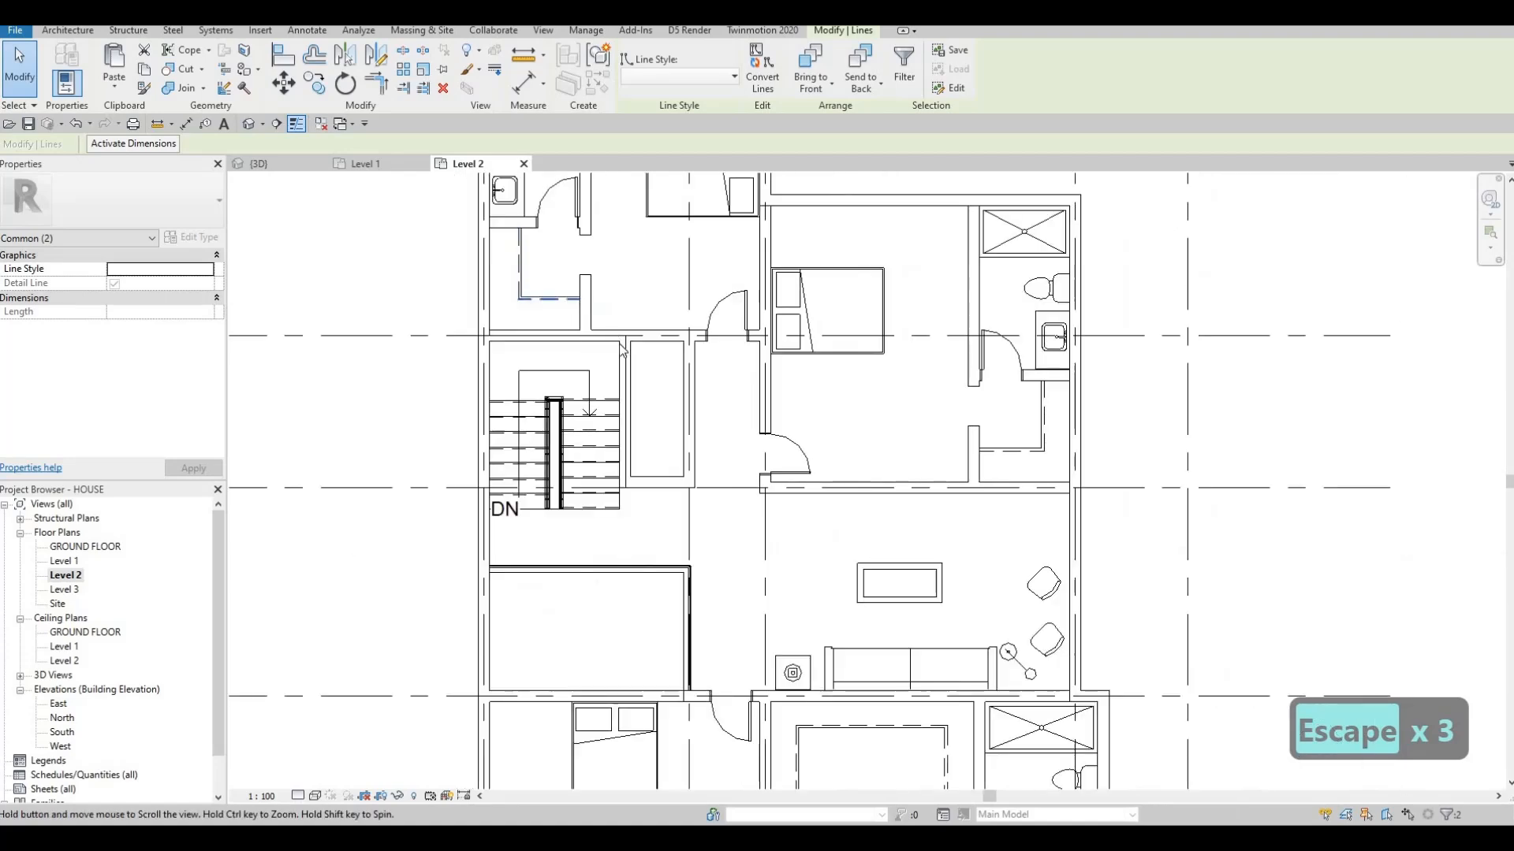
pyautogui.press('Up')
pyautogui.press('Up')
pyautogui.press('Escape')
pyautogui.press('Escape')
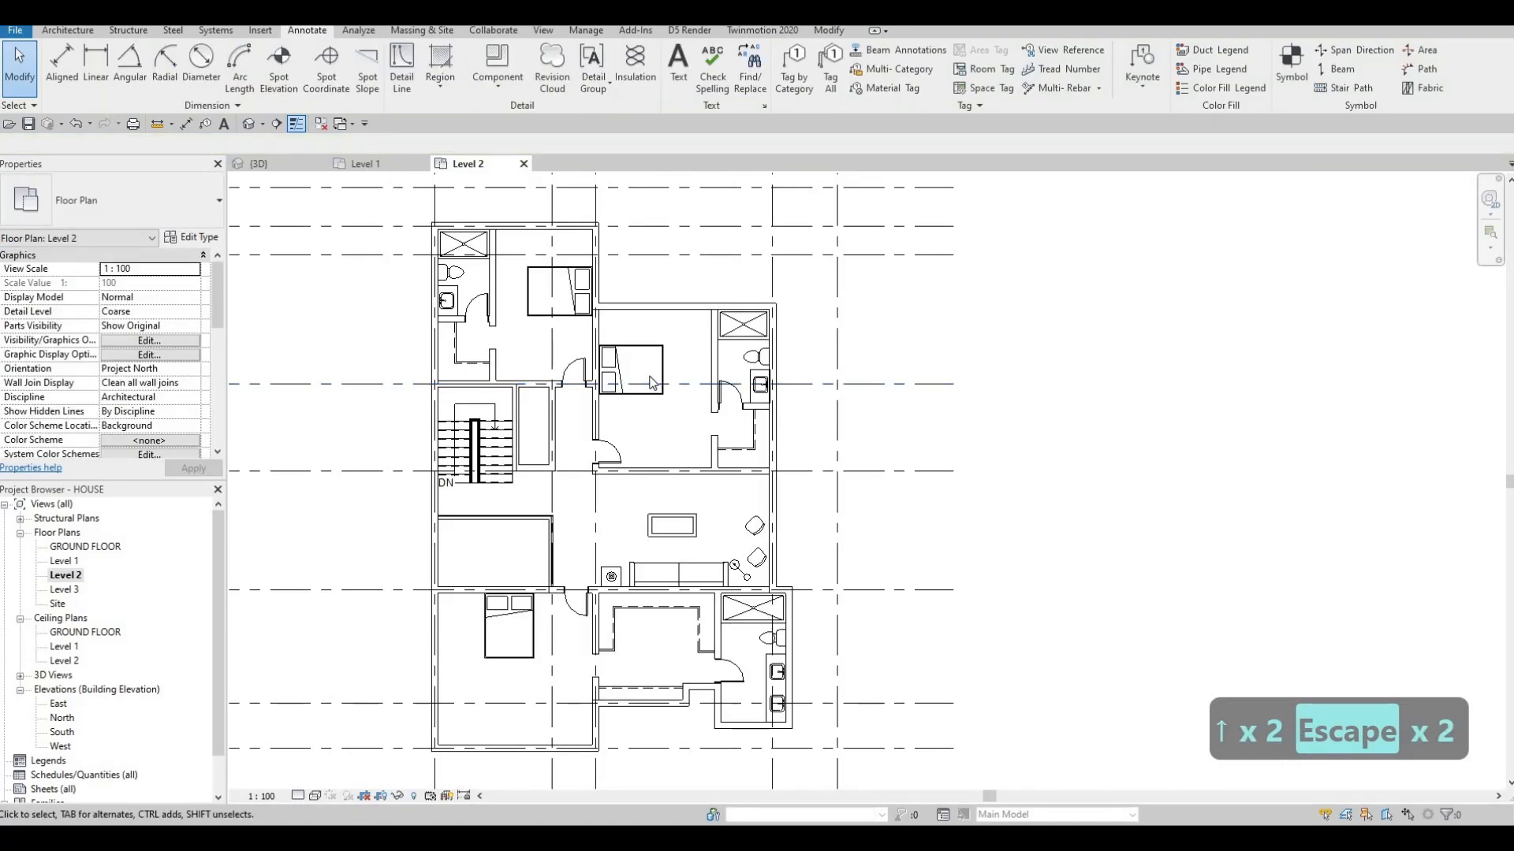
pyautogui.press('Escape')
pyautogui.press('Escape')
pyautogui.scroll(2, 752, 446)
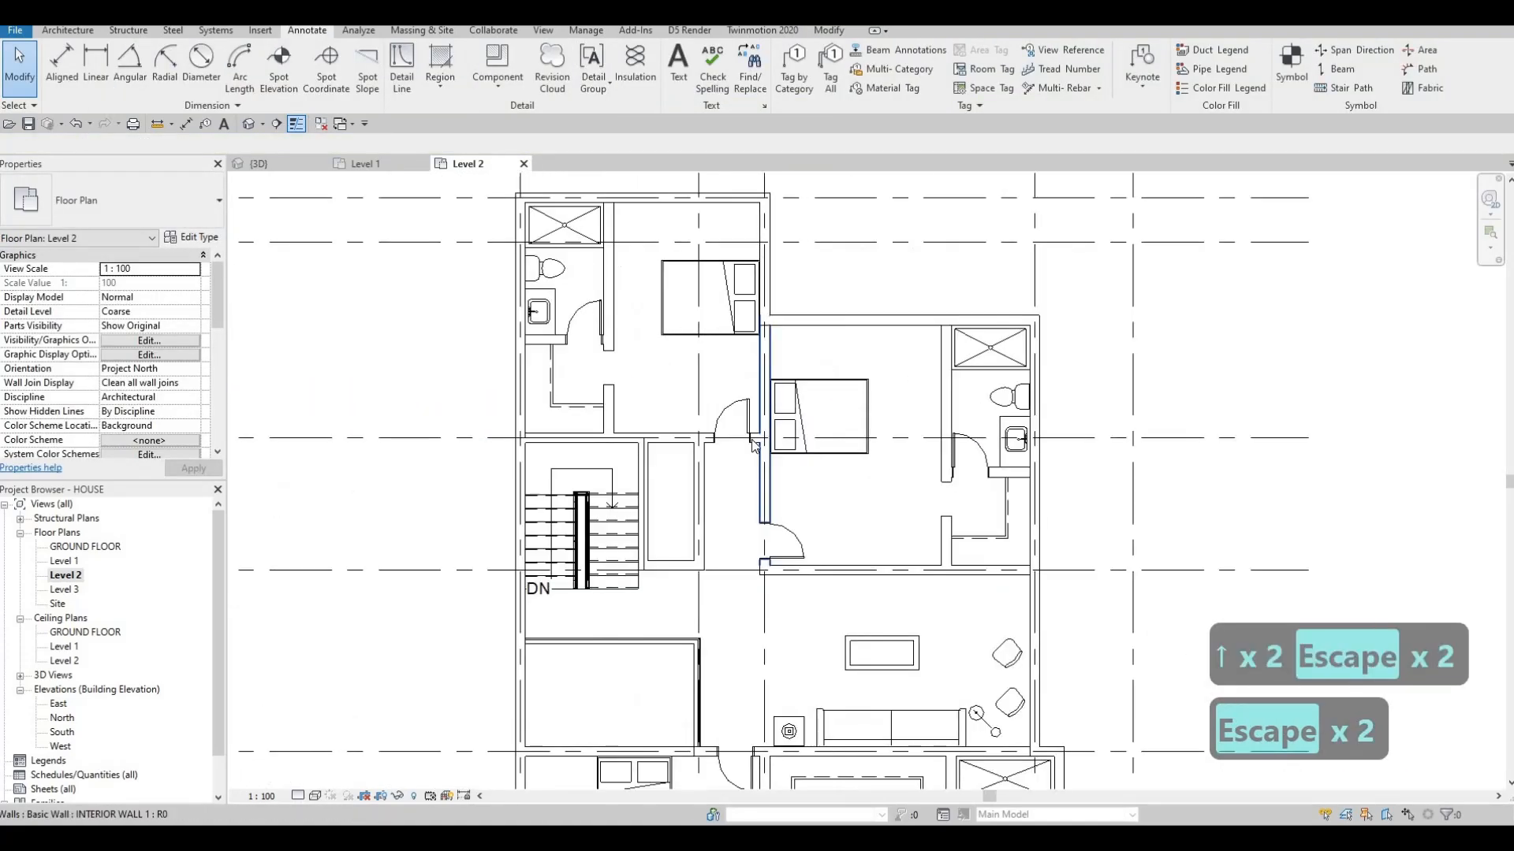
pyautogui.scroll(-2, 753, 445)
pyautogui.moveTo(753, 445); pyautogui.dragTo(775, 407, button='middle')
pyautogui.scroll(3, 710, 339)
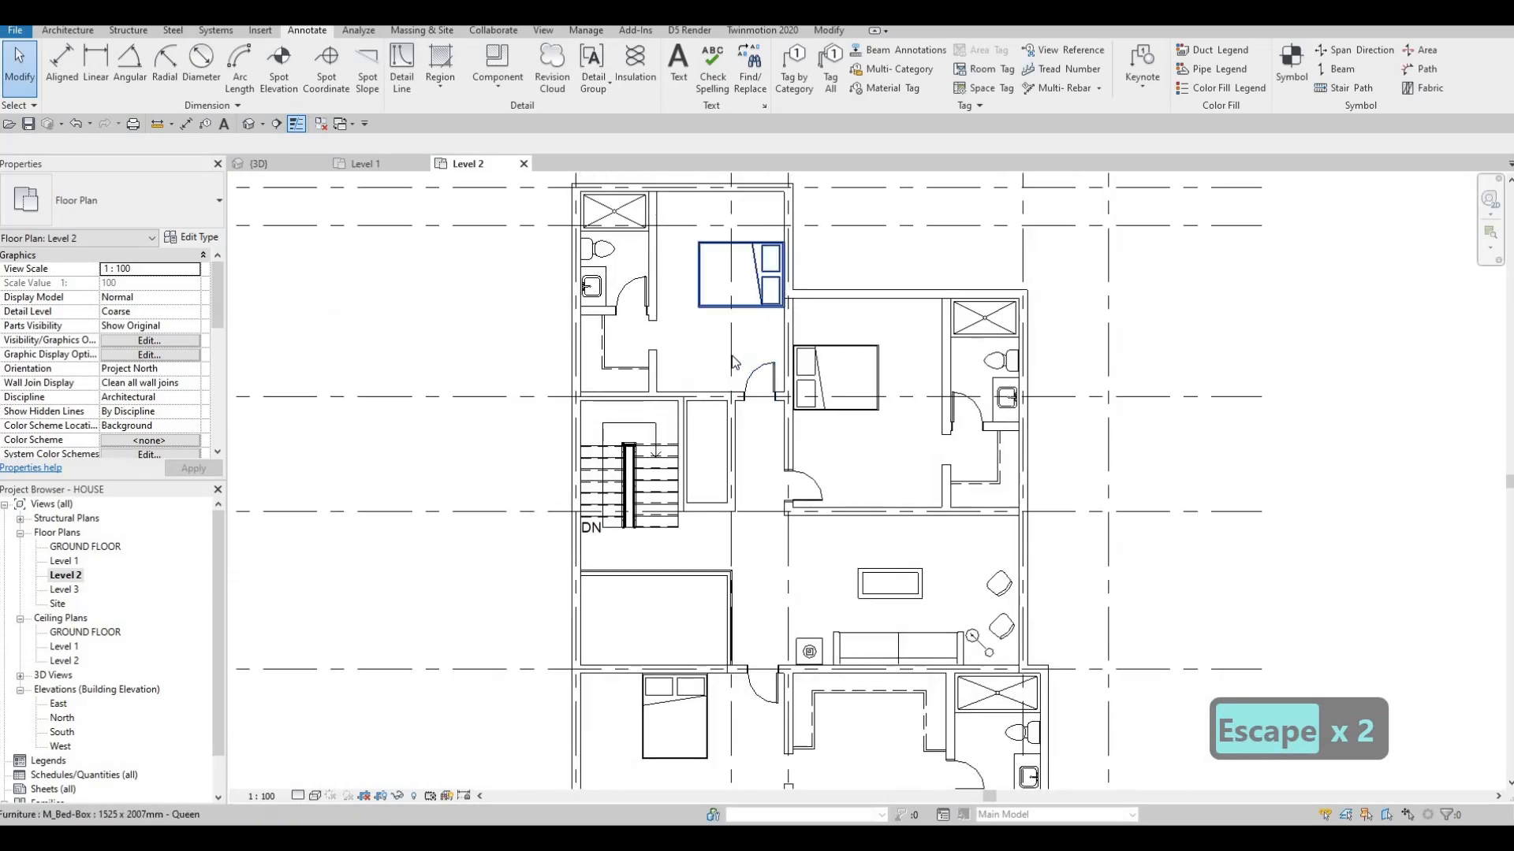
pyautogui.scroll(2, 626, 406)
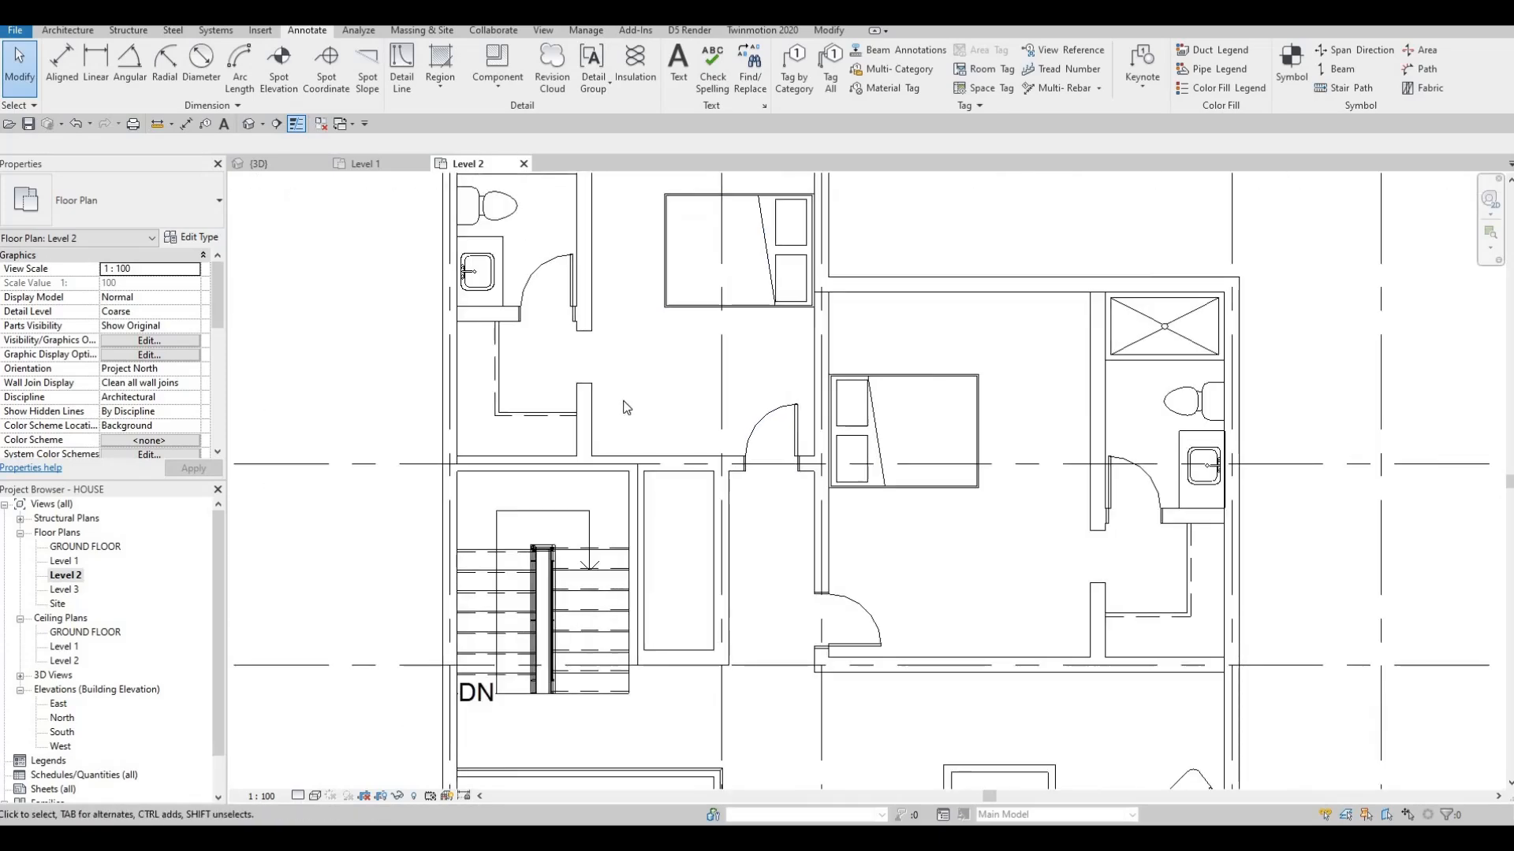
pyautogui.scroll(-2, 976, 638)
pyautogui.press('Escape')
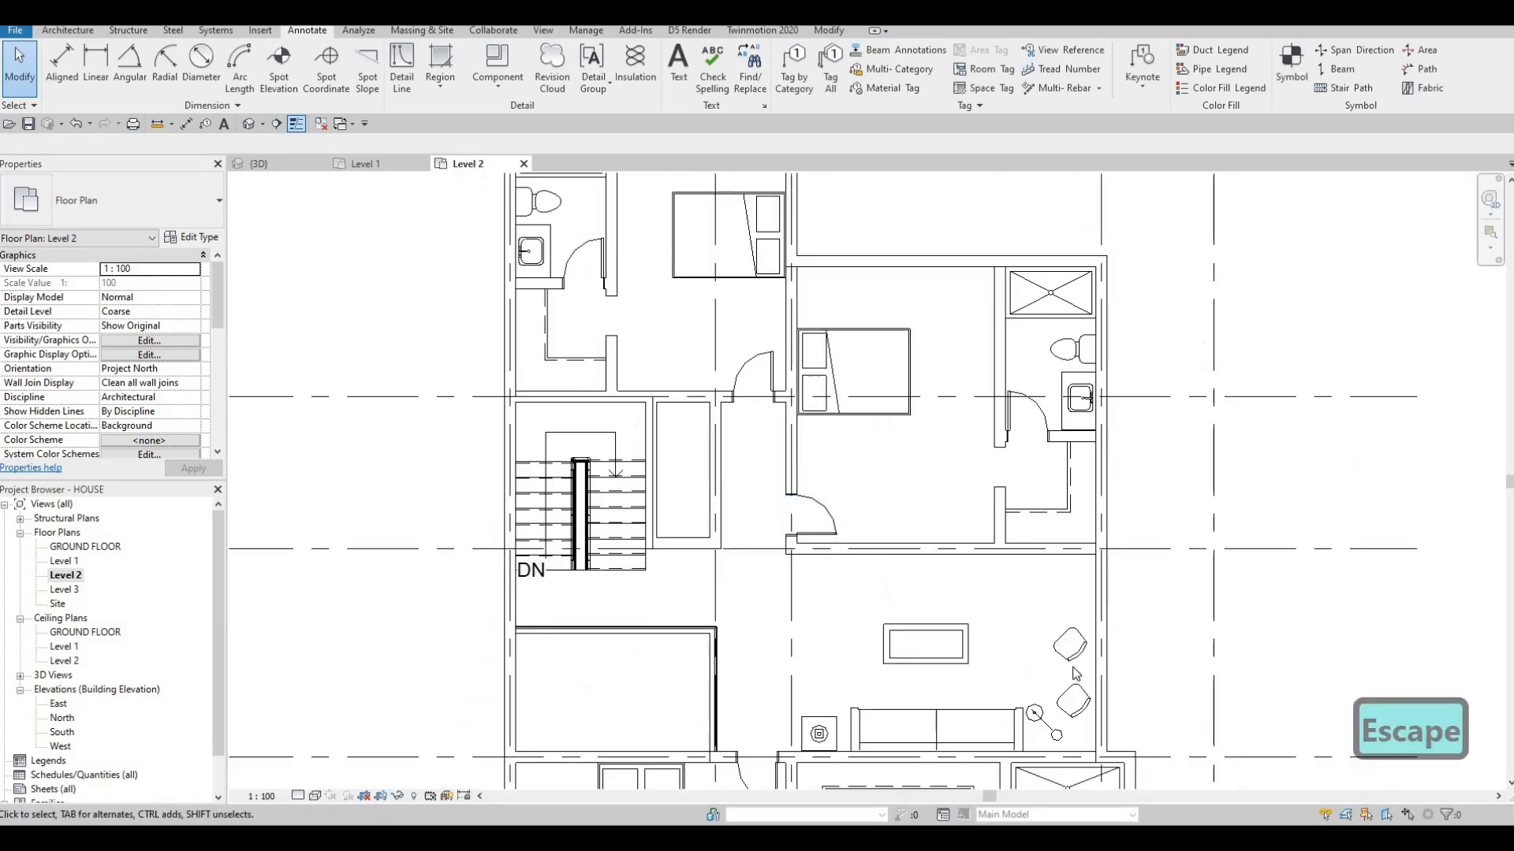
pyautogui.click(1070, 645)
pyautogui.press('c')
pyautogui.press('s')
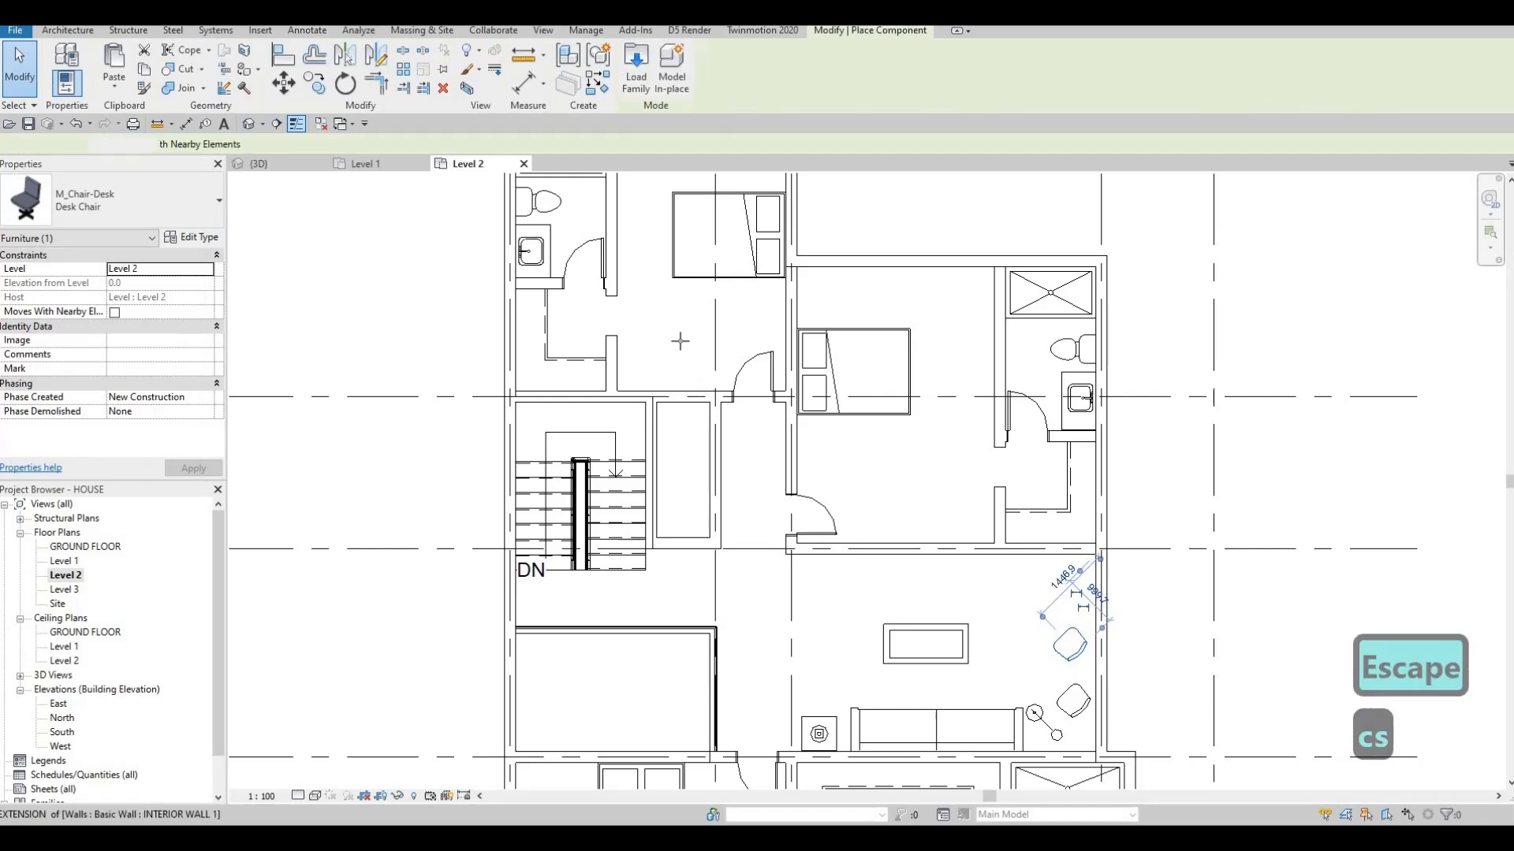
pyautogui.scroll(2, 674, 349)
pyautogui.scroll(1, 669, 350)
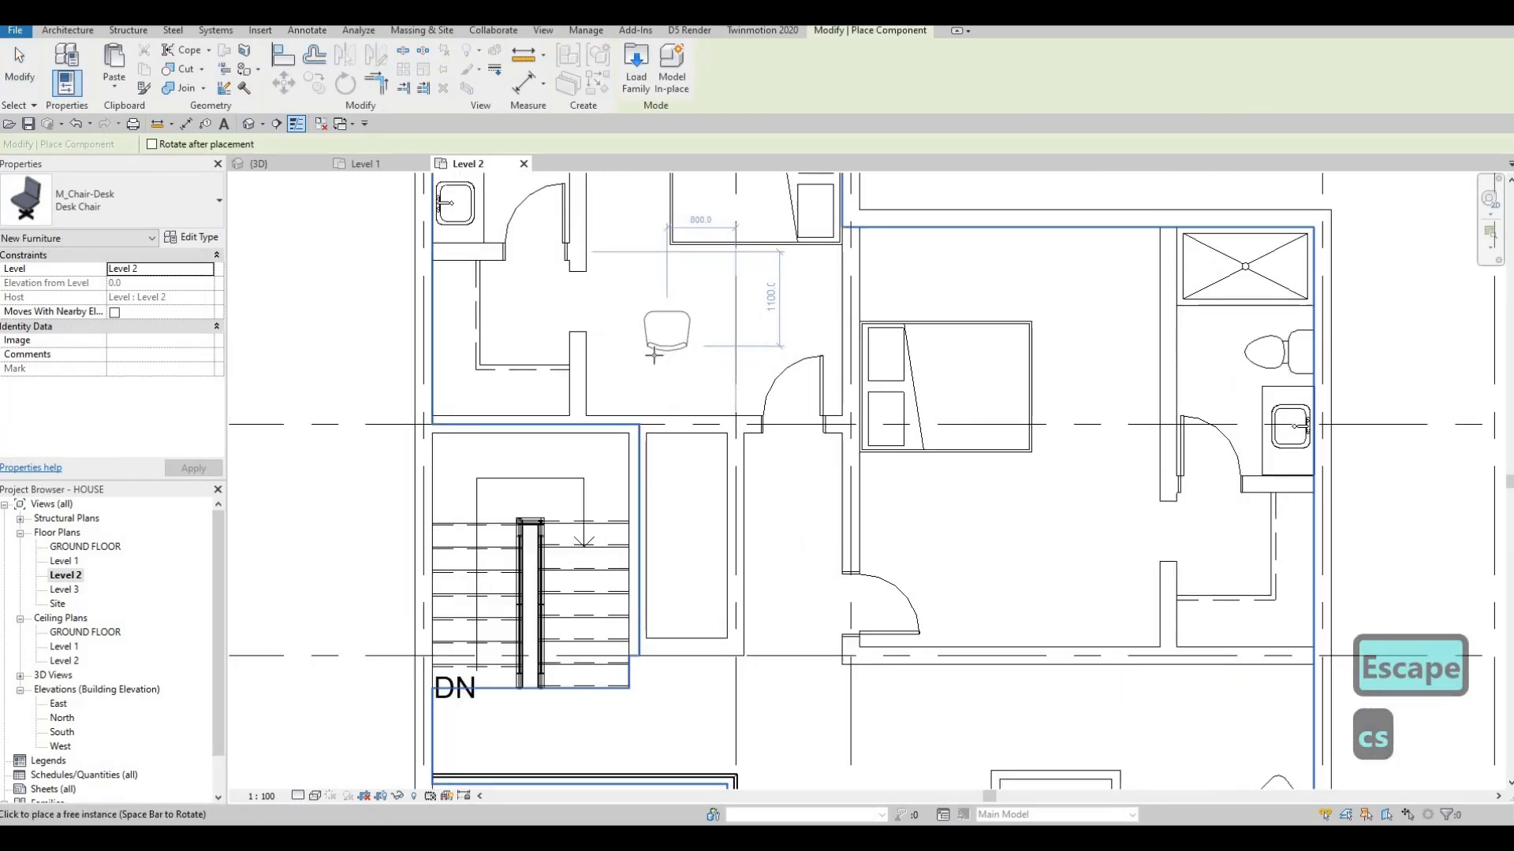
pyautogui.press('Escape')
pyautogui.press('Escape')
pyautogui.scroll(-1, 699, 460)
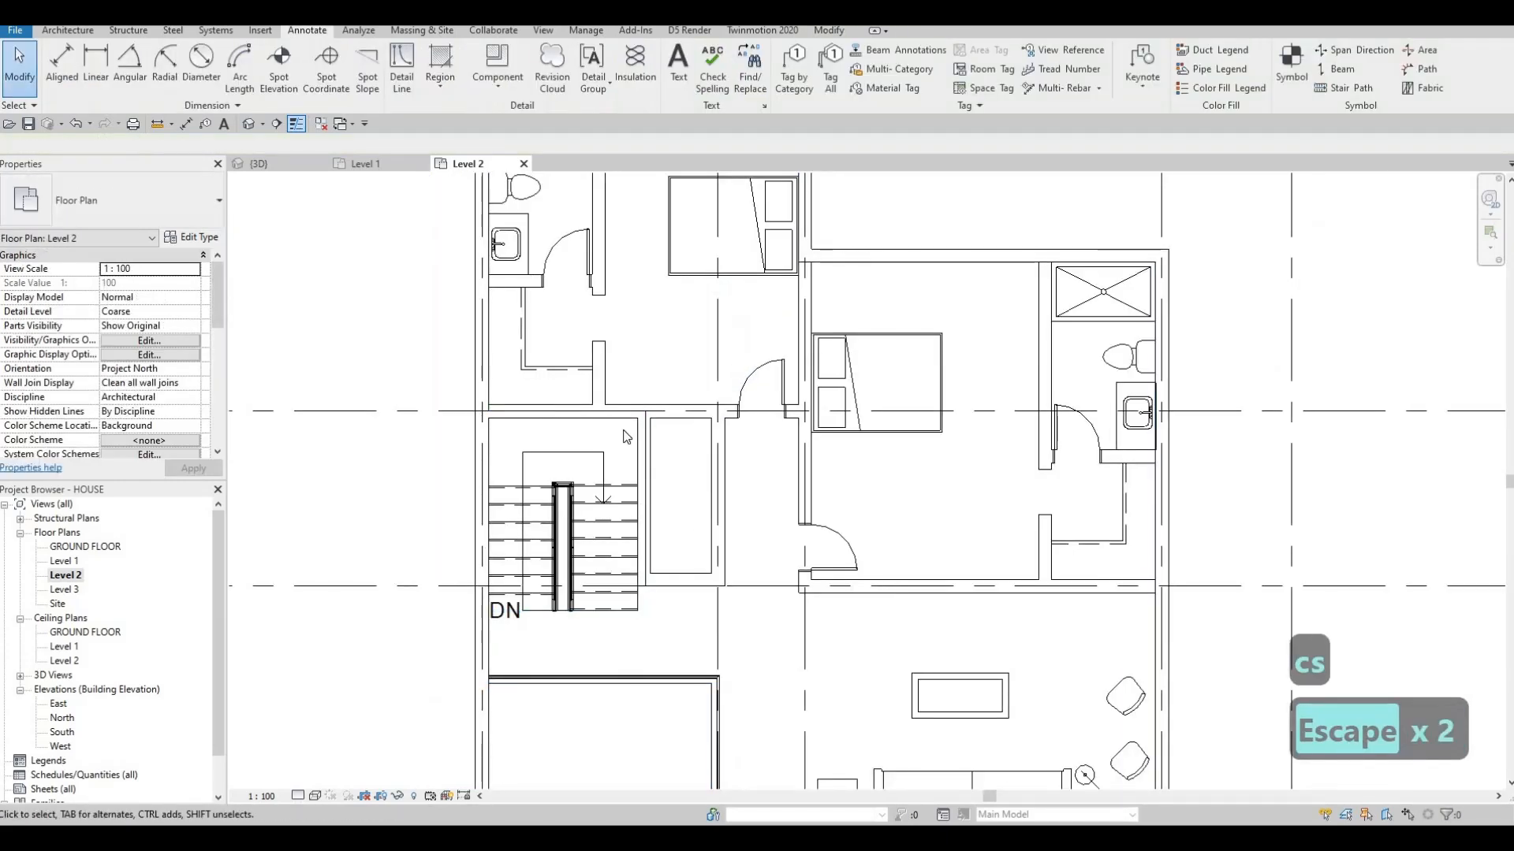
pyautogui.scroll(-2, 630, 438)
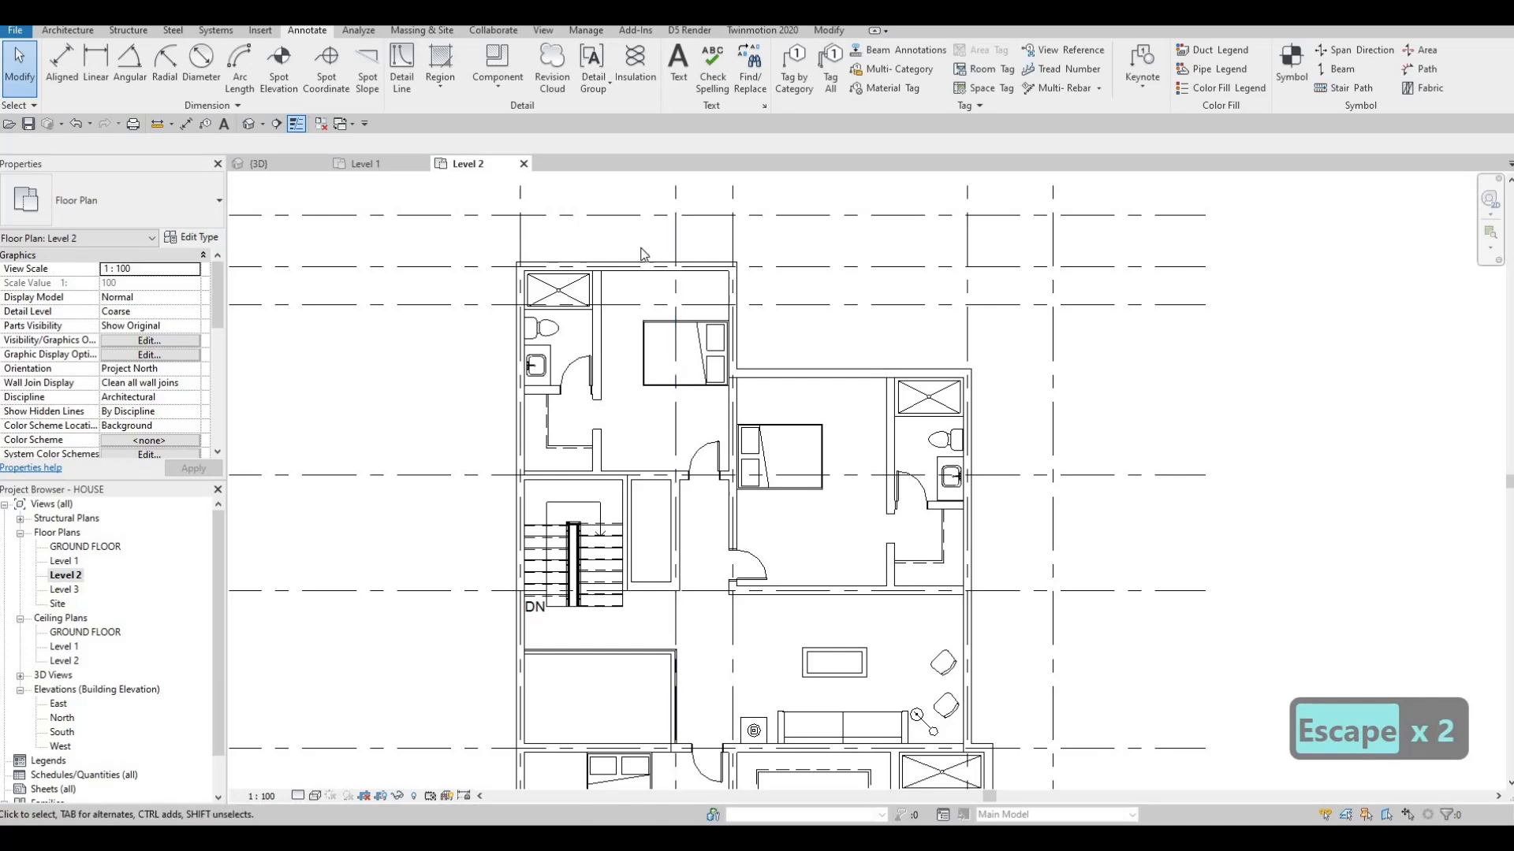
pyautogui.scroll(-1, 642, 254)
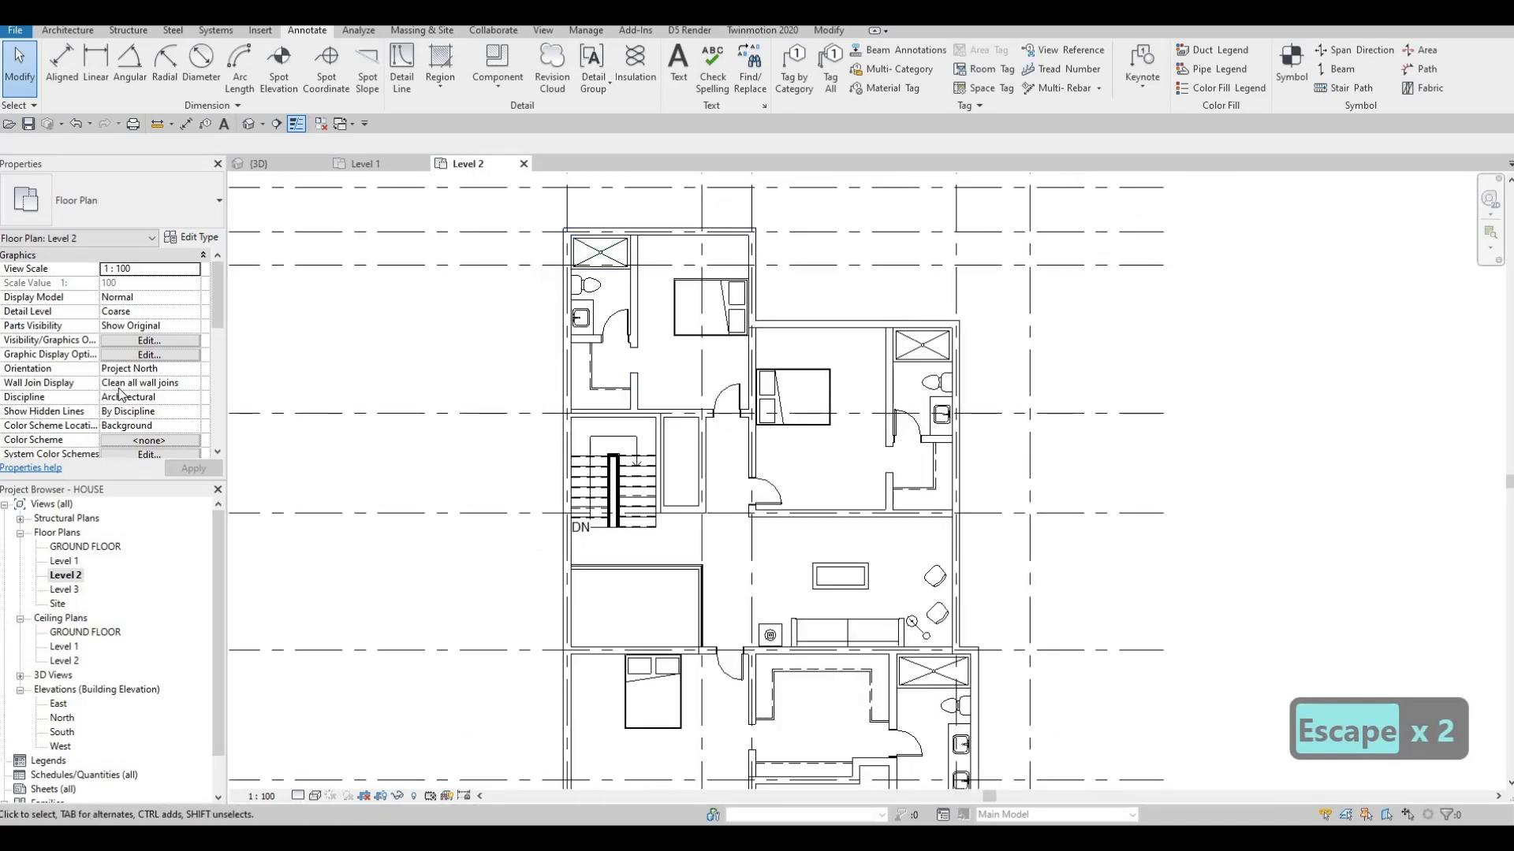
# - Set the Level 2 floor plan's underlay base level to Level 1
pyautogui.scroll(-6, 126, 387)
pyautogui.scroll(-2, 159, 383)
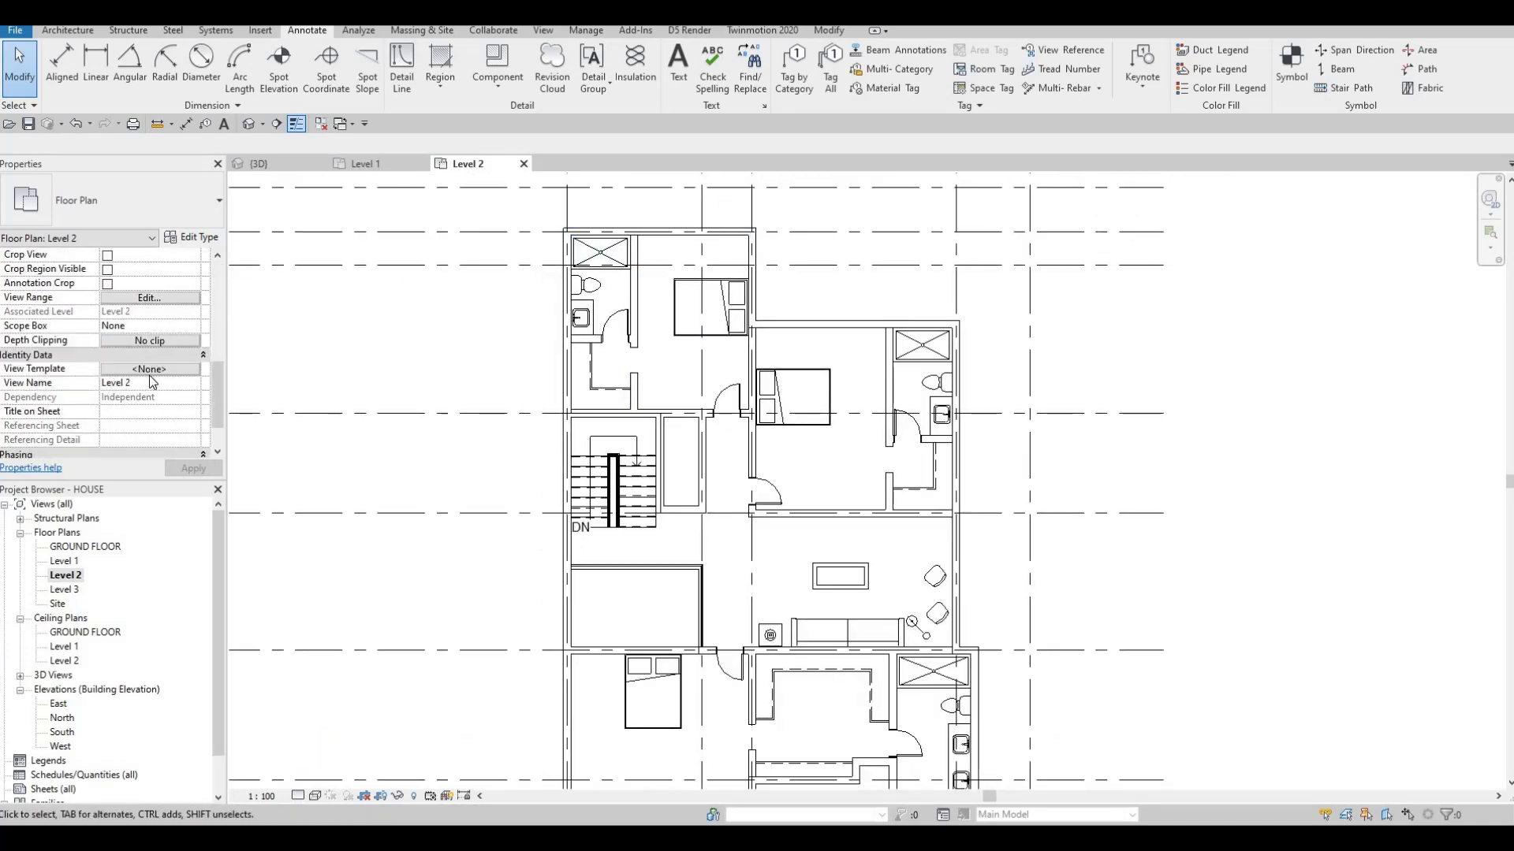
pyautogui.press('Escape')
pyautogui.scroll(5, 144, 383)
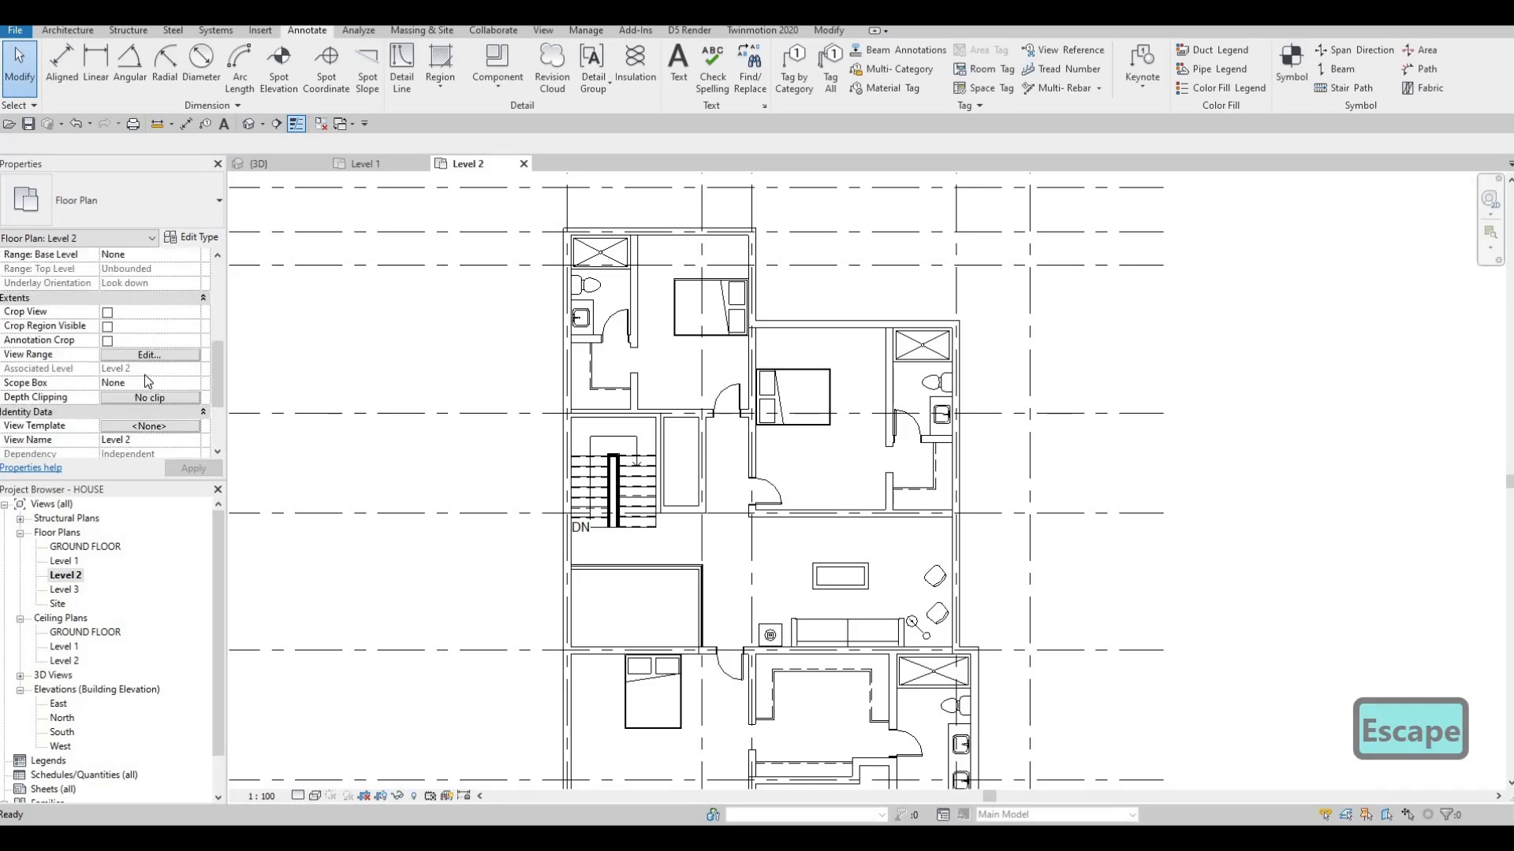
pyautogui.scroll(3, 144, 376)
pyautogui.scroll(-6, 146, 382)
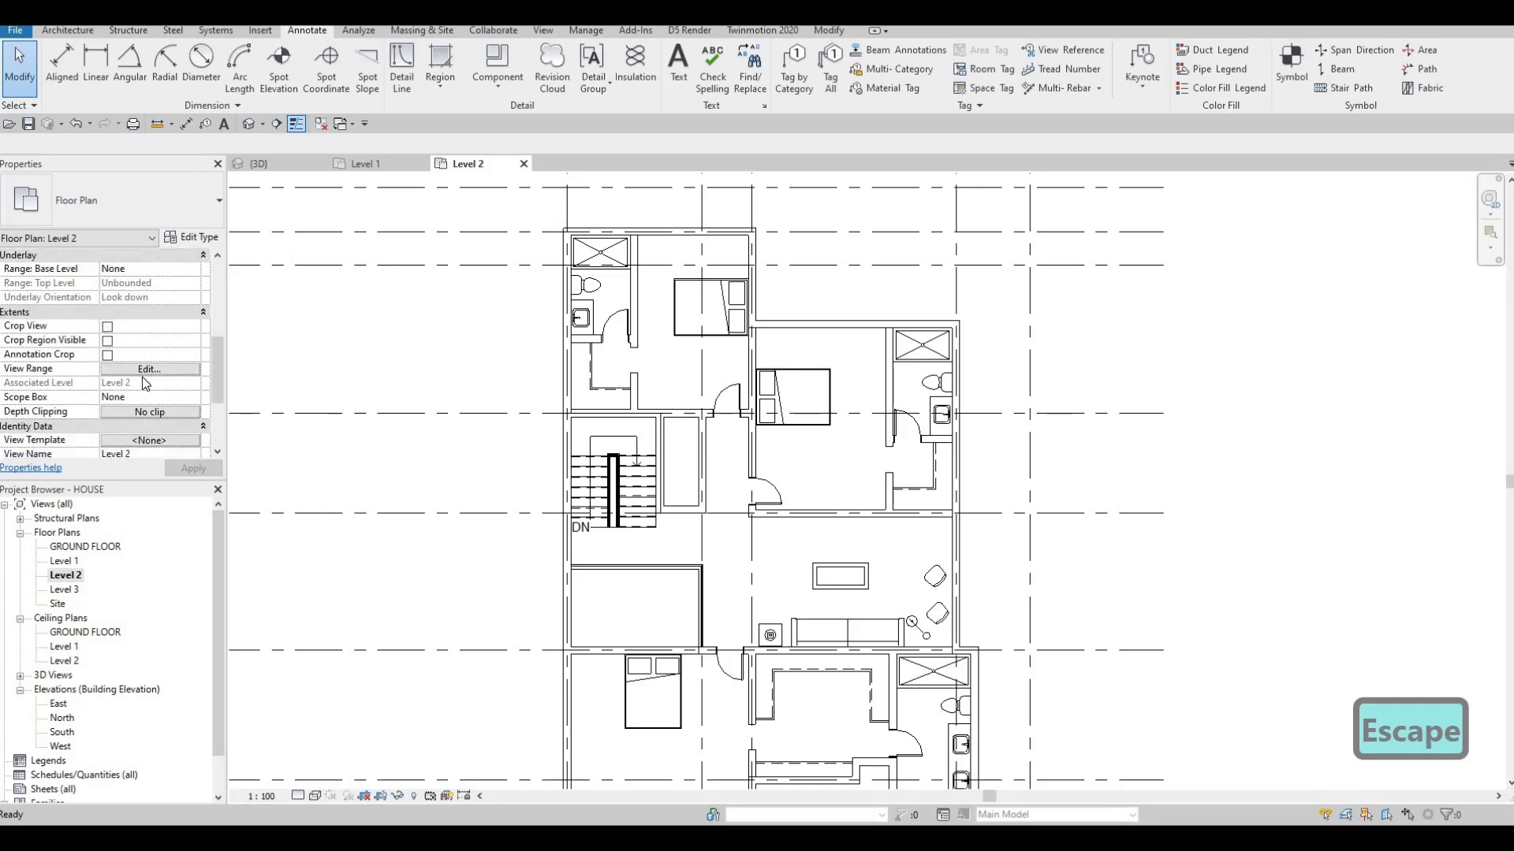
pyautogui.scroll(-1, 126, 396)
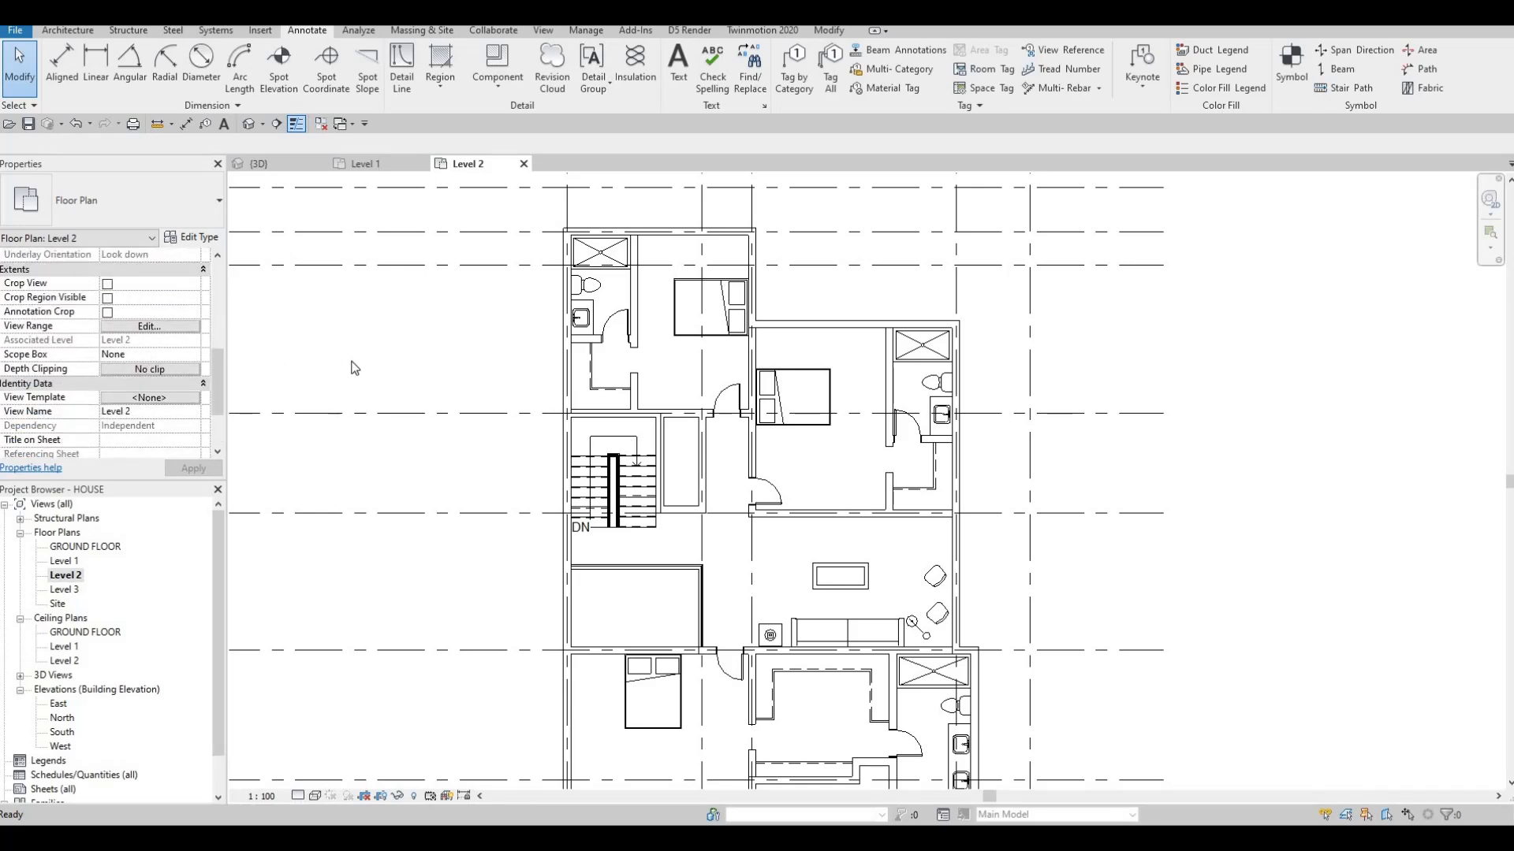
pyautogui.press('Escape')
pyautogui.press('Escape')
pyautogui.scroll(-1, 142, 339)
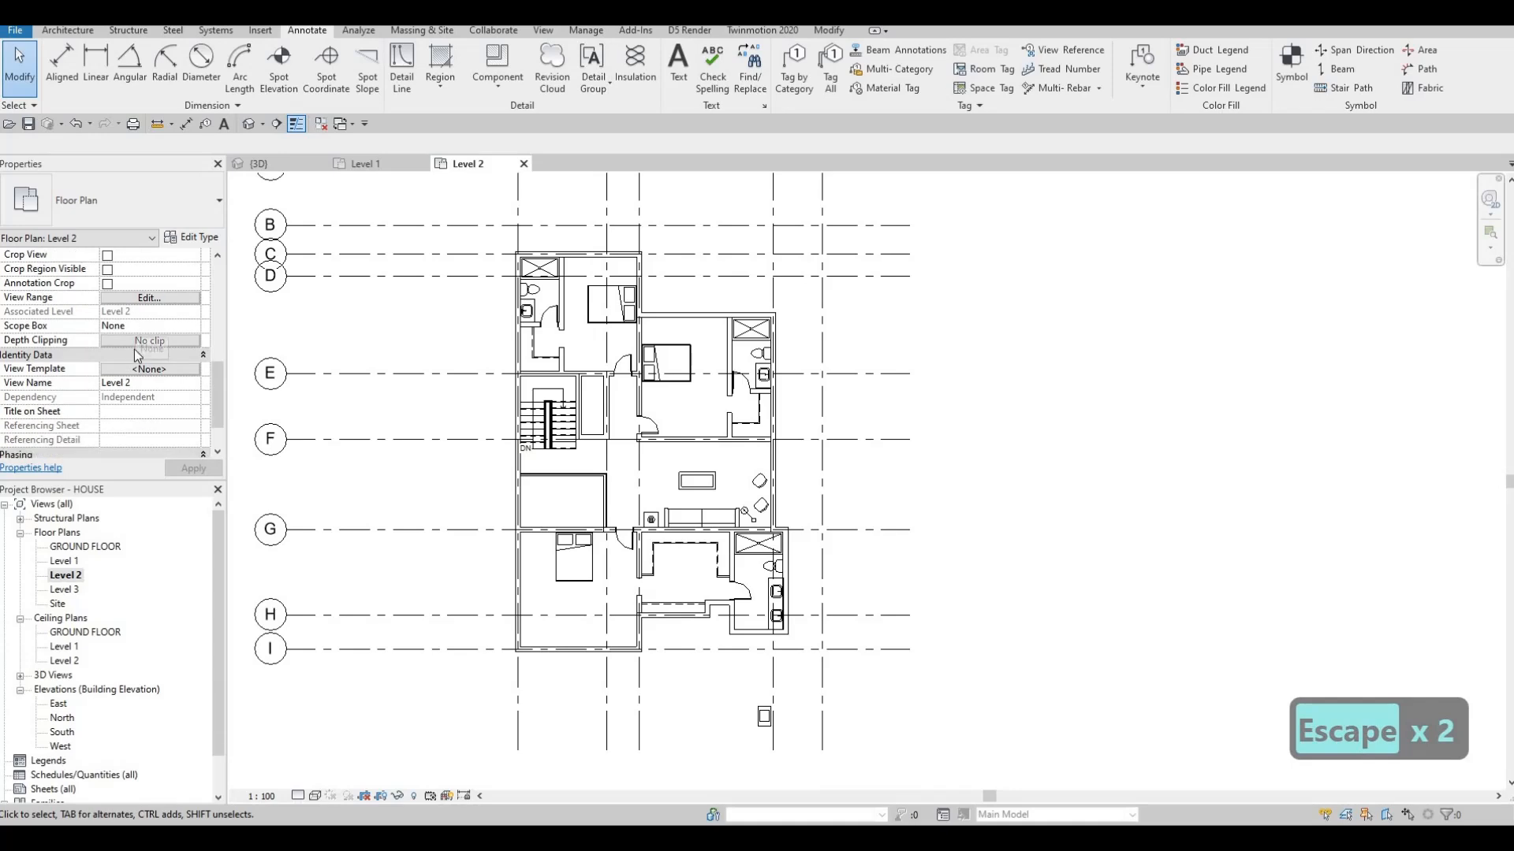
pyautogui.scroll(4, 134, 361)
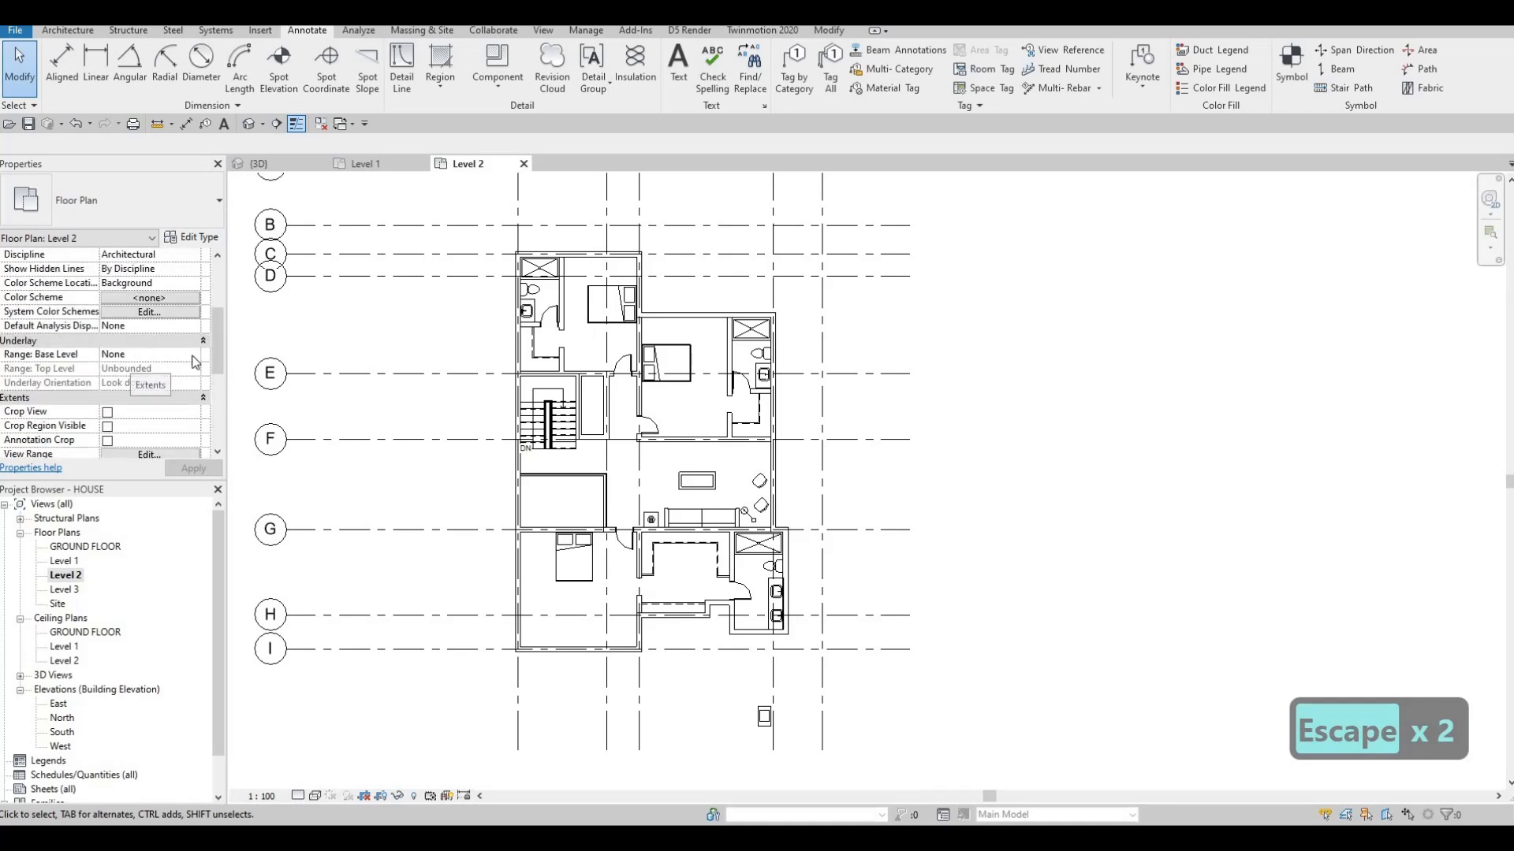
pyautogui.click(193, 355)
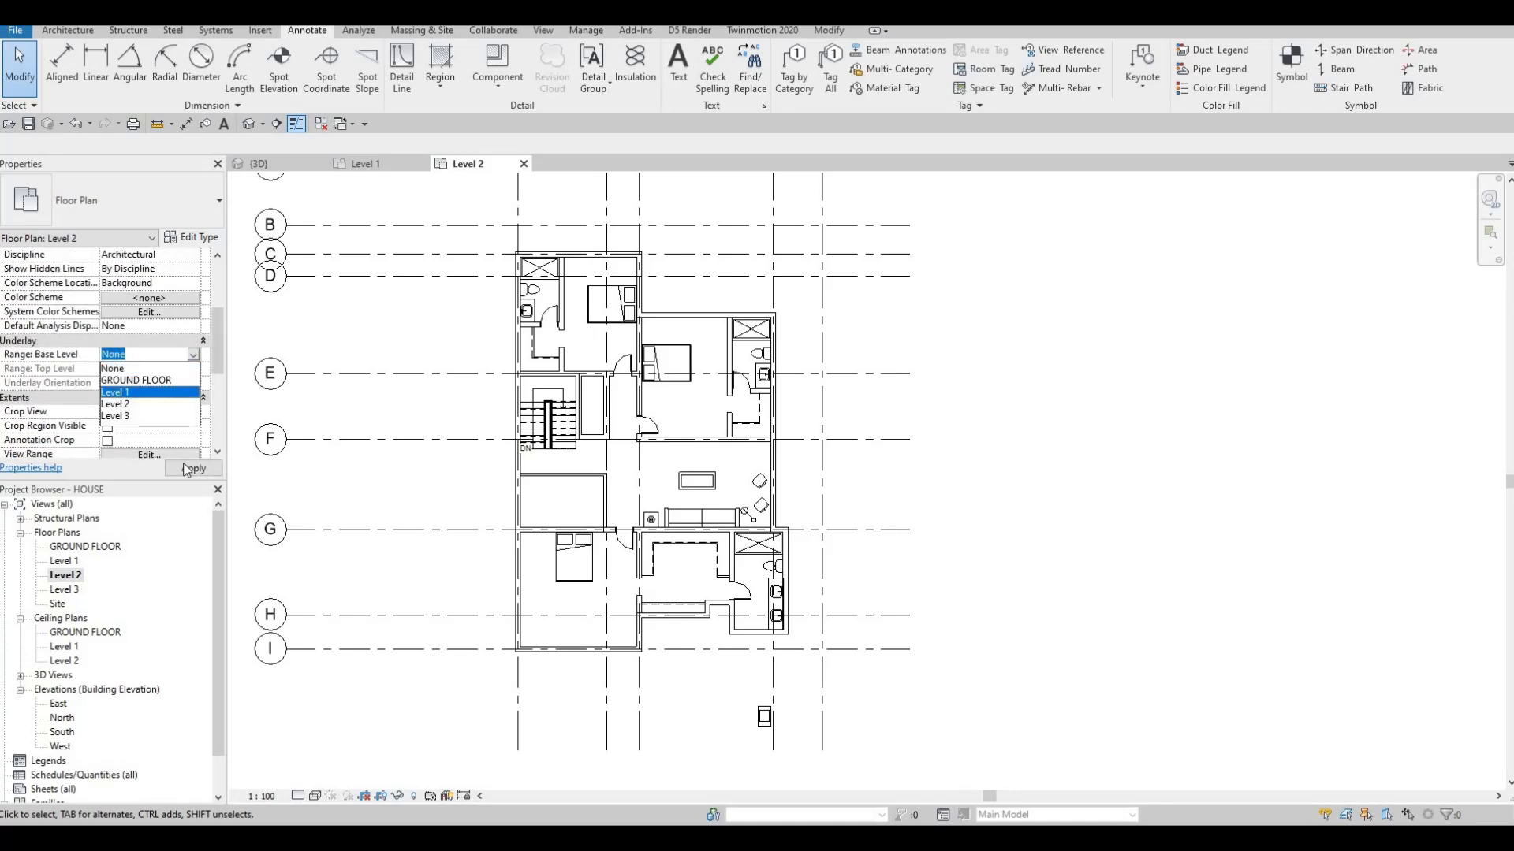
pyautogui.click(150, 393)
pyautogui.press('Escape')
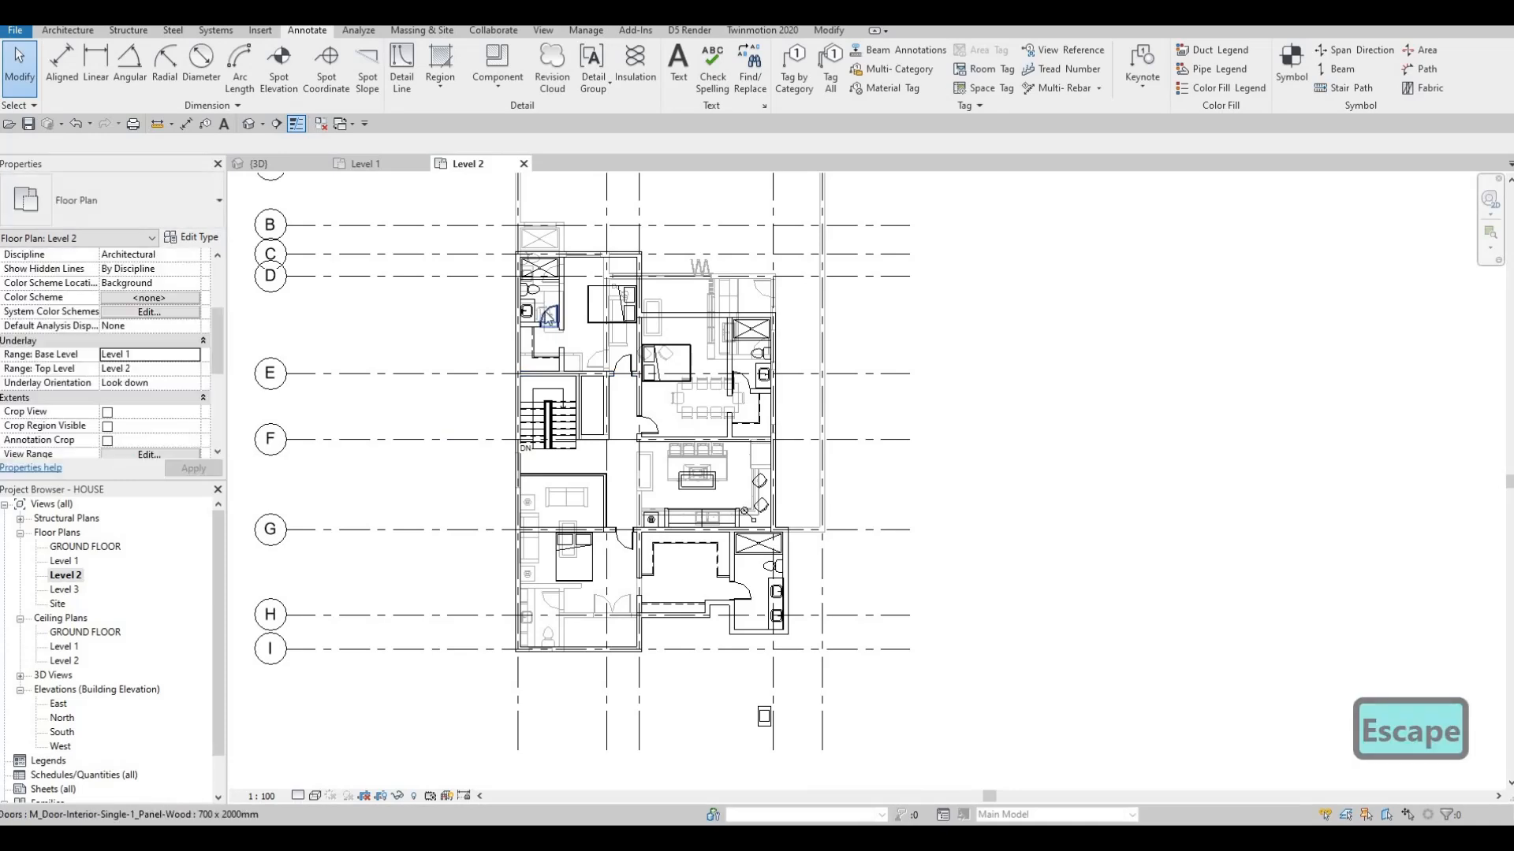
pyautogui.scroll(4, 565, 343)
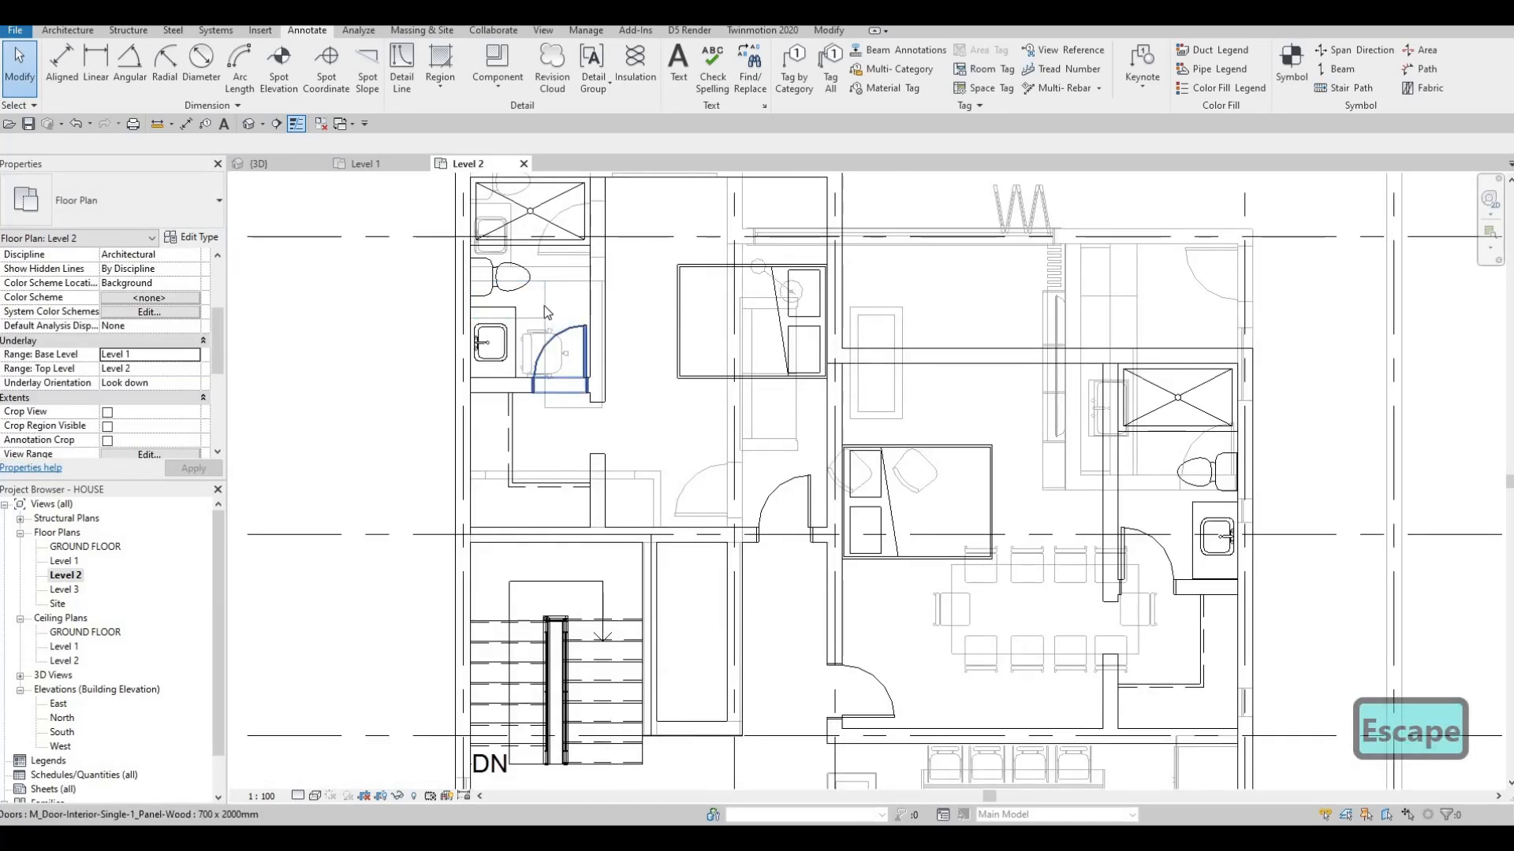
pyautogui.scroll(3, 545, 321)
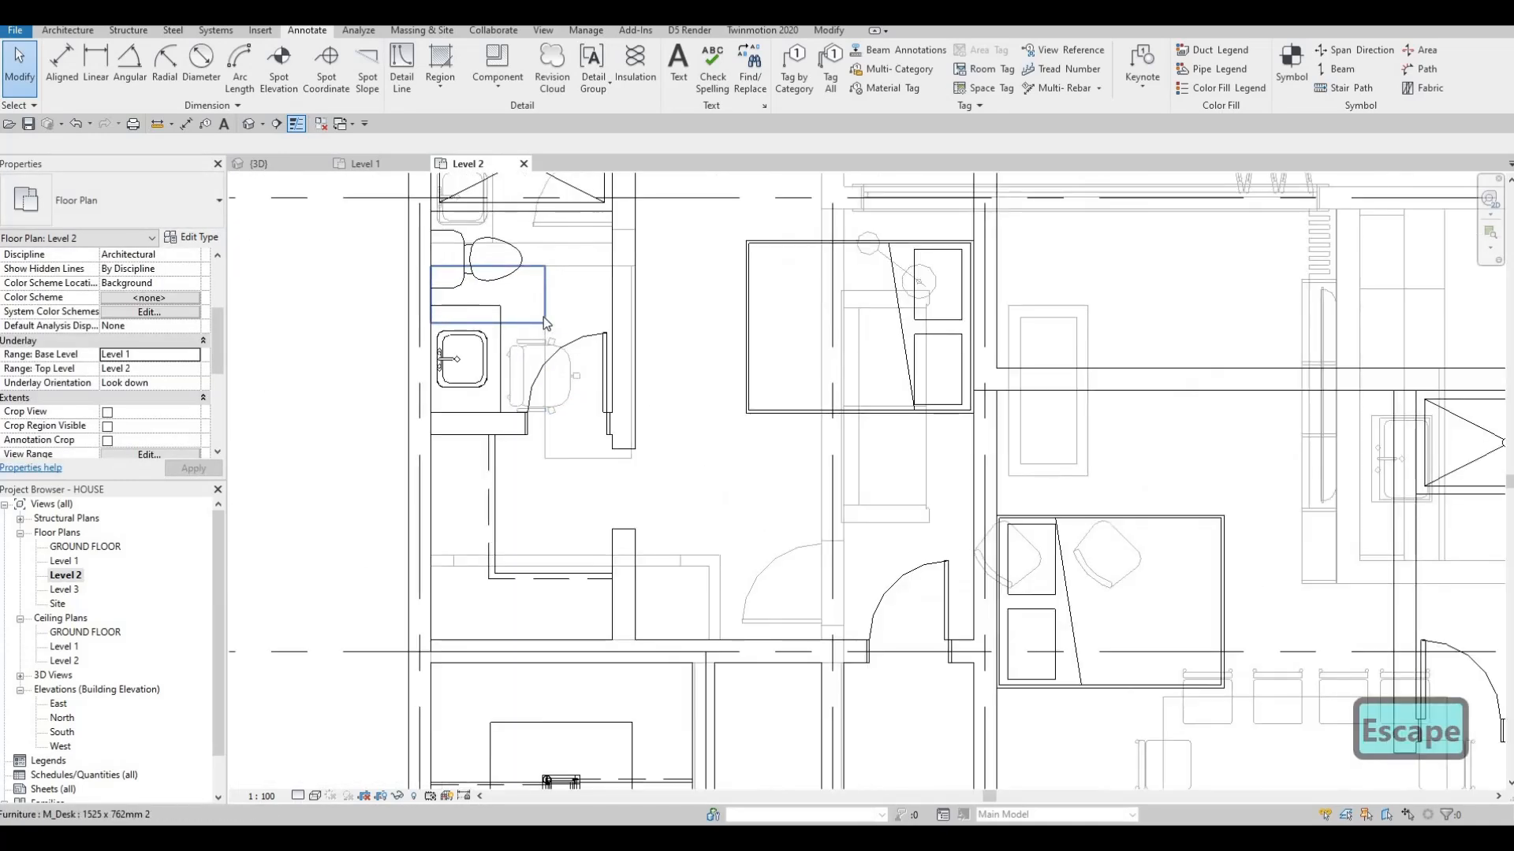
pyautogui.click(542, 317)
pyautogui.press('c')
pyautogui.press('s')
pyautogui.scroll(-2, 562, 320)
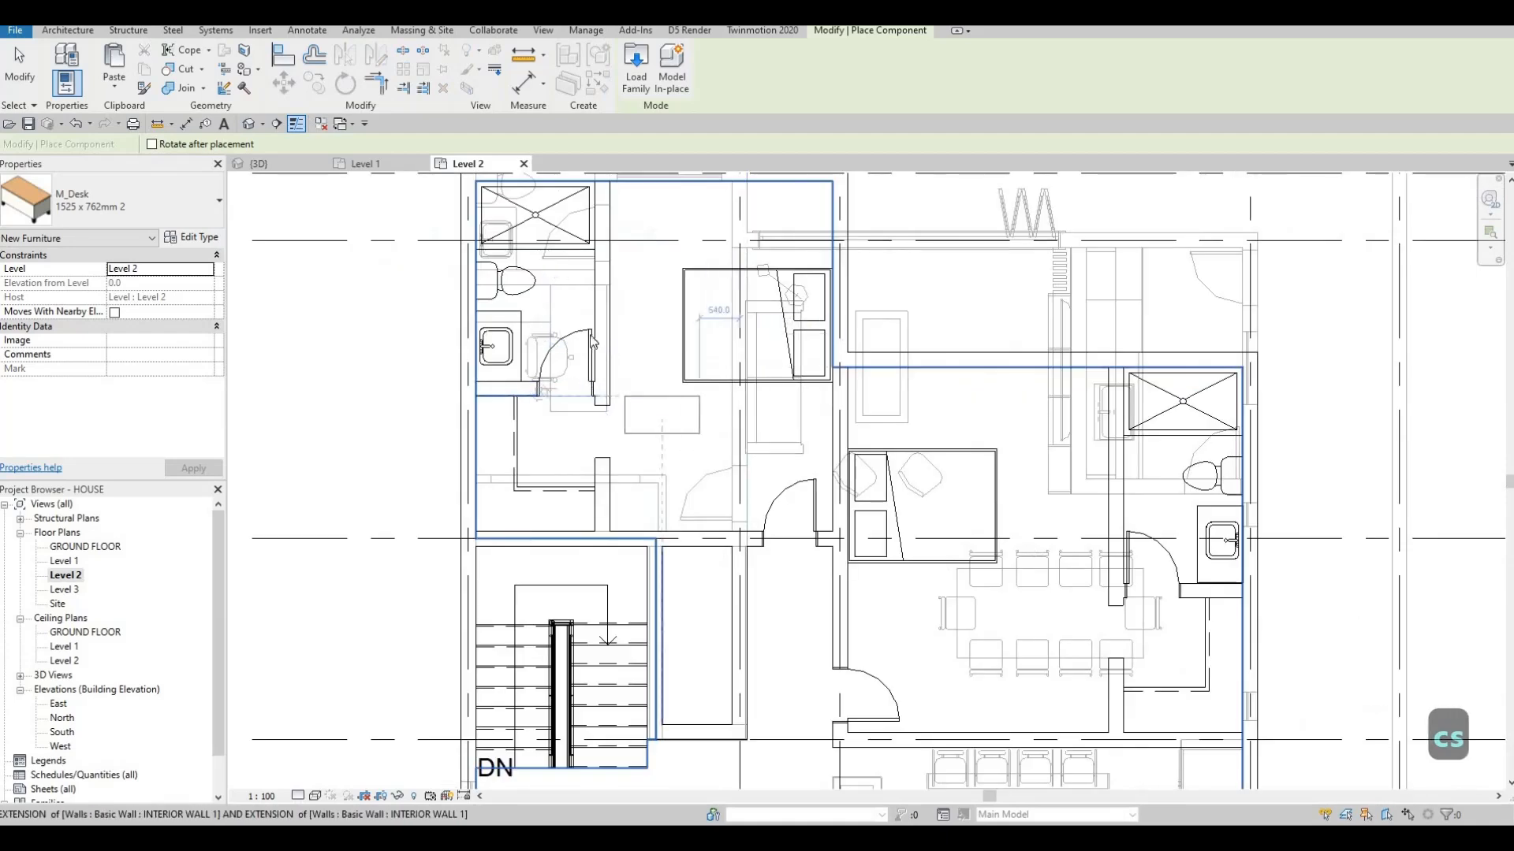
pyautogui.press('Escape')
pyautogui.press('Escape')
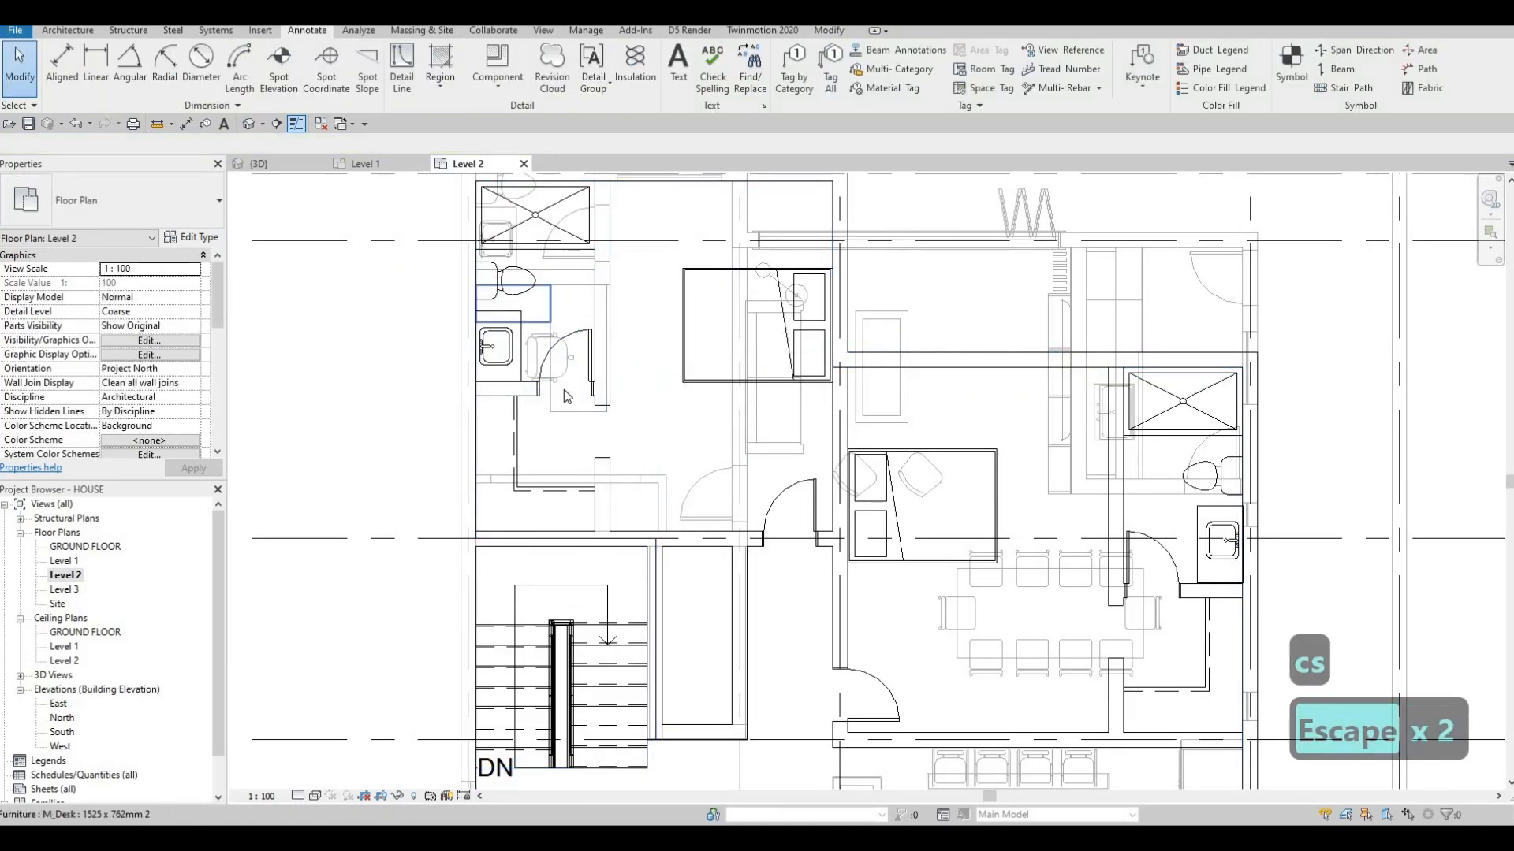
# - Place a similar M_Desk 1525 x 762mm against the upper-left bedroom's lower wall, beside the dressing-area opening
pyautogui.click(564, 412)
pyautogui.press('c')
pyautogui.press('s')
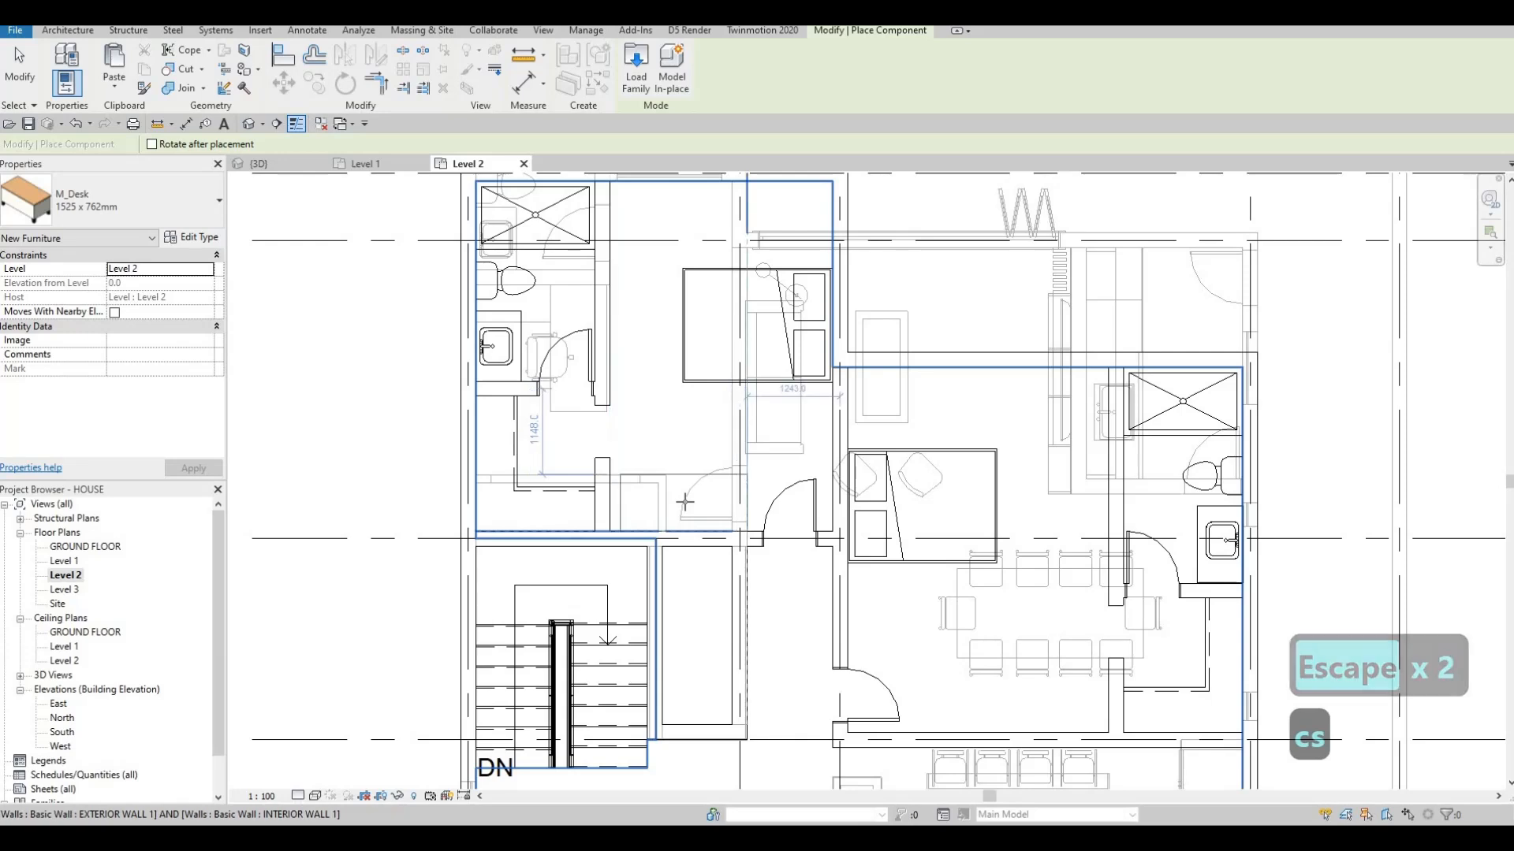
pyautogui.press('space')
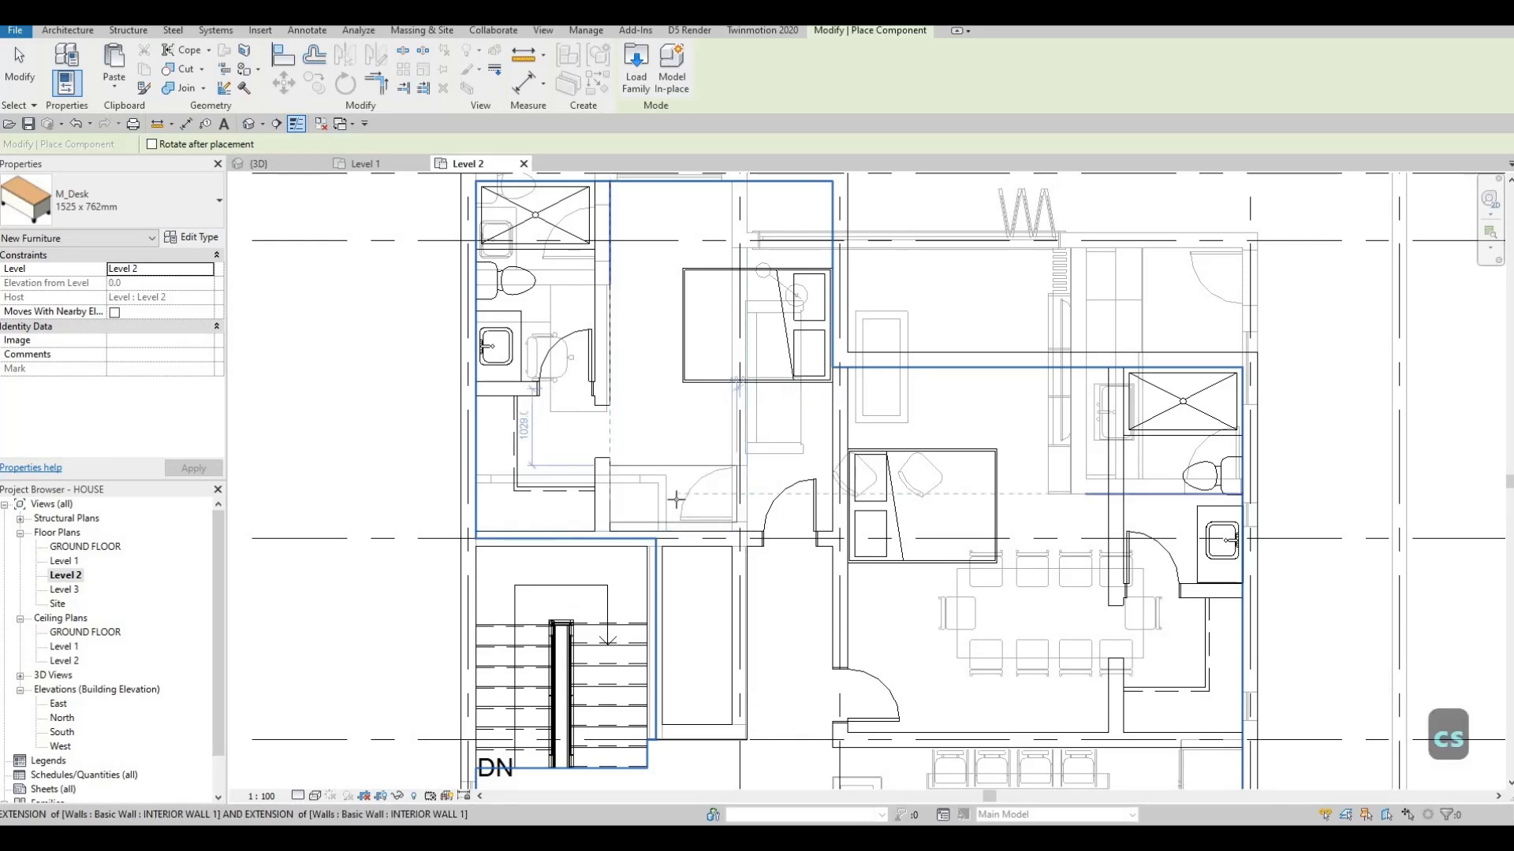
pyautogui.press('Escape')
pyautogui.press('Escape')
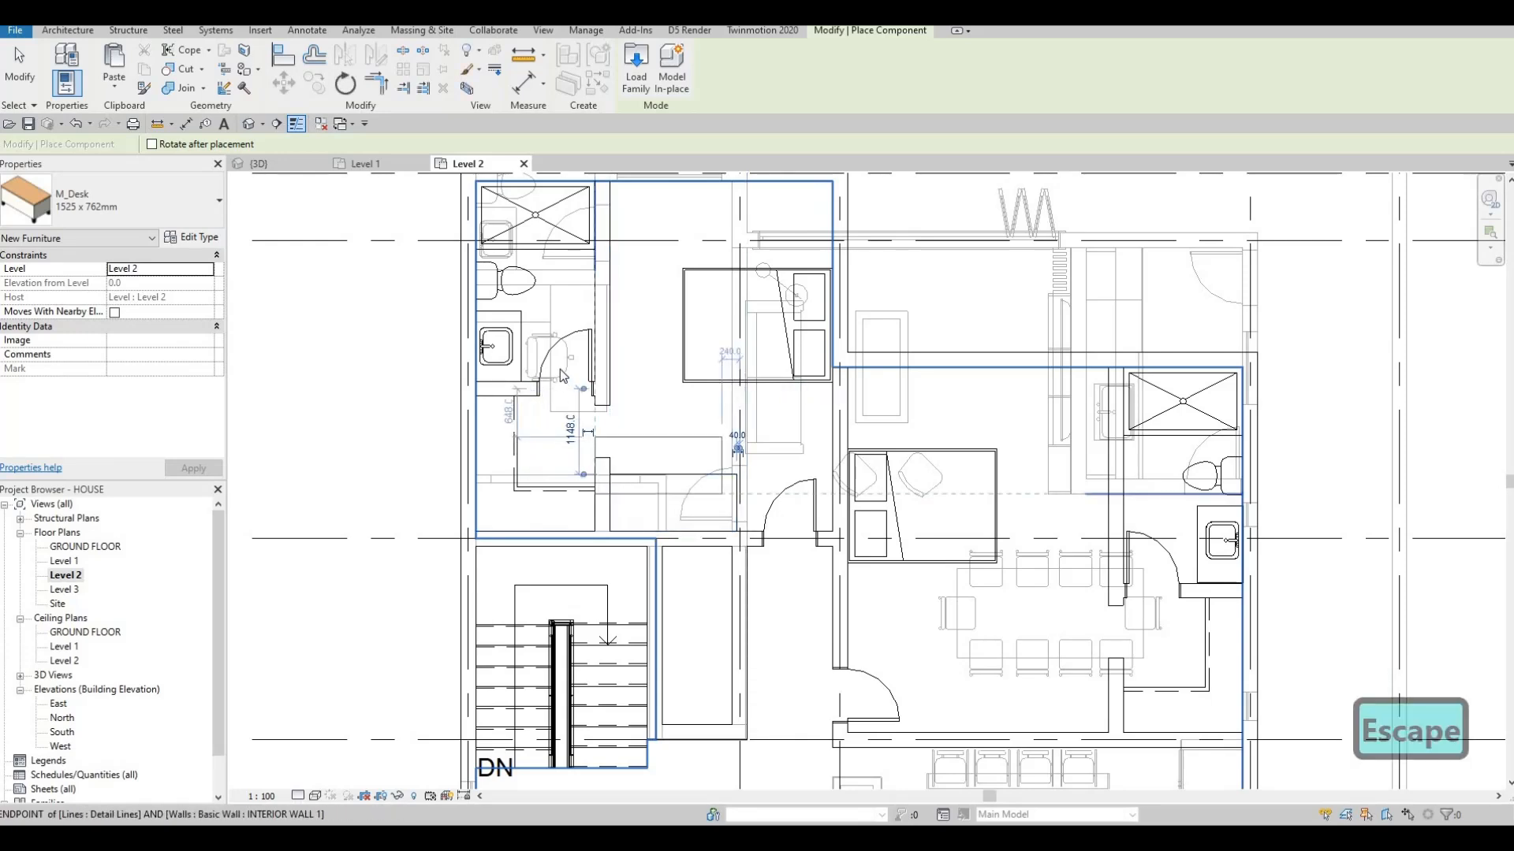
pyautogui.press('Escape')
# - Place an M_Chair-Executive like the underlay's at the upper-left bedroom's desk, facing the lower wall
pyautogui.press('Tab')
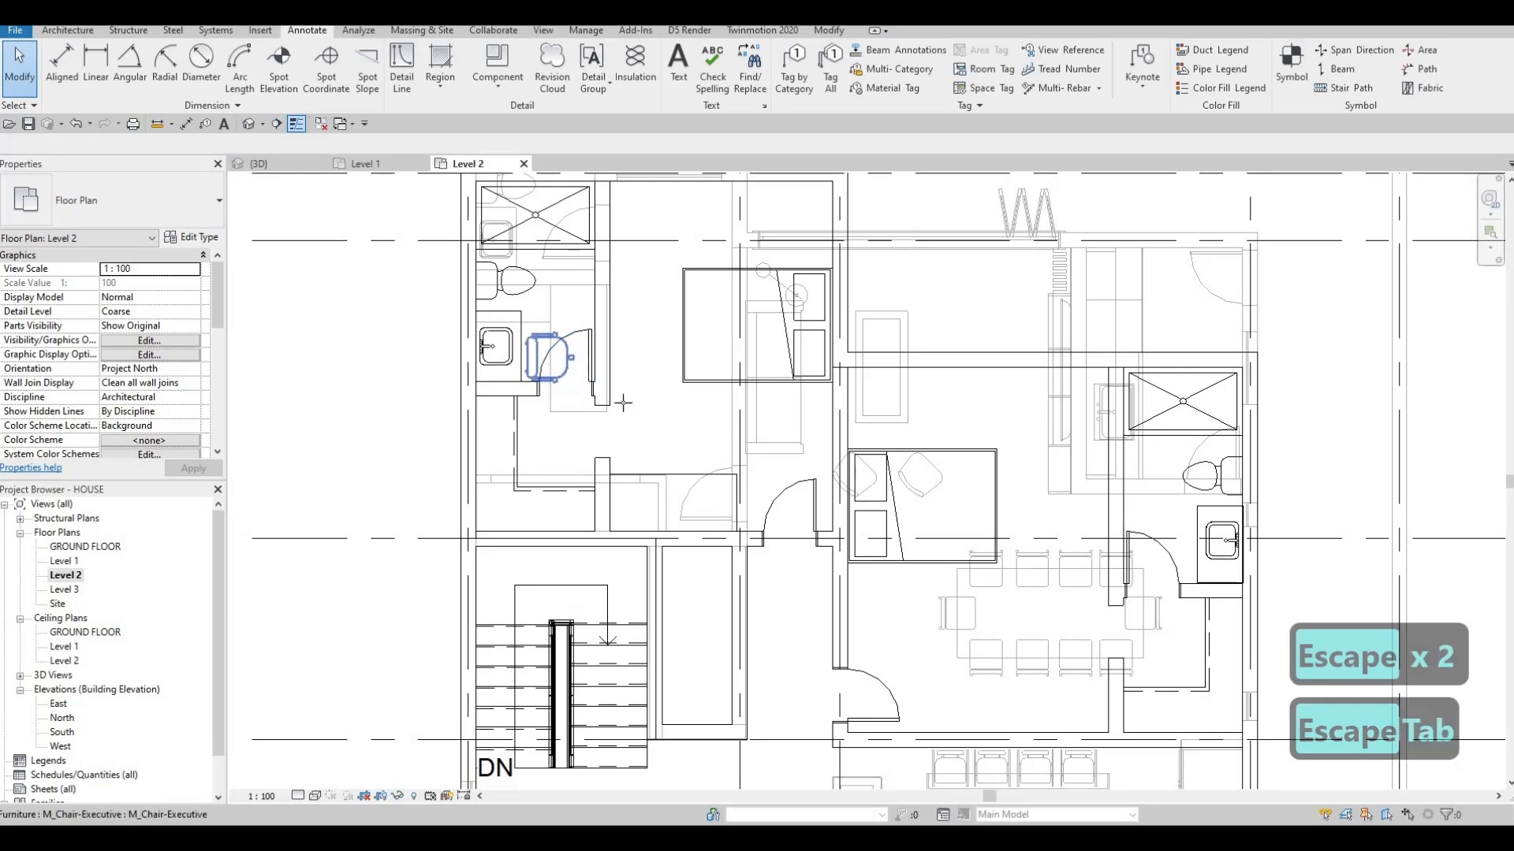
pyautogui.click(618, 398)
pyautogui.press('c')
pyautogui.press('s')
pyautogui.scroll(3, 678, 473)
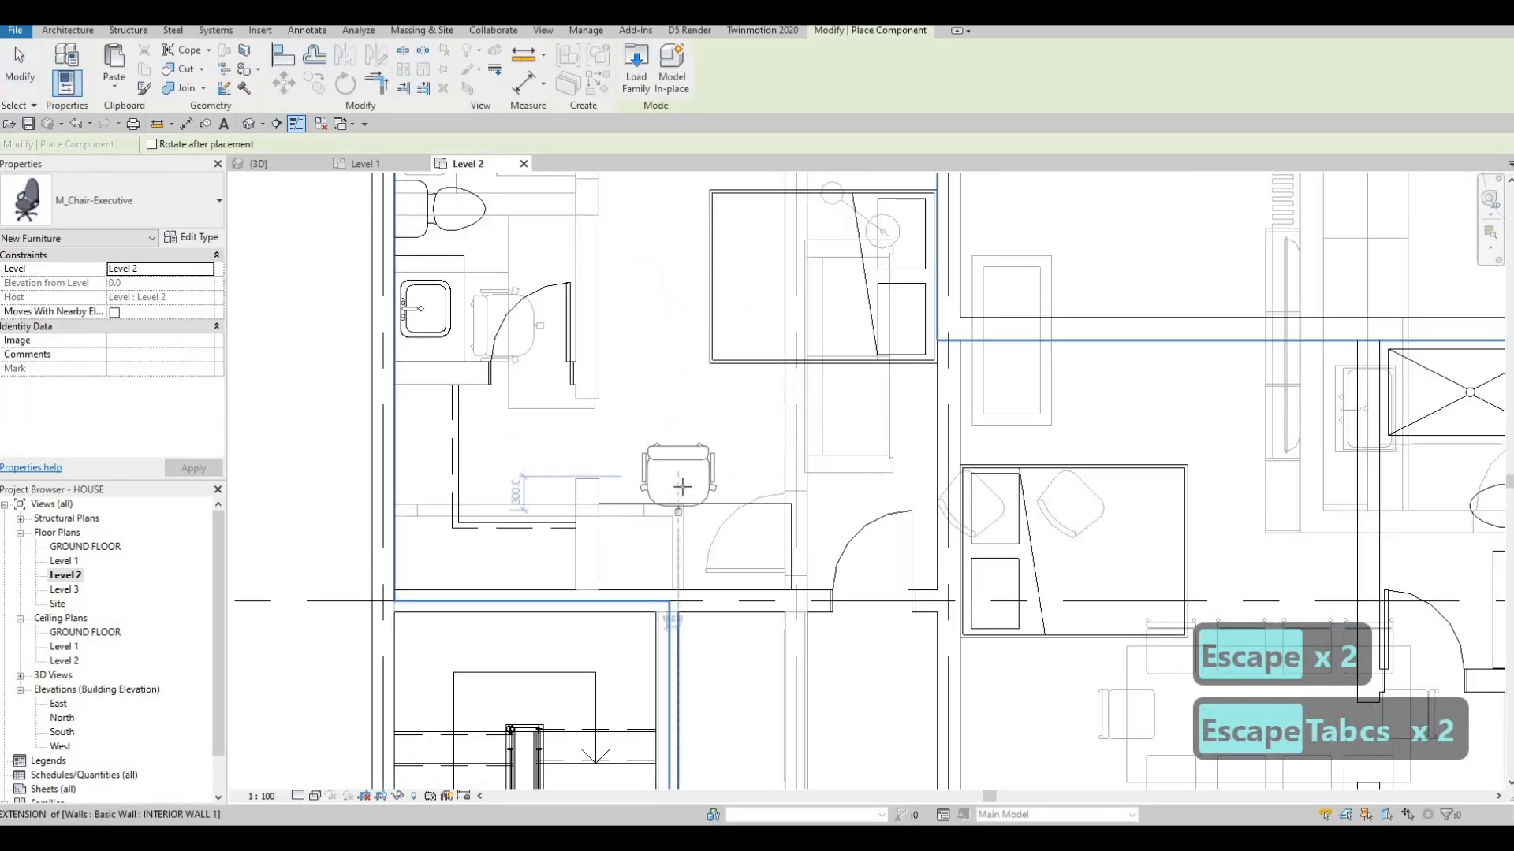
pyautogui.click(683, 493)
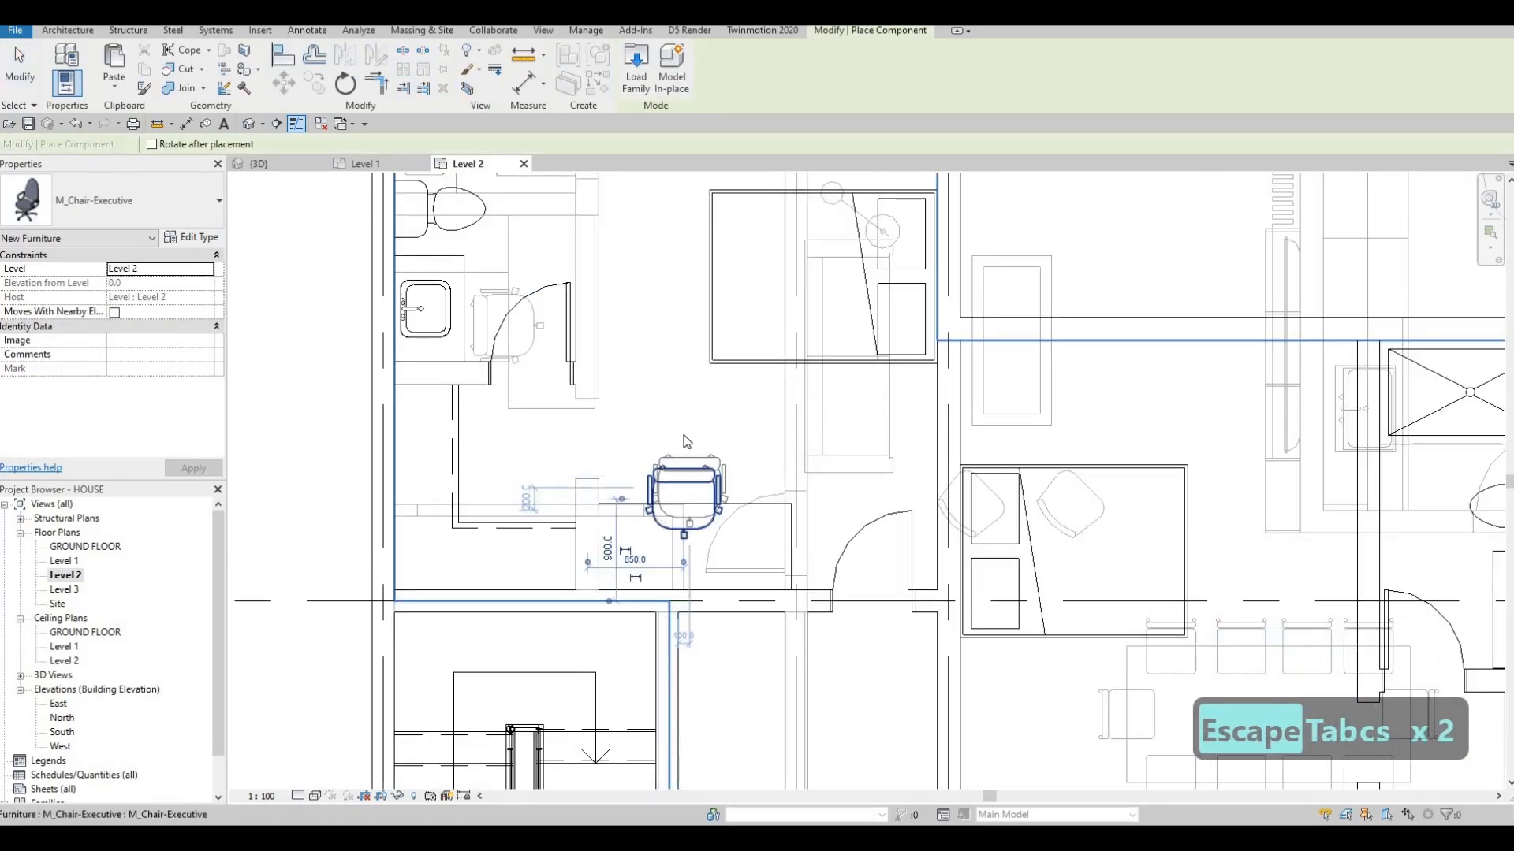
pyautogui.press('Escape')
pyautogui.press('Escape')
pyautogui.scroll(-2, 539, 396)
pyautogui.press('Escape')
# - Locate the underlay base level setting among the Level 2 floor plan's properties
pyautogui.scroll(-6, 150, 371)
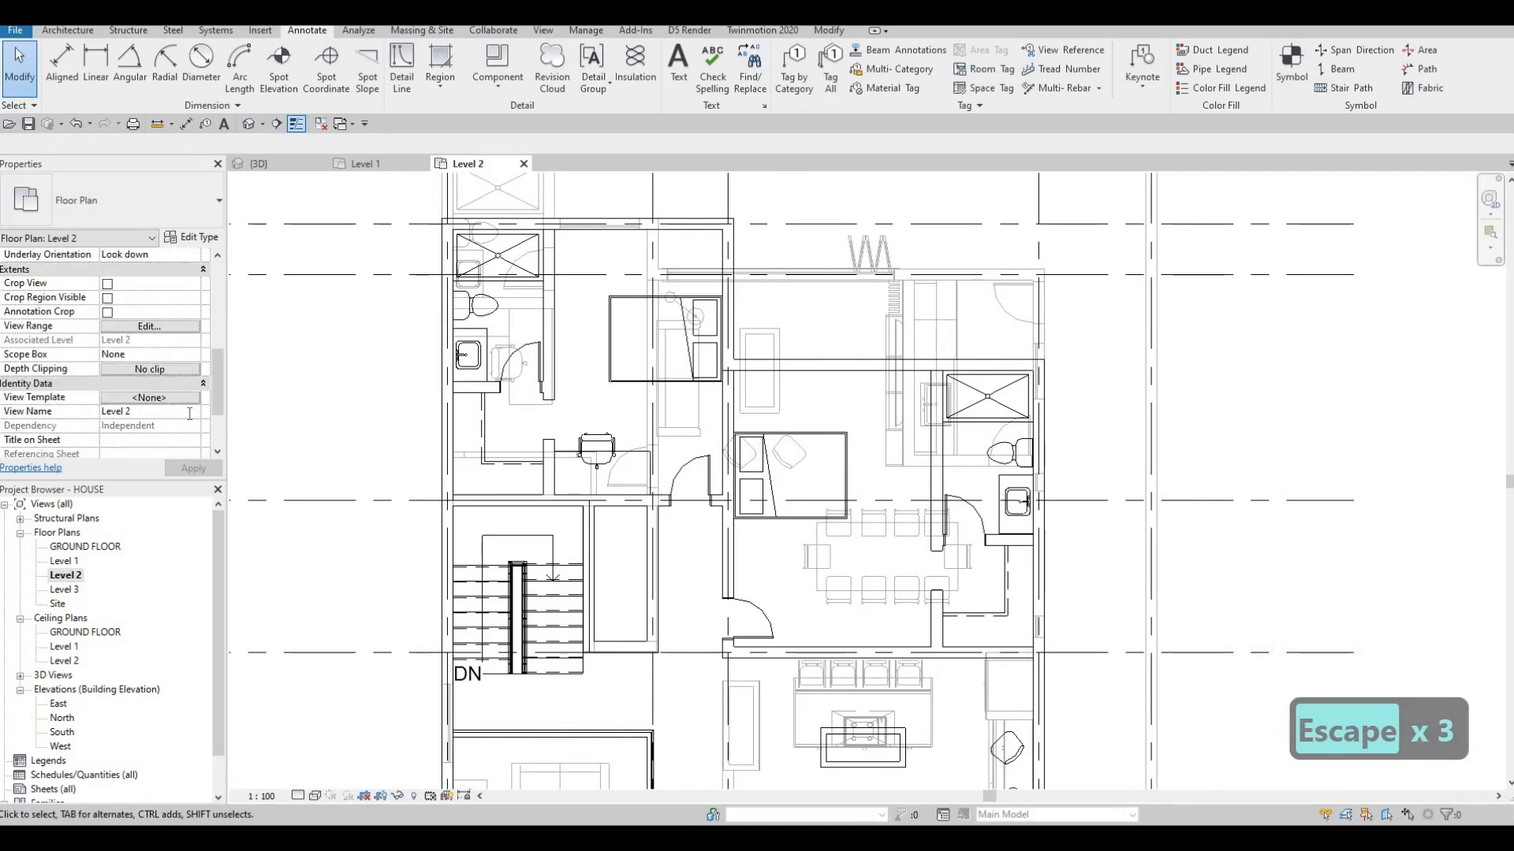
pyautogui.scroll(-2, 176, 407)
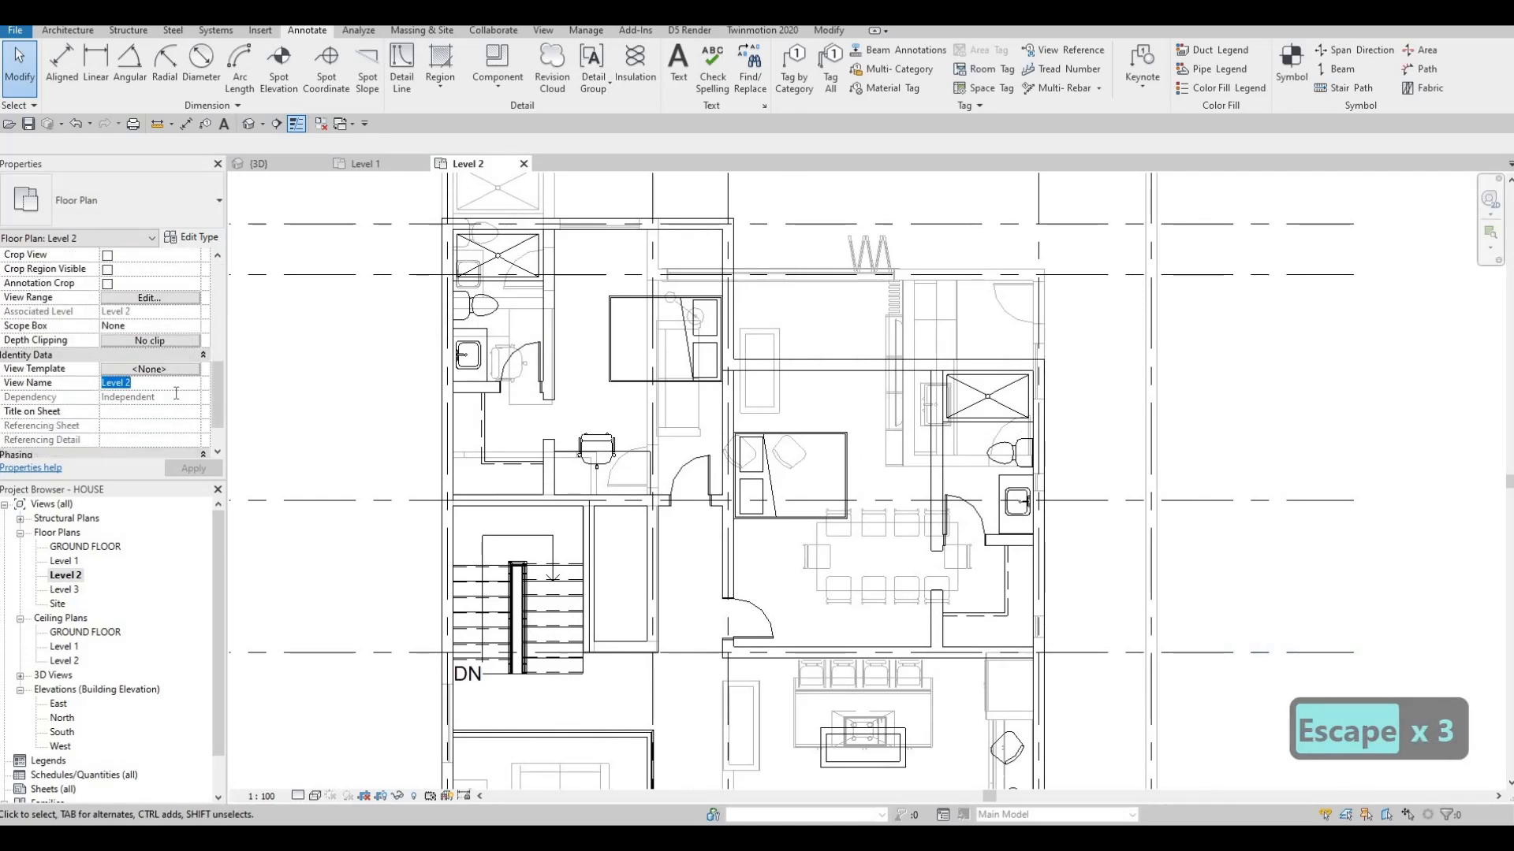
pyautogui.scroll(5, 181, 379)
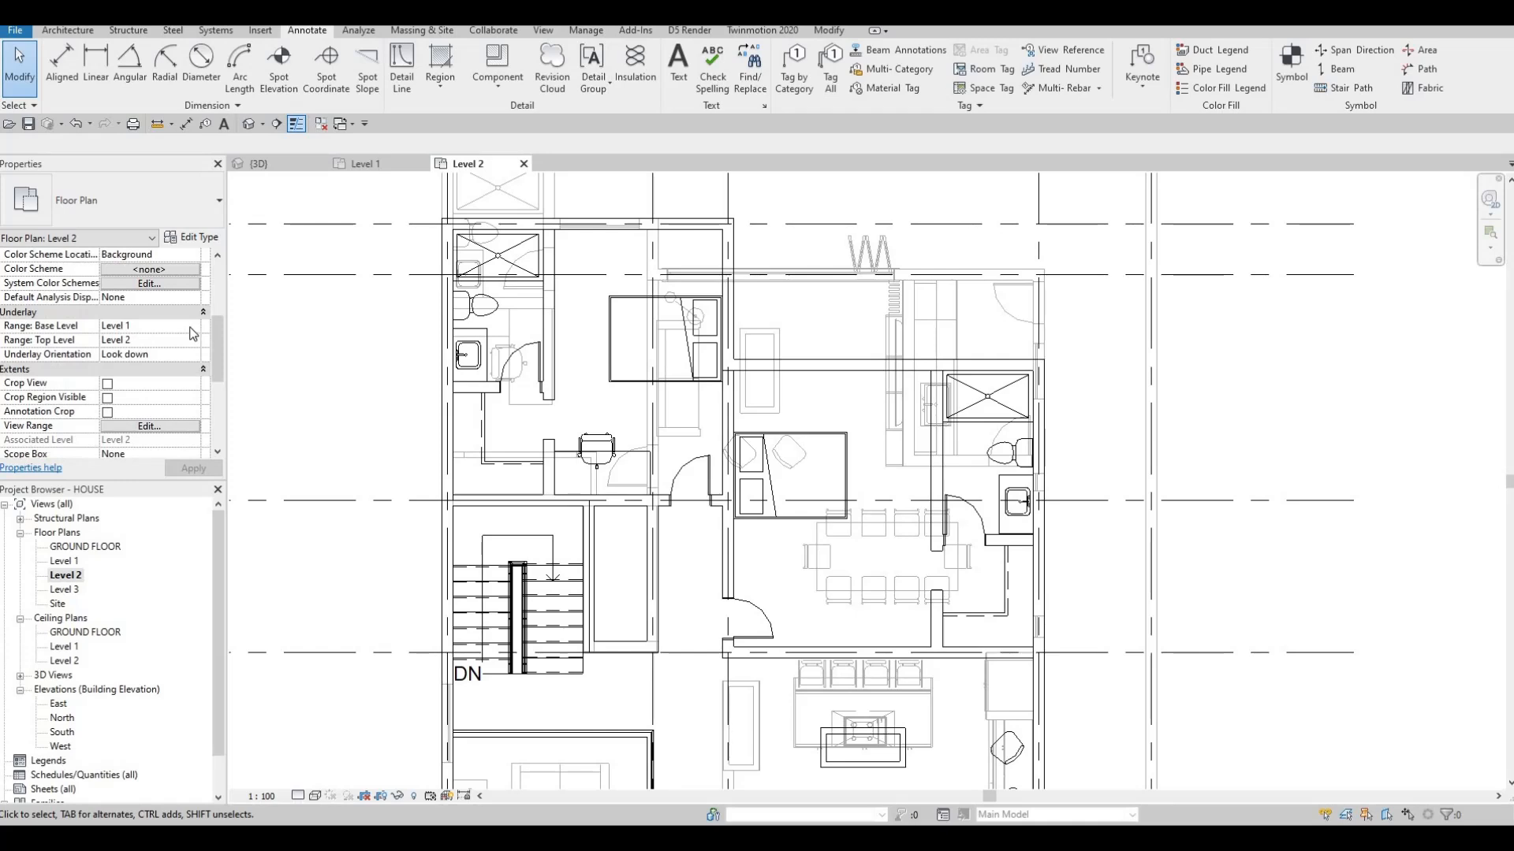
# - Set the underlay's base level range to None for the Level 2 floor plan and apply it
pyautogui.click(193, 326)
pyautogui.click(126, 339)
pyautogui.click(191, 469)
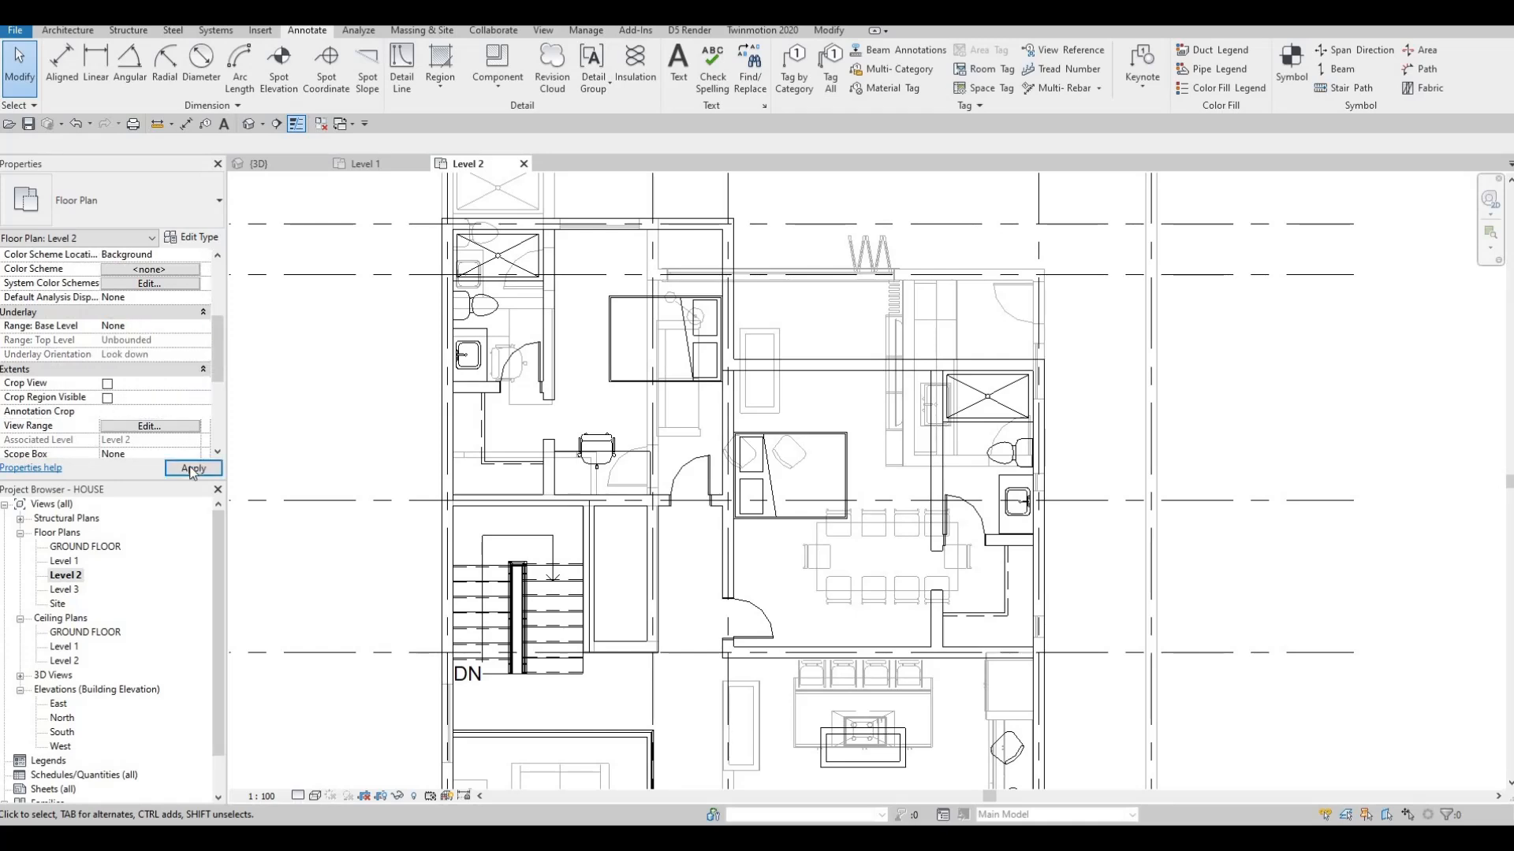
pyautogui.press('Escape')
pyautogui.press('Escape')
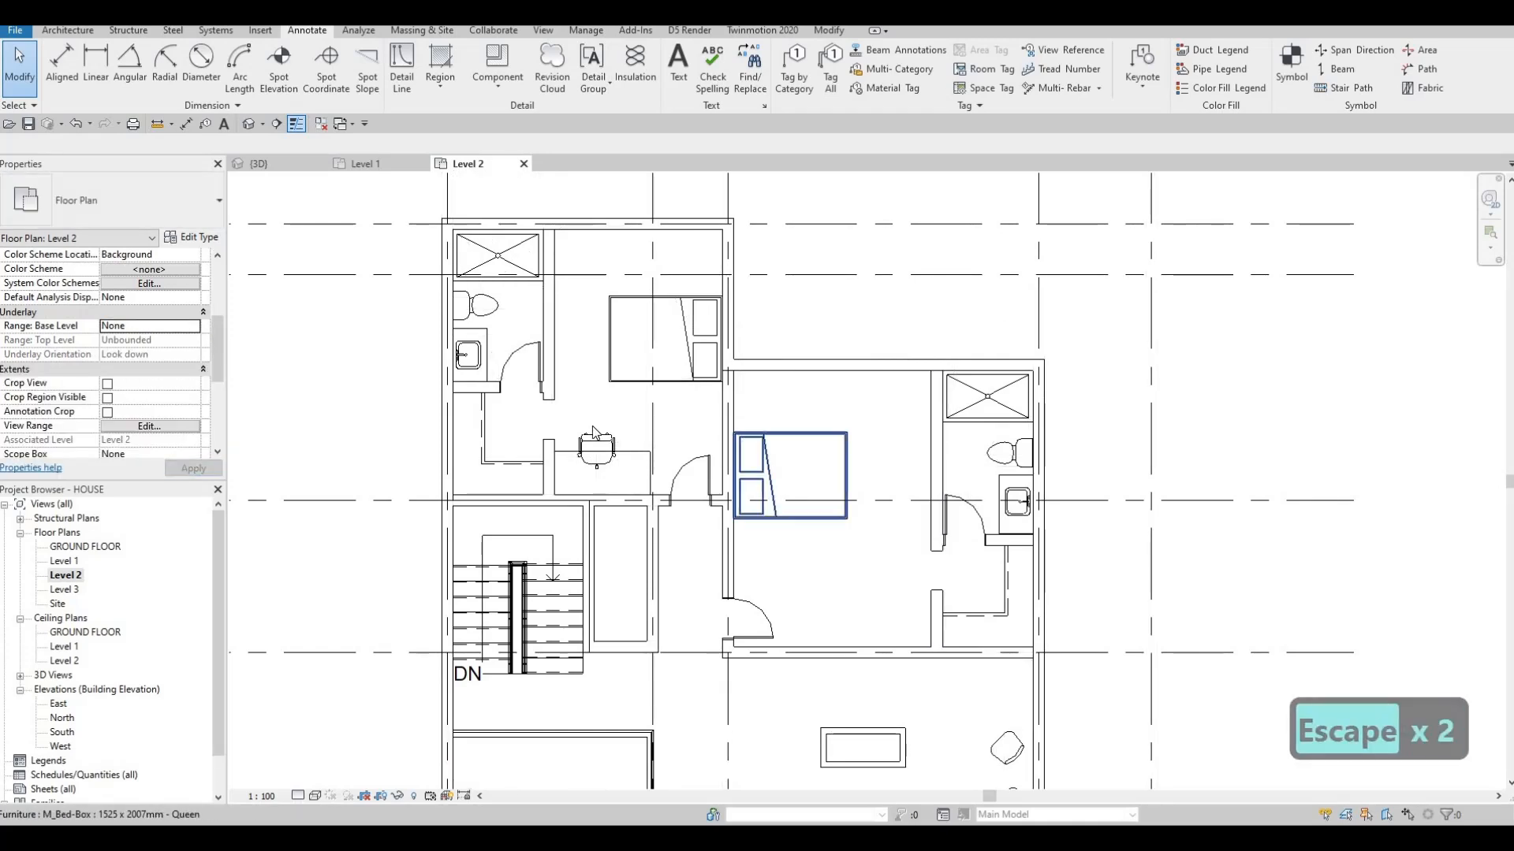
# - Create night stands similar to the living area's 610 x 610 x 762 mm one on both sides of the southern bedroom's bed
pyautogui.scroll(2, 788, 457)
pyautogui.scroll(1, 566, 419)
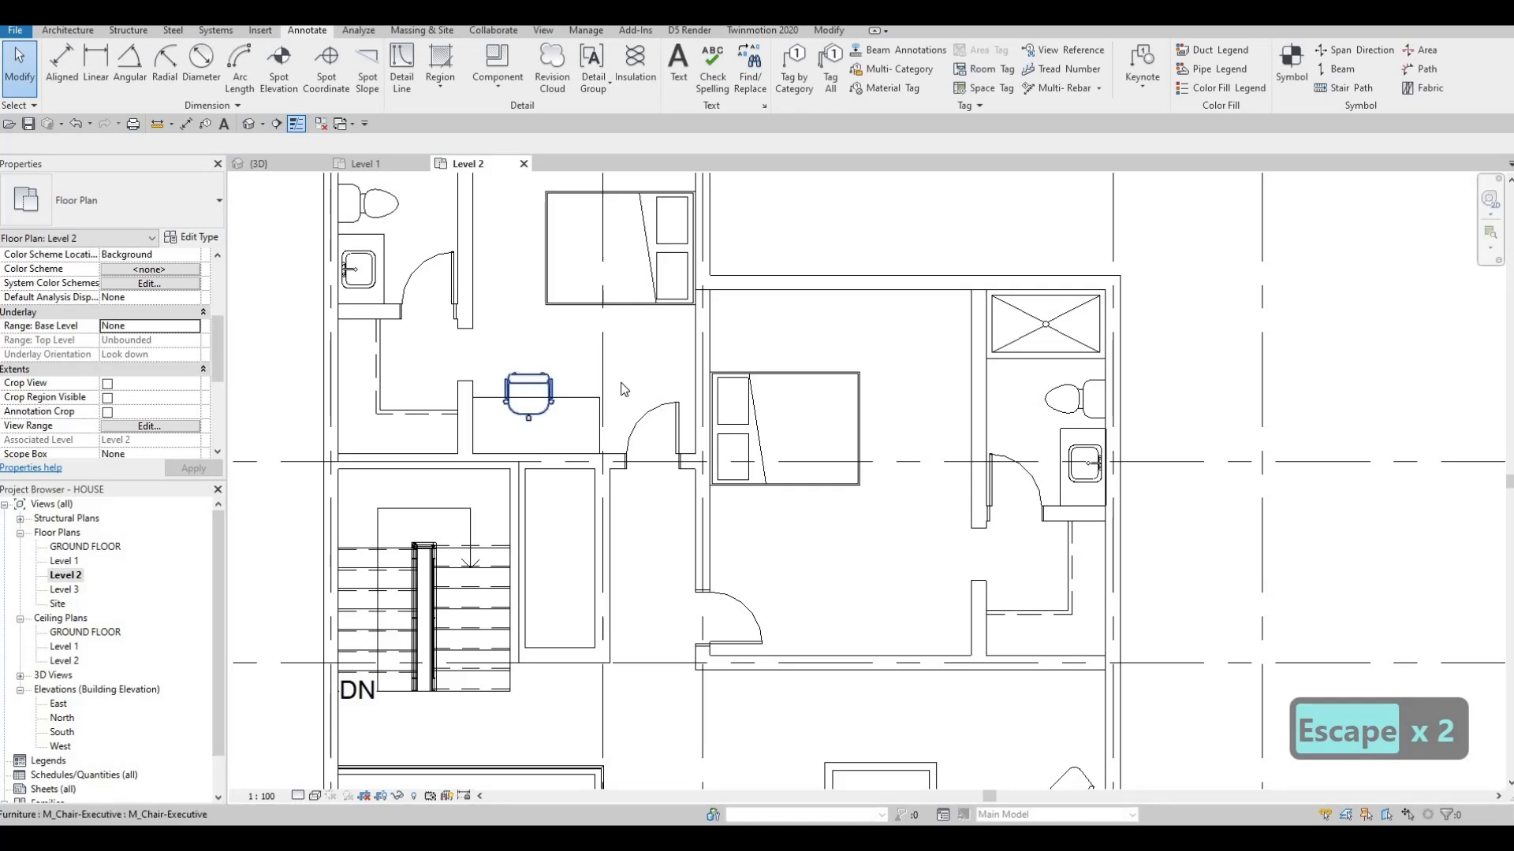
pyautogui.scroll(-3, 670, 410)
pyautogui.press('Escape')
pyautogui.scroll(1, 710, 529)
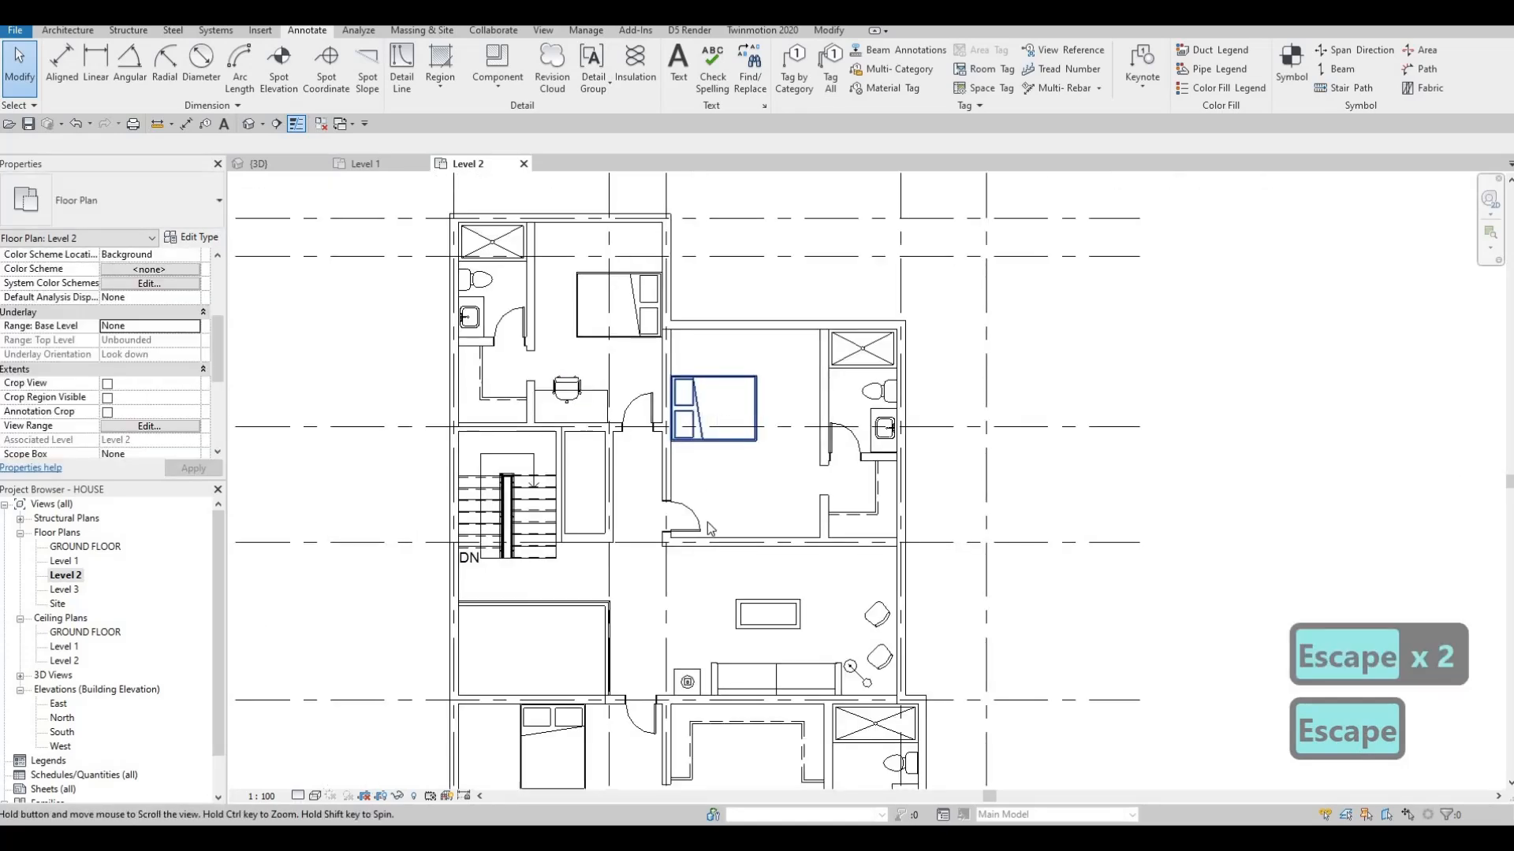
pyautogui.scroll(-1, 711, 528)
pyautogui.press('Escape')
pyautogui.press('Escape')
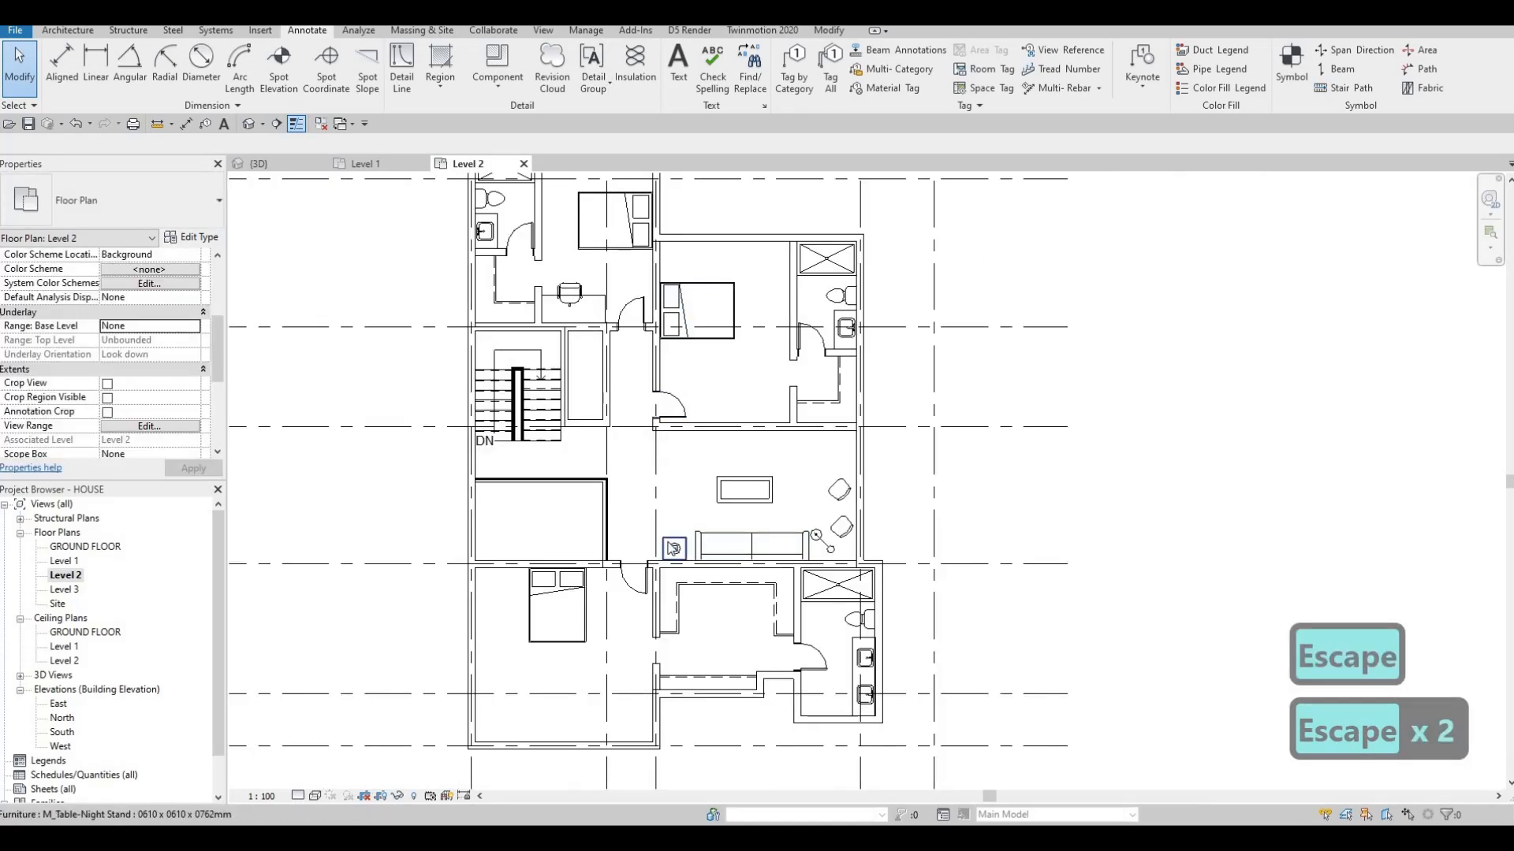
pyautogui.click(674, 549)
pyautogui.press('c')
pyautogui.press('s')
pyautogui.scroll(4, 505, 580)
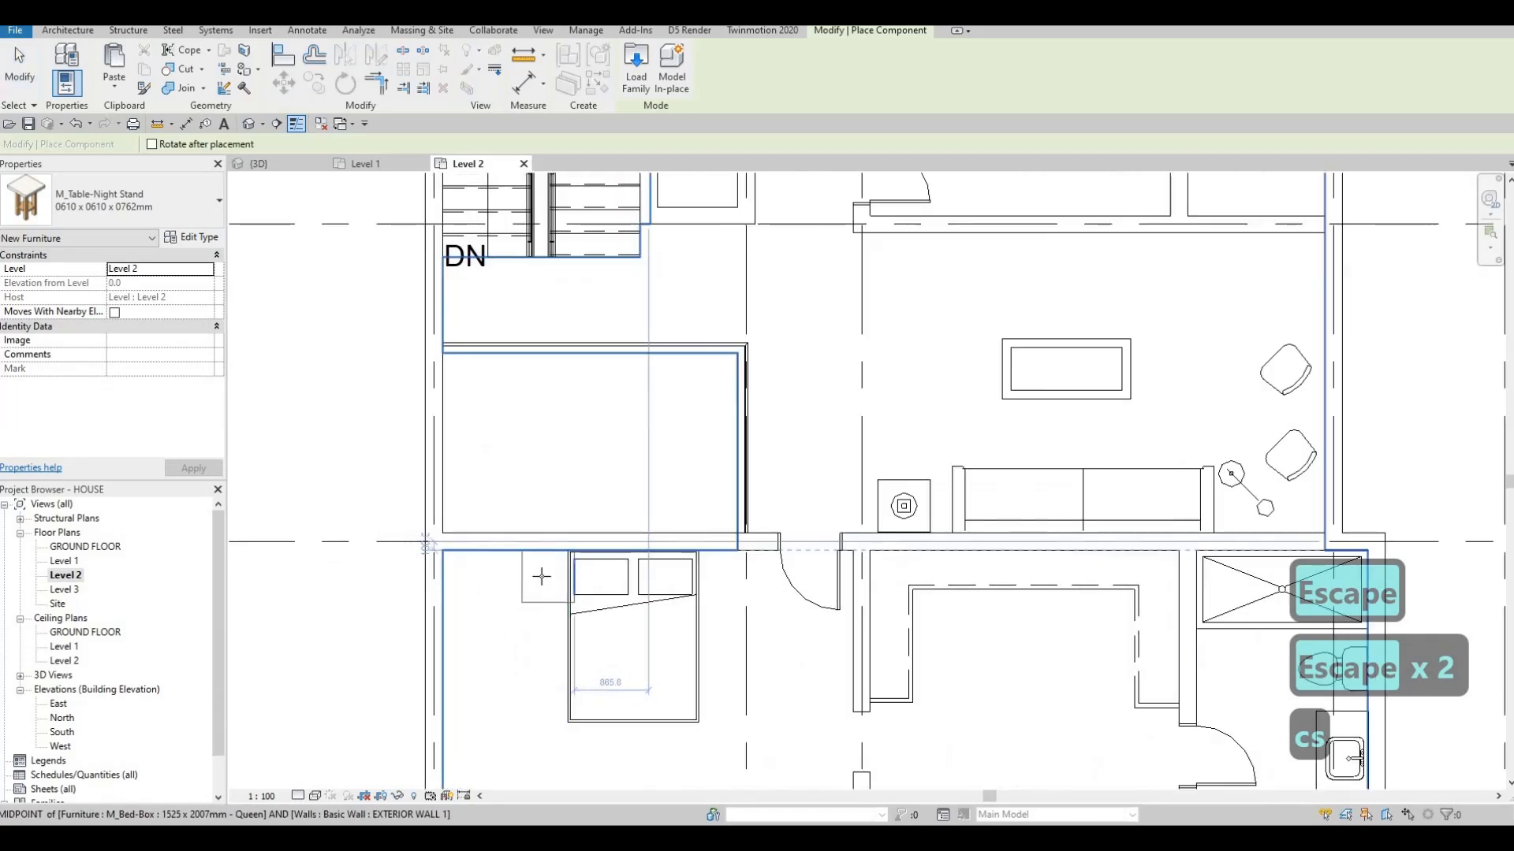
pyautogui.click(541, 576)
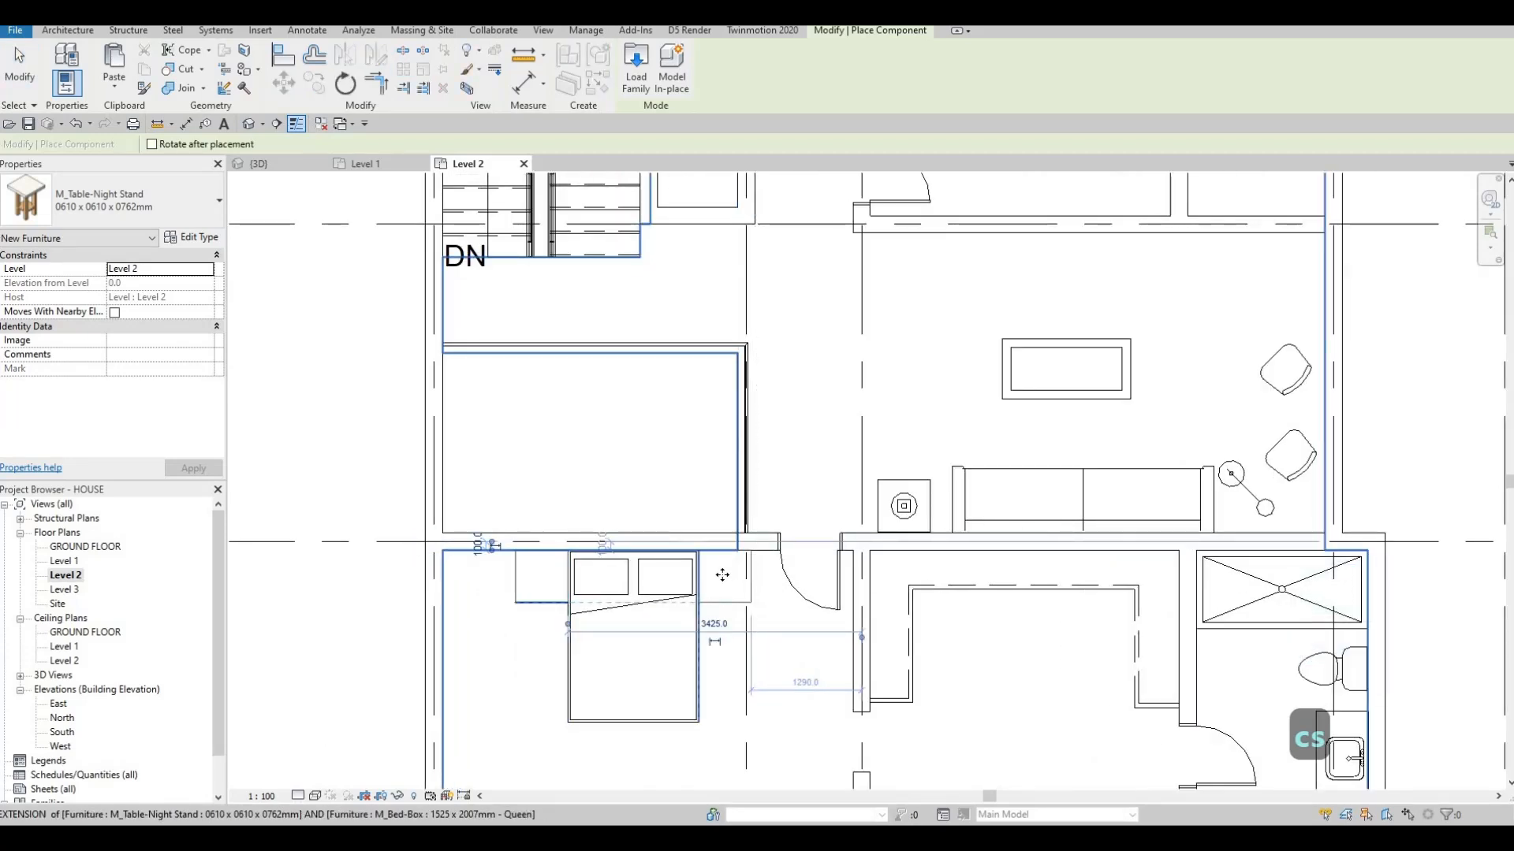
pyautogui.click(722, 575)
pyautogui.scroll(-2, 701, 517)
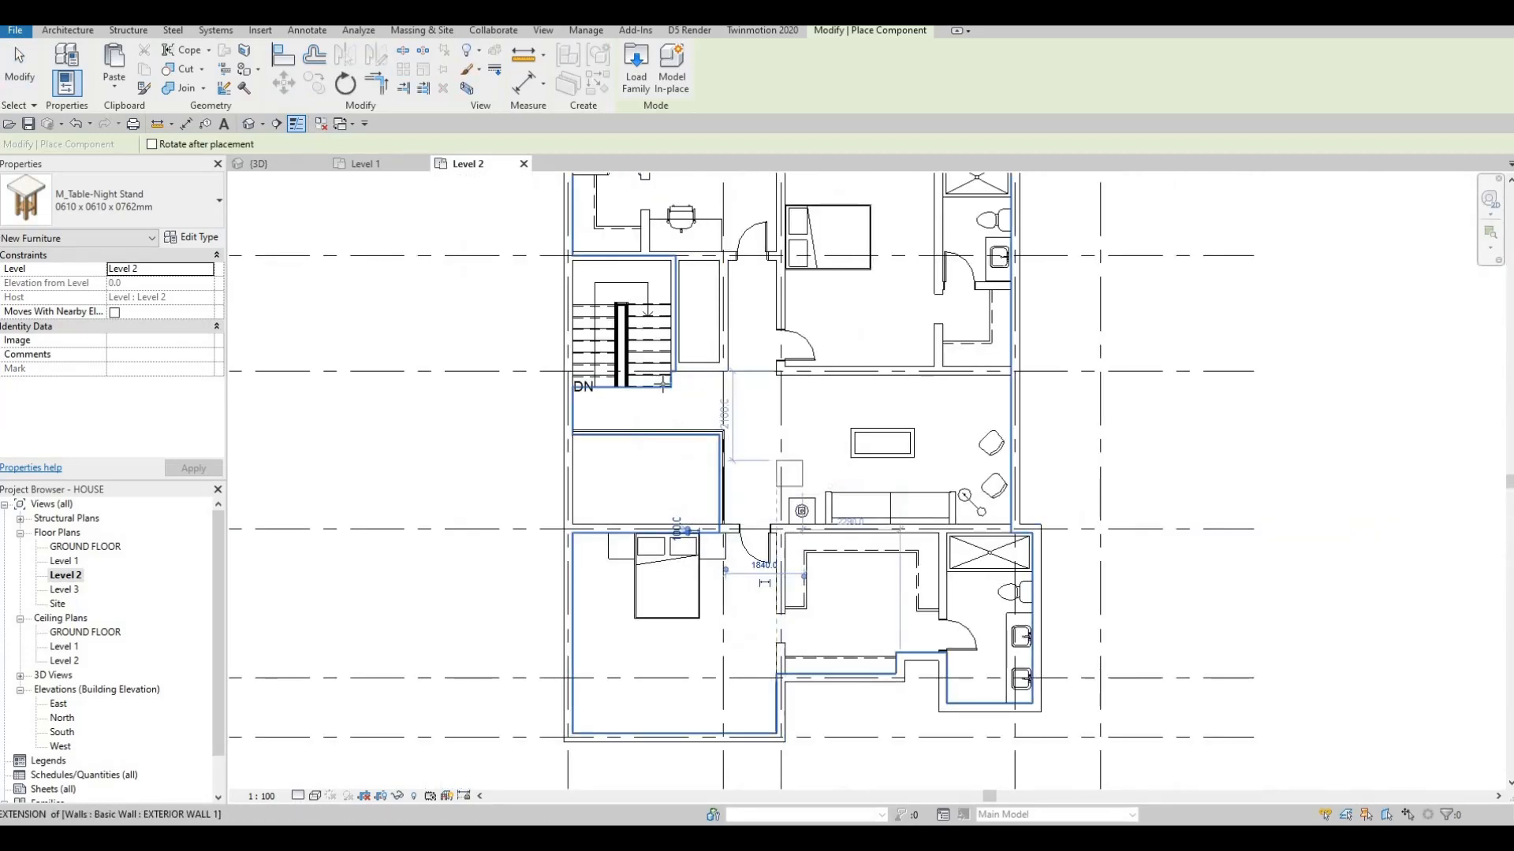
# - Place matching night stands against the wall on both sides of the bed in the northwest bedroom
pyautogui.moveTo(663, 384); pyautogui.dragTo(609, 596, button='middle')
pyautogui.scroll(4, 708, 299)
pyautogui.moveTo(702, 299); pyautogui.dragTo(703, 385, button='middle')
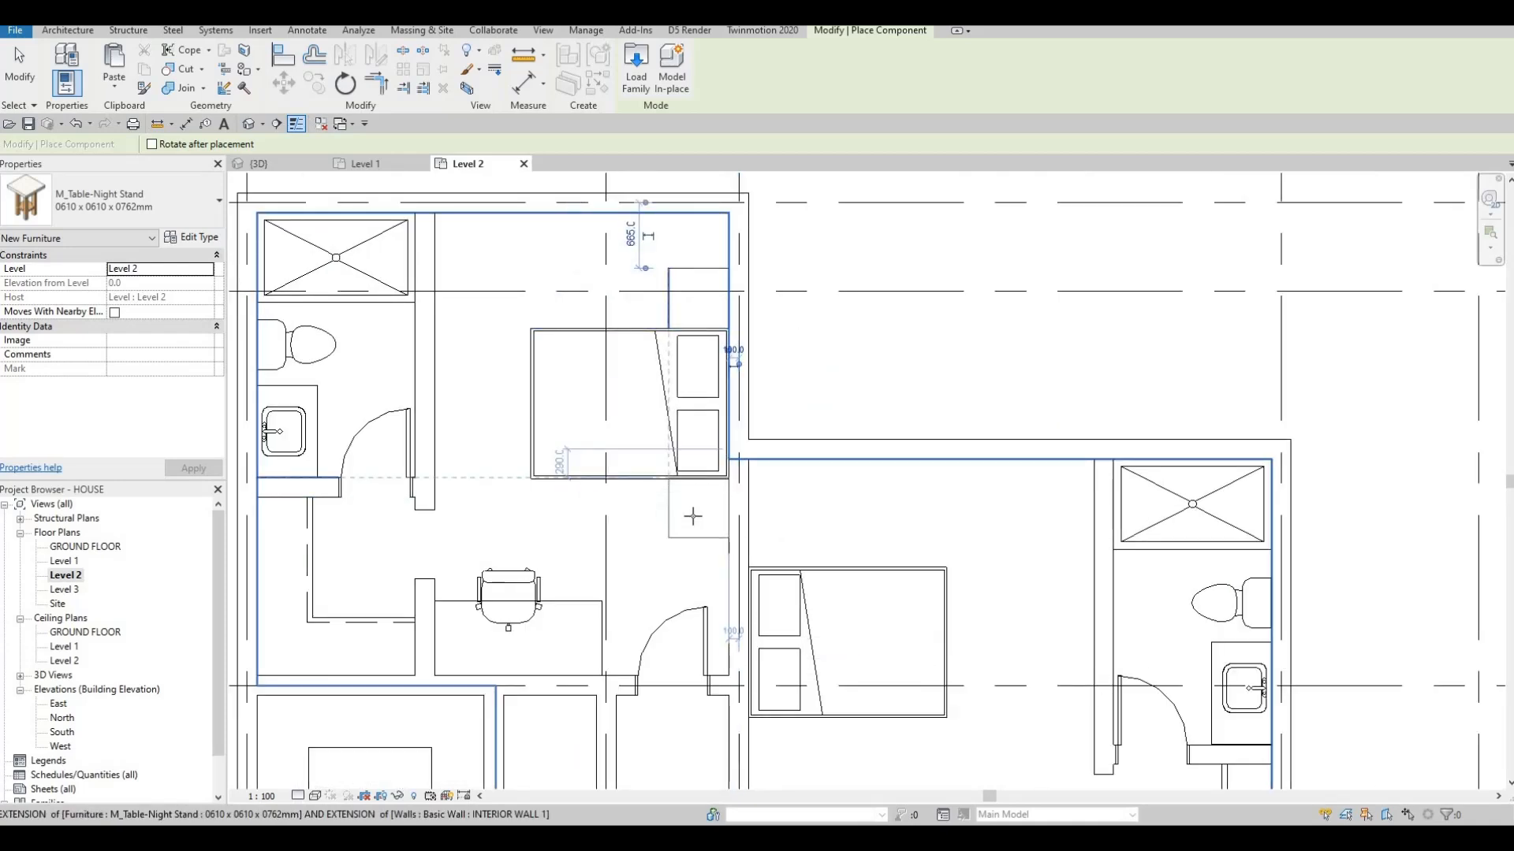
pyautogui.scroll(2, 693, 515)
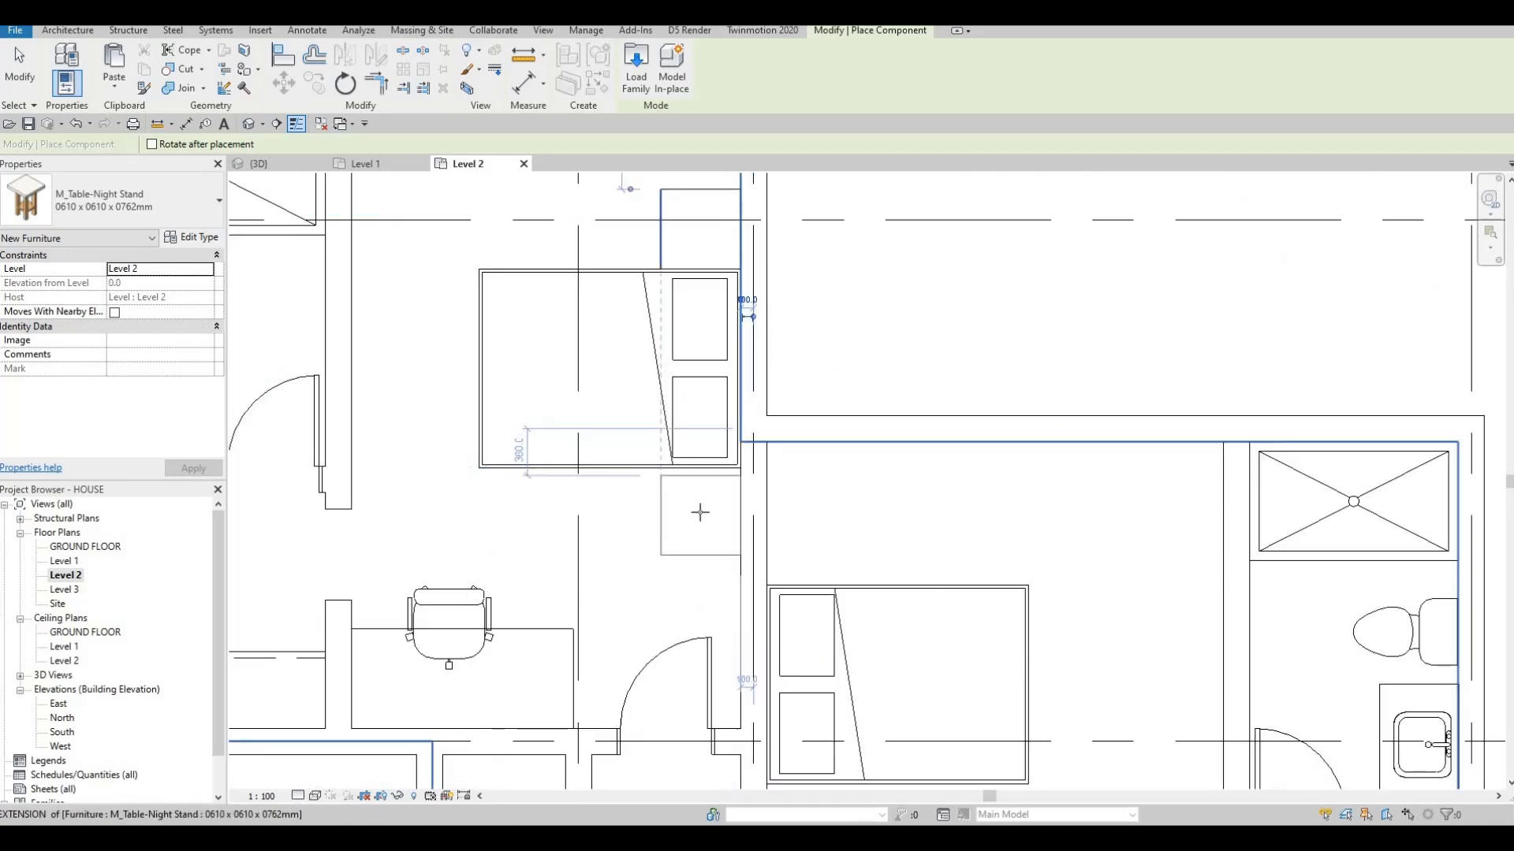
pyautogui.scroll(1, 698, 511)
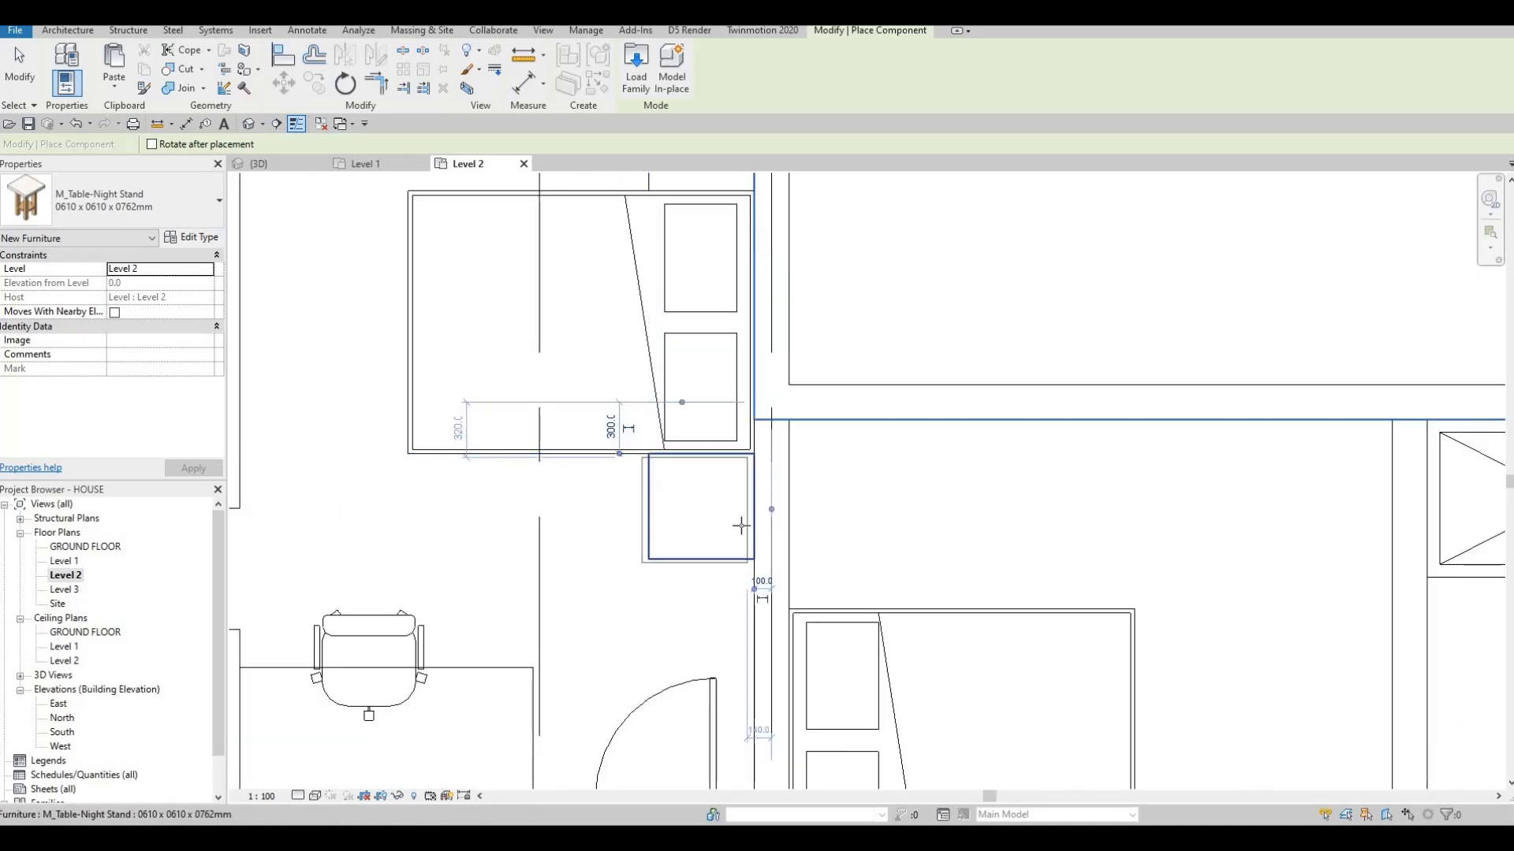
# - Place a night stand on each side of the bed in the northeast bedroom and finish the placement
pyautogui.scroll(-2, 710, 517)
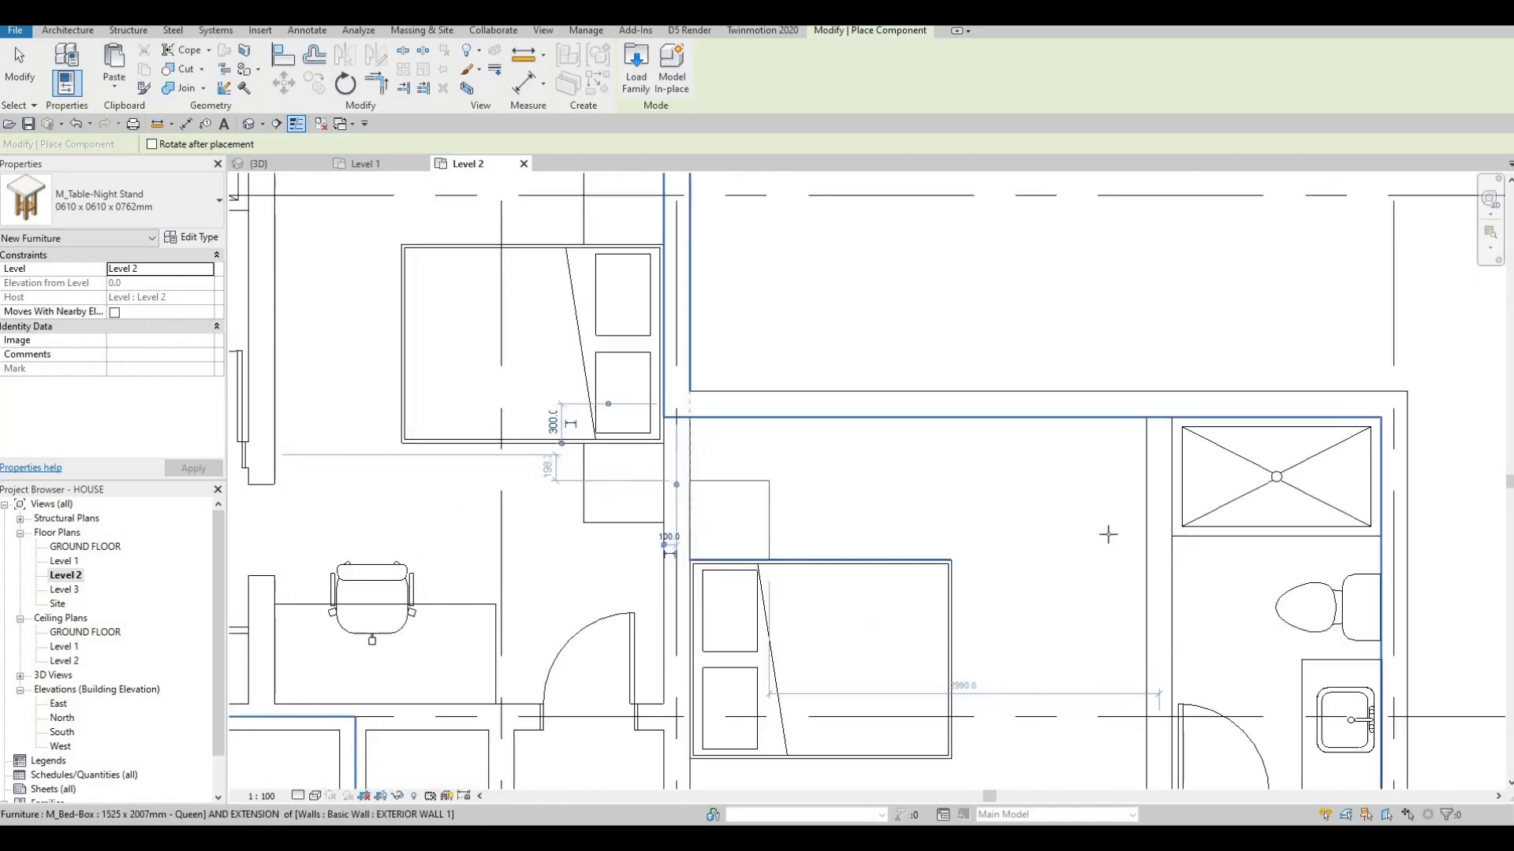
pyautogui.moveTo(725, 783); pyautogui.dragTo(686, 596, button='middle')
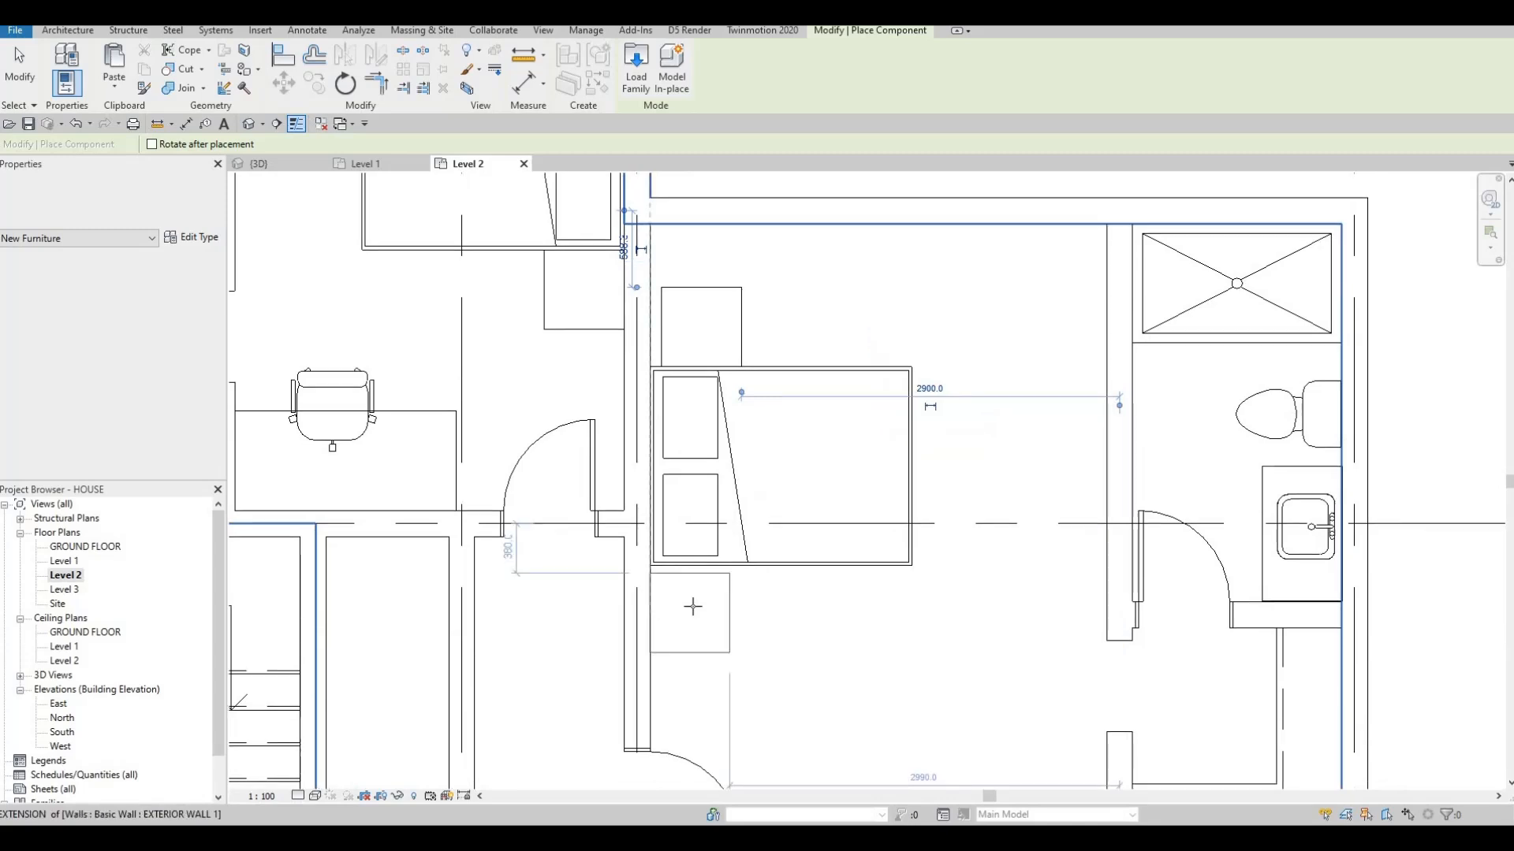
pyautogui.press('Escape')
pyautogui.press('Escape')
pyautogui.press('Escape')
pyautogui.press('Escape')
# - Create copies of the living area's hemispheric table lamp on both night stands in the southern bedroom
pyautogui.scroll(-5, 701, 551)
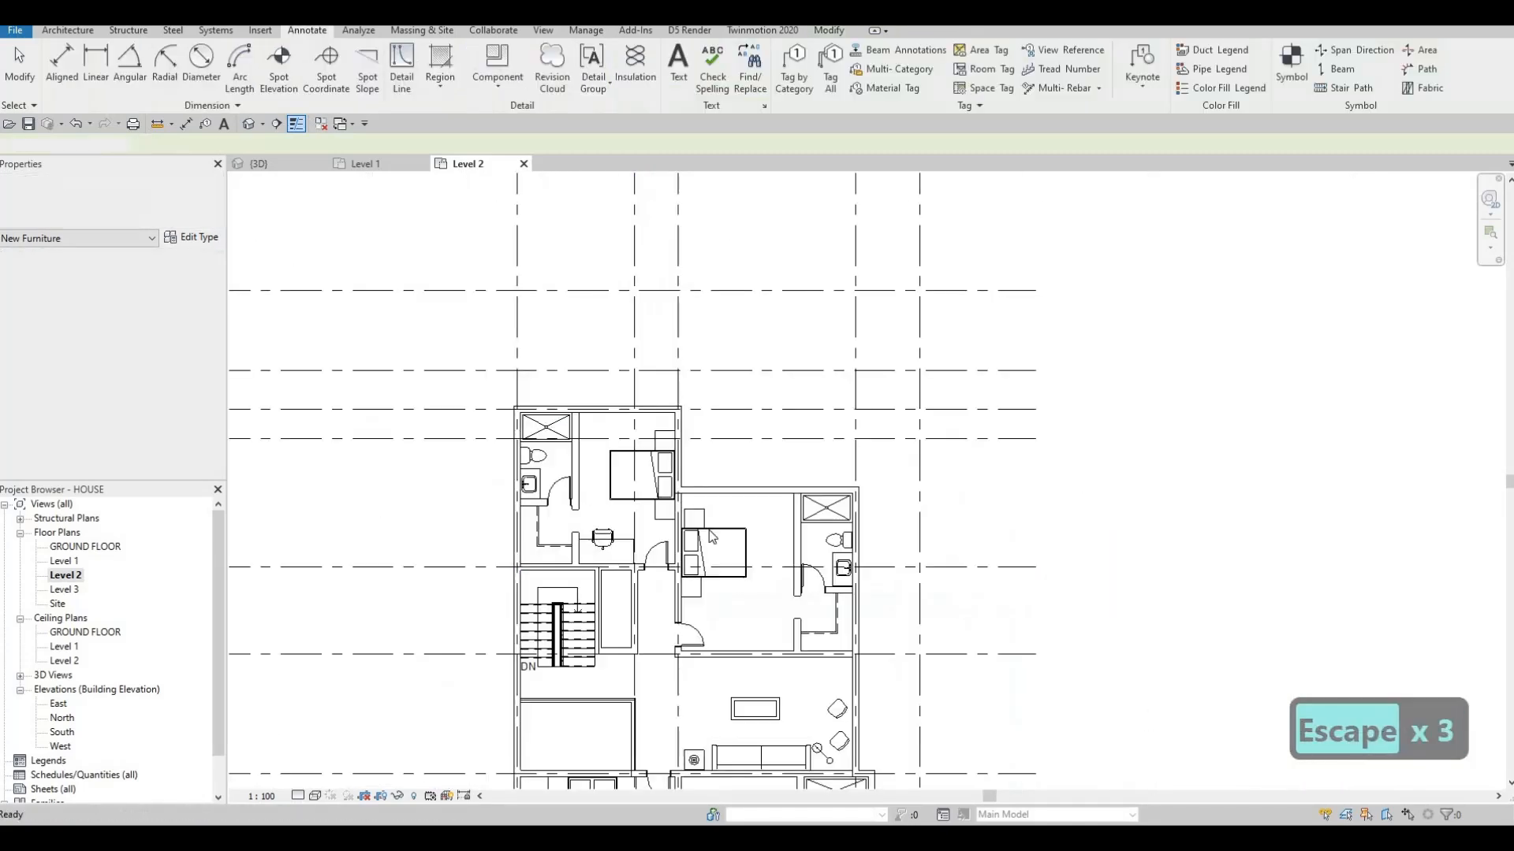
pyautogui.click(710, 536)
pyautogui.press('c')
pyautogui.press('s')
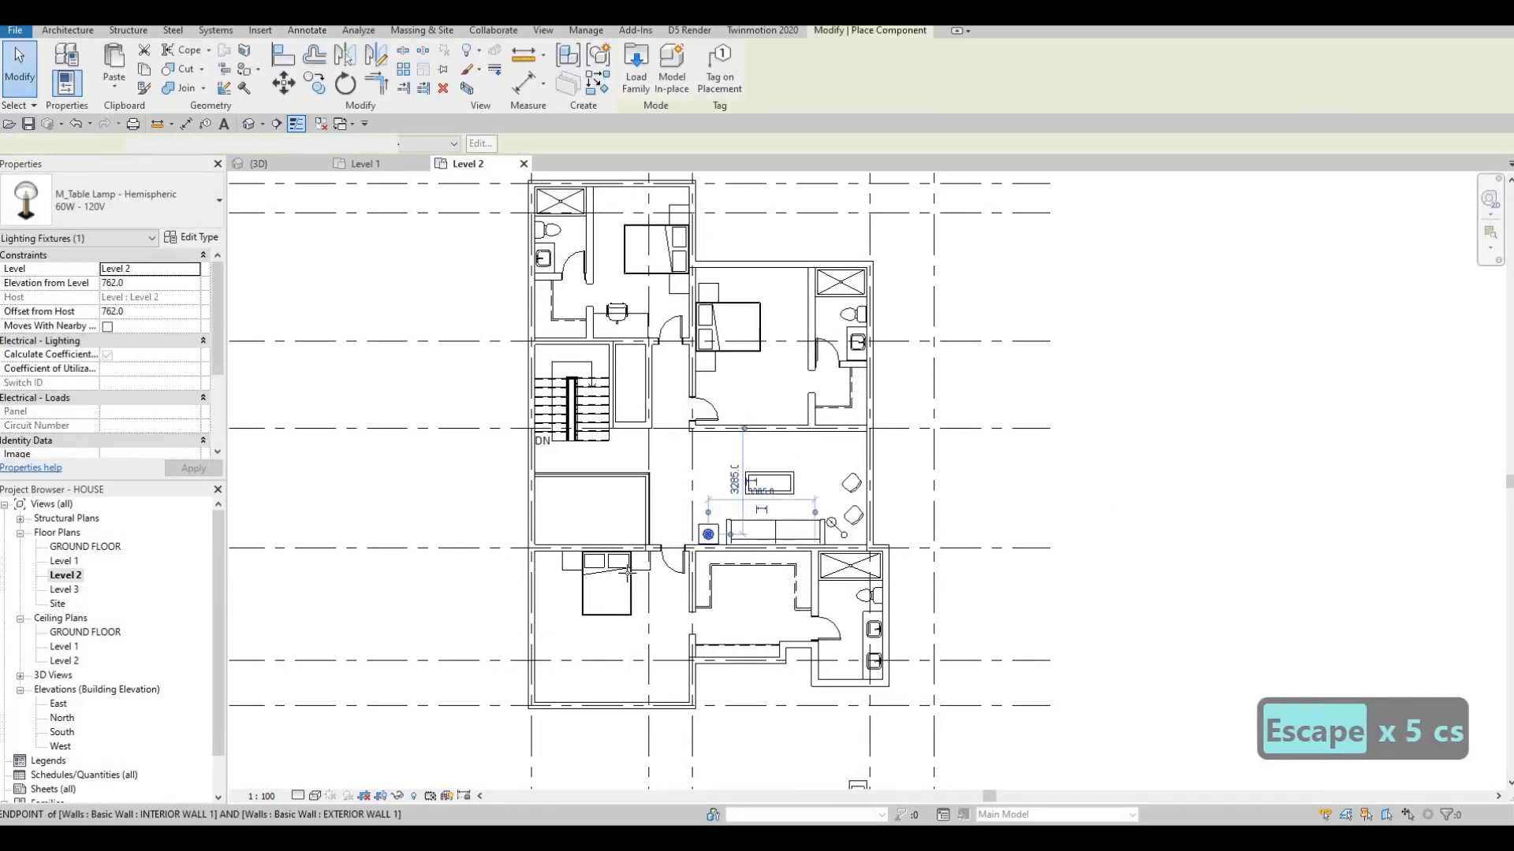
pyautogui.scroll(5, 650, 552)
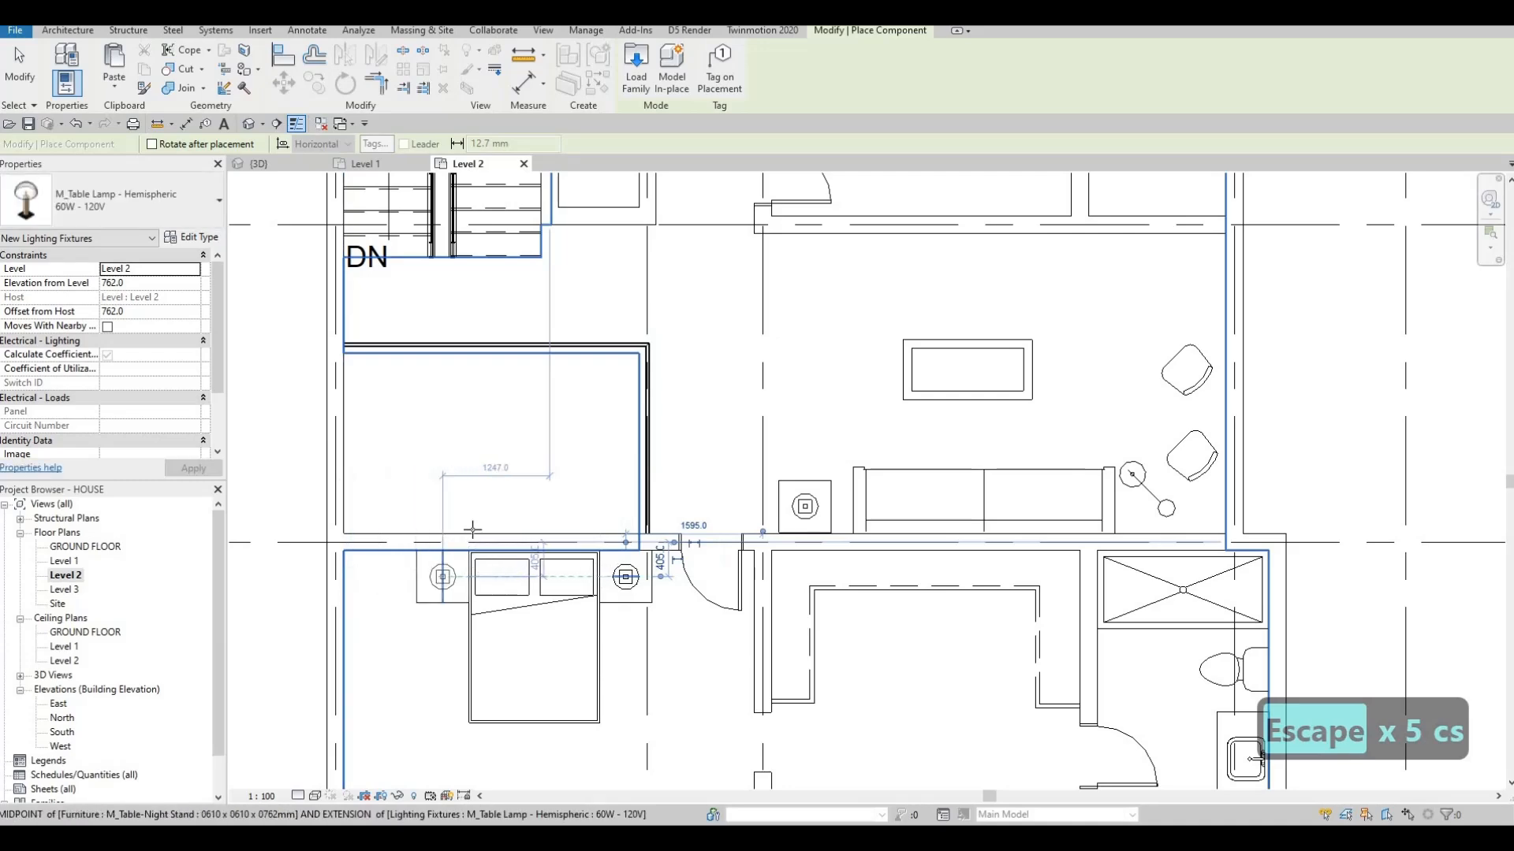
pyautogui.moveTo(586, 536); pyautogui.dragTo(541, 533, button='middle')
# - Place the same table lamp centred on each of the two night stands in the northwest bedroom
pyautogui.scroll(-3, 541, 533)
pyautogui.moveTo(560, 177); pyautogui.dragTo(558, 404, button='middle')
pyautogui.scroll(3, 559, 405)
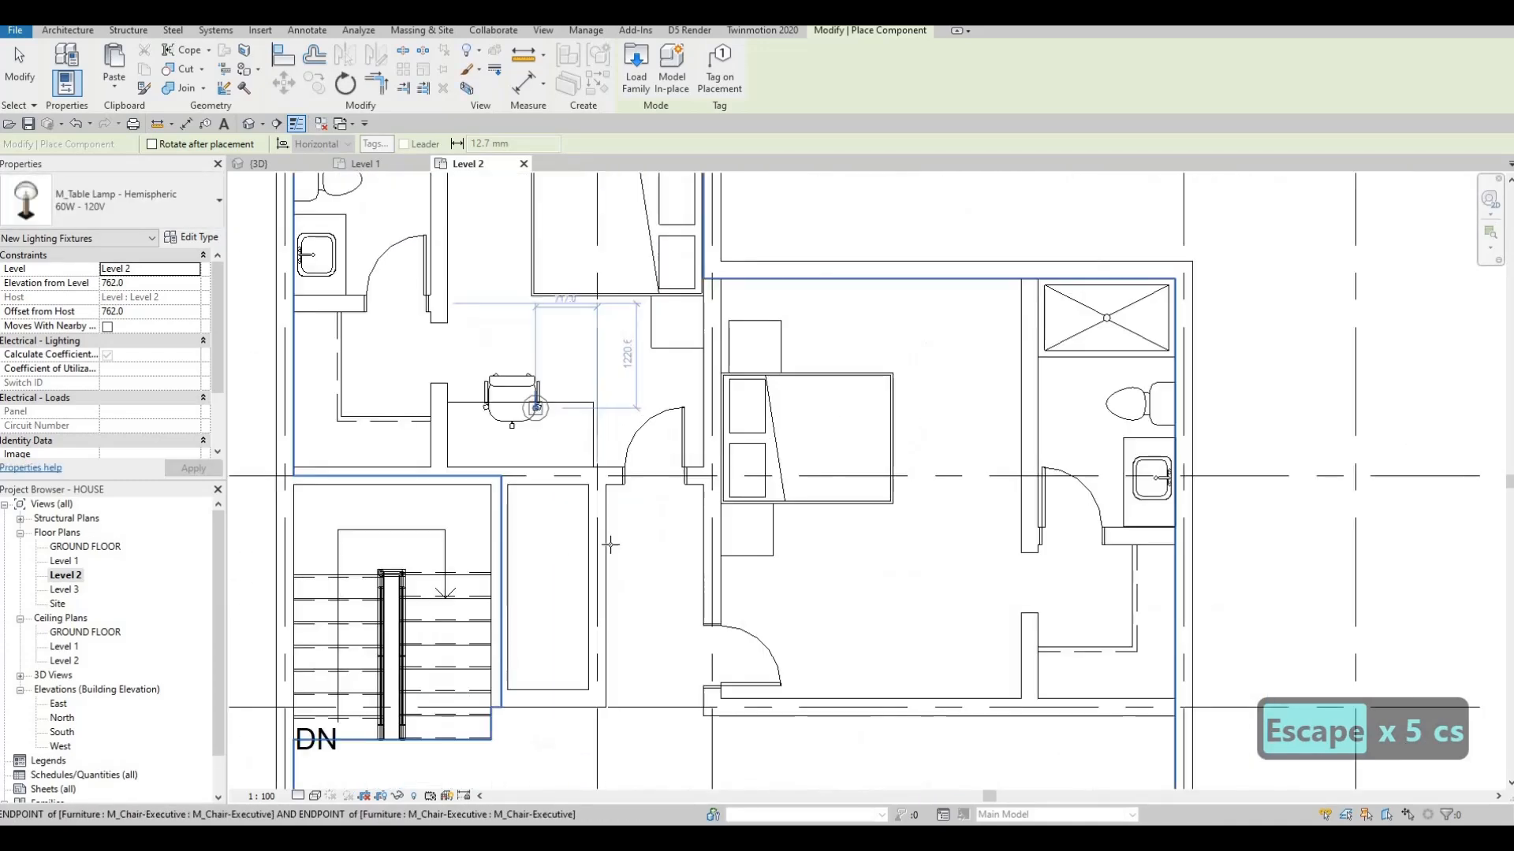
pyautogui.moveTo(675, 331); pyautogui.dragTo(655, 504, button='middle')
pyautogui.scroll(3, 657, 503)
pyautogui.click(659, 495)
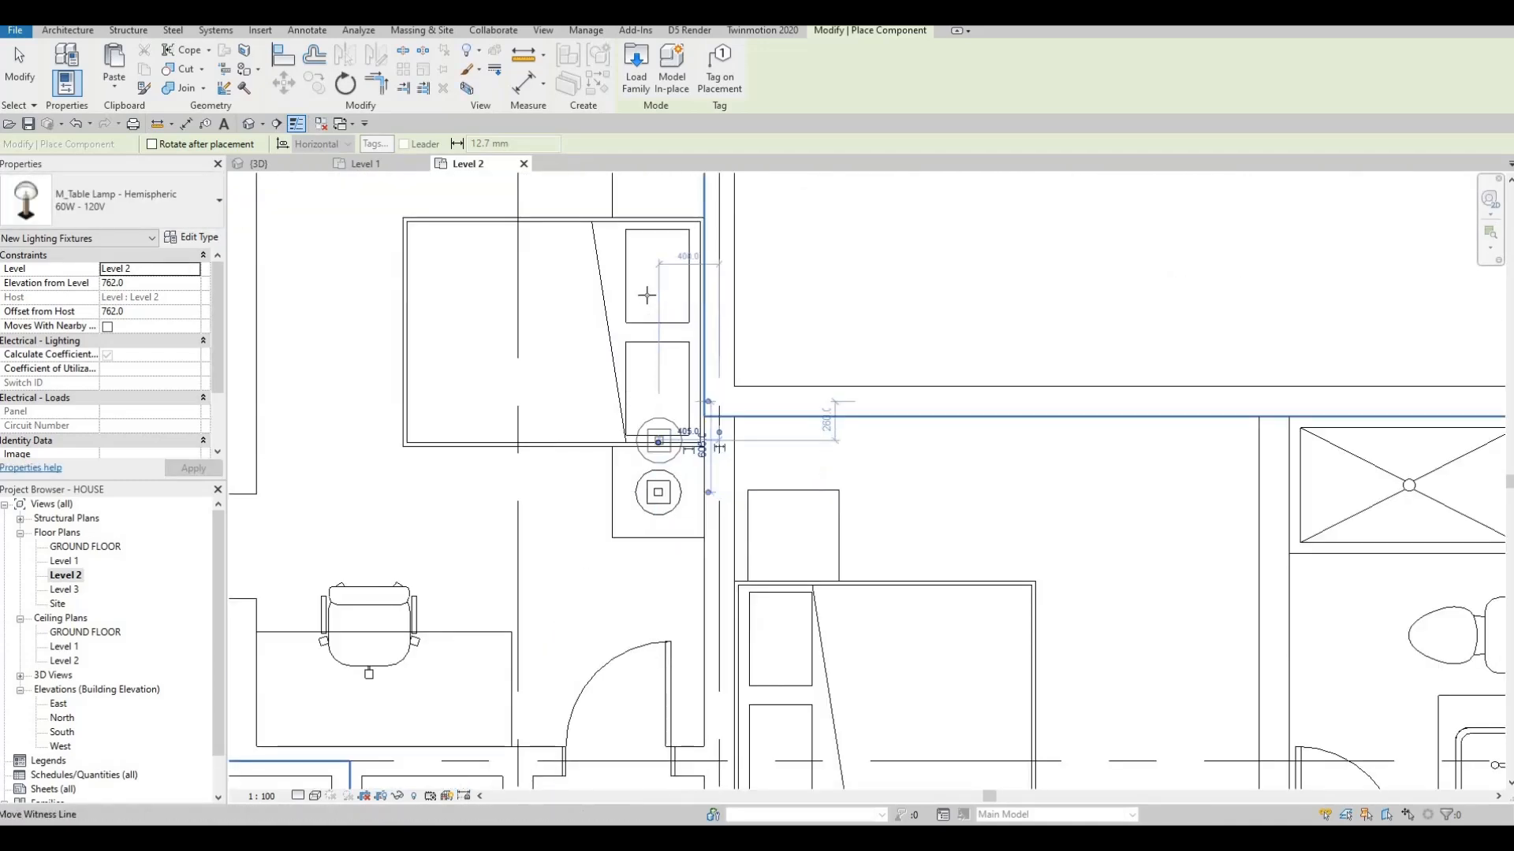
pyautogui.scroll(-3, 649, 294)
pyautogui.click(658, 287)
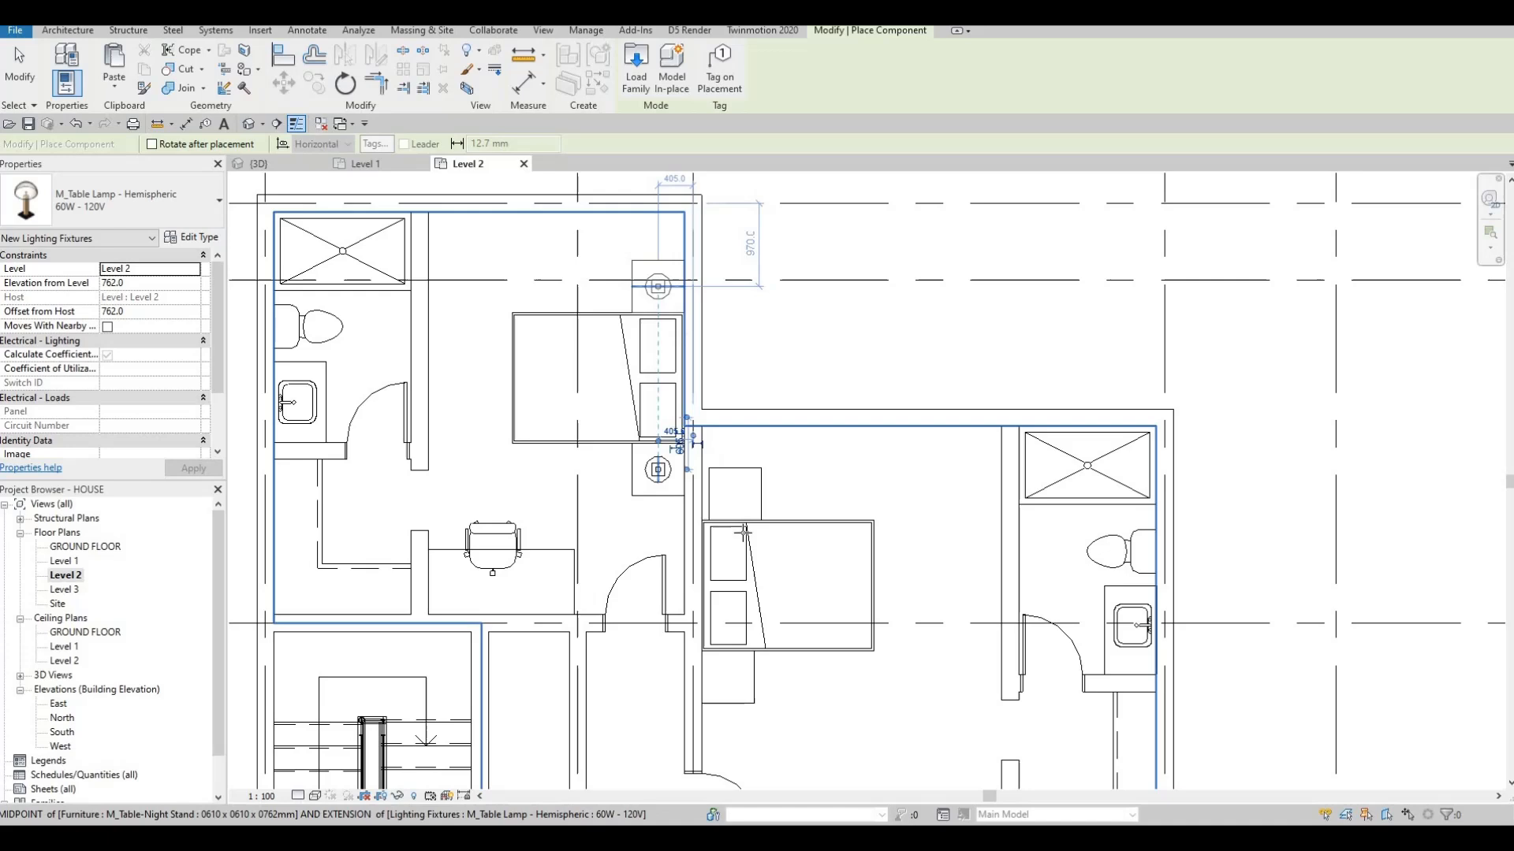
# - Place table lamps on both night stands in the northeast bedroom and end the lamp placement
pyautogui.click(734, 494)
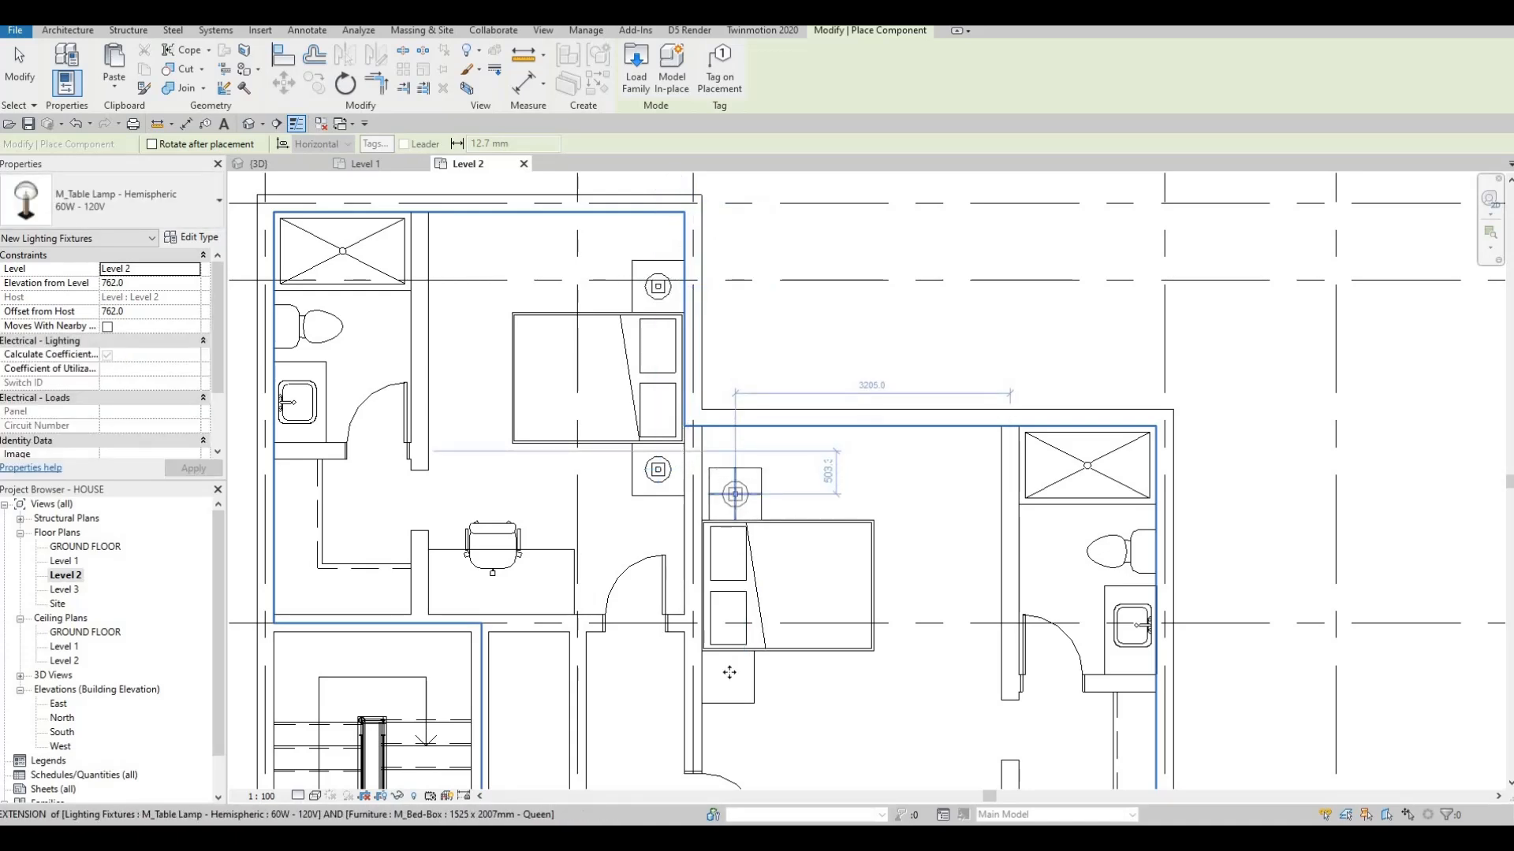
pyautogui.press('Escape')
pyautogui.press('Escape')
# - Move the northeast bedroom's upper night stand and its lamp flush with the wall at the bed's corner
pyautogui.scroll(2, 761, 520)
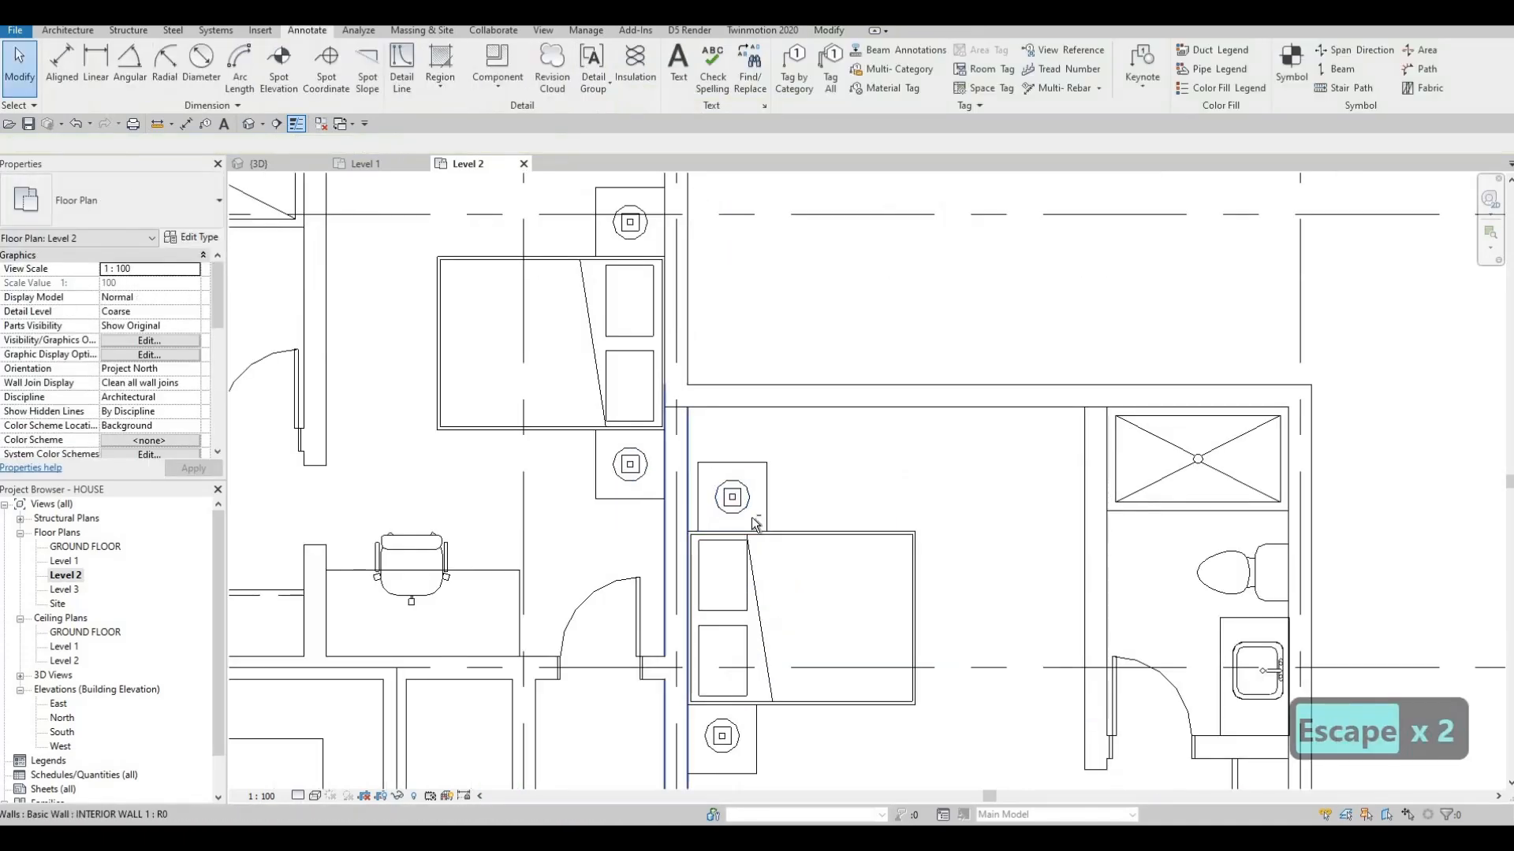
pyautogui.moveTo(777, 567); pyautogui.dragTo(777, 569)
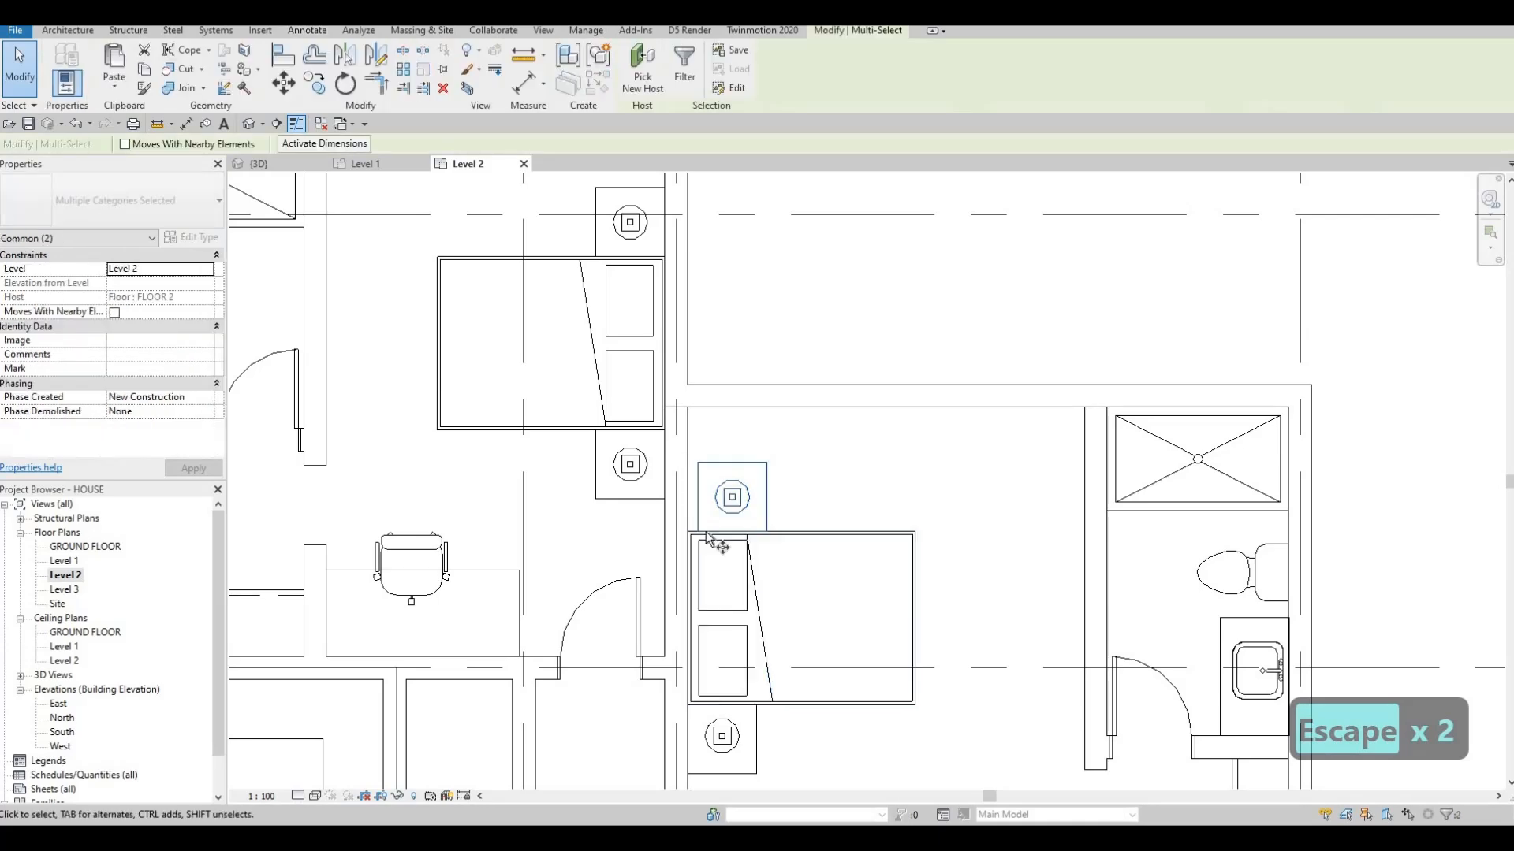
pyautogui.press('m')
pyautogui.press('v')
pyautogui.scroll(3, 699, 528)
pyautogui.click(697, 532)
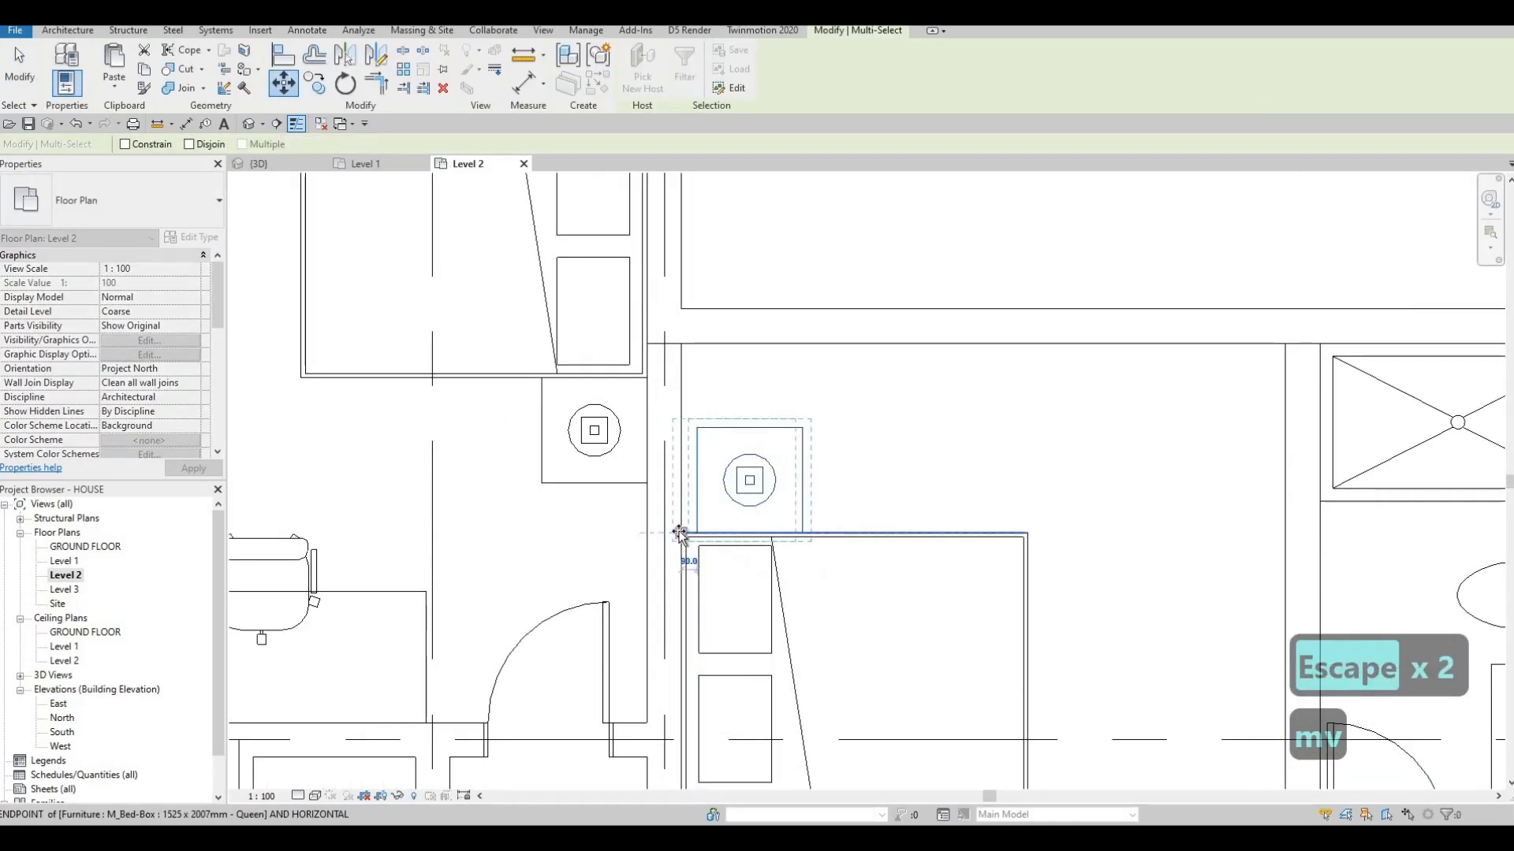
pyautogui.click(680, 535)
pyautogui.press('Escape')
pyautogui.scroll(-3, 685, 543)
pyautogui.press('Escape')
# - Nudge the northwest bedroom's bed, night stands and lamps together six increments up towards the north wall
pyautogui.scroll(-4, 729, 411)
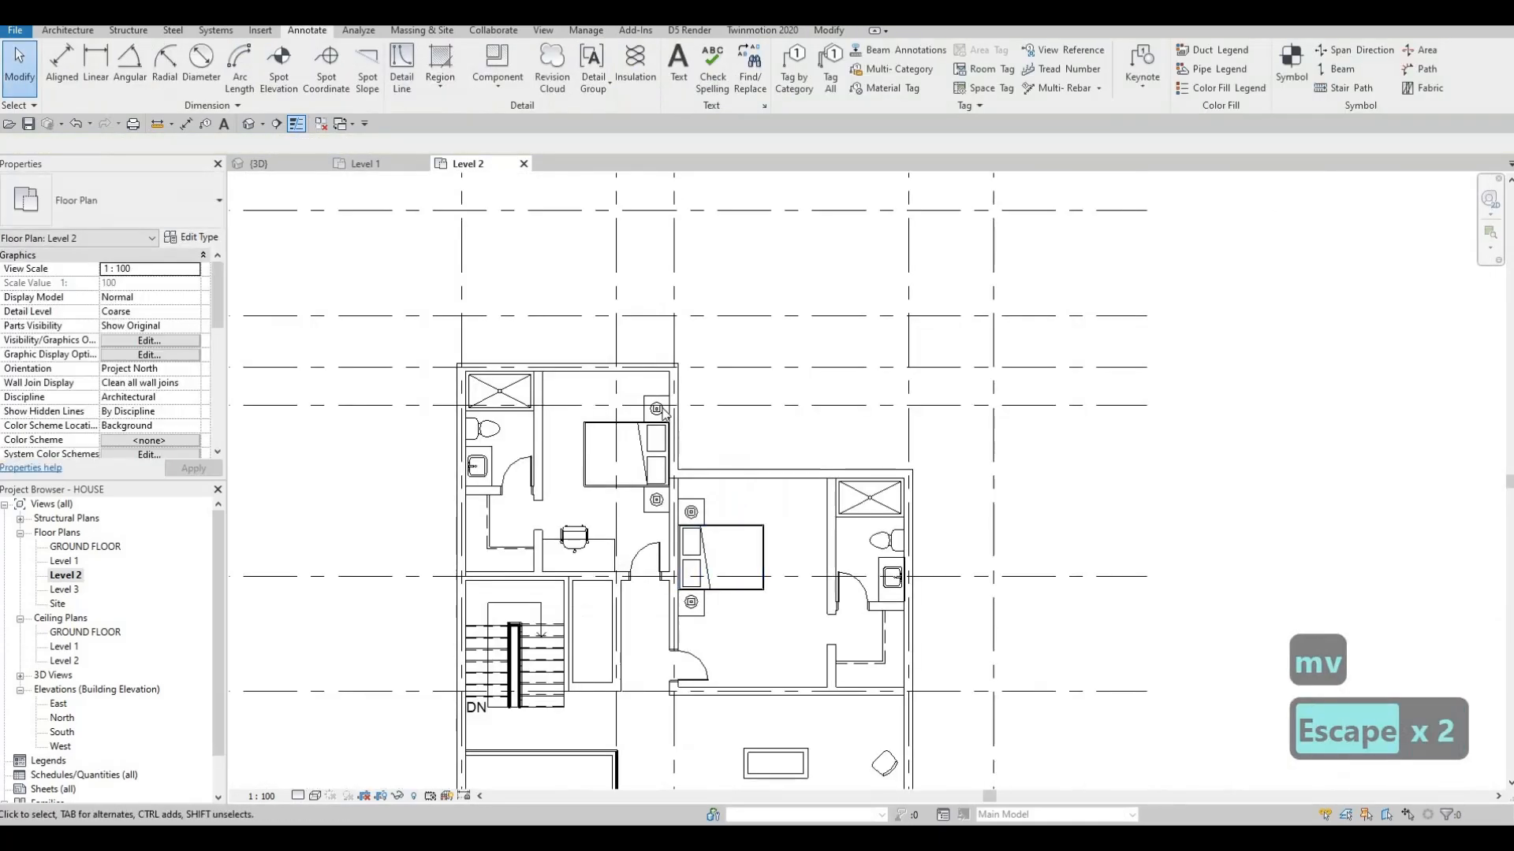
pyautogui.scroll(2, 664, 471)
pyautogui.scroll(2, 622, 315)
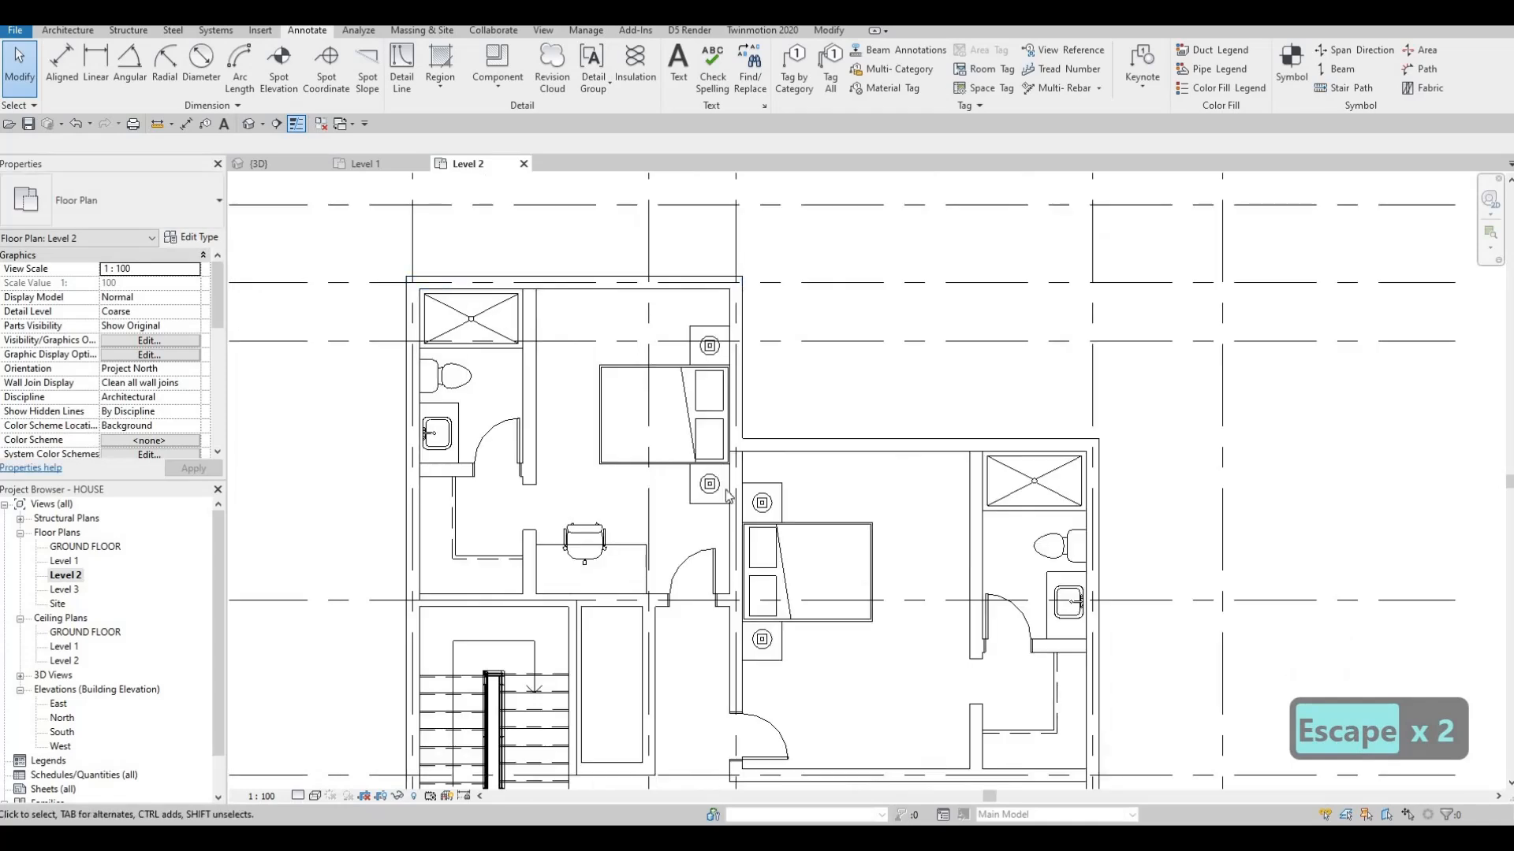
pyautogui.moveTo(572, 303); pyautogui.dragTo(738, 517)
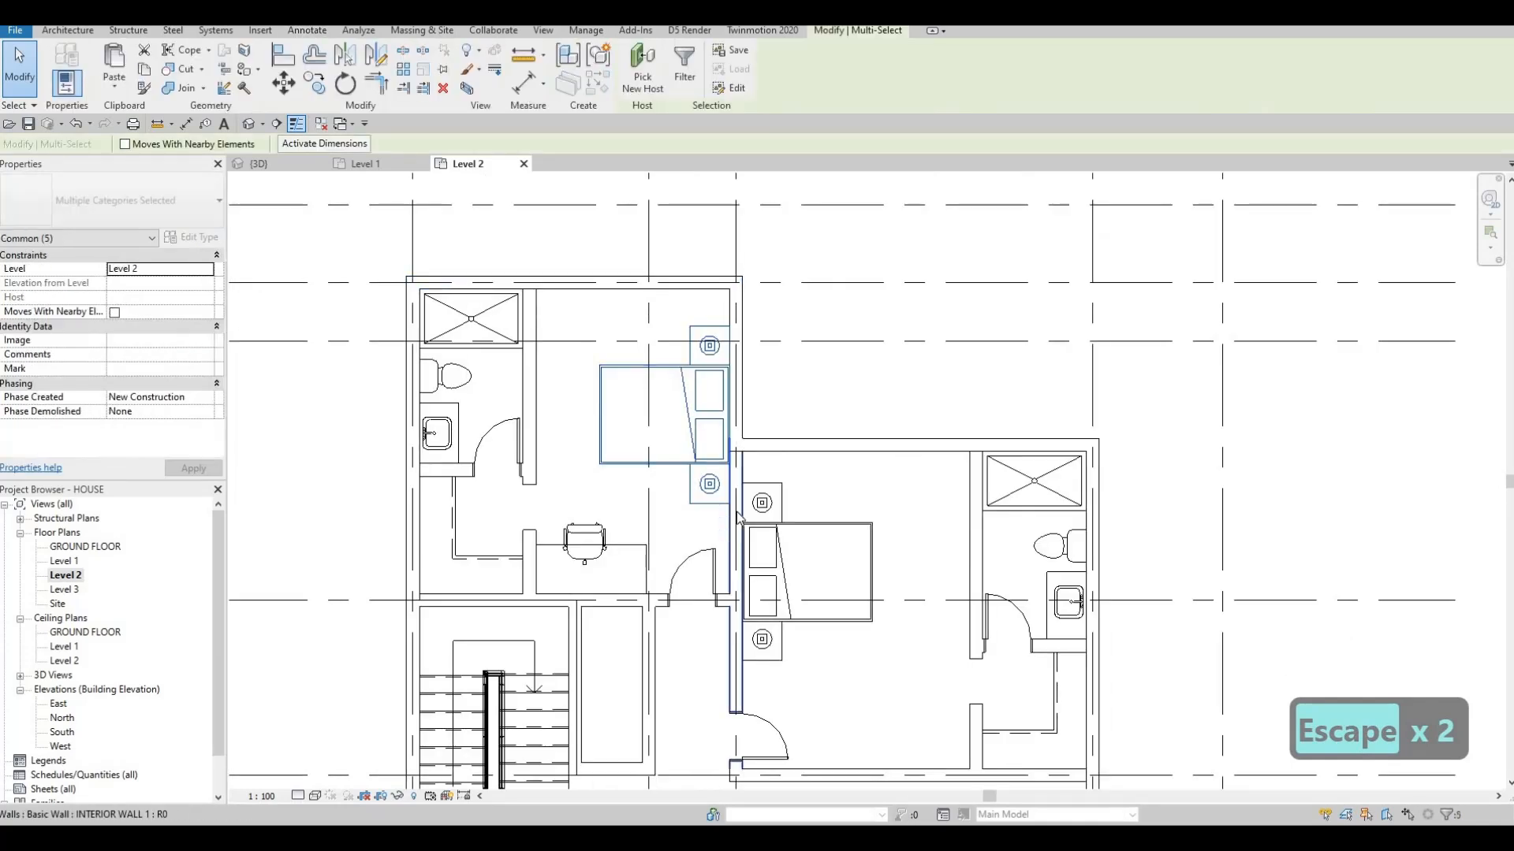
pyautogui.press('Up')
pyautogui.press('Up')
pyautogui.press('Up')
pyautogui.press('Up')
pyautogui.press('Up')
pyautogui.press('Up')
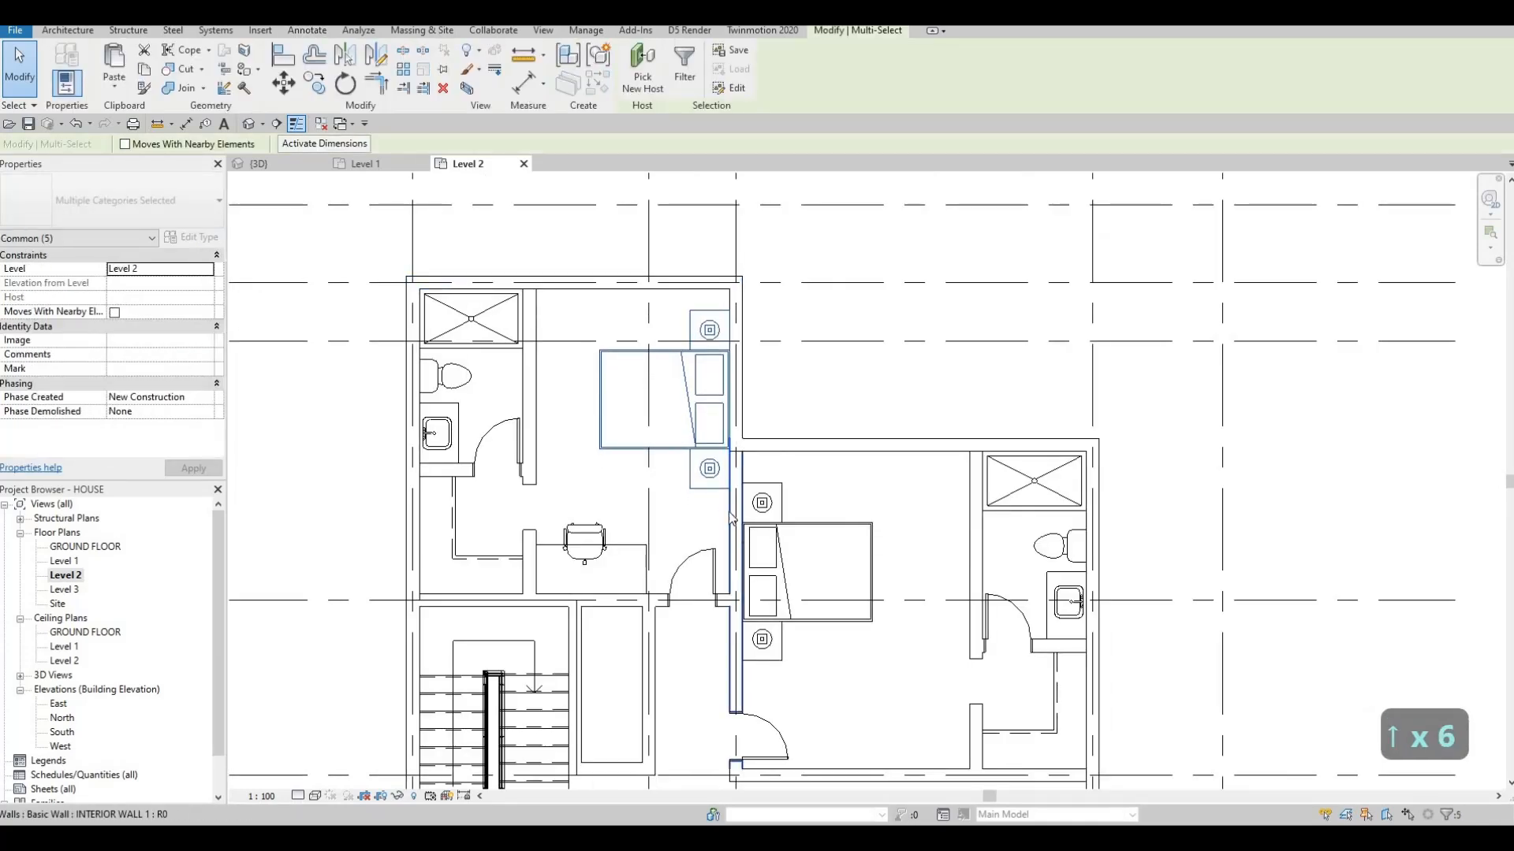
# - Nudge the southern bedroom's bed, night stands and lamps together five increments to the left, away from the door
pyautogui.press('Escape')
pyautogui.scroll(-2, 727, 509)
pyautogui.moveTo(670, 714); pyautogui.dragTo(667, 337, button='middle')
pyautogui.scroll(2, 601, 420)
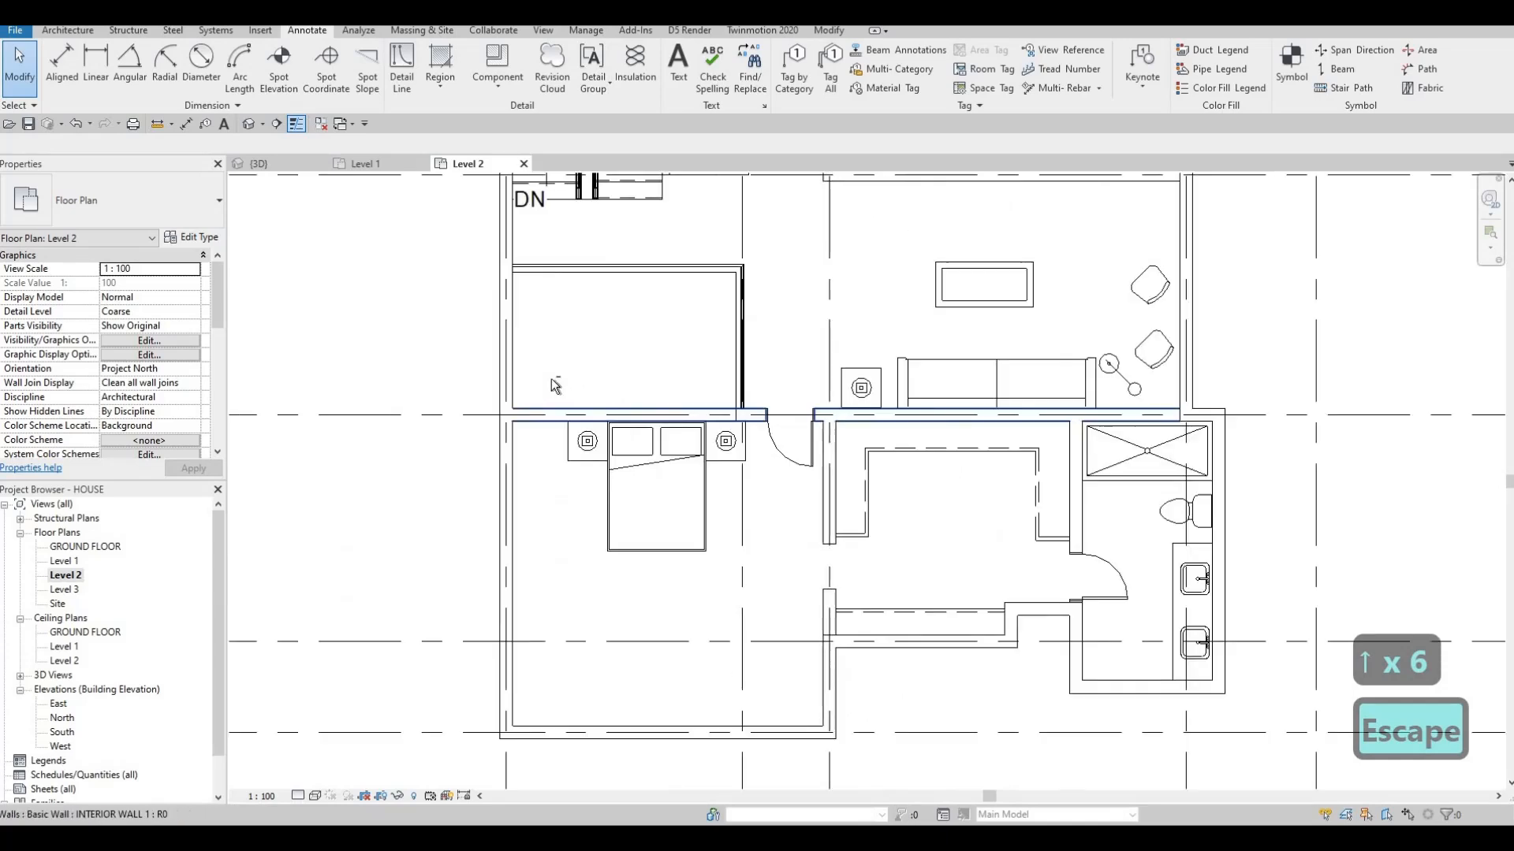
pyautogui.hotkey('ctrl', 'Left')
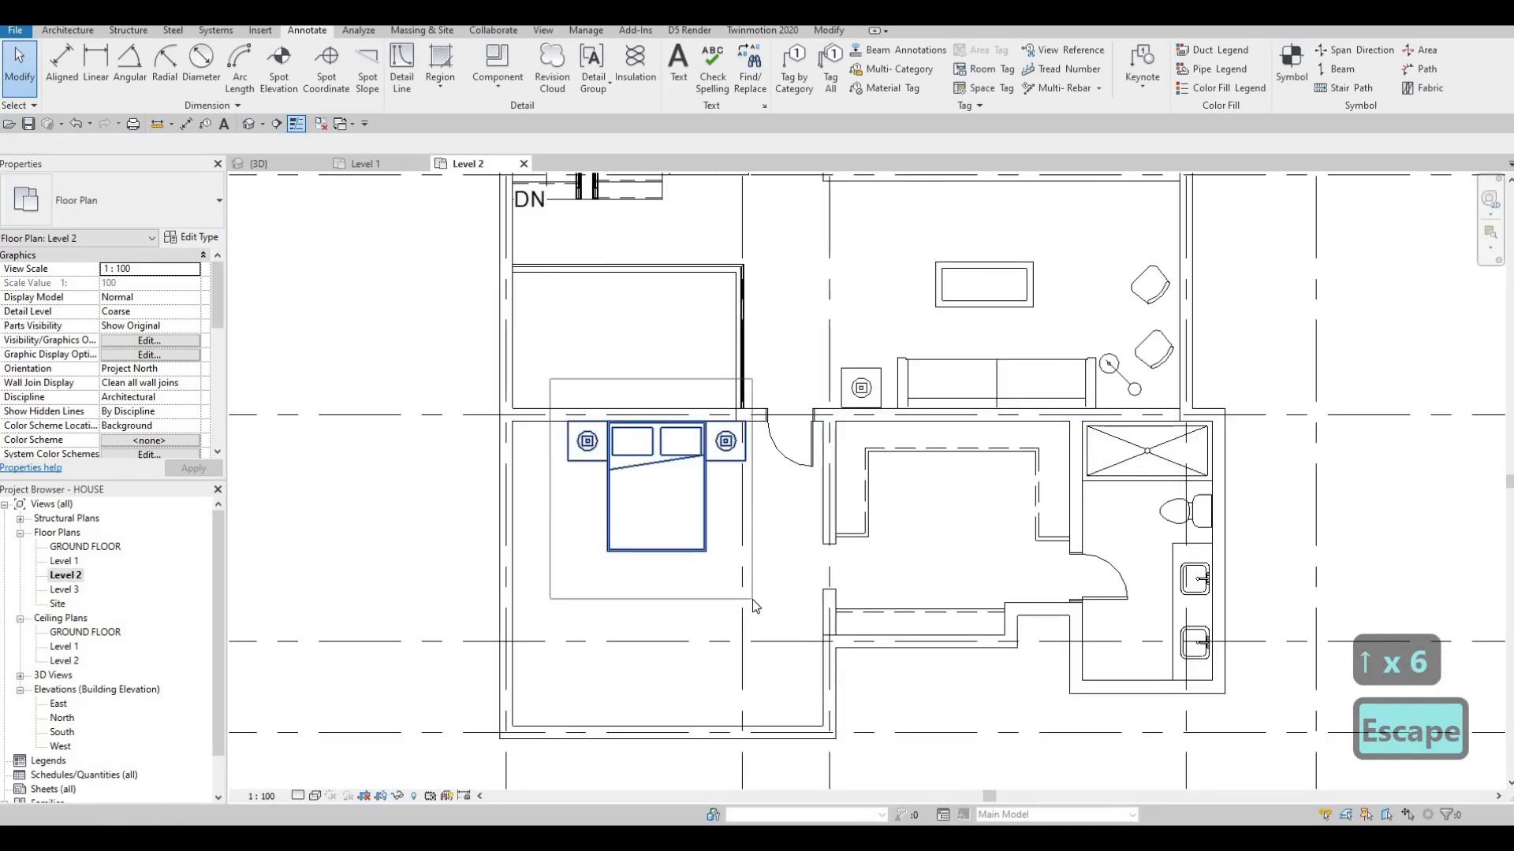
pyautogui.press('Left')
pyautogui.press('Left')
pyautogui.press('Left')
pyautogui.press('Left')
pyautogui.press('Left')
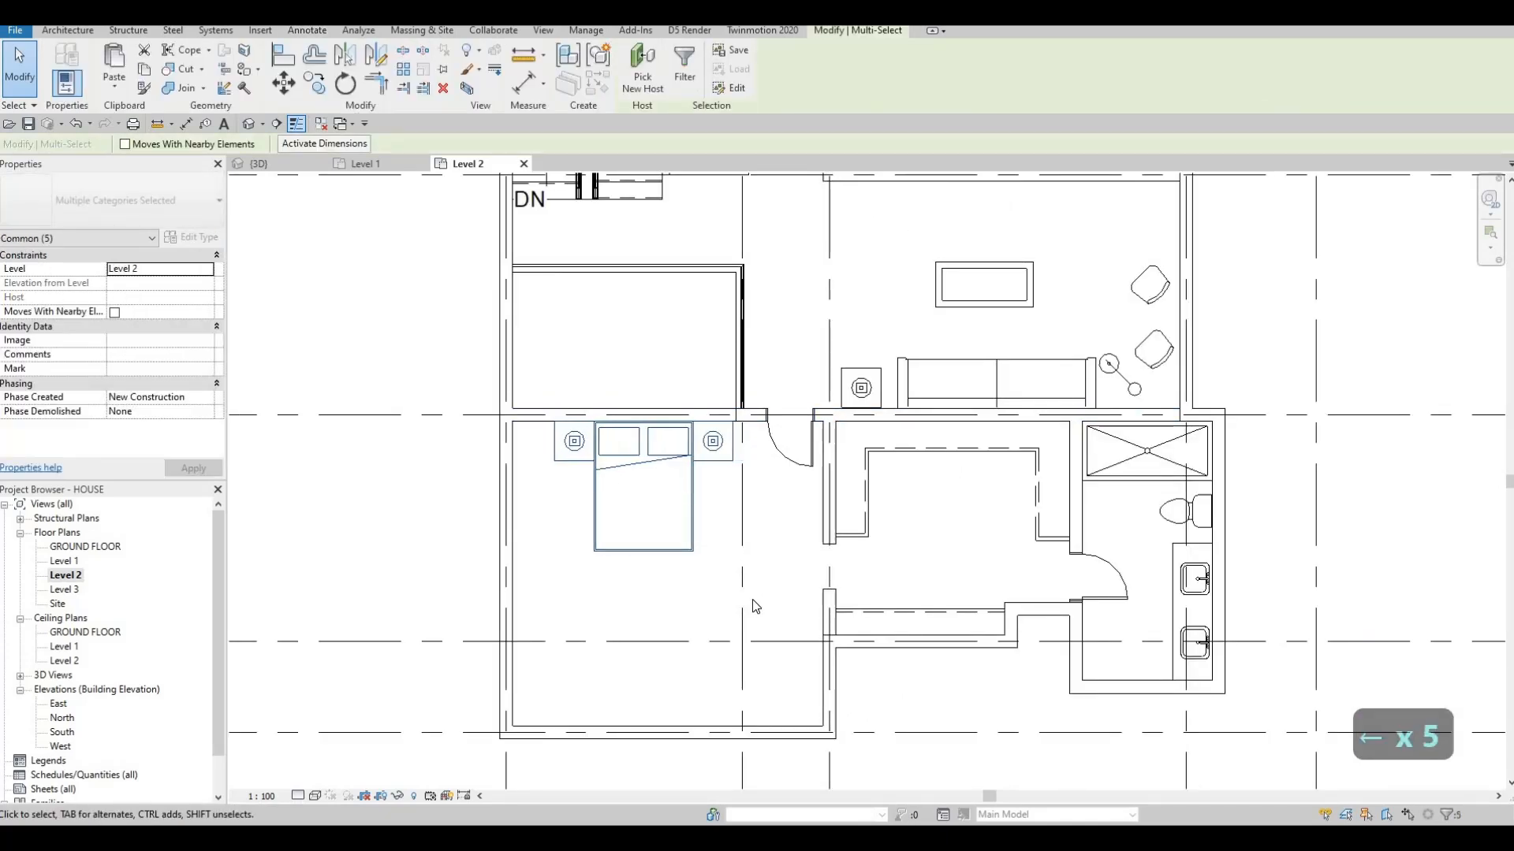
pyautogui.press('Escape')
pyautogui.press('Escape')
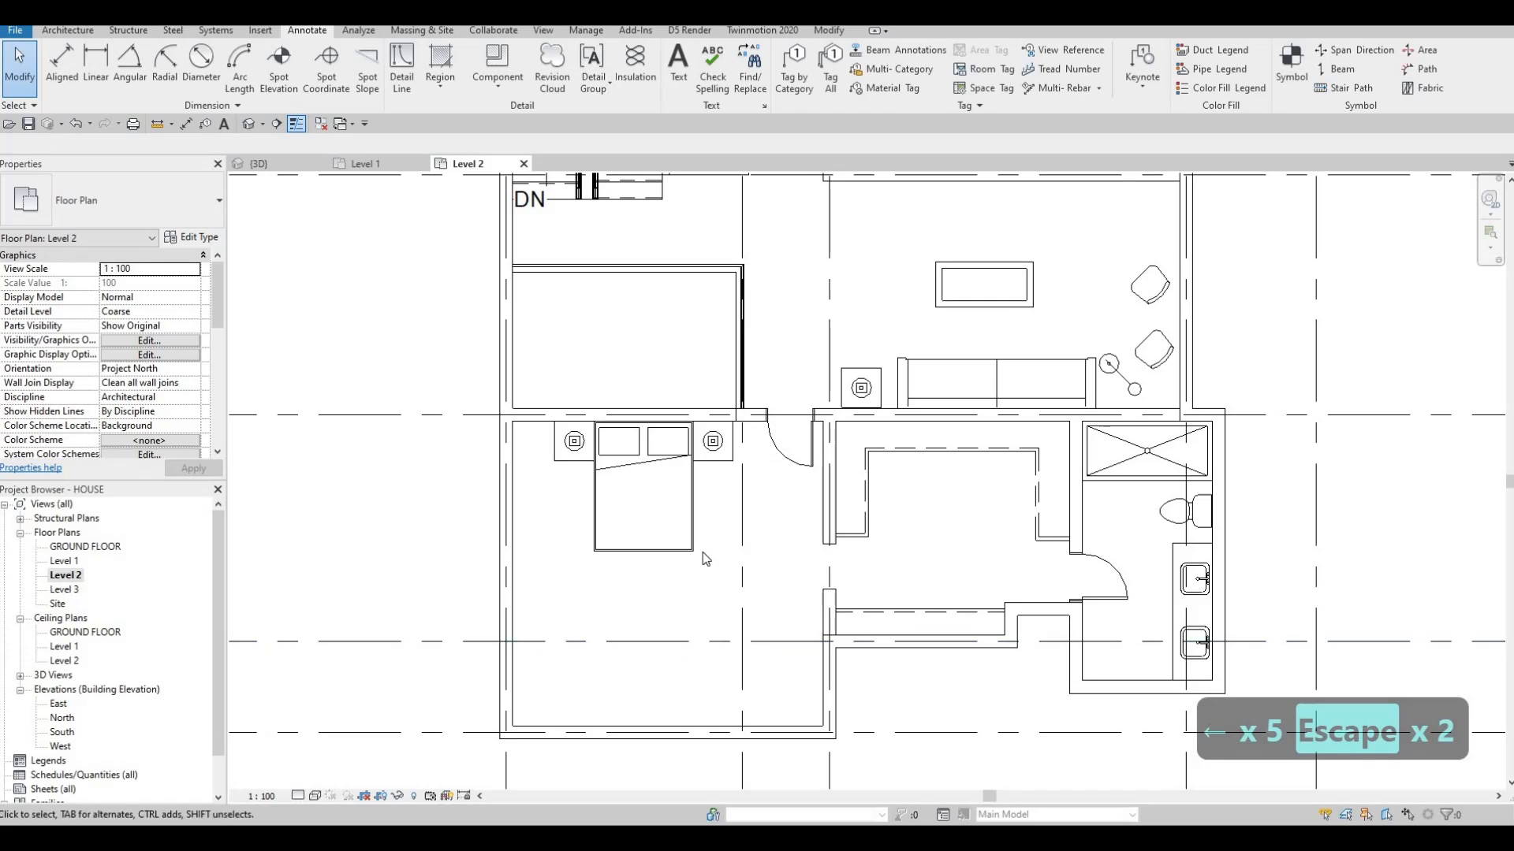
pyautogui.moveTo(722, 609); pyautogui.dragTo(747, 516, button='middle')
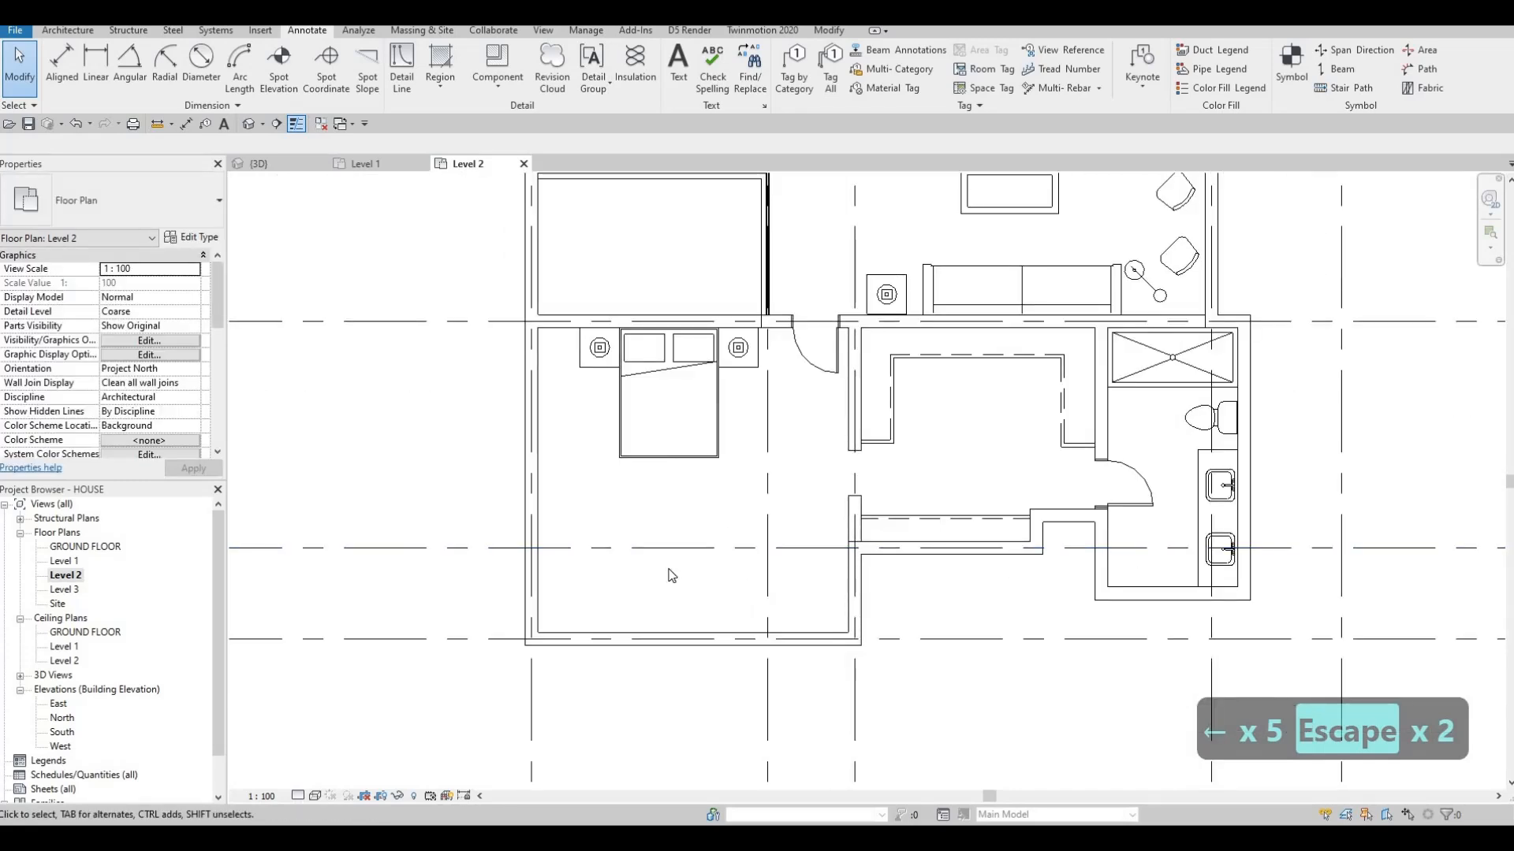
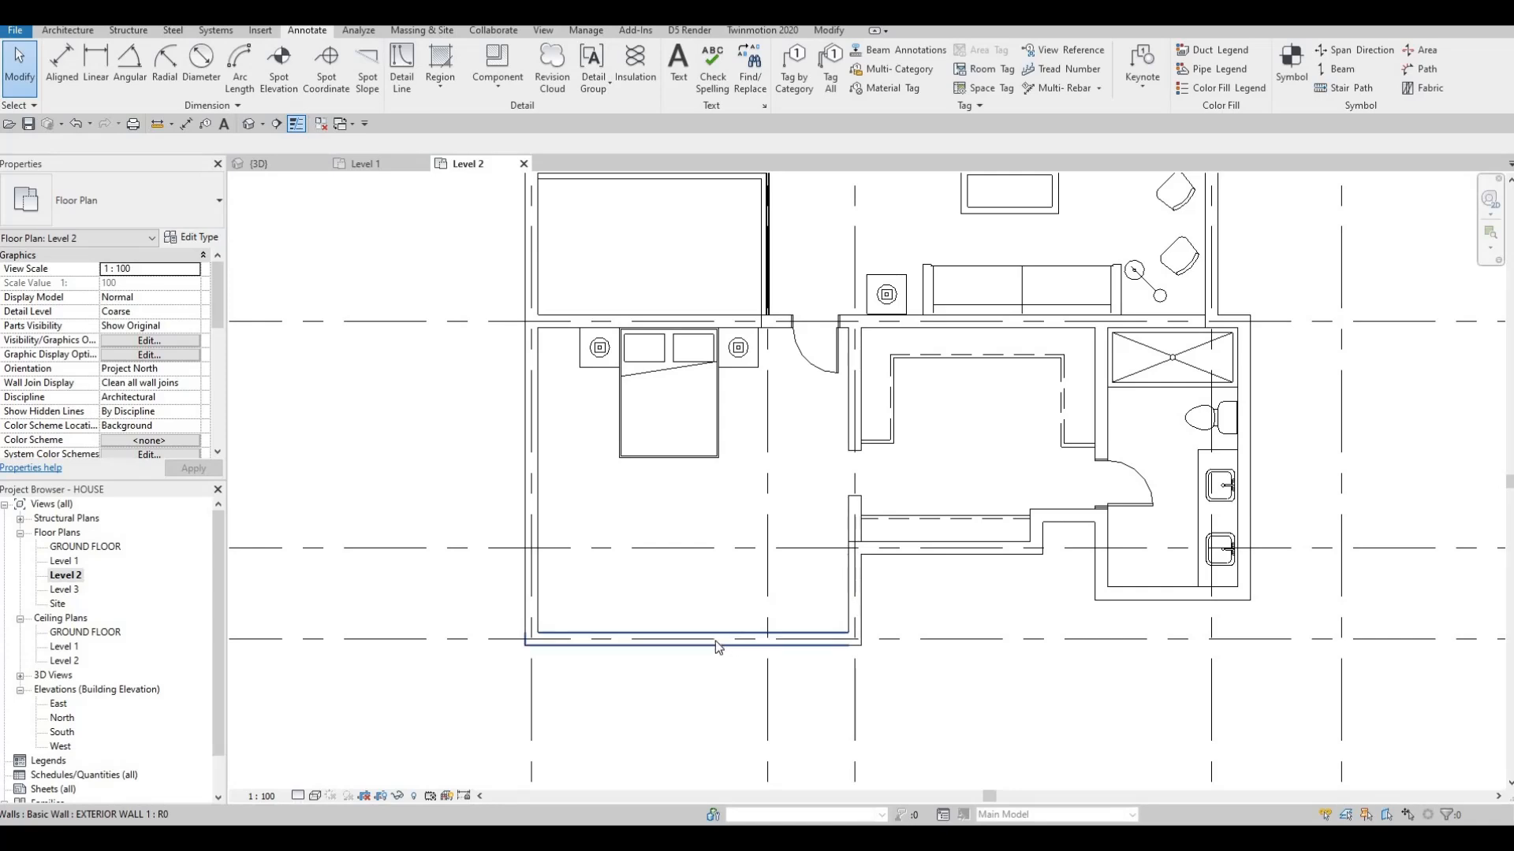
pyautogui.scroll(-1, 697, 646)
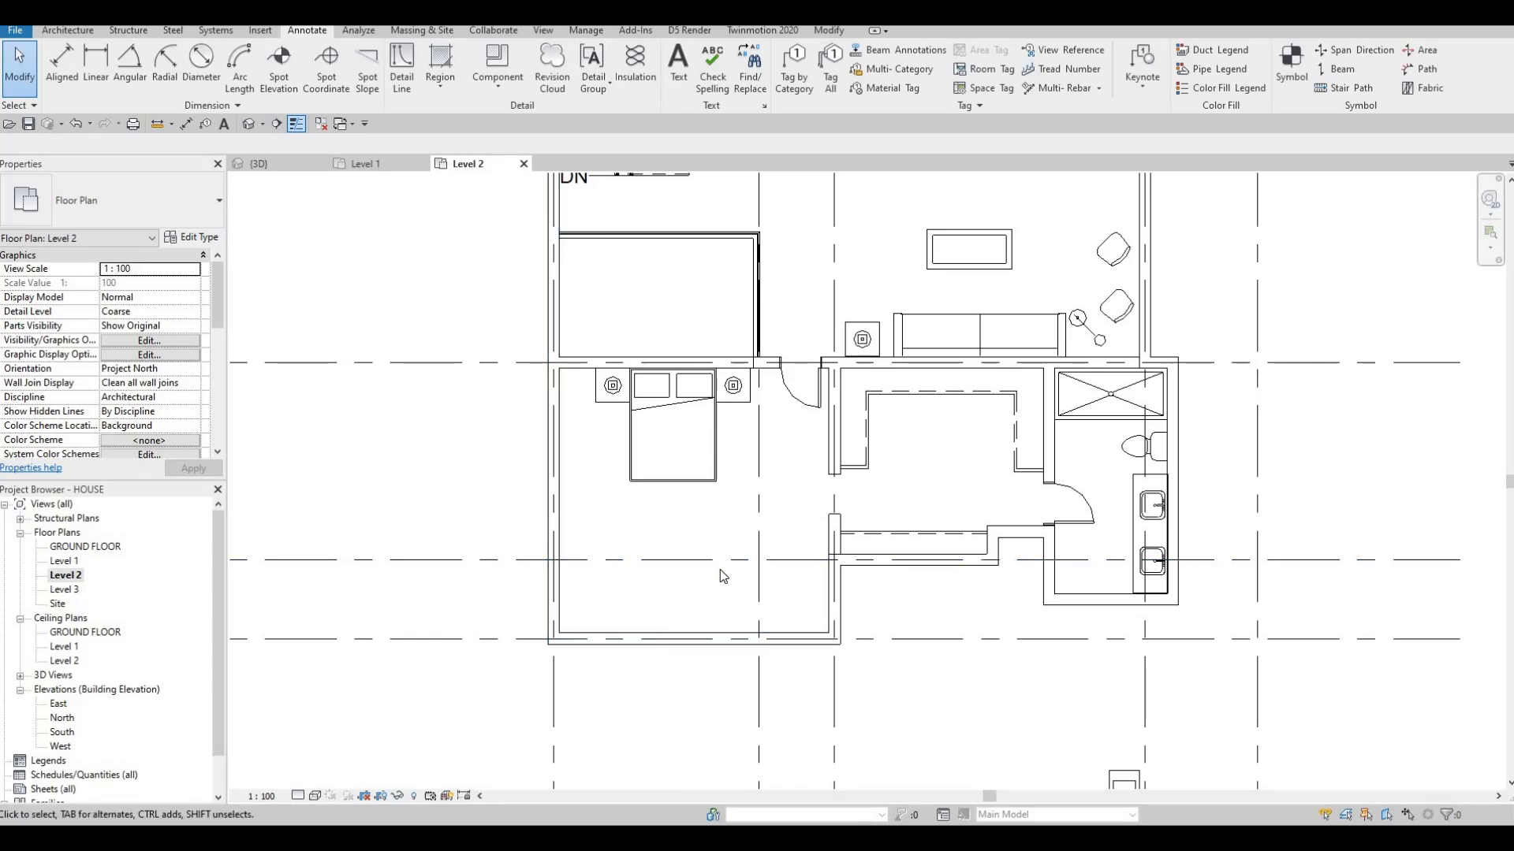
pyautogui.moveTo(748, 559); pyautogui.dragTo(753, 499, button='middle')
pyautogui.scroll(-1, 746, 526)
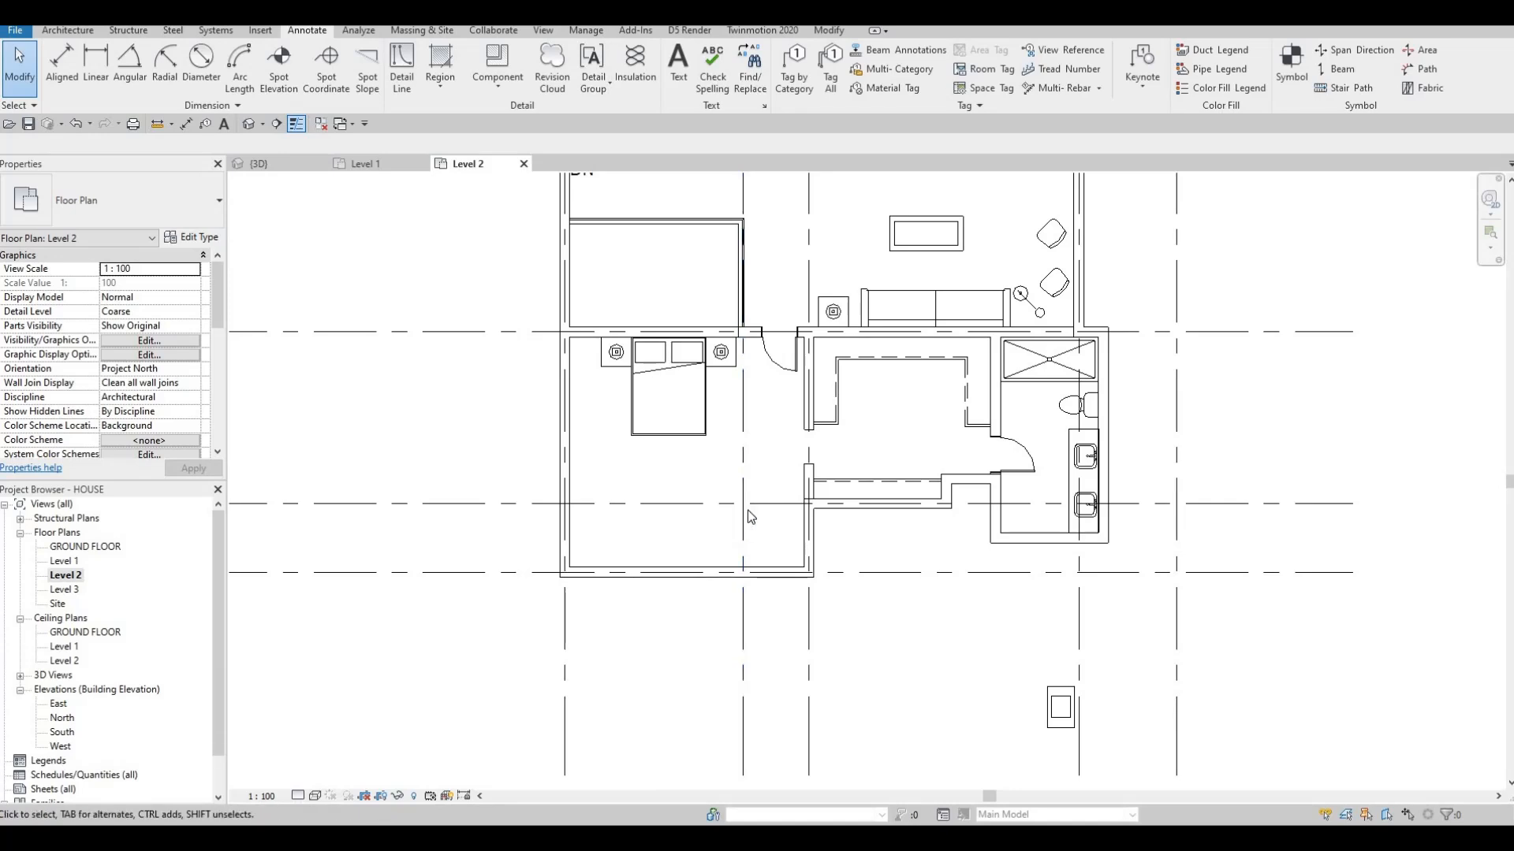
# - Trim/Extend the closet's south exterior wall to a corner with the southern bedroom's west exterior wall
pyautogui.press('Escape')
pyautogui.scroll(1, 744, 604)
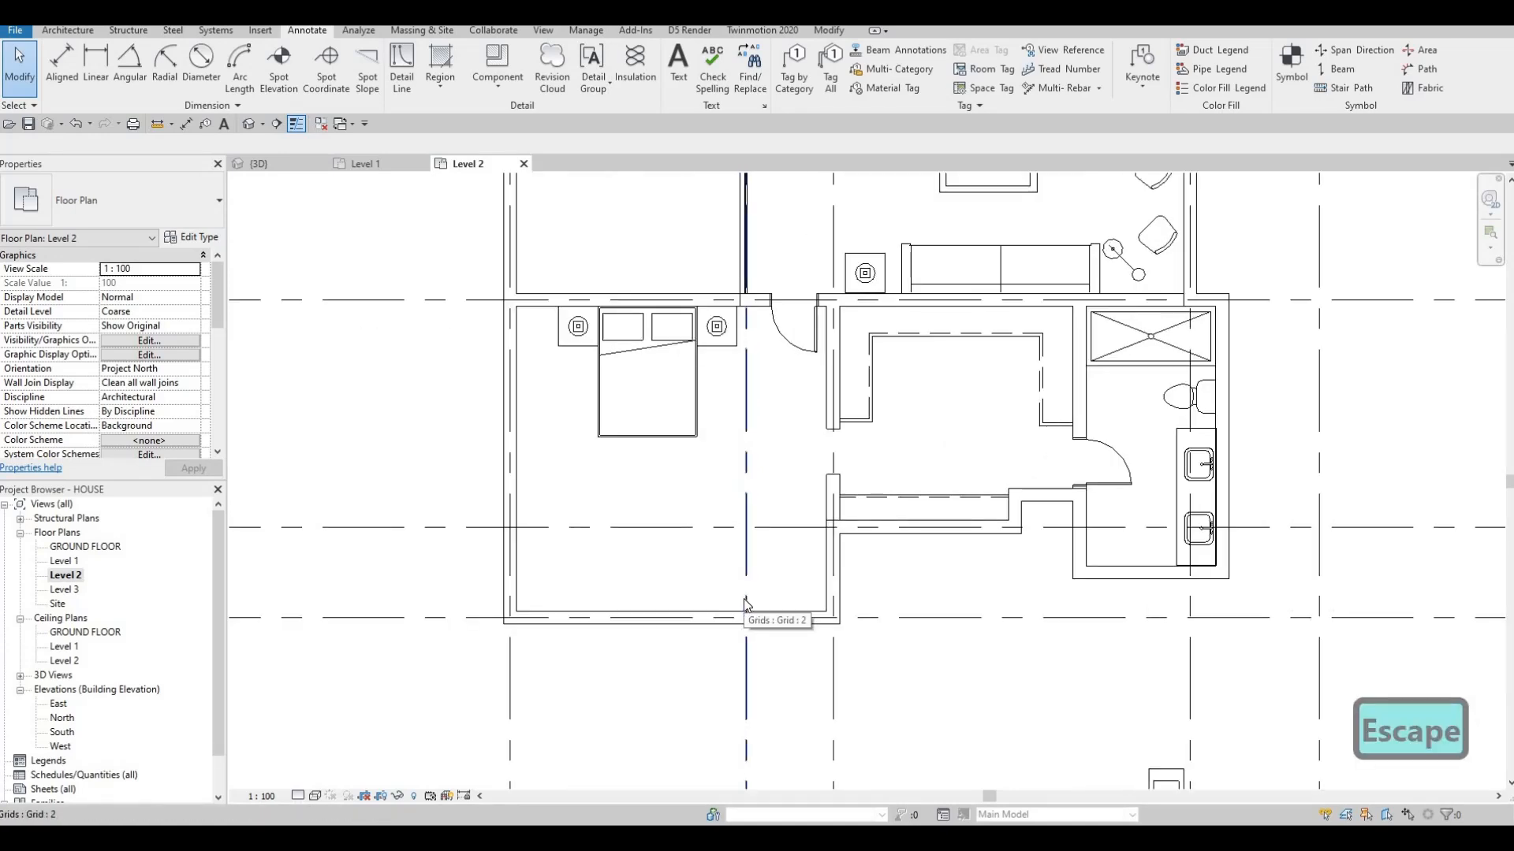
pyautogui.scroll(1, 744, 599)
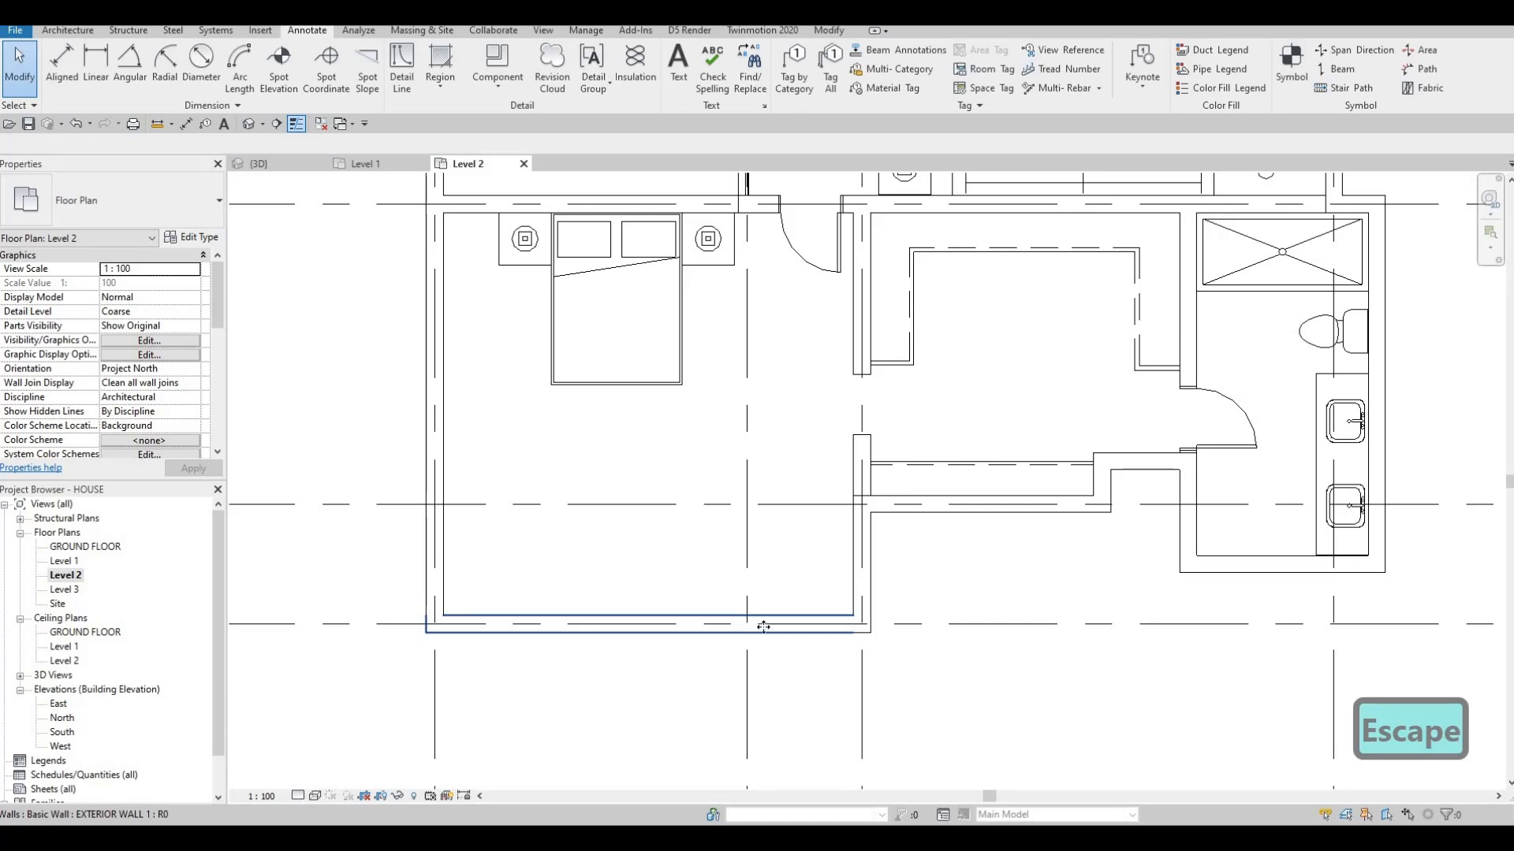
pyautogui.click(816, 626)
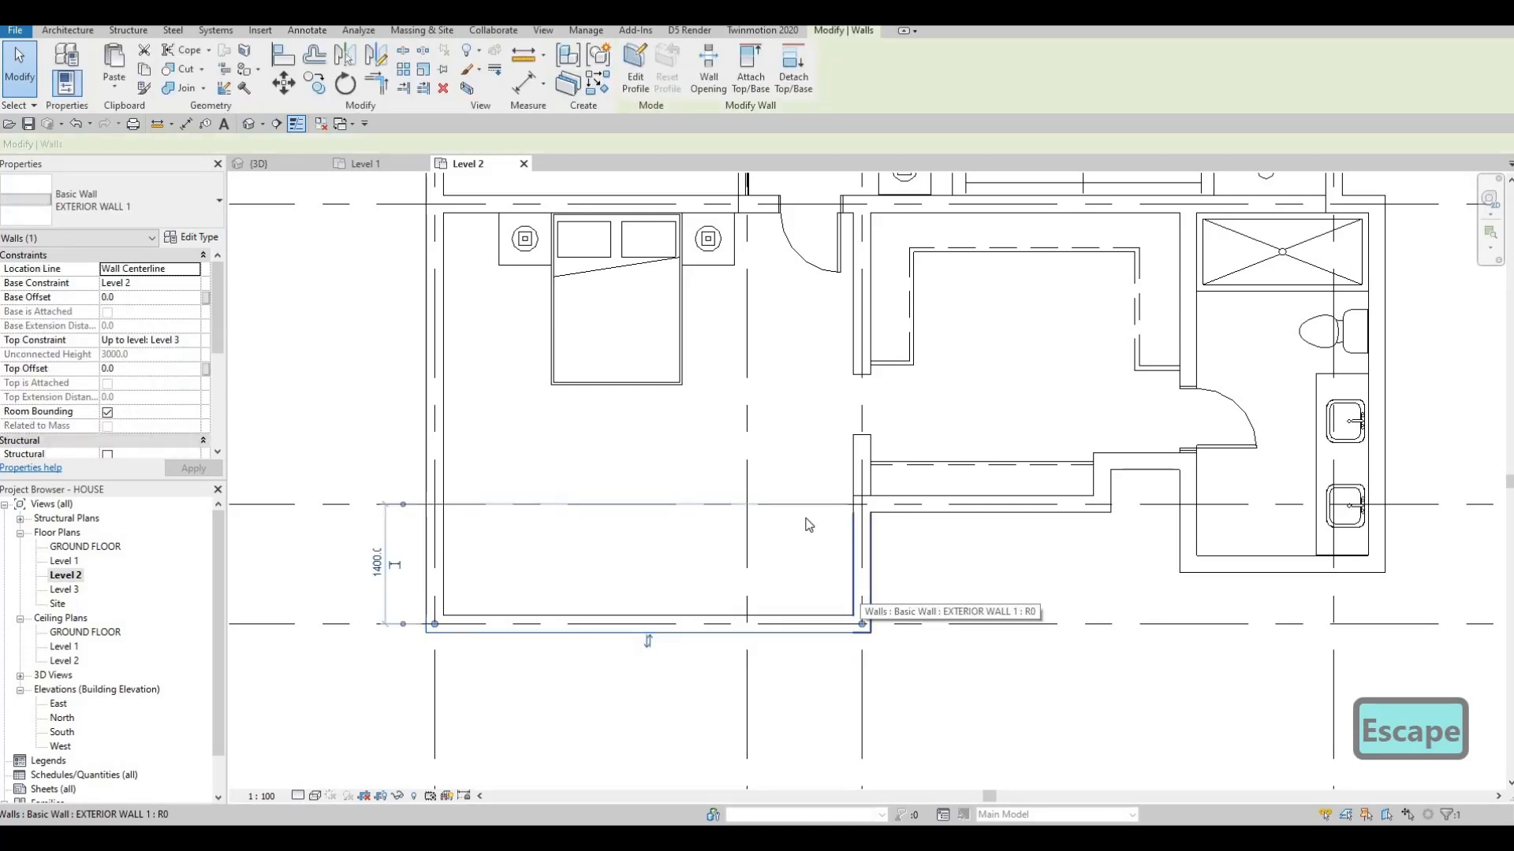
pyautogui.press('Escape')
pyautogui.click(889, 506)
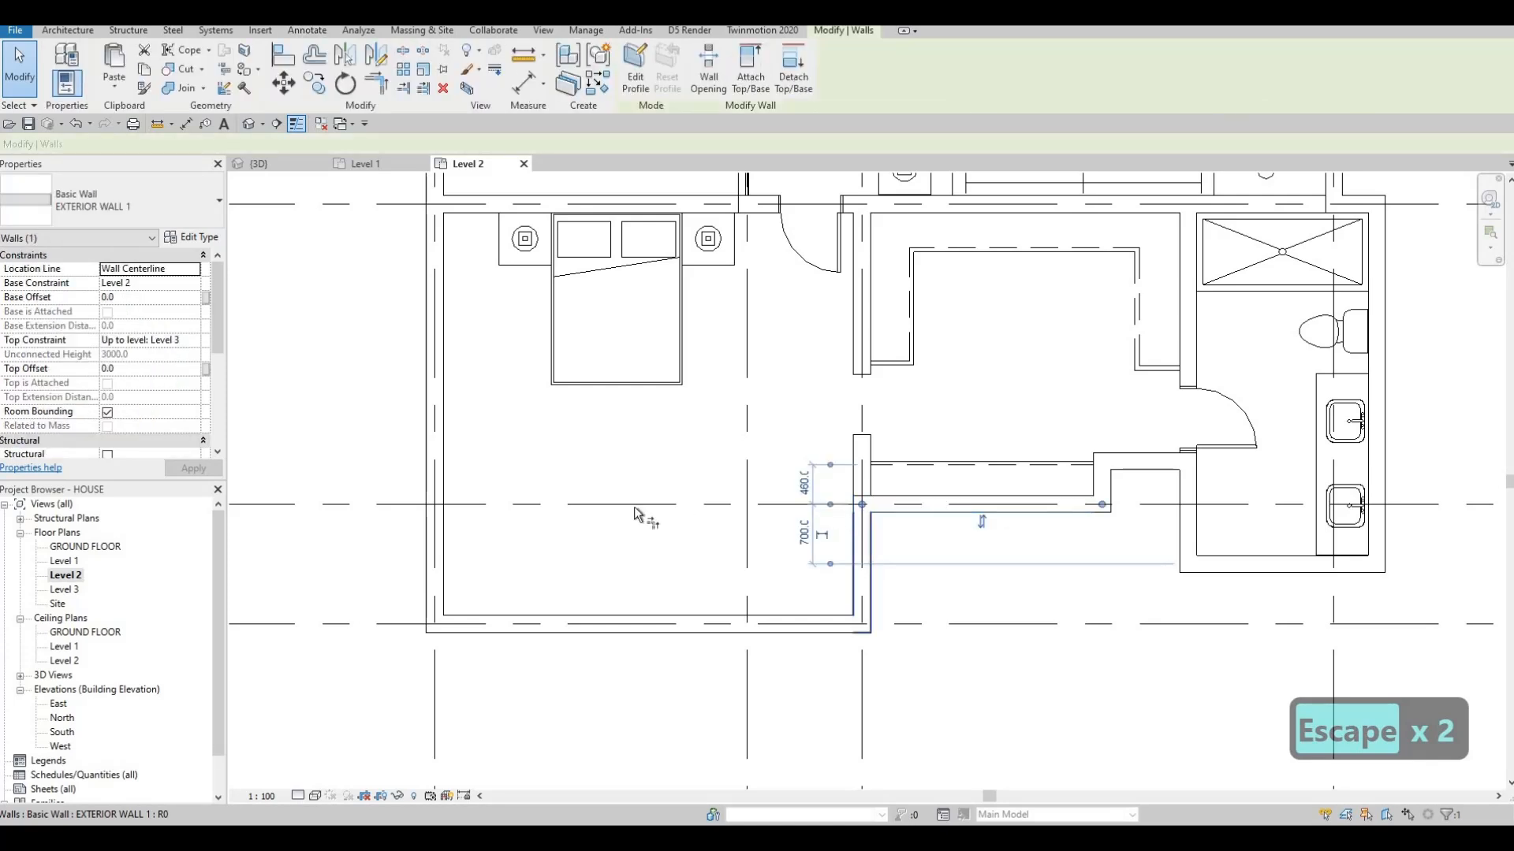
pyautogui.press('Escape')
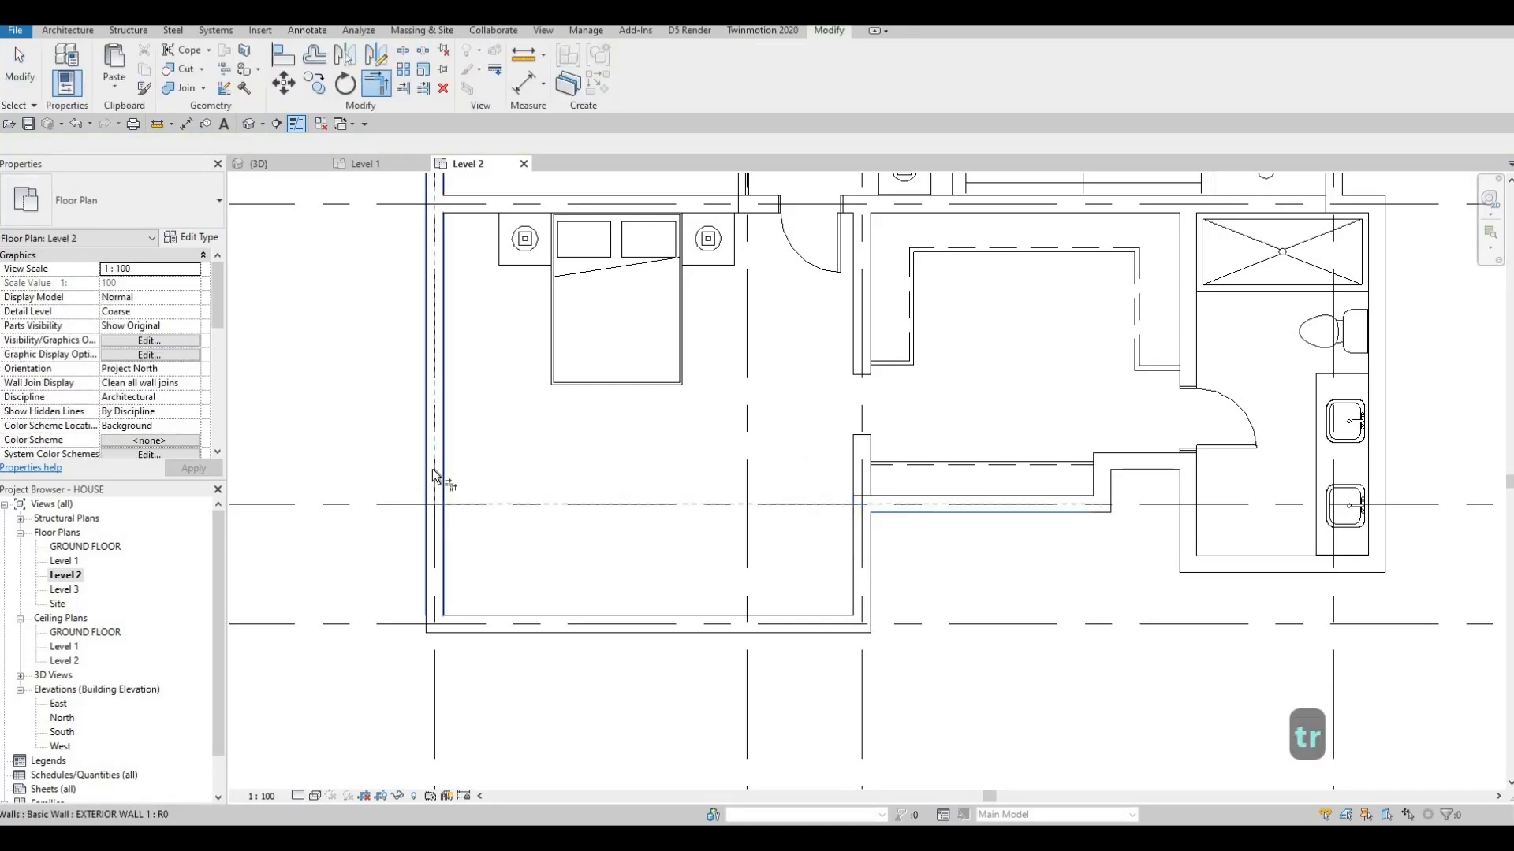
pyautogui.click(475, 495)
pyautogui.press('Escape')
pyautogui.press('Escape')
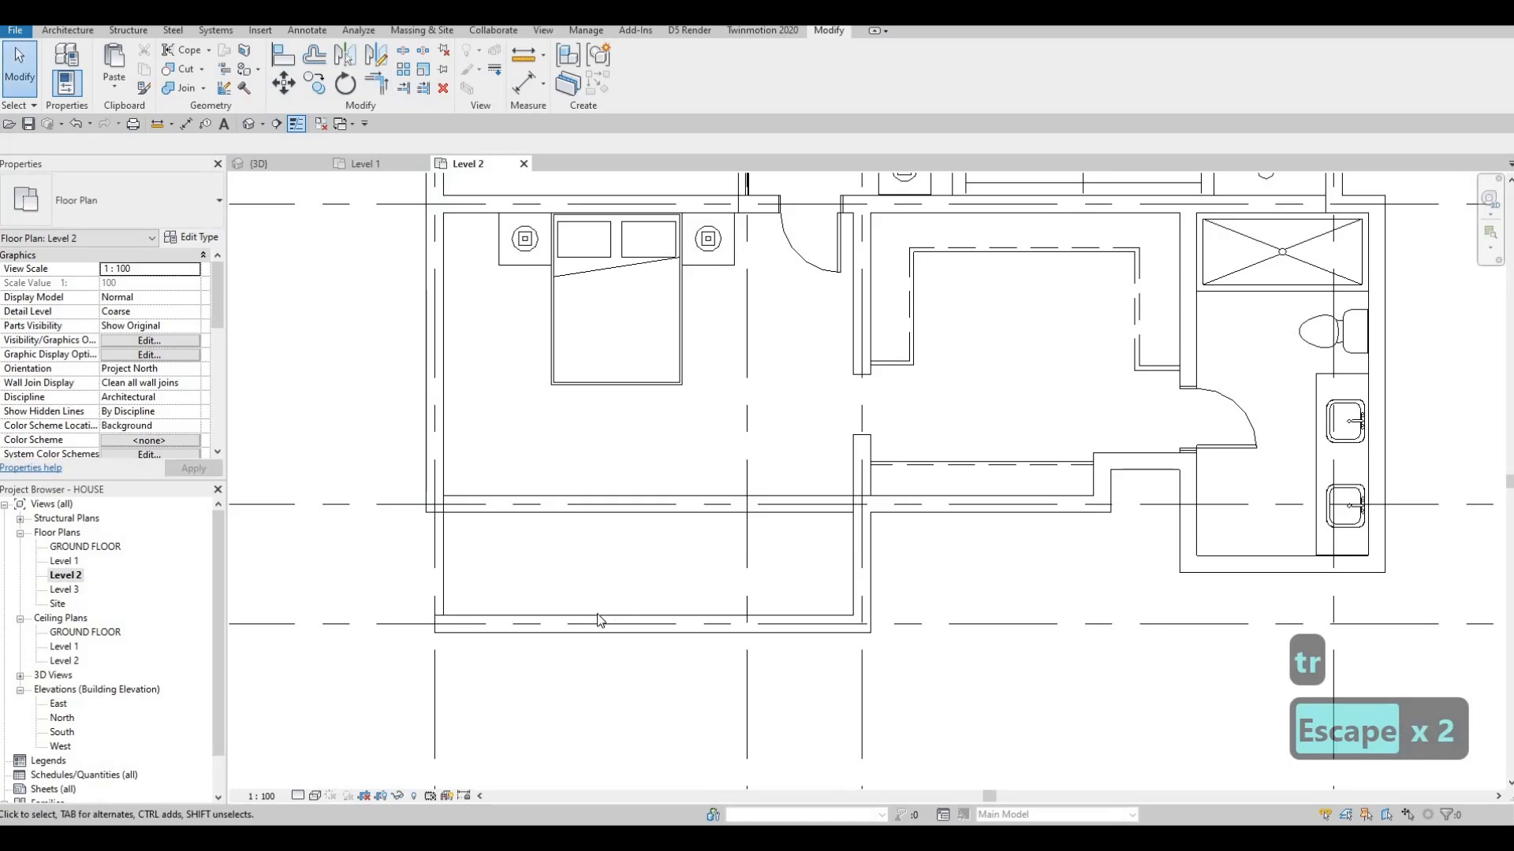
# - Delete the bedroom's old outer south wall and the stretch of east wall below the extended wall
pyautogui.click(601, 621)
pyautogui.press('Delete')
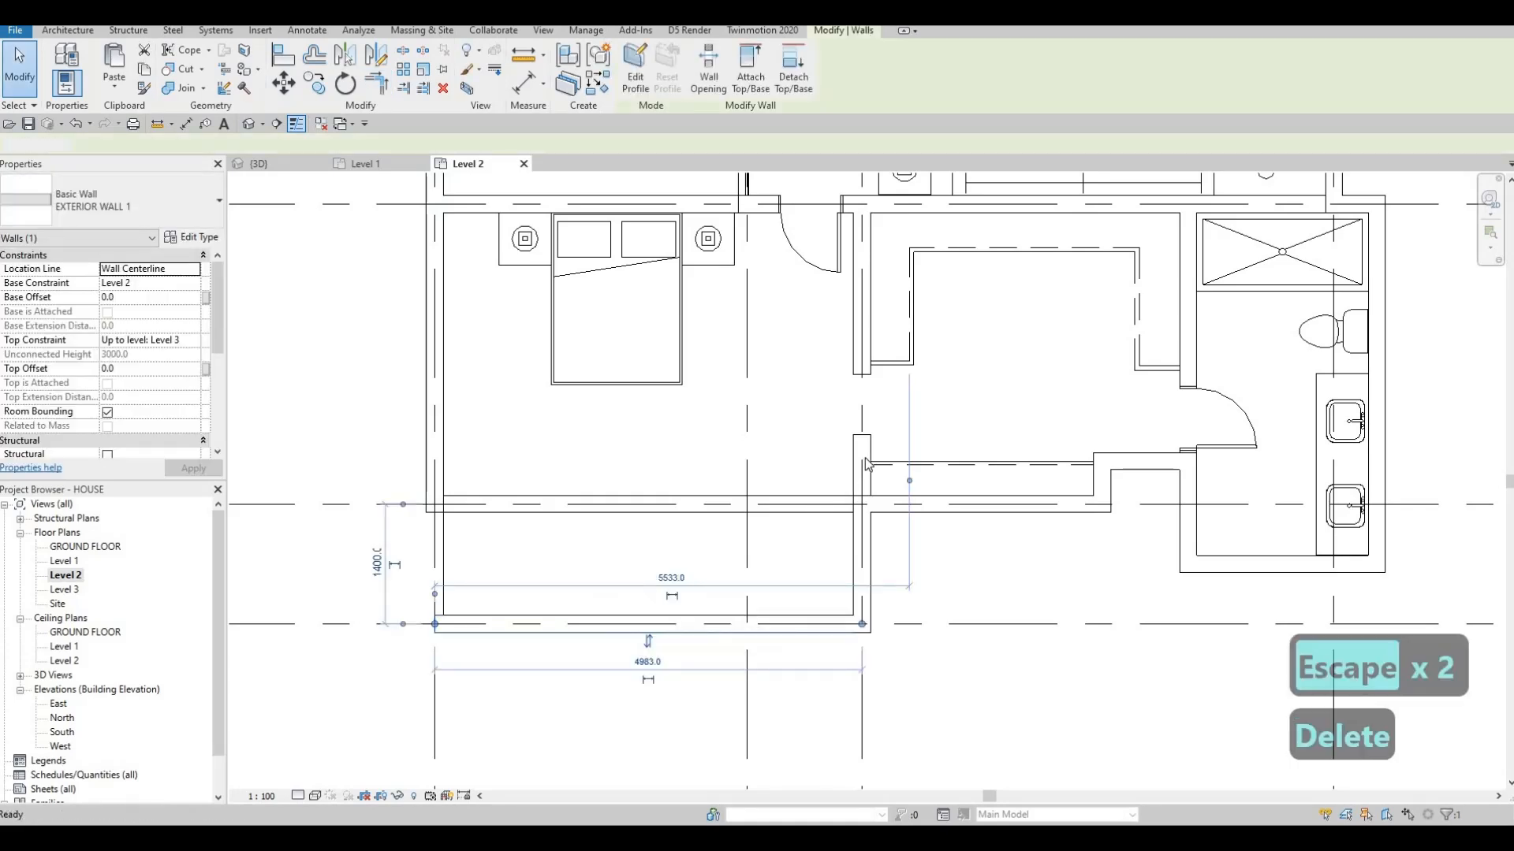
pyautogui.click(860, 565)
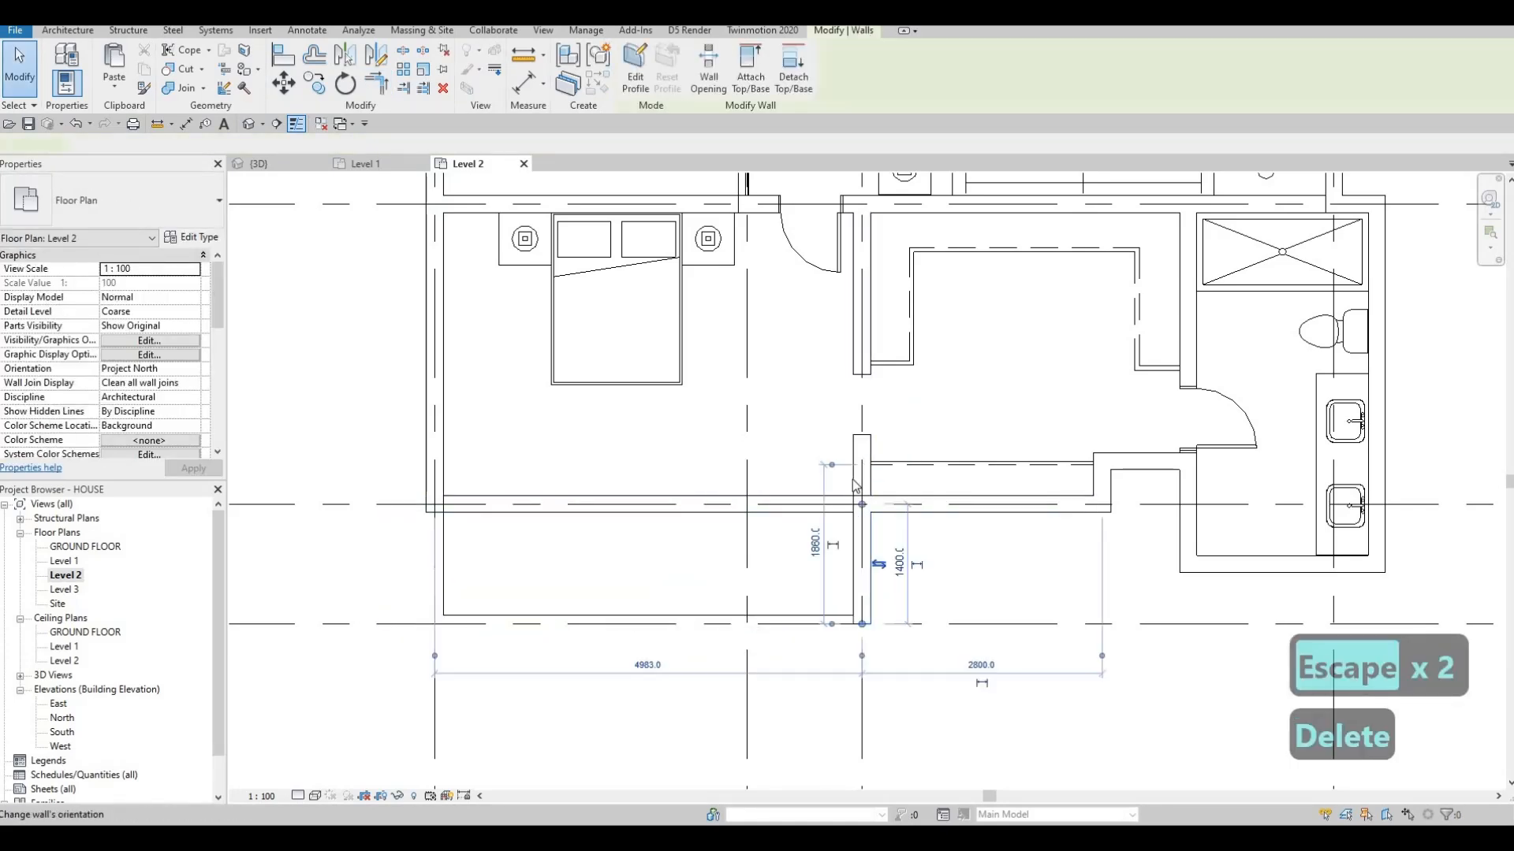
pyautogui.press('Delete')
pyautogui.scroll(-1, 542, 620)
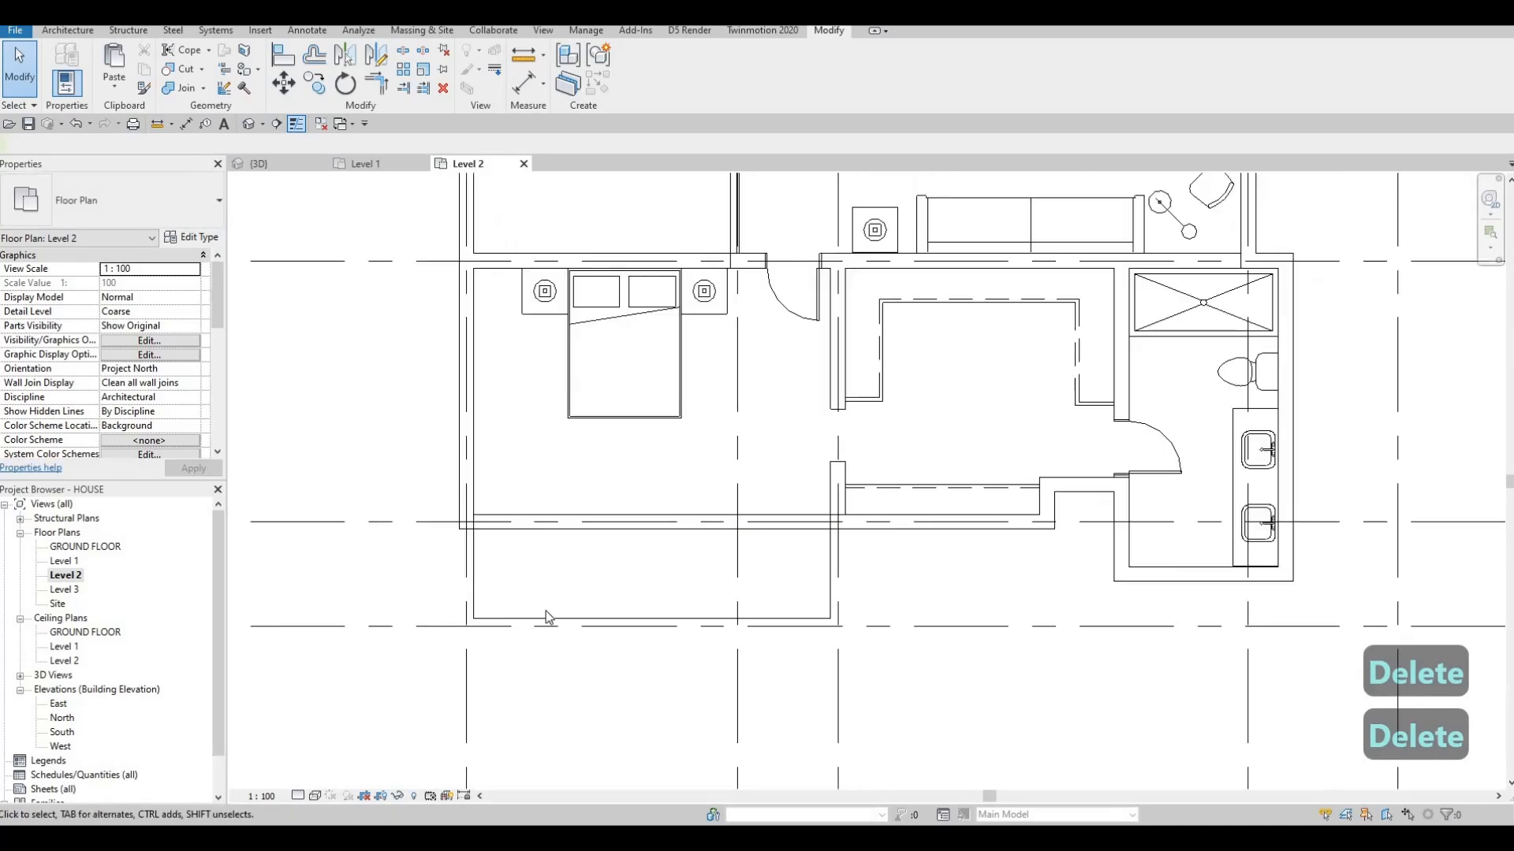
pyautogui.press('Escape')
pyautogui.press('Escape')
# - Draw similar EXTERIOR WALL 1 segments down from the new south wall and about 1400 mm west to the west grid line
pyautogui.click(542, 527)
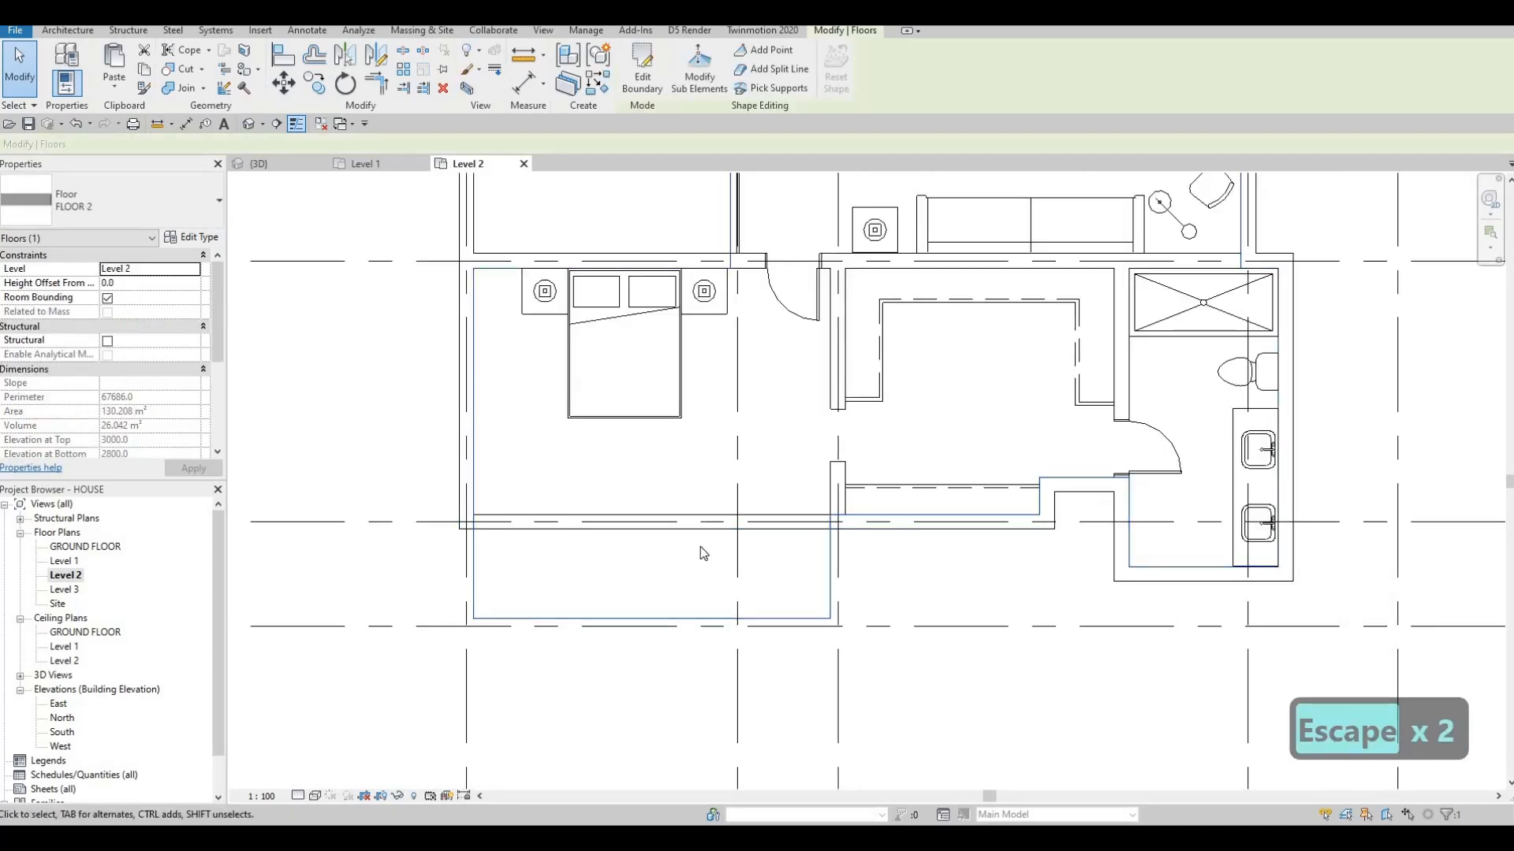
pyautogui.click(499, 533)
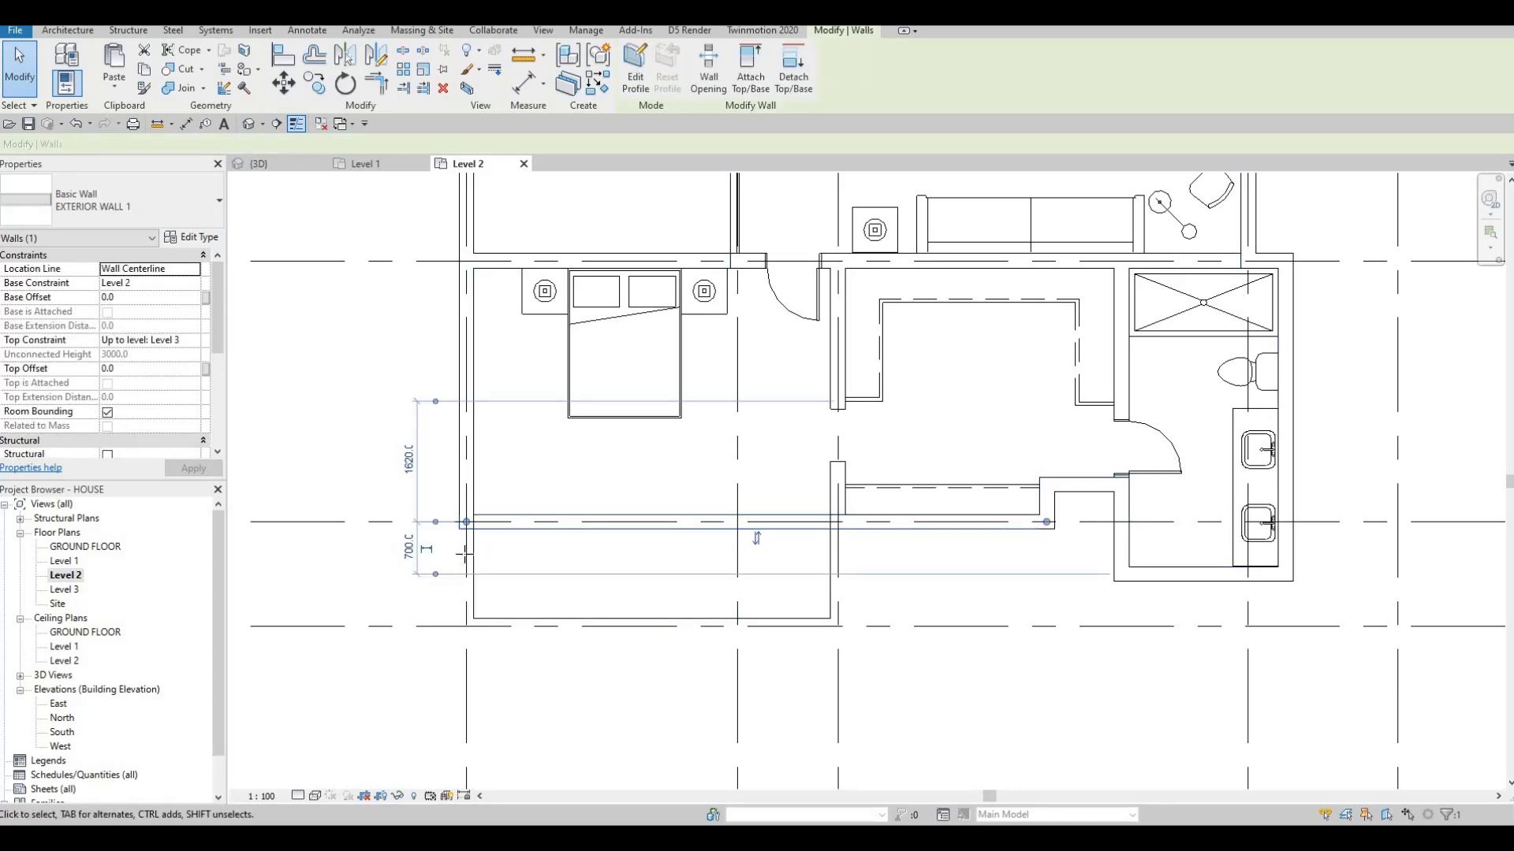
pyautogui.press('c')
pyautogui.press('s')
pyautogui.scroll(2, 463, 555)
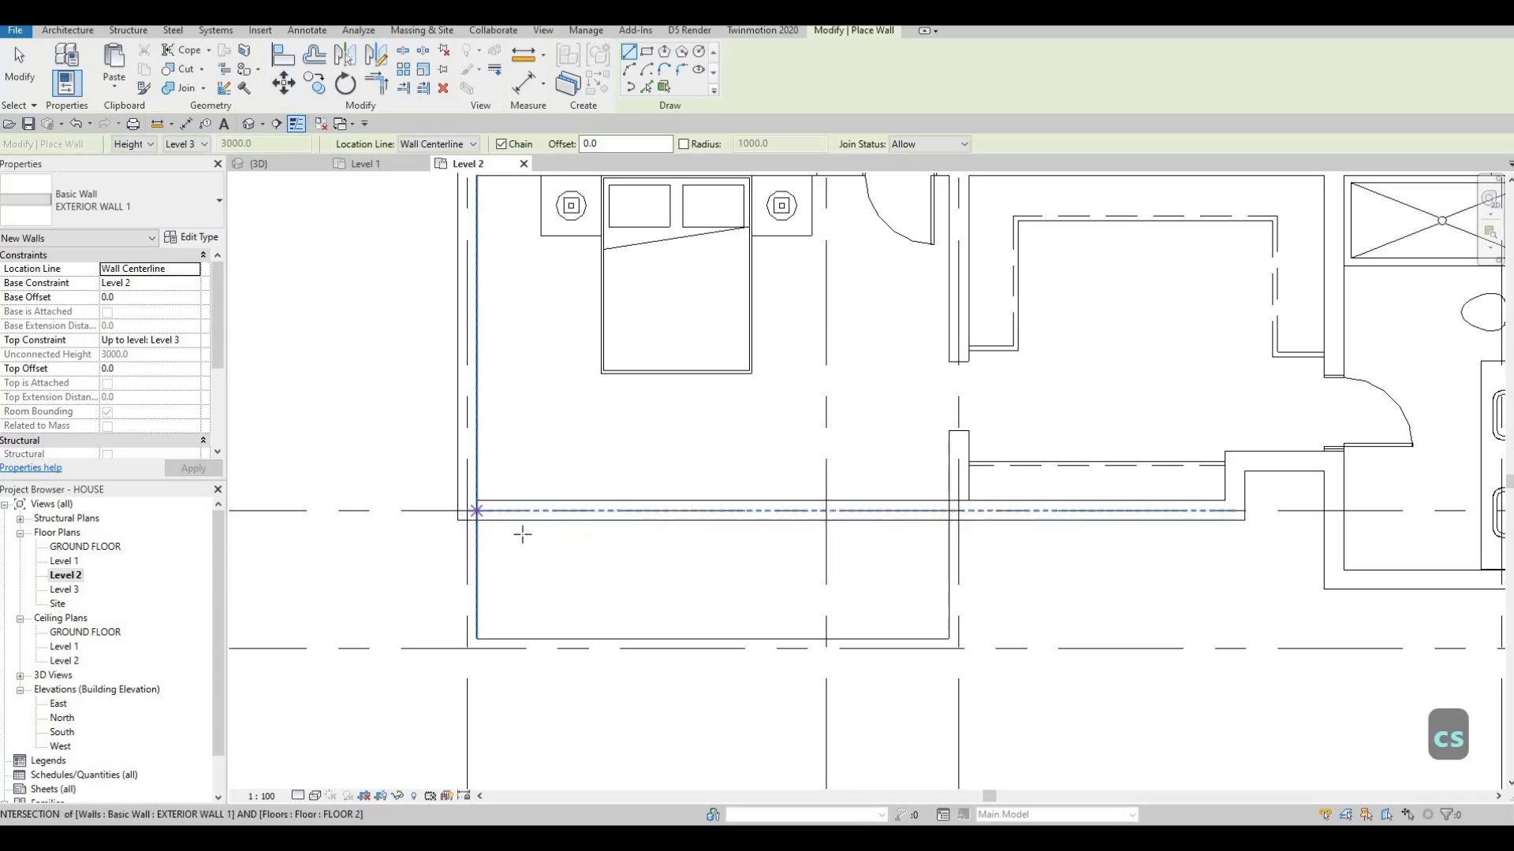
pyautogui.click(604, 576)
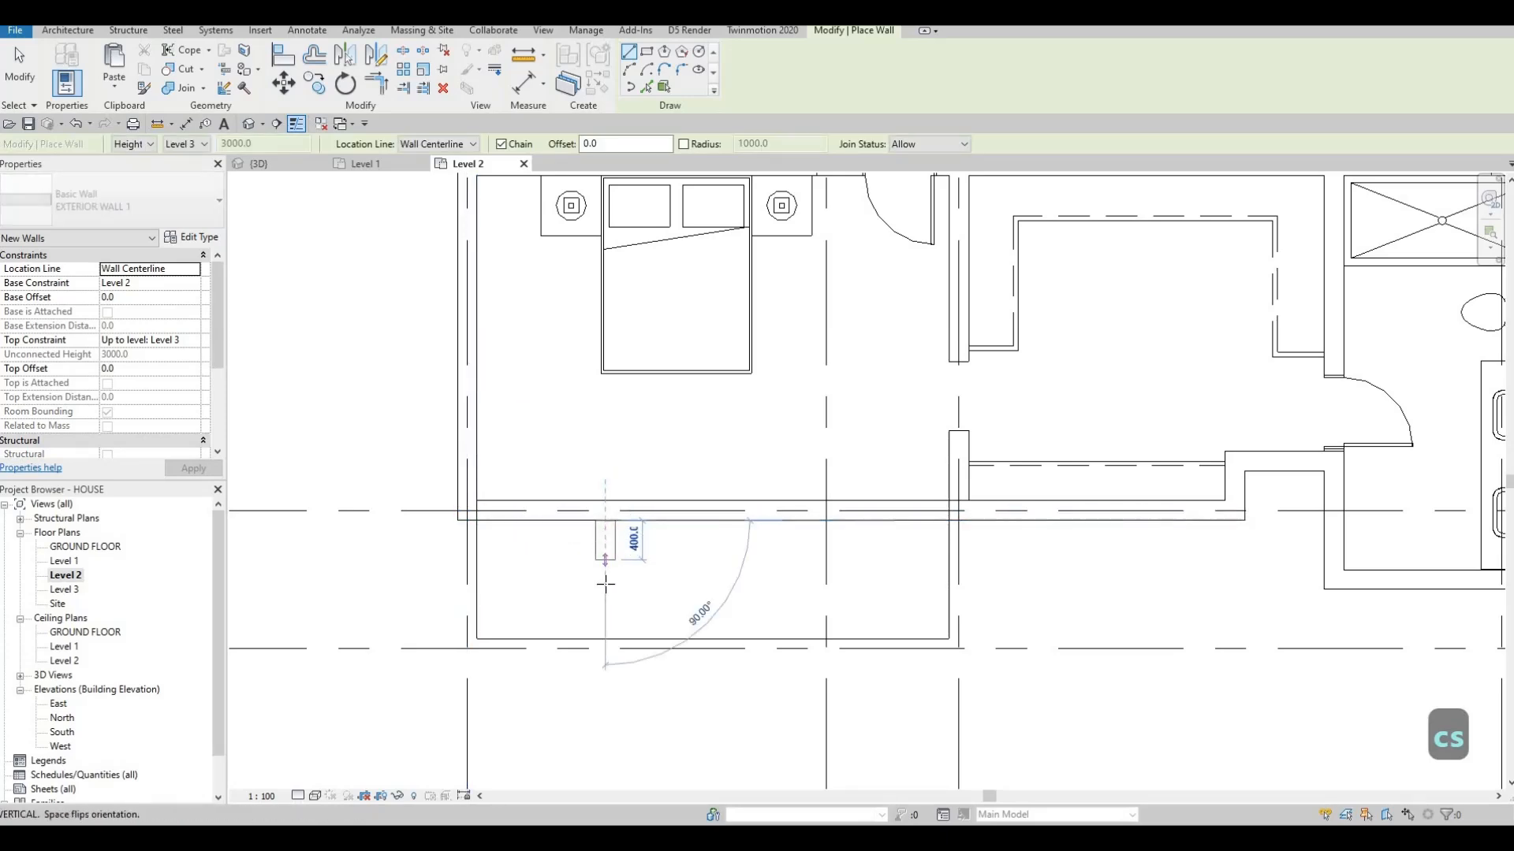
pyautogui.click(470, 585)
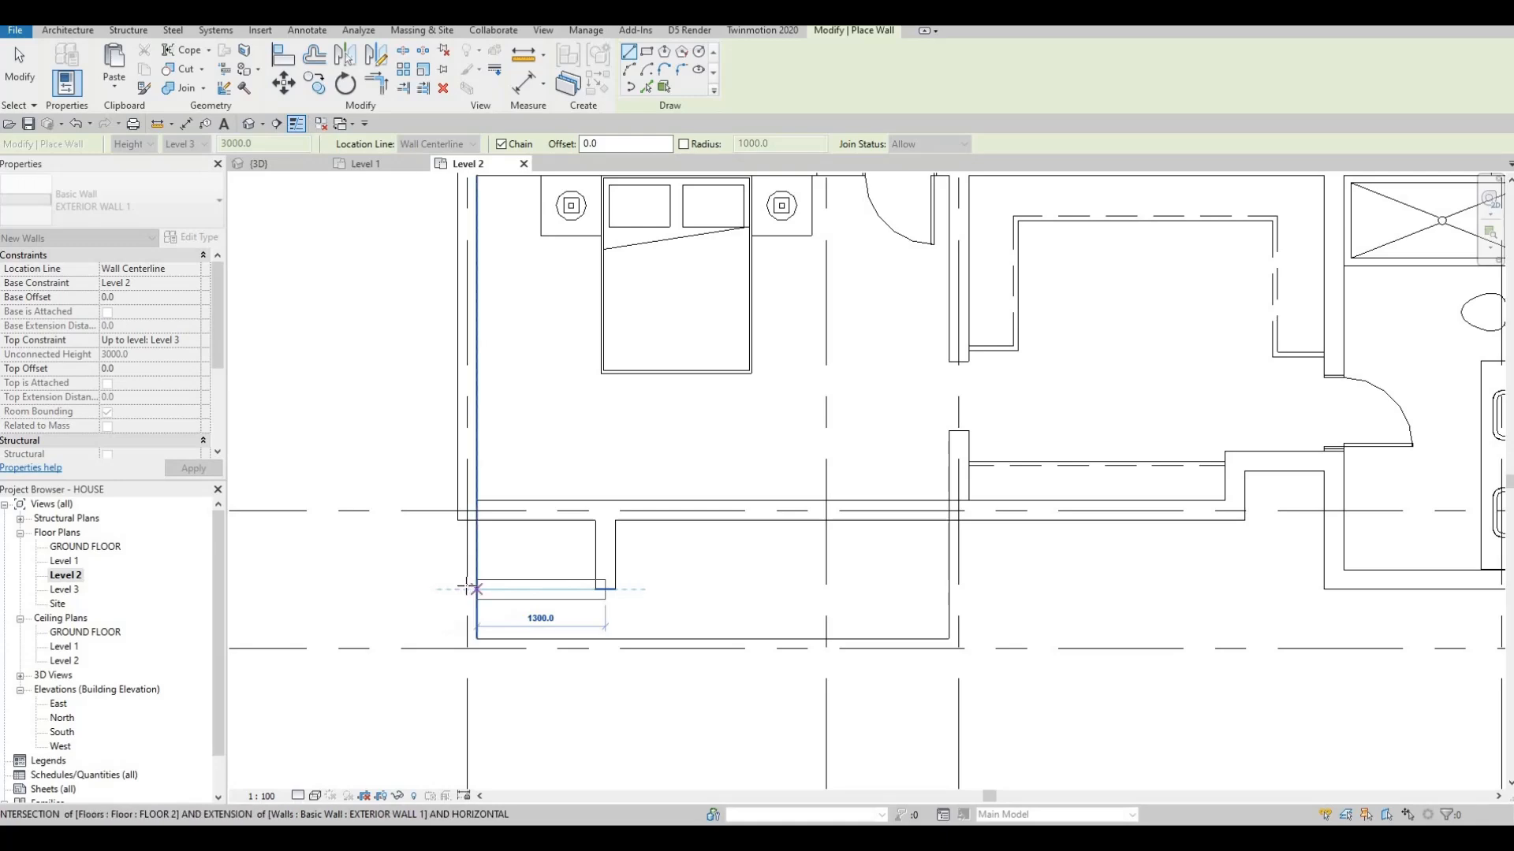
pyautogui.click(465, 589)
pyautogui.press('Escape')
pyautogui.press('Escape')
pyautogui.press('Escape')
pyautogui.press('Escape')
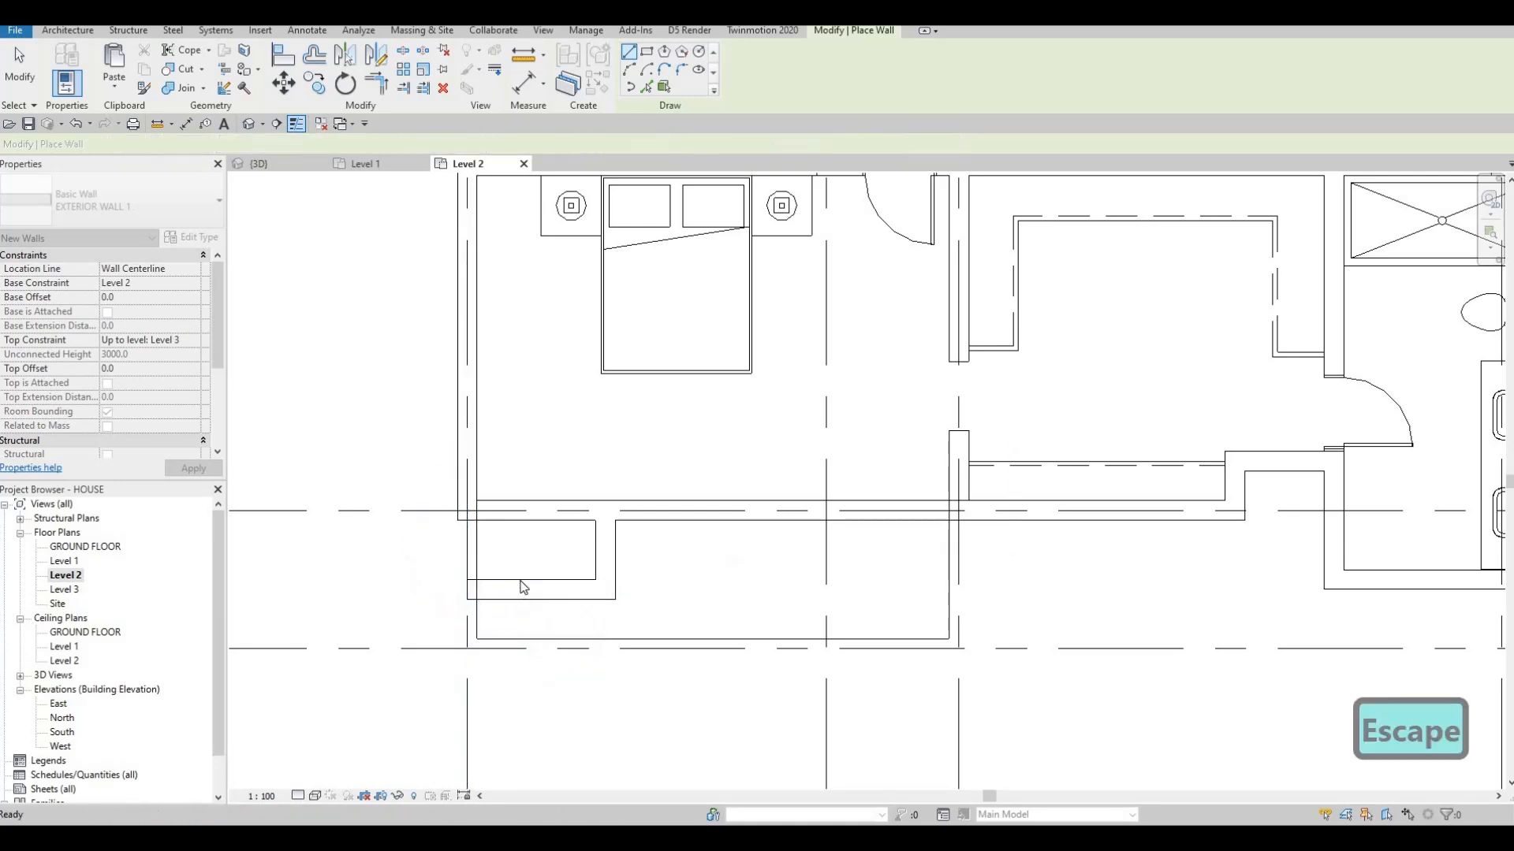
# - Trim the new short south wall and the bedroom's west wall to a closed corner
pyautogui.click(598, 543)
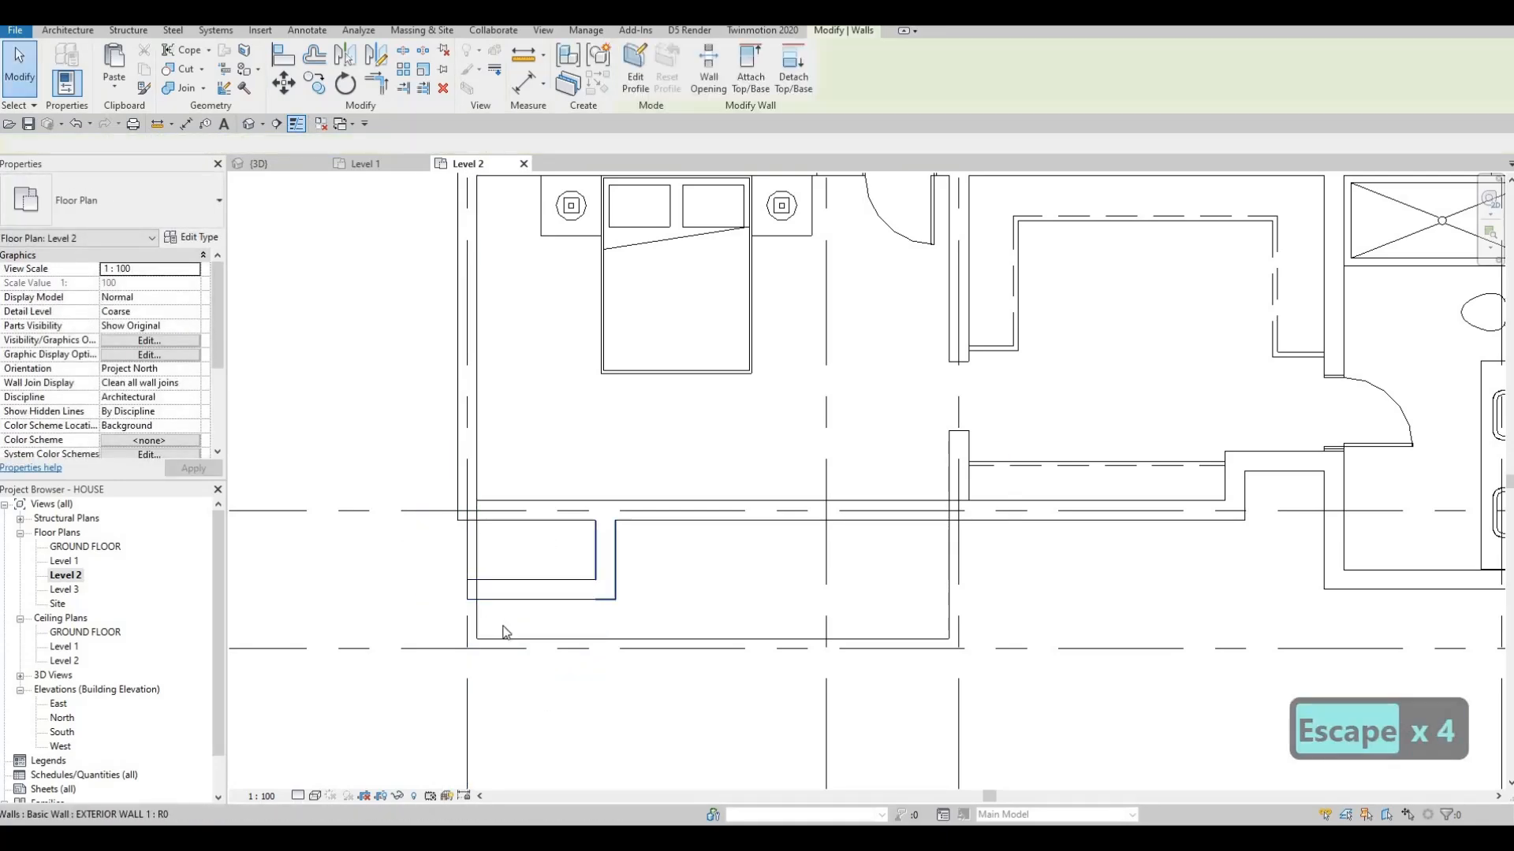
pyautogui.press('Escape')
pyautogui.press('Escape')
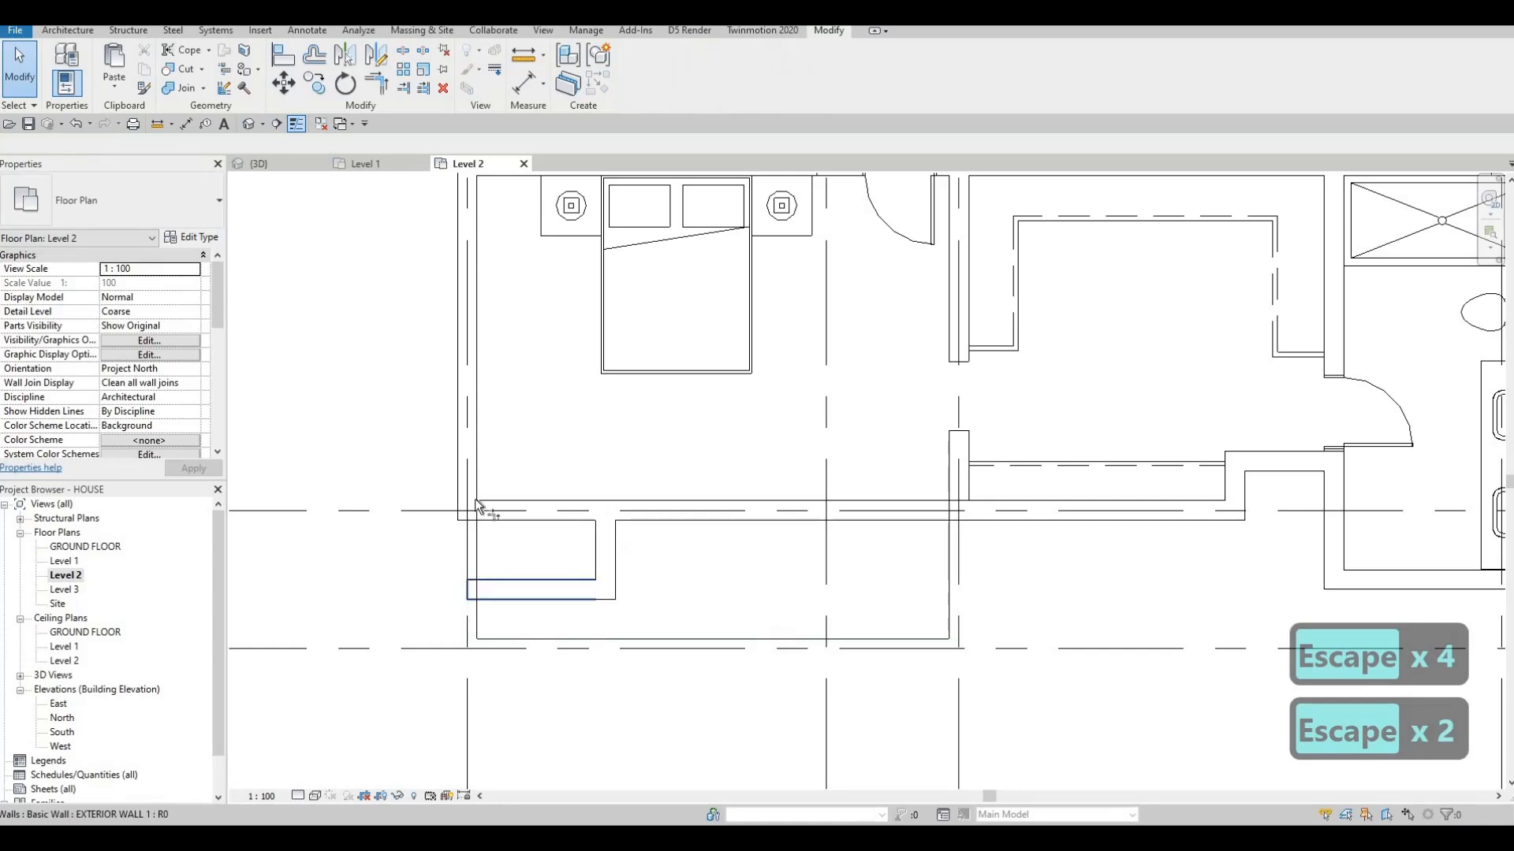
pyautogui.press('t')
pyautogui.press('r')
pyautogui.click(521, 591)
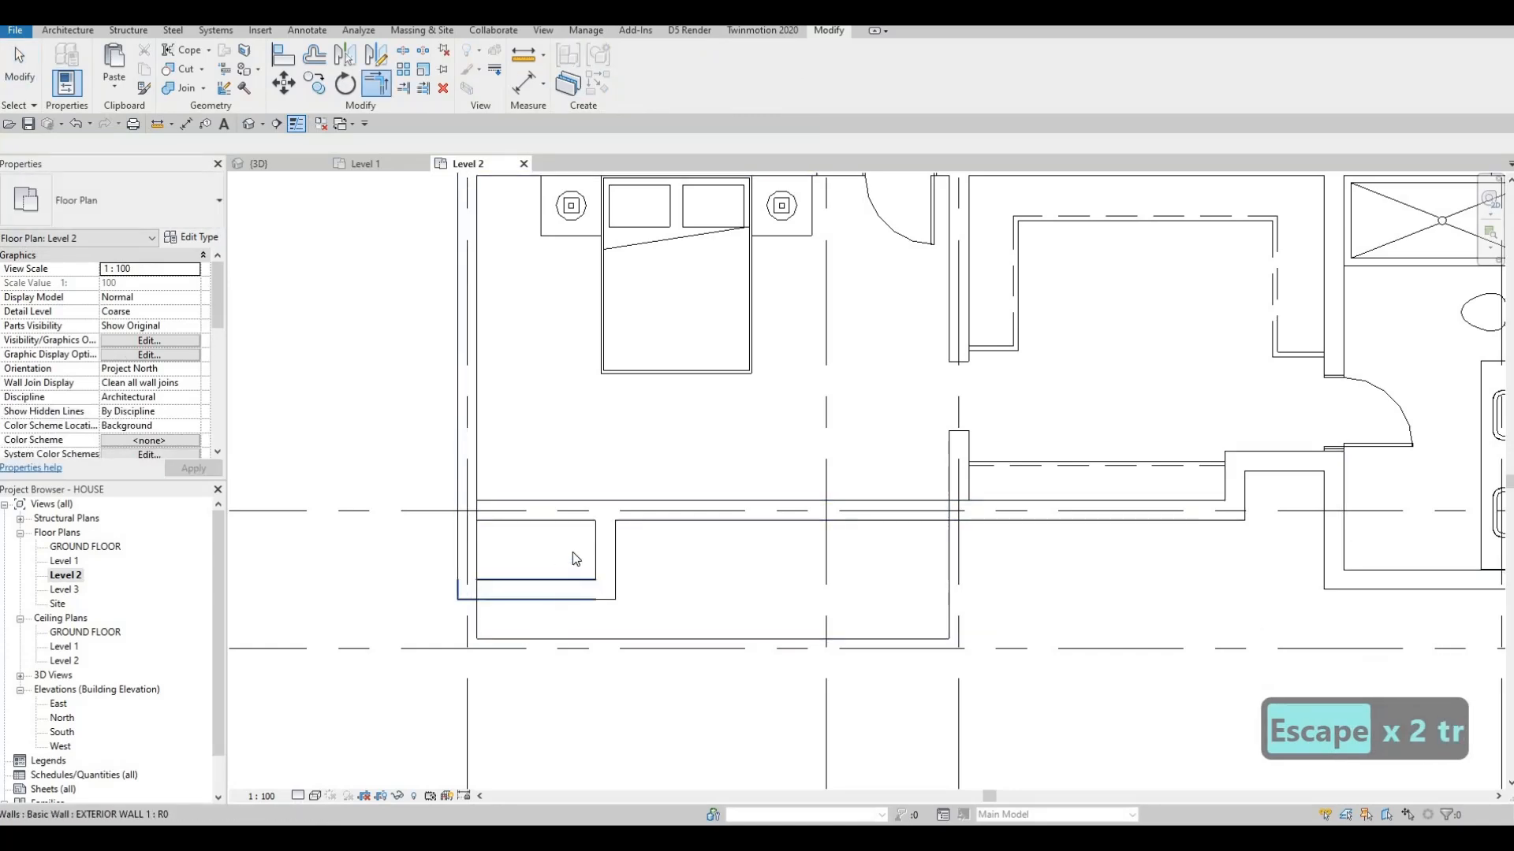
# - Trim the new short vertical wall to a corner with the long south wall, opening the recess to the bedroom
pyautogui.press('Escape')
pyautogui.press('Escape')
pyautogui.press('r')
pyautogui.click(614, 550)
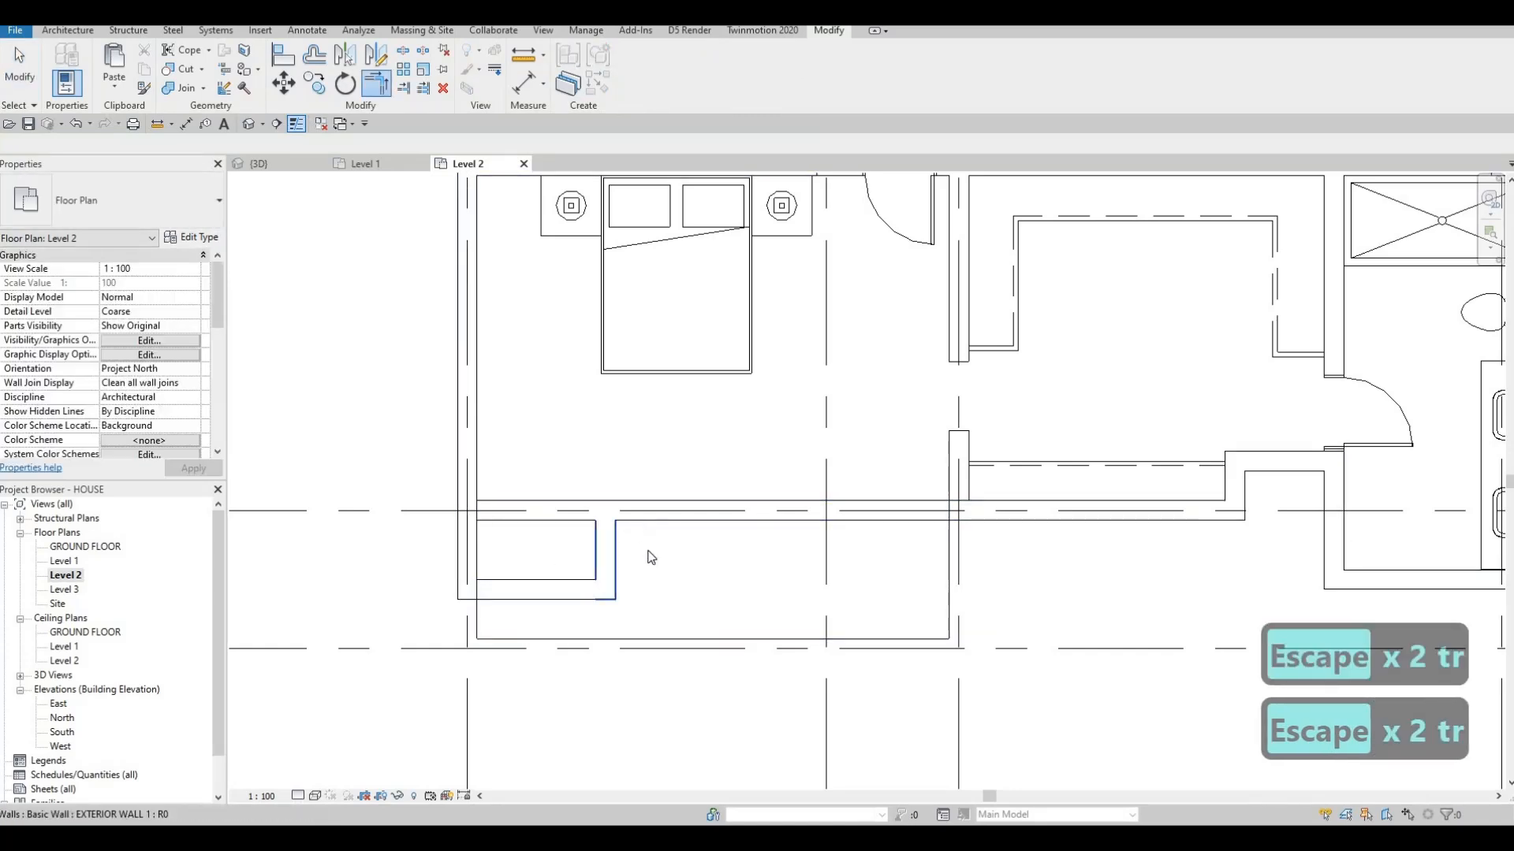
pyautogui.click(650, 519)
pyautogui.press('Escape')
pyautogui.press('Escape')
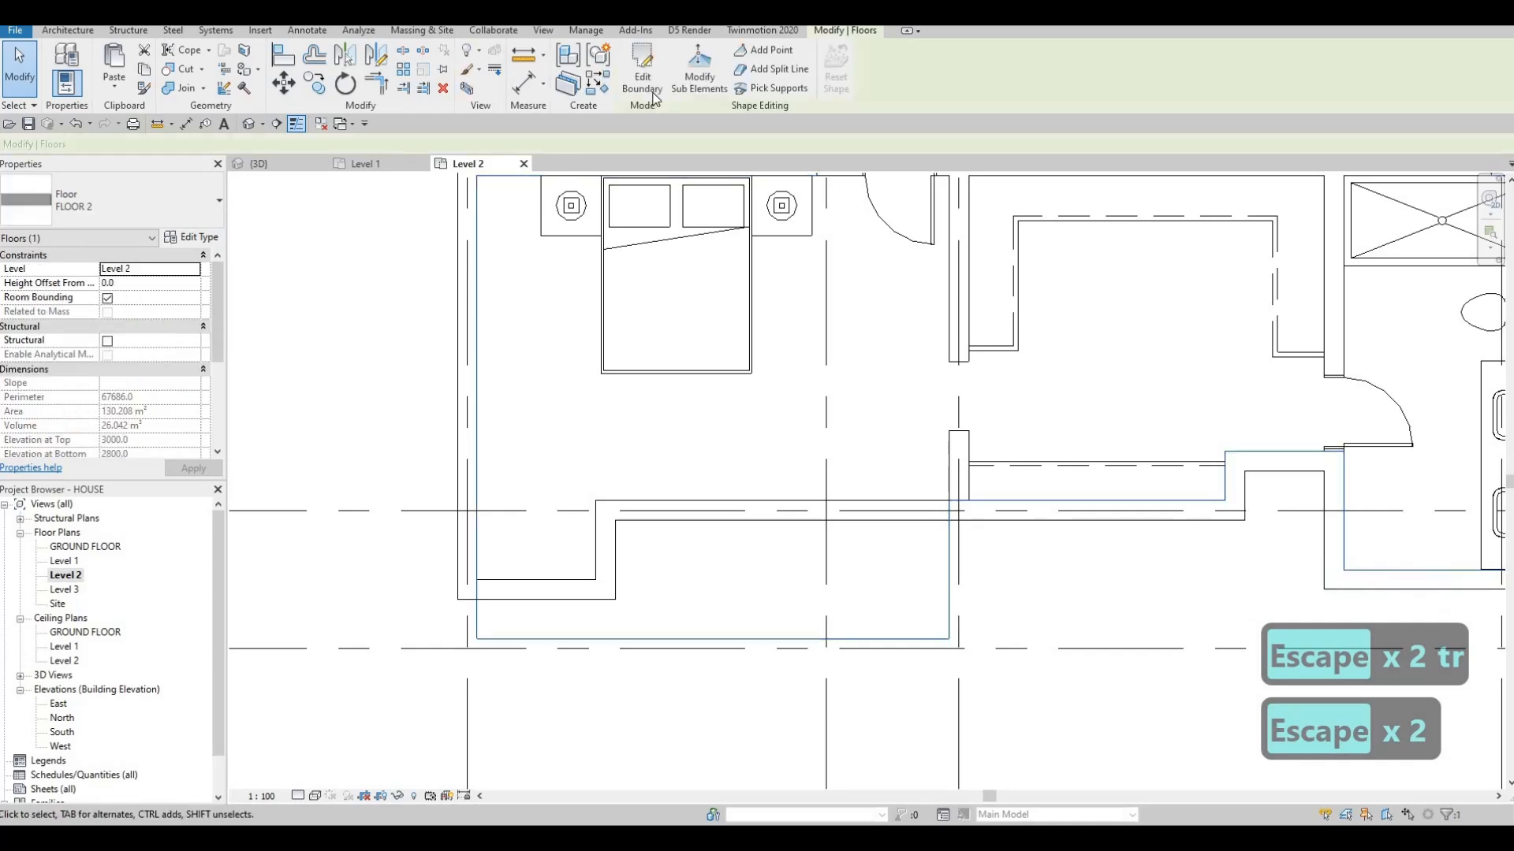
# - Edit the FLOOR 2 boundary, picking new boundary lines along the inner faces of the recess's east and south walls
pyautogui.click(652, 91)
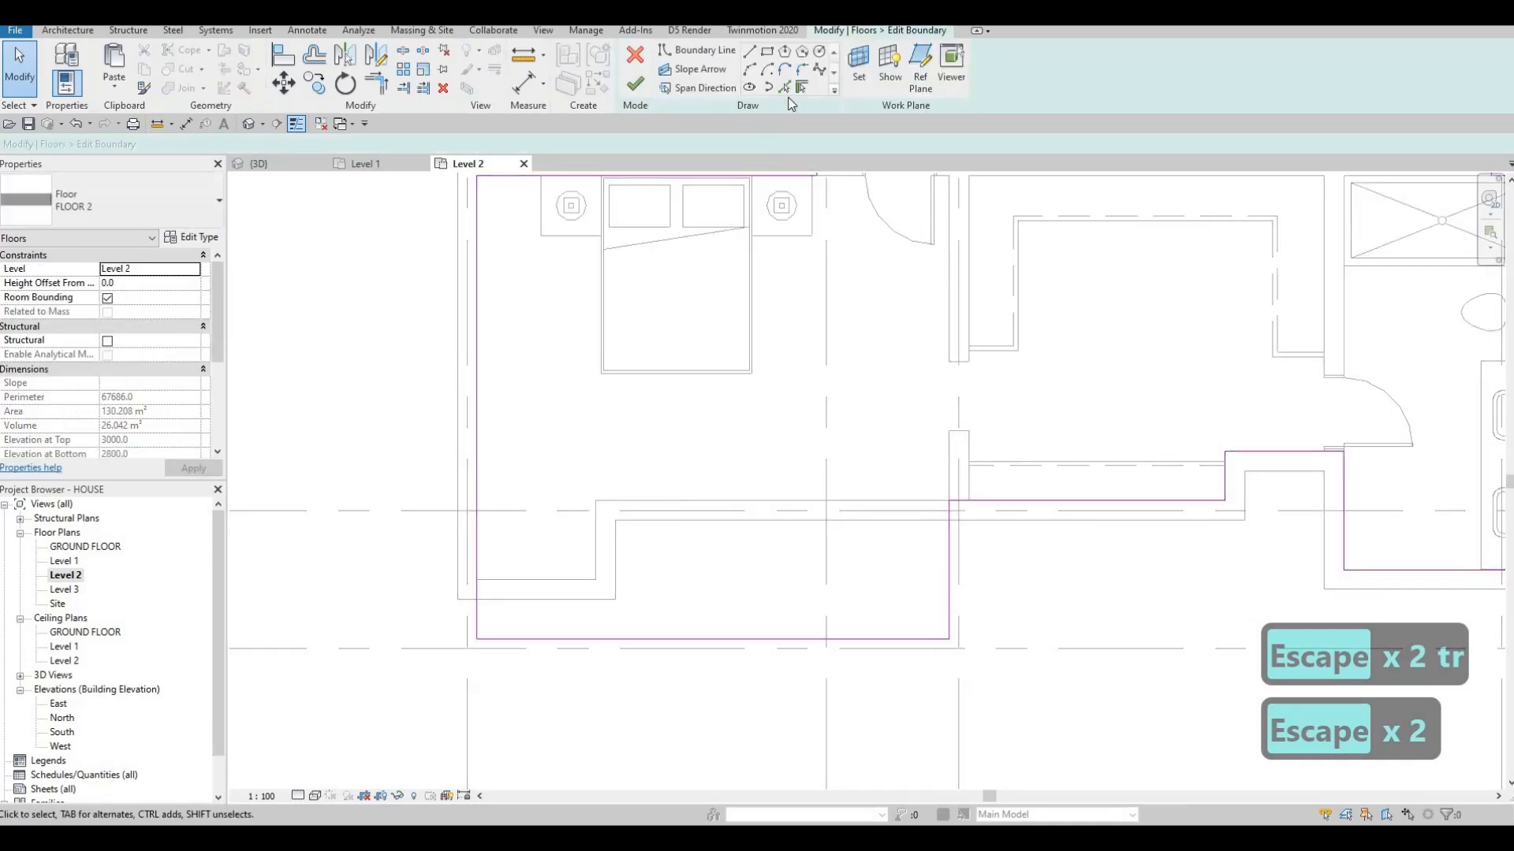
pyautogui.click(785, 87)
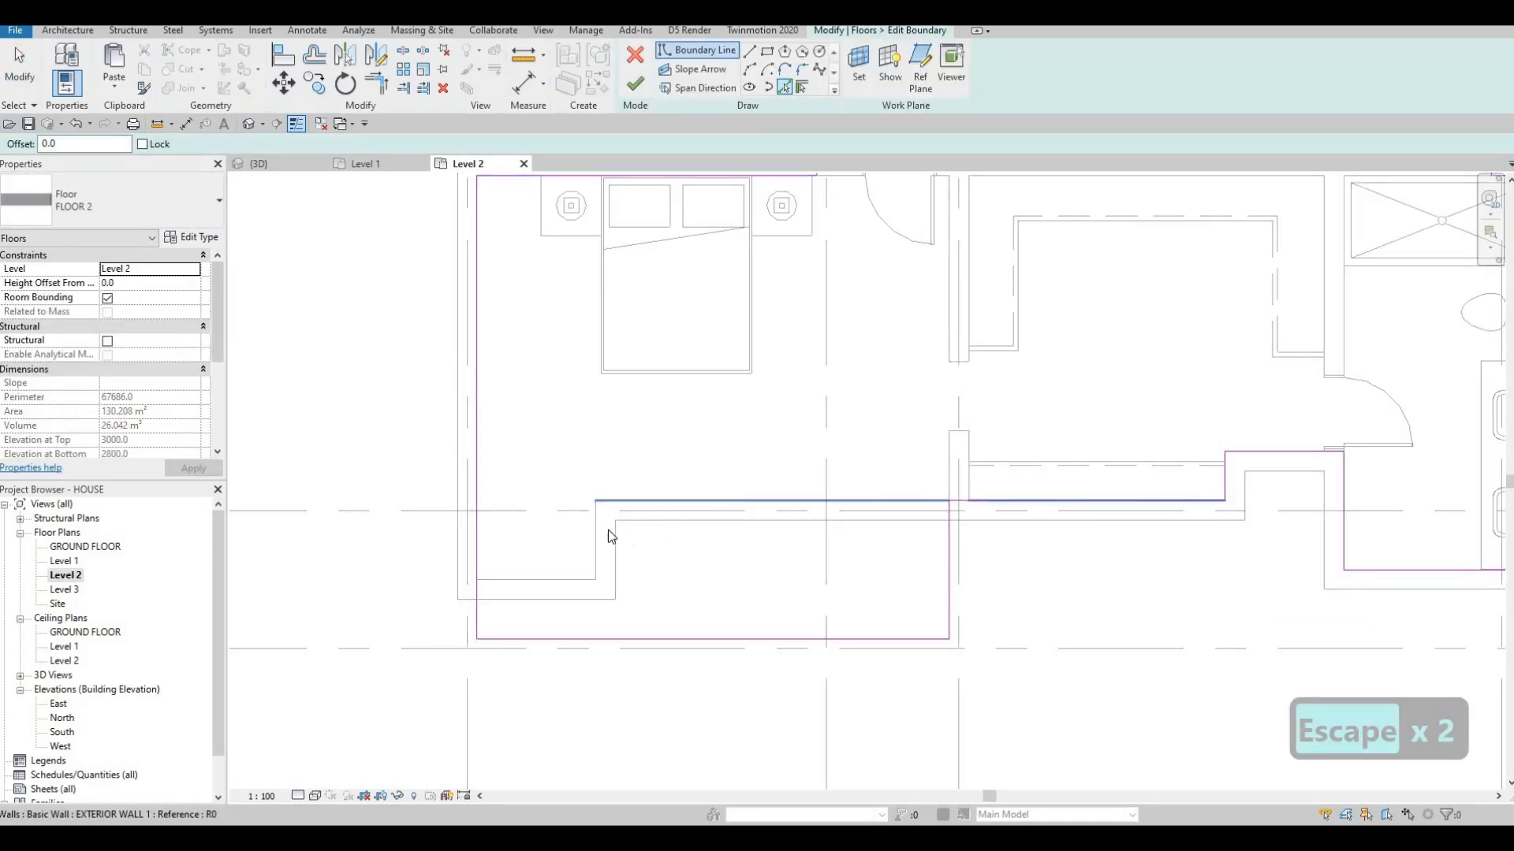
pyautogui.press('Escape')
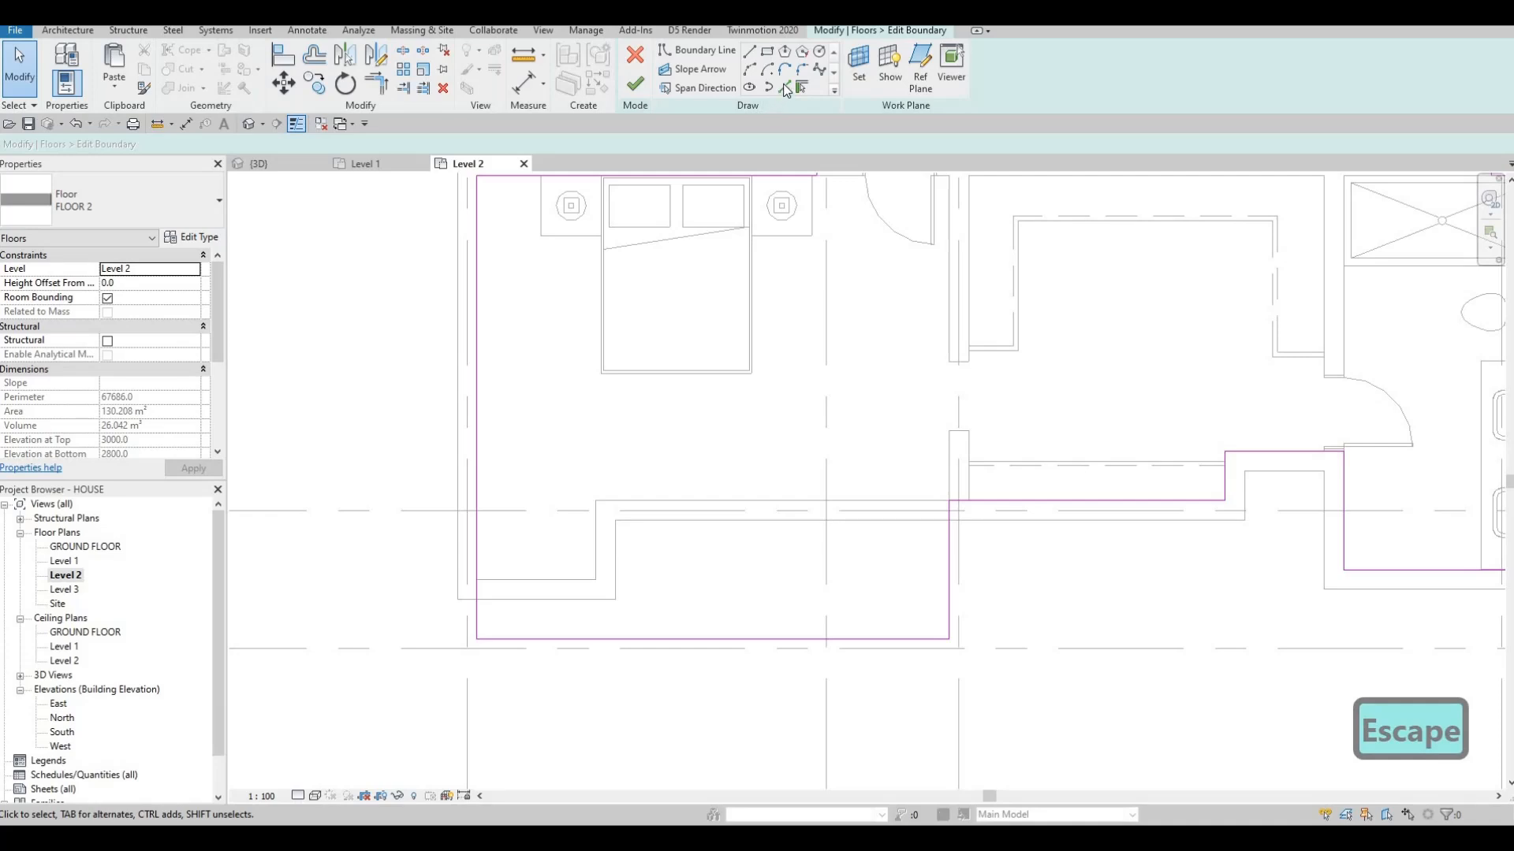
pyautogui.click(597, 536)
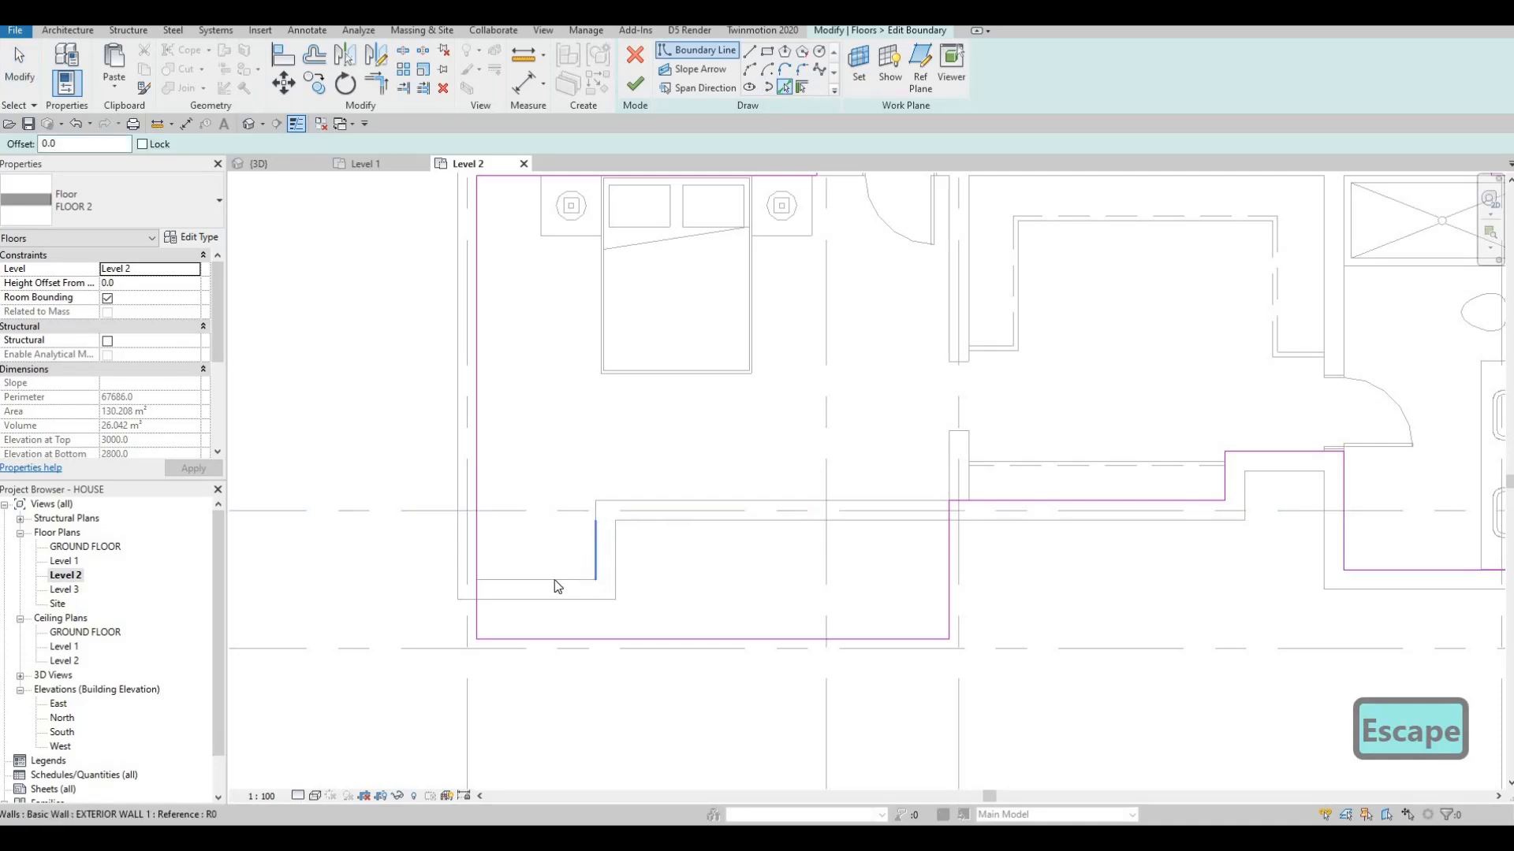
pyautogui.press('Escape')
pyautogui.press('Escape')
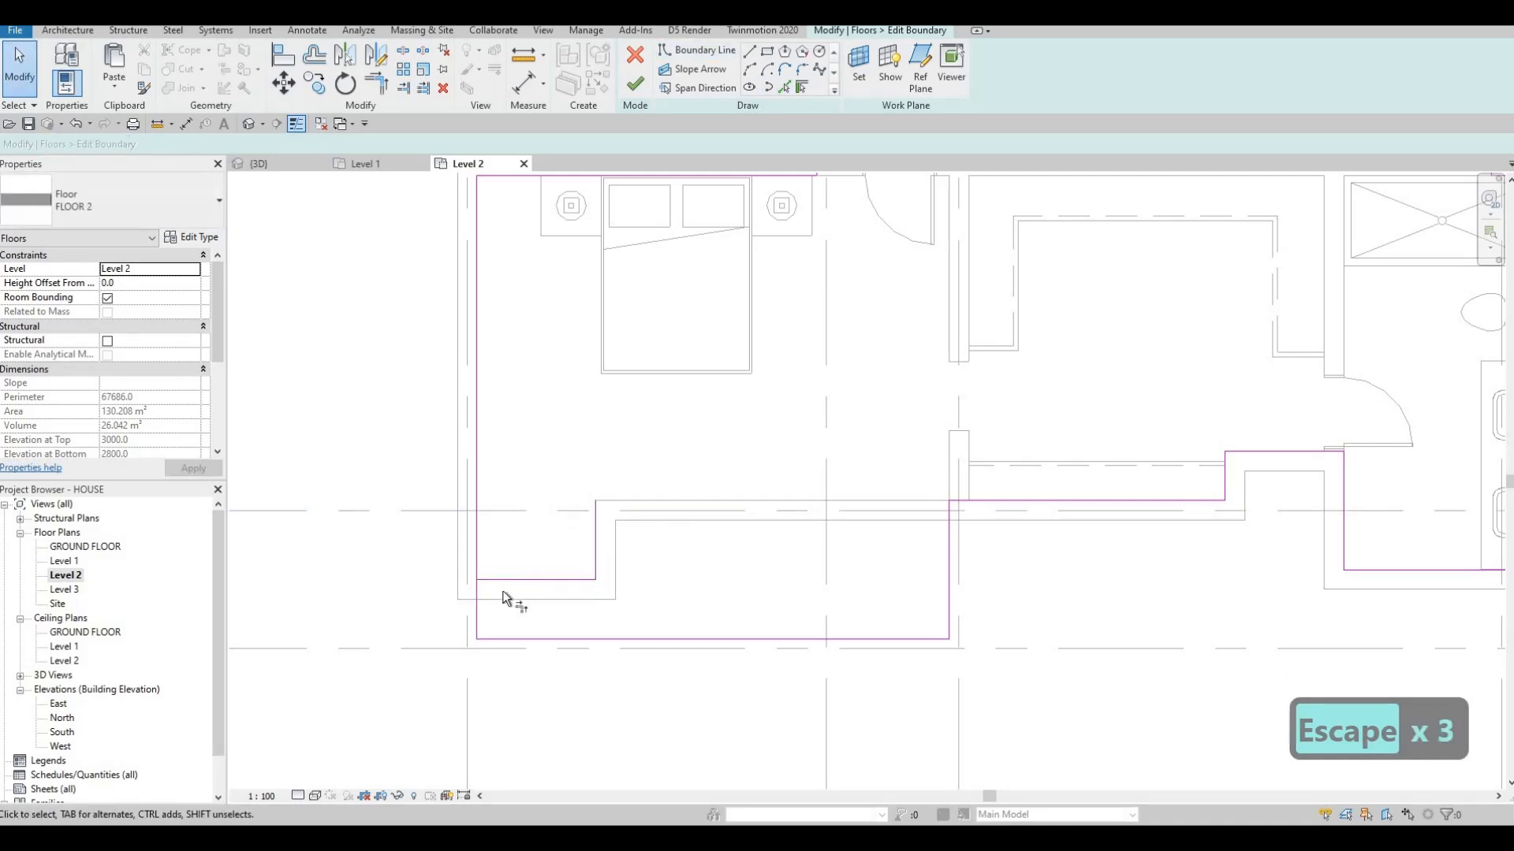
# - Trim the floor boundary lines to corners so they follow the recess and the long south wall
pyautogui.press('t')
pyautogui.press('r')
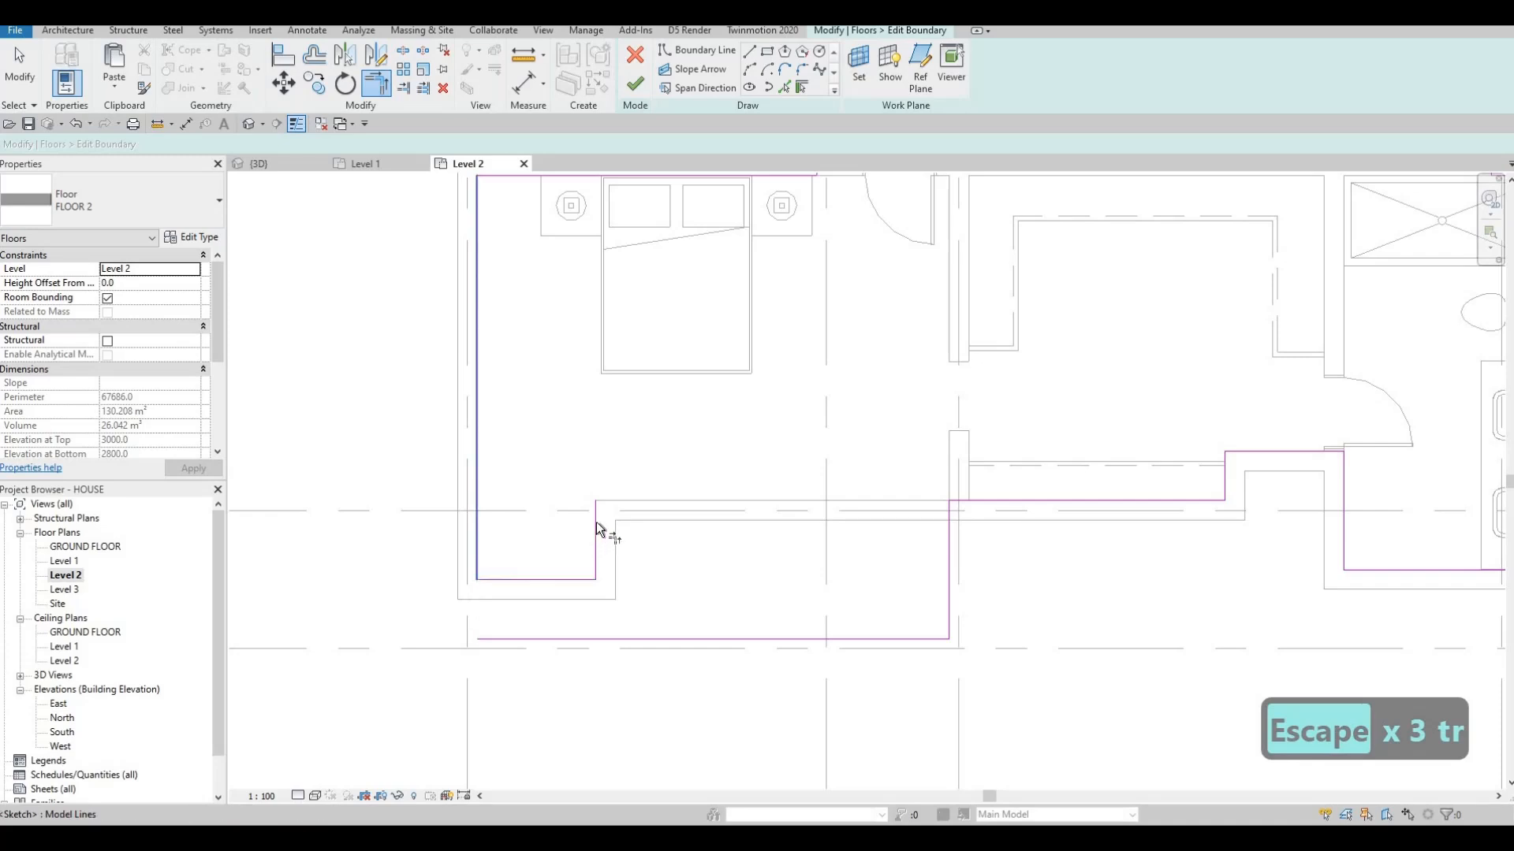
pyautogui.click(951, 555)
pyautogui.press('Escape')
pyautogui.press('Escape')
# - Delete the two leftover boundary lines outside the walls and finish the floor edit, attaching the walls to the floor's bottom
pyautogui.press('Tab')
pyautogui.click(950, 556)
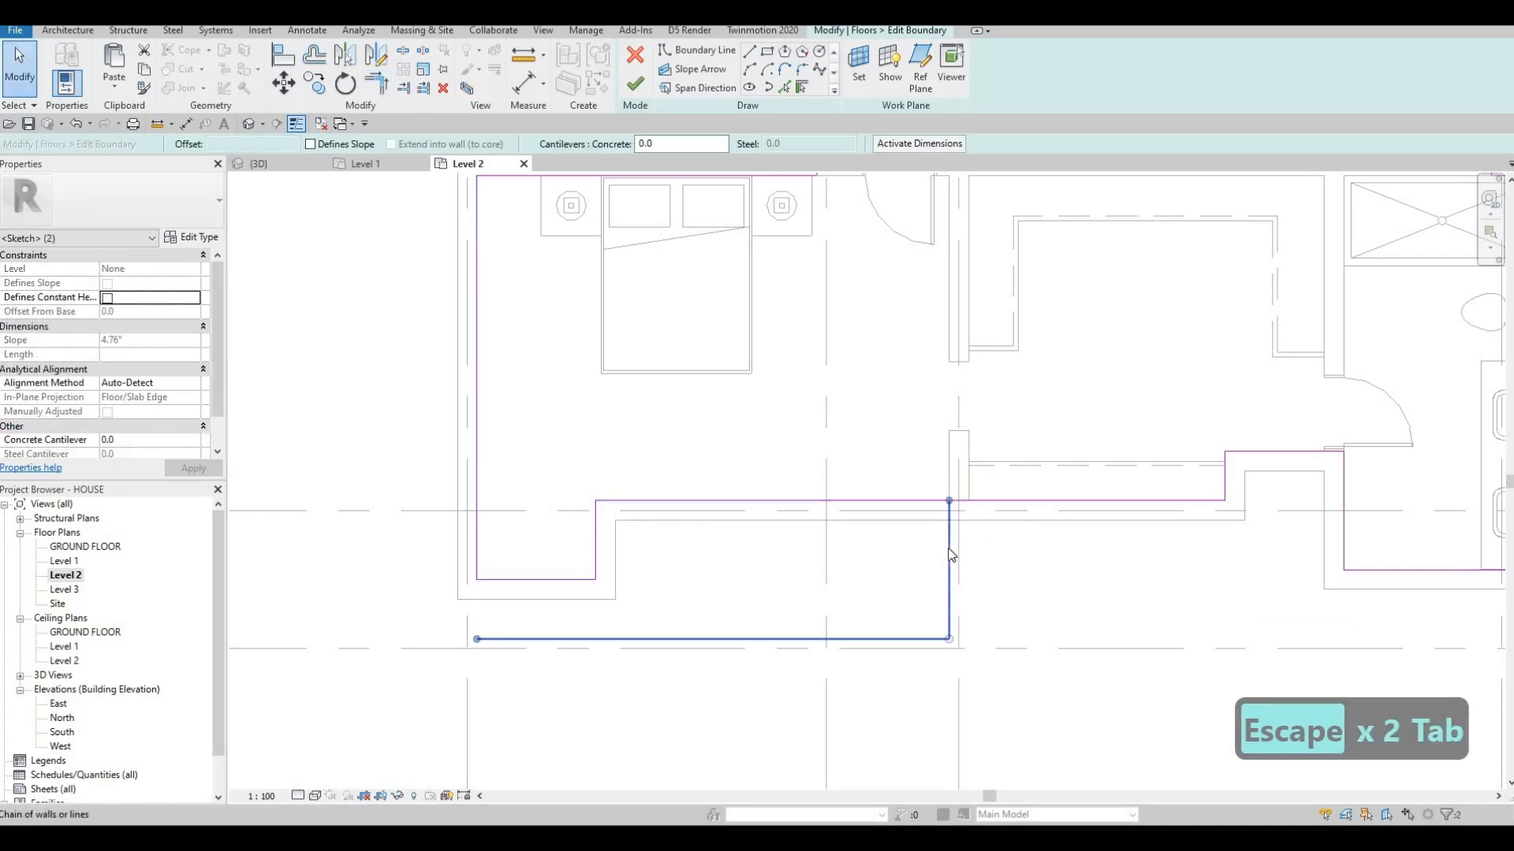
pyautogui.press('Delete')
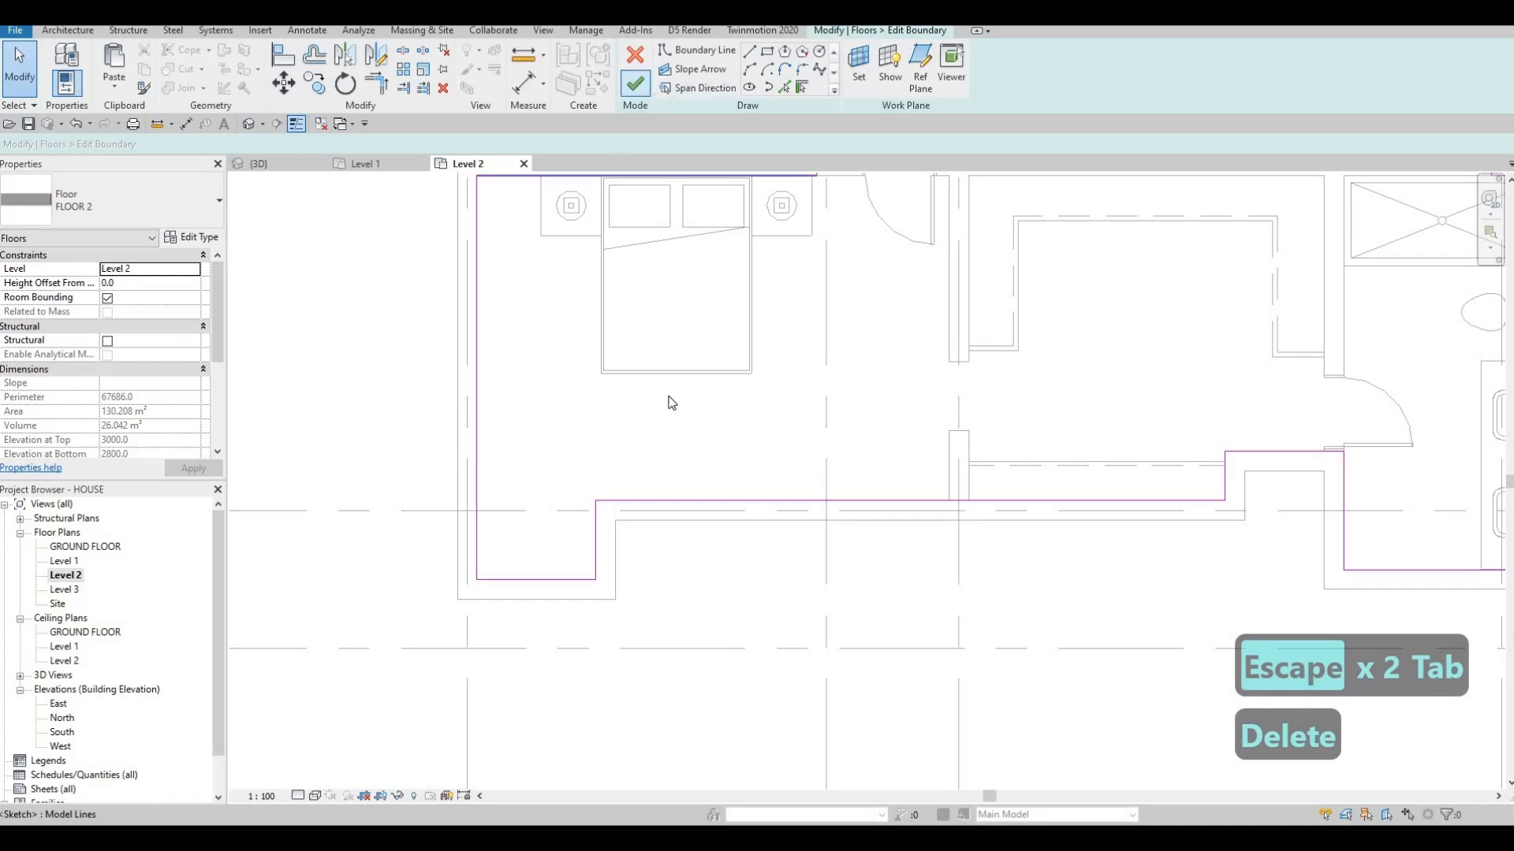
pyautogui.click(635, 83)
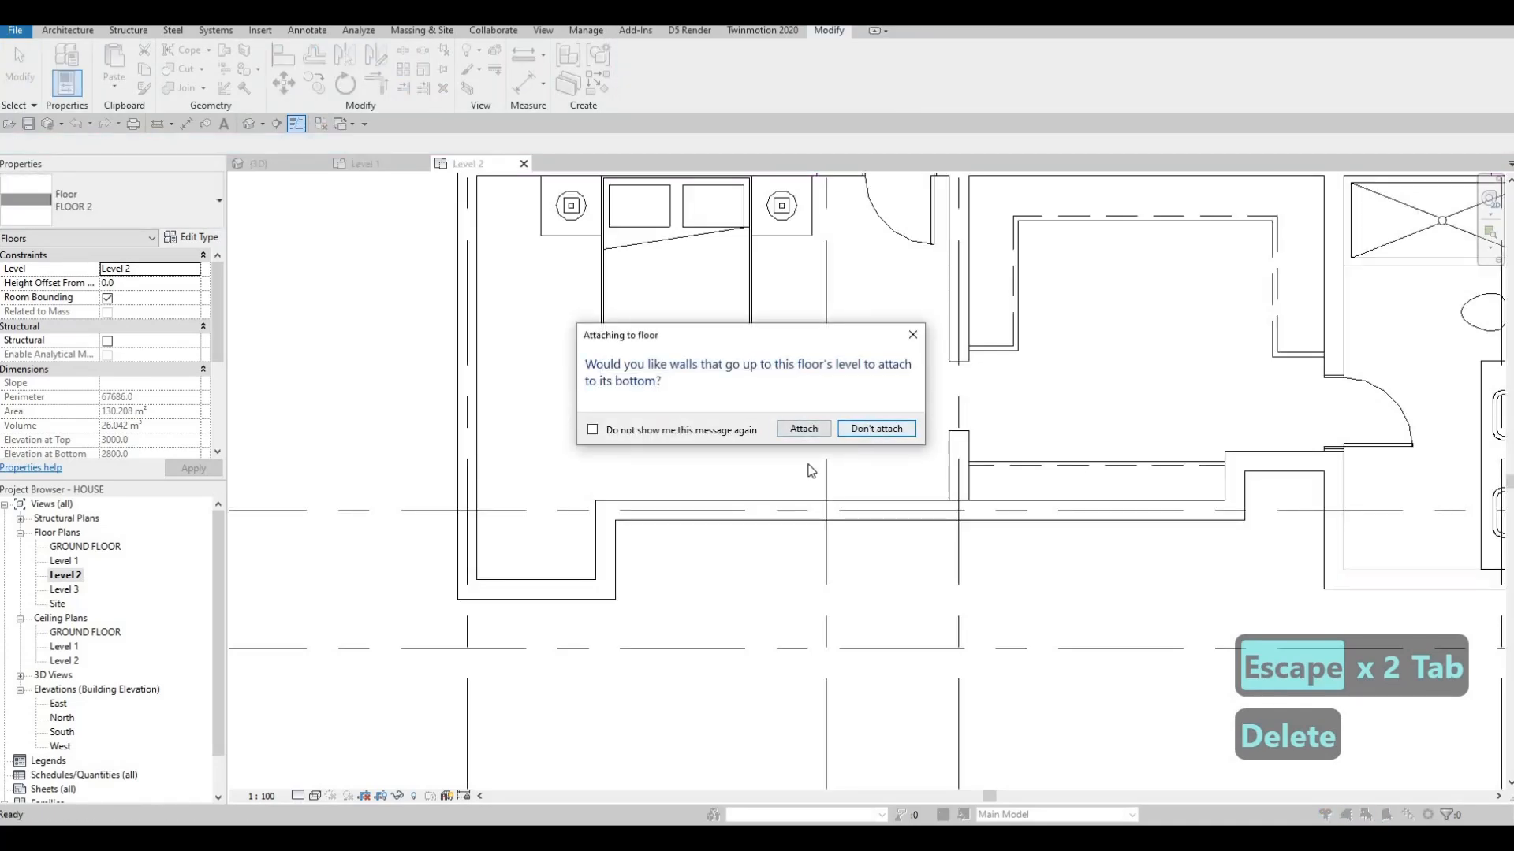
pyautogui.click(803, 428)
pyautogui.scroll(-4, 595, 532)
pyautogui.press('Escape')
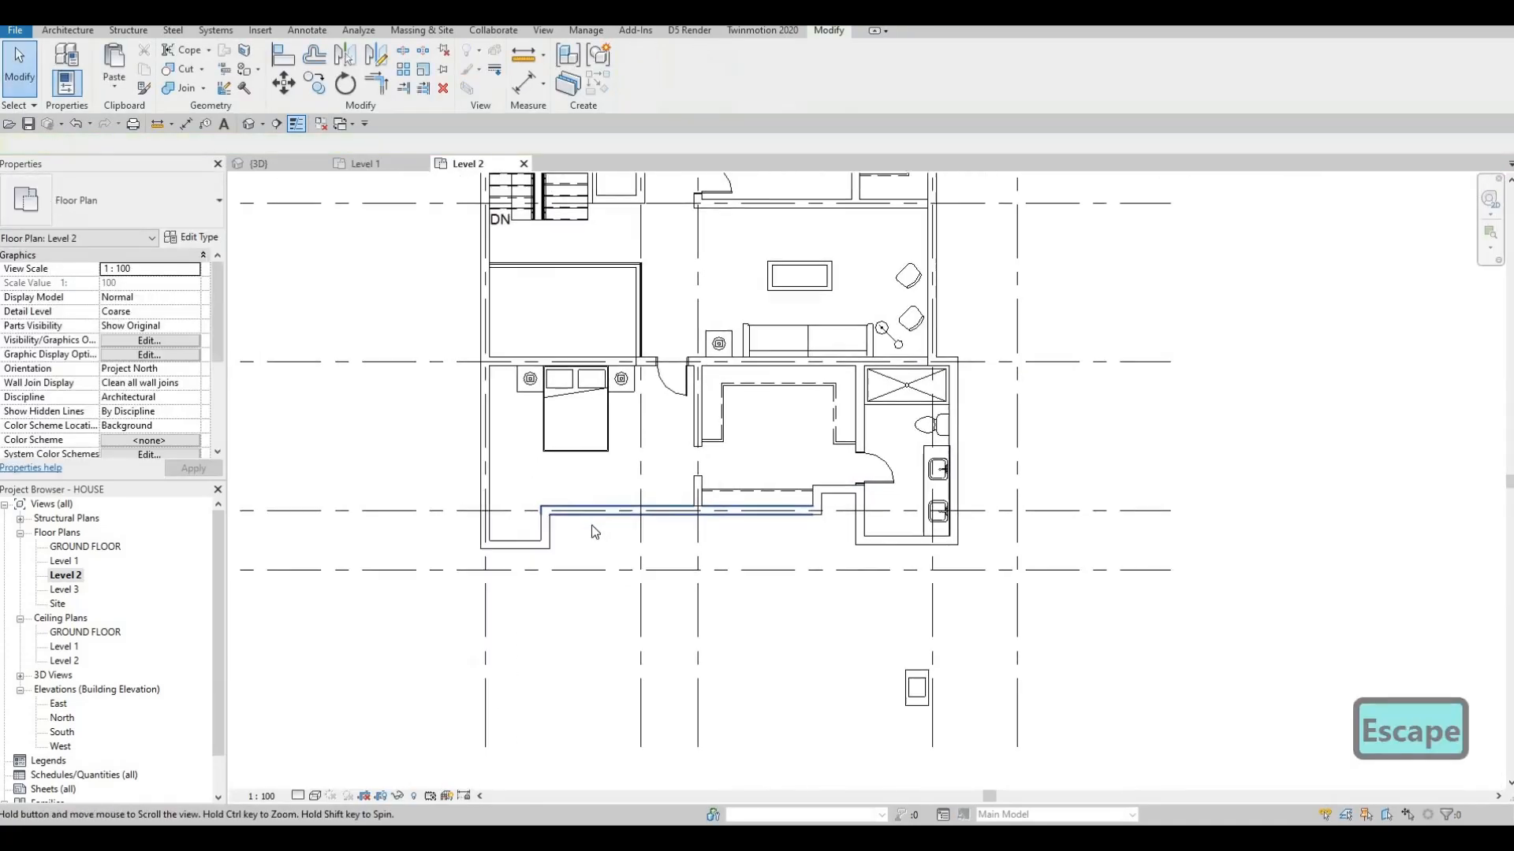
pyautogui.scroll(3, 594, 532)
pyautogui.moveTo(571, 556); pyautogui.dragTo(709, 530, button='middle')
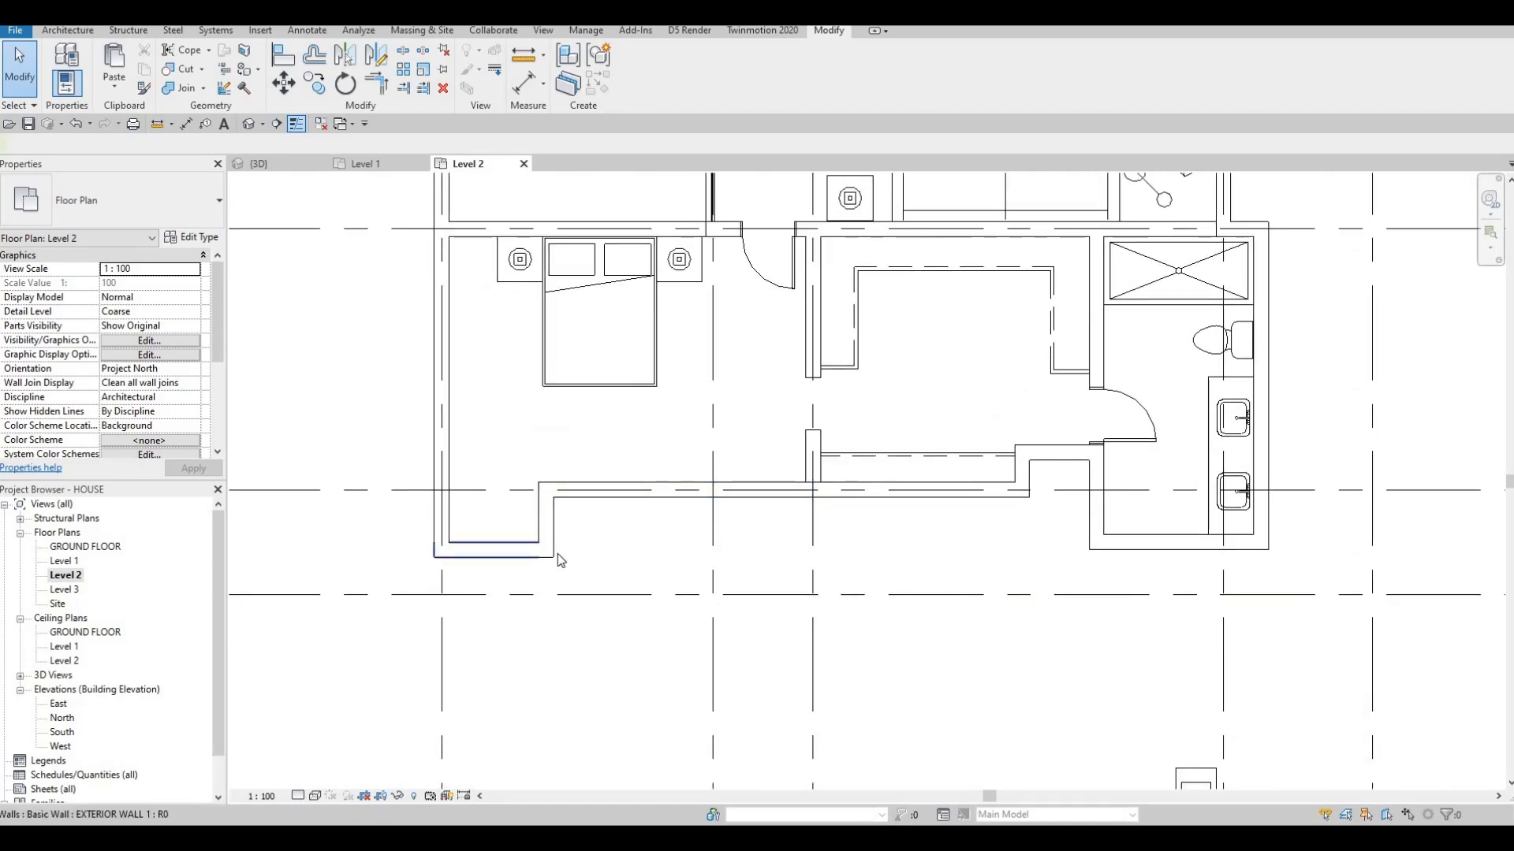
pyautogui.scroll(-1, 743, 521)
pyautogui.moveTo(742, 521); pyautogui.dragTo(750, 474, button='middle')
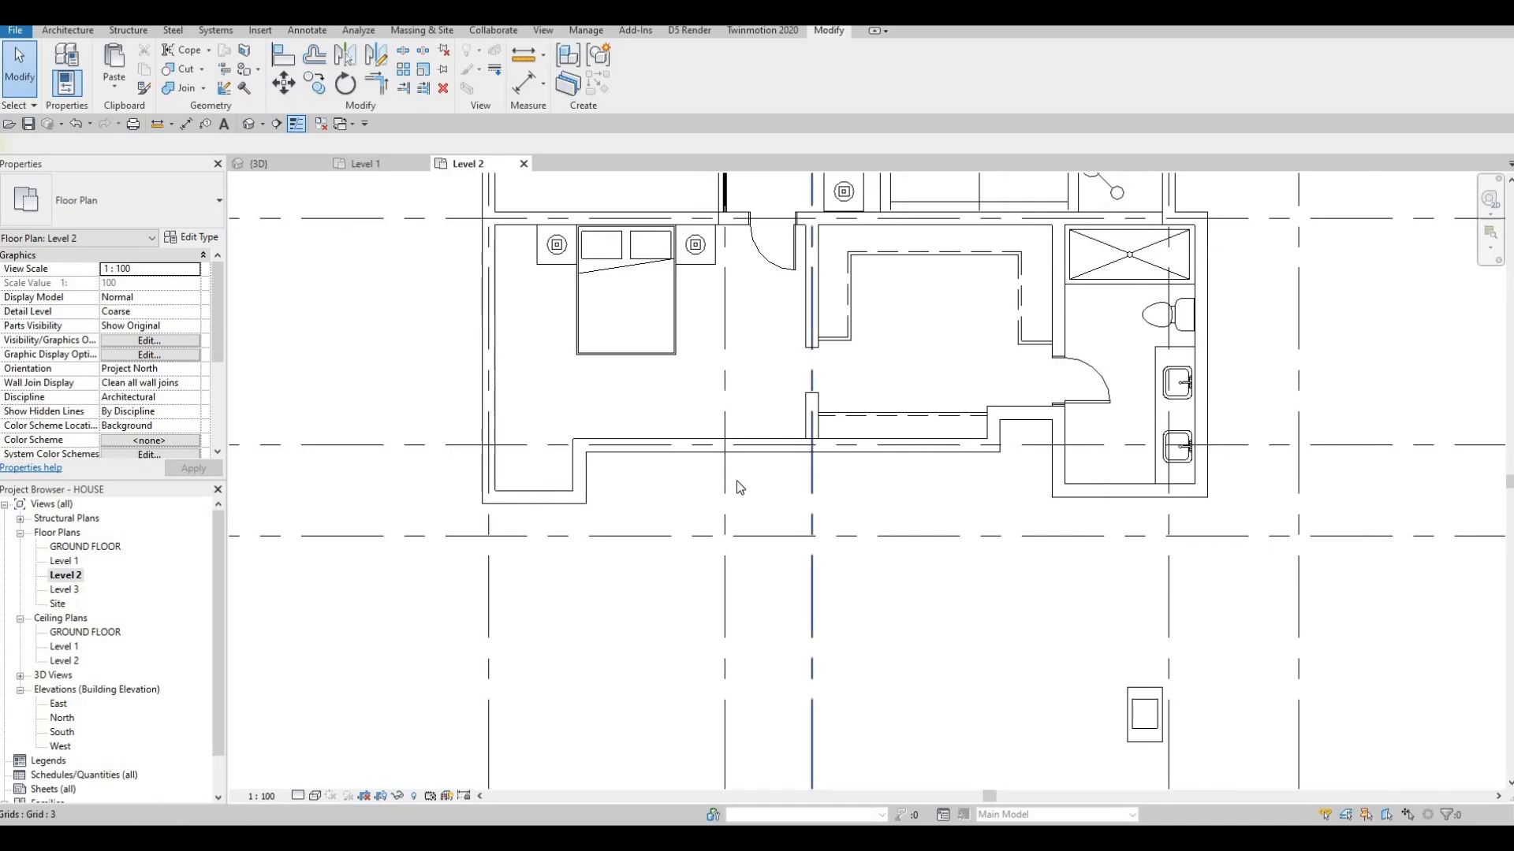
pyautogui.scroll(3, 527, 505)
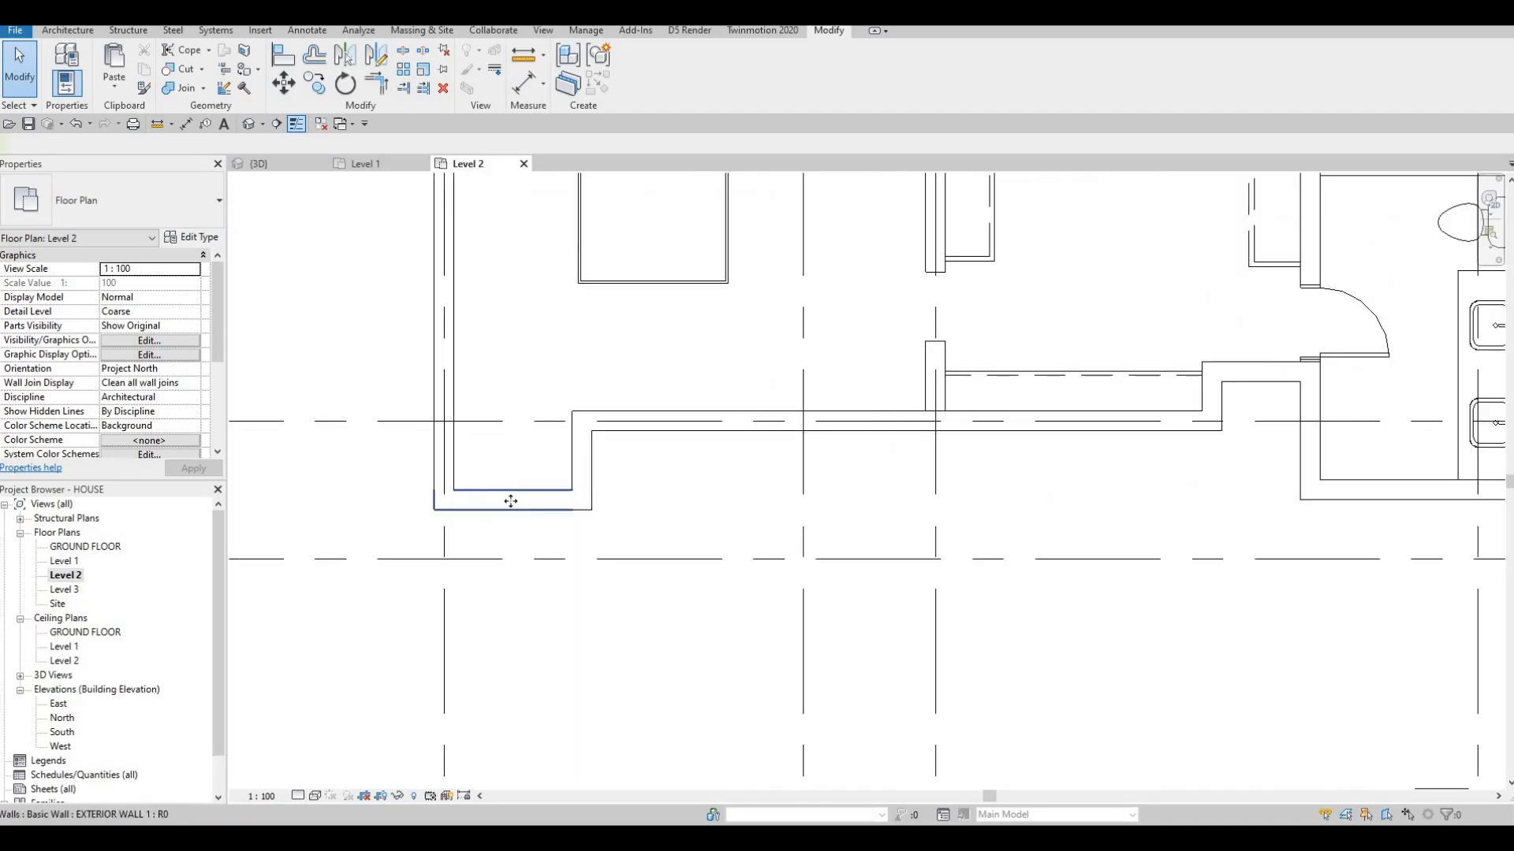
pyautogui.click(506, 506)
pyautogui.scroll(1, 506, 550)
pyautogui.moveTo(505, 551); pyautogui.dragTo(511, 500)
pyautogui.press('Escape')
pyautogui.press('Escape')
pyautogui.press('Escape')
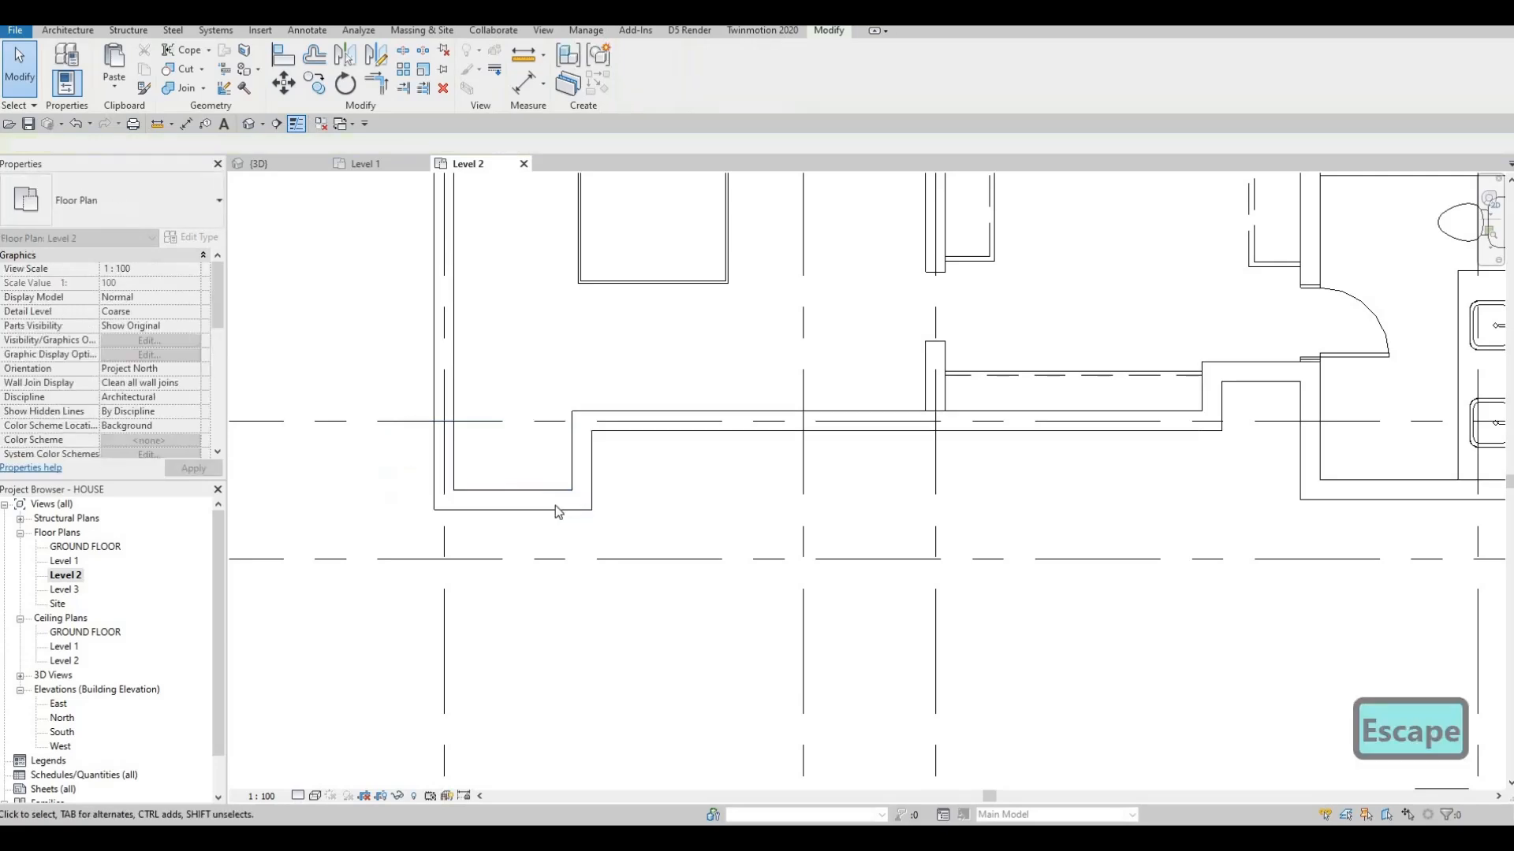
pyautogui.scroll(-1, 555, 504)
pyautogui.click(556, 521)
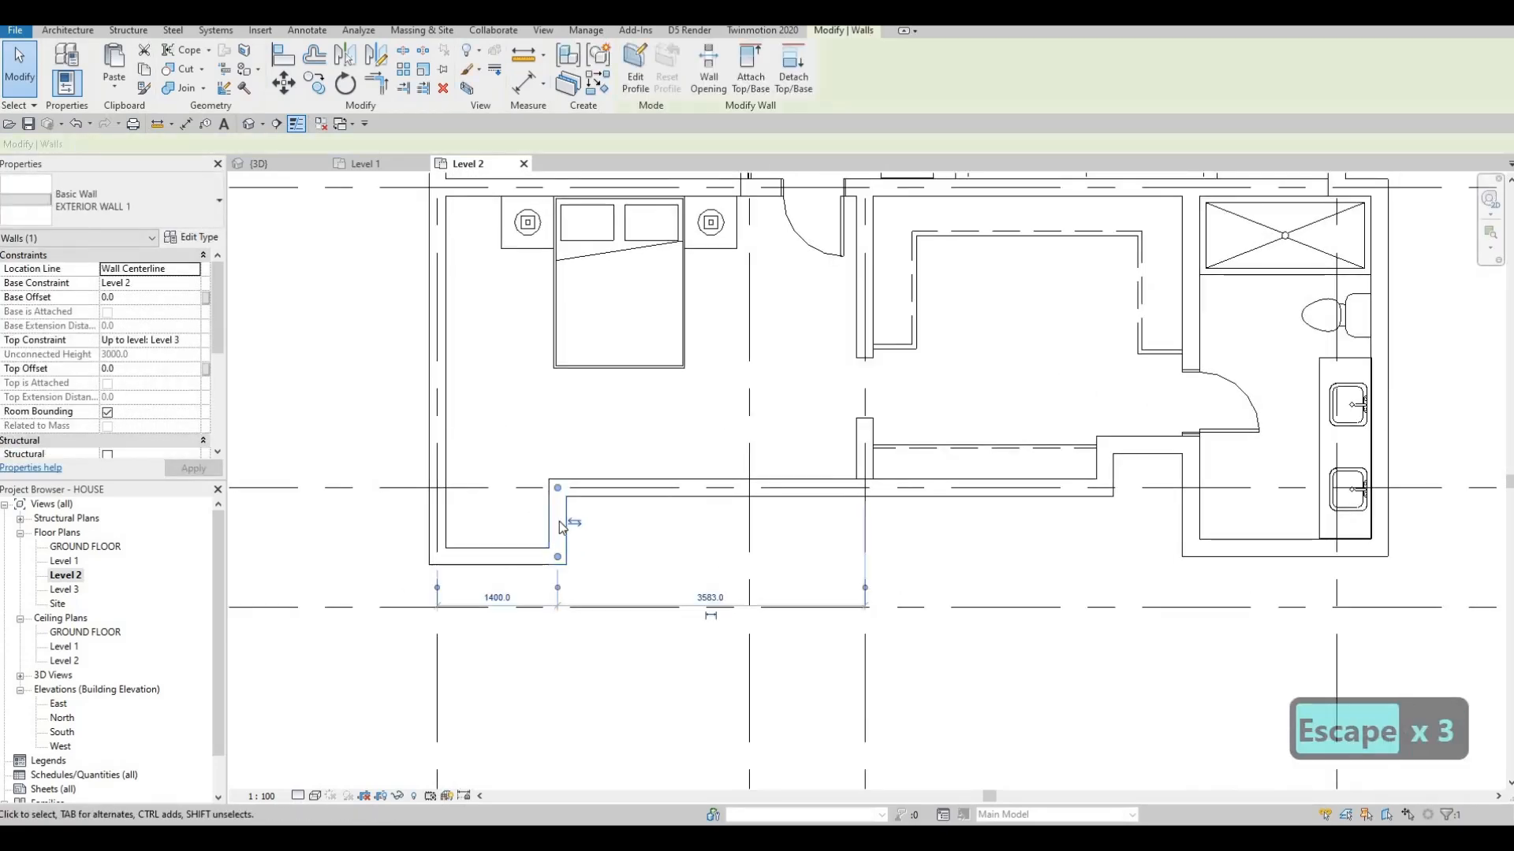
pyautogui.scroll(-2, 557, 519)
pyautogui.scroll(2, 556, 537)
pyautogui.scroll(-3, 554, 585)
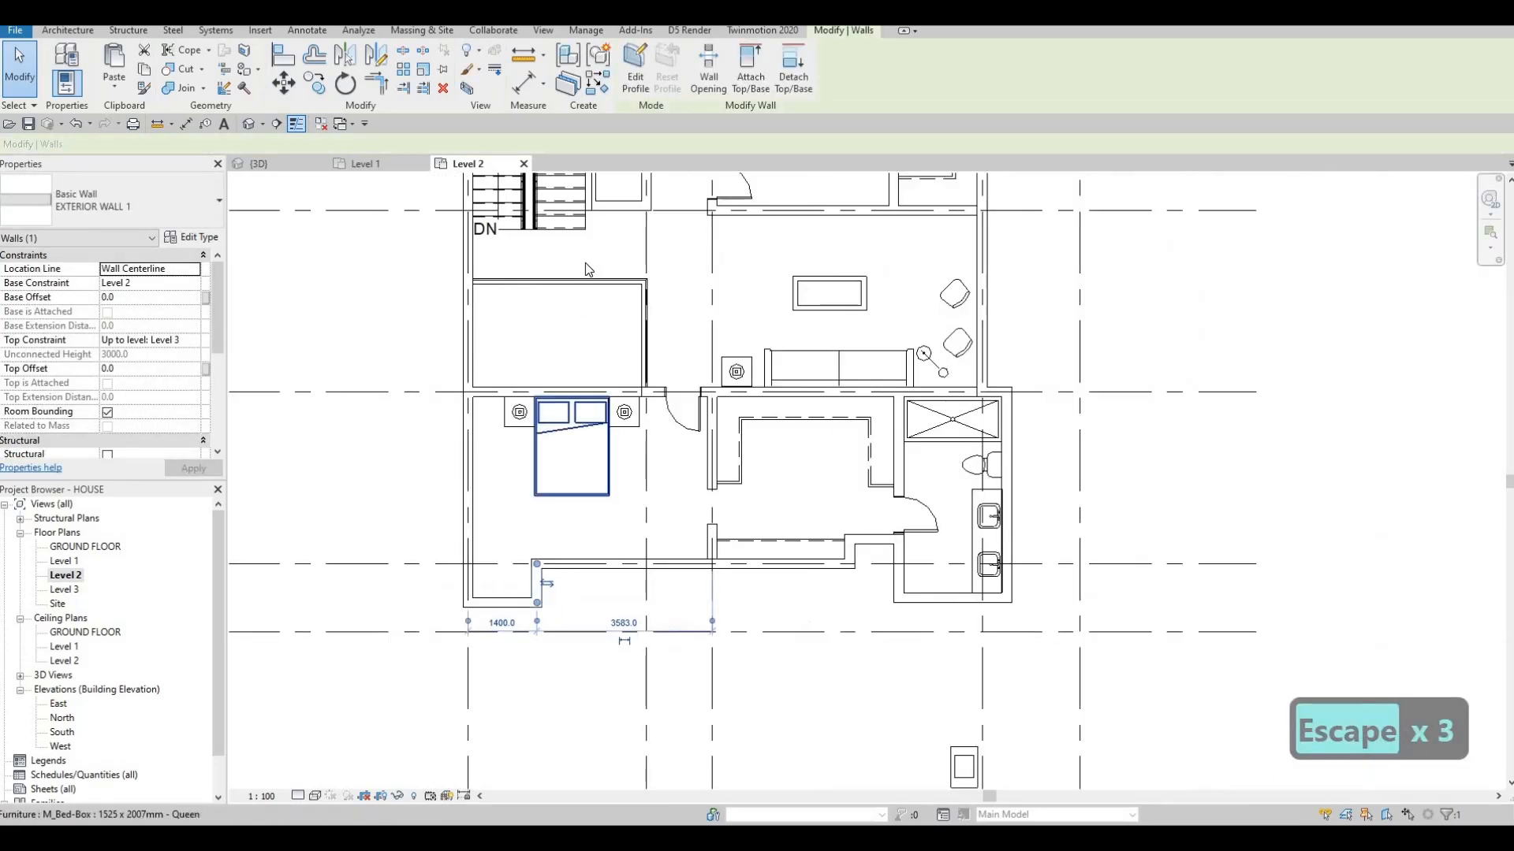
pyautogui.press('Escape')
# - Create a similar 1525 x 762mm M_Desk from the northern bedroom's desk and place it in the southern bedroom's recess, against the west wall
pyautogui.click(613, 250)
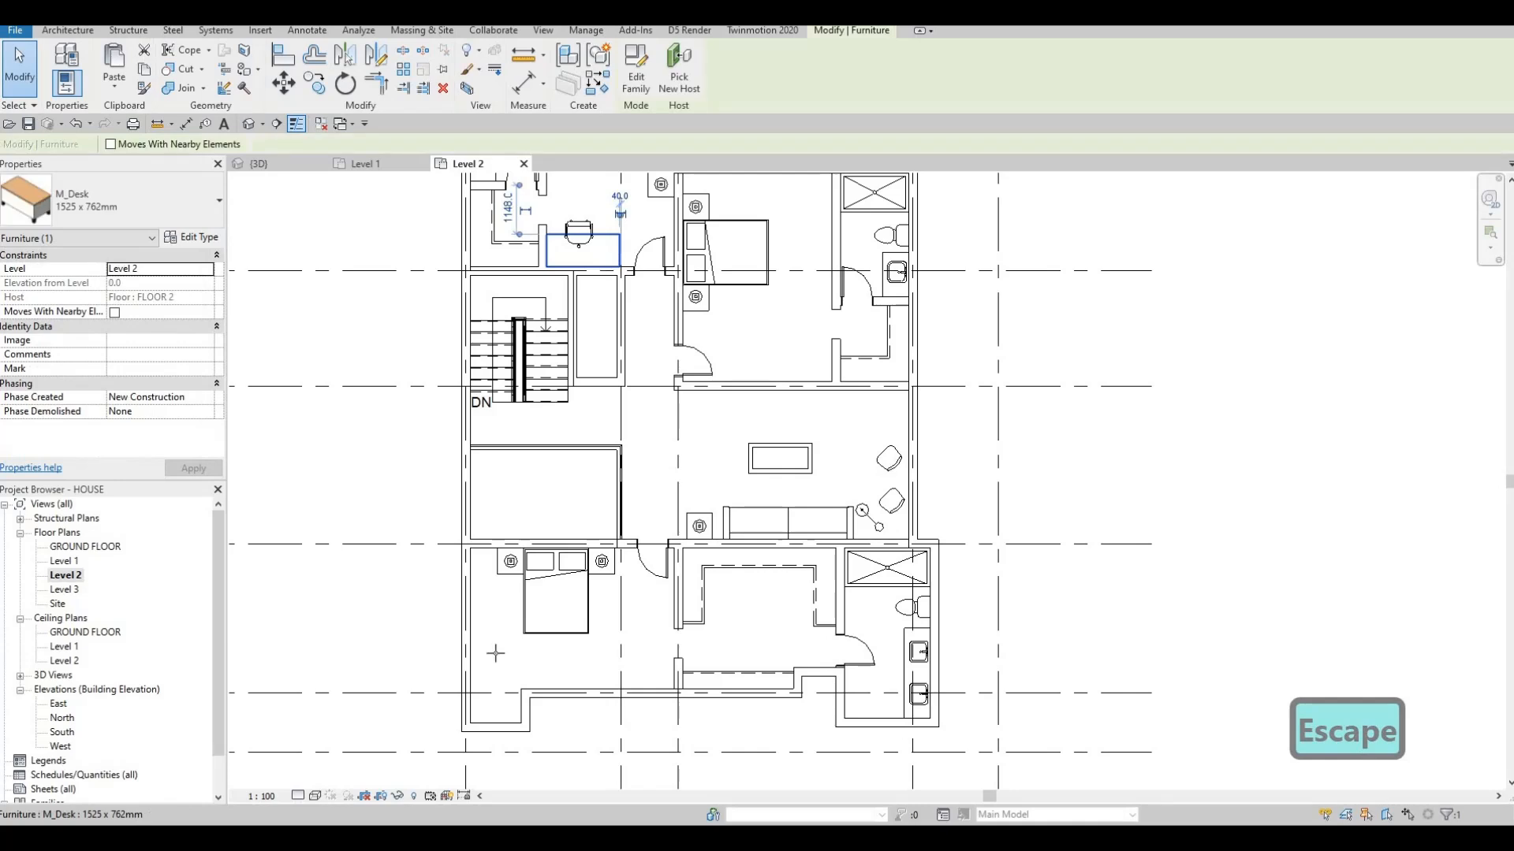
pyautogui.press('c')
pyautogui.press('s')
pyautogui.scroll(5, 513, 670)
pyautogui.moveTo(529, 709); pyautogui.dragTo(574, 586, button='middle')
pyautogui.click(583, 681)
pyautogui.press('Escape')
pyautogui.press('Escape')
pyautogui.press('Escape')
pyautogui.press('Escape')
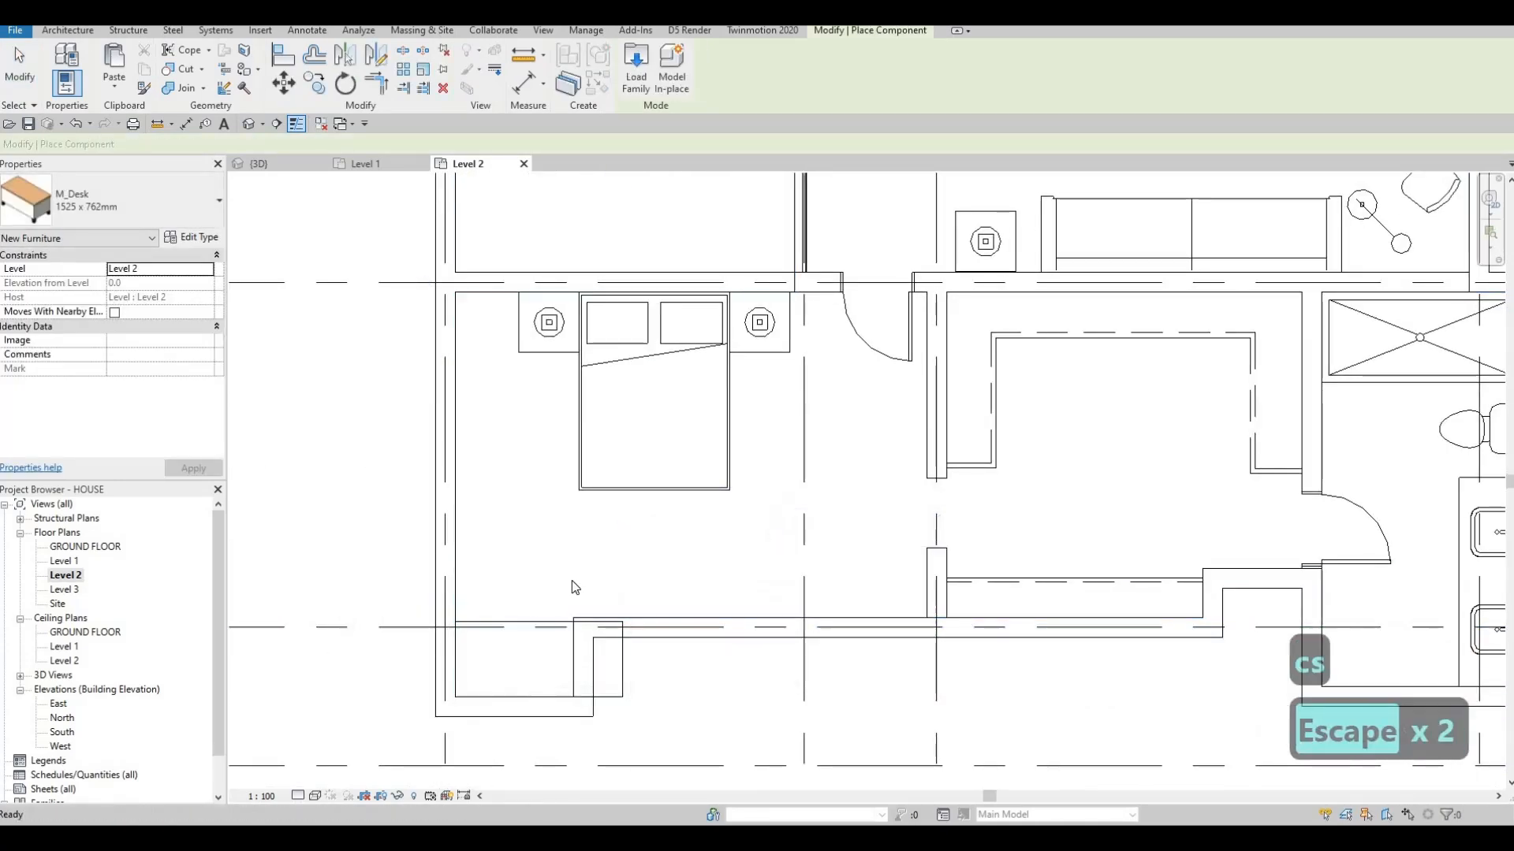
# - Move the recess's short east wall eastward to the desk's east end, 1900 mm from the west wall
pyautogui.click(586, 585)
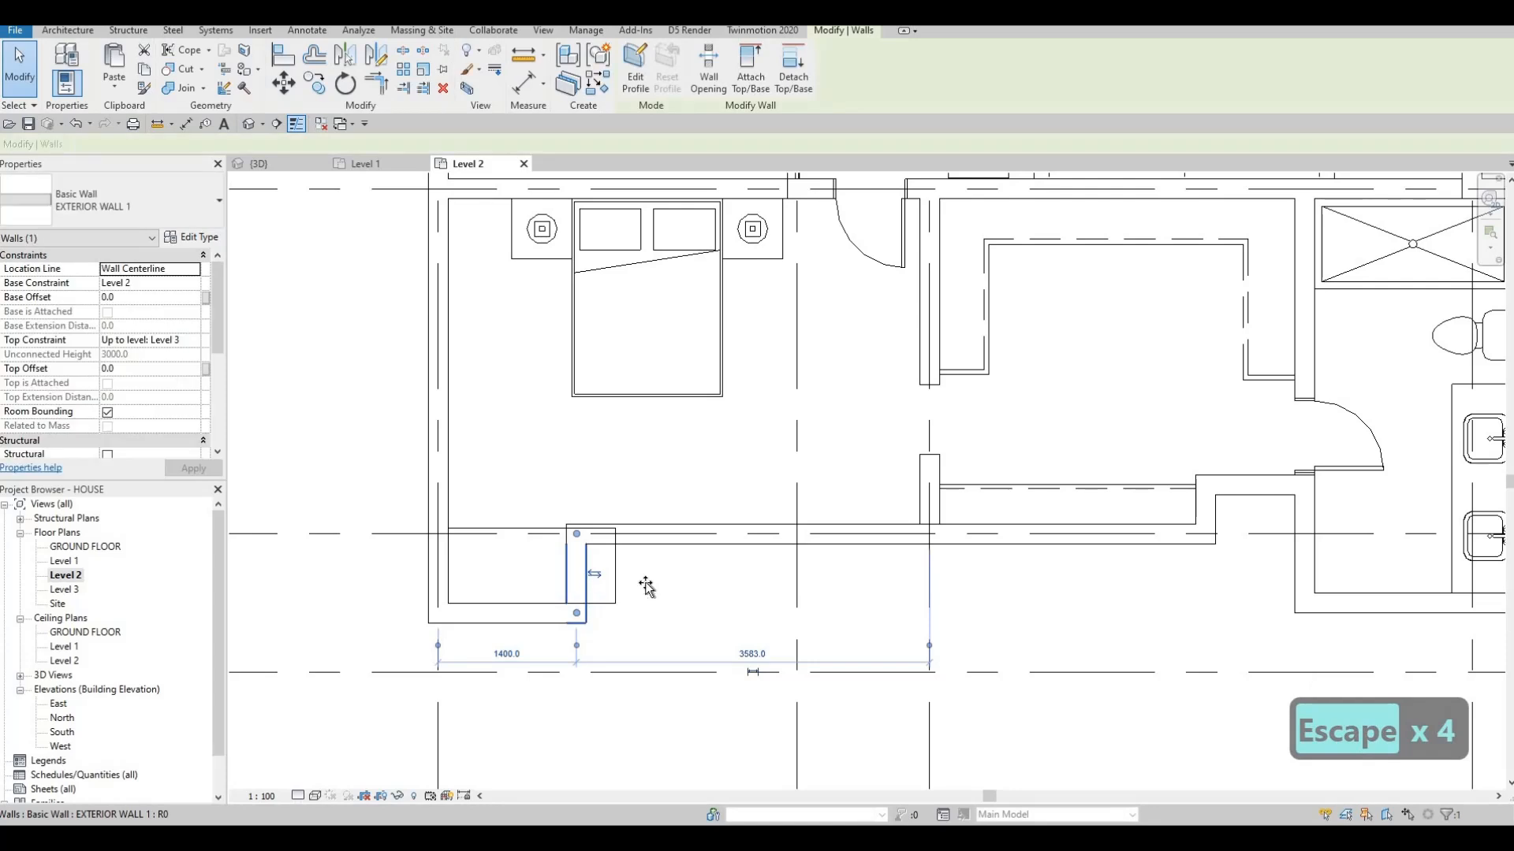
pyautogui.moveTo(591, 586); pyautogui.dragTo(626, 585)
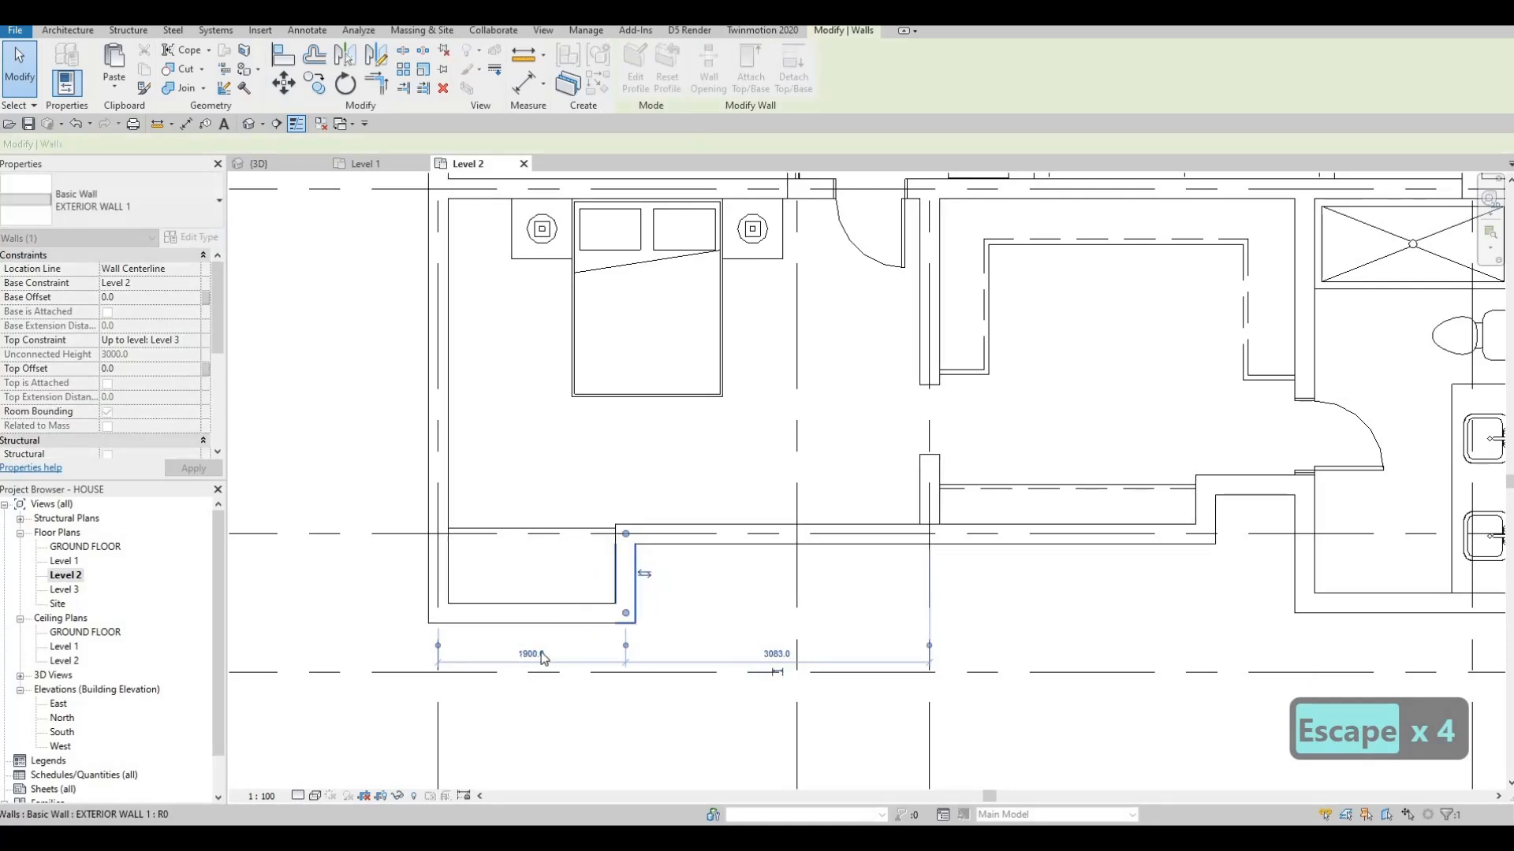
pyautogui.press('Escape')
pyautogui.scroll(-1, 485, 385)
pyautogui.scroll(-2, 486, 385)
pyautogui.moveTo(489, 385); pyautogui.dragTo(448, 574, button='middle')
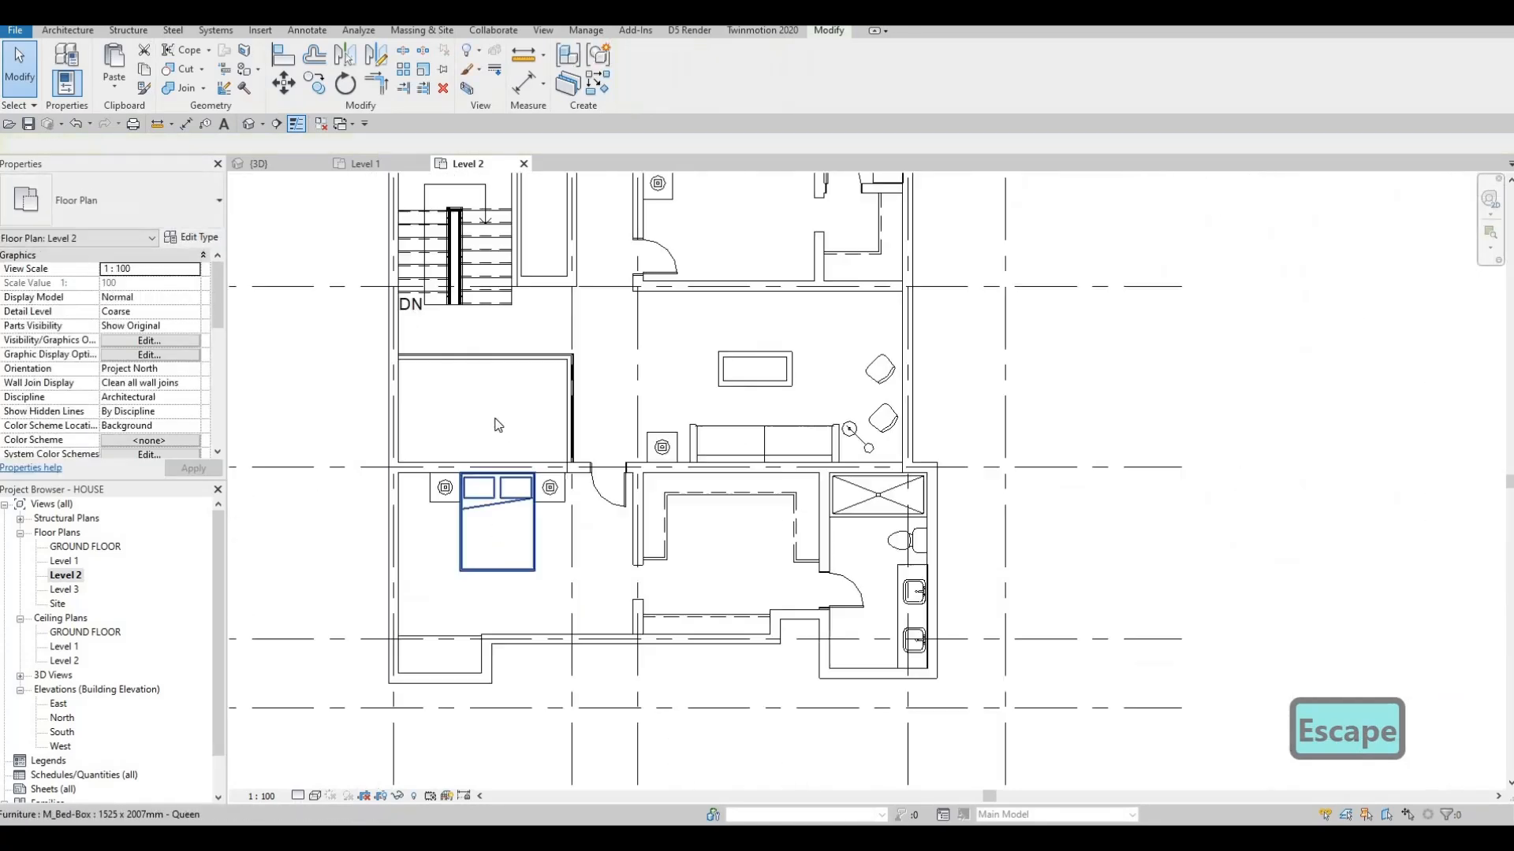
pyautogui.moveTo(499, 420); pyautogui.dragTo(469, 663, button='middle')
pyautogui.press('Escape')
pyautogui.press('Escape')
pyautogui.click(493, 347)
pyautogui.press('d')
pyautogui.press('c')
pyautogui.press('s')
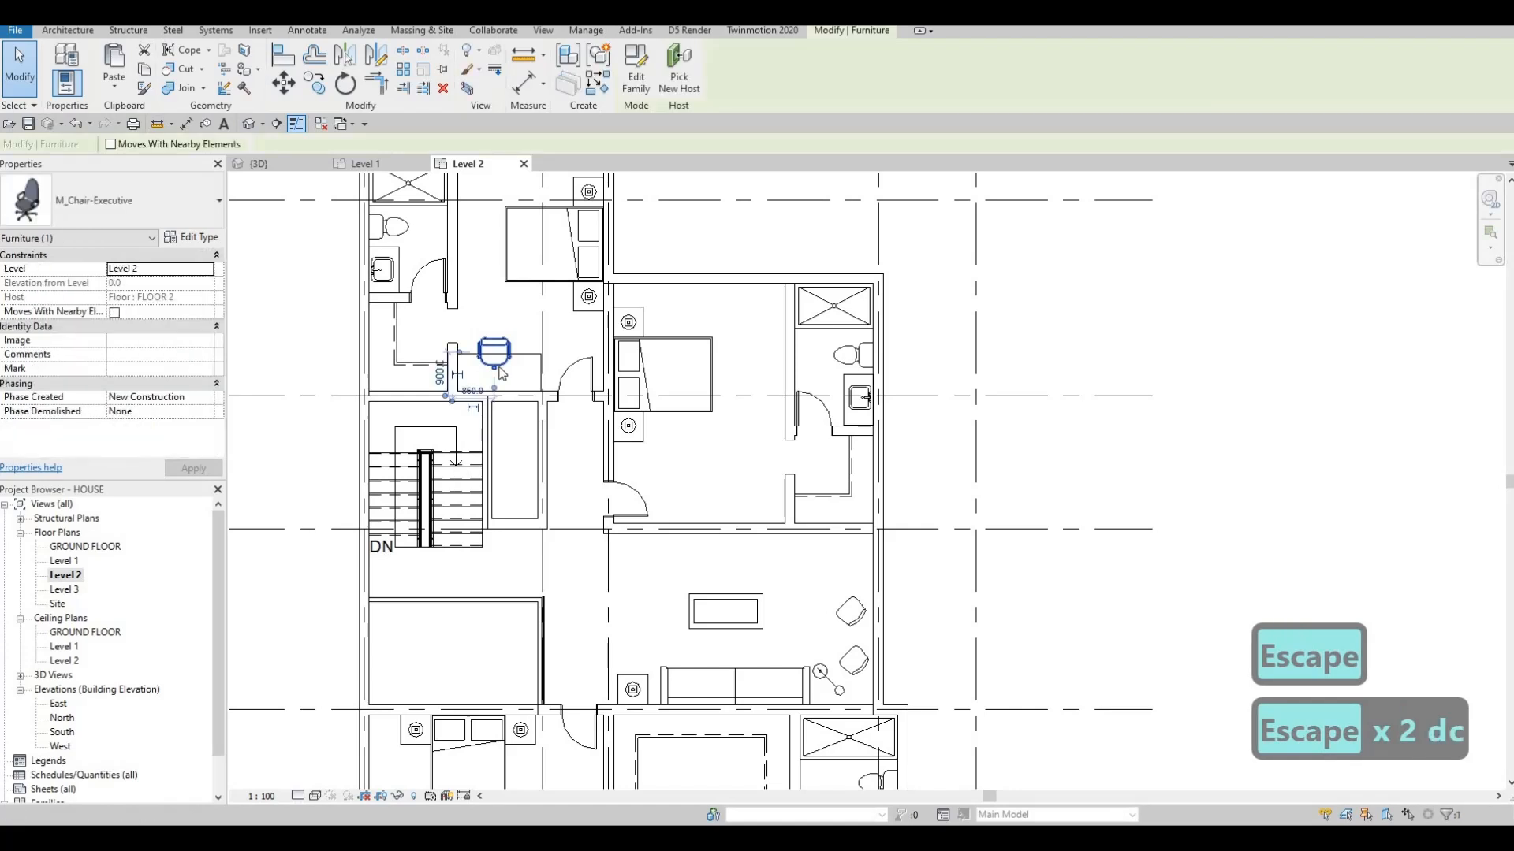
pyautogui.press('Escape')
pyautogui.press('Escape')
# - Create a similar M_Chair-Executive from the northern bedroom's chair and place it at the recess desk, rotated to face the south wall
pyautogui.click(494, 347)
pyautogui.press('c')
pyautogui.press('s')
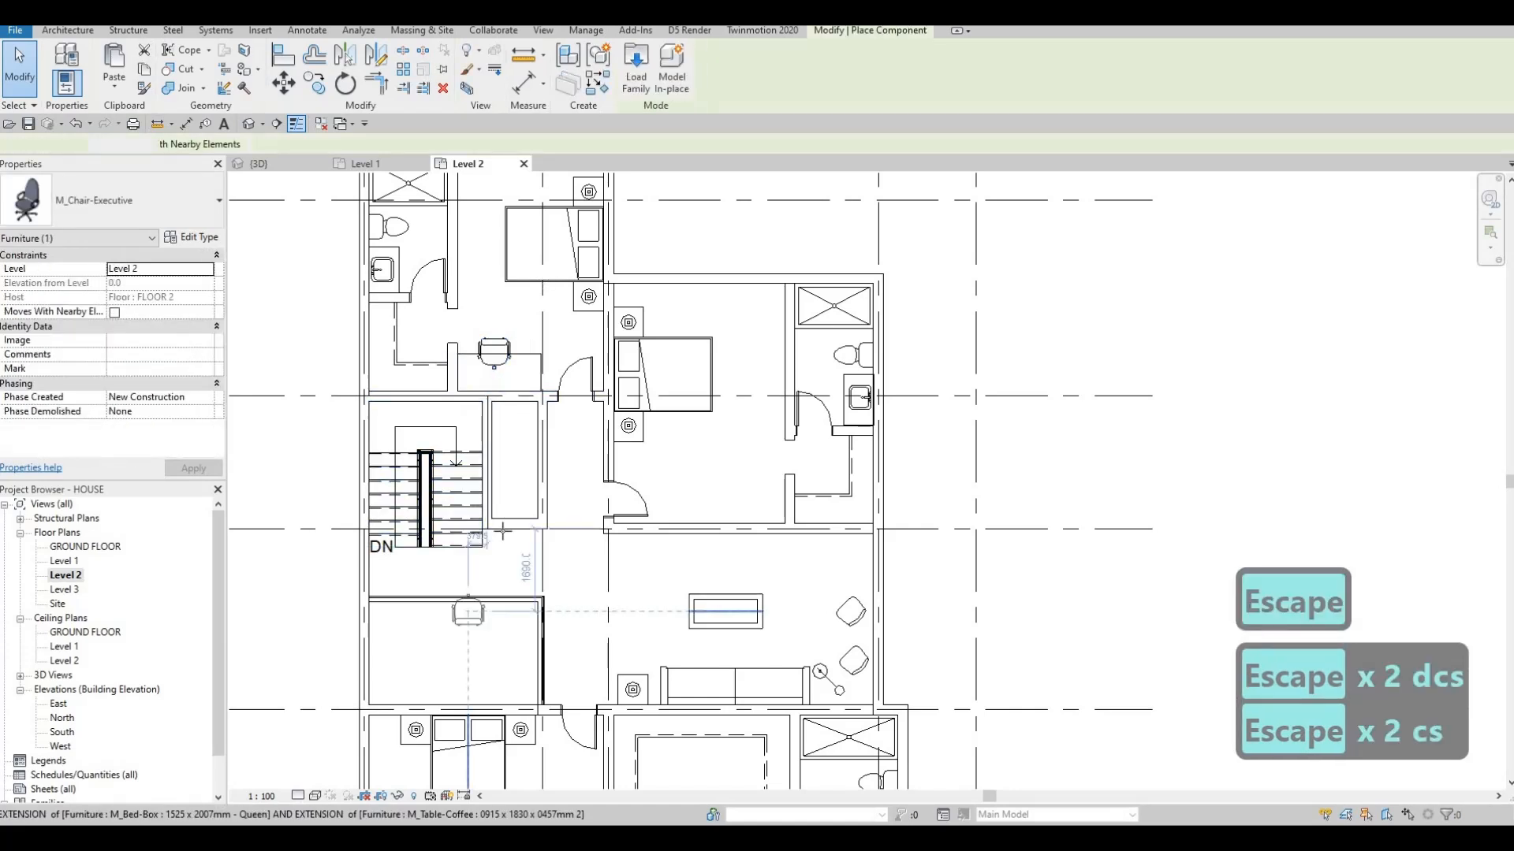
pyautogui.moveTo(506, 532); pyautogui.dragTo(580, 197, button='middle')
pyautogui.scroll(5, 484, 546)
pyautogui.press('space')
pyautogui.press('space')
pyautogui.press('space')
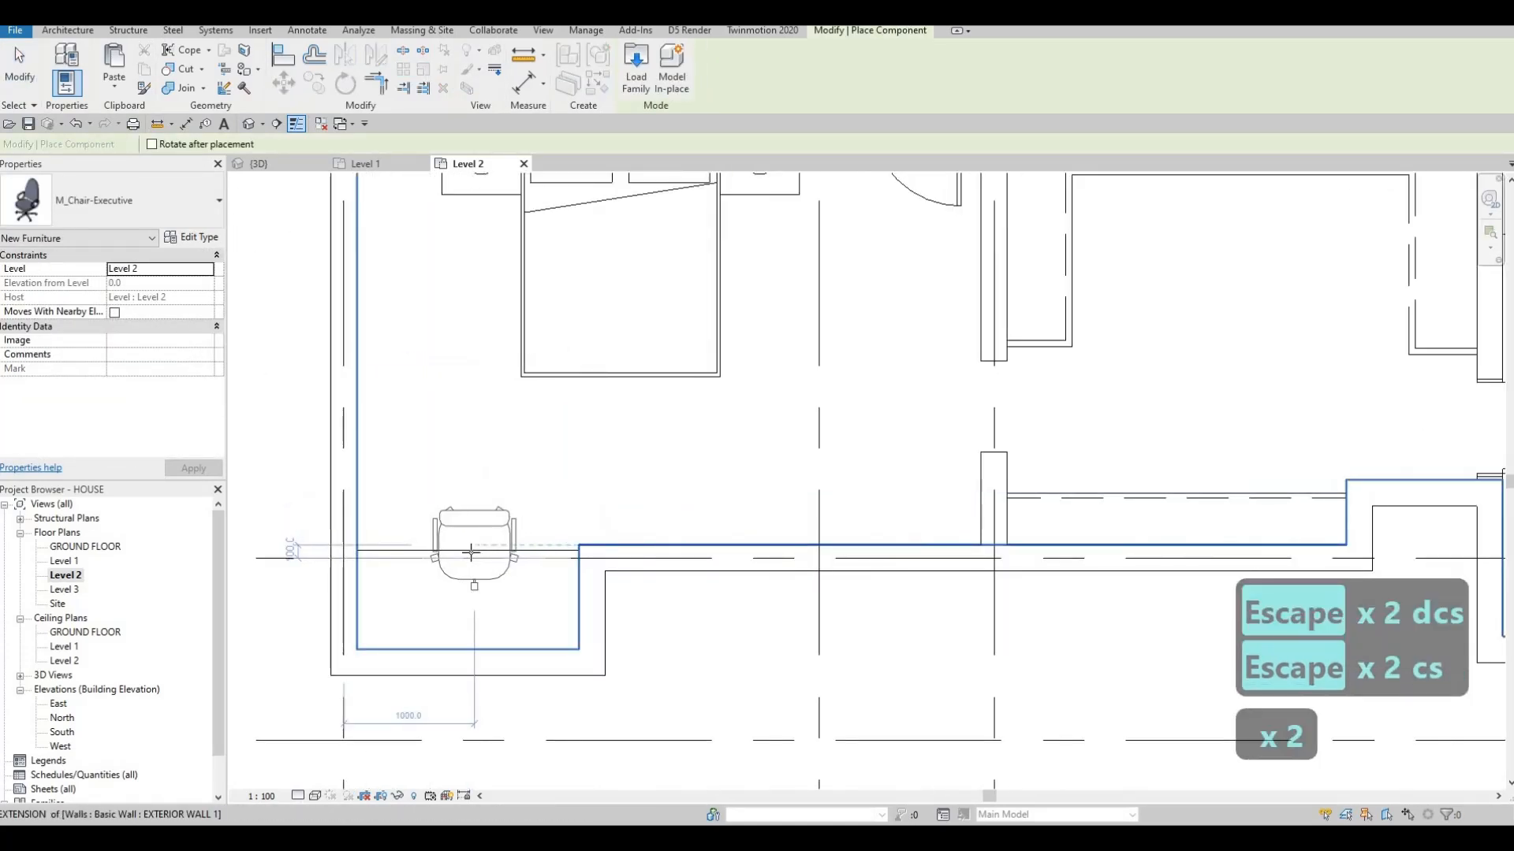
pyautogui.click(457, 536)
pyautogui.press('Escape')
pyautogui.press('Escape')
pyautogui.scroll(-3, 461, 514)
pyautogui.press('Escape')
# - Move the recess's south wall farther south so it is centred on the nearby horizontal grid line
pyautogui.moveTo(475, 533); pyautogui.dragTo(463, 496, button='middle')
pyautogui.moveTo(561, 579); pyautogui.dragTo(597, 628, button='middle')
pyautogui.scroll(-1, 558, 588)
pyautogui.press('Escape')
pyautogui.moveTo(666, 585); pyautogui.dragTo(672, 541, button='middle')
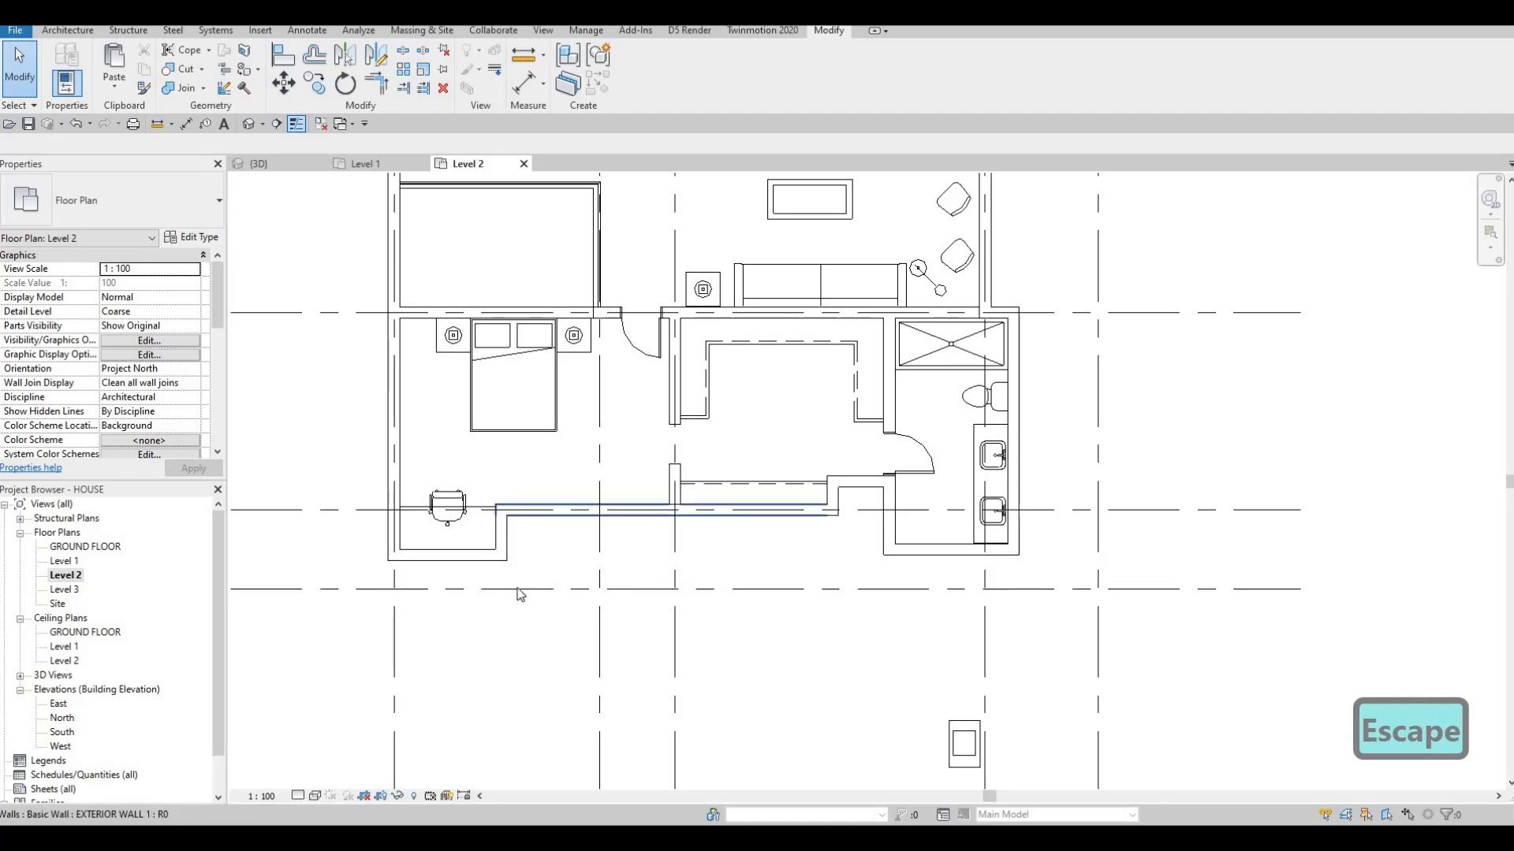
pyautogui.moveTo(652, 565); pyautogui.dragTo(653, 555, button='middle')
pyautogui.scroll(-2, 653, 555)
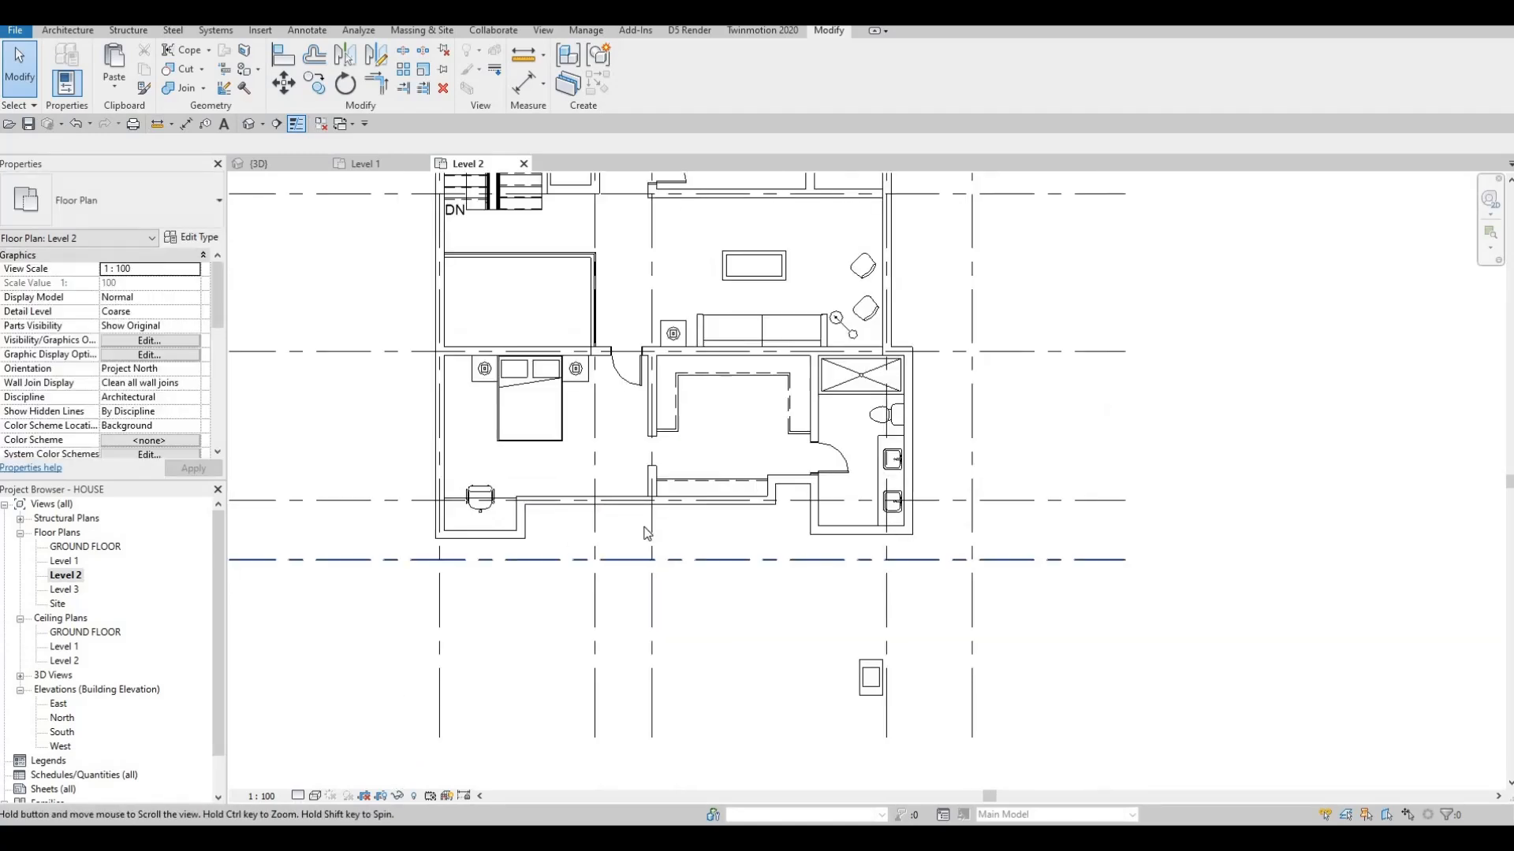
pyautogui.scroll(4, 554, 506)
pyautogui.press('Escape')
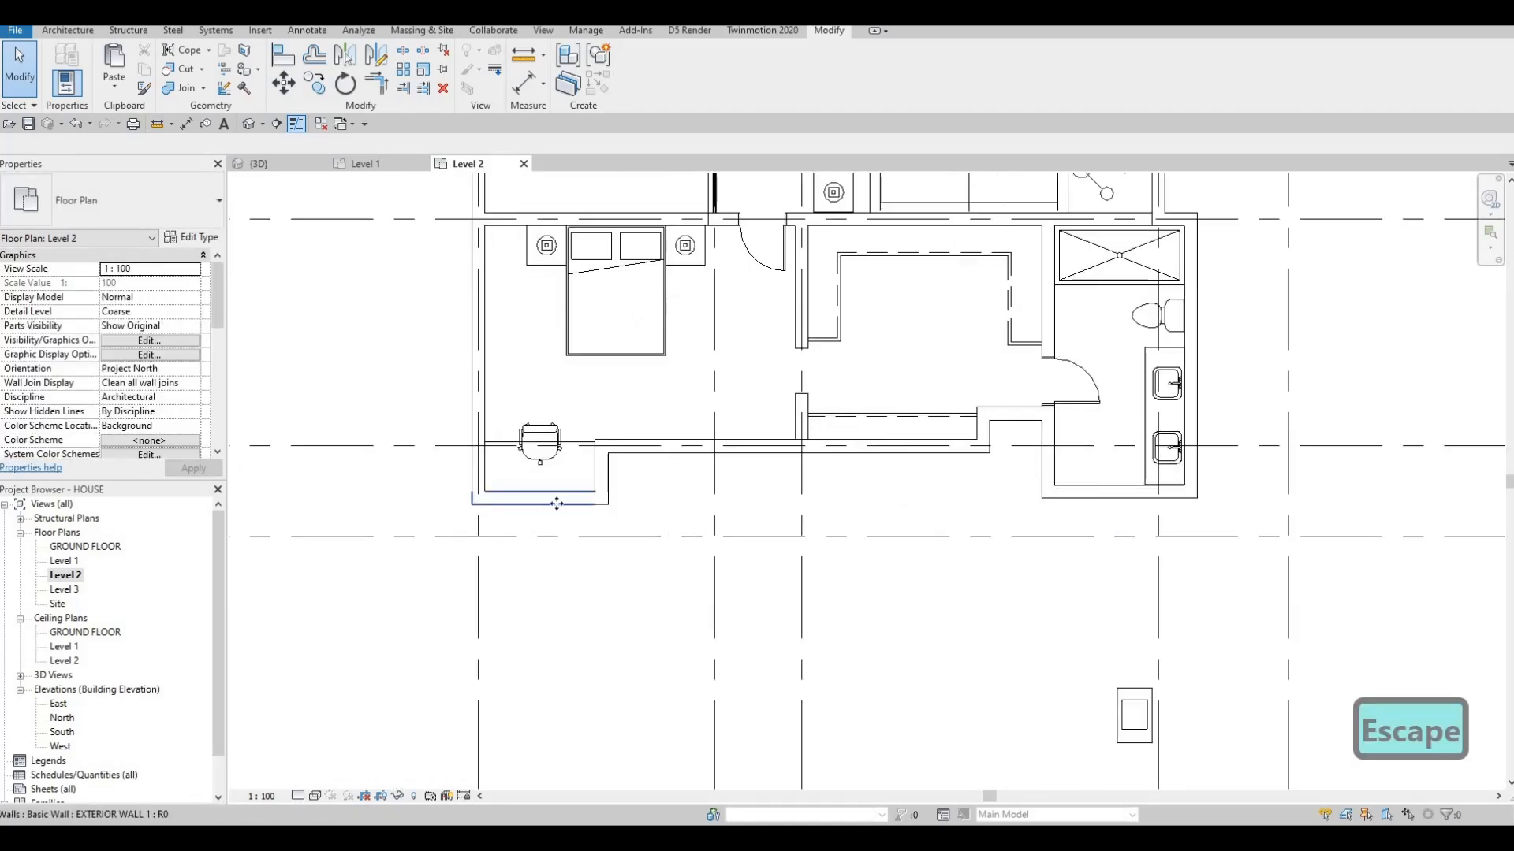
pyautogui.click(542, 499)
pyautogui.moveTo(561, 535); pyautogui.dragTo(561, 542)
pyautogui.press('Escape')
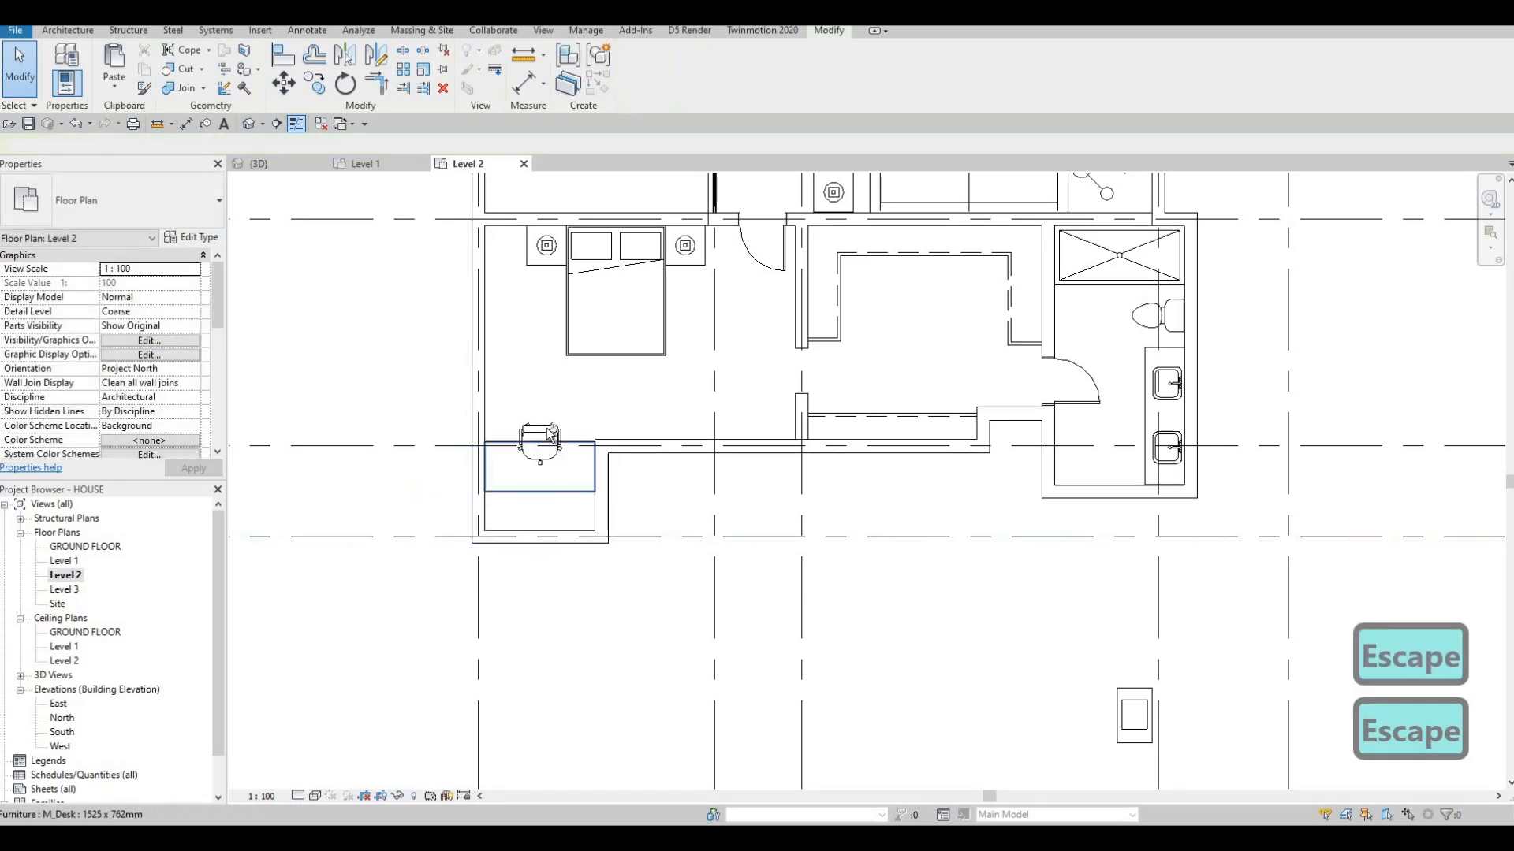
# - Move the desk and chair together about 400 mm straight south toward the recess's south wall
pyautogui.click(532, 438)
pyautogui.keyDown('ctrl'); pyautogui.click(530, 438); pyautogui.keyUp('ctrl')
pyautogui.press('m')
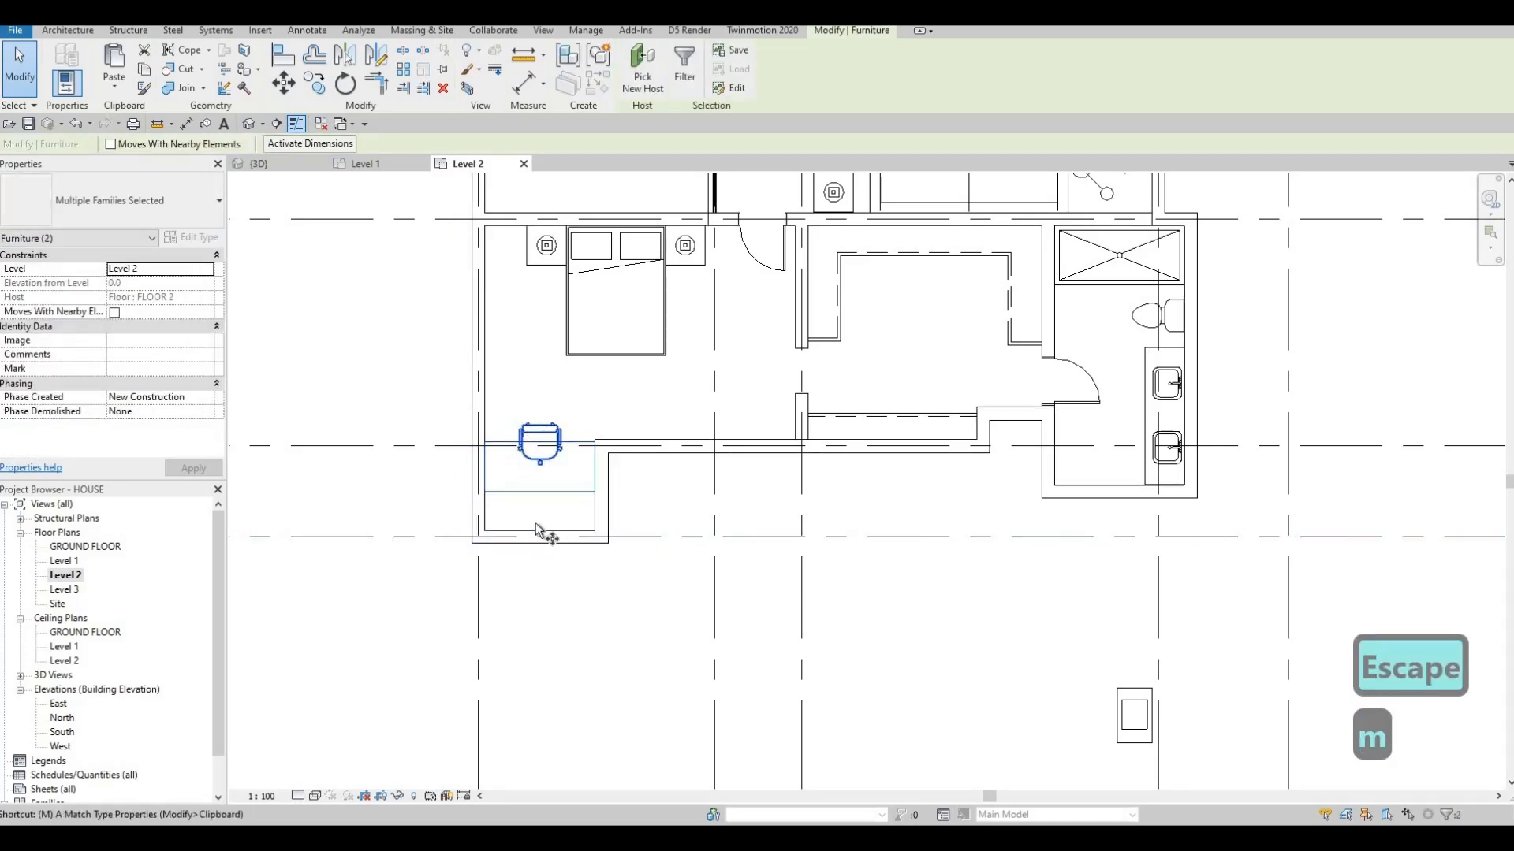
pyautogui.press('v')
pyautogui.click(484, 495)
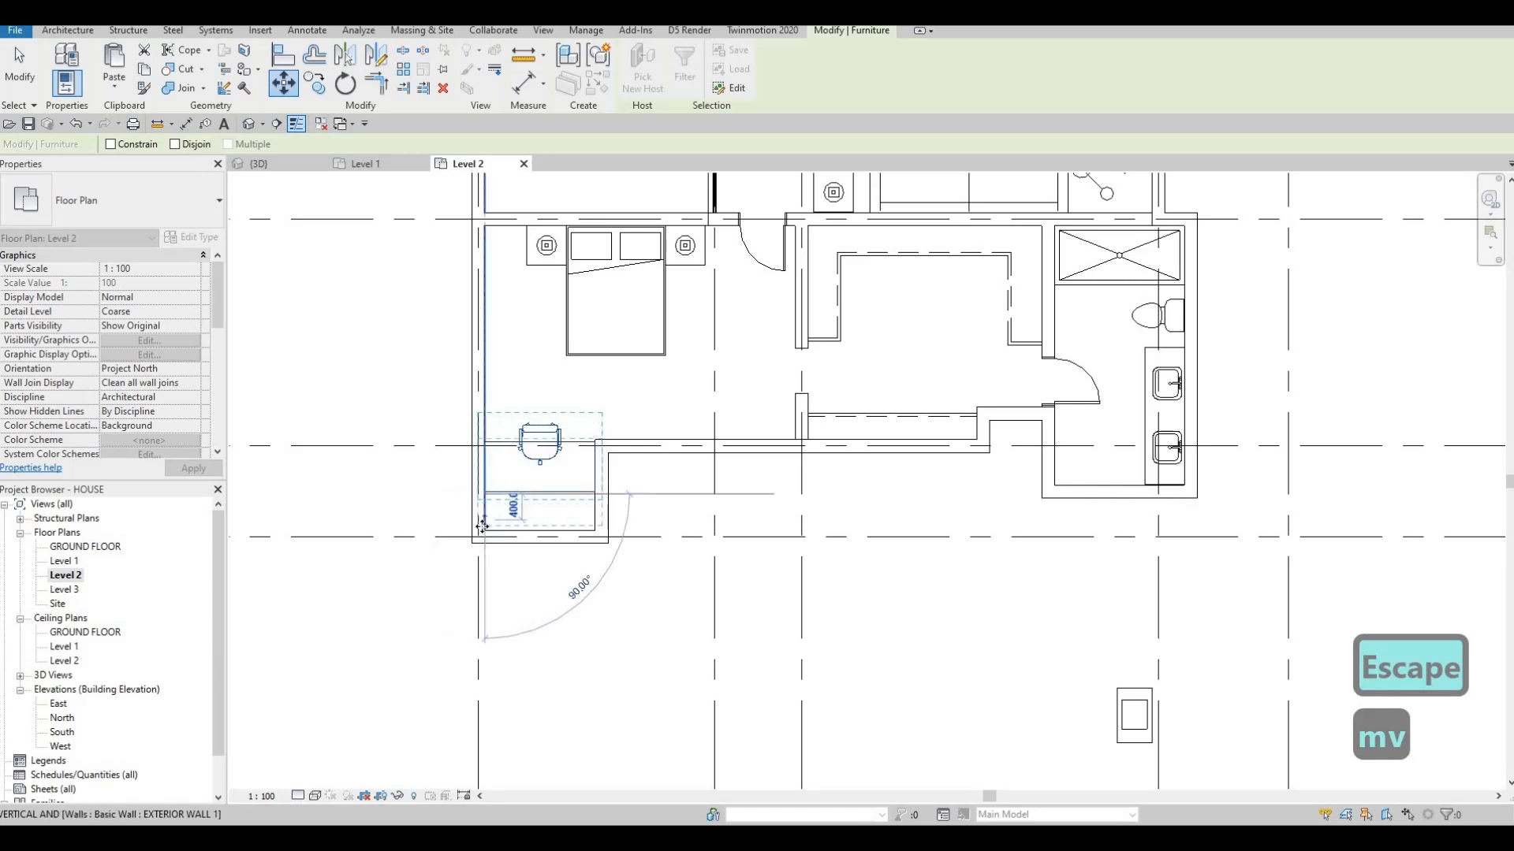
pyautogui.click(484, 530)
pyautogui.press('Escape')
pyautogui.scroll(-2, 514, 527)
pyautogui.scroll(5, 556, 473)
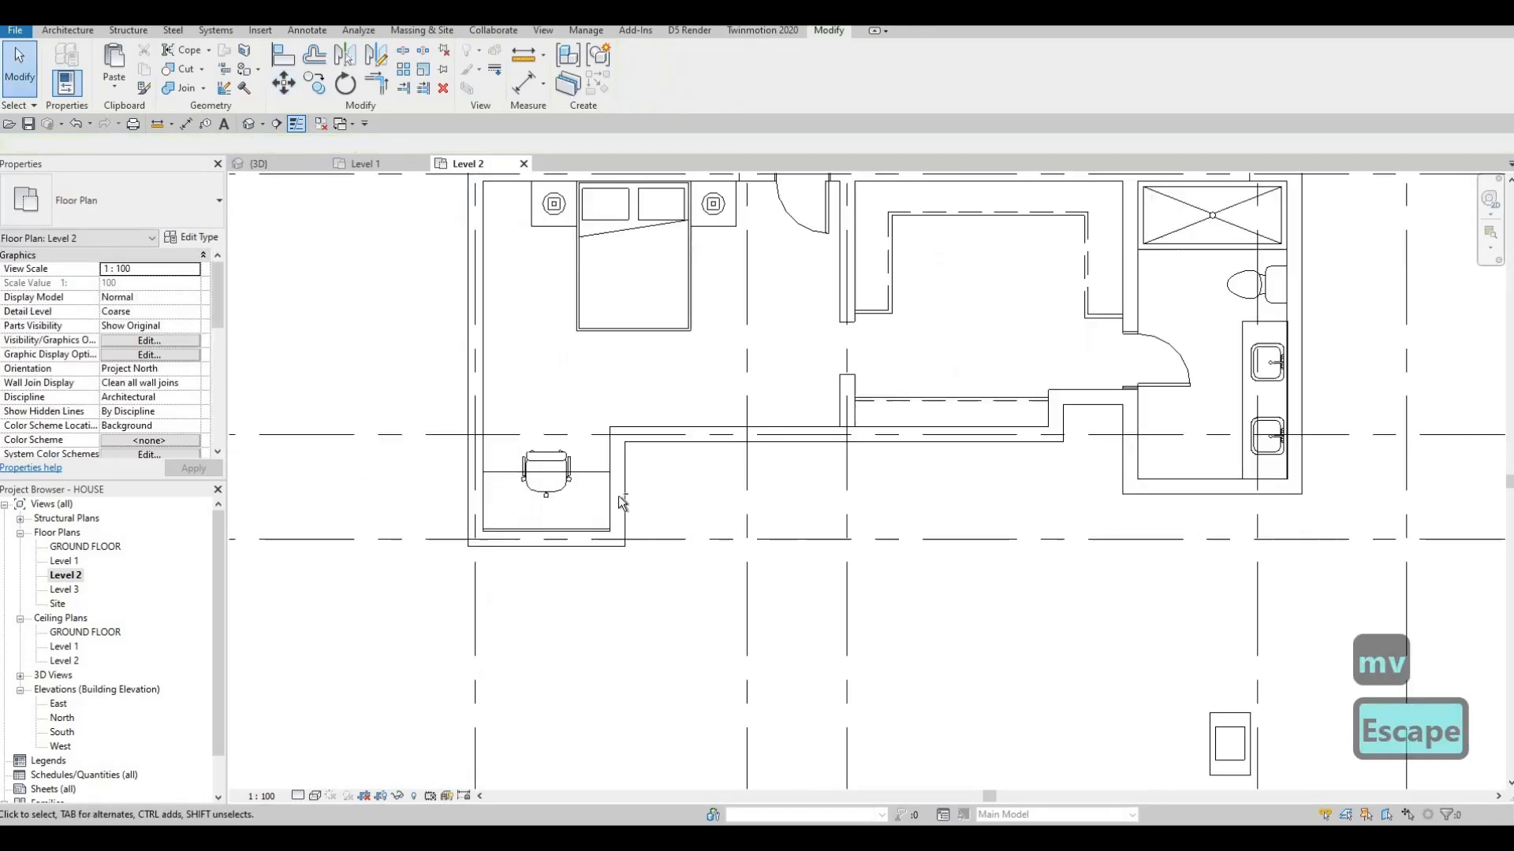
# - Move the desk and chair together slightly farther south so the desk sits flush with the south wall's inner face
pyautogui.press('Escape')
pyautogui.click(548, 426)
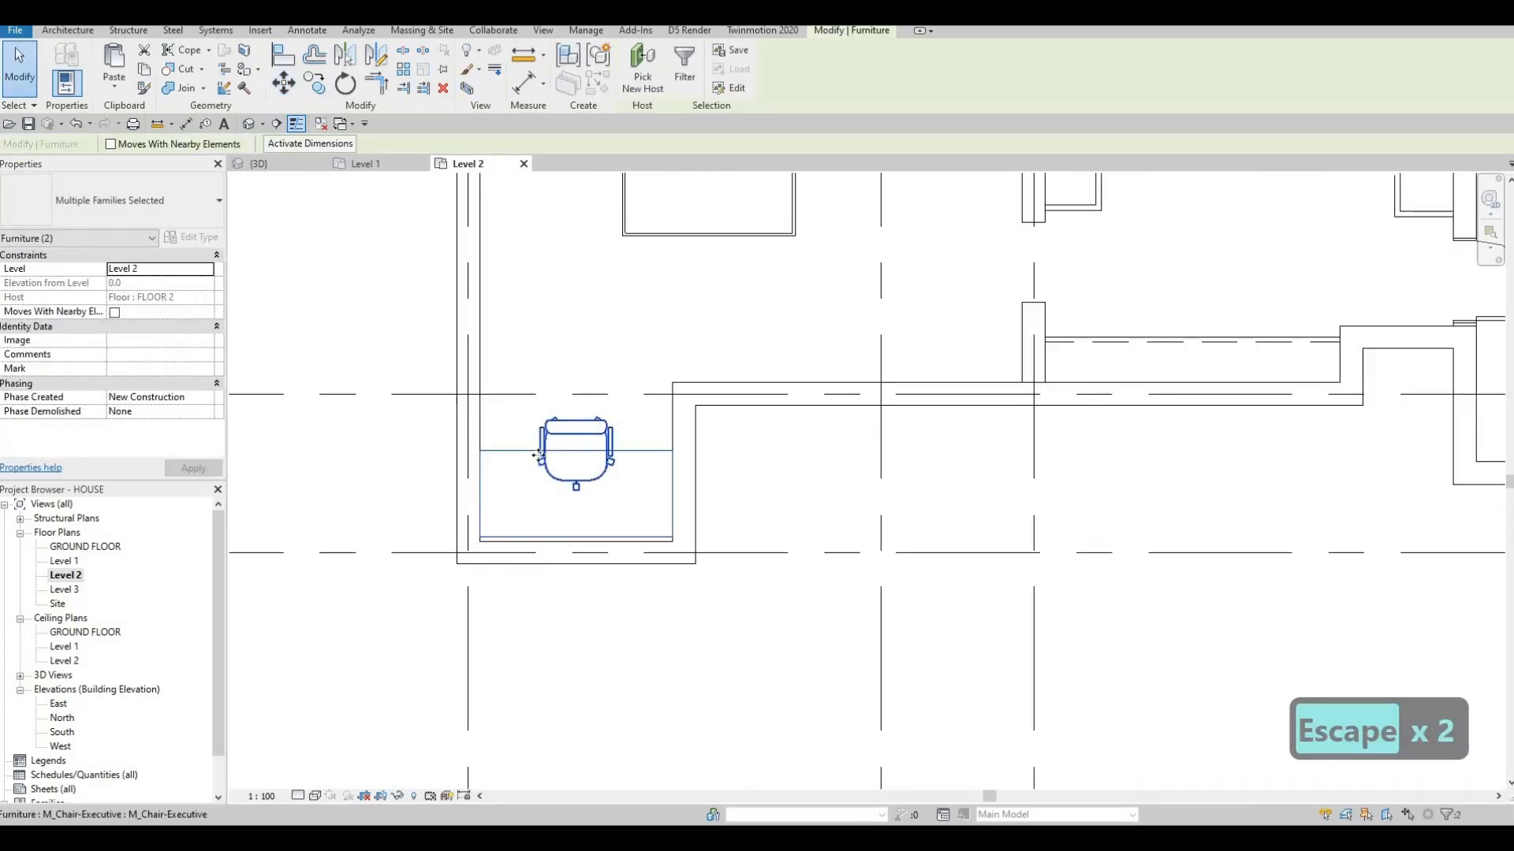
pyautogui.press('m')
pyautogui.press('v')
pyautogui.scroll(3, 463, 544)
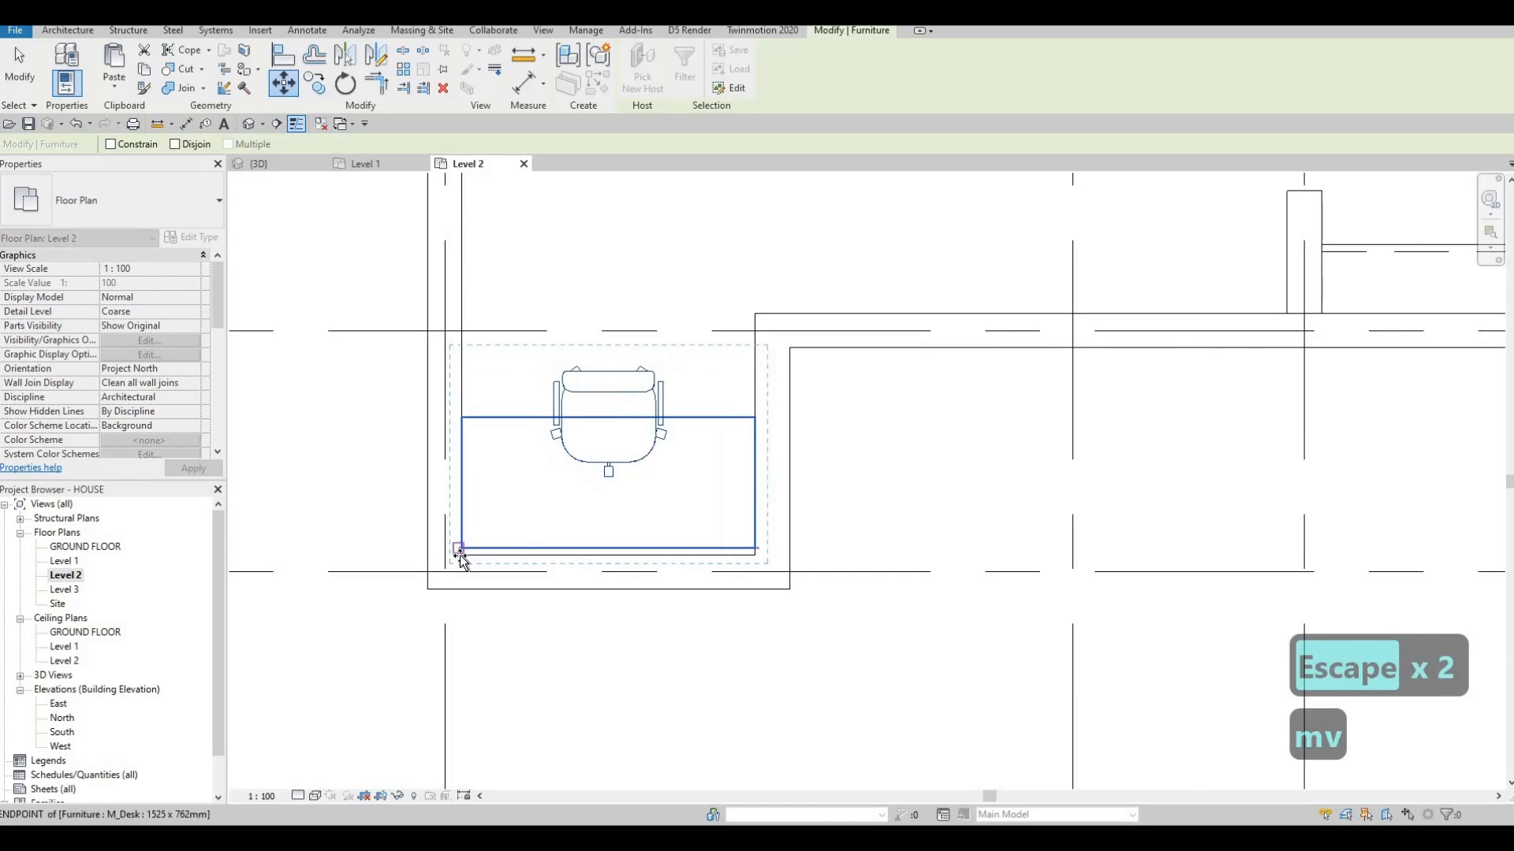
pyautogui.click(463, 545)
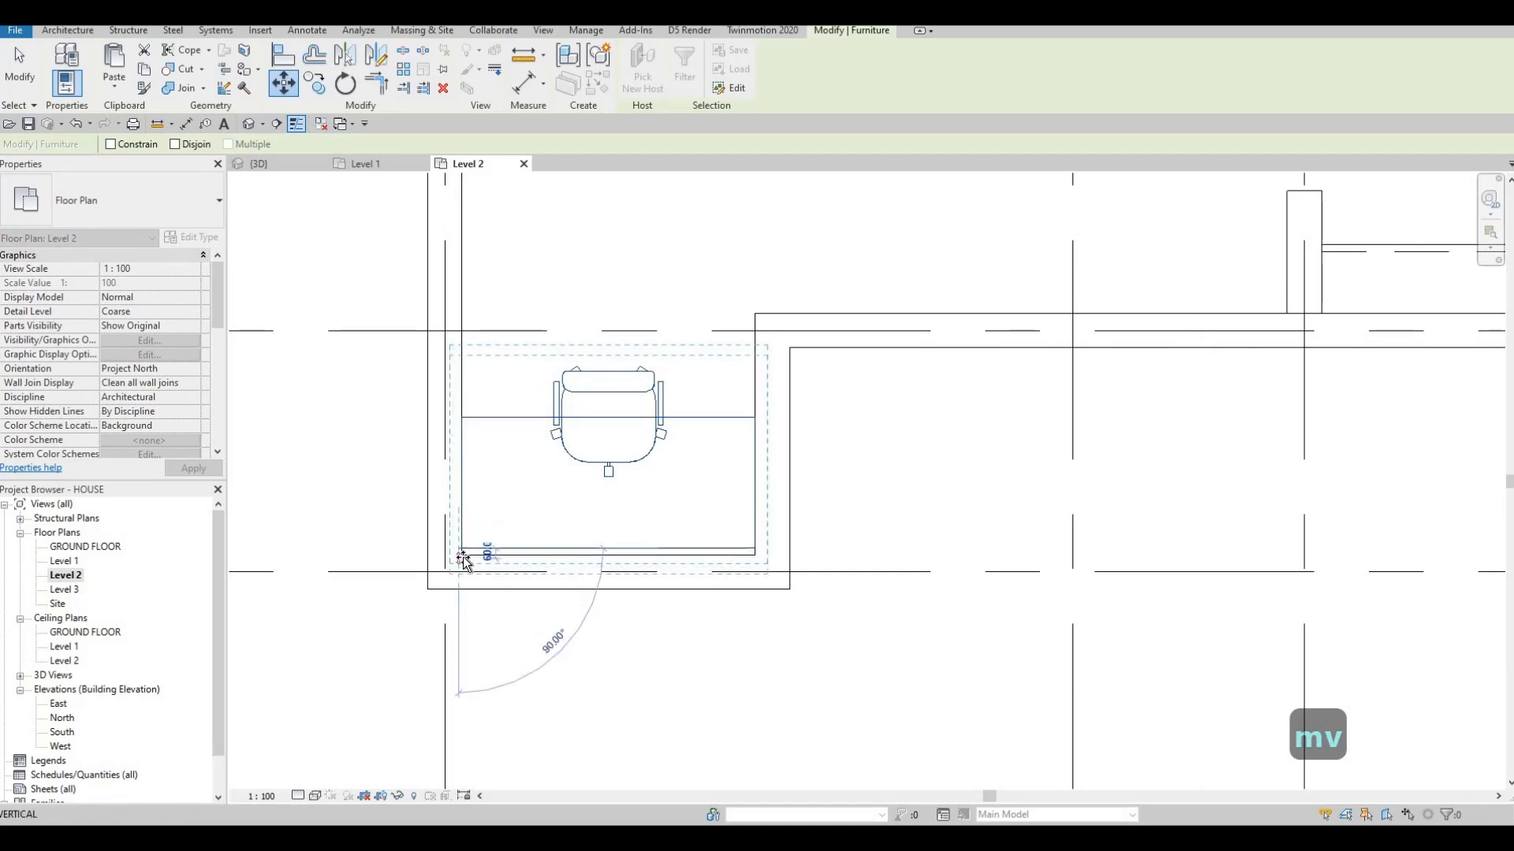
pyautogui.scroll(3, 463, 555)
pyautogui.click(462, 552)
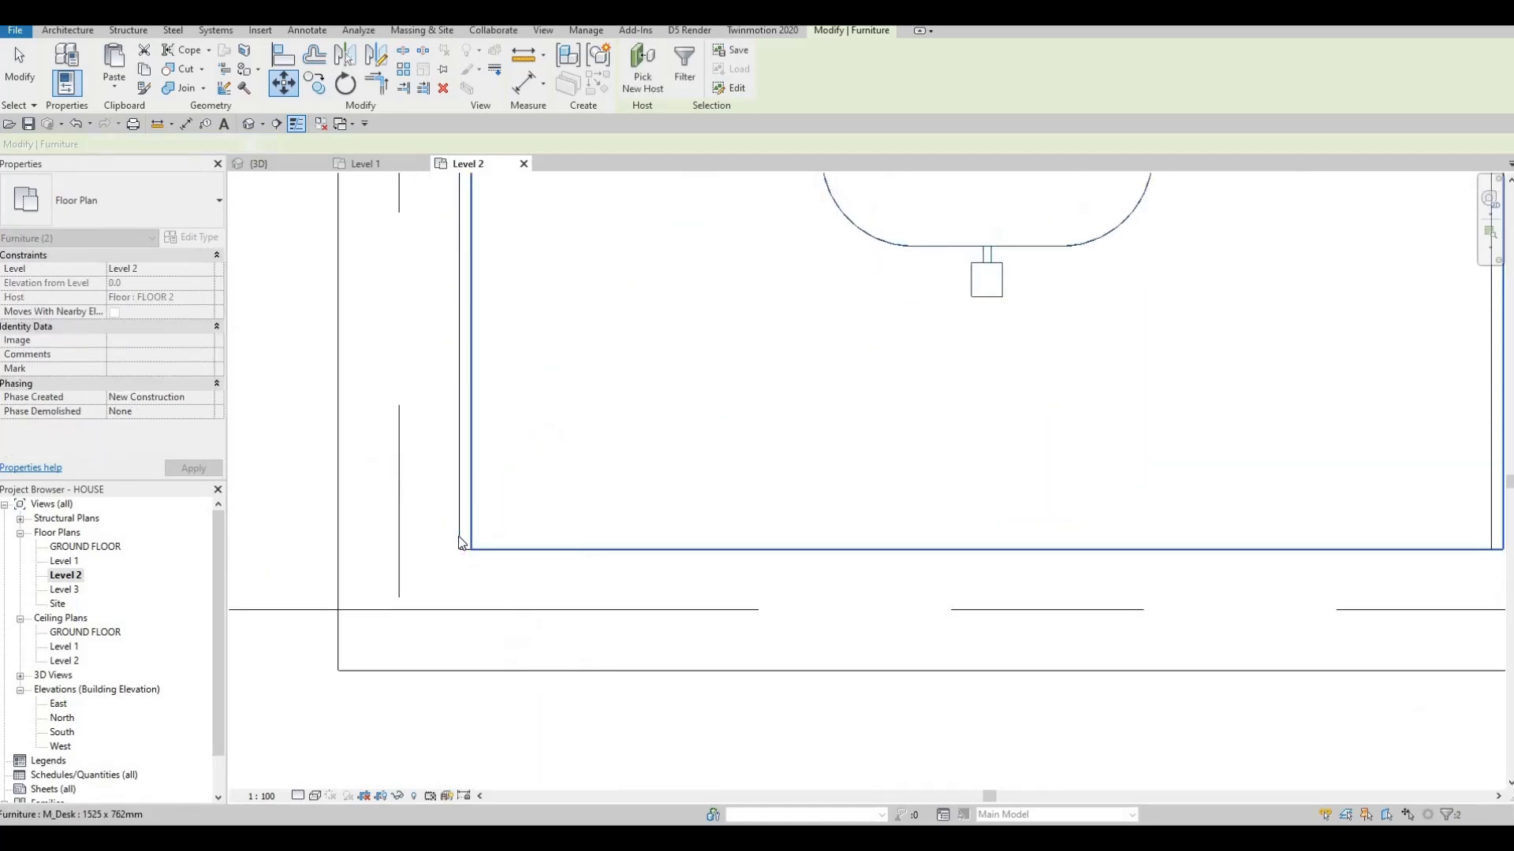
pyautogui.scroll(-3, 473, 532)
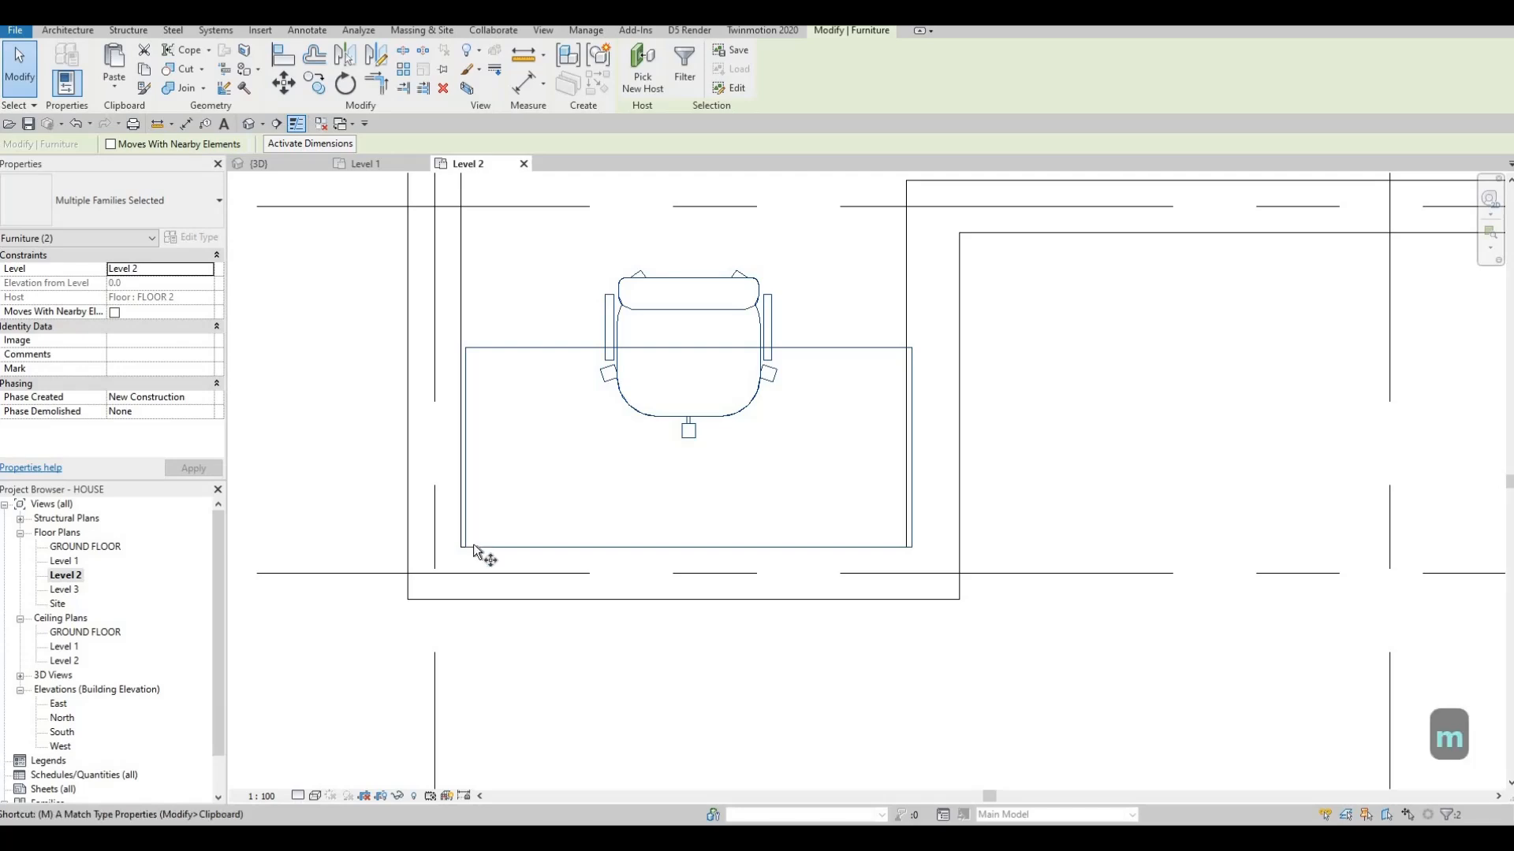
# - Move the desk and chair together slightly west so the desk sits flush with the west wall's inner face
pyautogui.press('v')
pyautogui.scroll(3, 458, 557)
pyautogui.click(453, 564)
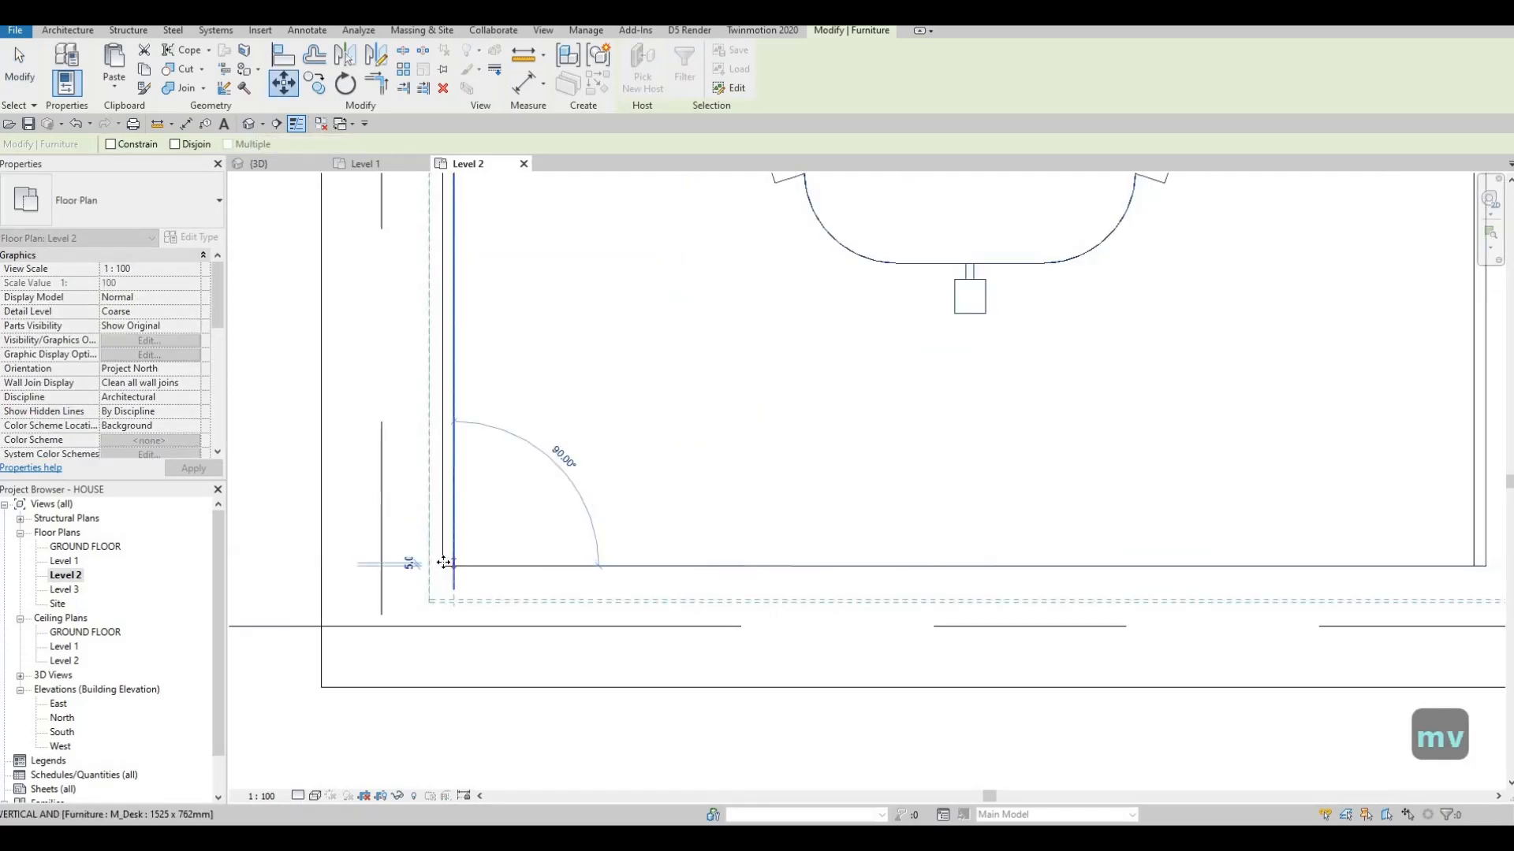
pyautogui.click(443, 564)
pyautogui.scroll(-5, 581, 547)
pyautogui.press('Escape')
pyautogui.press('Escape')
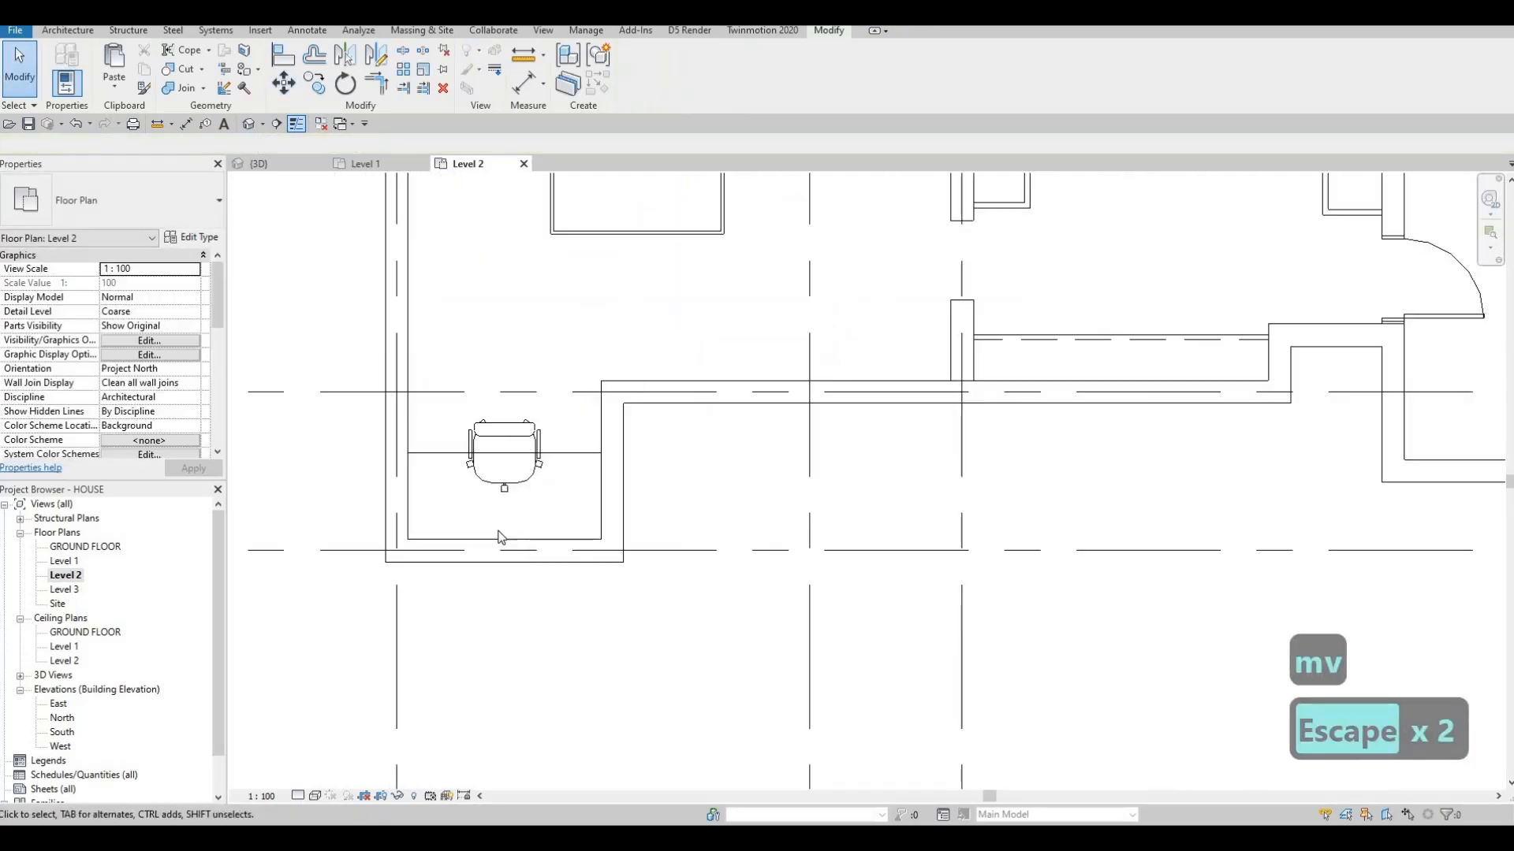
# - Examine the furnished Level 2 layout, from the southern bedroom, closet and bathroom up to the living area and northern bedrooms
pyautogui.scroll(-4, 500, 543)
pyautogui.scroll(-2, 550, 560)
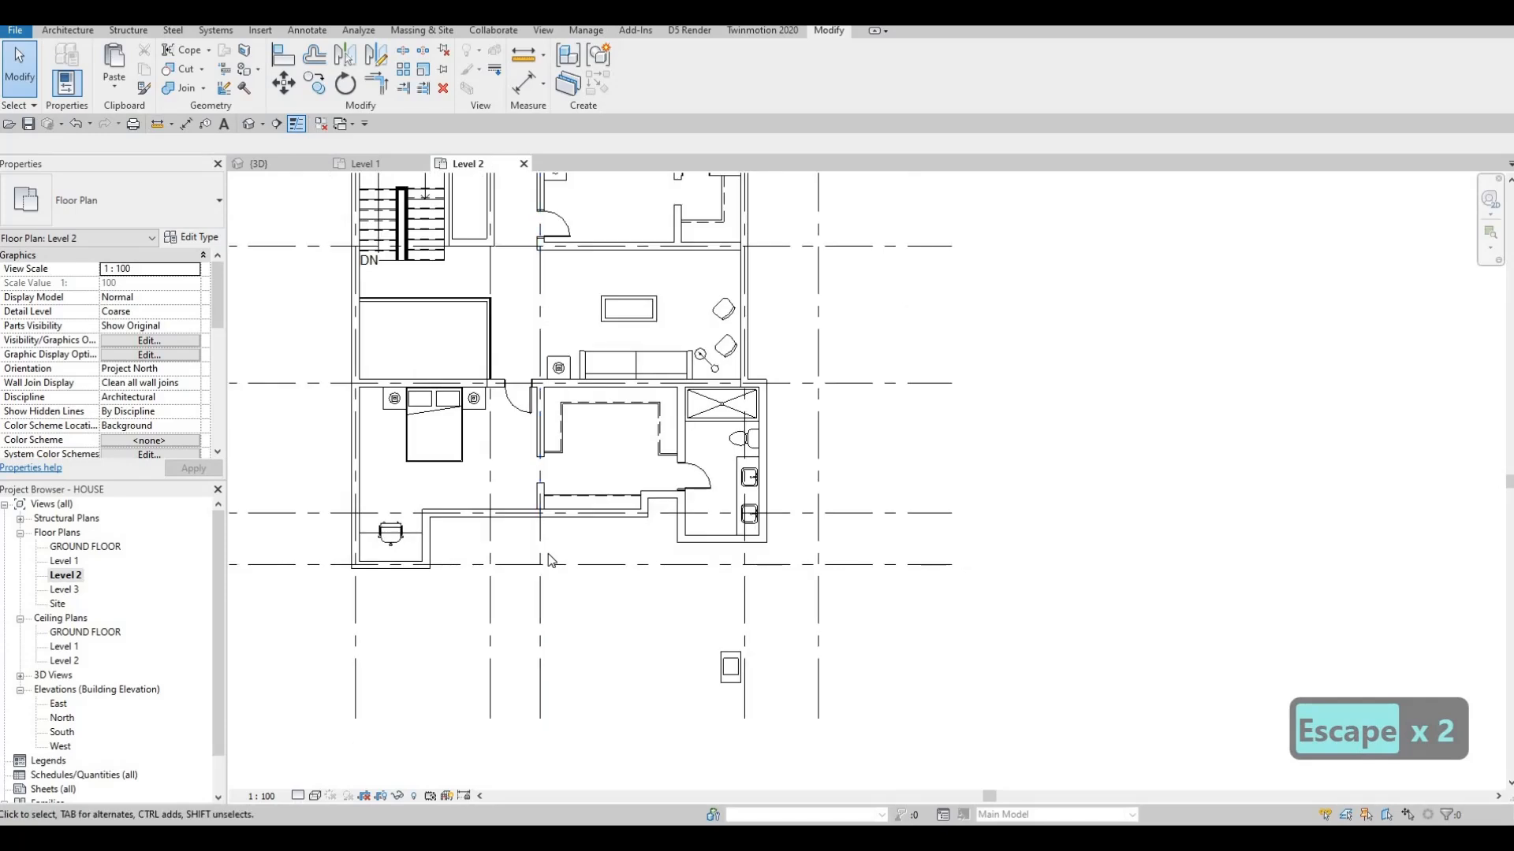
pyautogui.scroll(5, 528, 469)
pyautogui.press('Escape')
pyautogui.press('Escape')
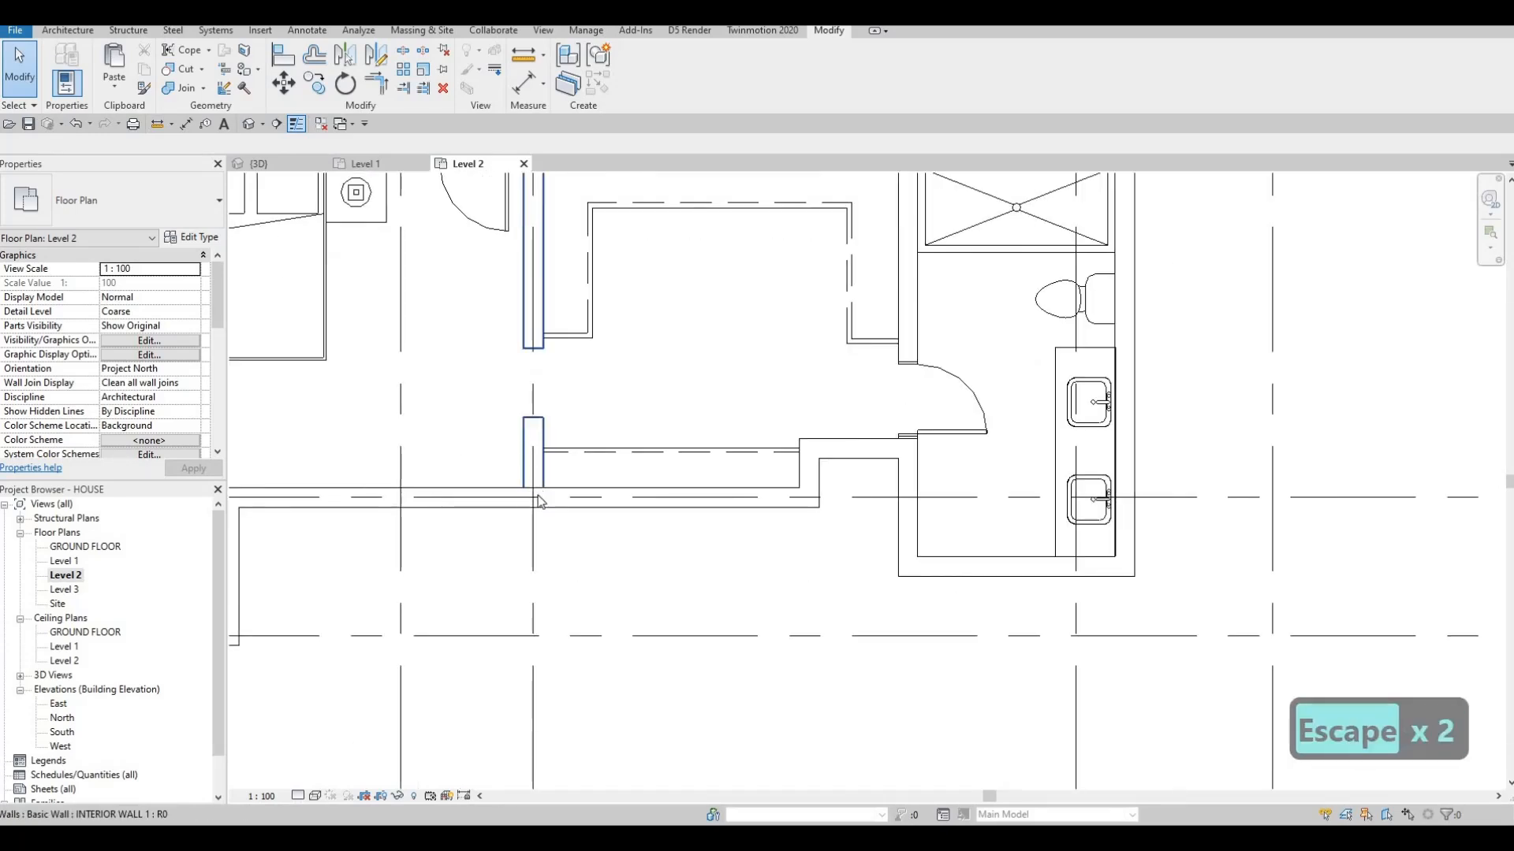
pyautogui.click(538, 500)
pyautogui.scroll(-3, 574, 495)
pyautogui.scroll(2, 574, 495)
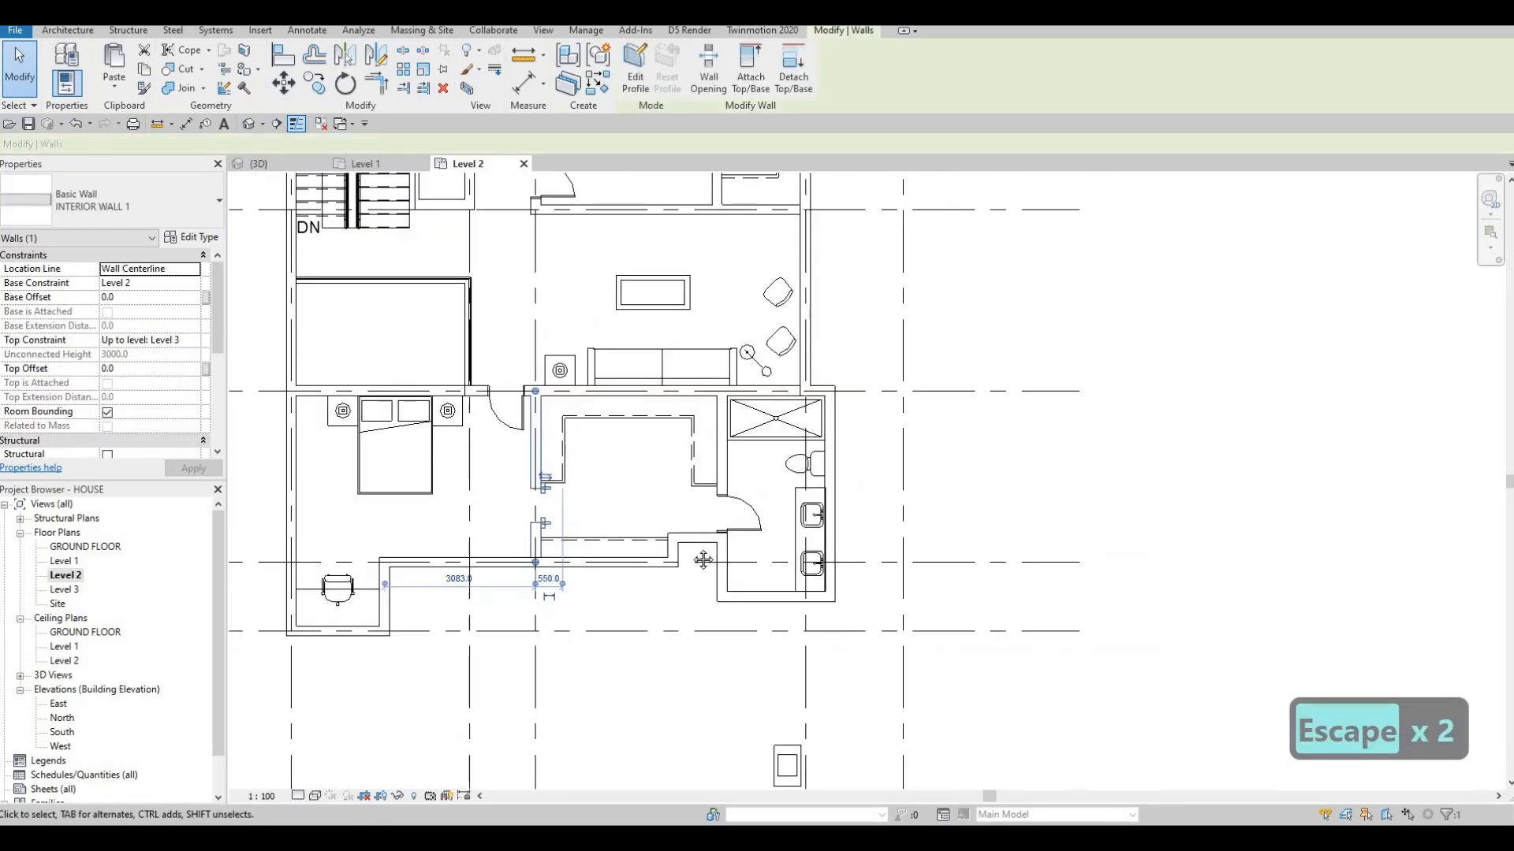
pyautogui.press('Escape')
pyautogui.scroll(1, 834, 528)
pyautogui.moveTo(802, 382); pyautogui.dragTo(801, 524, button='middle')
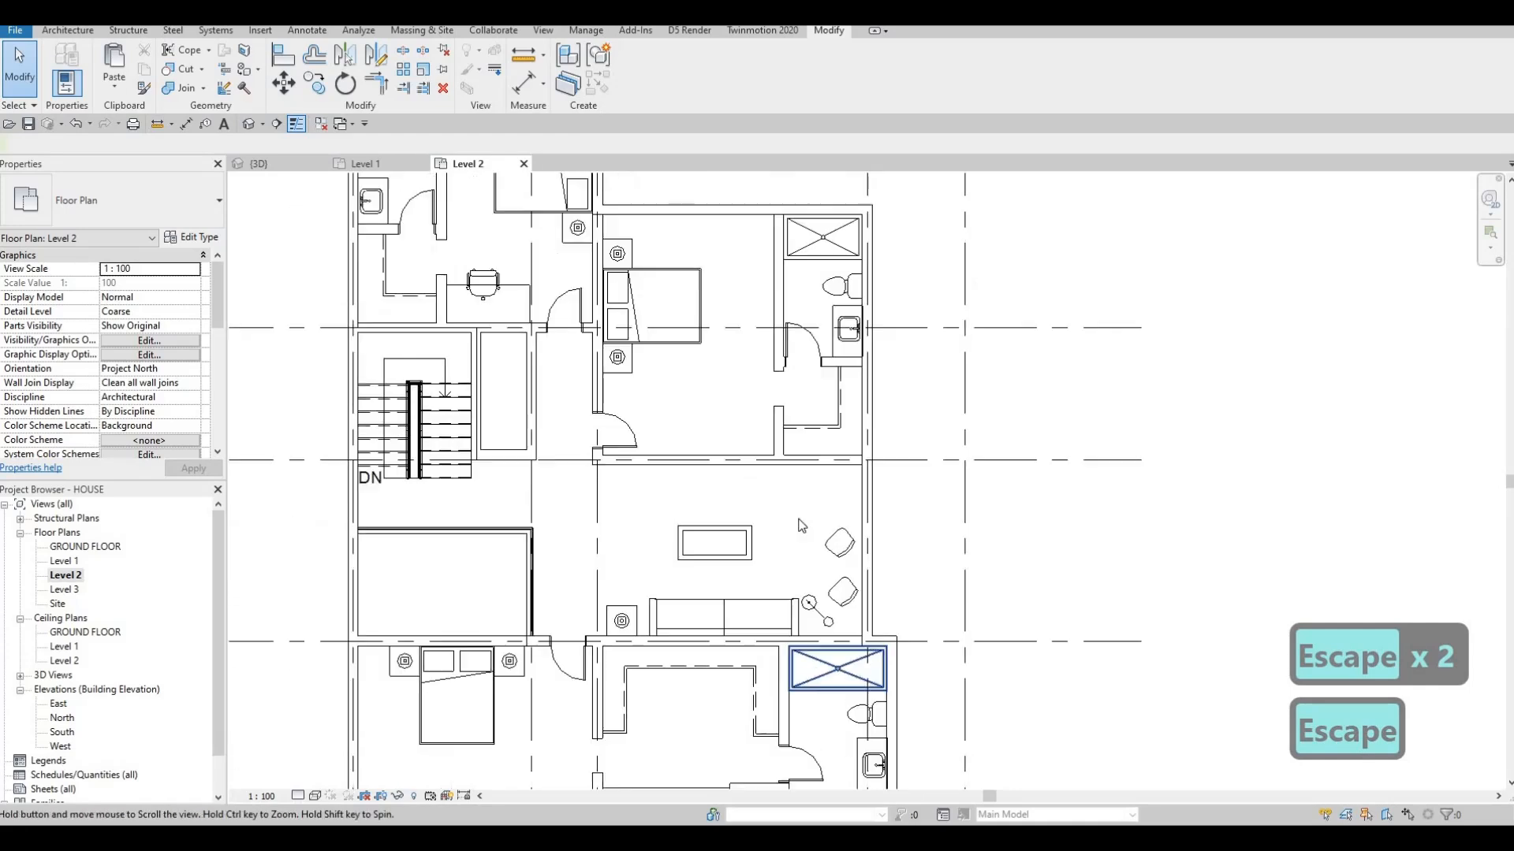
pyautogui.scroll(-1, 804, 552)
pyautogui.moveTo(778, 667); pyautogui.dragTo(773, 596, button='middle')
pyautogui.moveTo(743, 481); pyautogui.dragTo(737, 544, button='middle')
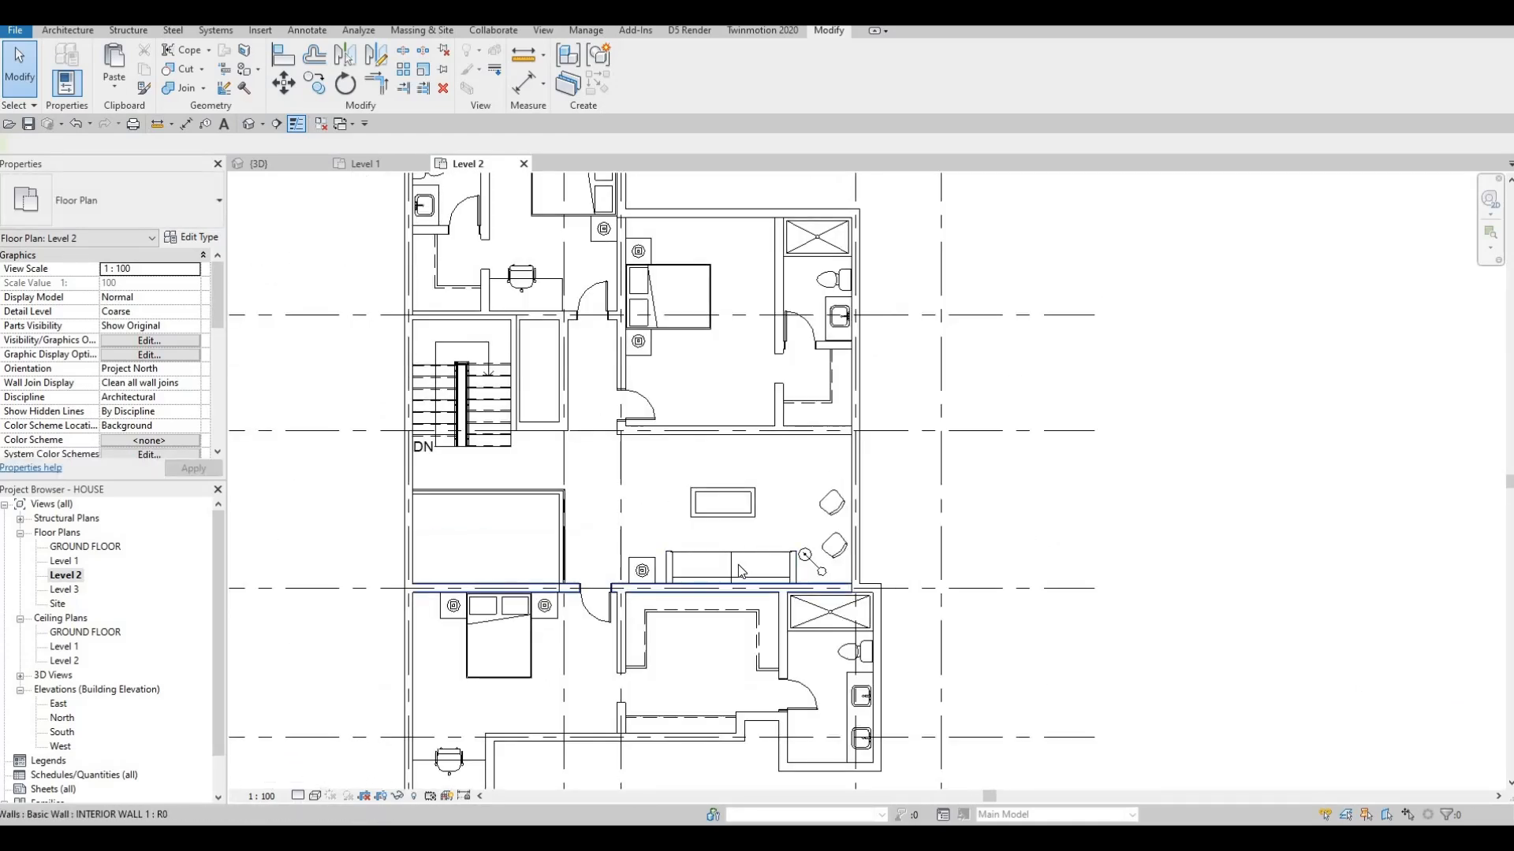
pyautogui.moveTo(709, 625); pyautogui.dragTo(726, 547, button='middle')
pyautogui.moveTo(743, 601); pyautogui.dragTo(739, 656, button='middle')
pyautogui.scroll(1, 717, 605)
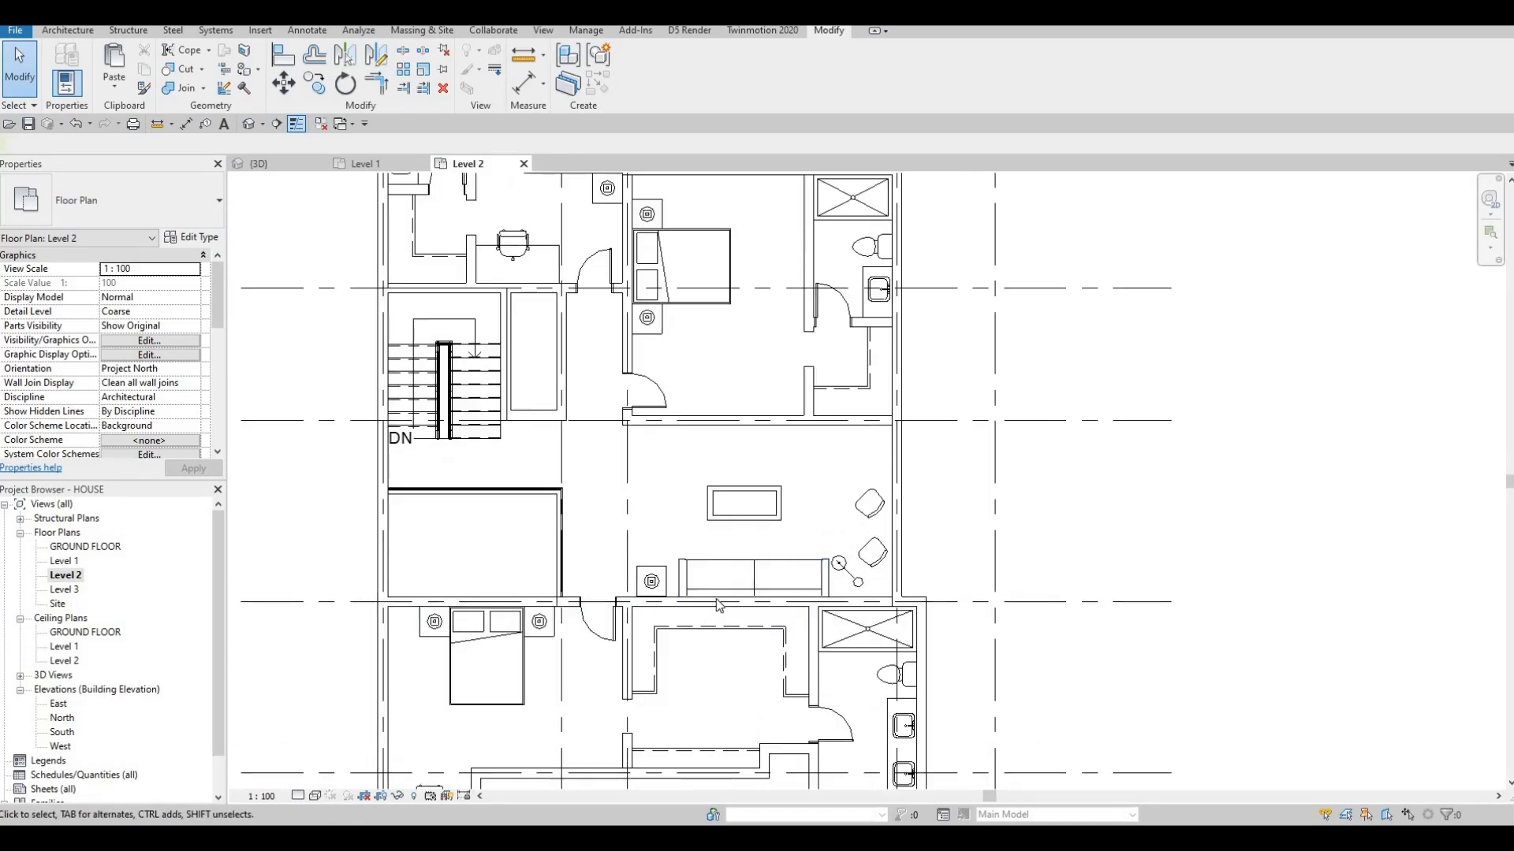
pyautogui.scroll(-2, 718, 605)
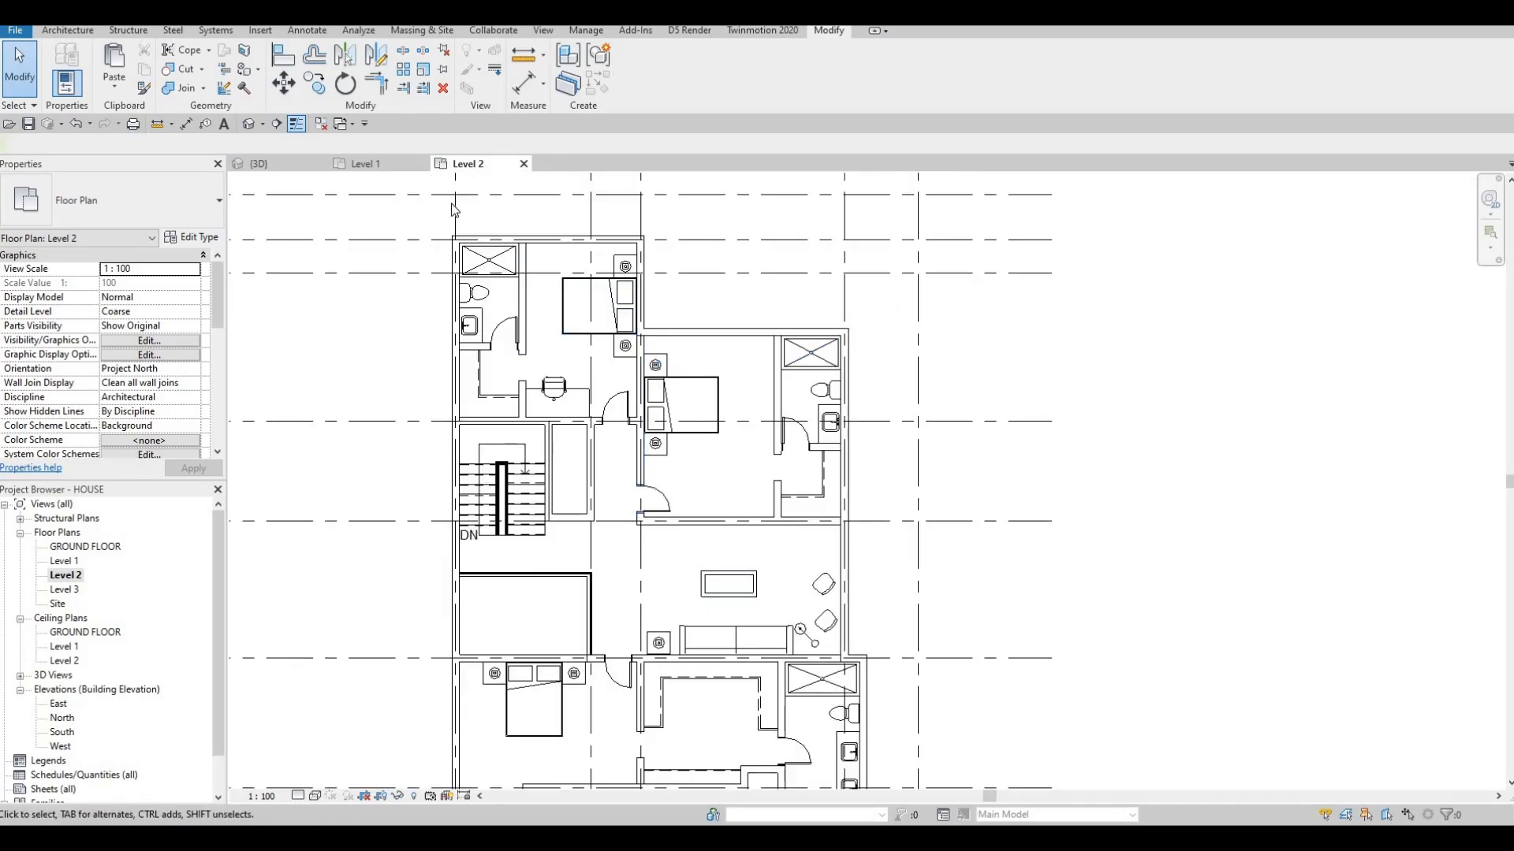
# - Show Level 1 as the underlay base level of the Level 2 floor plan
pyautogui.scroll(-5, 162, 360)
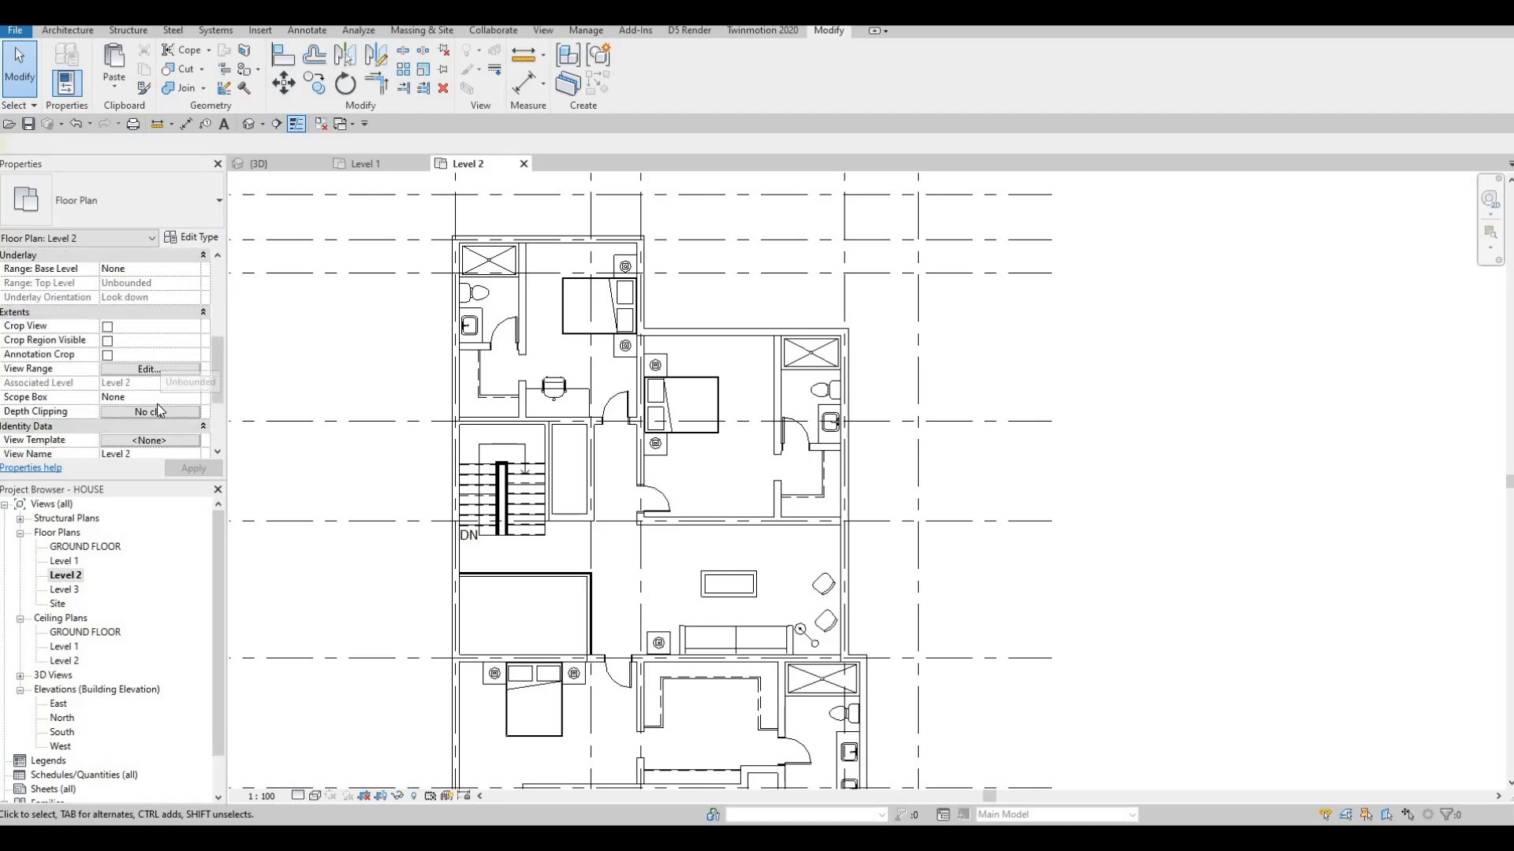
pyautogui.scroll(4, 158, 397)
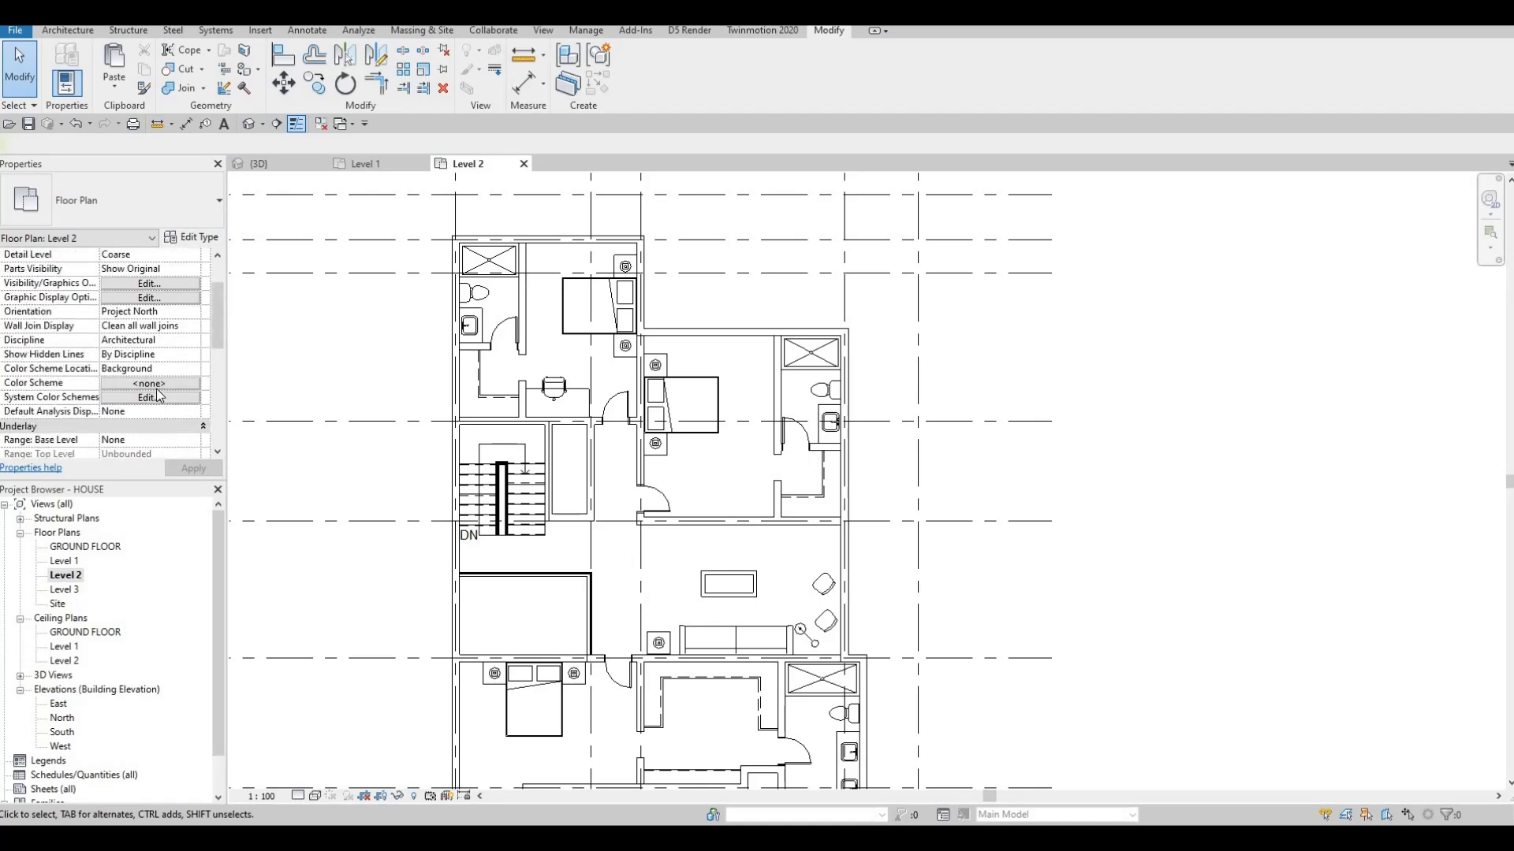
pyautogui.scroll(-5, 154, 397)
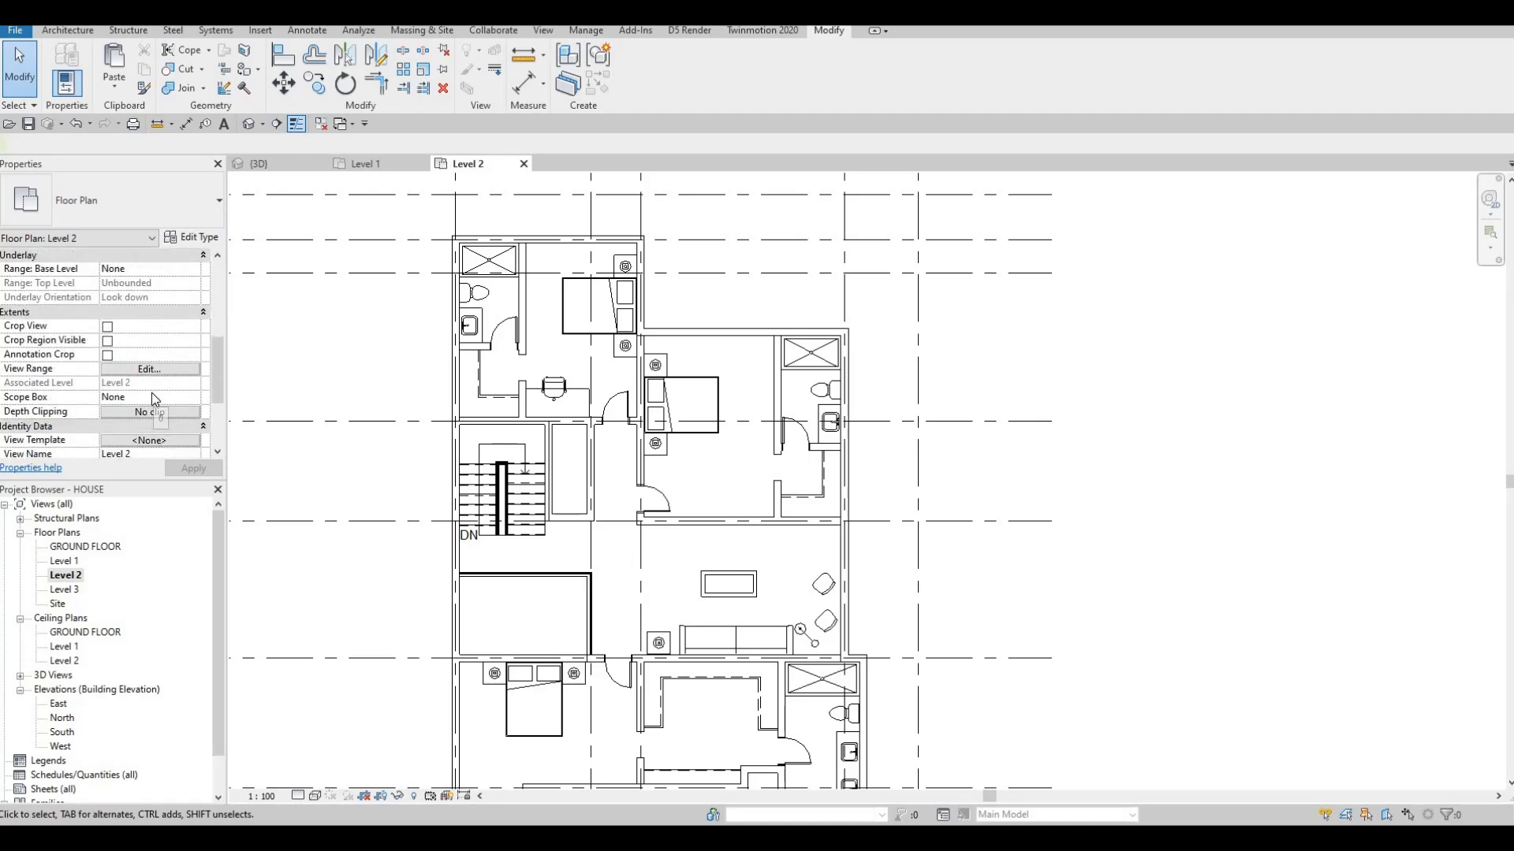
pyautogui.scroll(4, 155, 398)
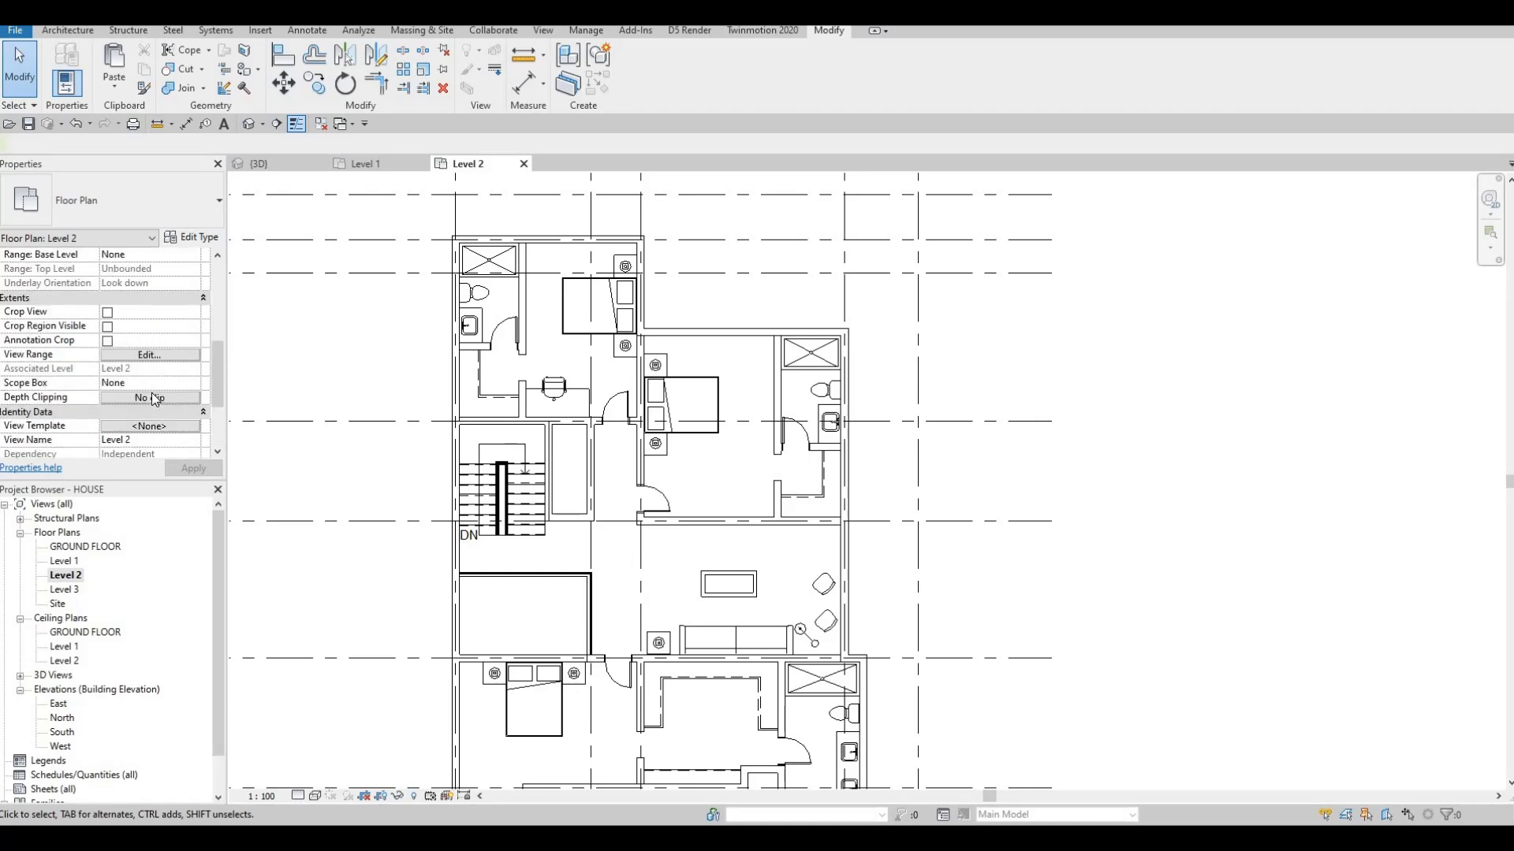
pyautogui.scroll(3, 150, 390)
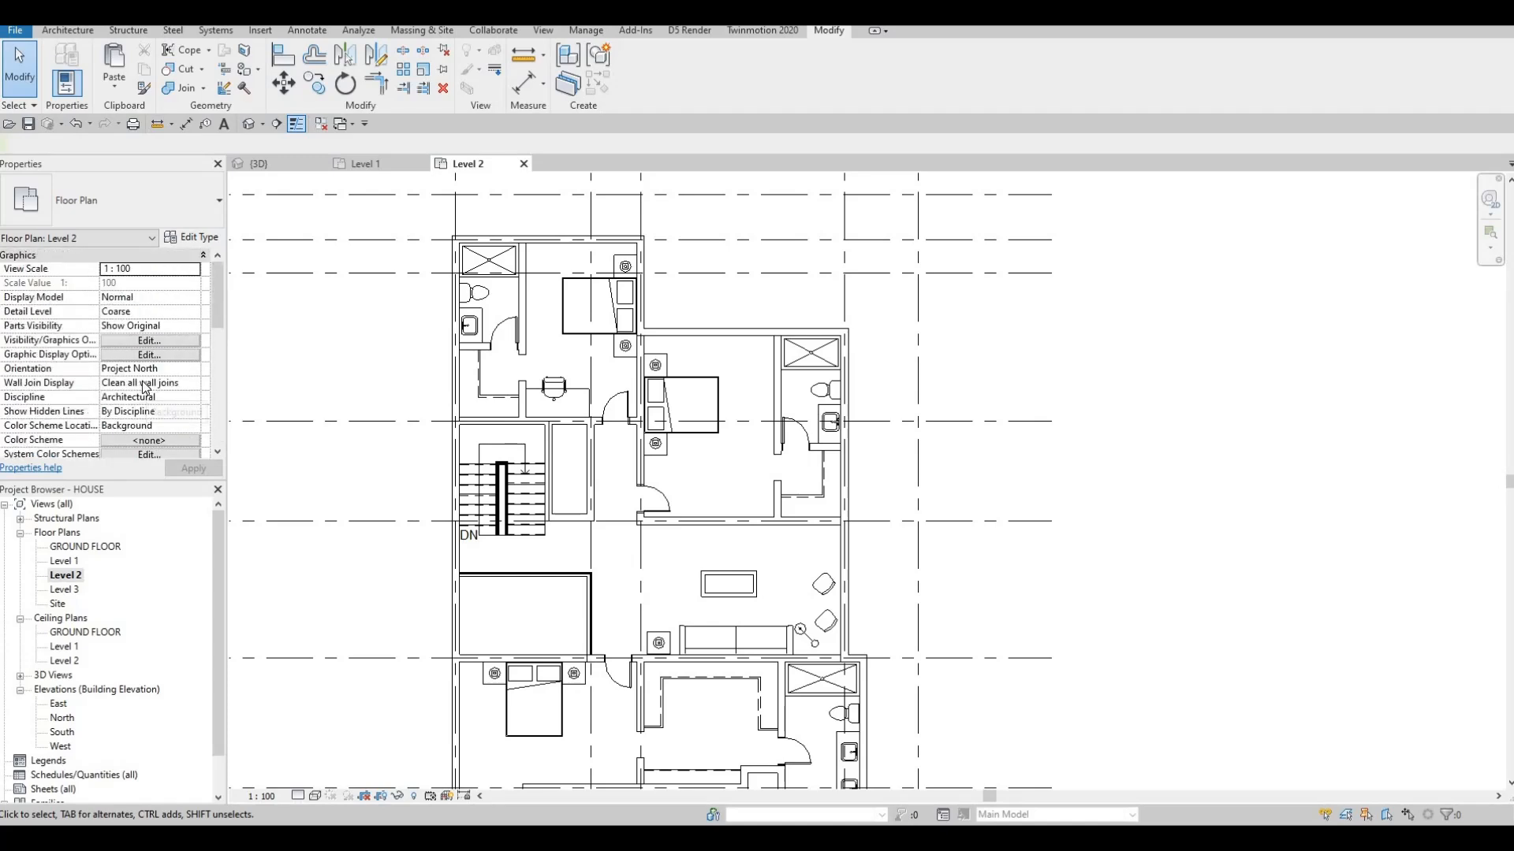
pyautogui.scroll(-3, 144, 386)
pyautogui.press('Escape')
pyautogui.scroll(-2, 169, 363)
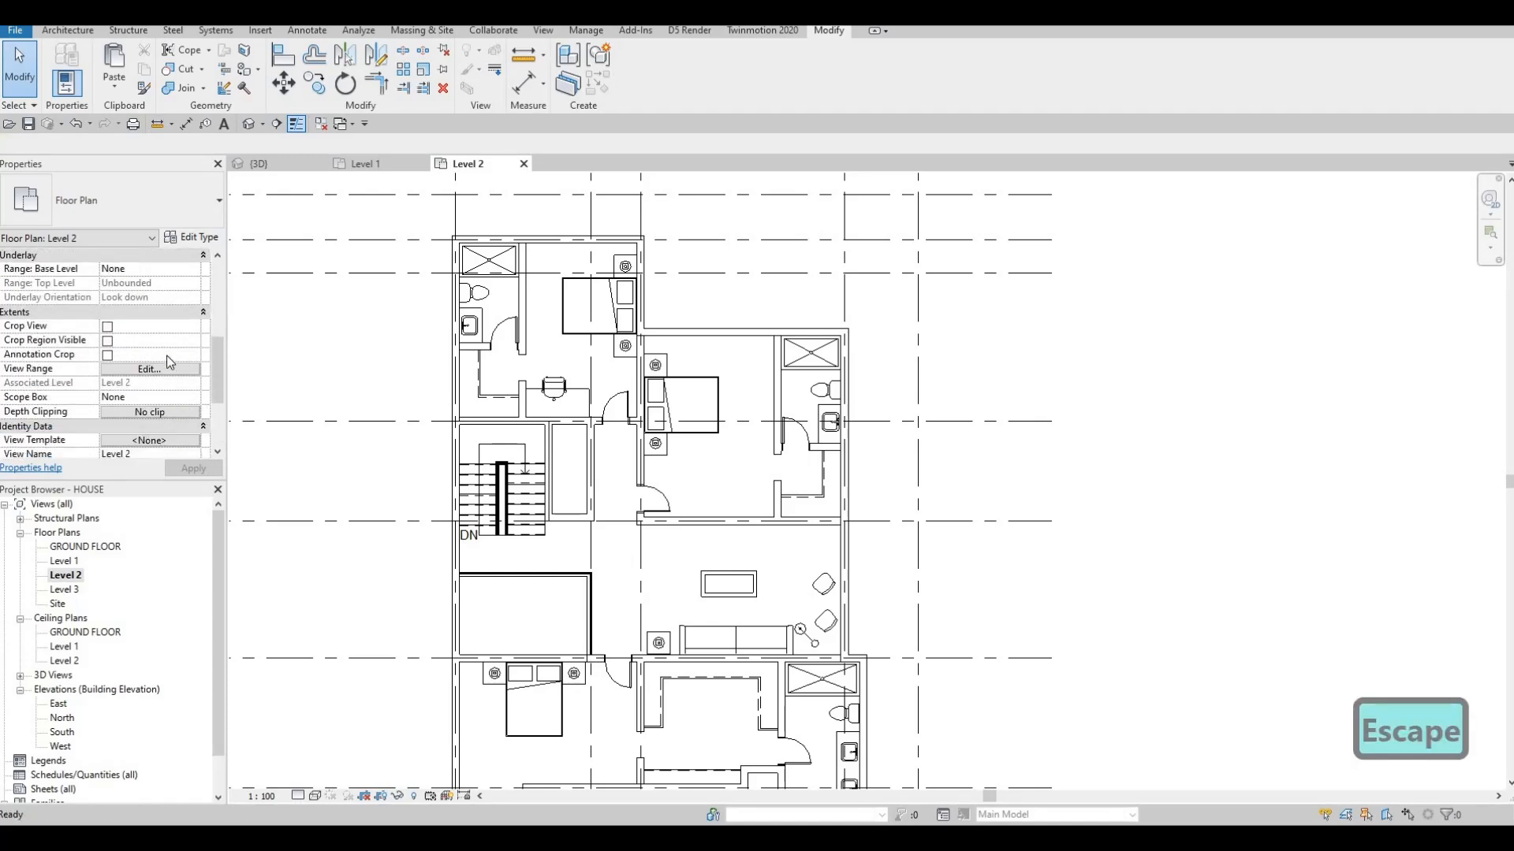
pyautogui.scroll(2, 178, 351)
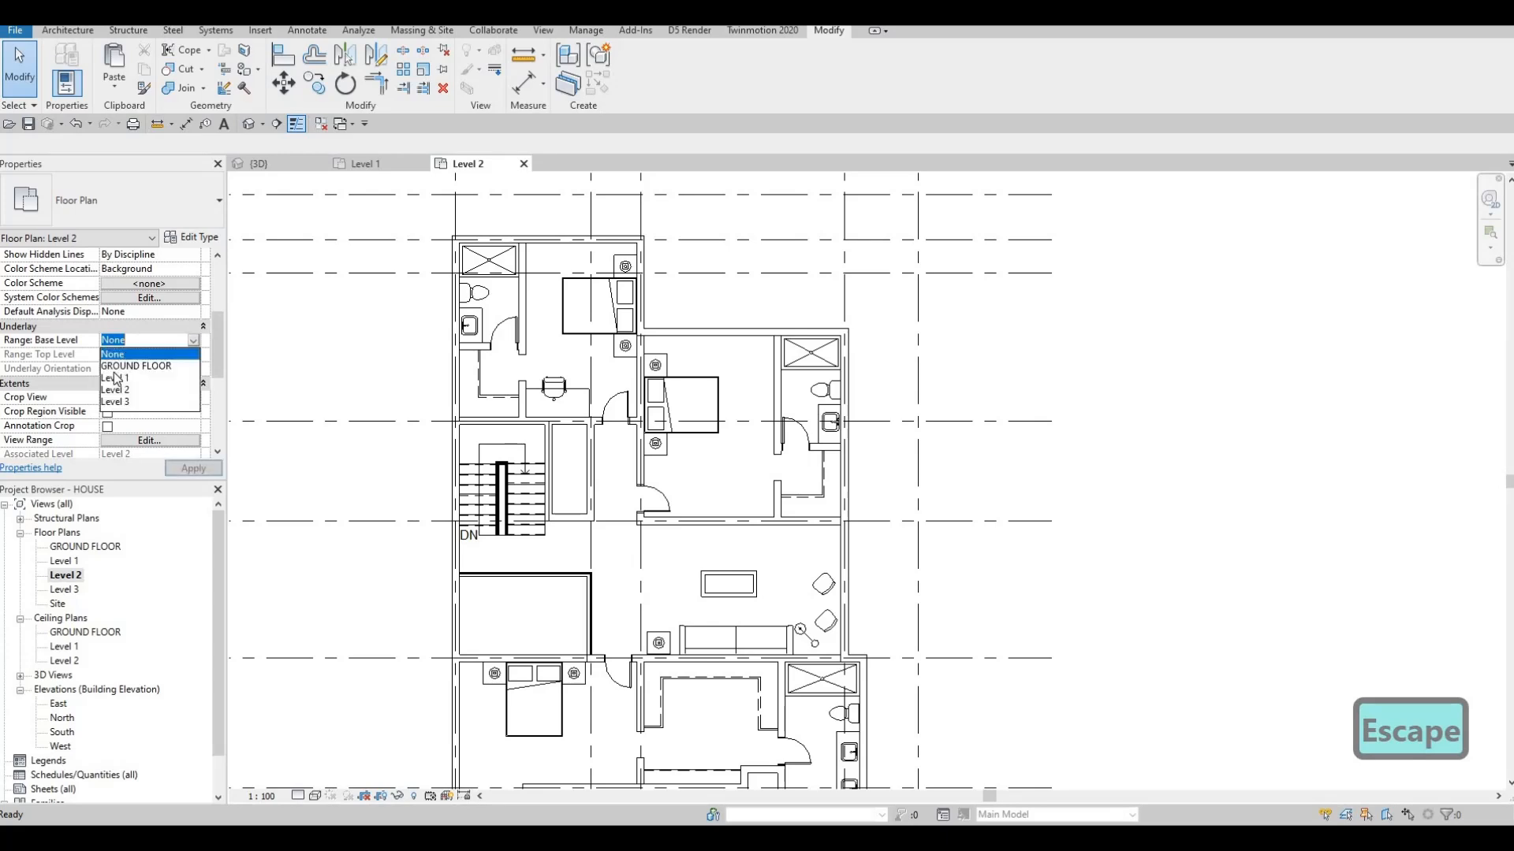
pyautogui.click(159, 379)
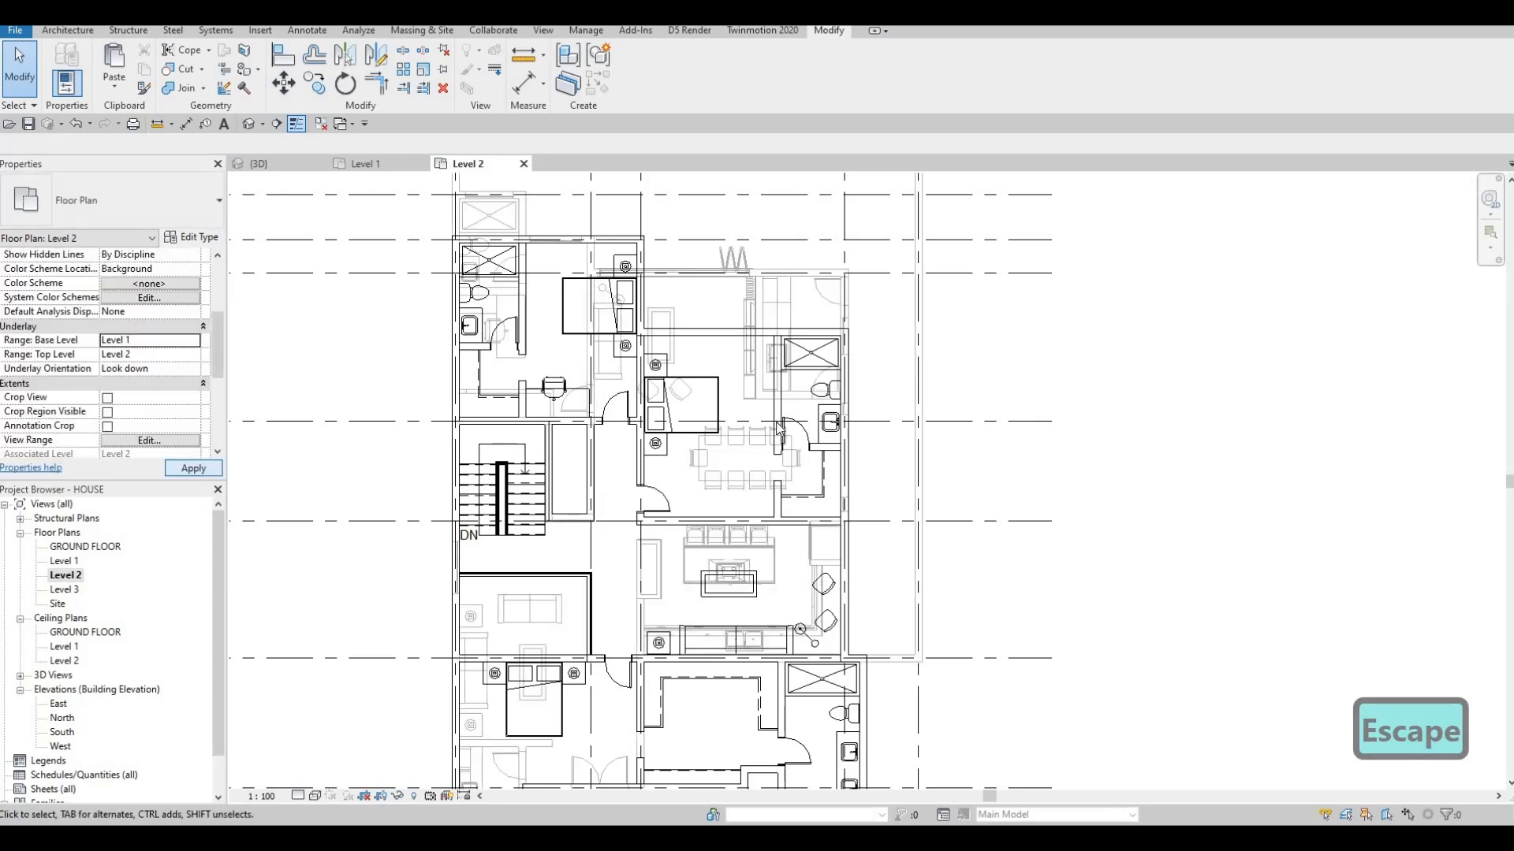
pyautogui.press('Escape')
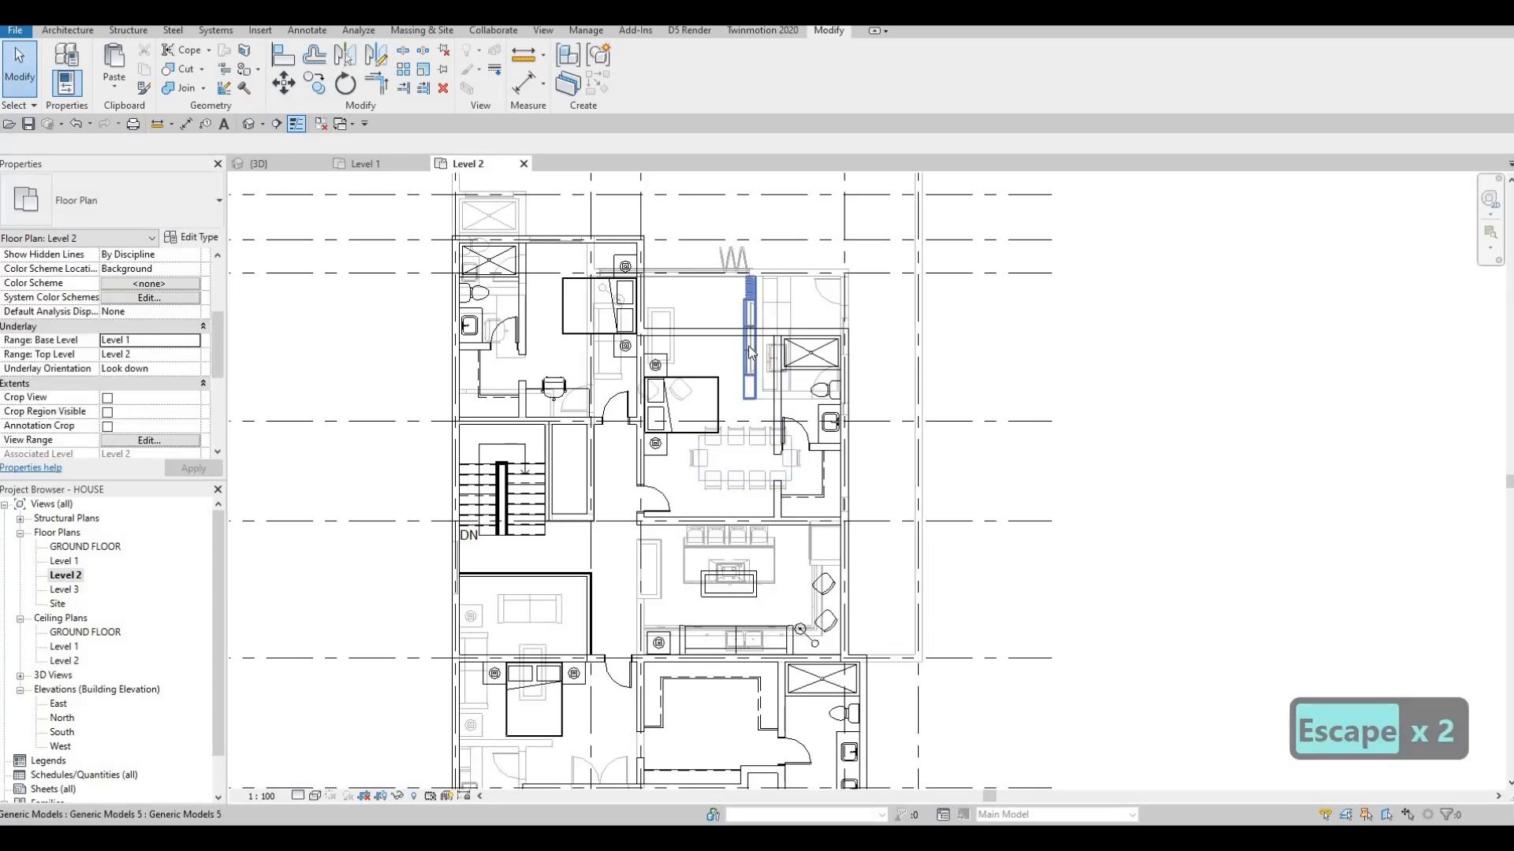
# - Create a similar M_TV - Flat Screen 0810mm from the underlay's TV and place it on the northwest bedroom's bathroom wall, facing the bed
pyautogui.scroll(3, 749, 347)
pyautogui.click(750, 347)
pyautogui.press('c')
pyautogui.press('s')
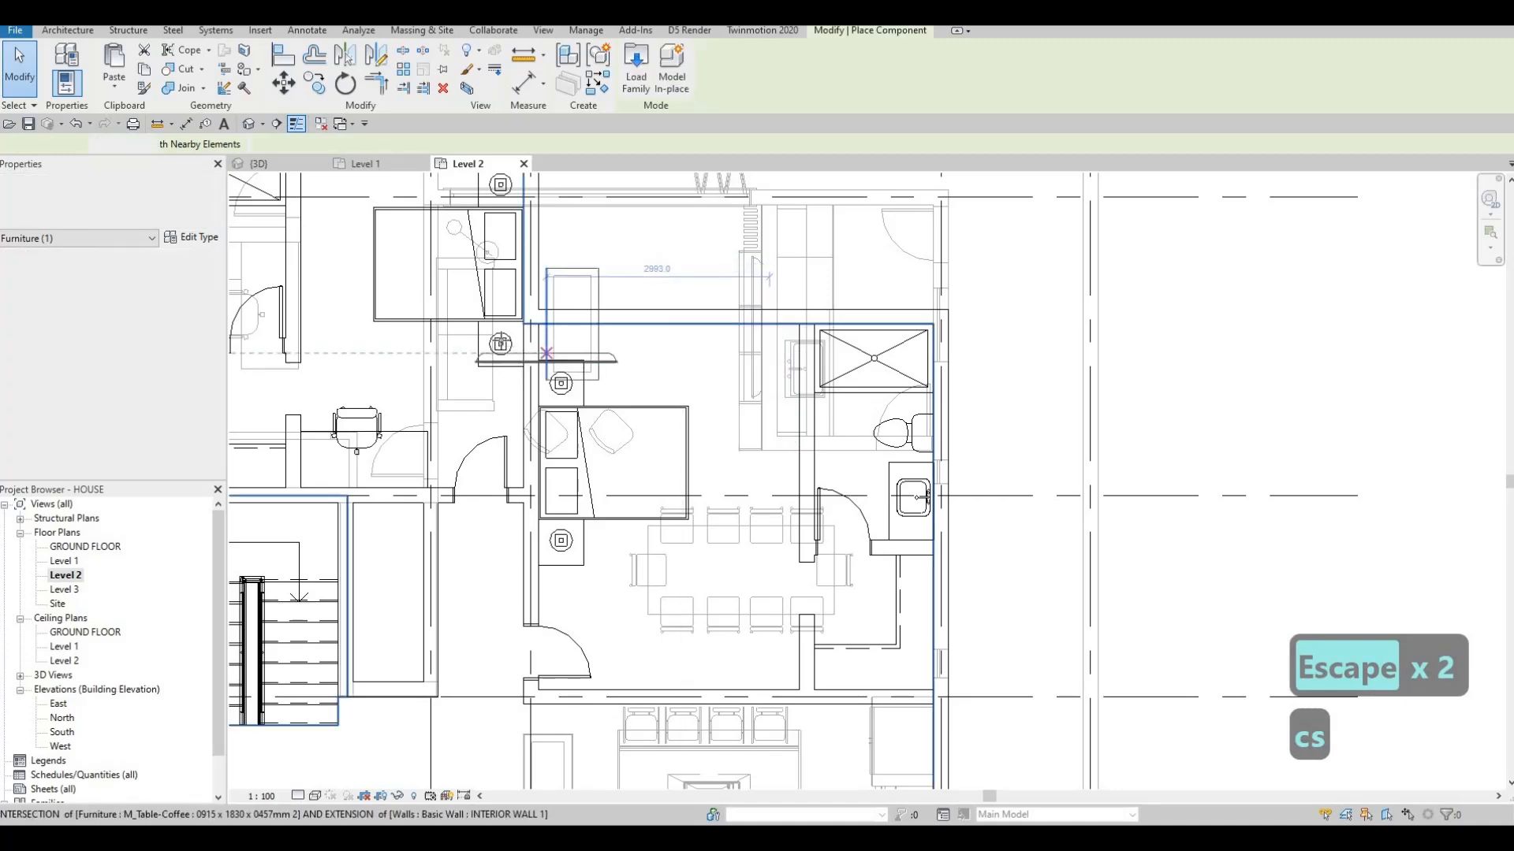
pyautogui.scroll(-3, 376, 304)
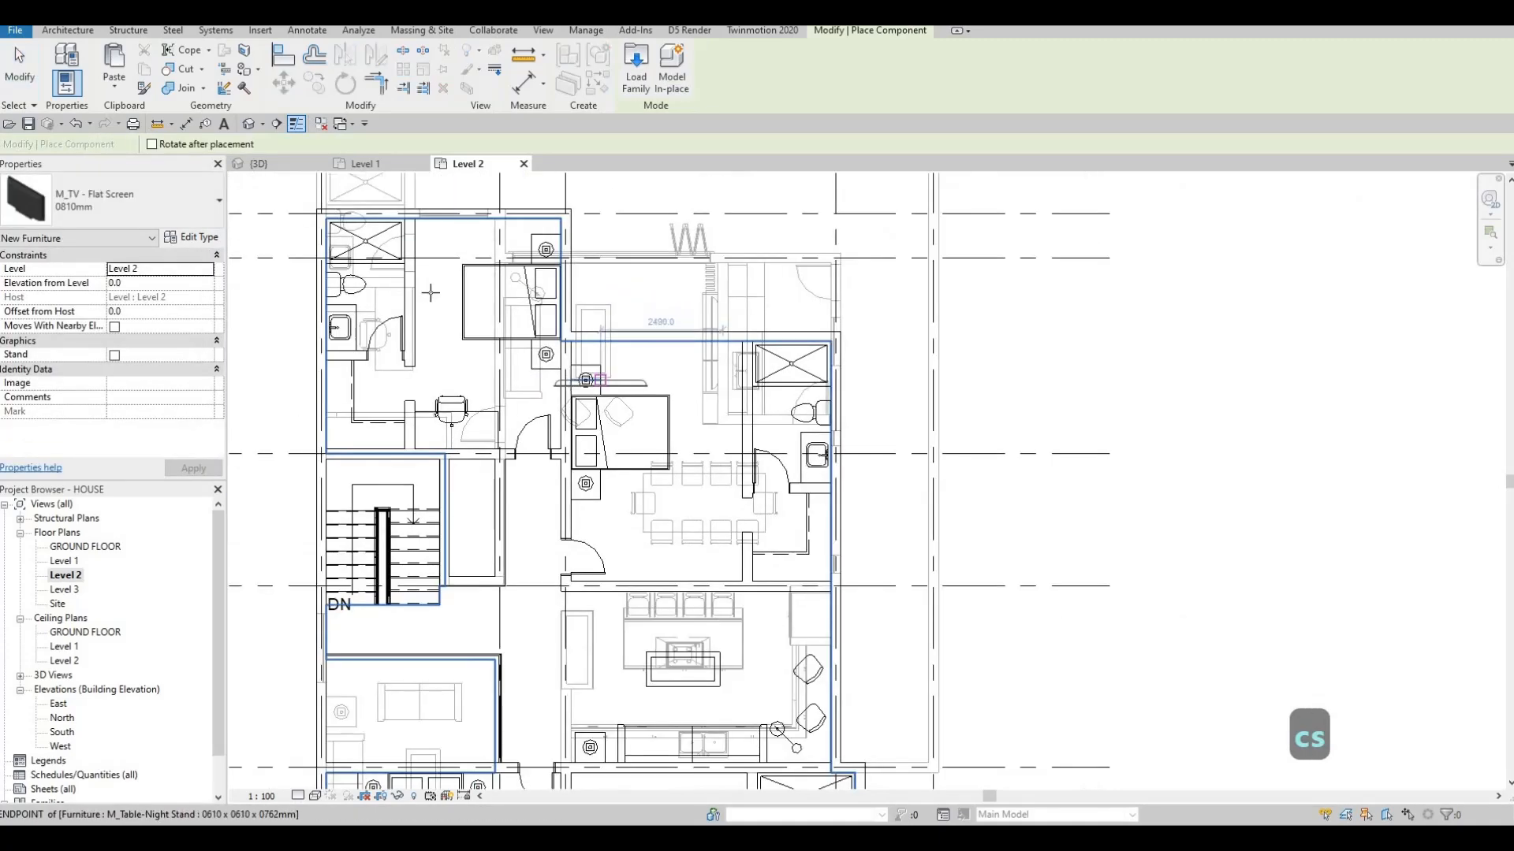
pyautogui.scroll(4, 431, 294)
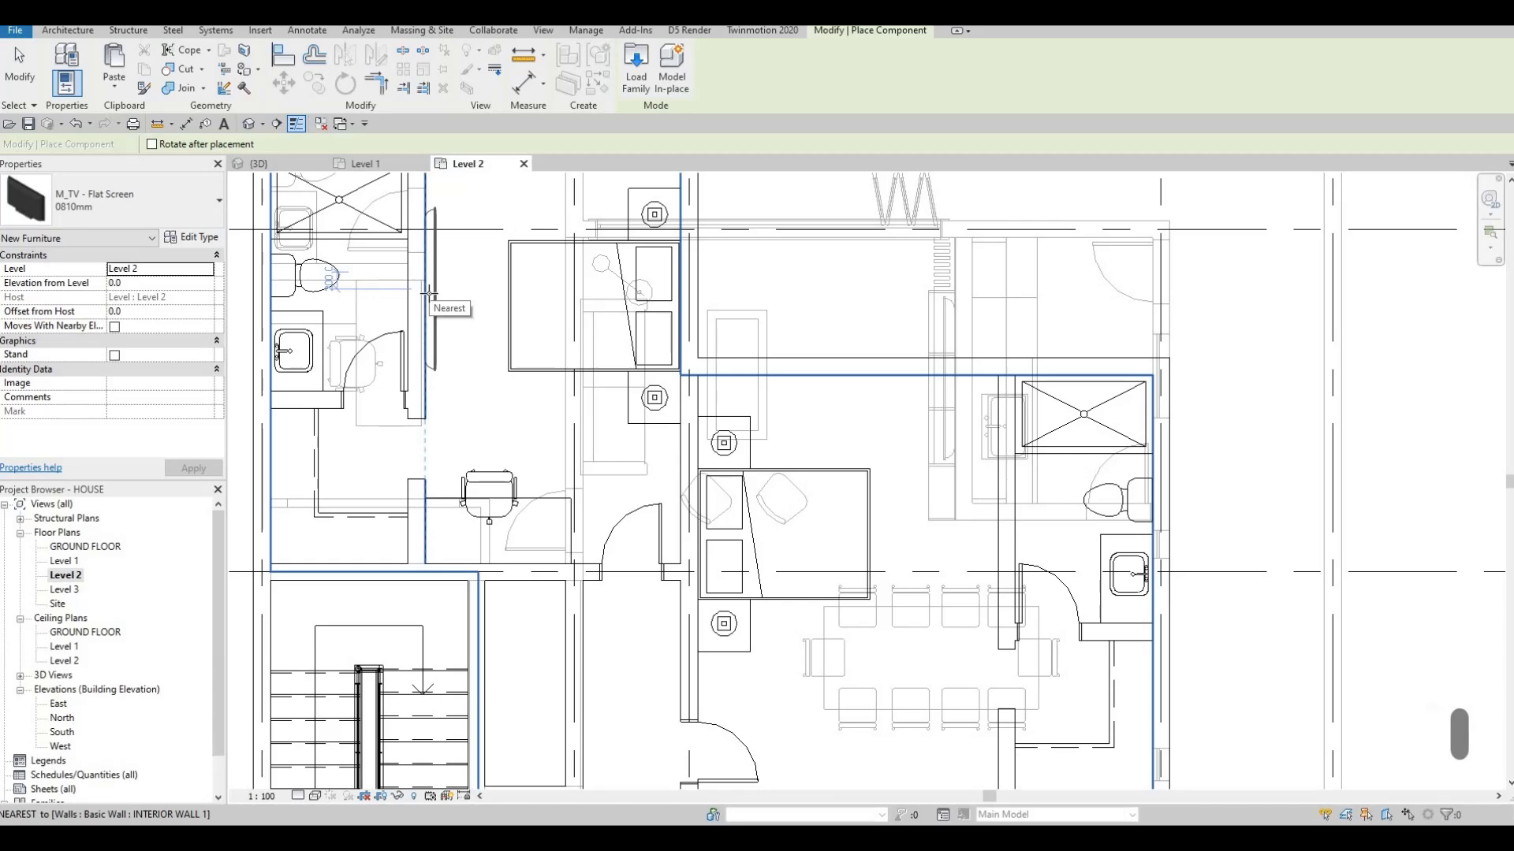
pyautogui.click(435, 294)
pyautogui.press('Escape')
pyautogui.press('Escape')
pyautogui.press('Escape')
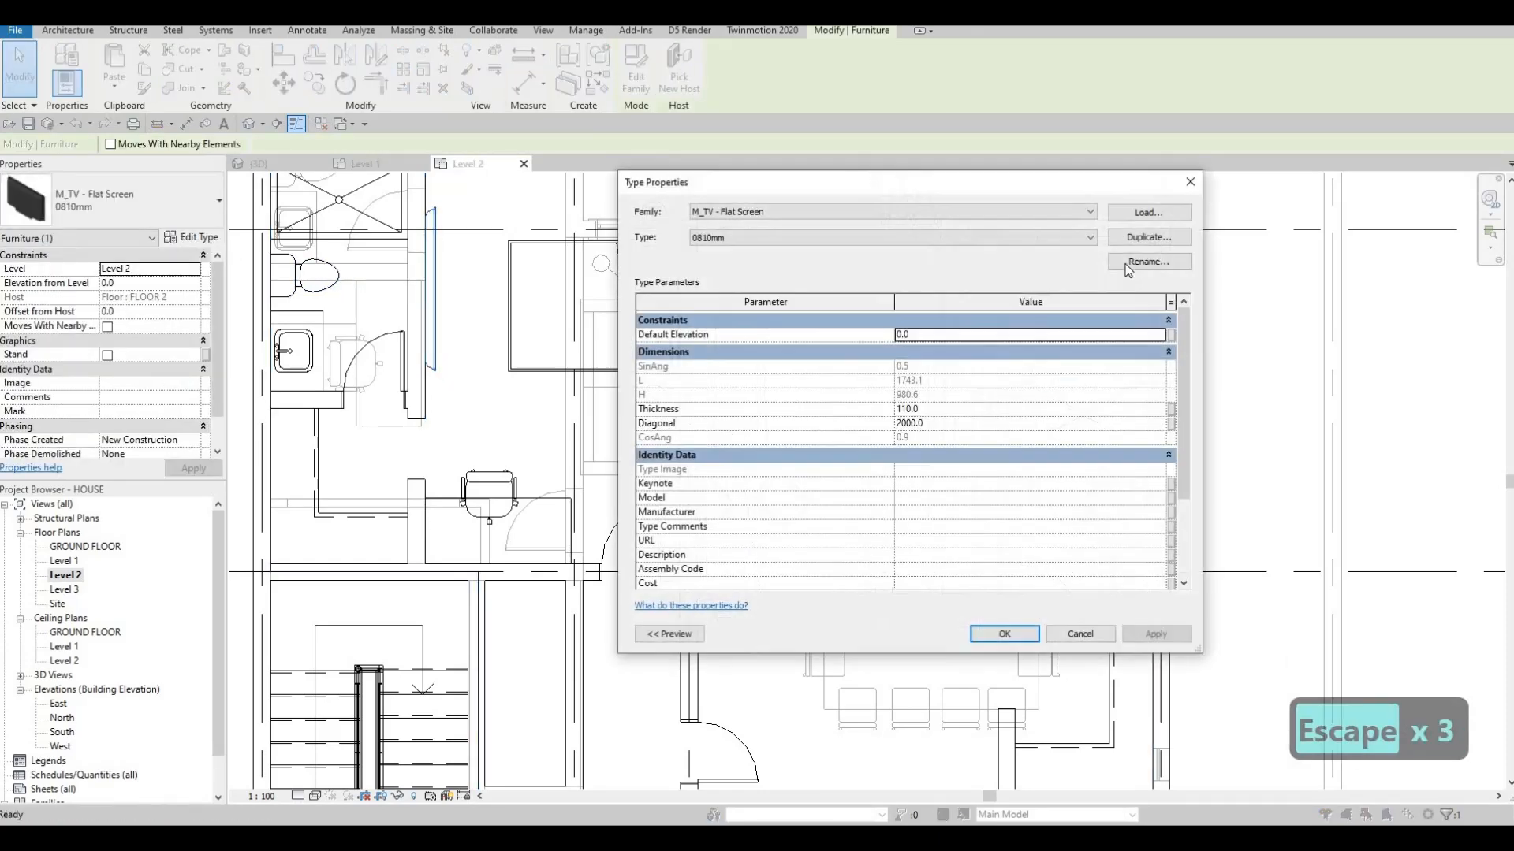
# - Duplicate the northwest bedroom TV's type as 0810mm 2 and set its diagonal to 1000
pyautogui.click(1148, 237)
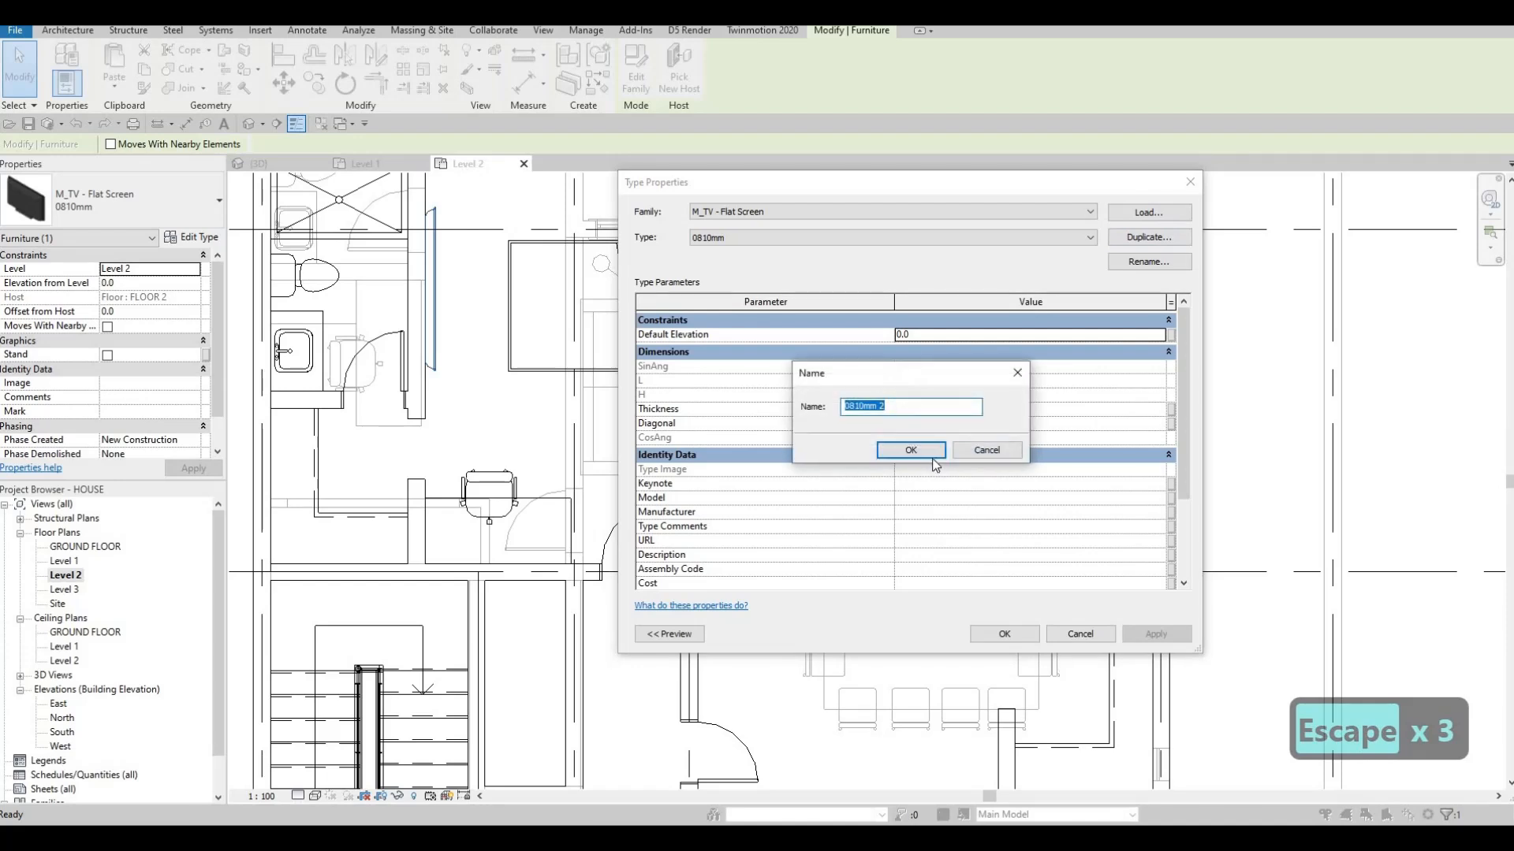
pyautogui.click(911, 450)
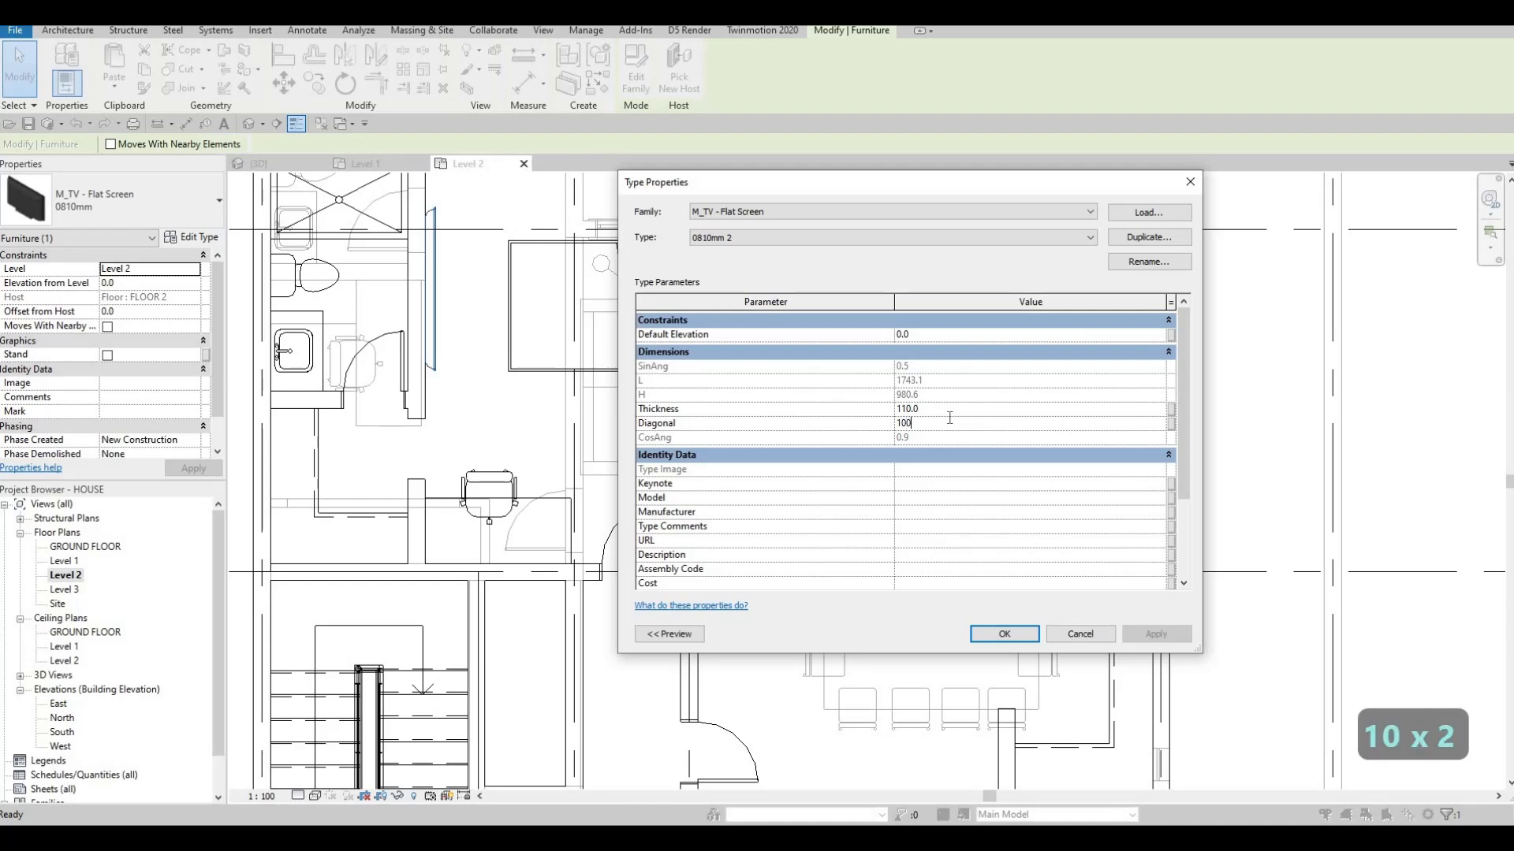
pyautogui.click(1004, 634)
pyautogui.press('Escape')
pyautogui.press('Escape')
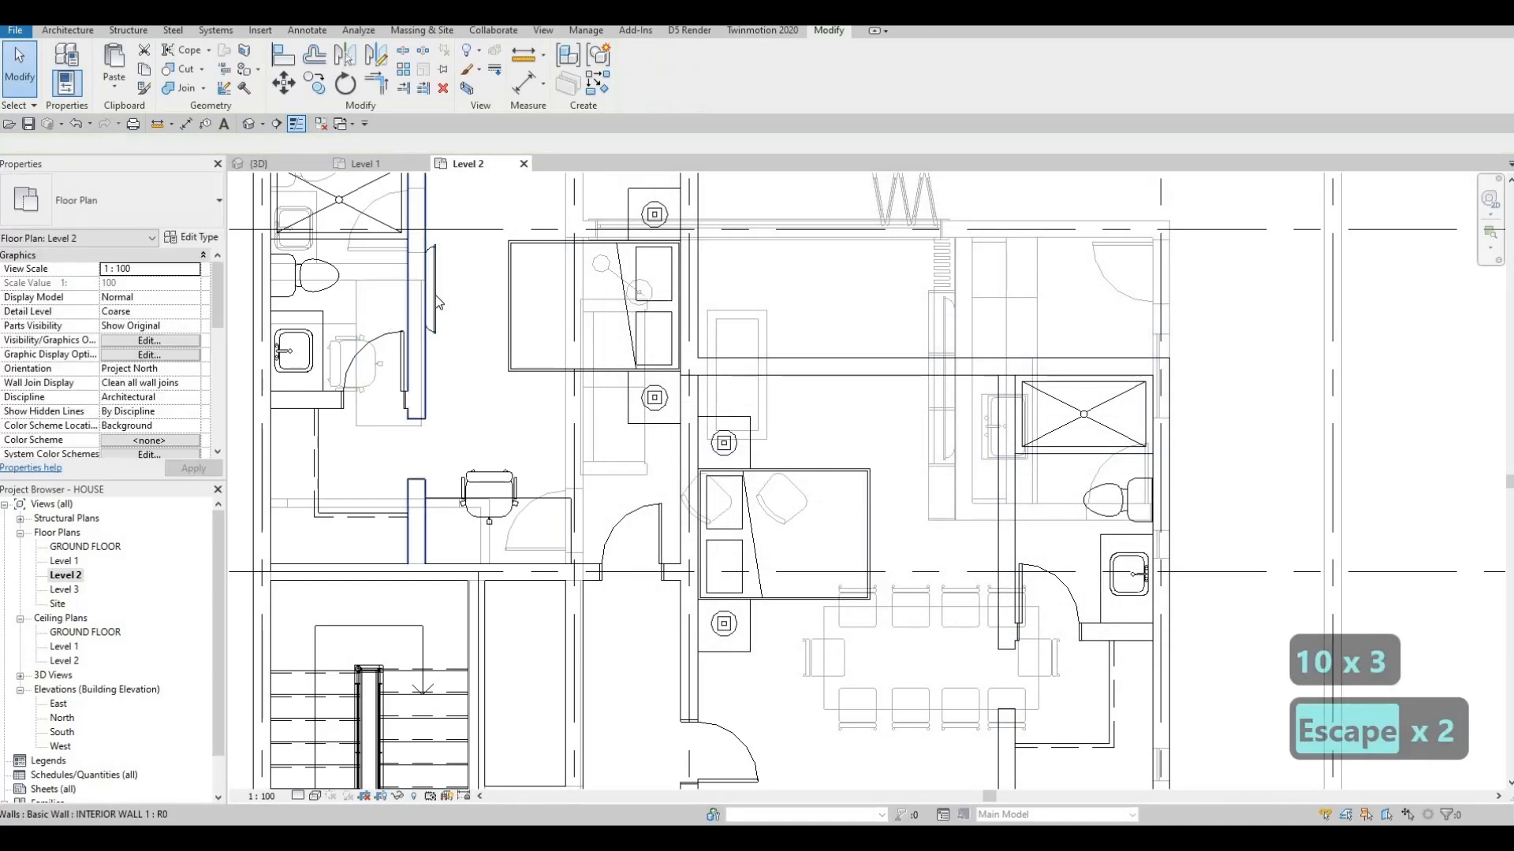
# - Place a similar 0810mm 2 TV, rotated to face the bed, on the northeast bedroom's bathroom wall
pyautogui.click(432, 295)
pyautogui.press('c')
pyautogui.press('s')
pyautogui.scroll(-2, 723, 358)
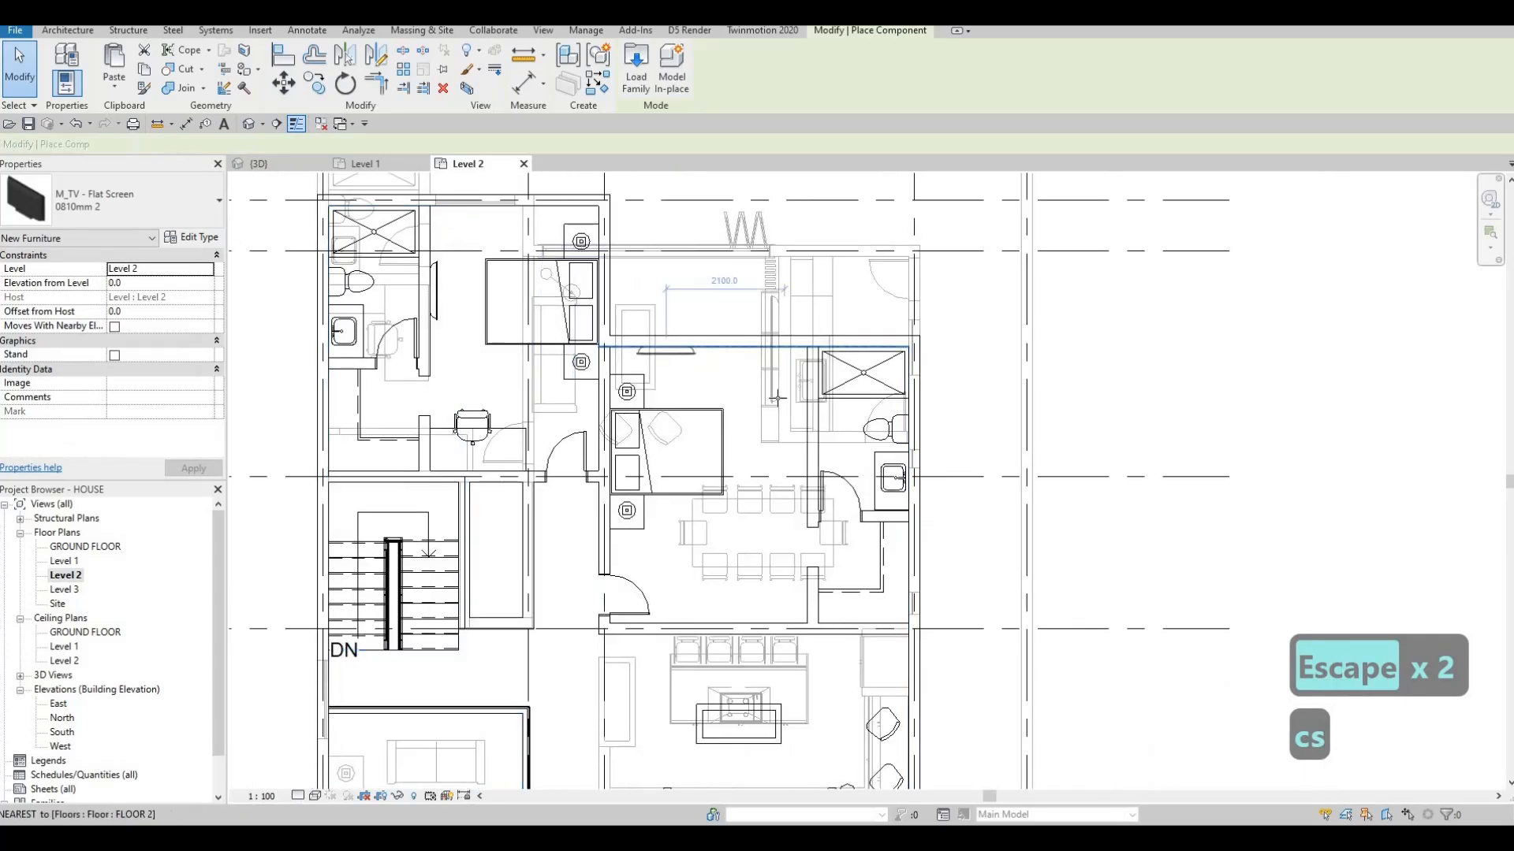
pyautogui.scroll(2, 832, 454)
pyautogui.press('space')
pyautogui.press('space')
pyautogui.press('space')
pyautogui.press('space')
pyautogui.press('space')
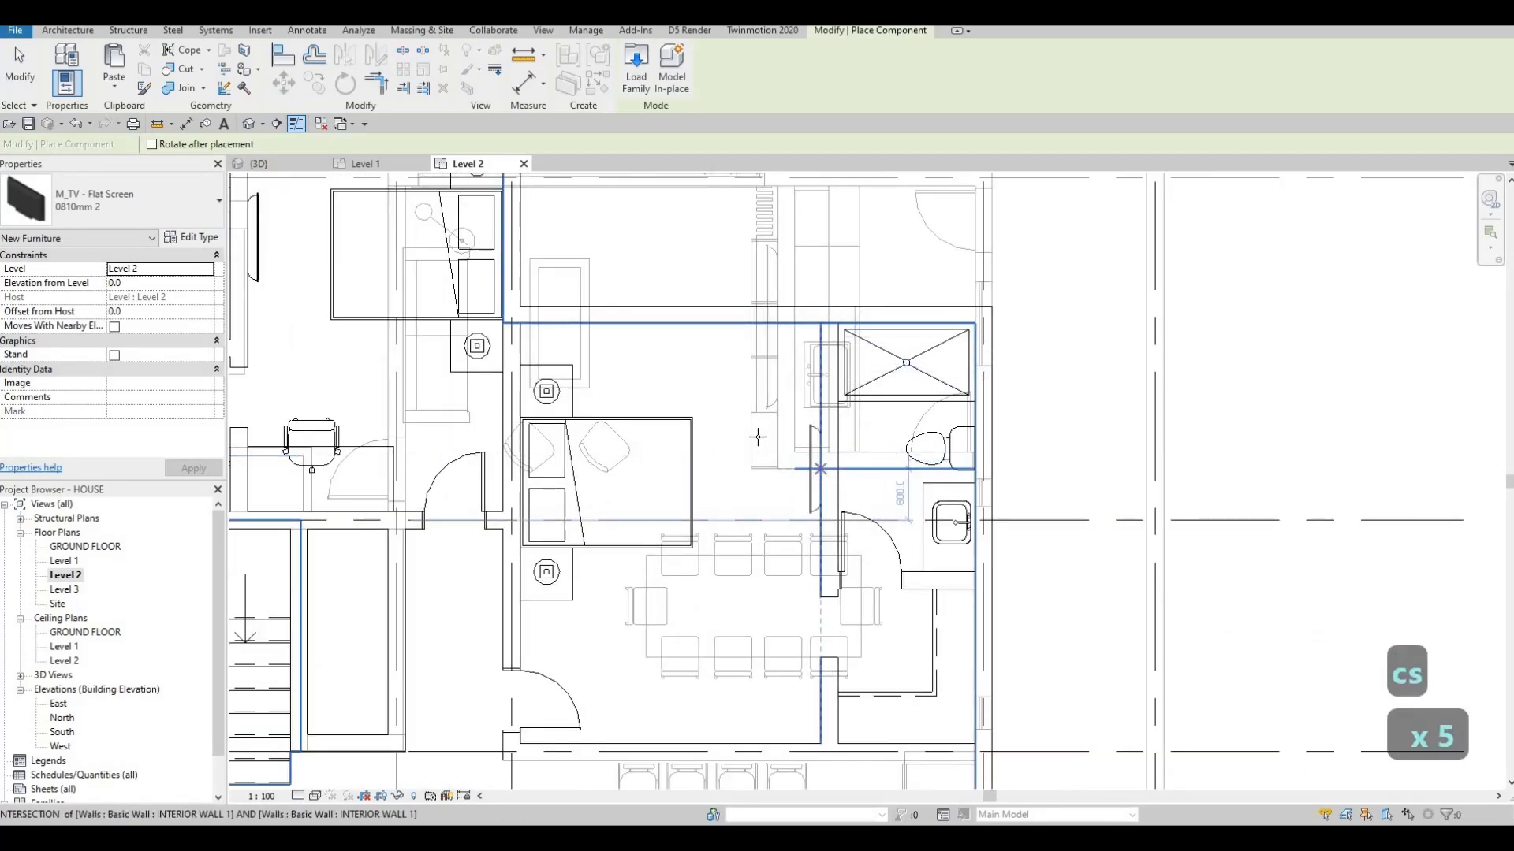
# - Place another 0810mm 2 TV, rotated to face the bed, on the southern bedroom's south exterior wall
pyautogui.scroll(-3, 794, 447)
pyautogui.moveTo(608, 481); pyautogui.dragTo(649, 226, button='middle')
pyautogui.scroll(3, 568, 542)
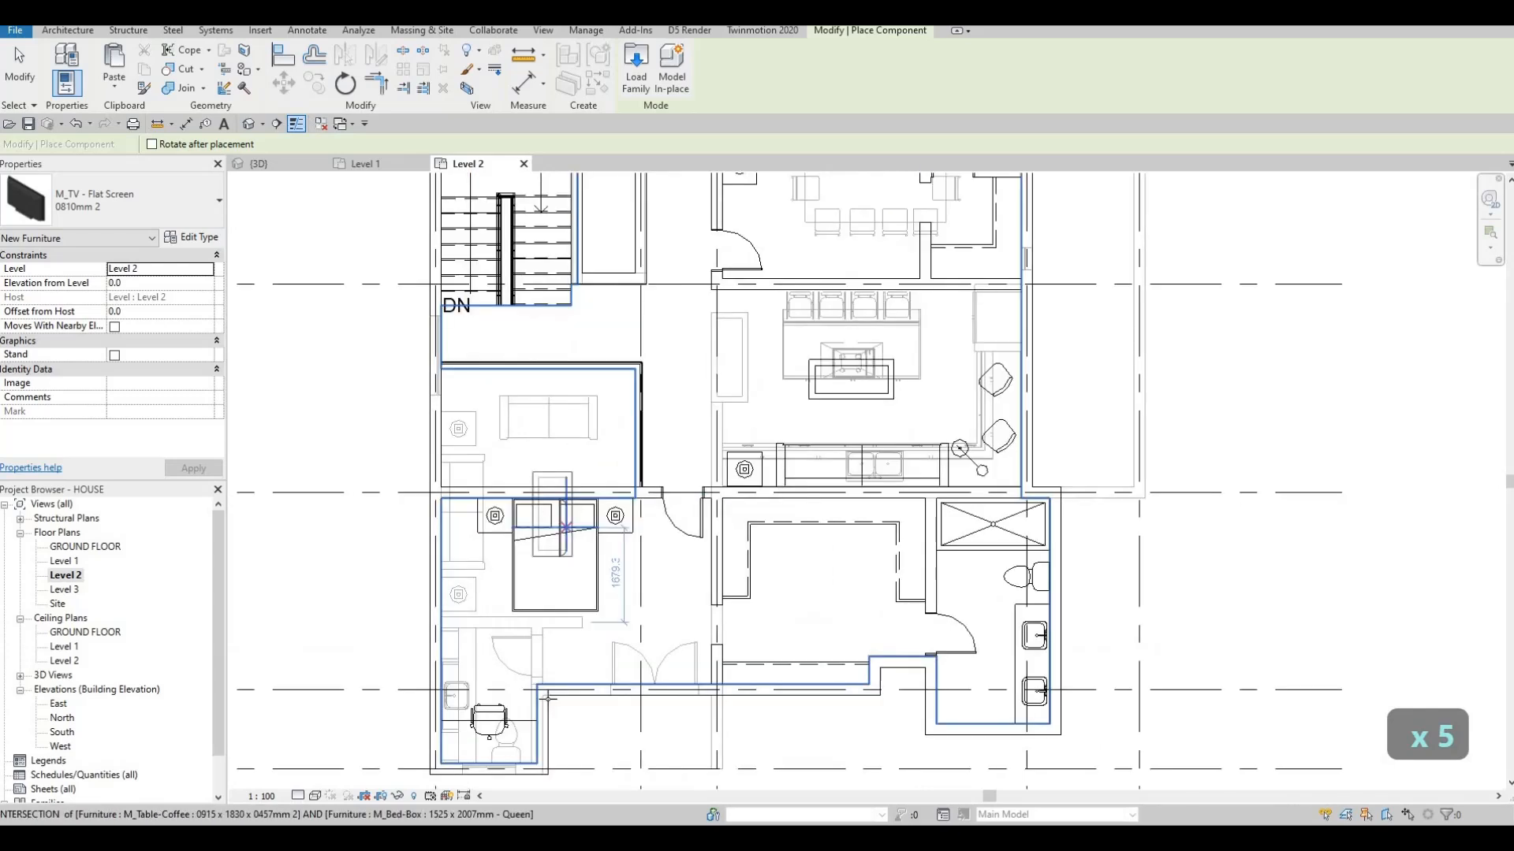
pyautogui.press('space')
pyautogui.press('space')
pyautogui.press('space')
pyautogui.press('space')
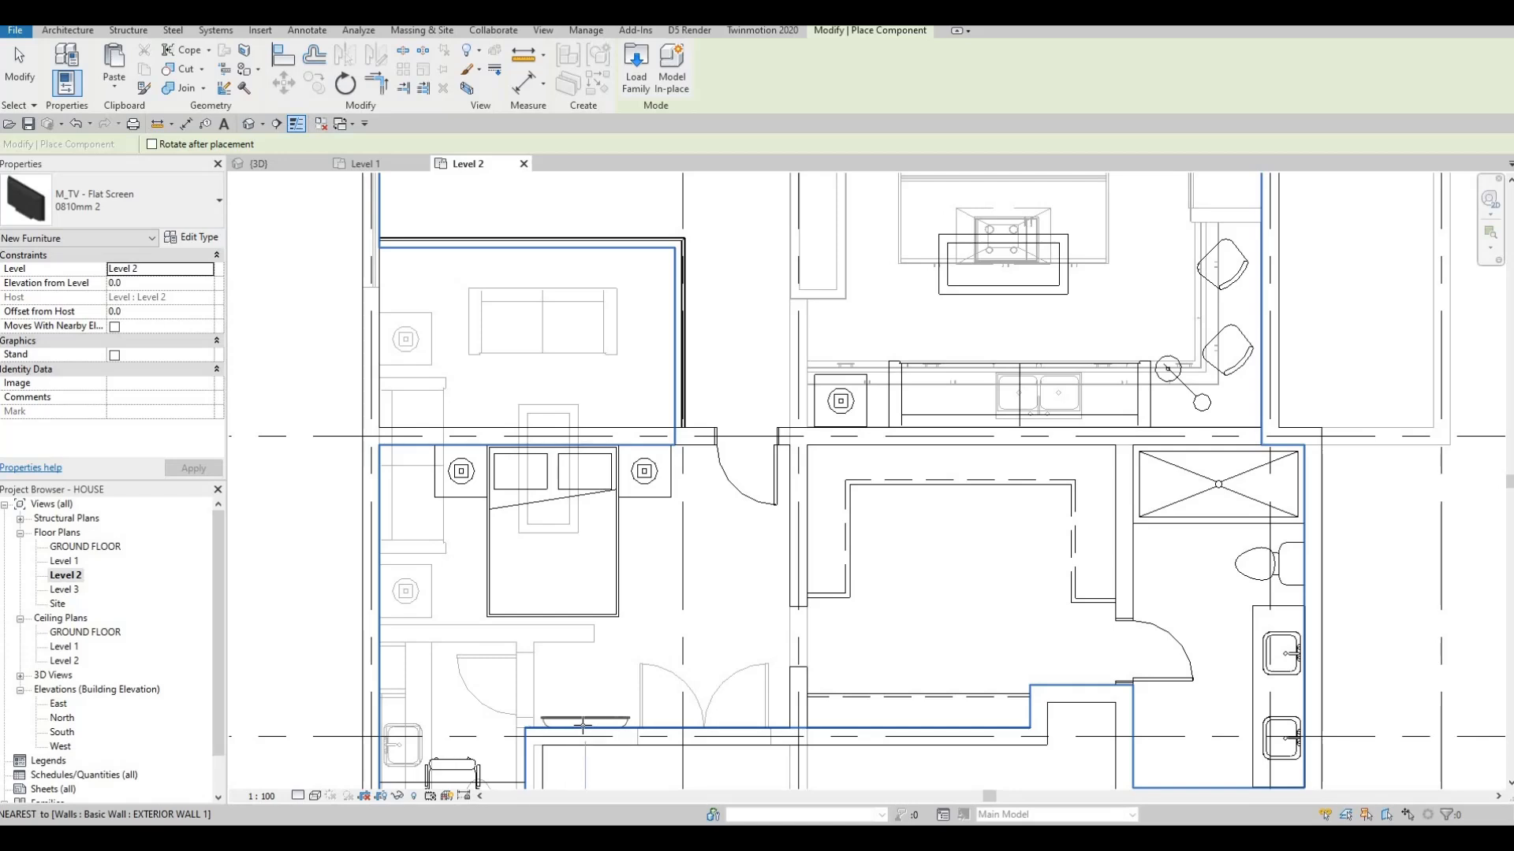
pyautogui.press('Escape')
# - Place another 0810mm 2 TV on the living area's north wall, facing the coffee table and sofa
pyautogui.scroll(-3, 582, 664)
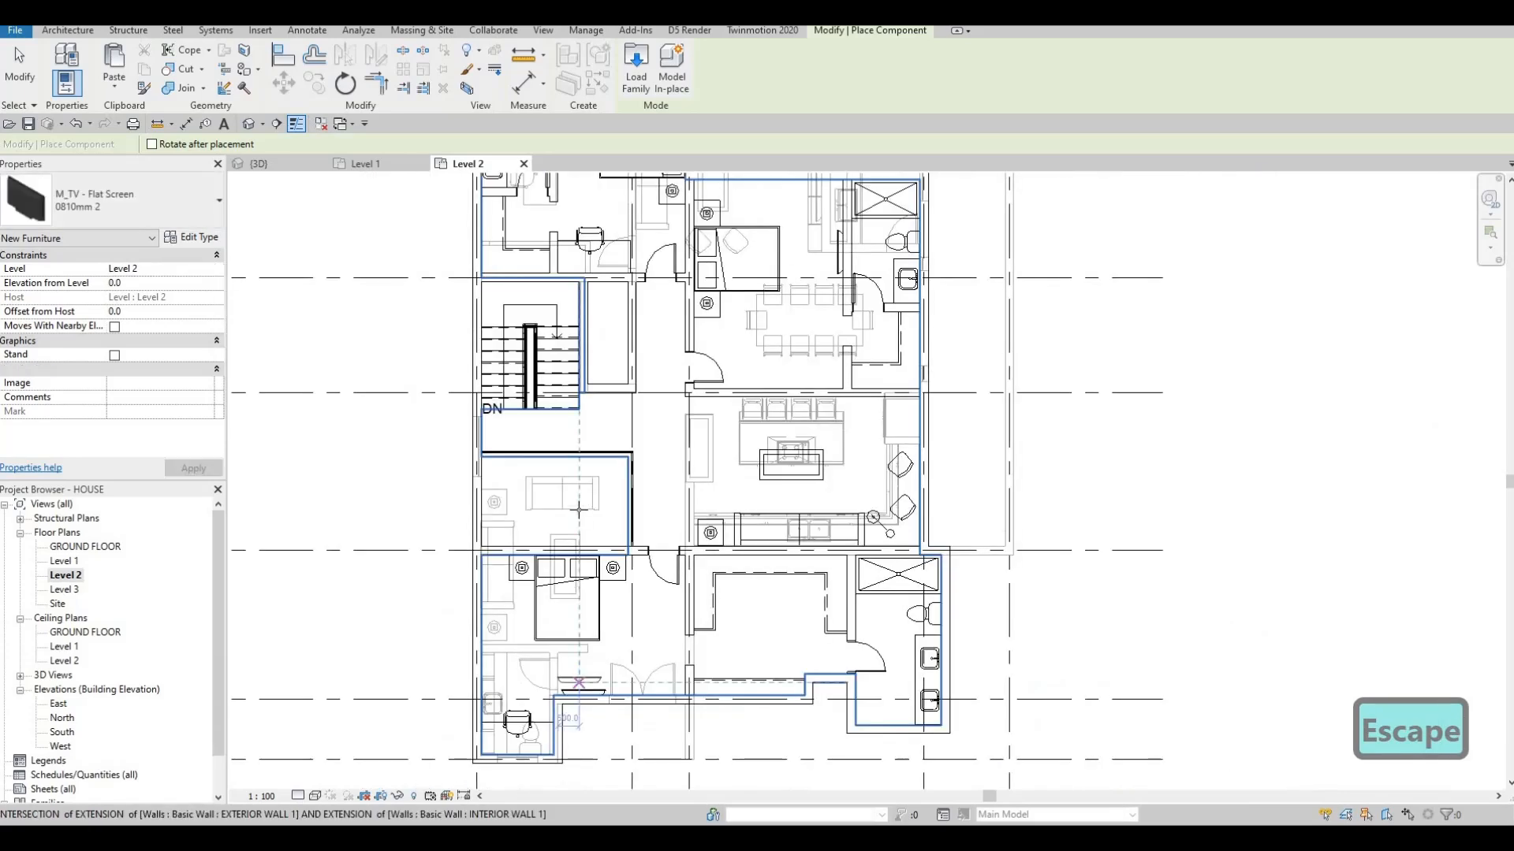
pyautogui.scroll(3, 555, 575)
pyautogui.scroll(-4, 726, 392)
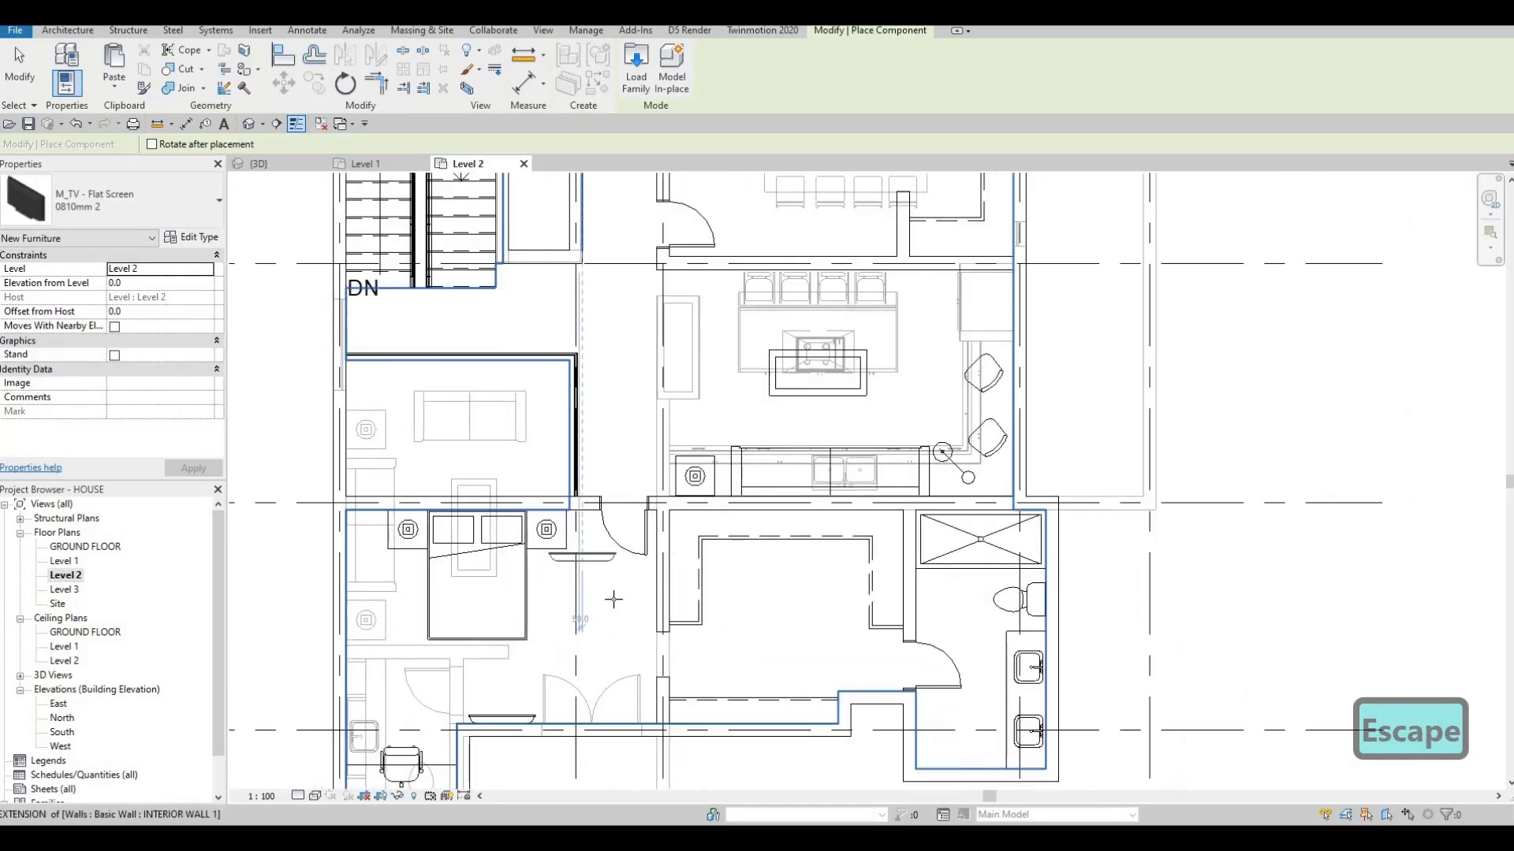
pyautogui.scroll(5, 726, 392)
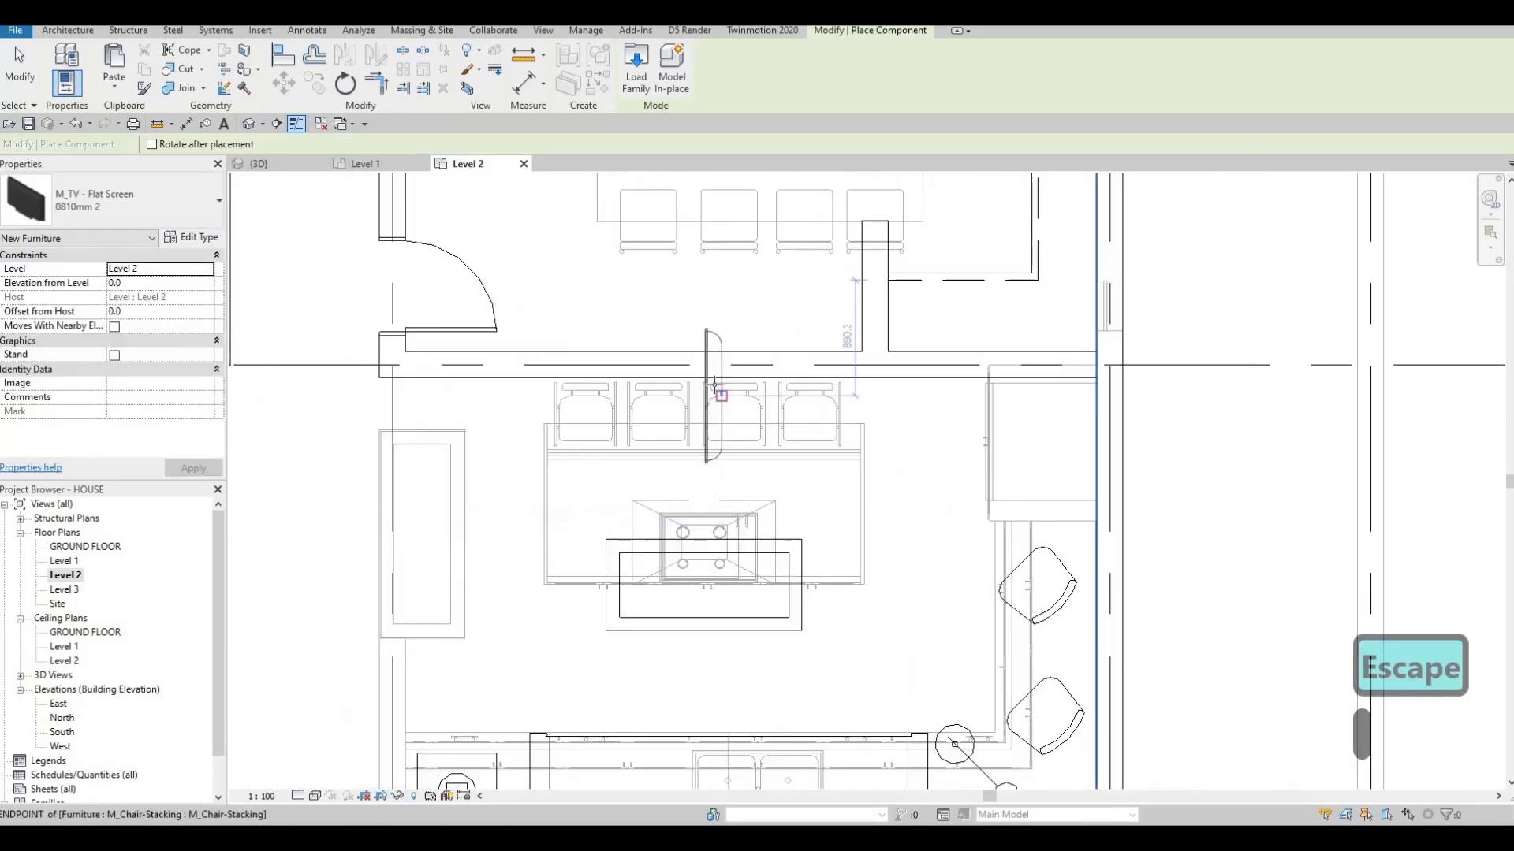
pyautogui.press('Escape')
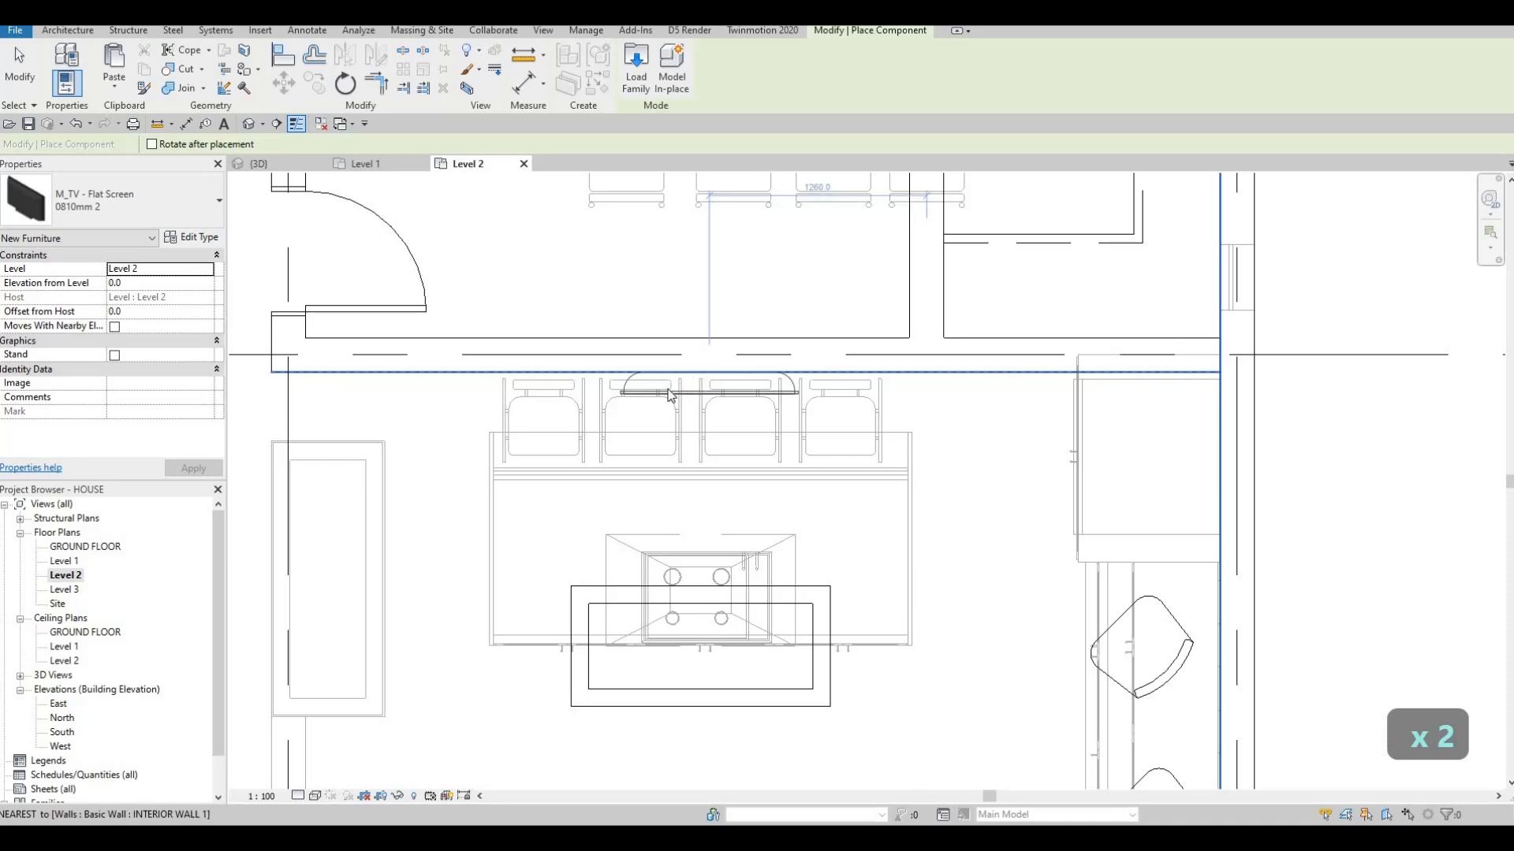
pyautogui.click(671, 394)
pyautogui.press('Escape')
pyautogui.press('Escape')
# - Change the living area TV to the M_TV - Flat Screen 0810mm type
pyautogui.click(670, 392)
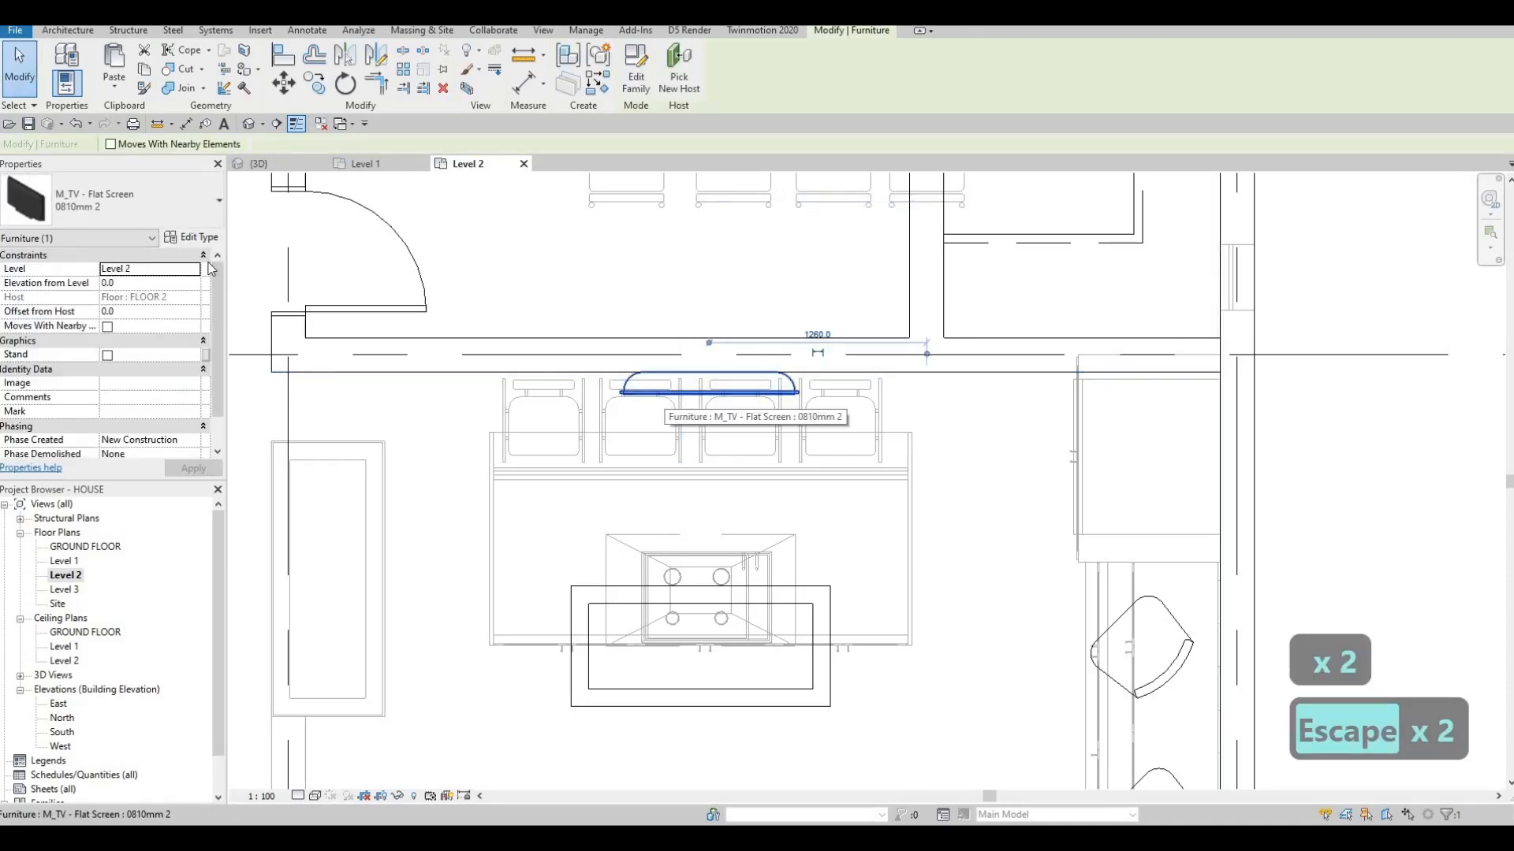
pyautogui.click(157, 207)
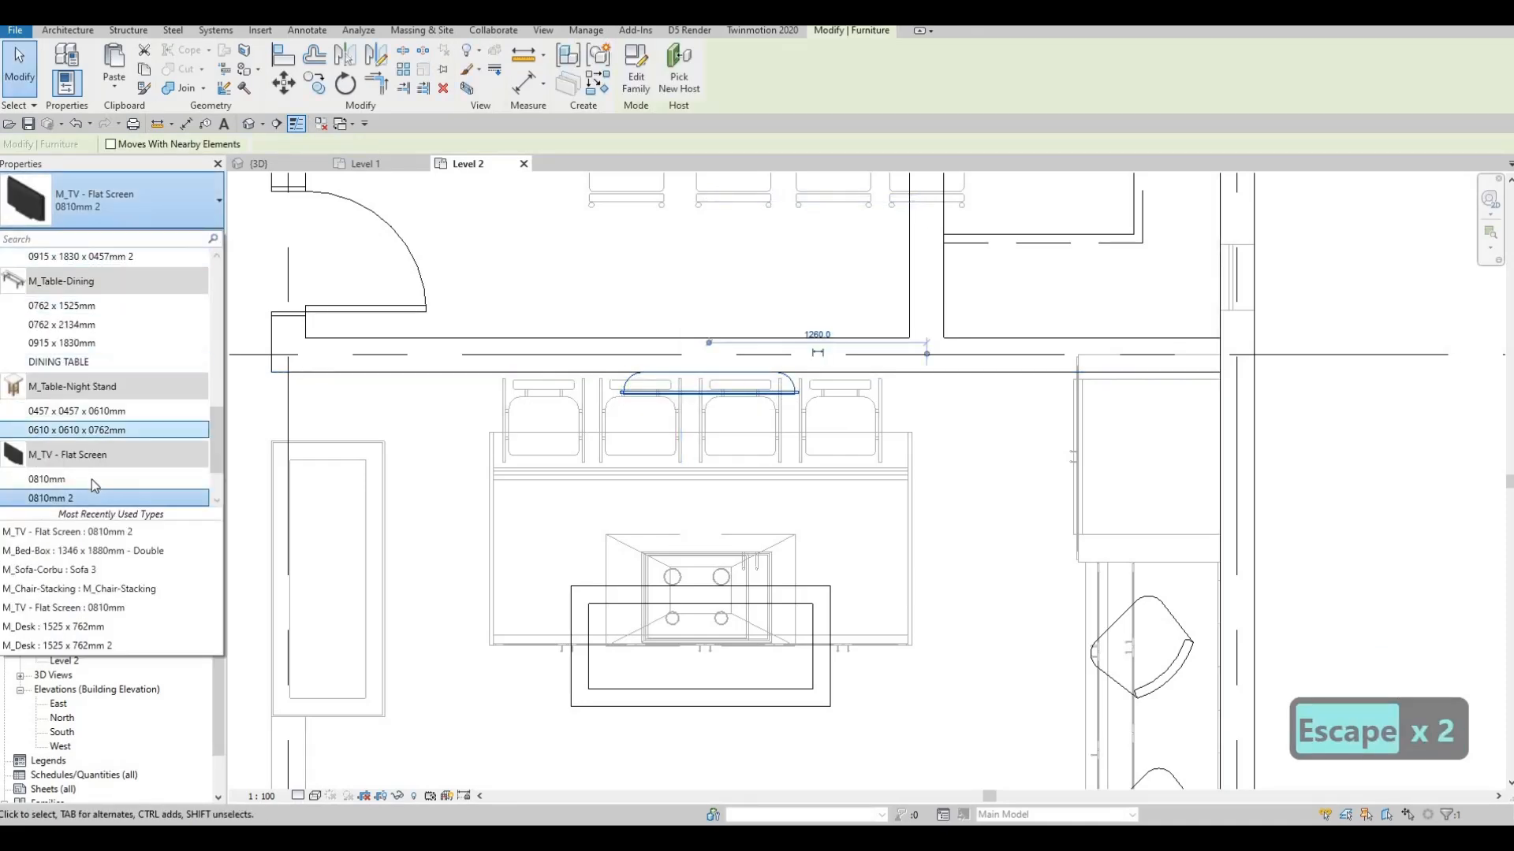
pyautogui.click(92, 479)
pyautogui.press('Escape')
# - Set the Level 2 floor plan's underlay base level to None
pyautogui.scroll(-2, 619, 425)
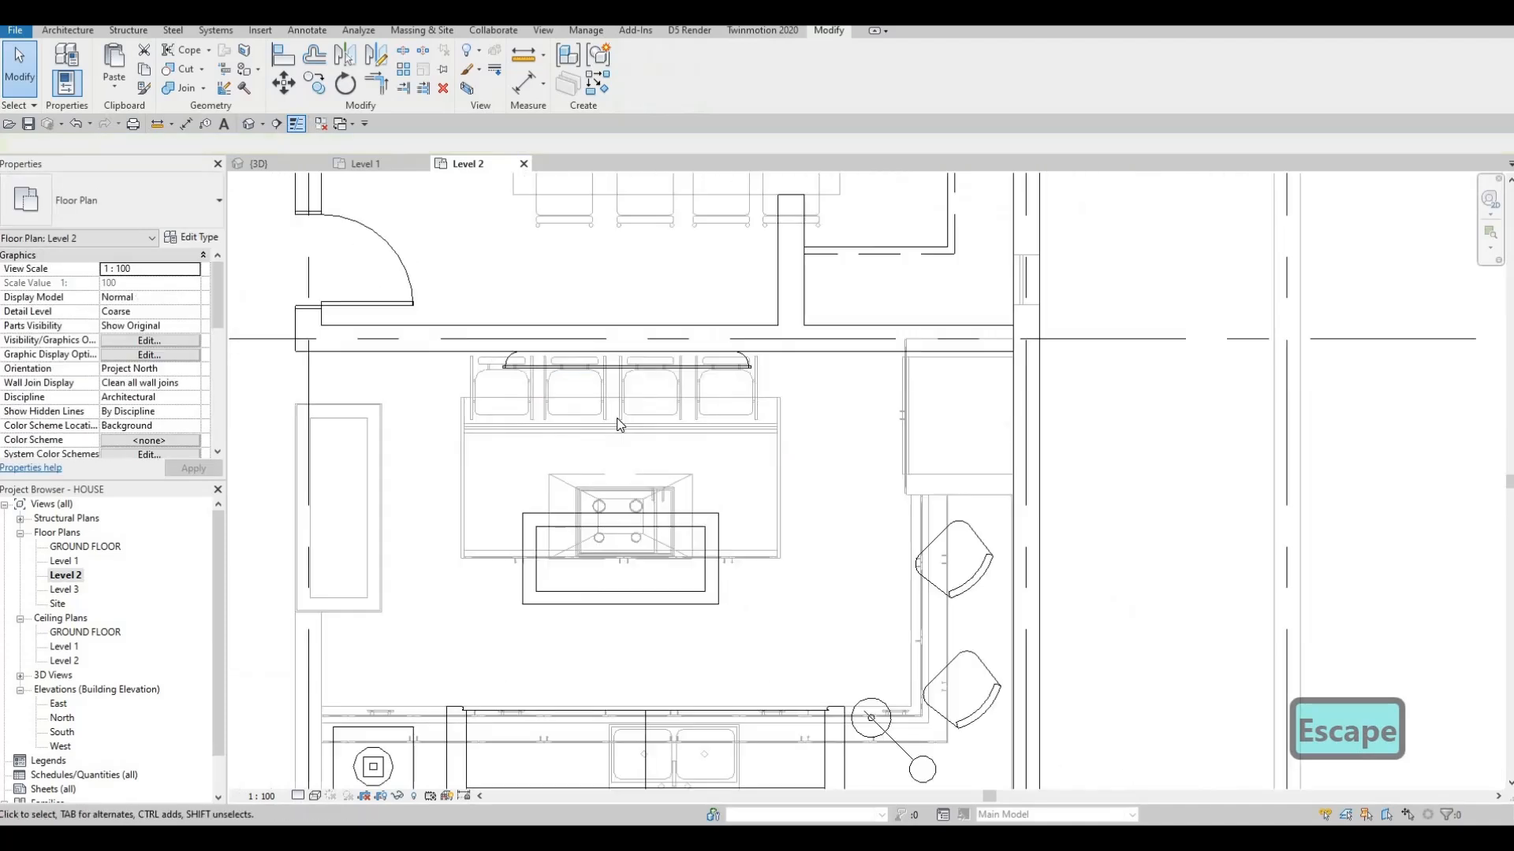
pyautogui.scroll(-3, 618, 426)
pyautogui.moveTo(661, 392); pyautogui.dragTo(803, 346, button='middle')
pyautogui.scroll(-2, 681, 371)
pyautogui.press('Escape')
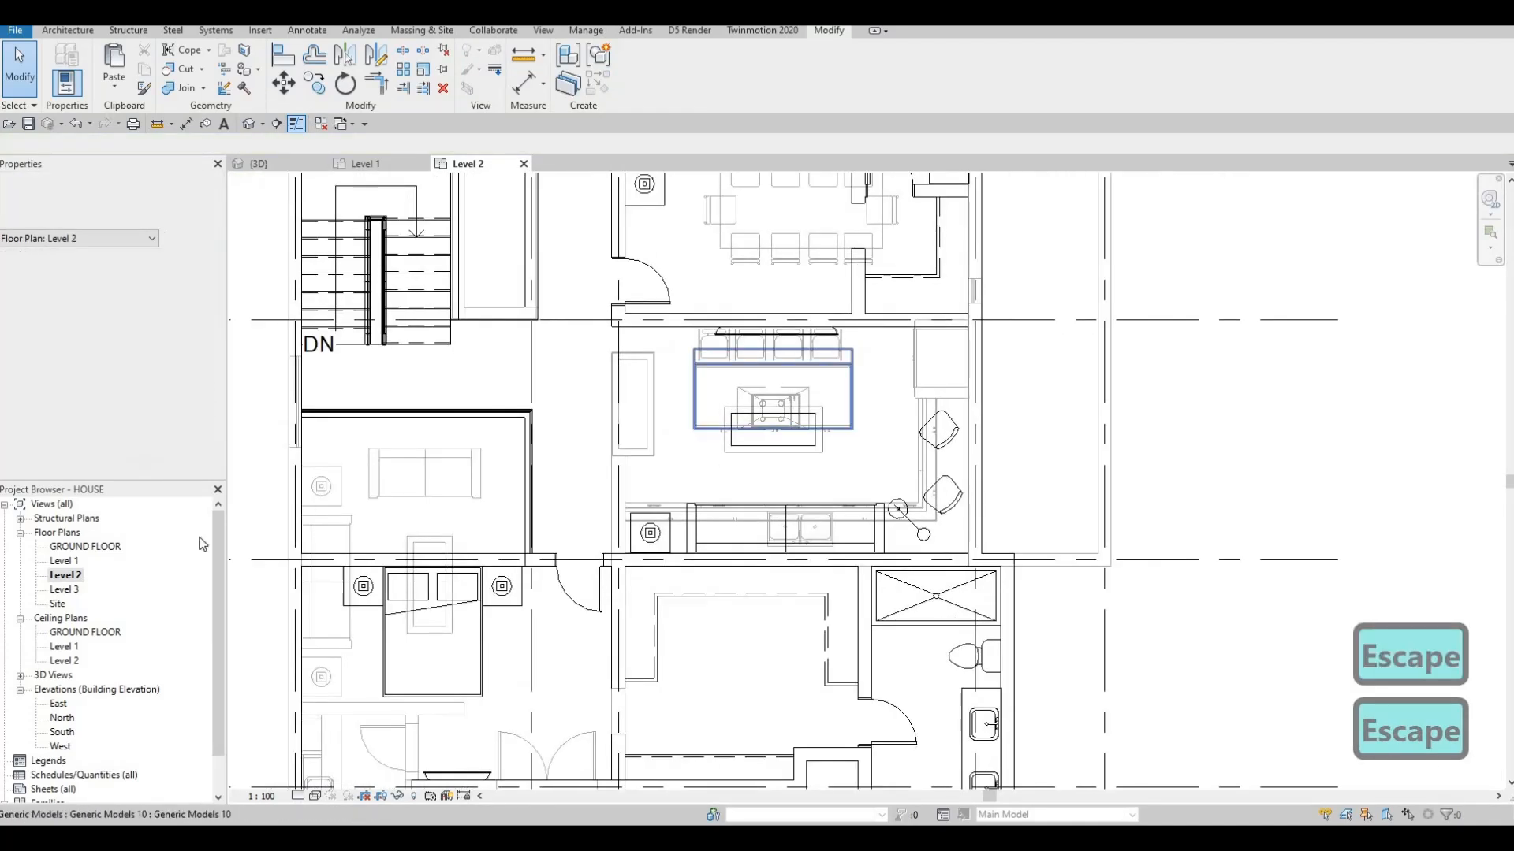
pyautogui.press('Escape')
pyautogui.scroll(-5, 134, 418)
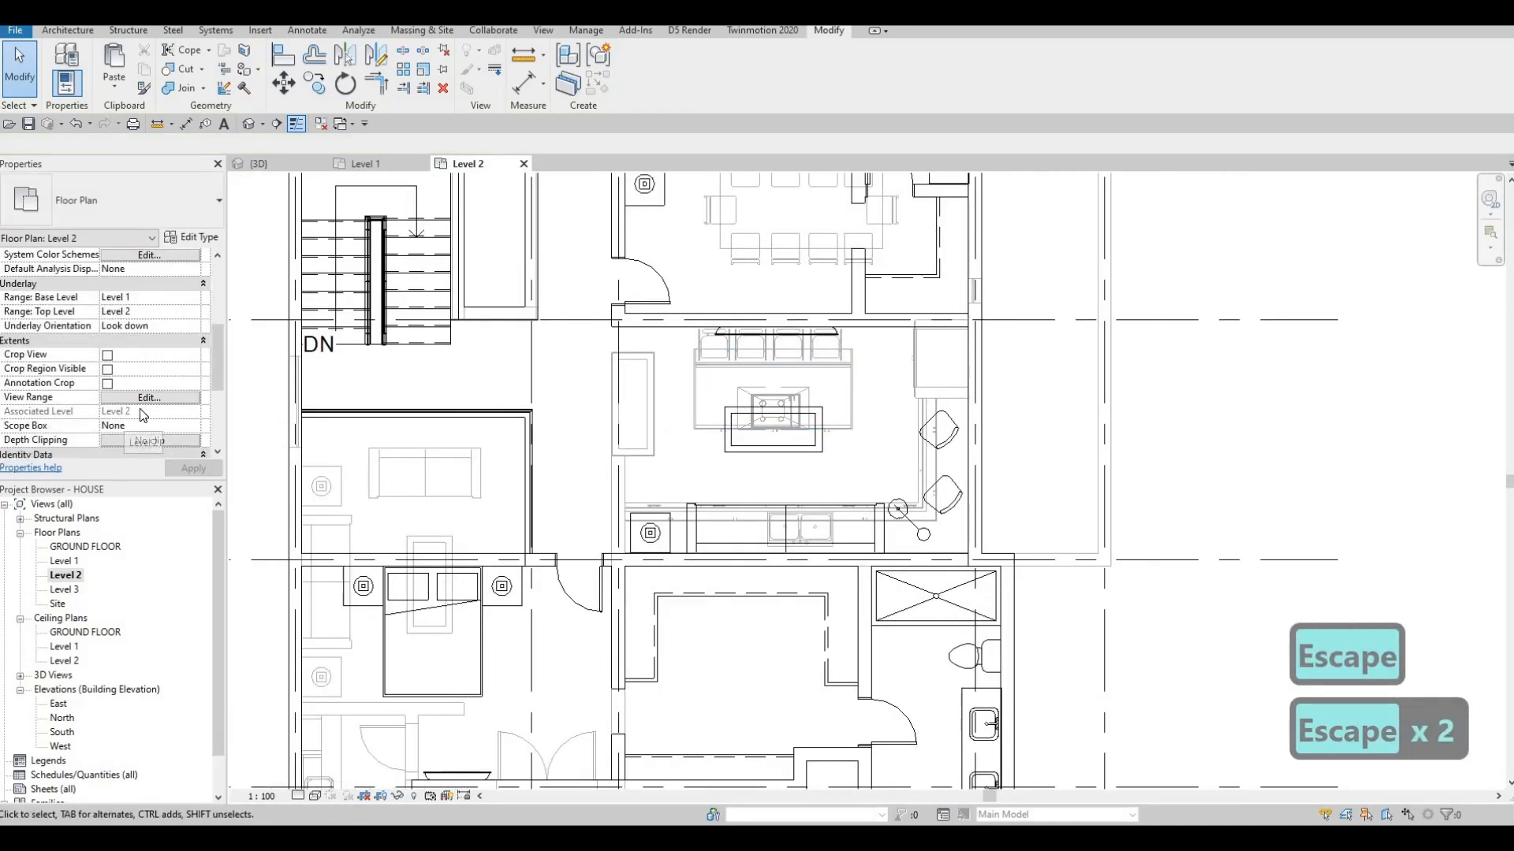
pyautogui.scroll(-5, 142, 415)
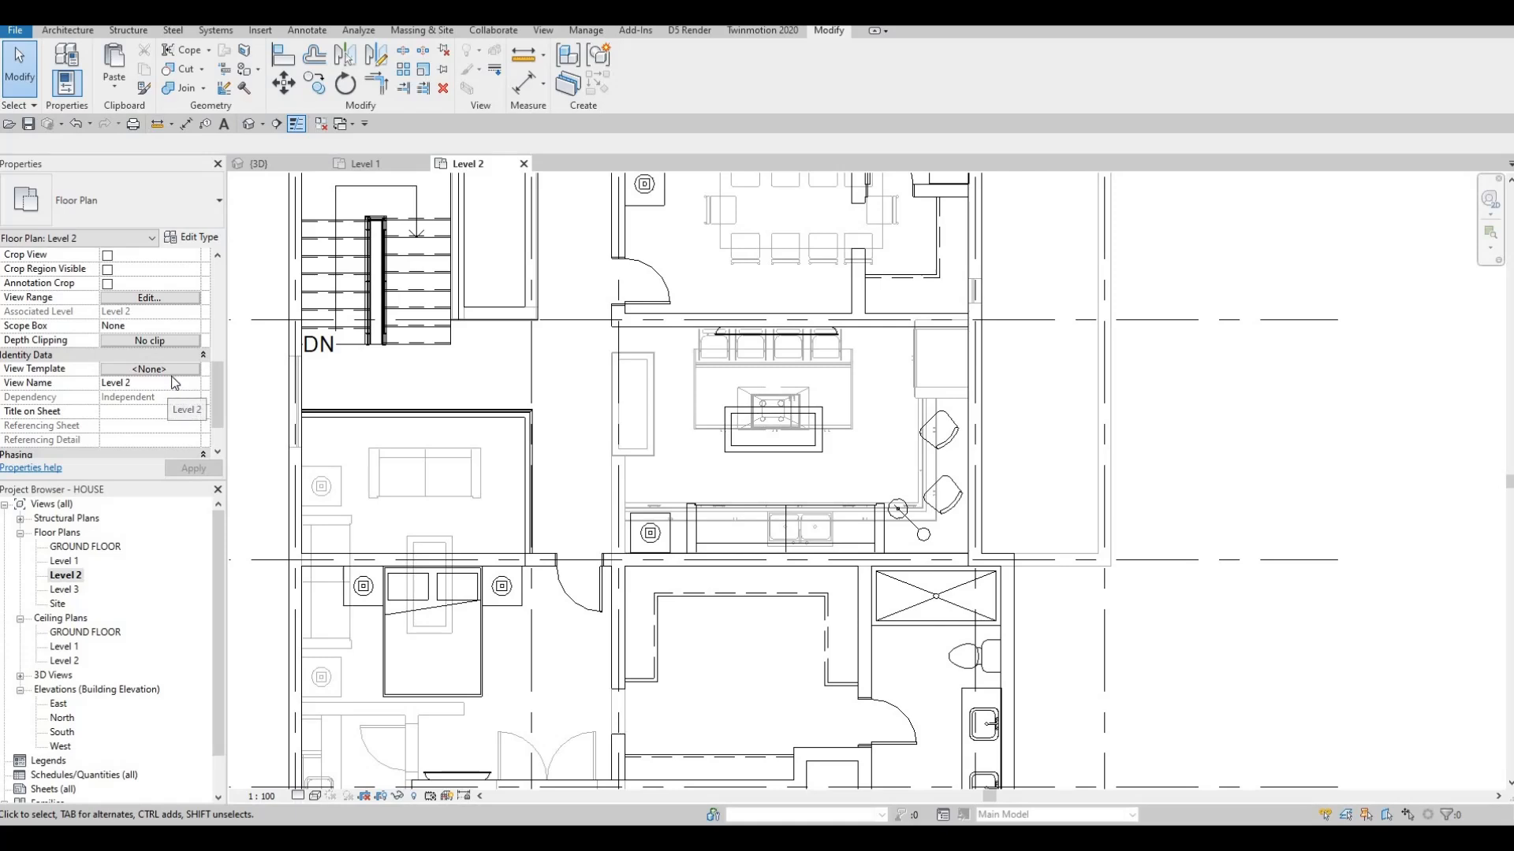
pyautogui.scroll(5, 175, 384)
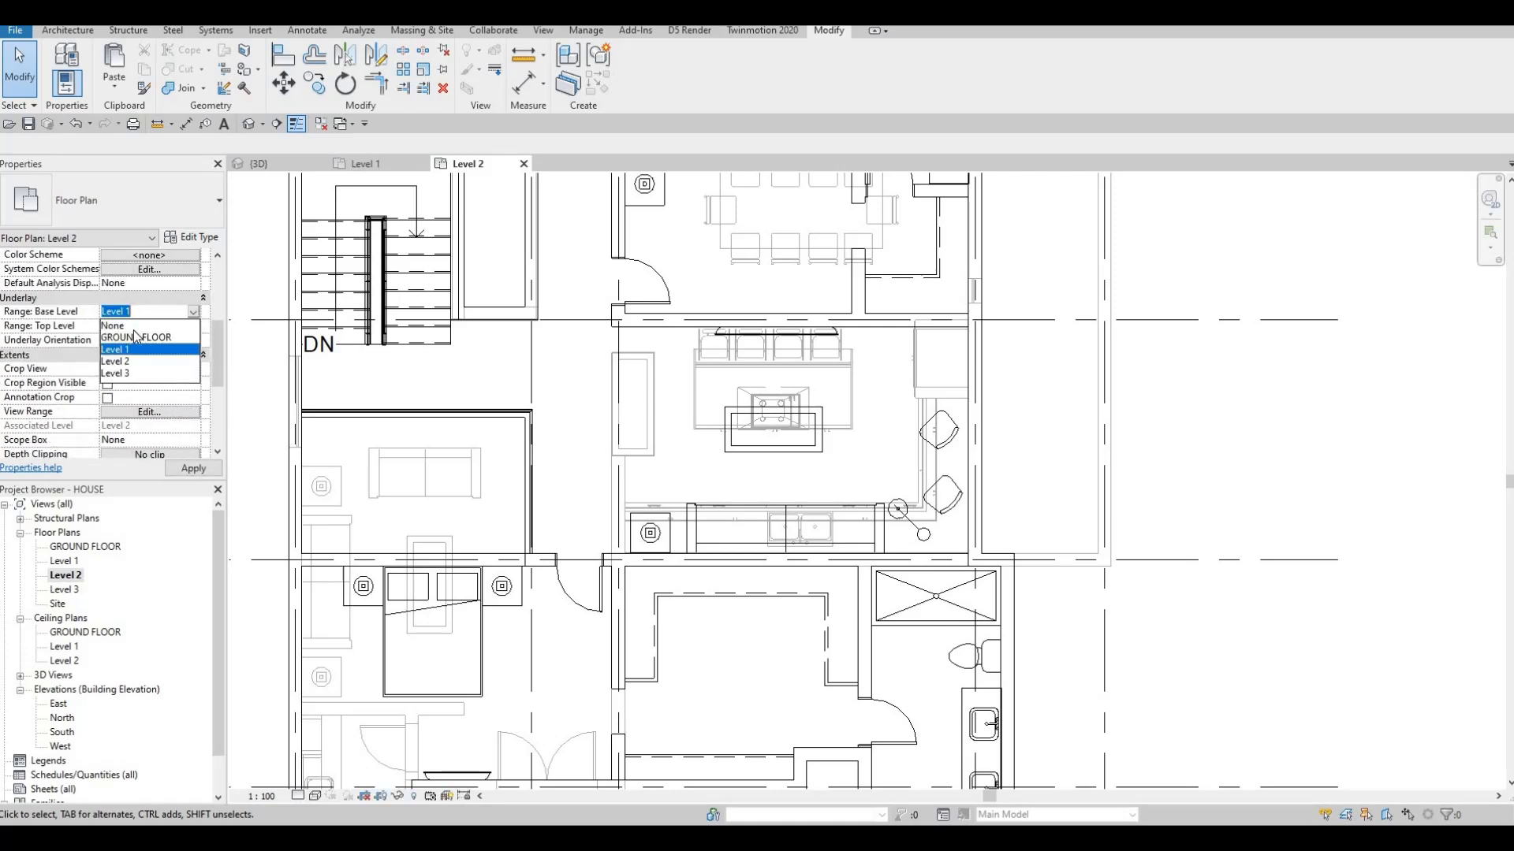
pyautogui.click(188, 470)
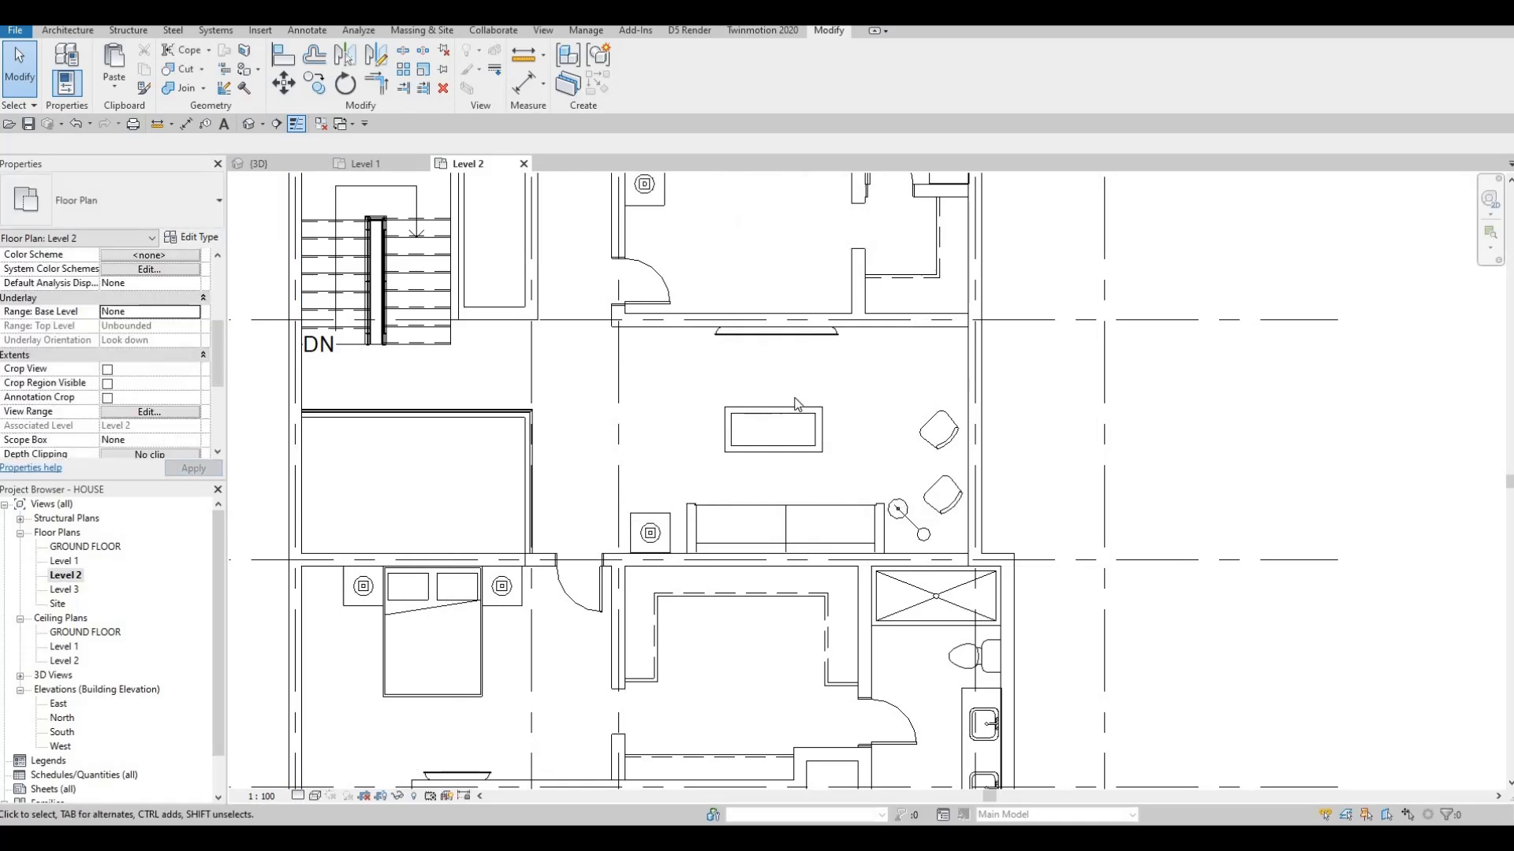
pyautogui.press('Escape')
pyautogui.press('Escape')
# - Draw a building section line running west from outside the east exterior wall across the living area, between the TV and coffee table
pyautogui.scroll(-2, 739, 405)
pyautogui.moveTo(719, 435); pyautogui.dragTo(686, 412, button='middle')
pyautogui.scroll(-1, 653, 407)
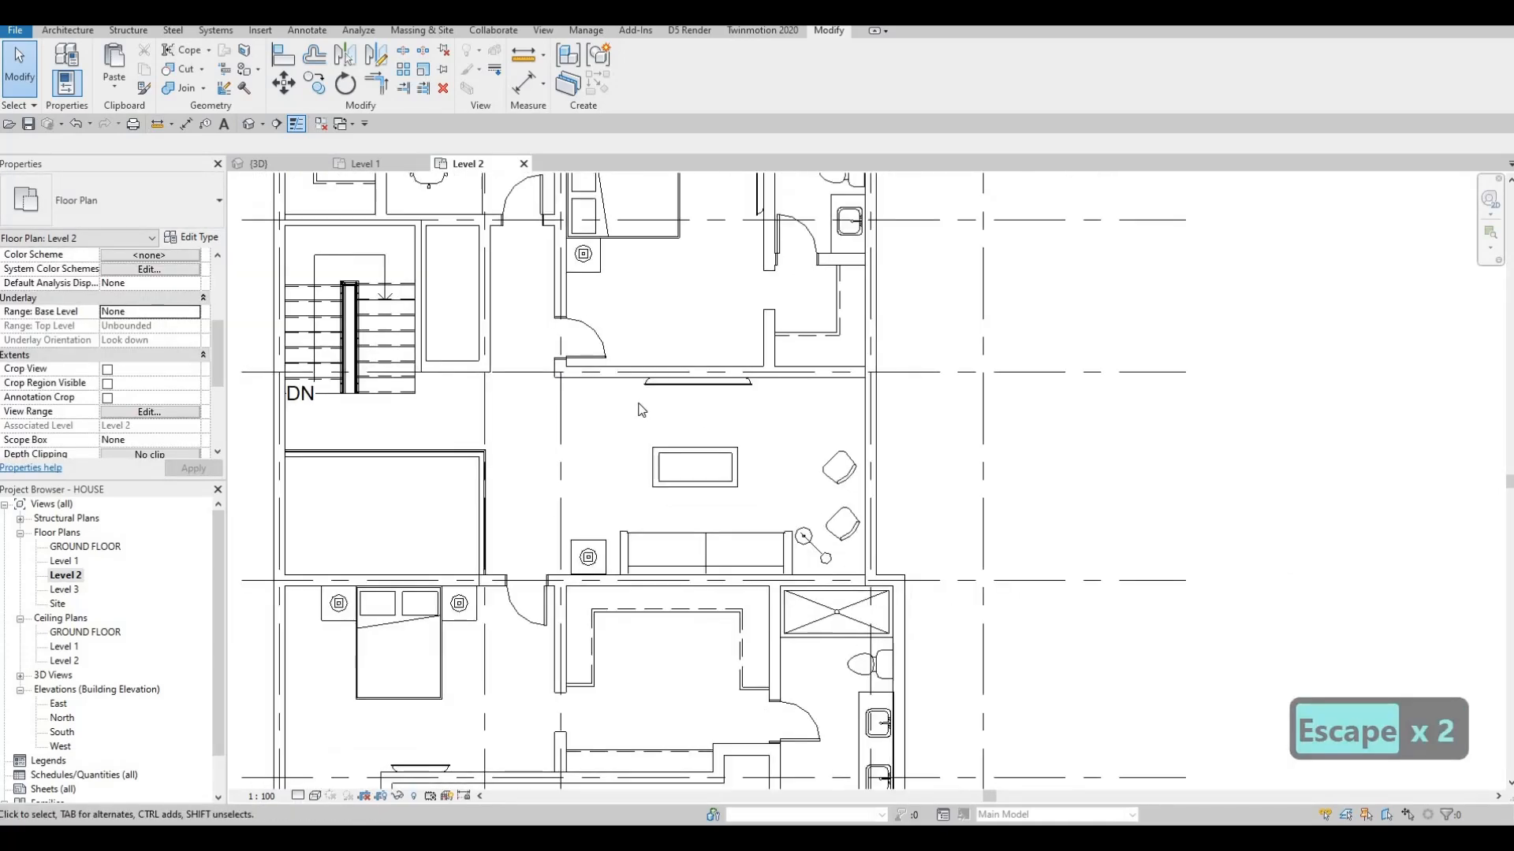
pyautogui.scroll(-4, 652, 432)
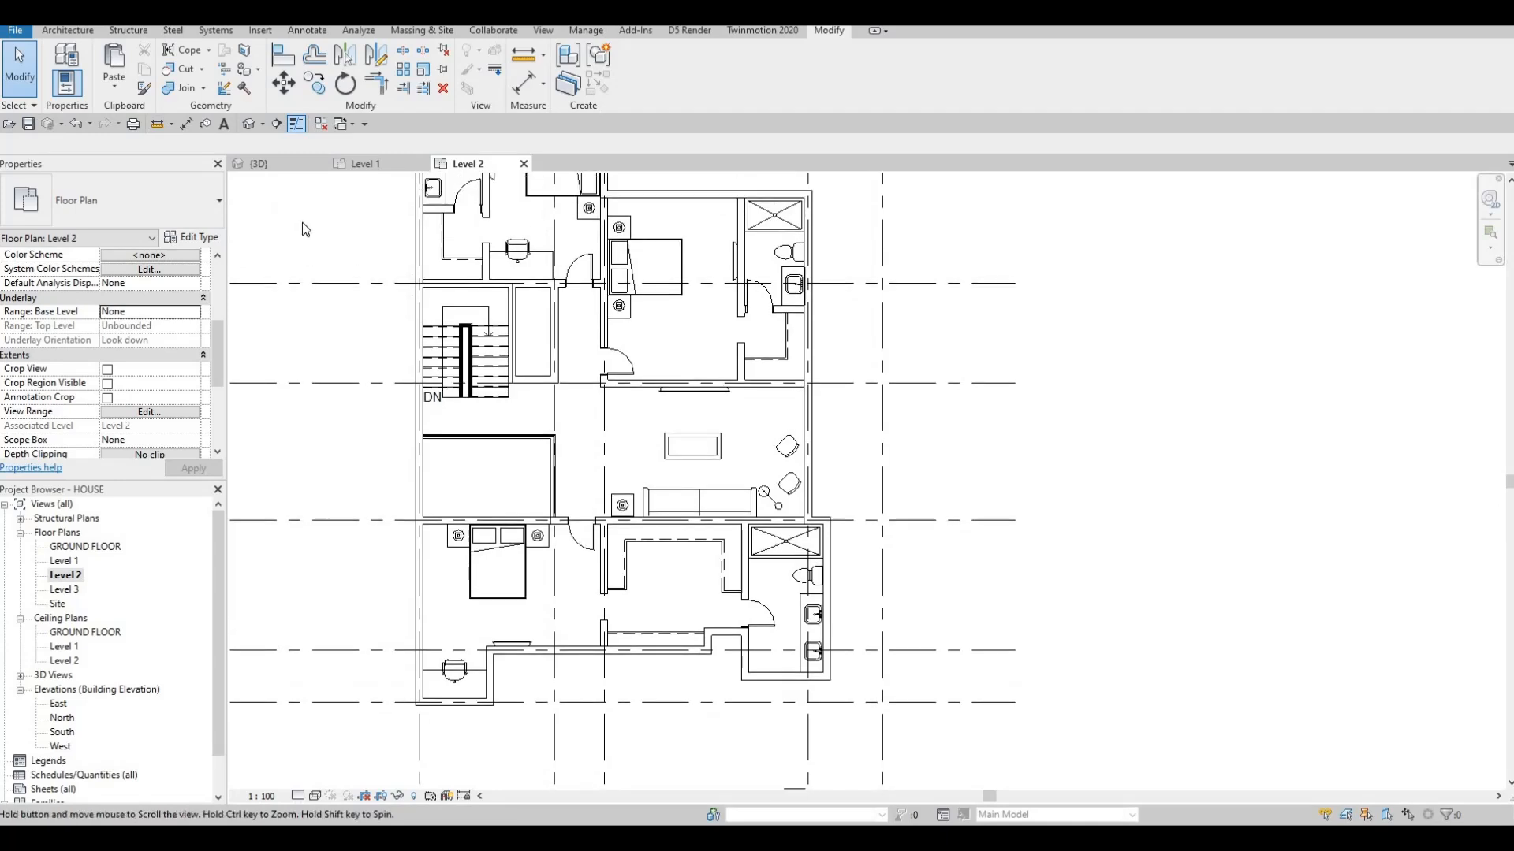
pyautogui.press('Escape')
pyautogui.click(276, 124)
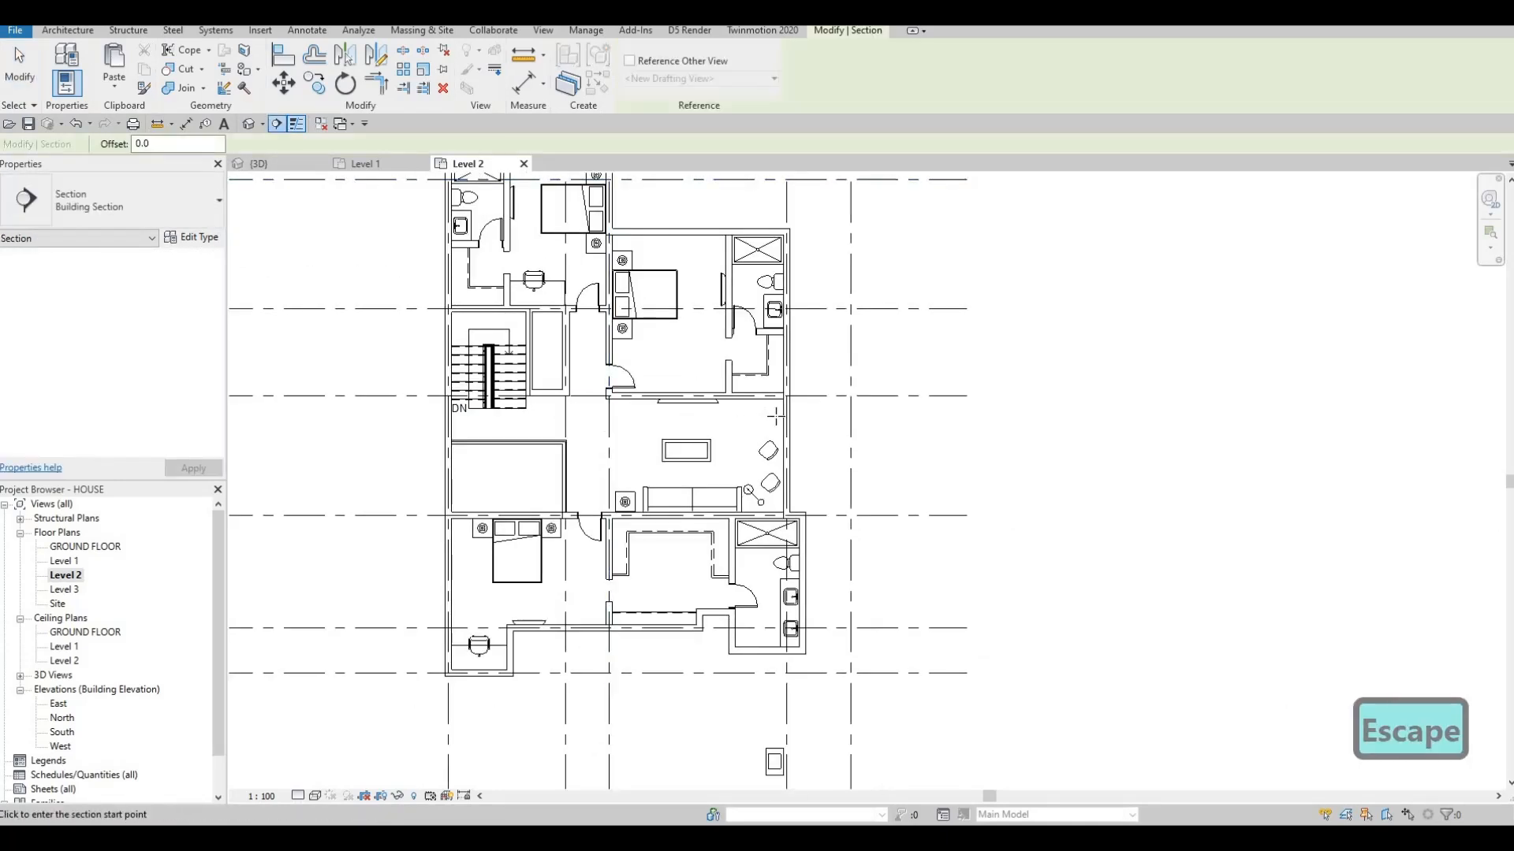
pyautogui.click(842, 431)
pyautogui.click(582, 430)
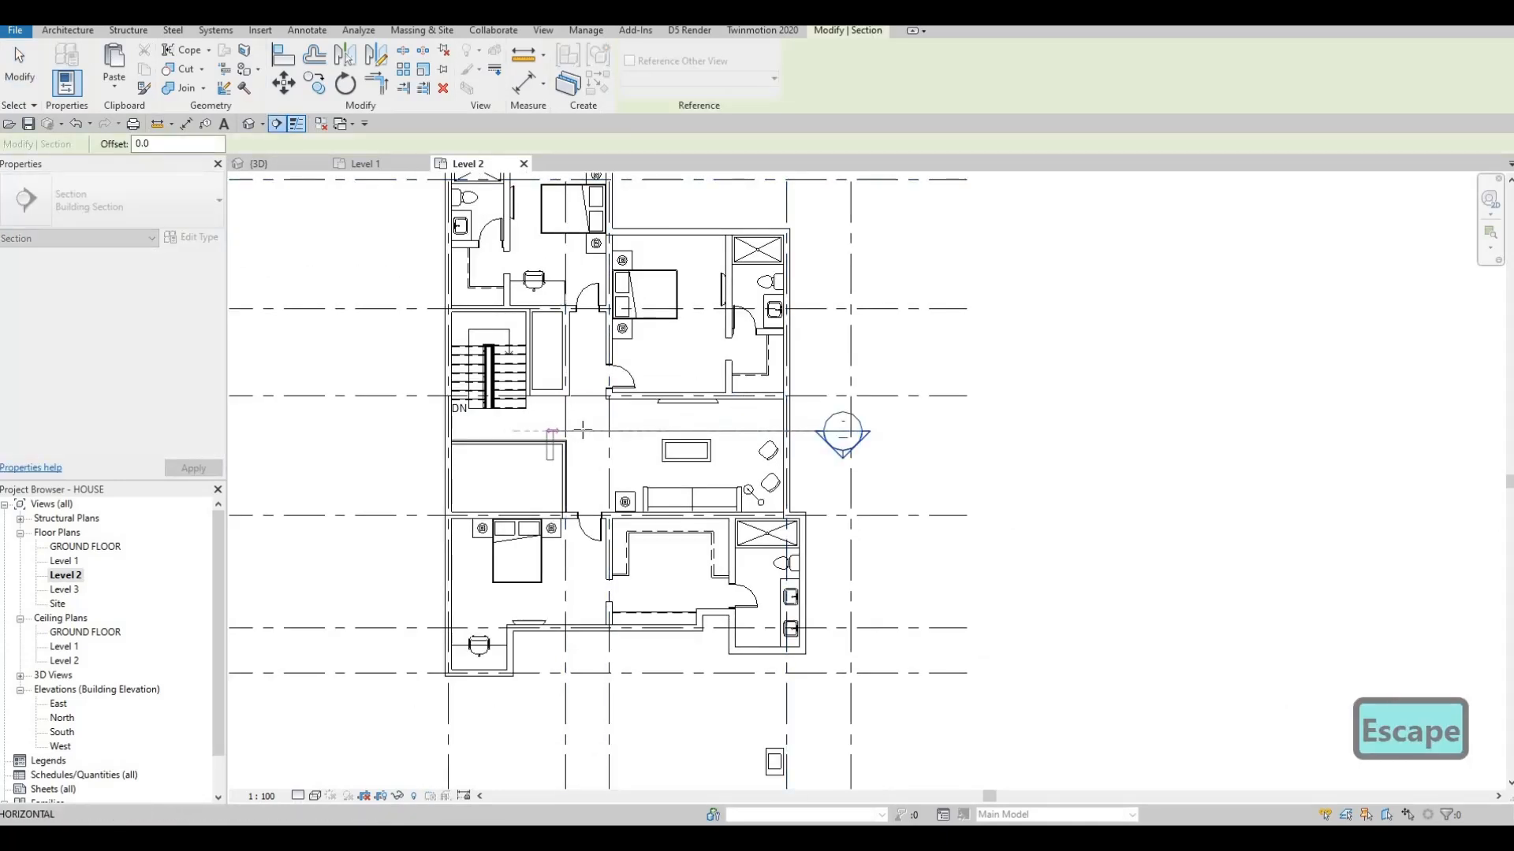
pyautogui.press('Escape')
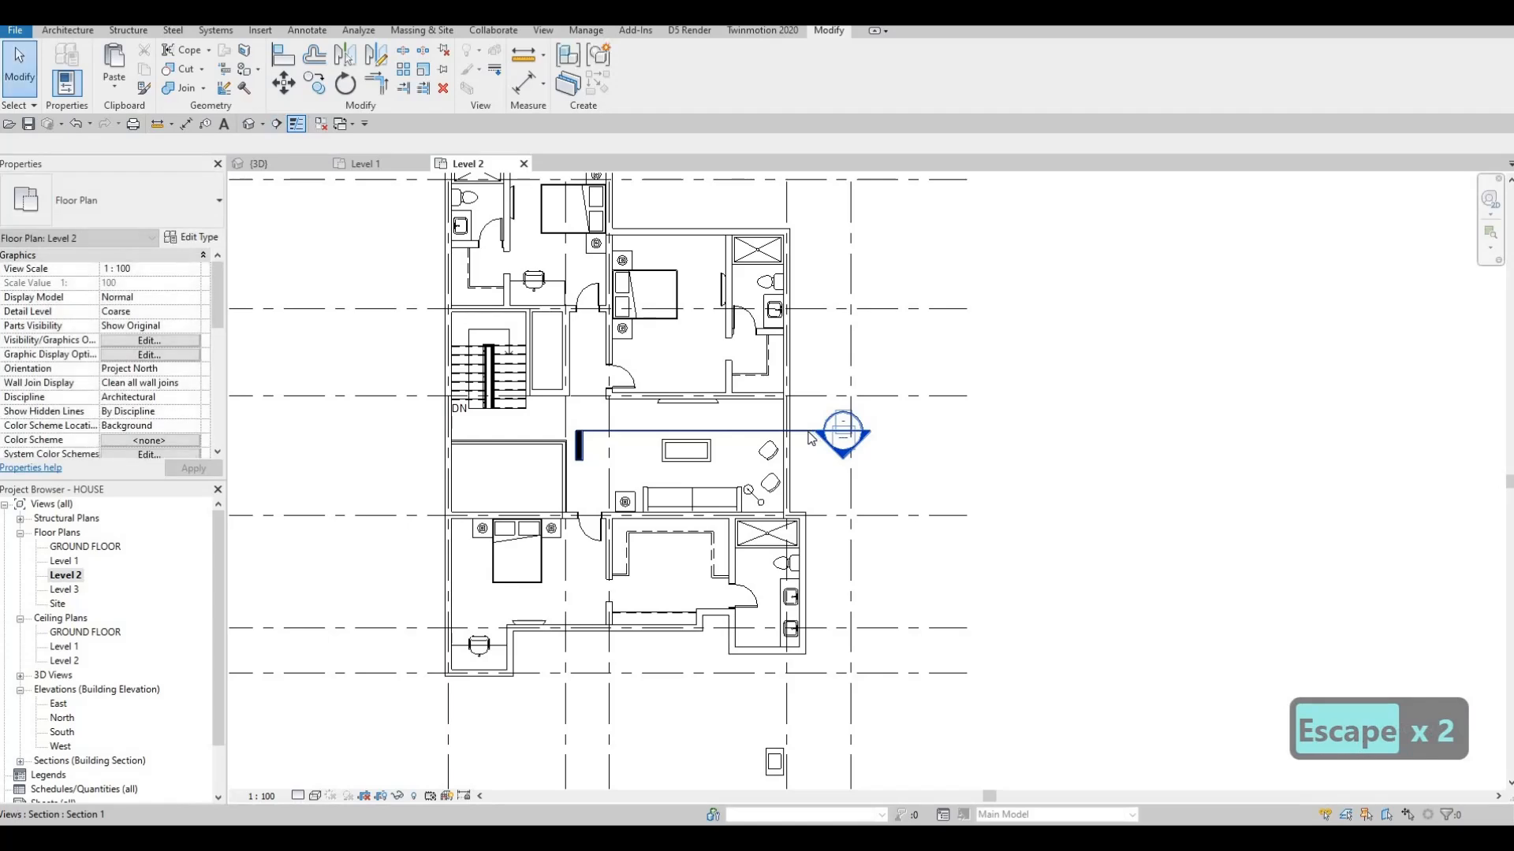
pyautogui.press('Escape')
# - Flip the new section to look north toward the TV wall and open its section view
pyautogui.click(773, 432)
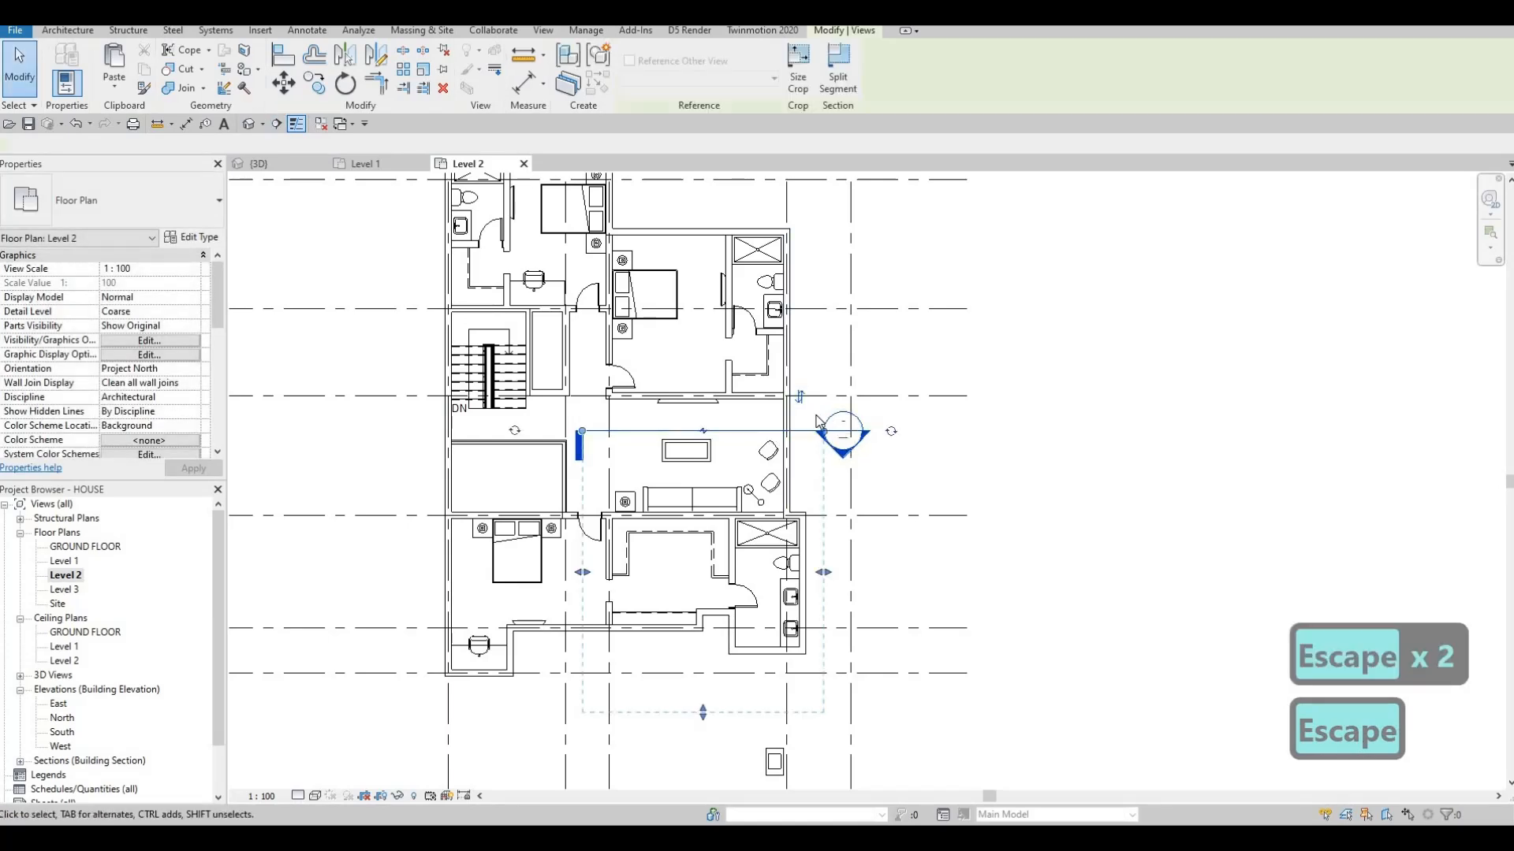
pyautogui.click(799, 396)
pyautogui.scroll(-3, 701, 359)
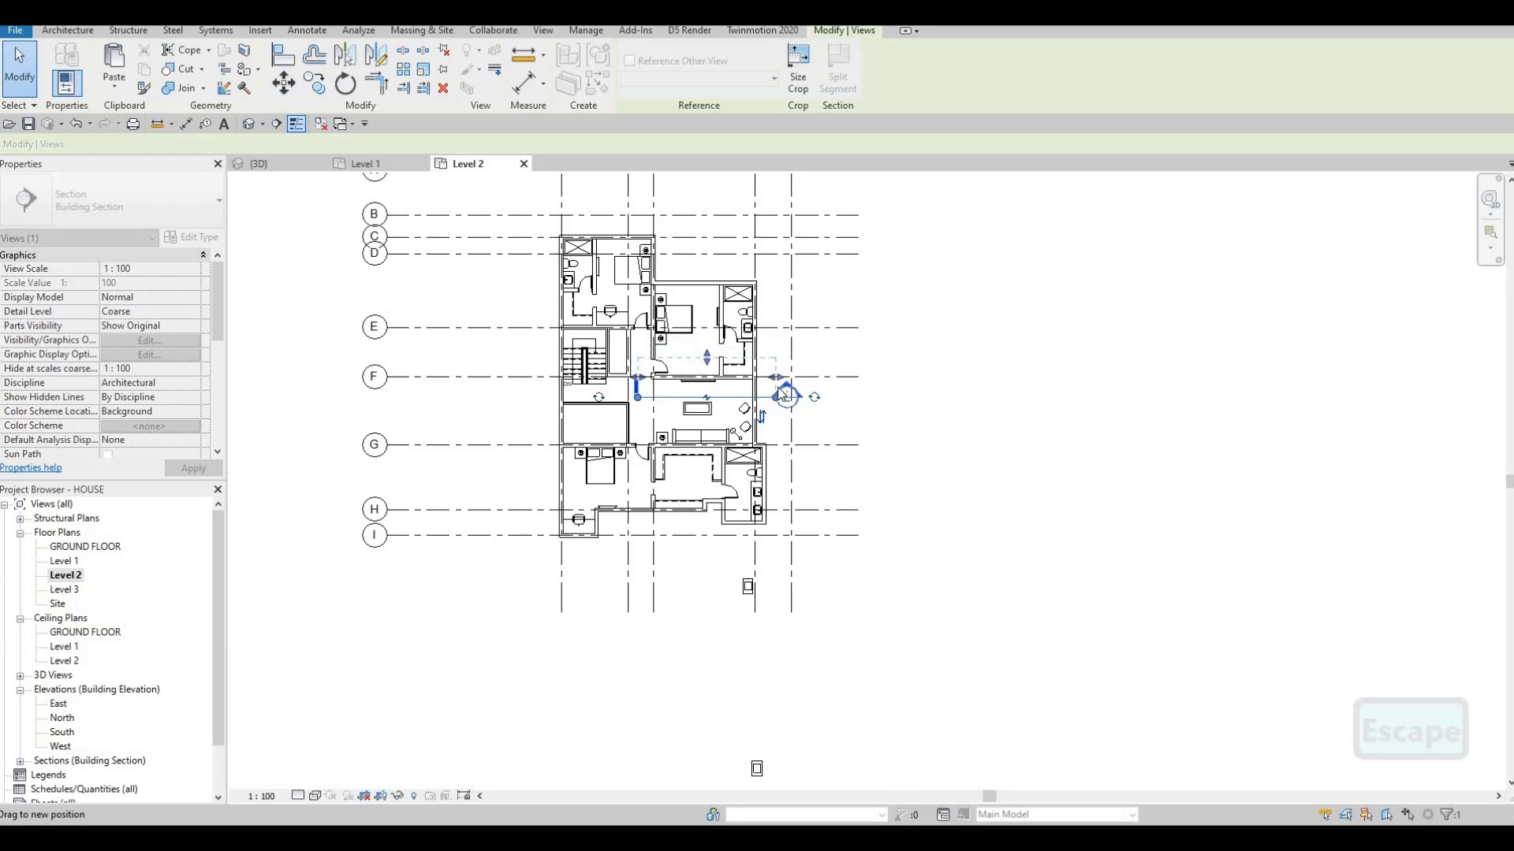
pyautogui.press('Escape')
pyautogui.scroll(2, 791, 394)
pyautogui.doubleClick(791, 395)
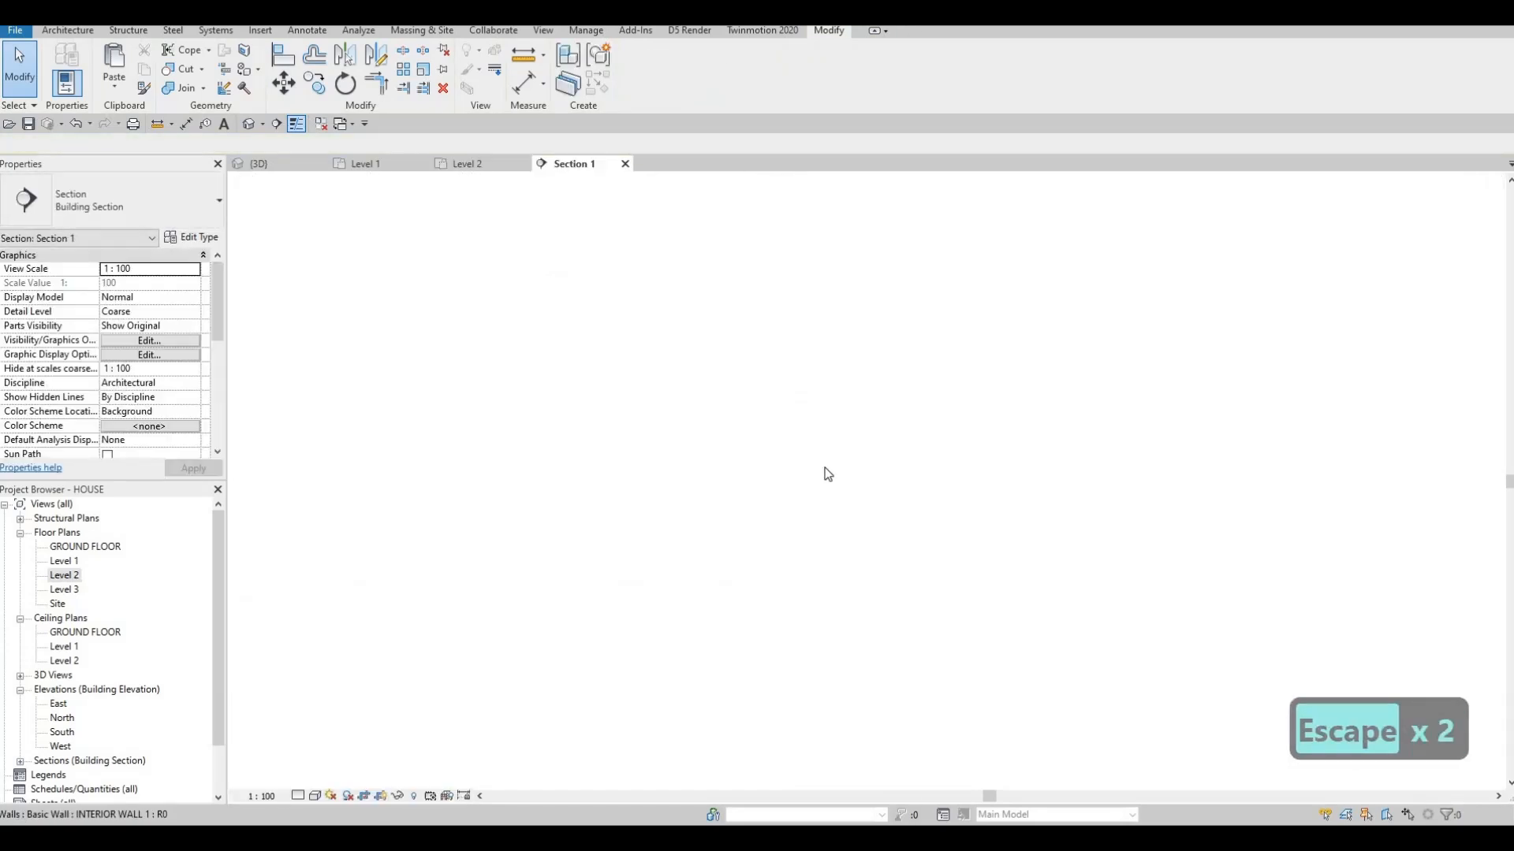
pyautogui.moveTo(684, 521); pyautogui.dragTo(617, 466, button='middle')
pyautogui.scroll(2, 739, 409)
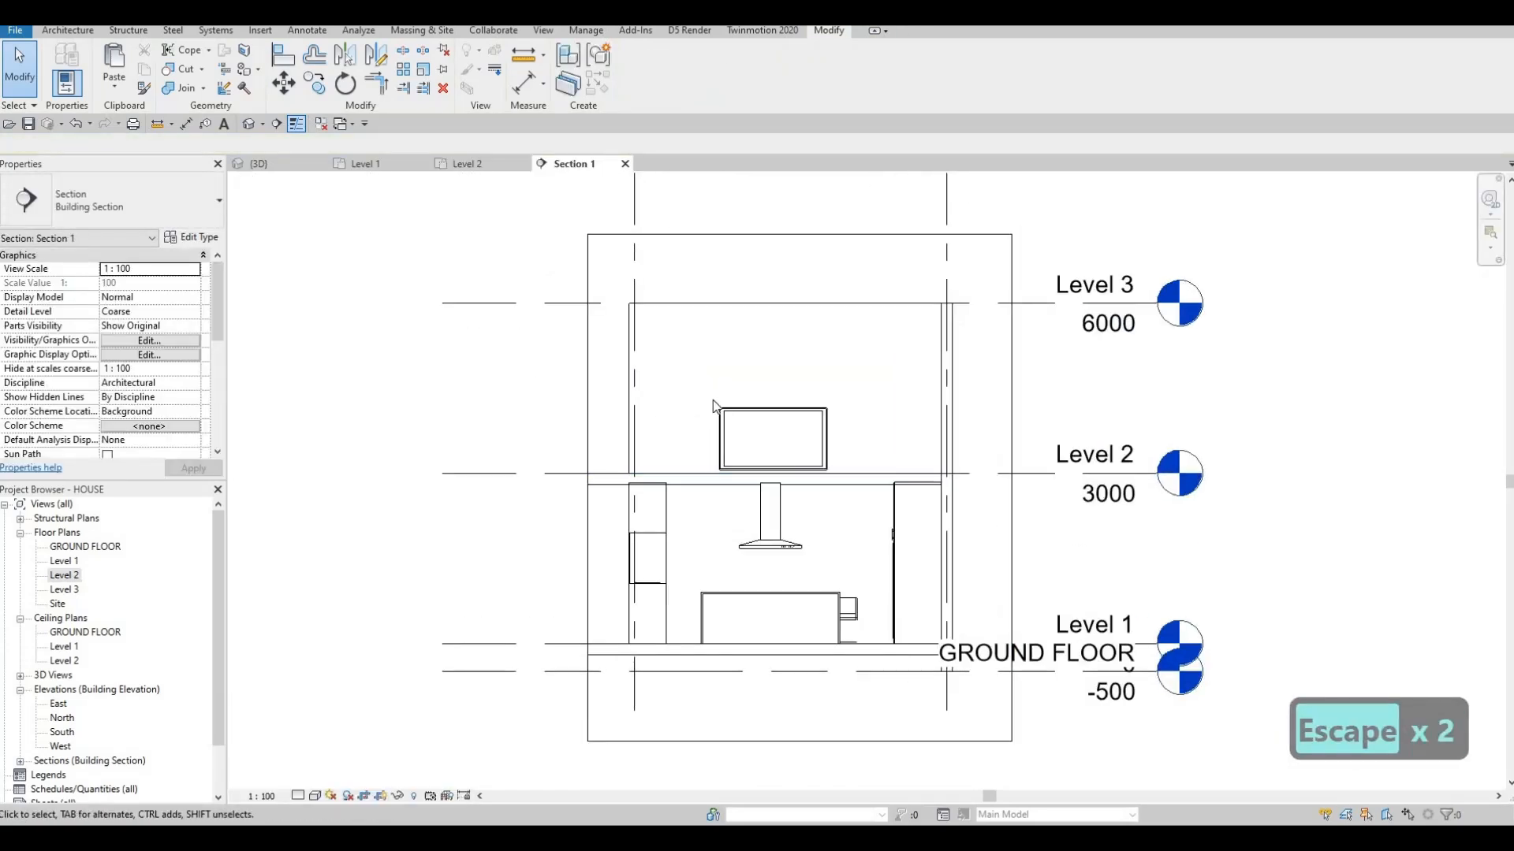
# - Nudge the living area TV up the wall to about 960 mm above Level 2
pyautogui.click(739, 409)
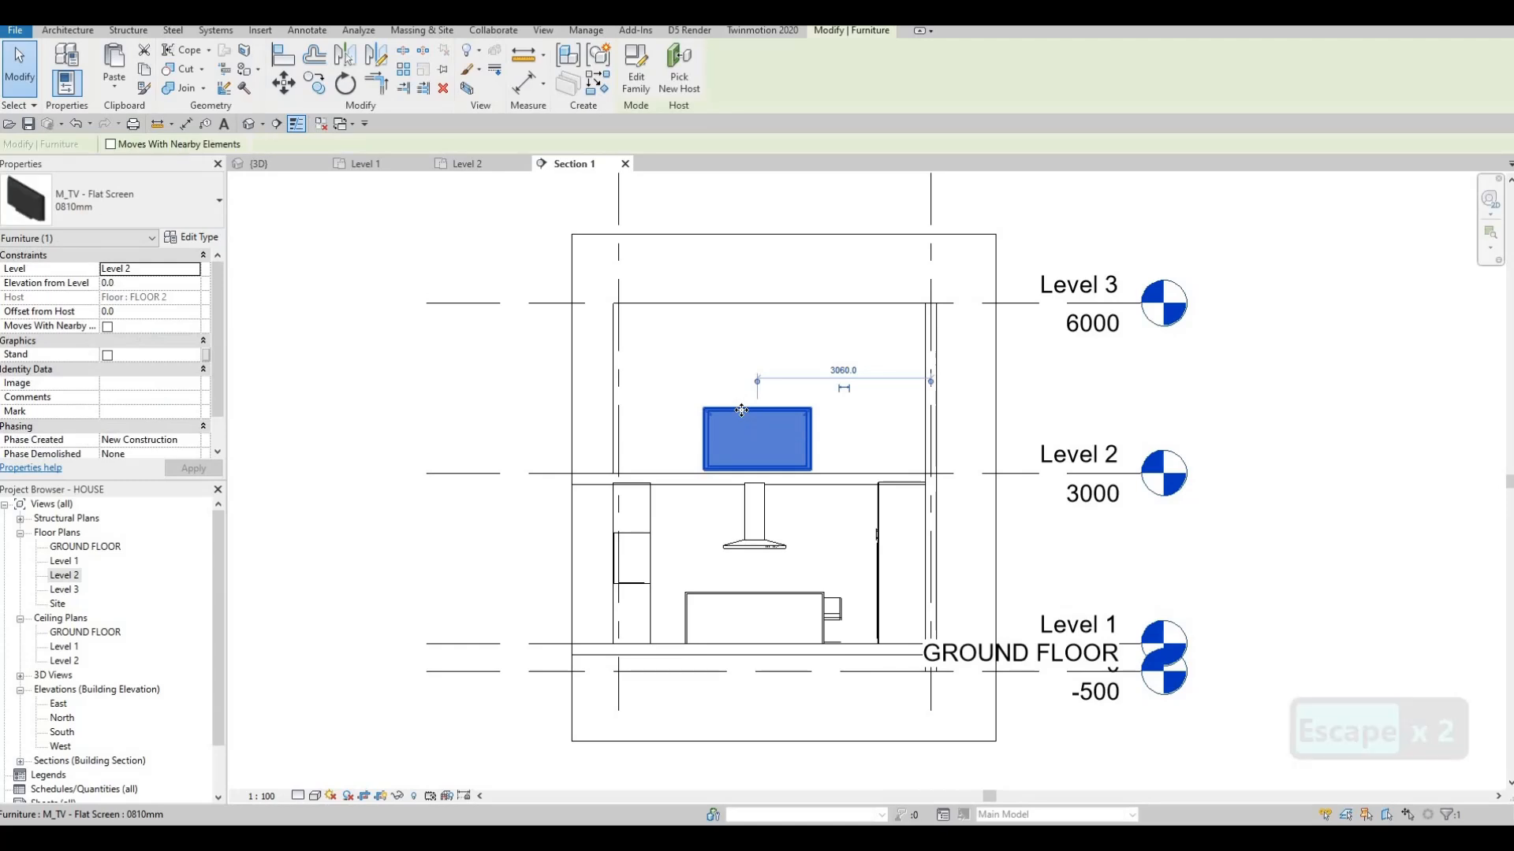
pyautogui.press('Up')
pyautogui.press('Up')
pyautogui.press('Up')
pyautogui.press('Up')
pyautogui.press('Up')
pyautogui.press('Up')
pyautogui.press('Up')
pyautogui.press('Up')
pyautogui.press('Up')
pyautogui.press('Up')
pyautogui.press('Up')
pyautogui.press('Up')
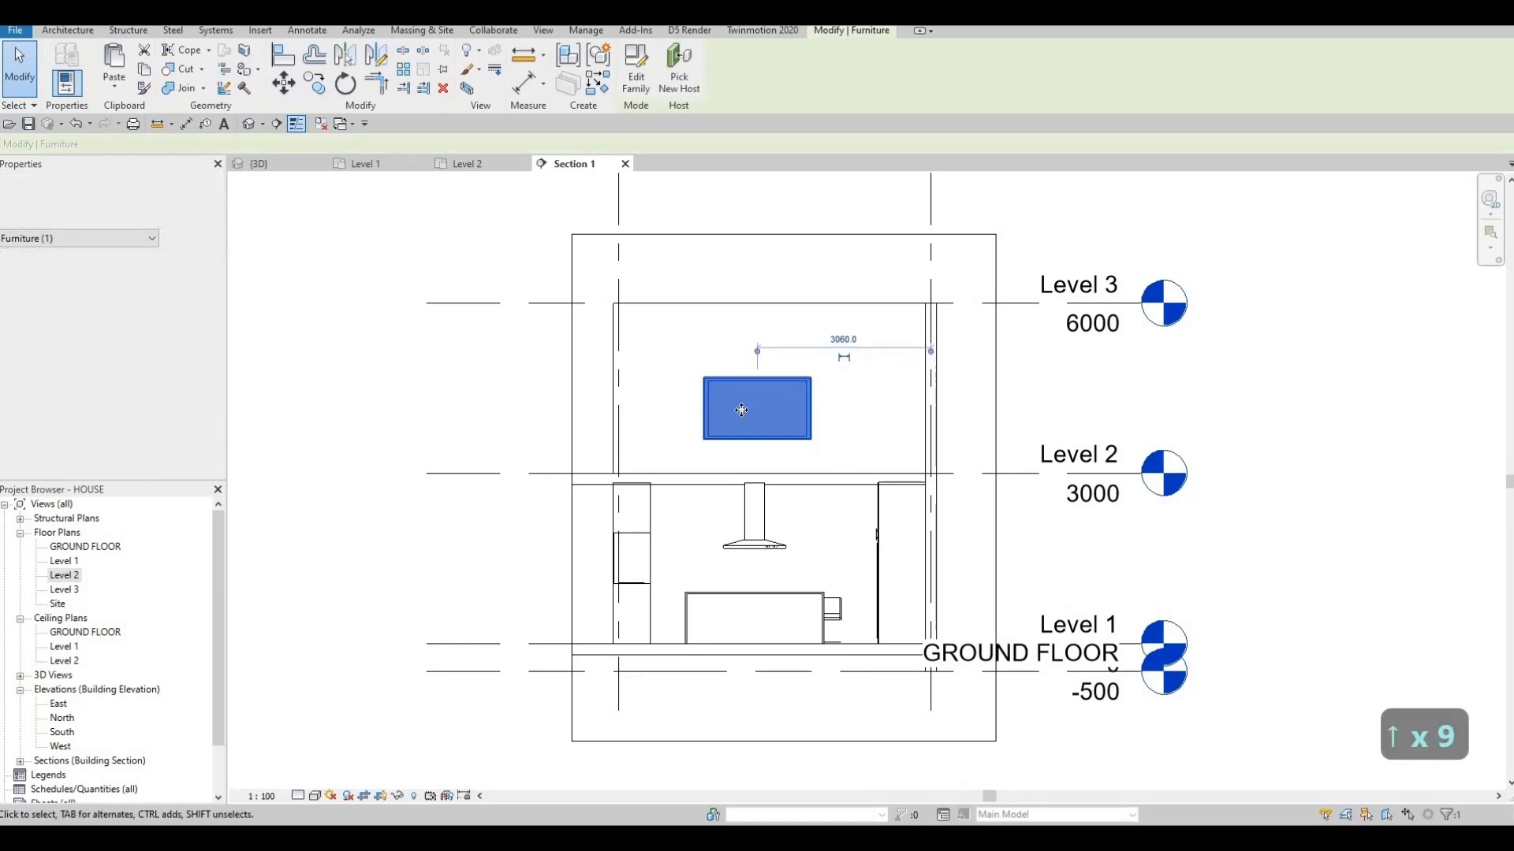
pyautogui.press('Up')
pyautogui.press('Up')
pyautogui.press('Up')
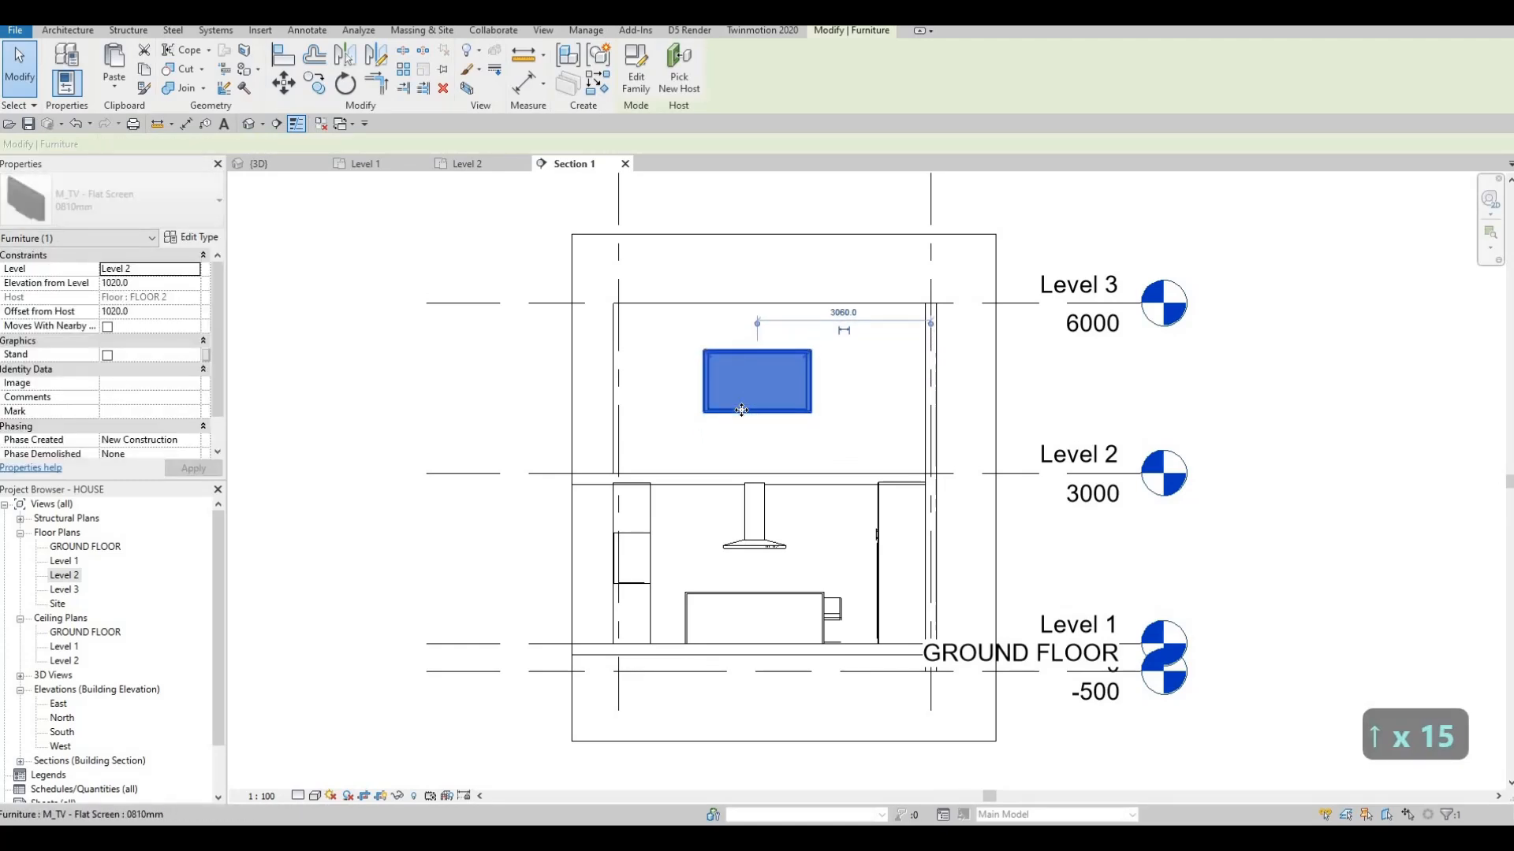
pyautogui.press('Up')
pyautogui.press('Up')
pyautogui.press('Escape')
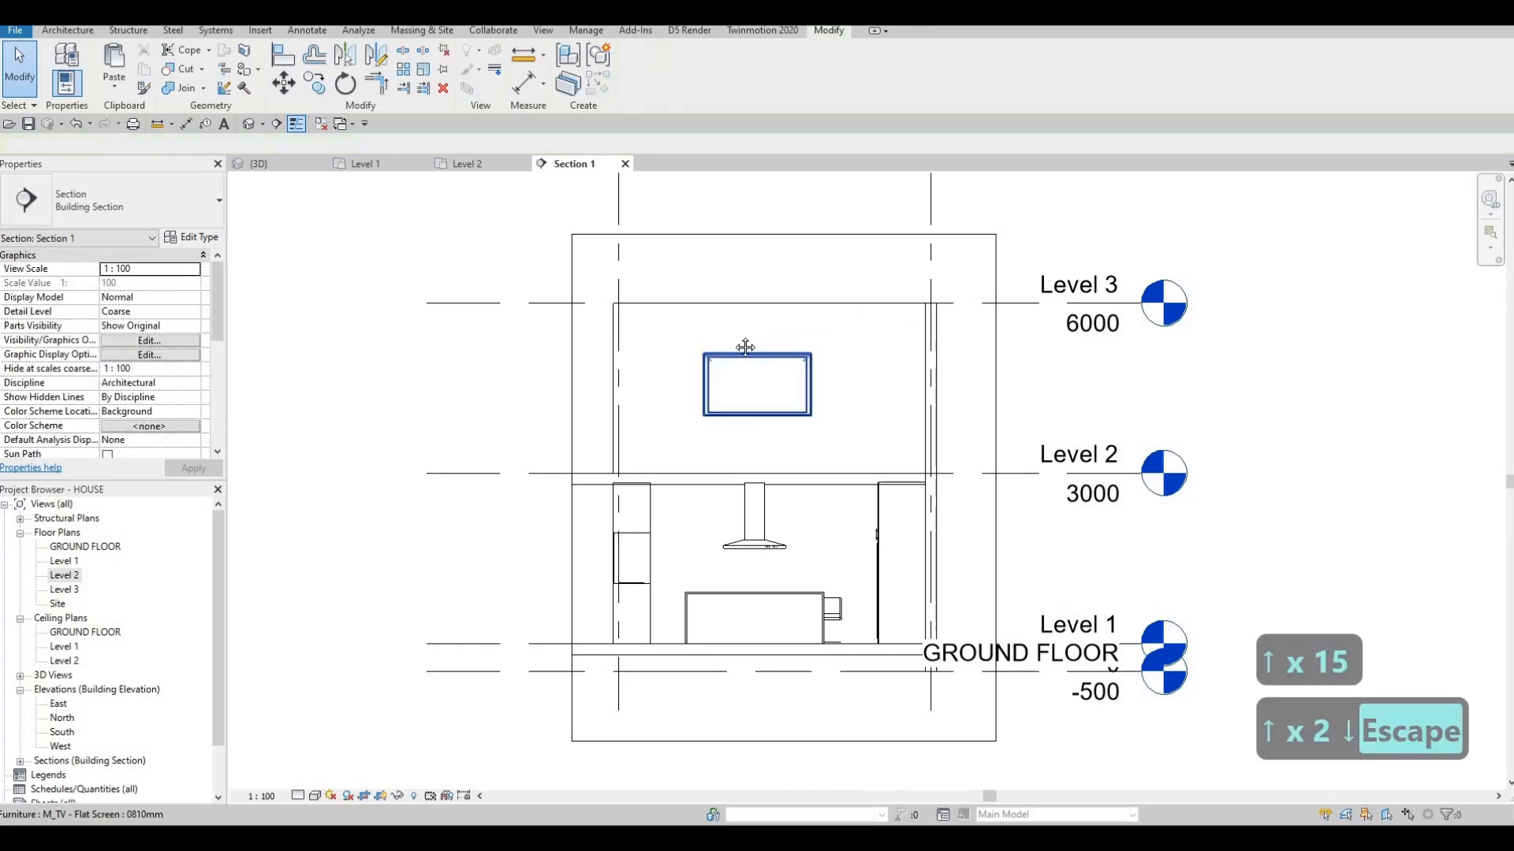
pyautogui.press('Escape')
# - Set the living area TV's Elevation from Level to 900 mm
pyautogui.moveTo(711, 361); pyautogui.dragTo(680, 358, button='middle')
pyautogui.scroll(1, 680, 358)
pyautogui.click(682, 360)
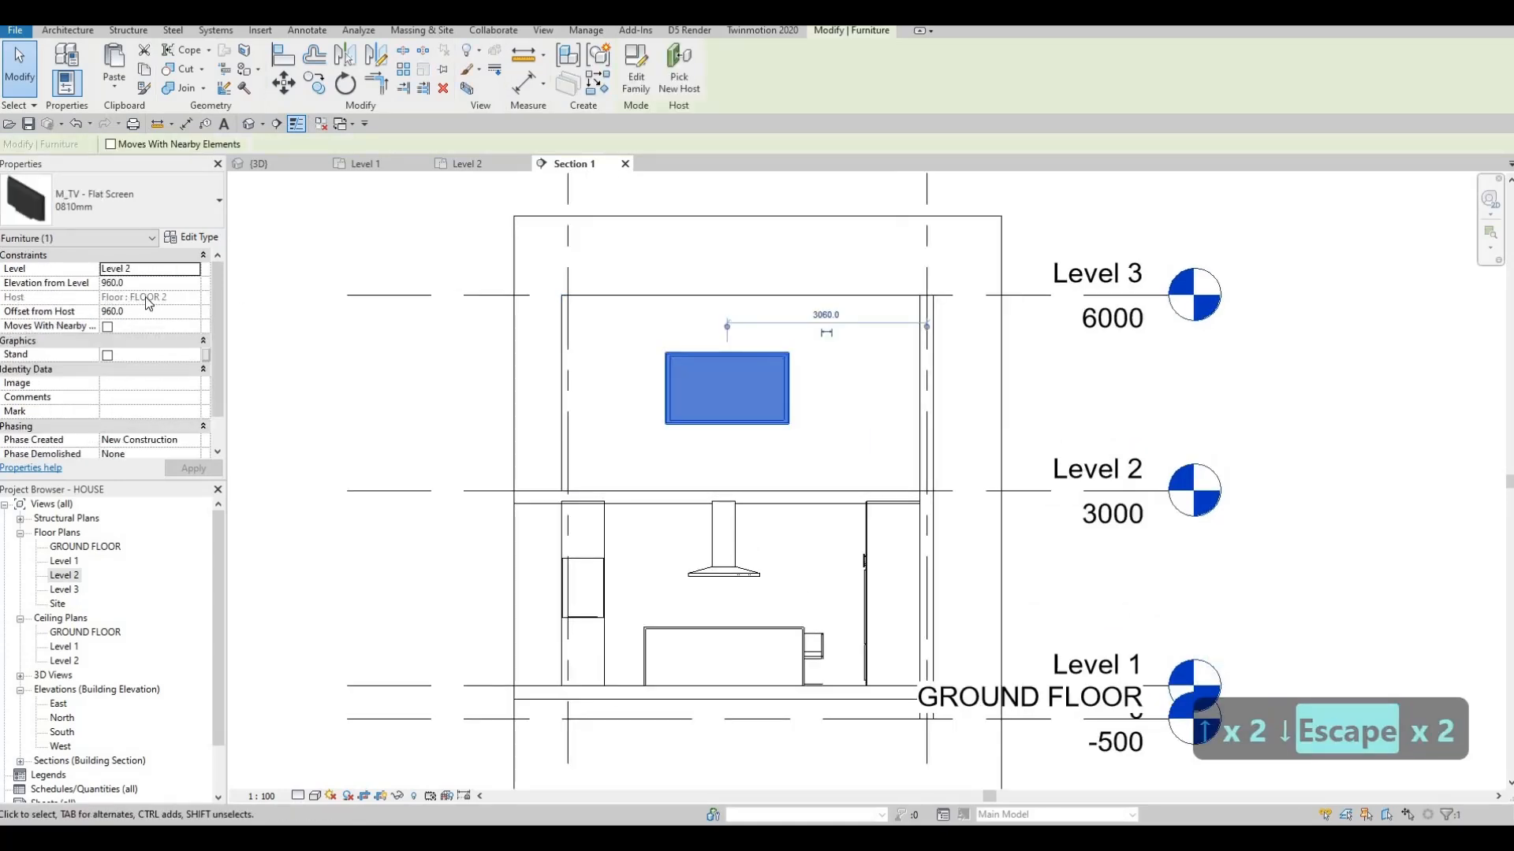
pyautogui.click(145, 284)
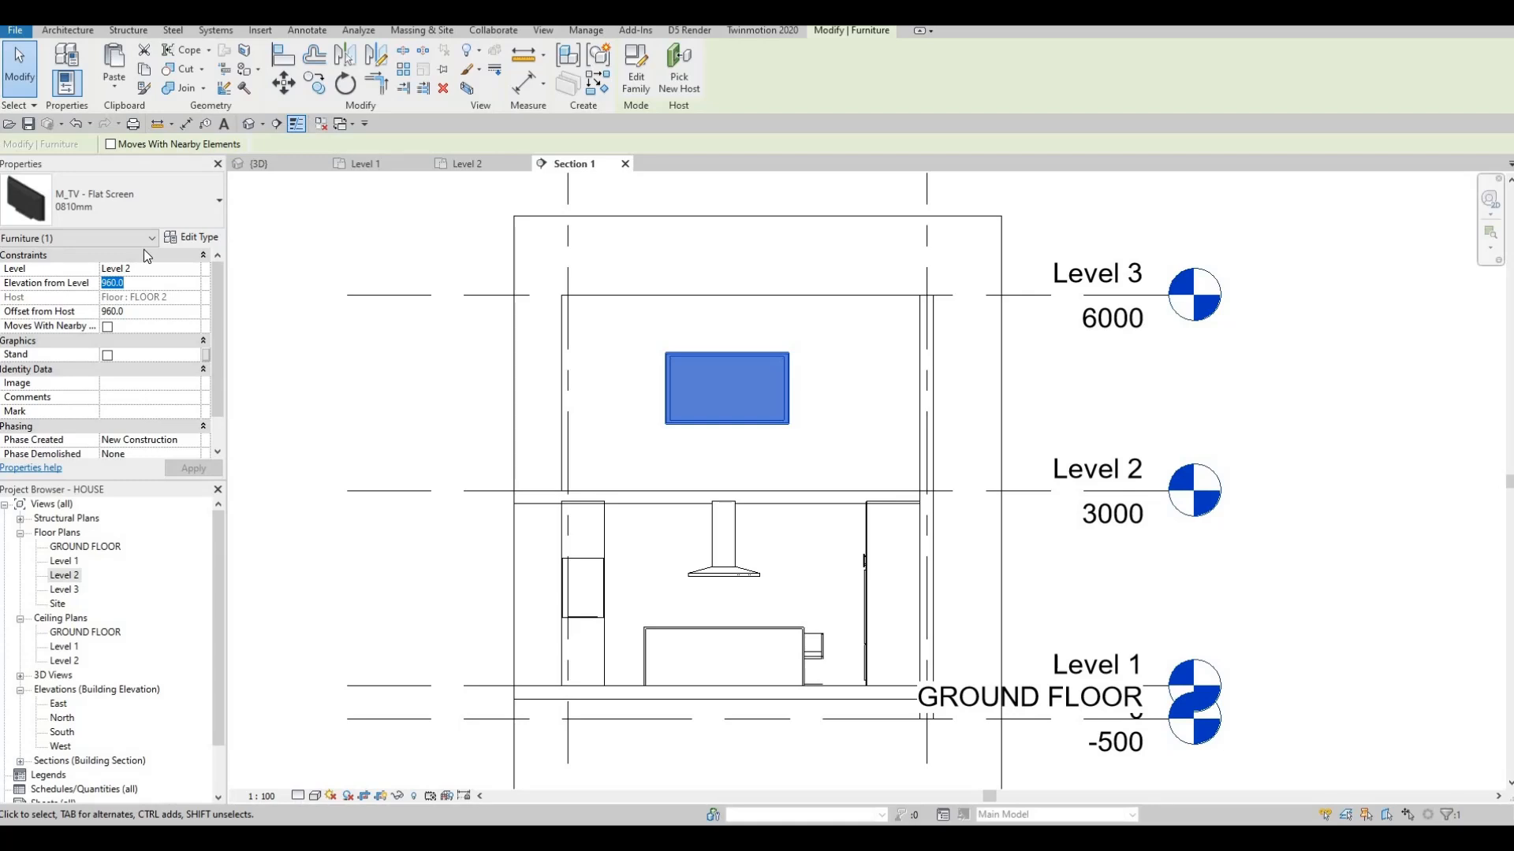
pyautogui.write('90')
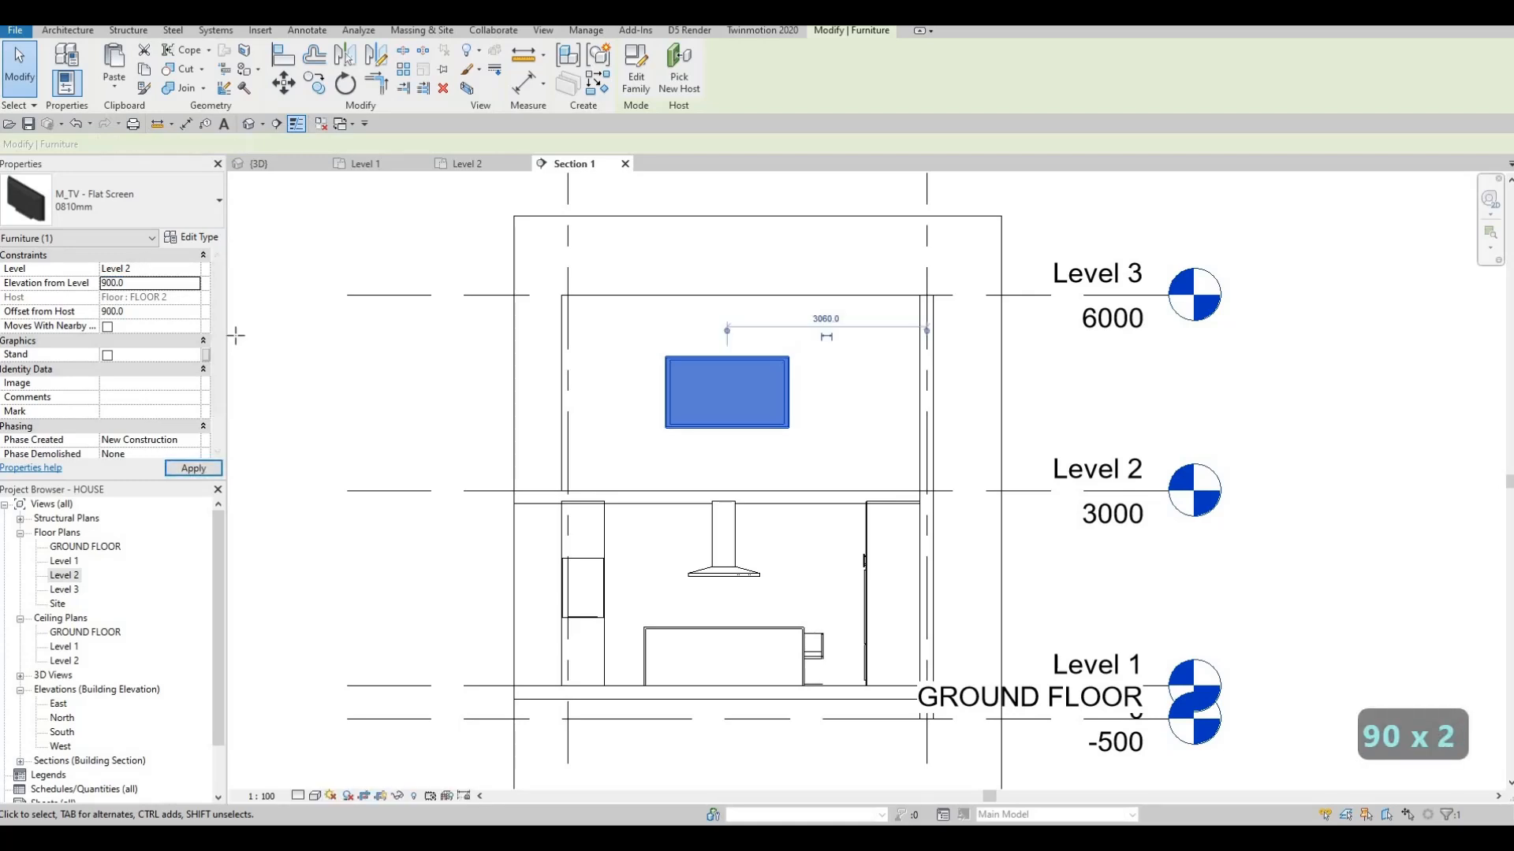
pyautogui.press('Return')
pyautogui.press('Escape')
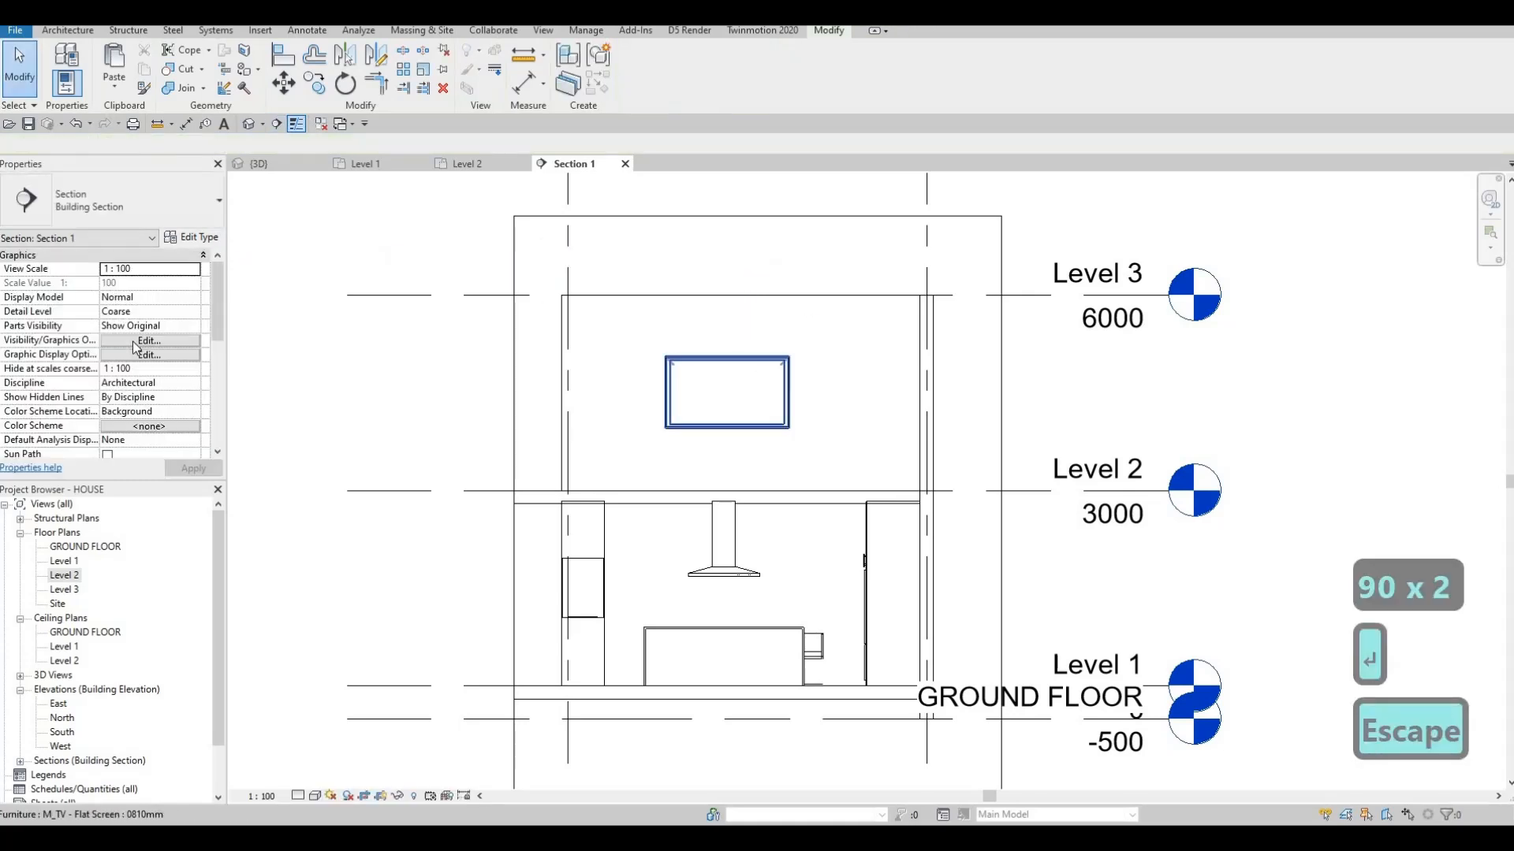
pyautogui.click(713, 377)
pyautogui.press('Escape')
pyautogui.press('Escape')
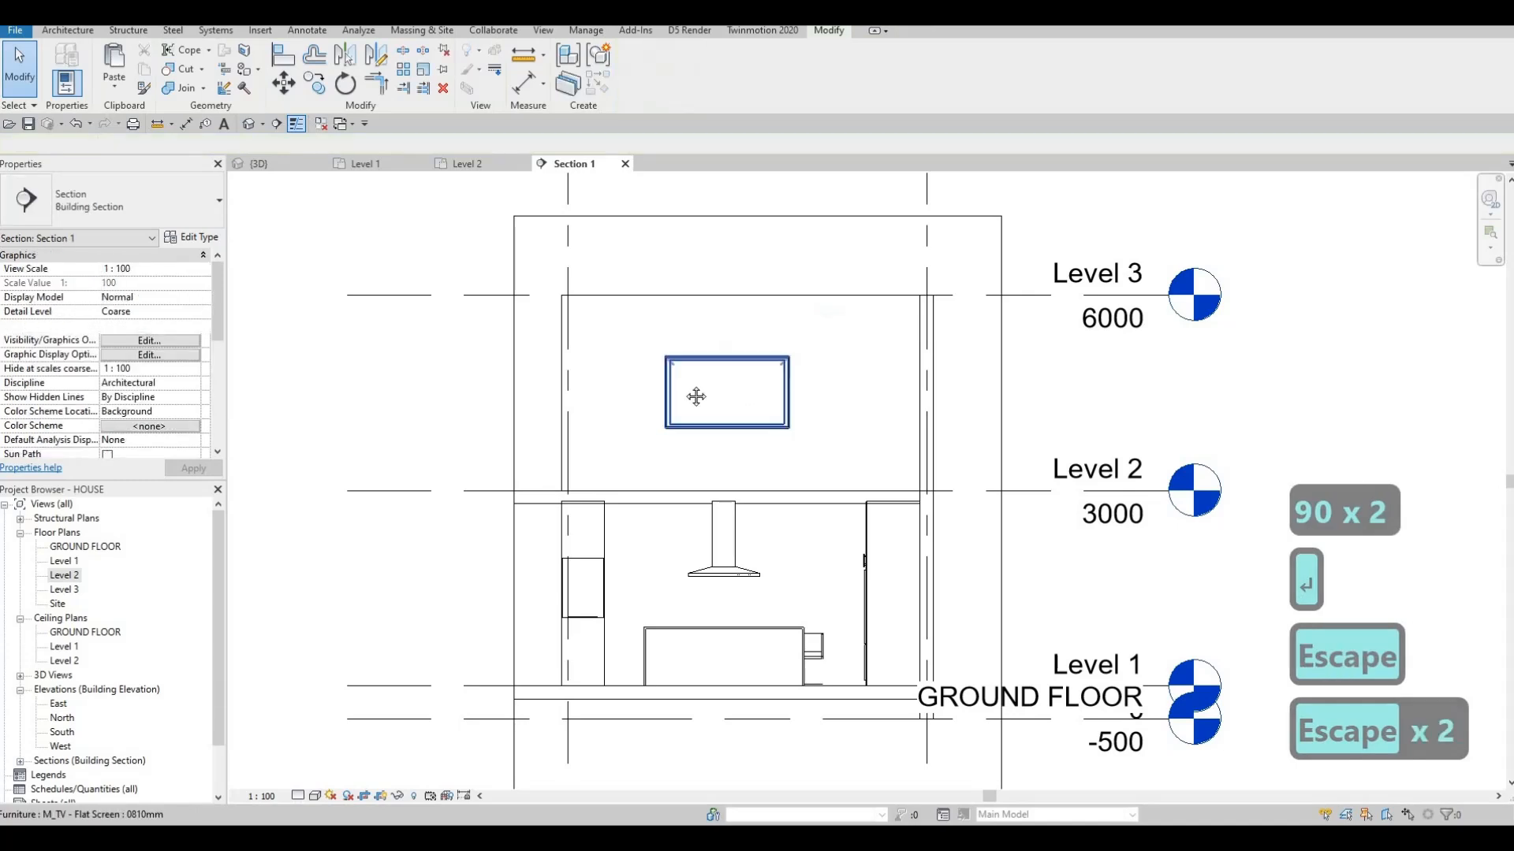
pyautogui.moveTo(693, 395); pyautogui.dragTo(631, 391, button='middle')
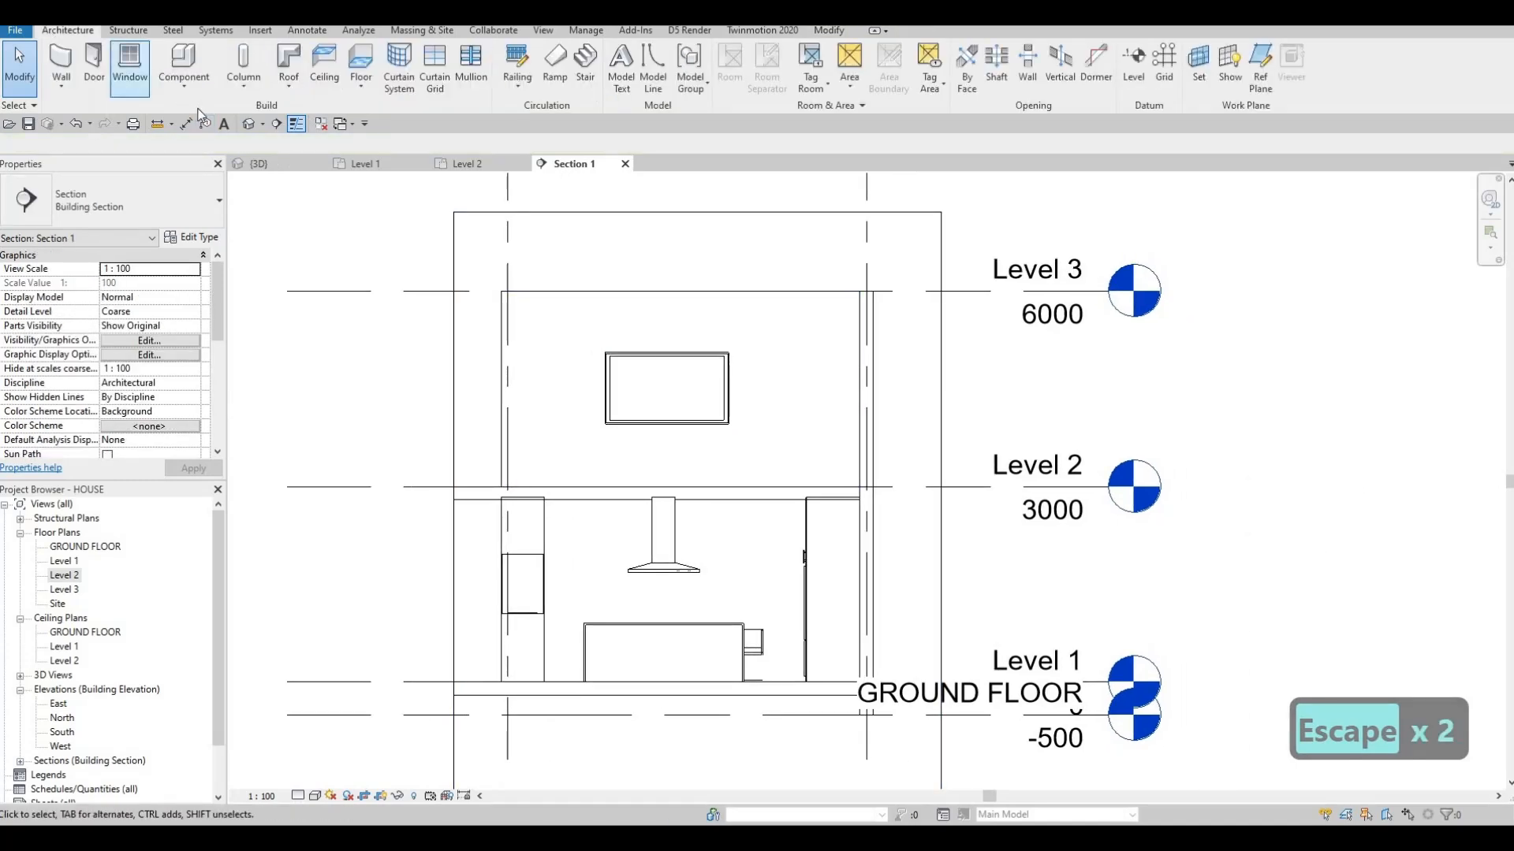
# - Create an in-place model in the Generic Models category, keeping the default name
pyautogui.click(183, 85)
pyautogui.click(216, 133)
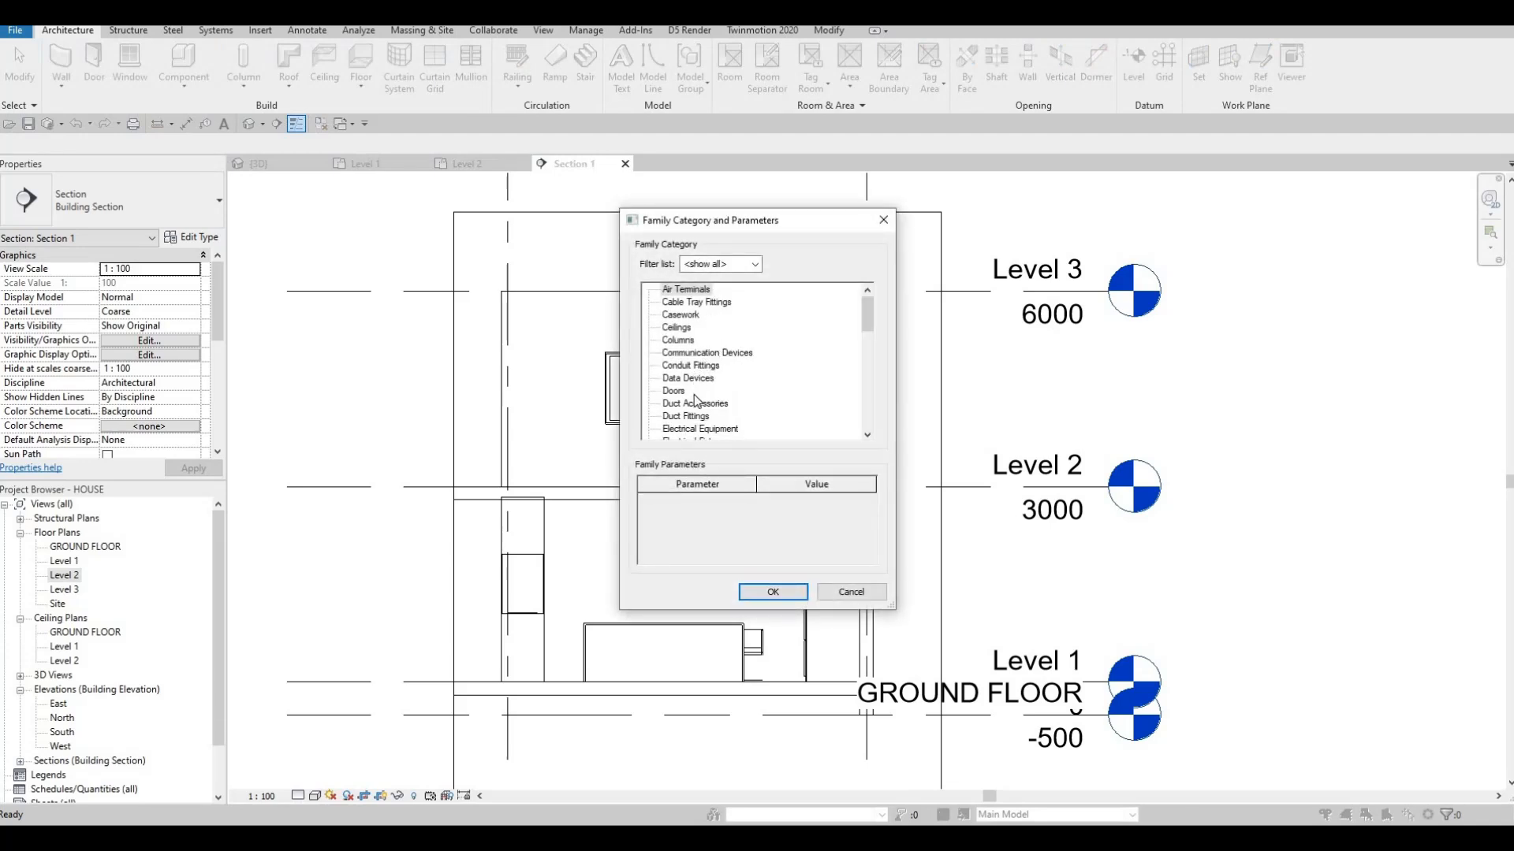
pyautogui.scroll(-3, 694, 398)
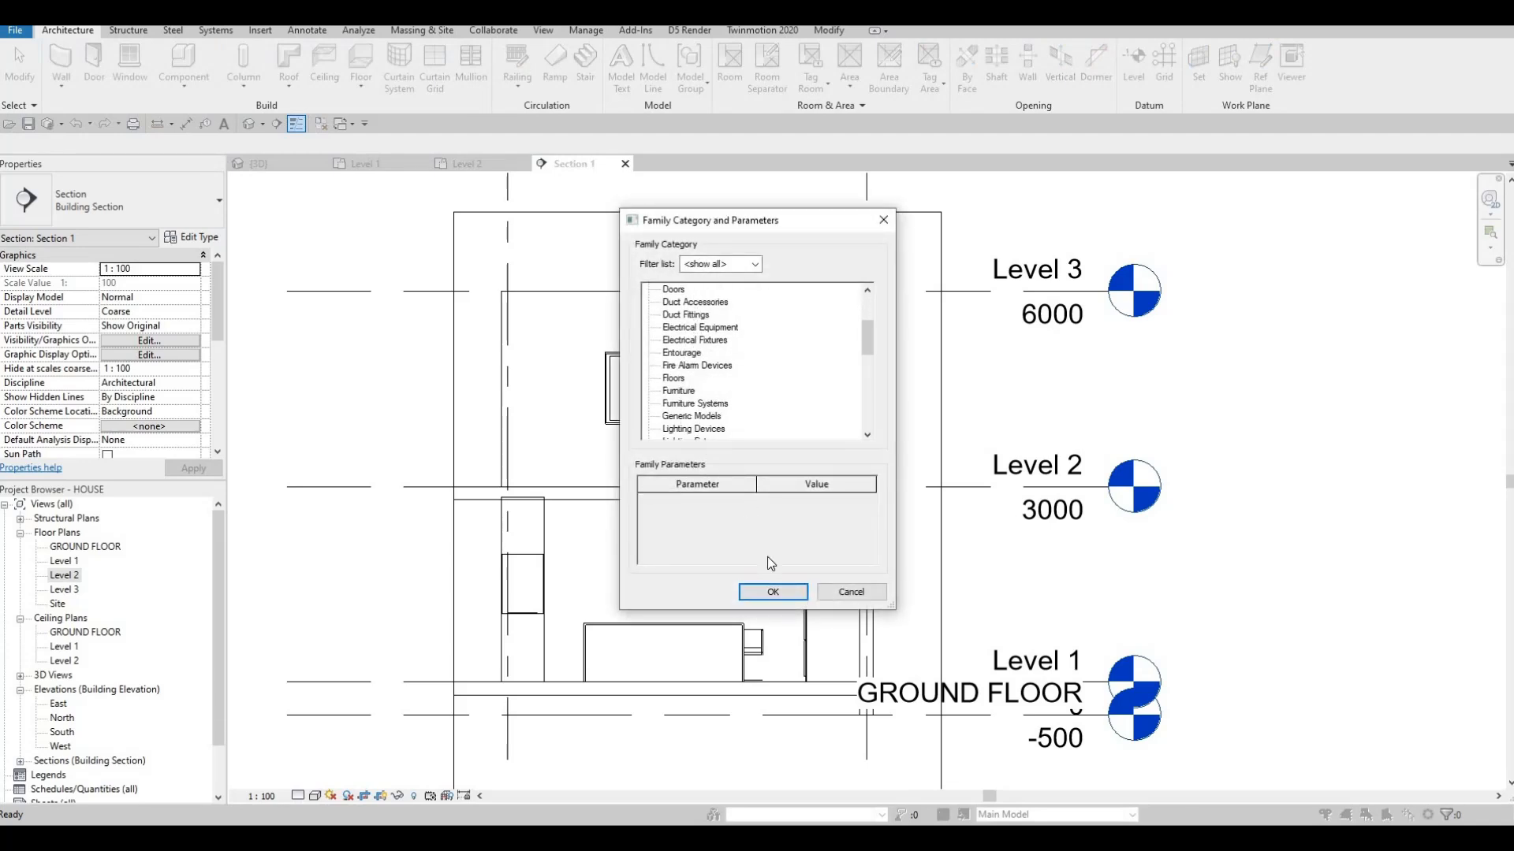
pyautogui.click(765, 593)
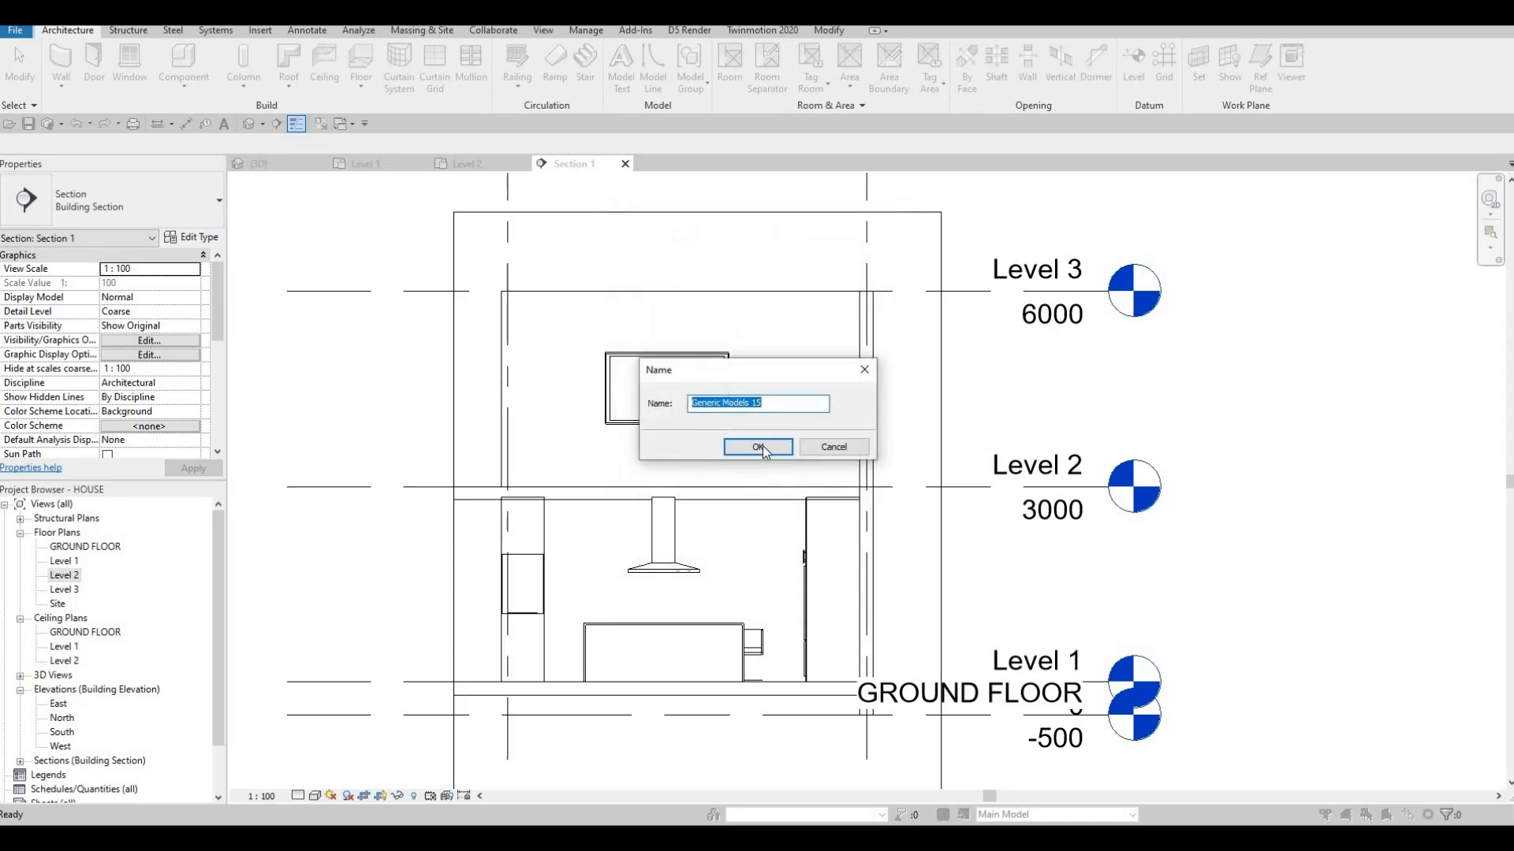
pyautogui.click(758, 444)
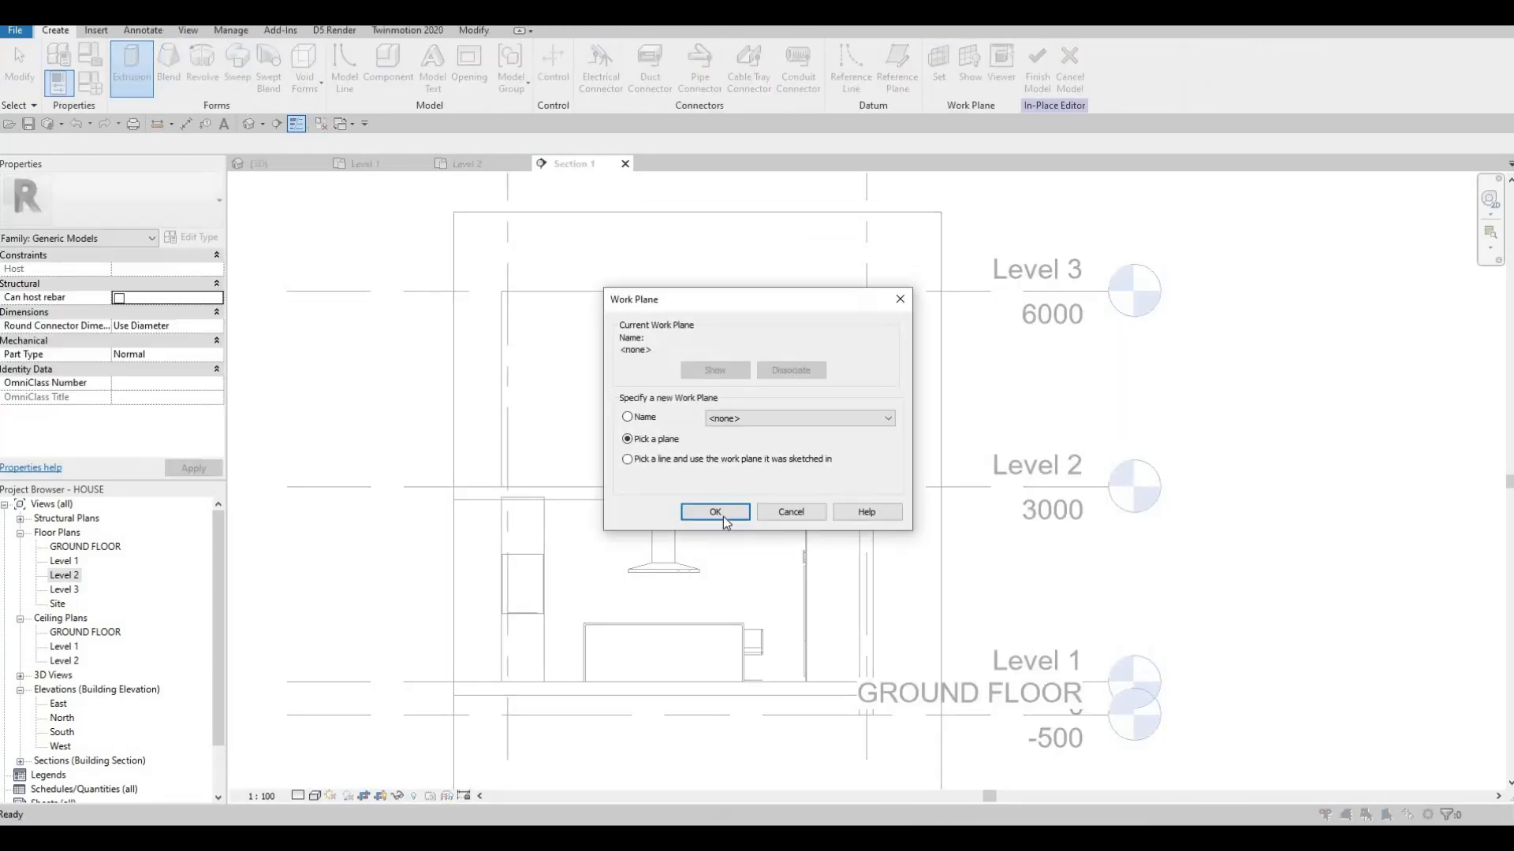
# - Start an extrusion on the interior wall face behind the TV, with Extrusion Start 0 and Extrusion End 10 mm
pyautogui.click(722, 512)
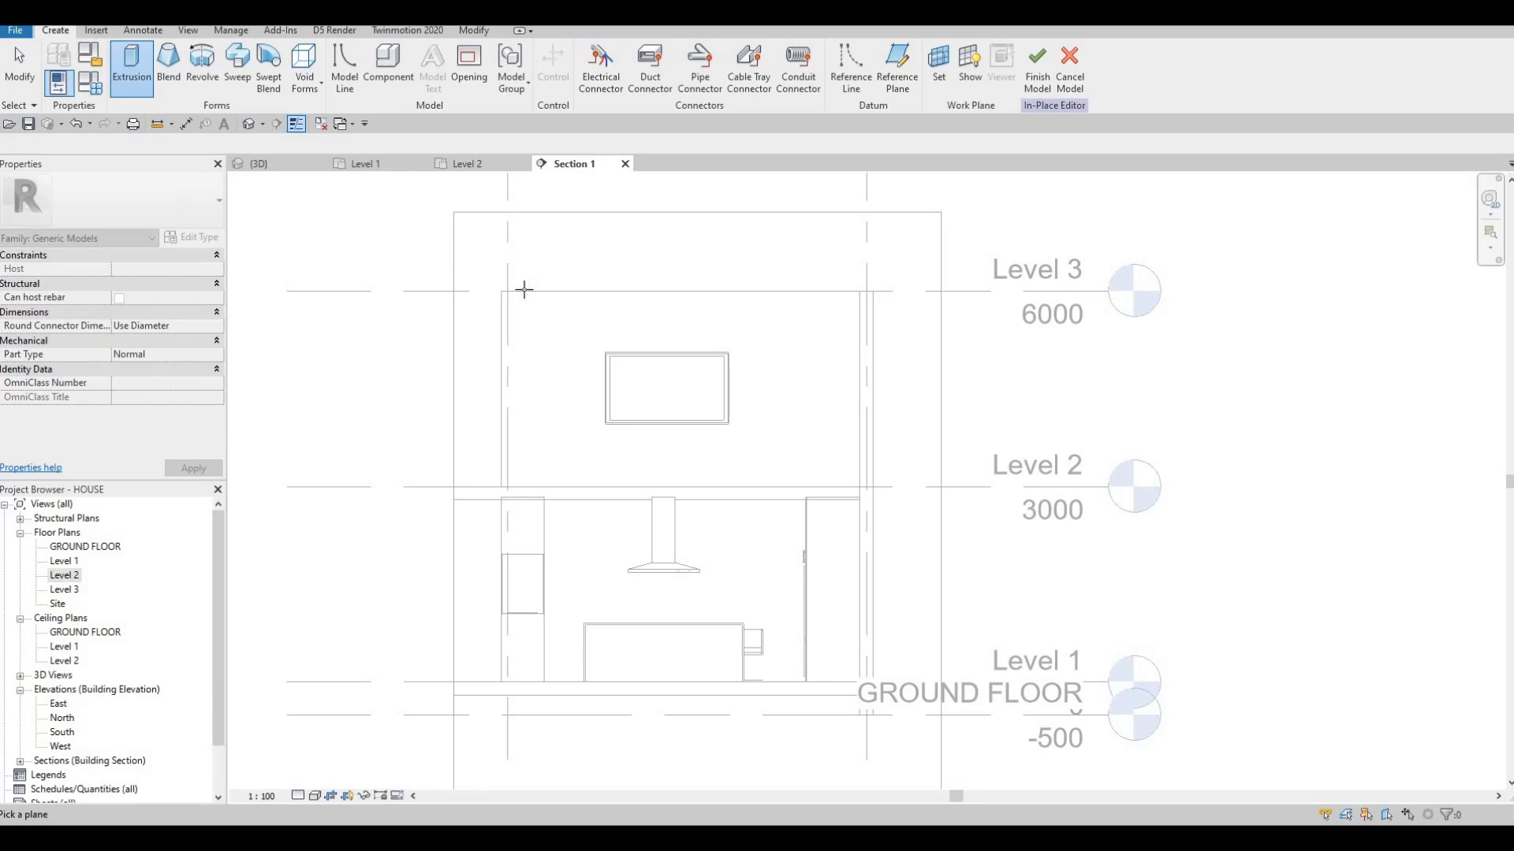
pyautogui.click(536, 345)
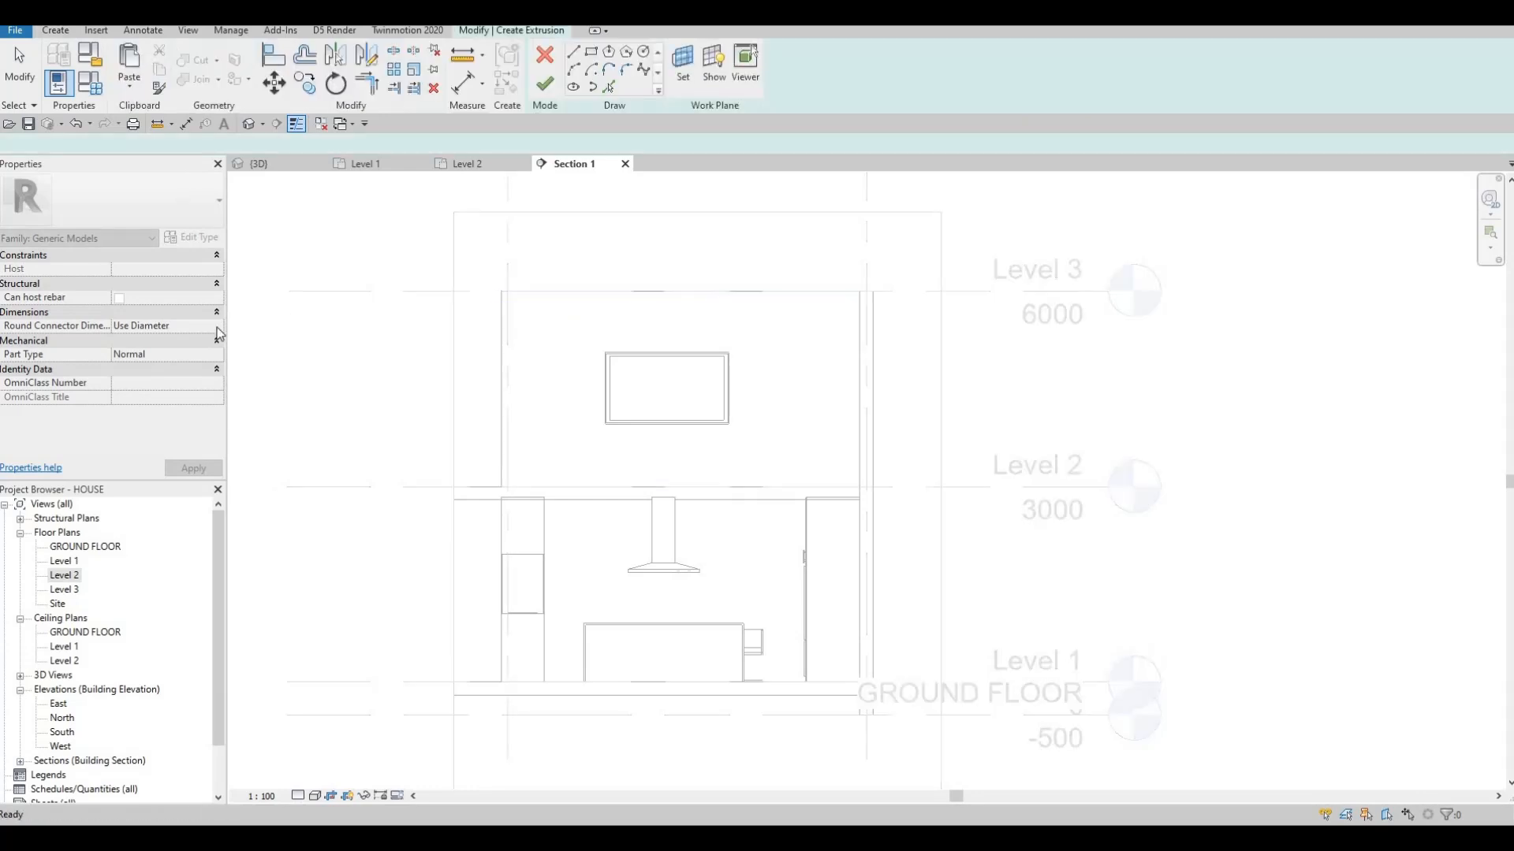
pyautogui.click(154, 284)
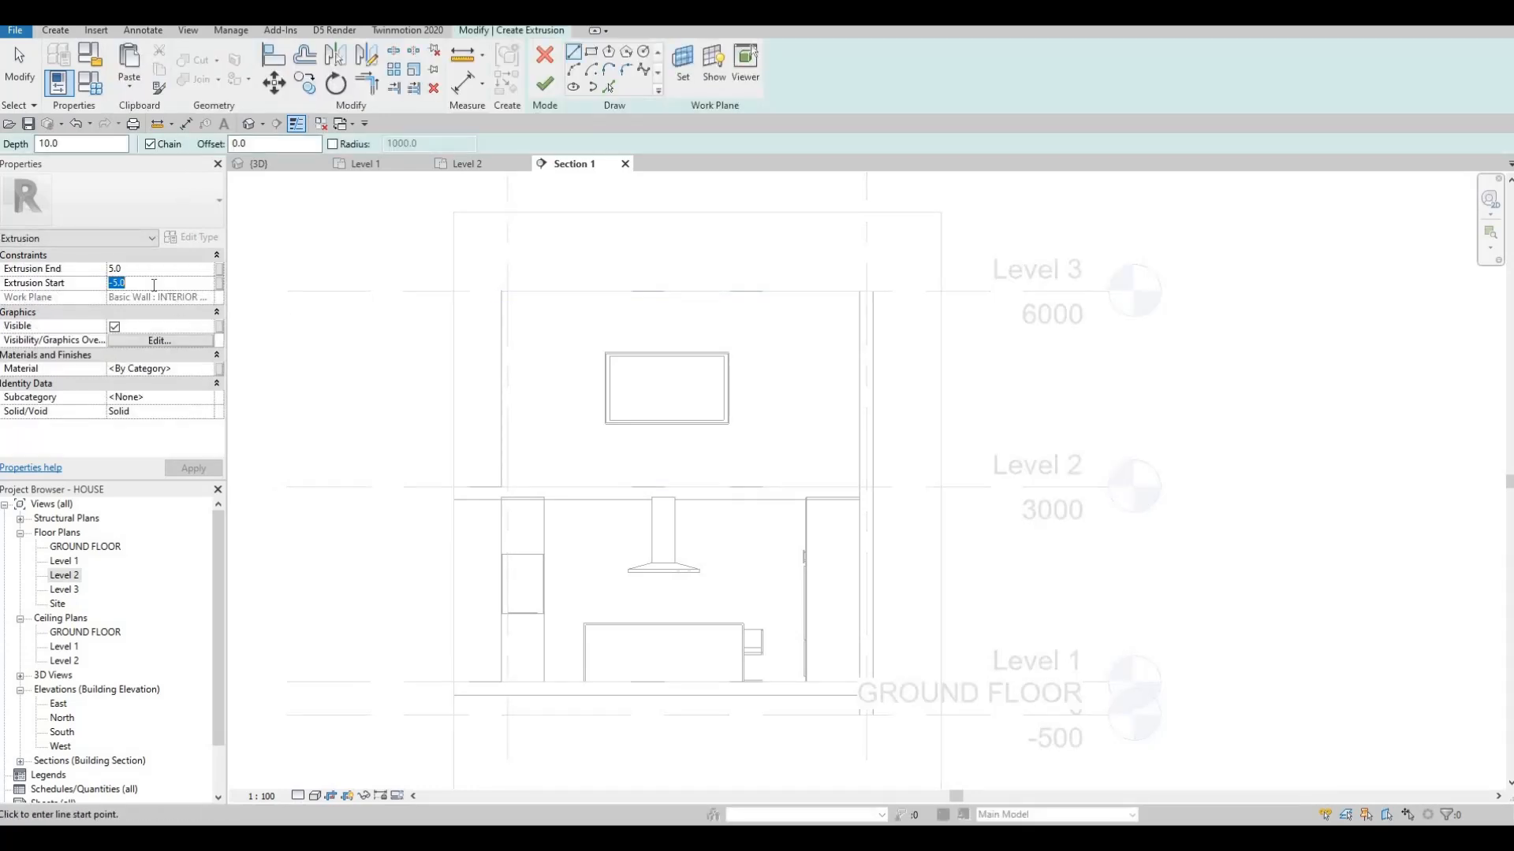
pyautogui.write('0')
pyautogui.click(150, 270)
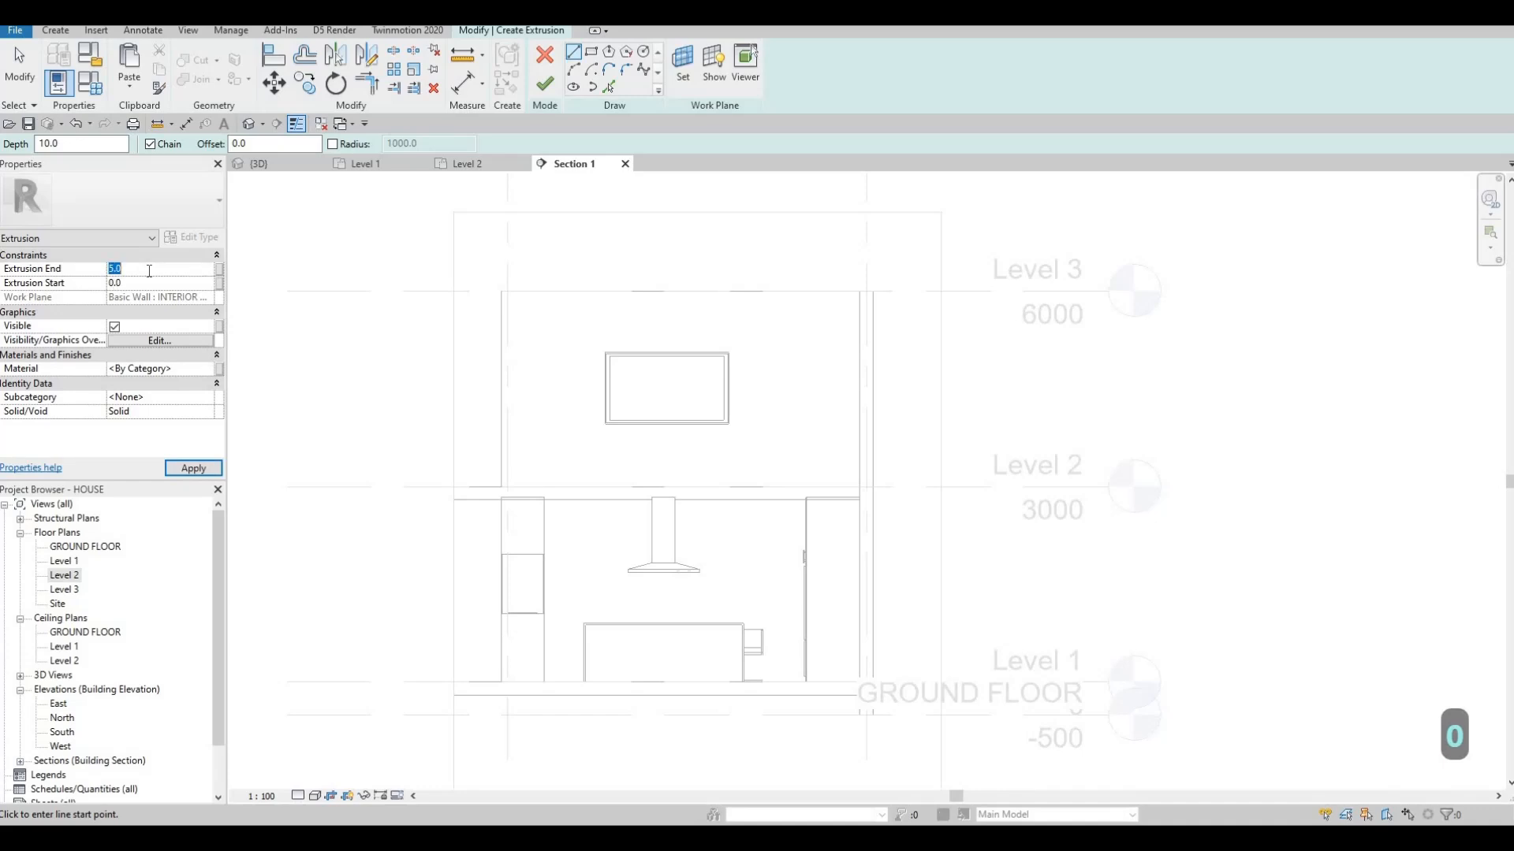
pyautogui.write('10')
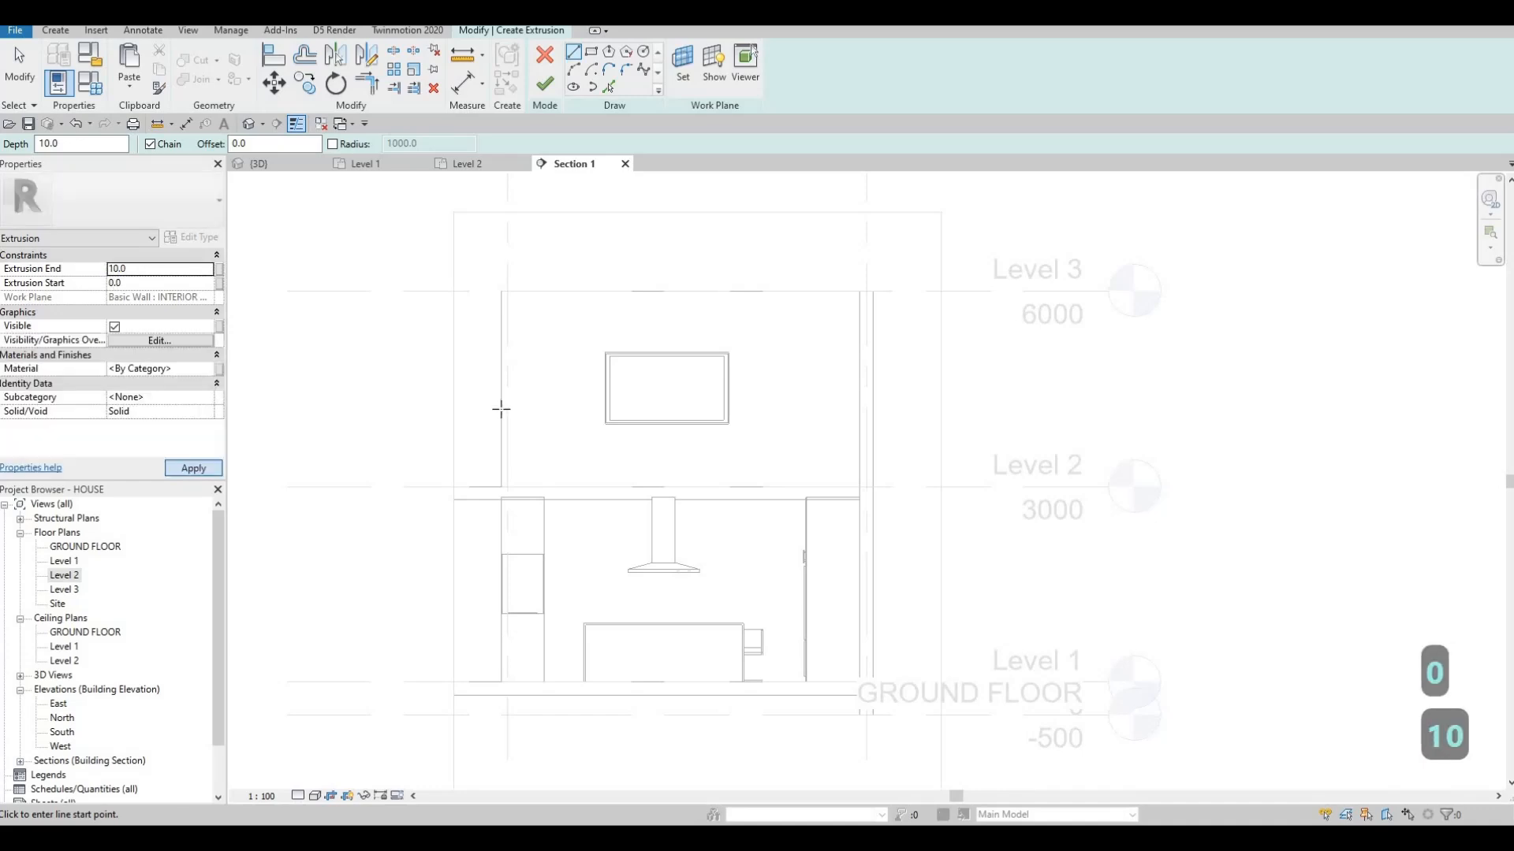
# - Assign the Lauan, Meranti material from the AEC Materials Wood library to the extrusion
pyautogui.click(211, 371)
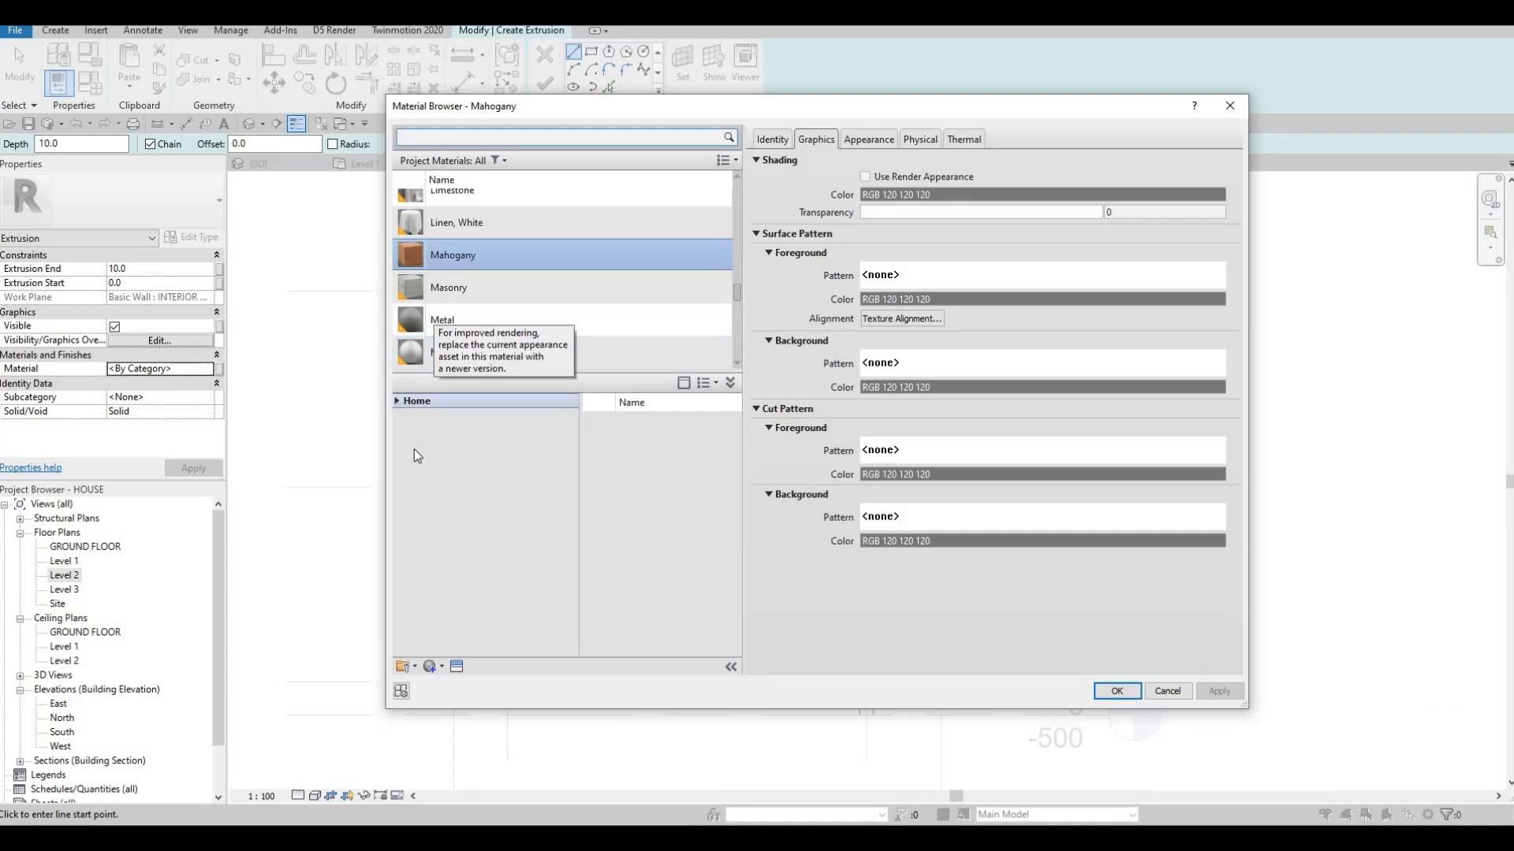
pyautogui.click(404, 432)
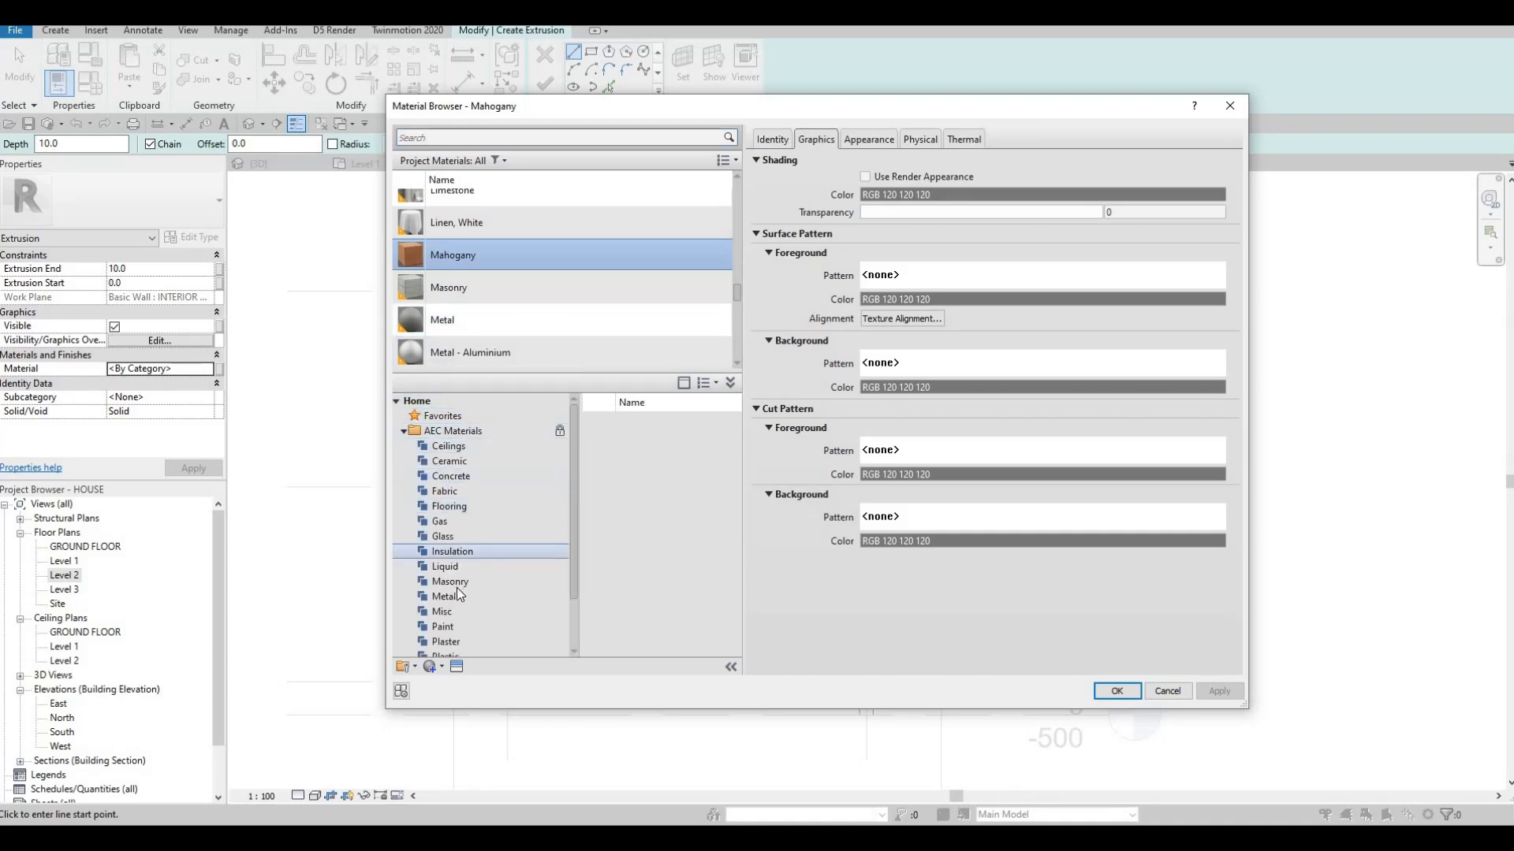
pyautogui.scroll(-1, 457, 588)
pyautogui.click(456, 615)
pyautogui.click(446, 640)
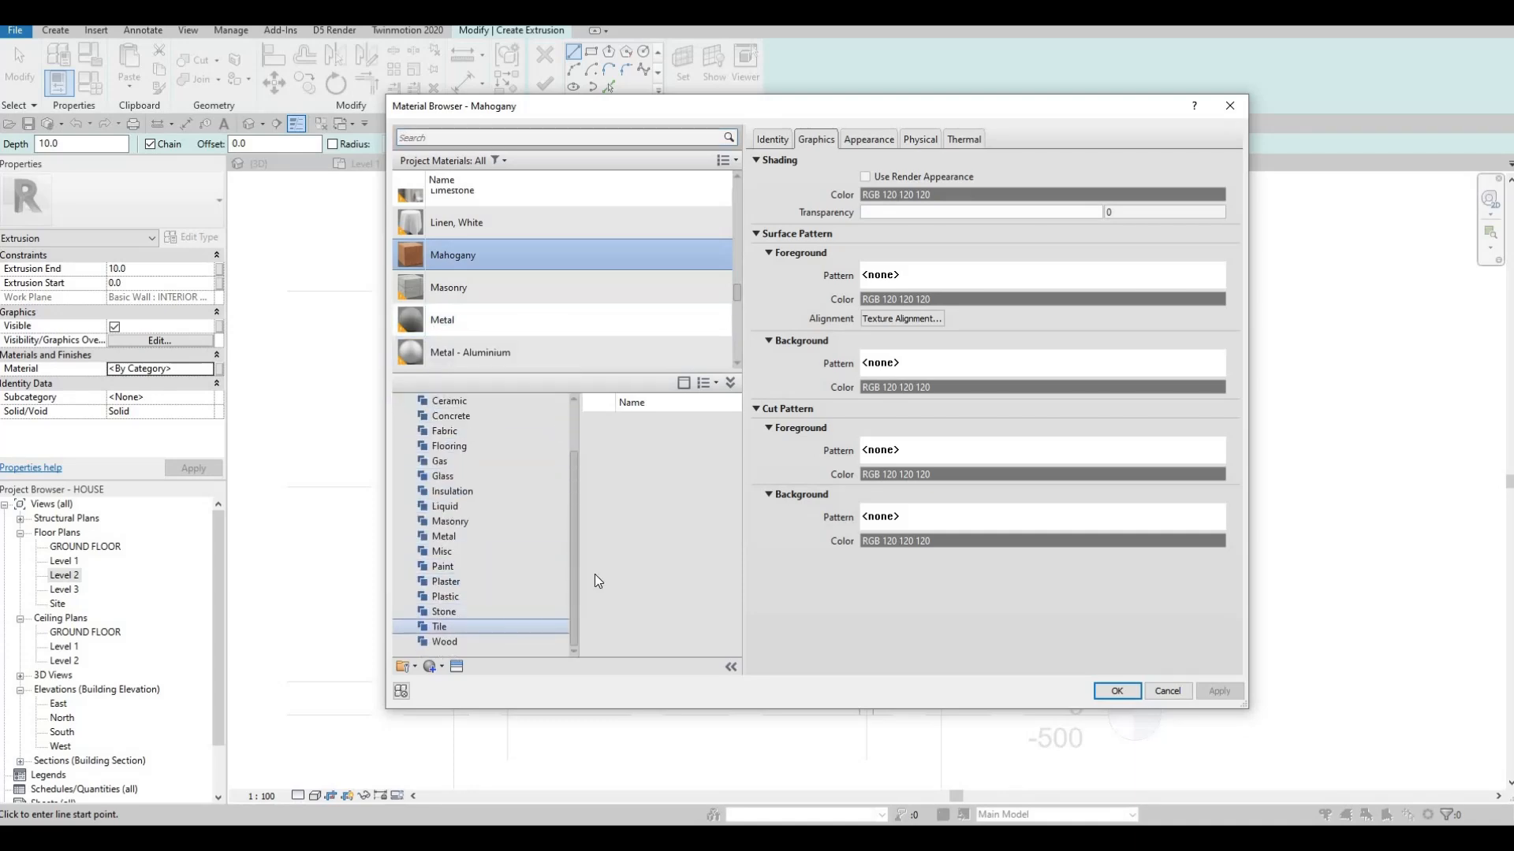
pyautogui.scroll(-2, 668, 613)
pyautogui.scroll(-3, 672, 604)
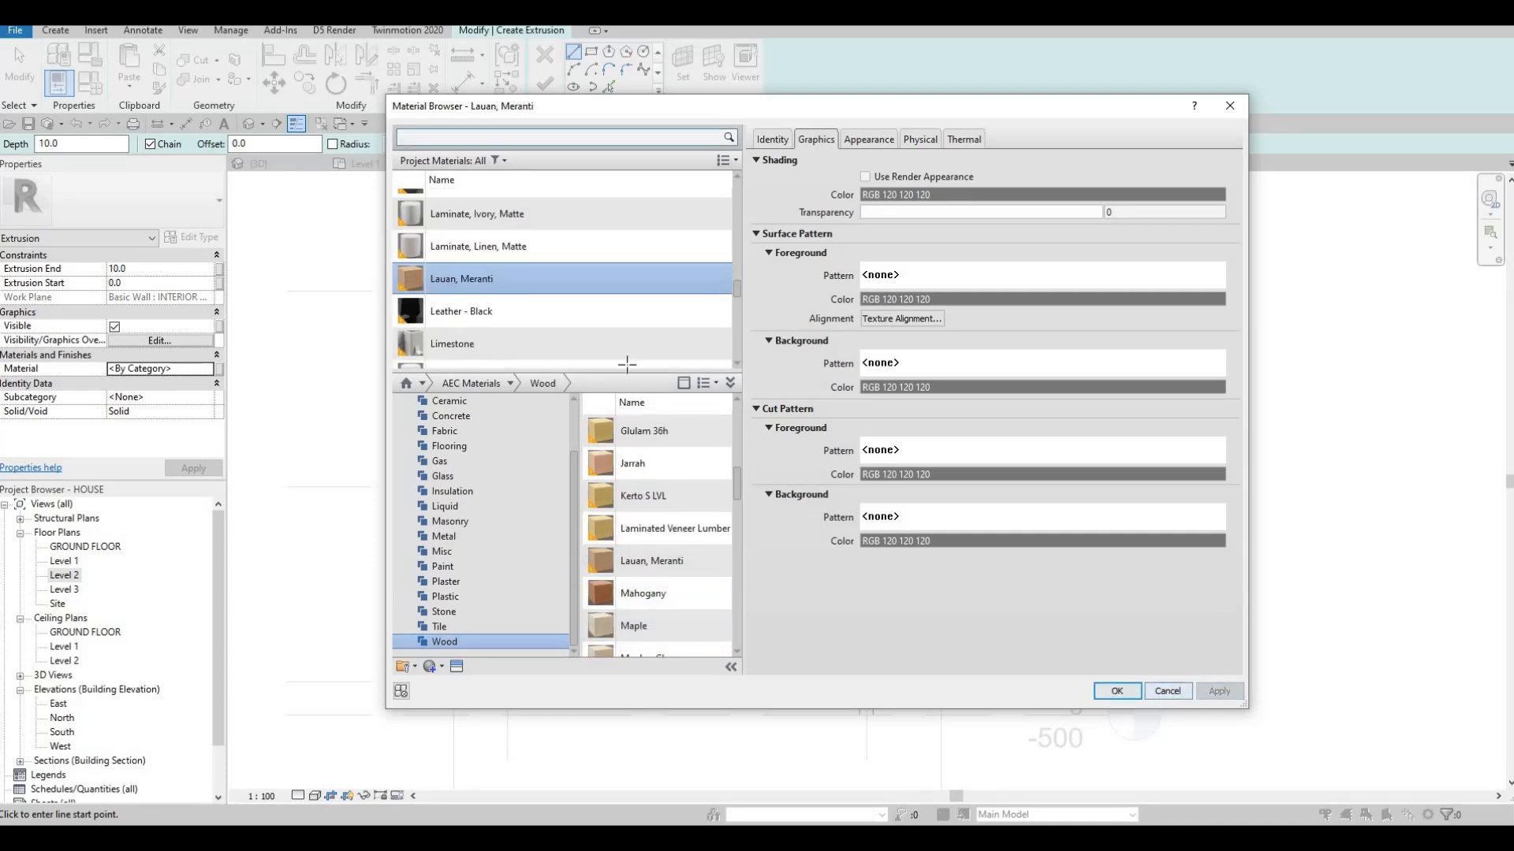
pyautogui.press('Return')
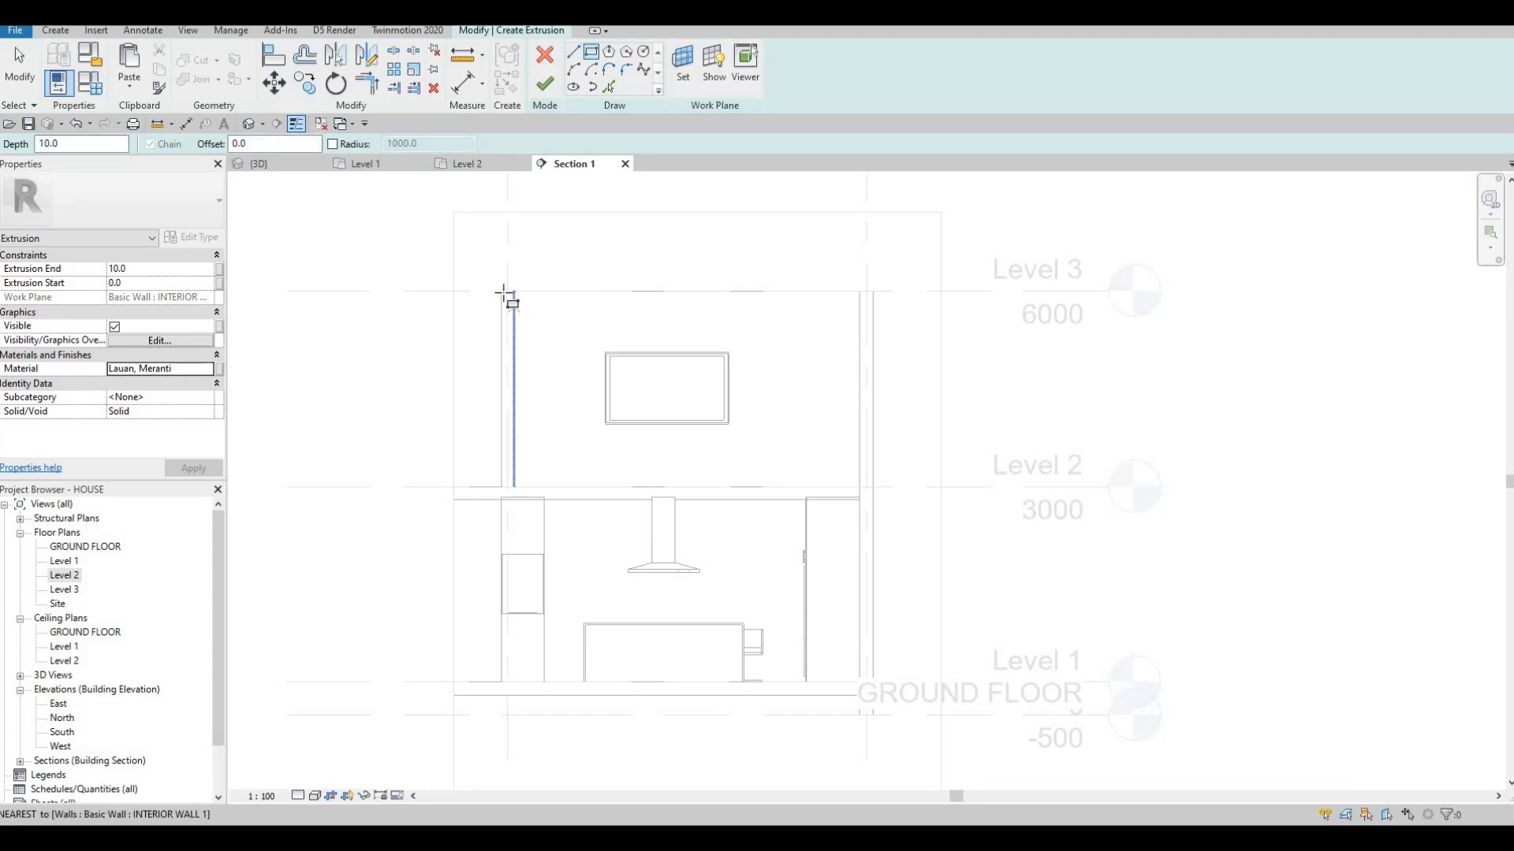
# - Sketch a rectangle about 5500 by 3000 mm over the wall from Level 3 down to Level 2 and finish the extrusion
pyautogui.click(559, 338)
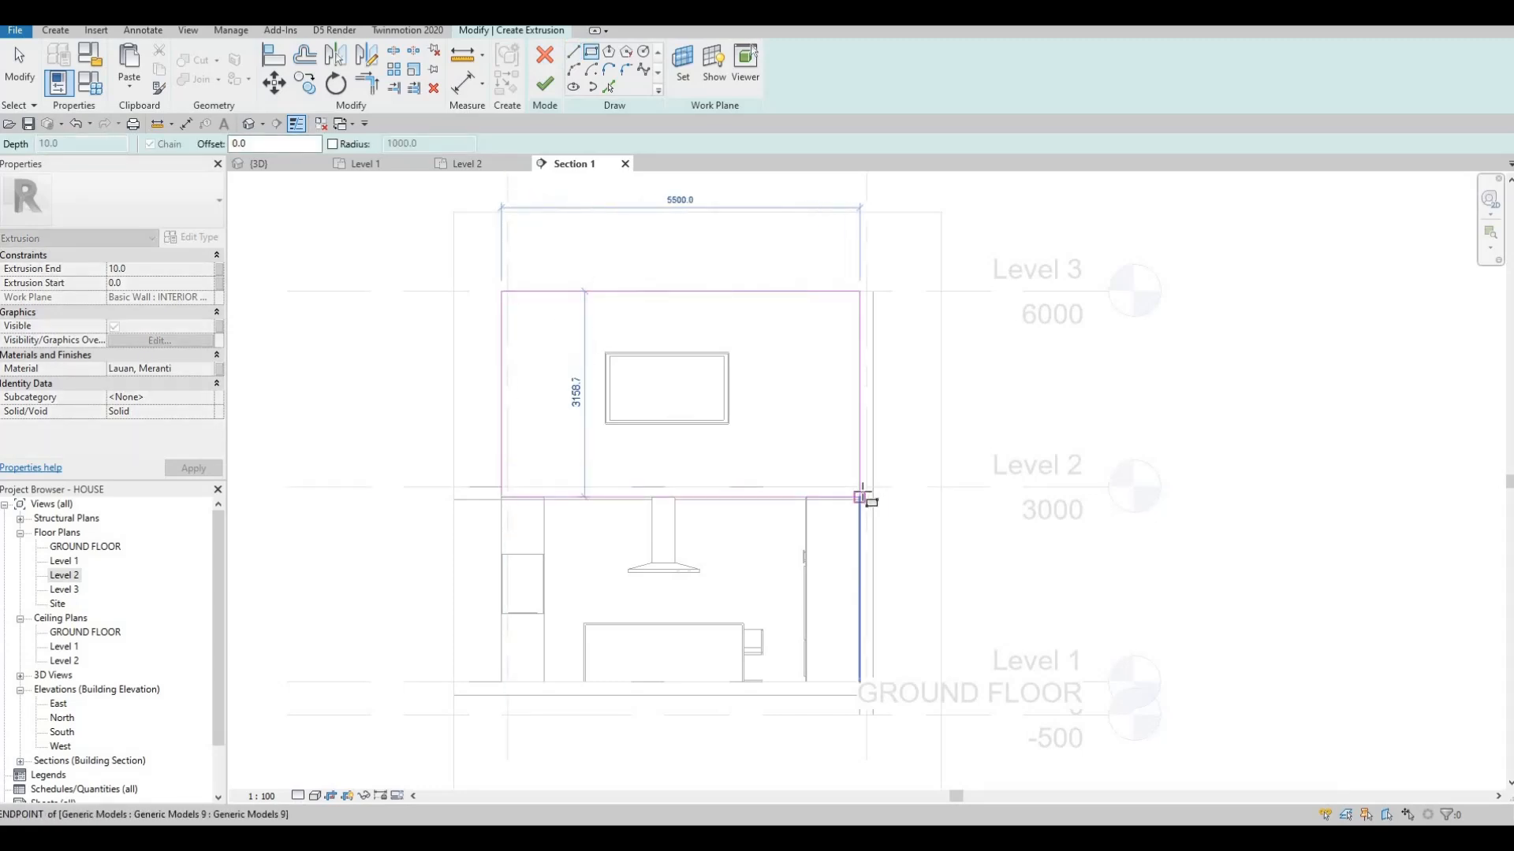
pyautogui.scroll(2, 863, 493)
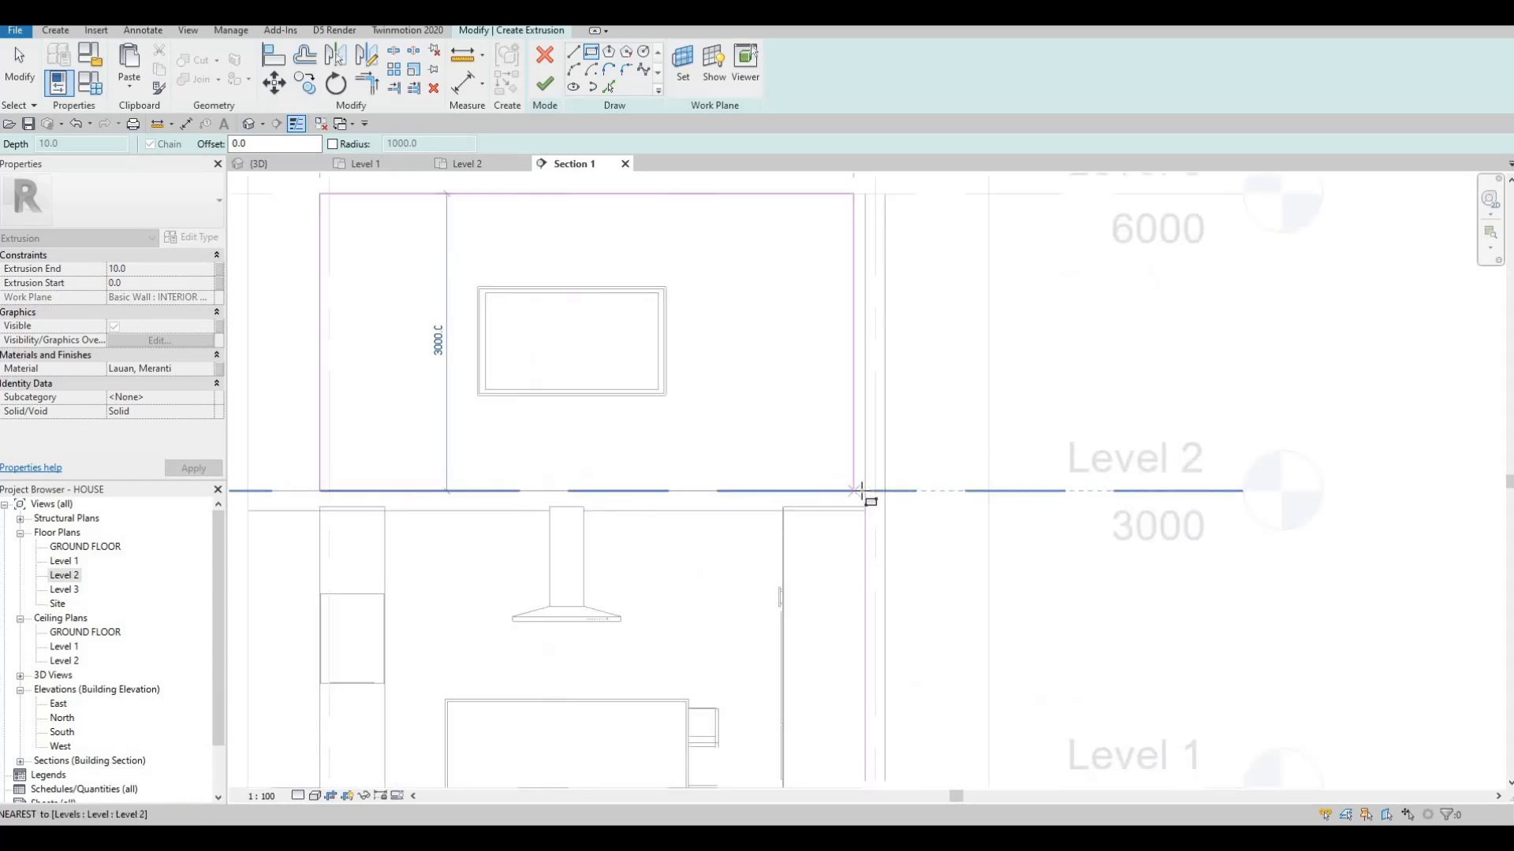
pyautogui.click(863, 490)
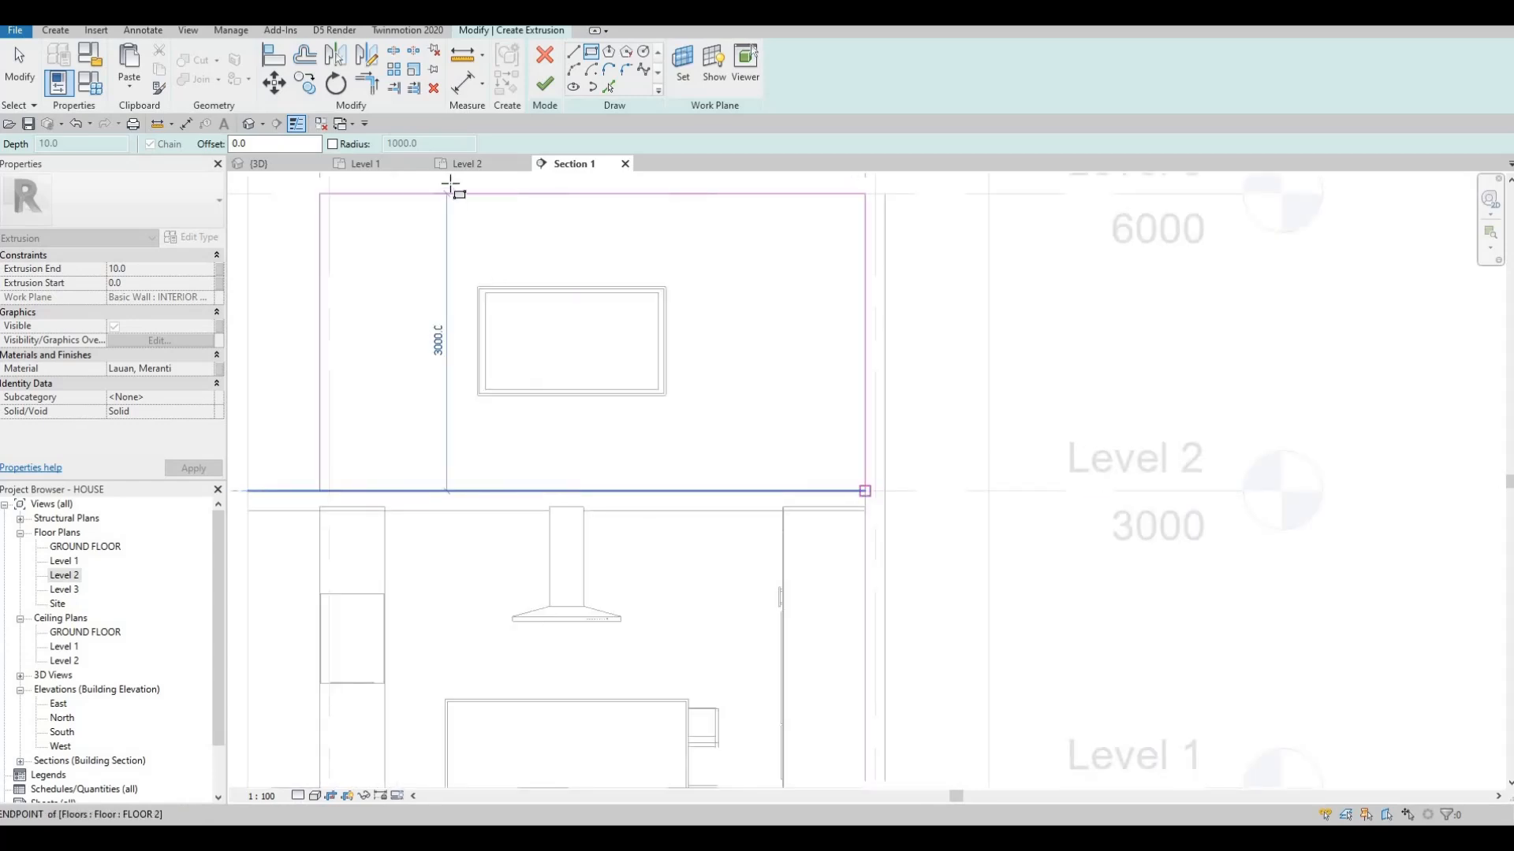
pyautogui.click(544, 87)
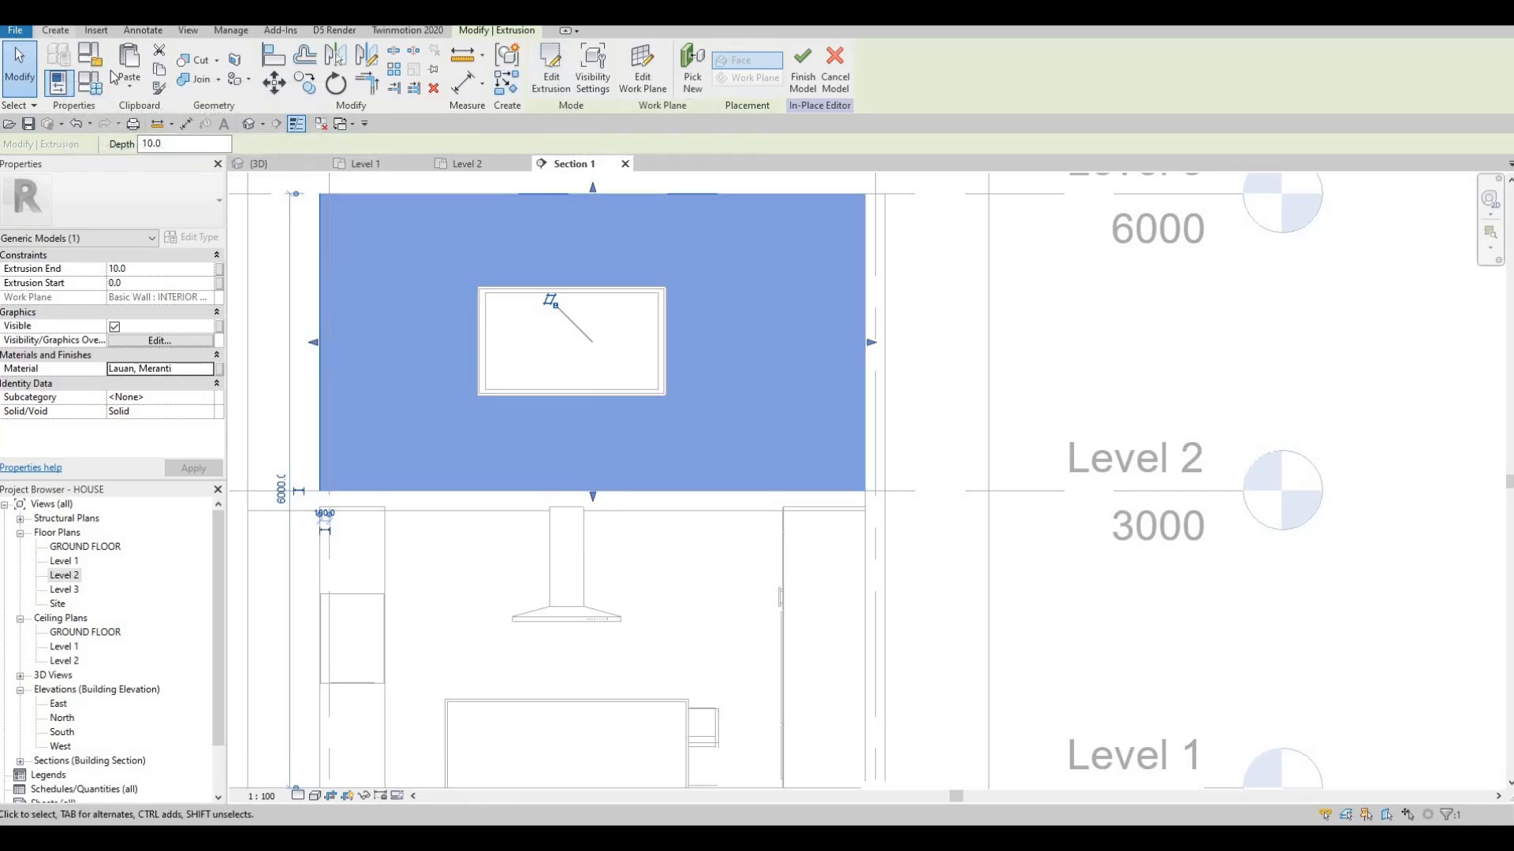
# - Start a second extrusion with the wood panel's face as work plane and sketch a rectangle along the panel's full outline
pyautogui.click(54, 32)
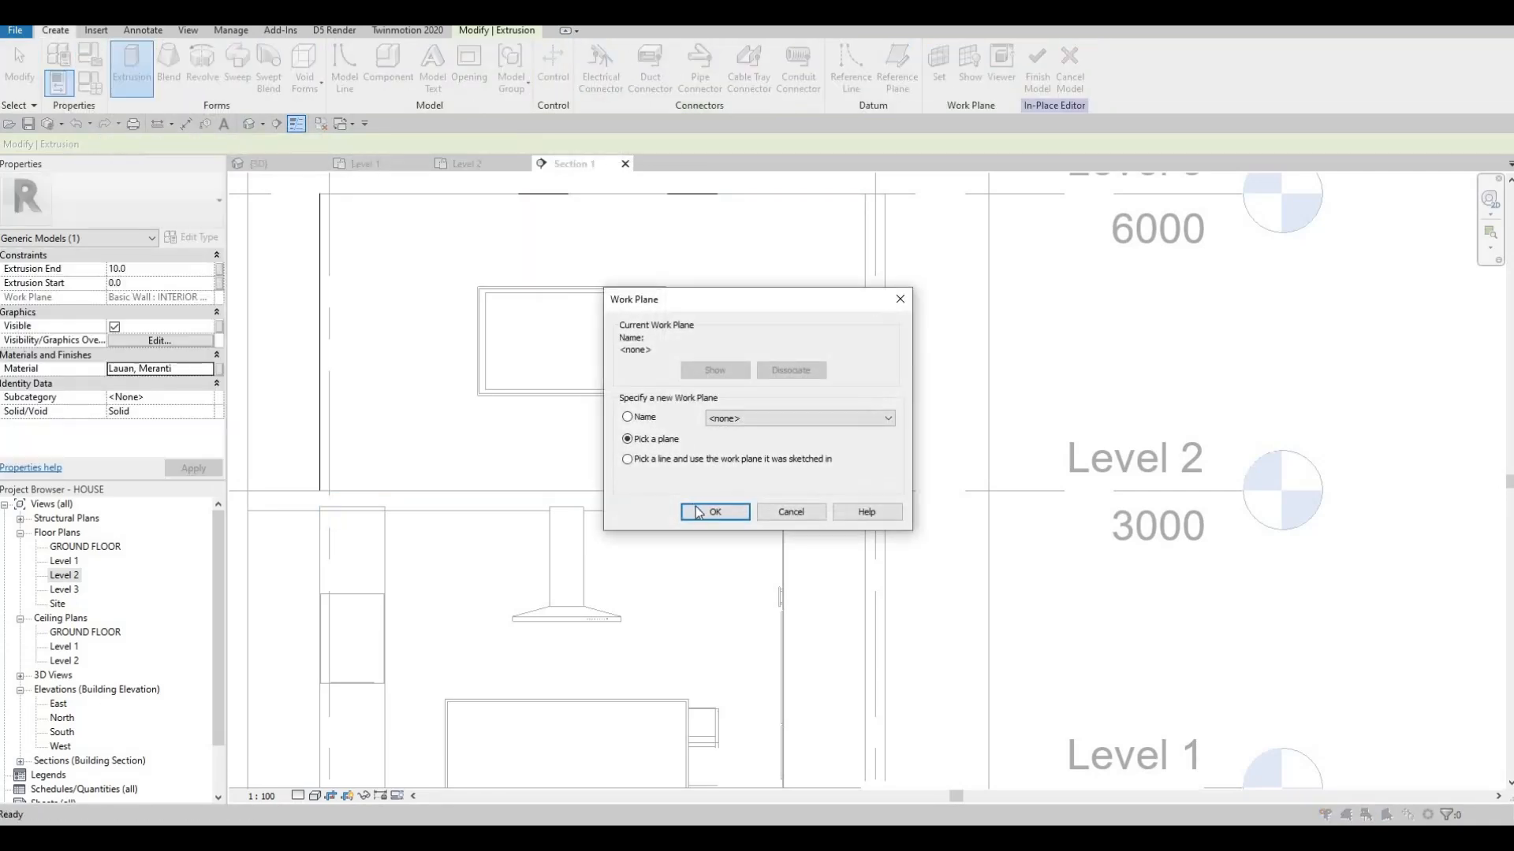
pyautogui.press('Return')
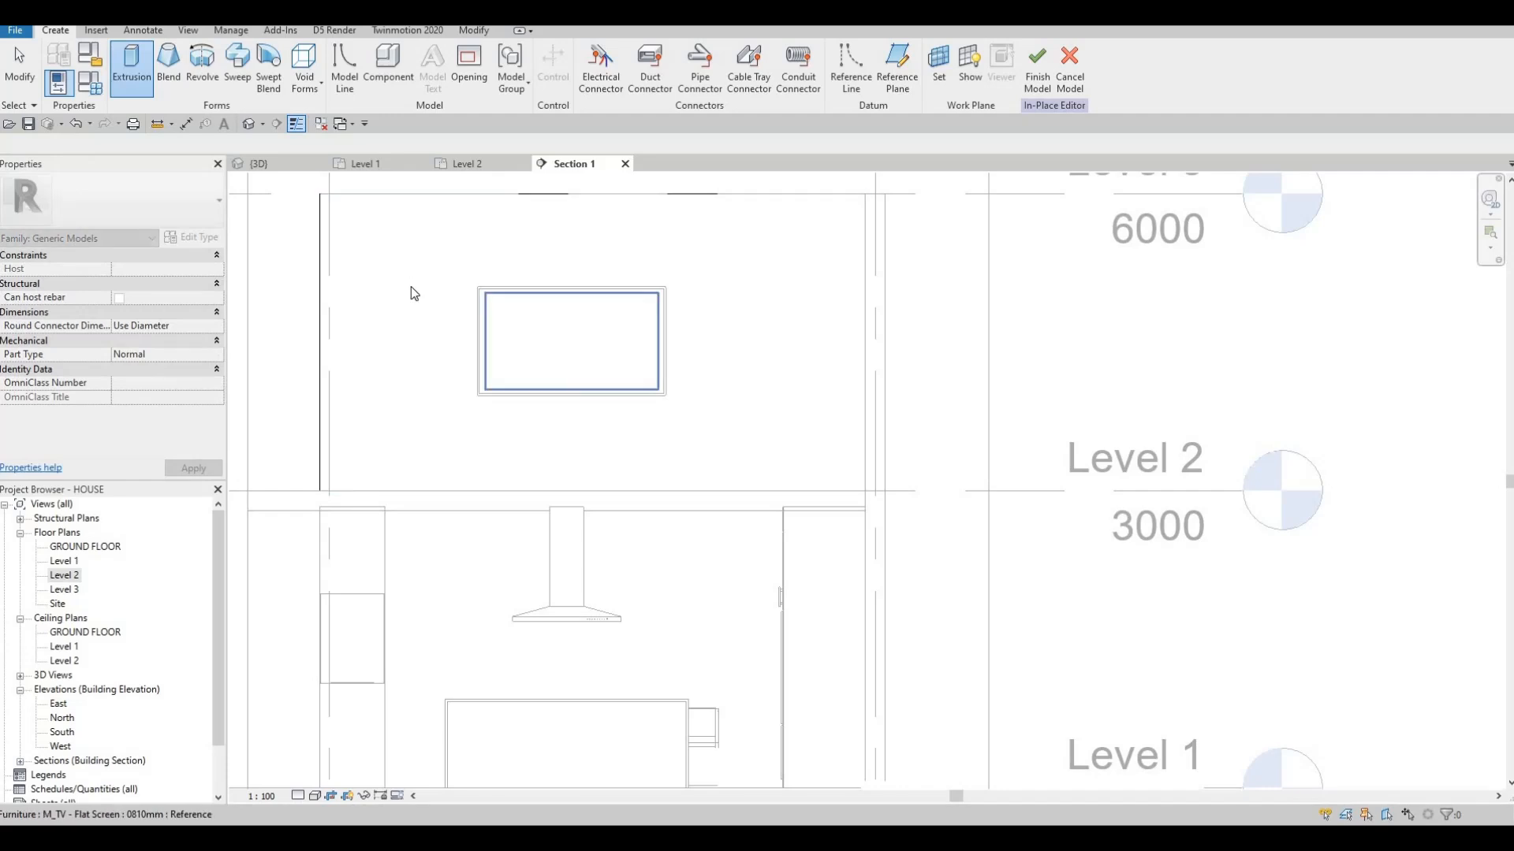
pyautogui.click(433, 183)
pyautogui.click(590, 52)
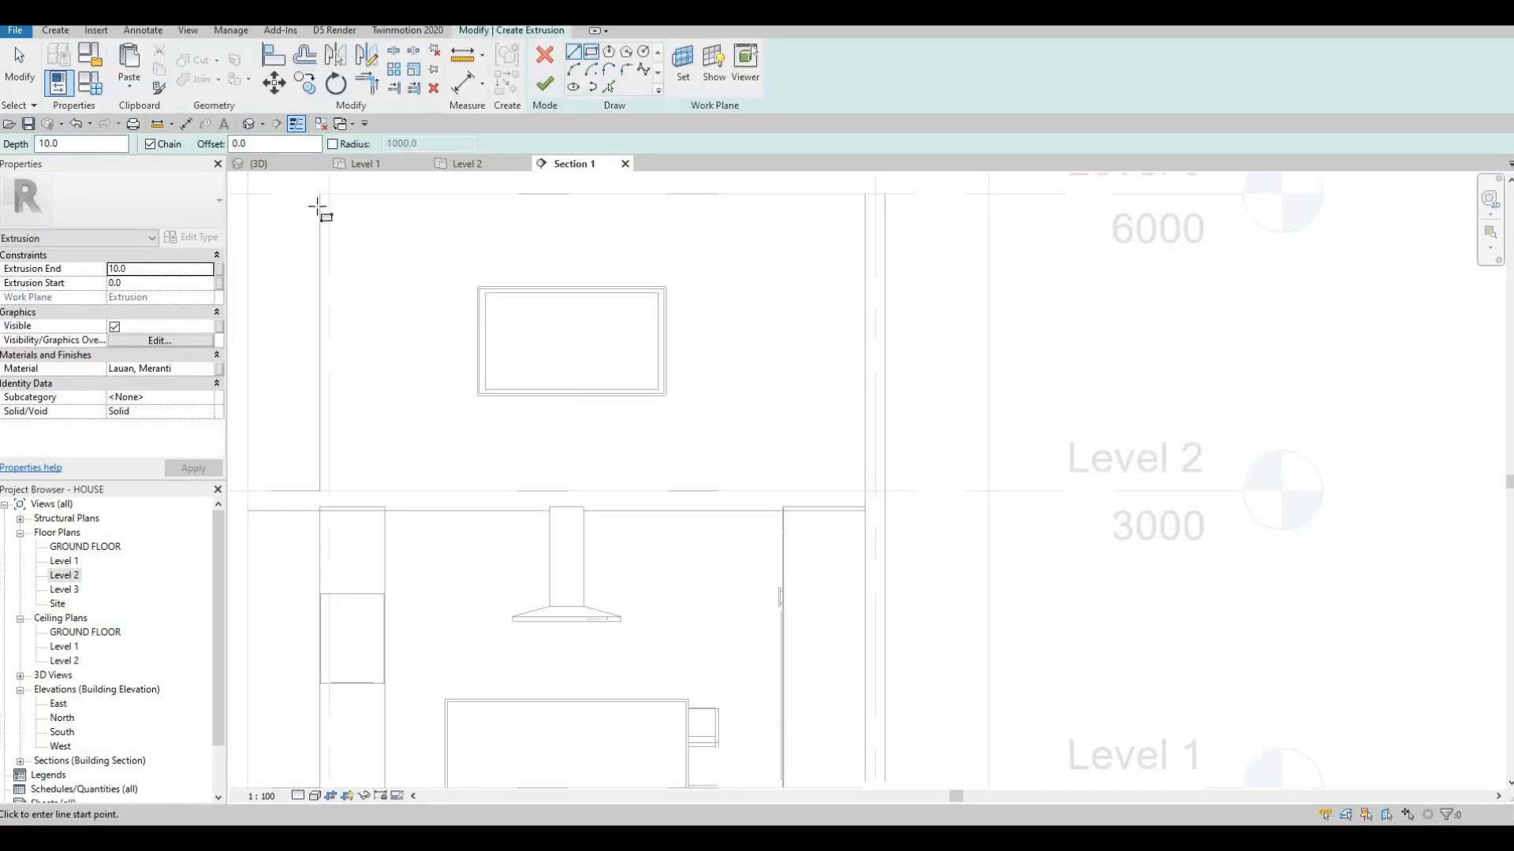
pyautogui.click(319, 193)
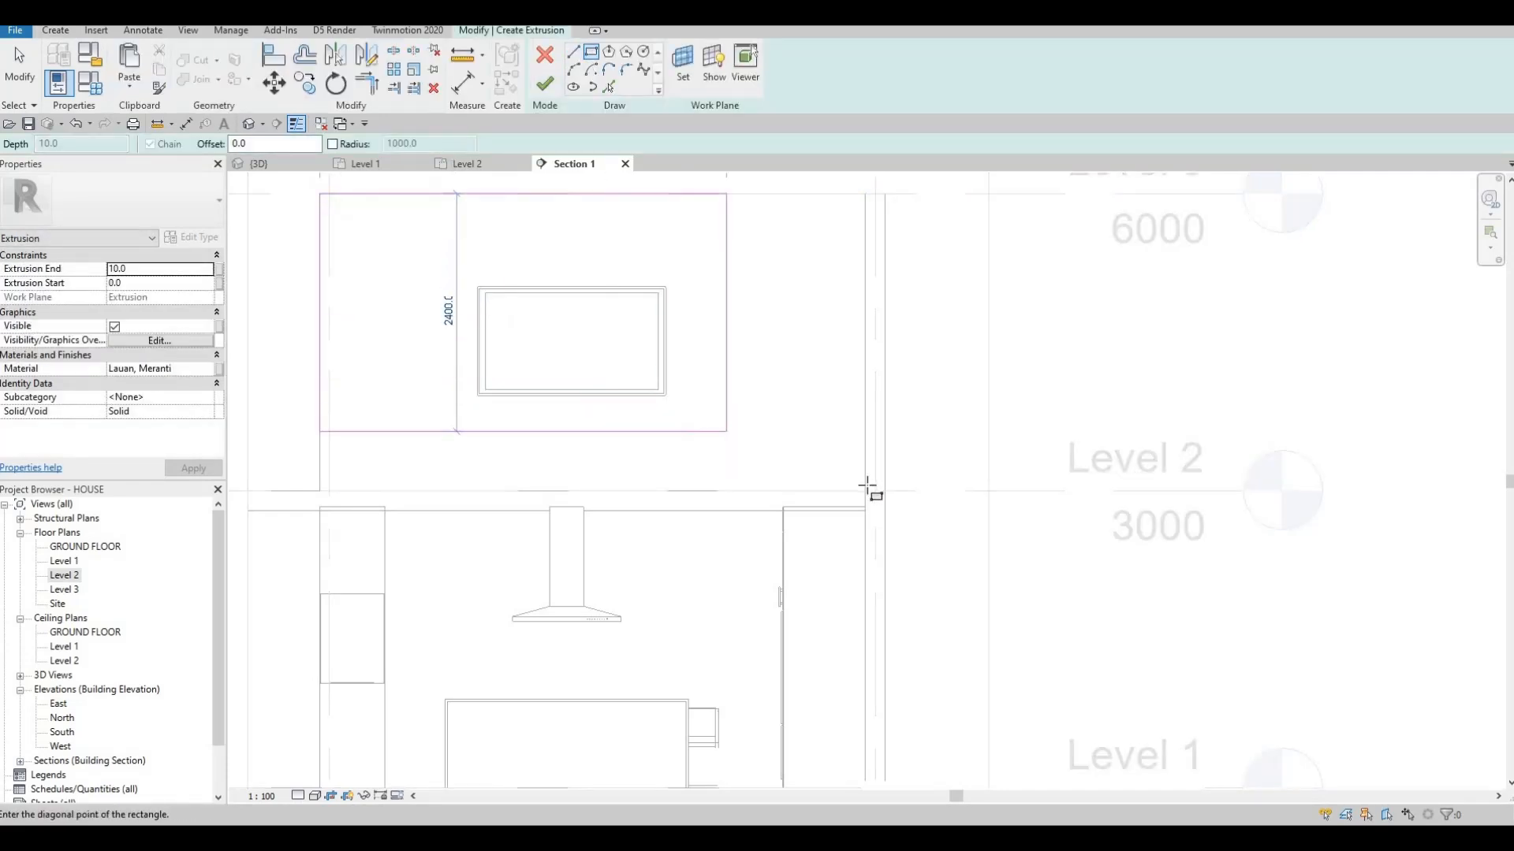
pyautogui.click(865, 491)
pyautogui.press('Escape')
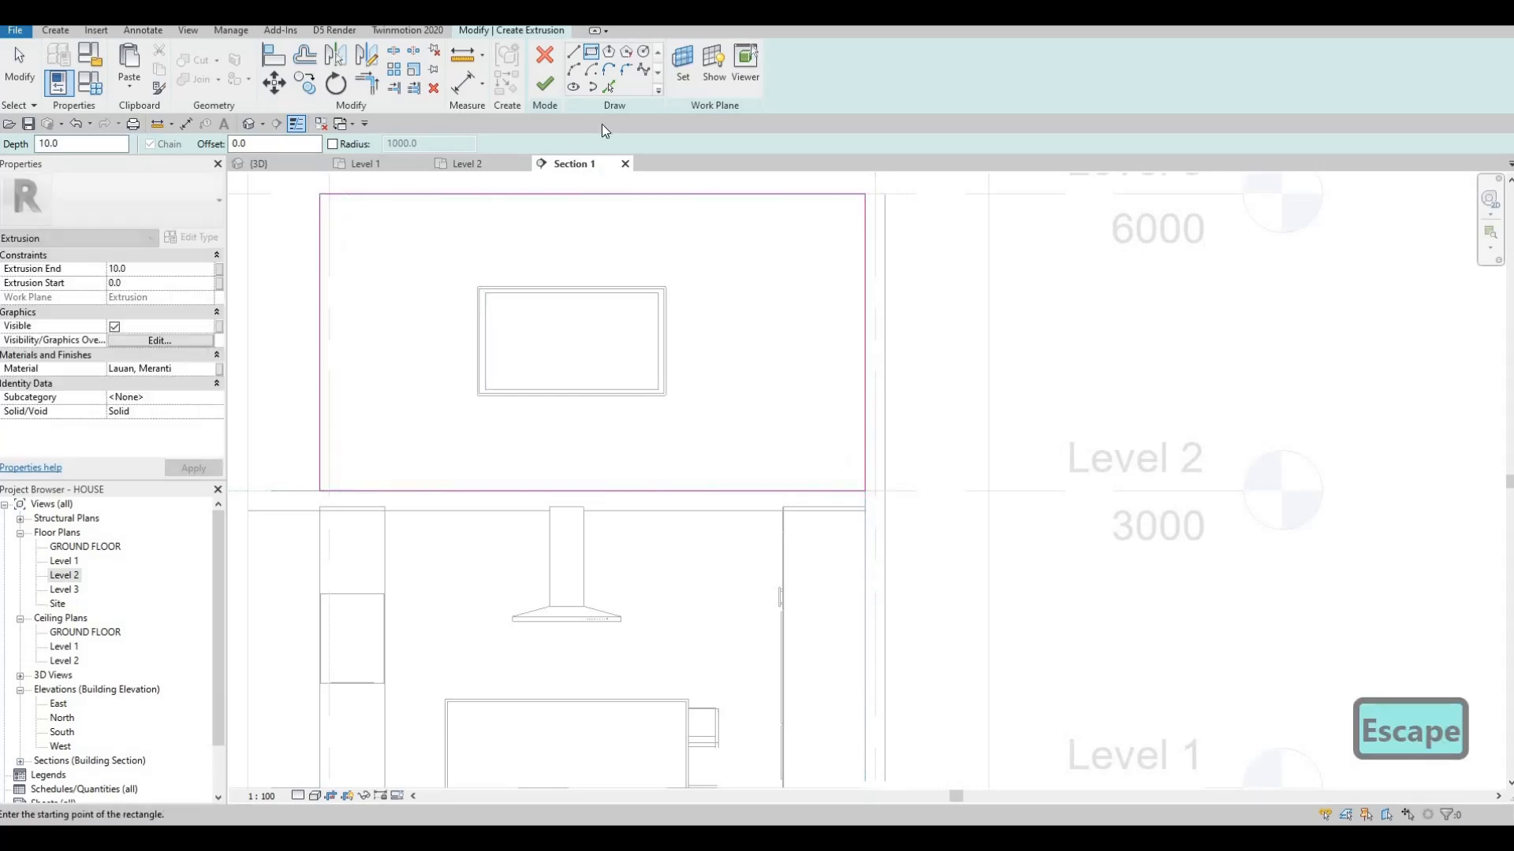
# - Sketch an inner rectangle offset 50 mm inward from the panel outline to form a border frame
pyautogui.moveTo(275, 146); pyautogui.dragTo(202, 148)
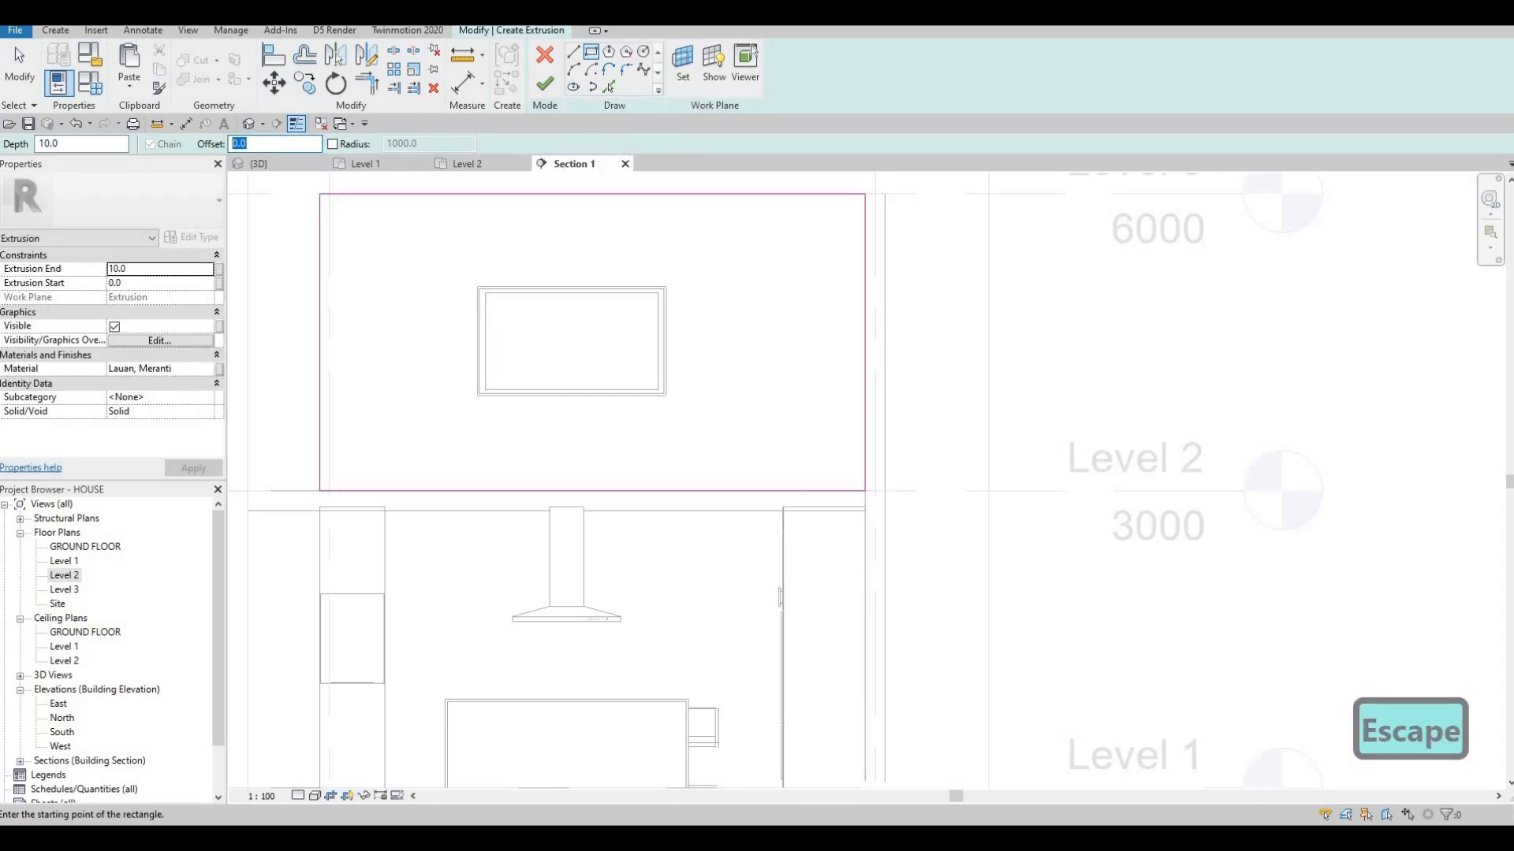
pyautogui.write('50')
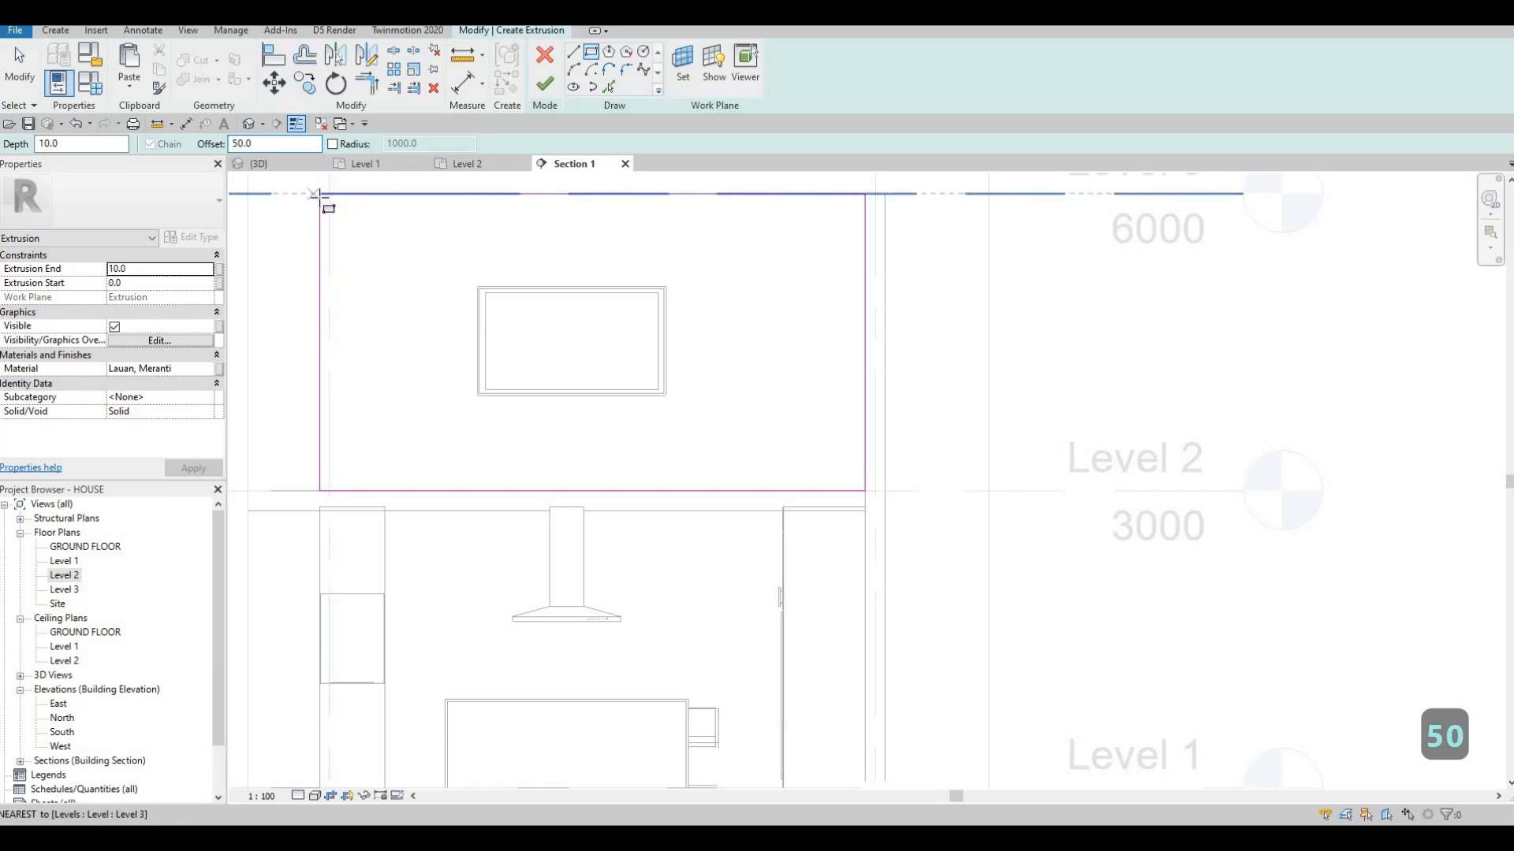
pyautogui.click(314, 194)
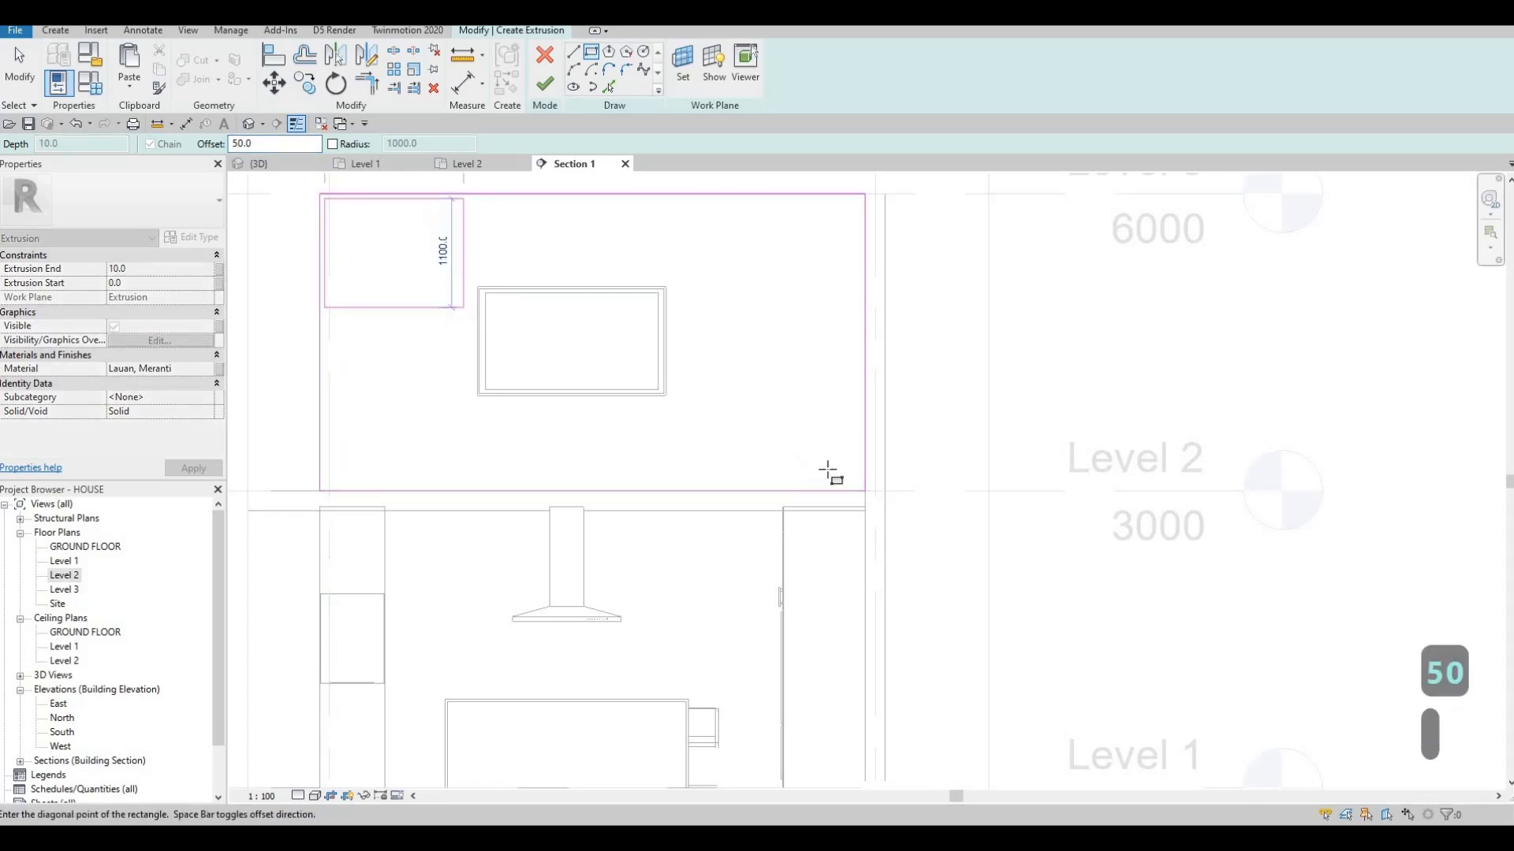
pyautogui.click(866, 491)
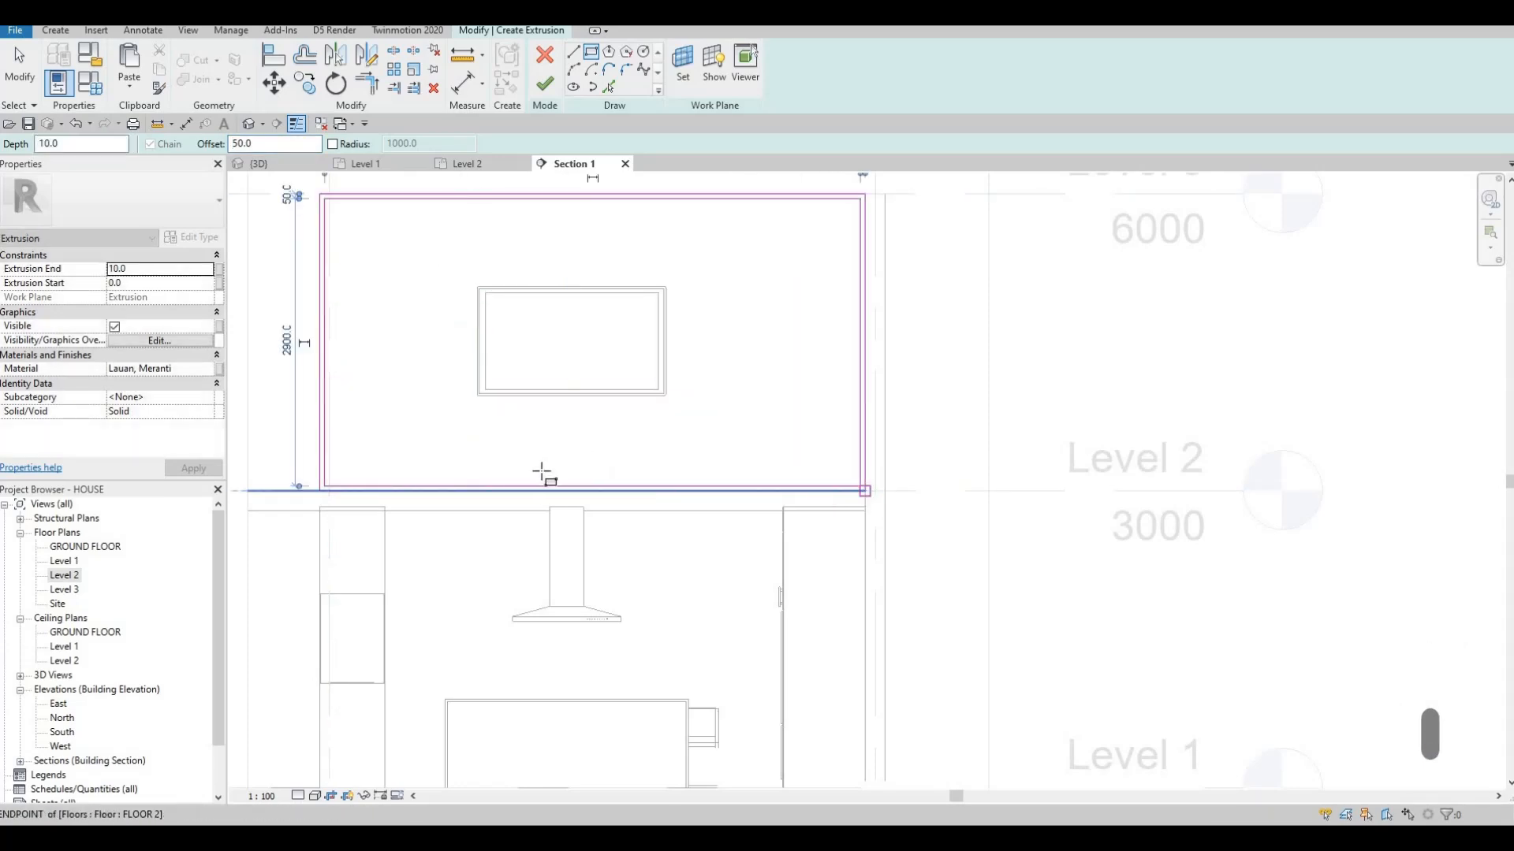
pyautogui.press('Escape')
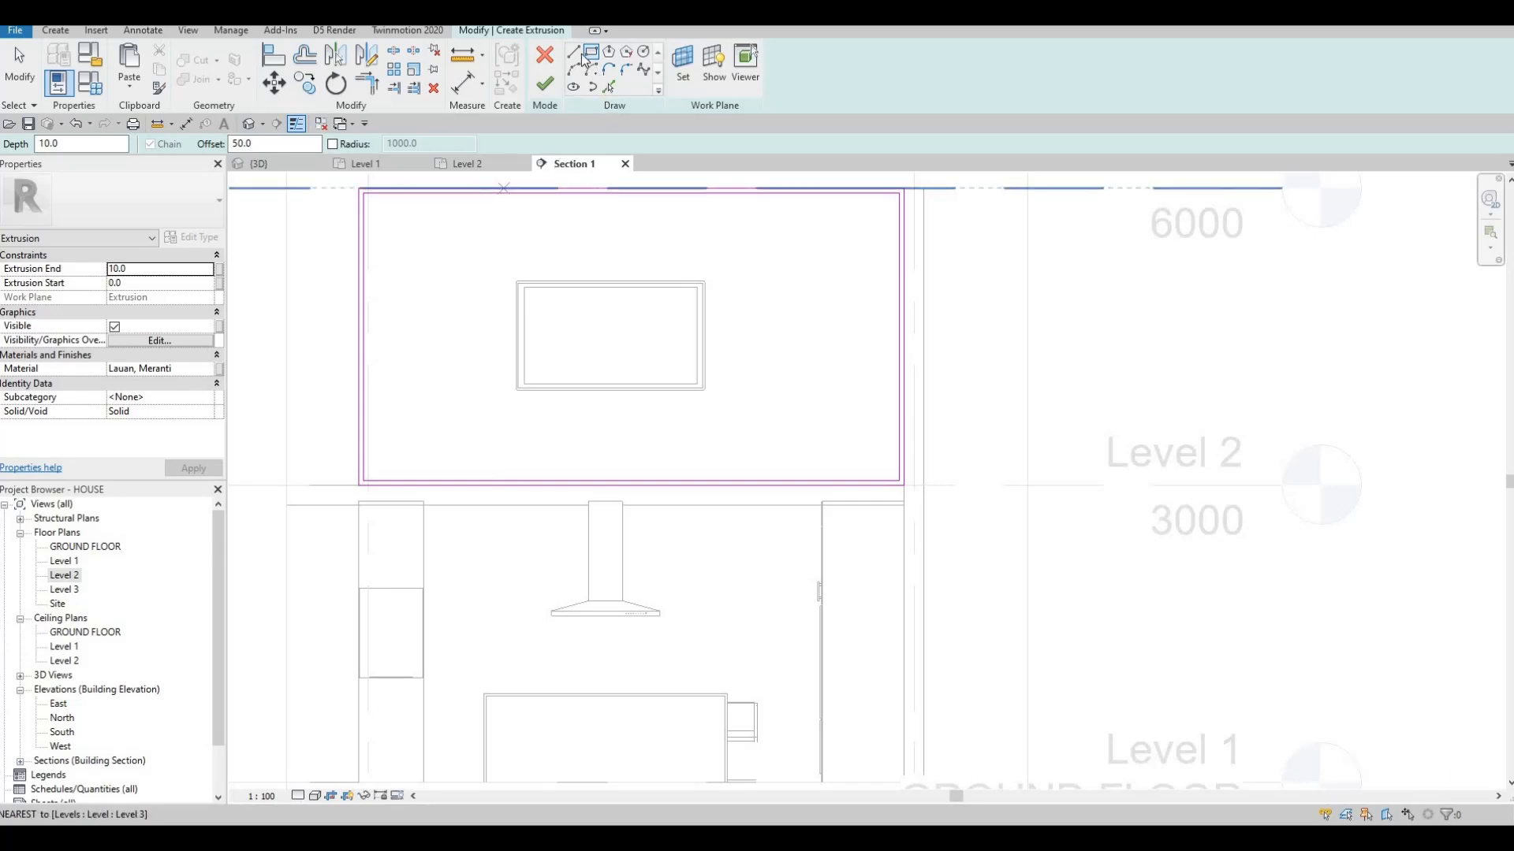
pyautogui.press('l')
pyautogui.press('i')
pyautogui.click(516, 193)
pyautogui.press('Escape')
pyautogui.press('Escape')
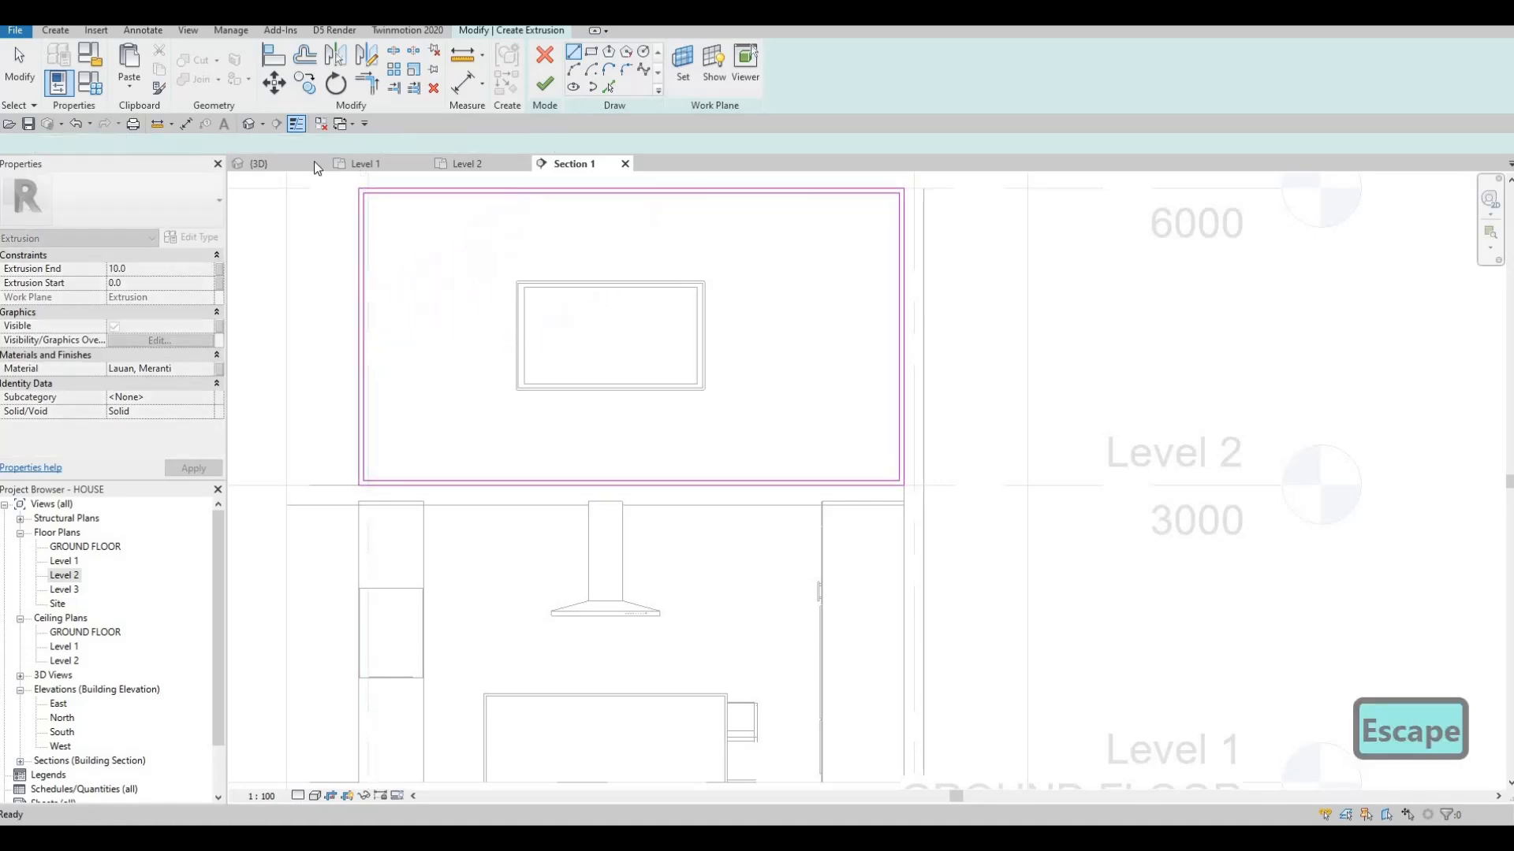
# - Sketch a diagonal line about 1190 mm long across the inner rectangle's upper-left corner, with offset 0
pyautogui.press('l')
pyautogui.press('i')
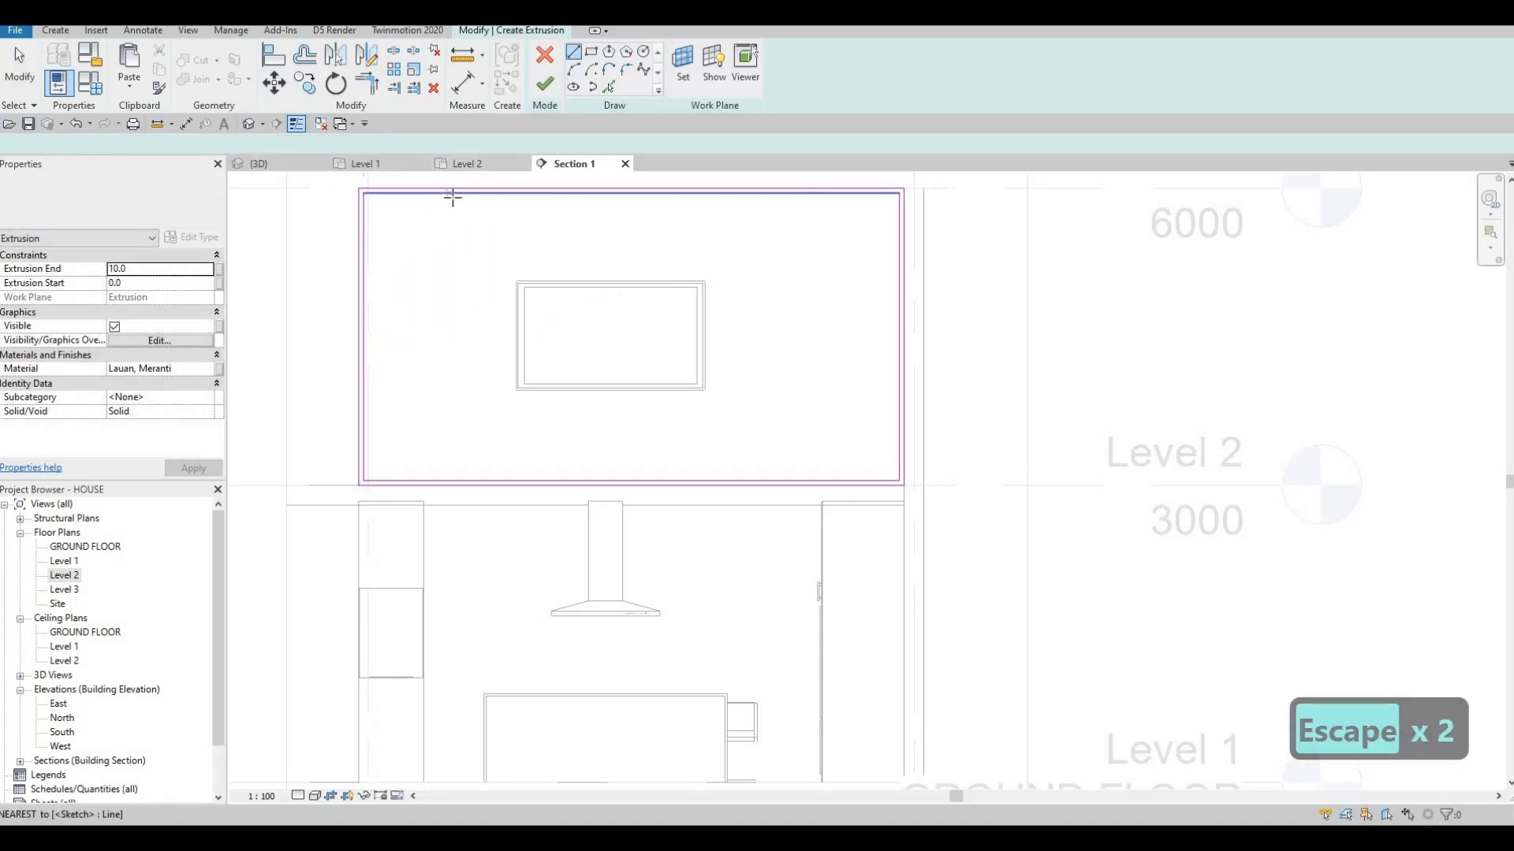
pyautogui.click(451, 193)
pyautogui.click(365, 269)
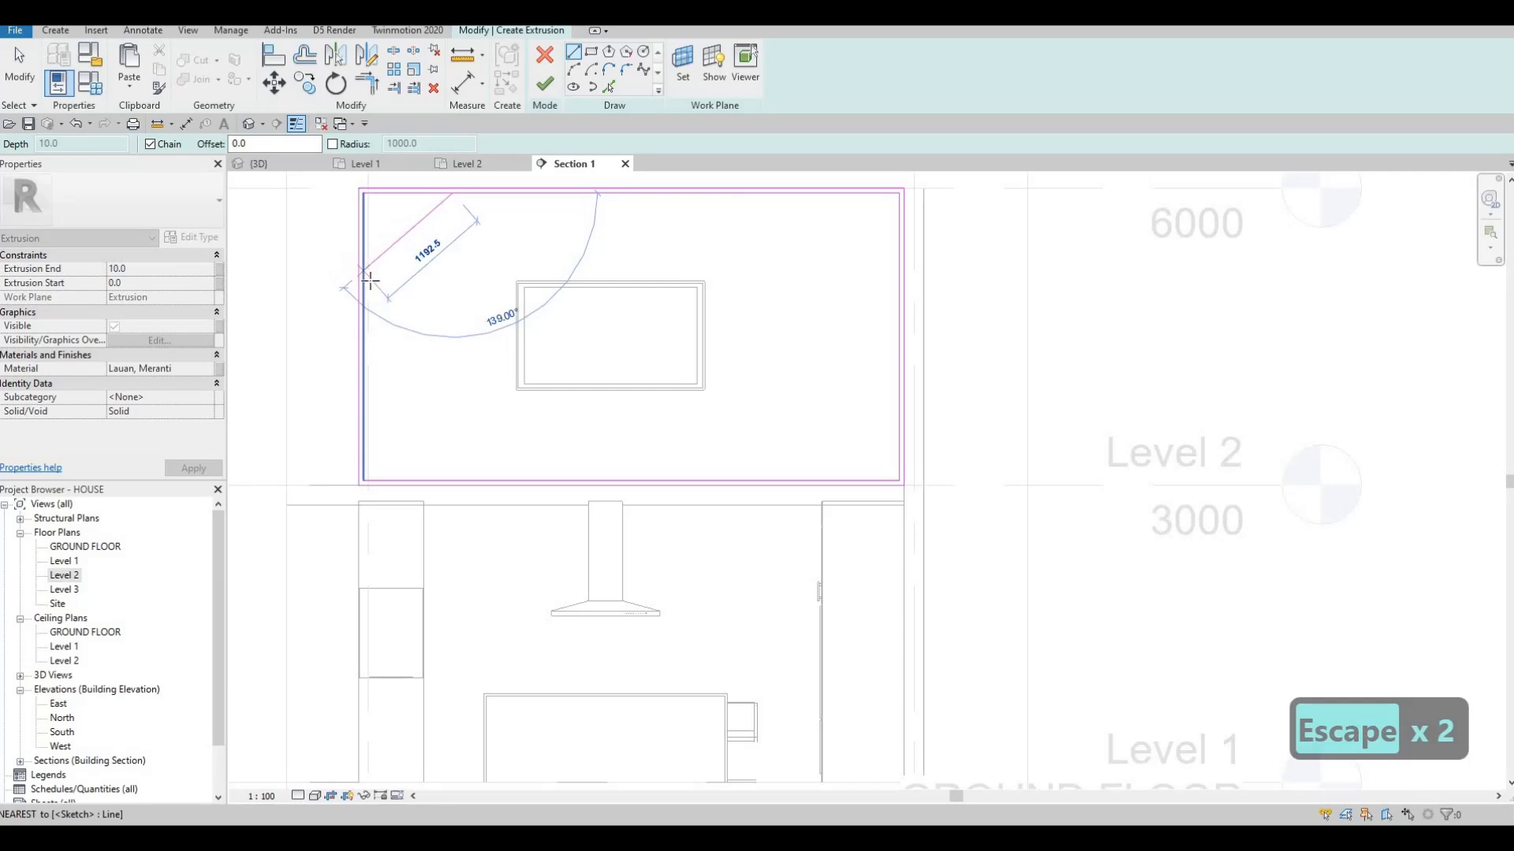
pyautogui.press('Escape')
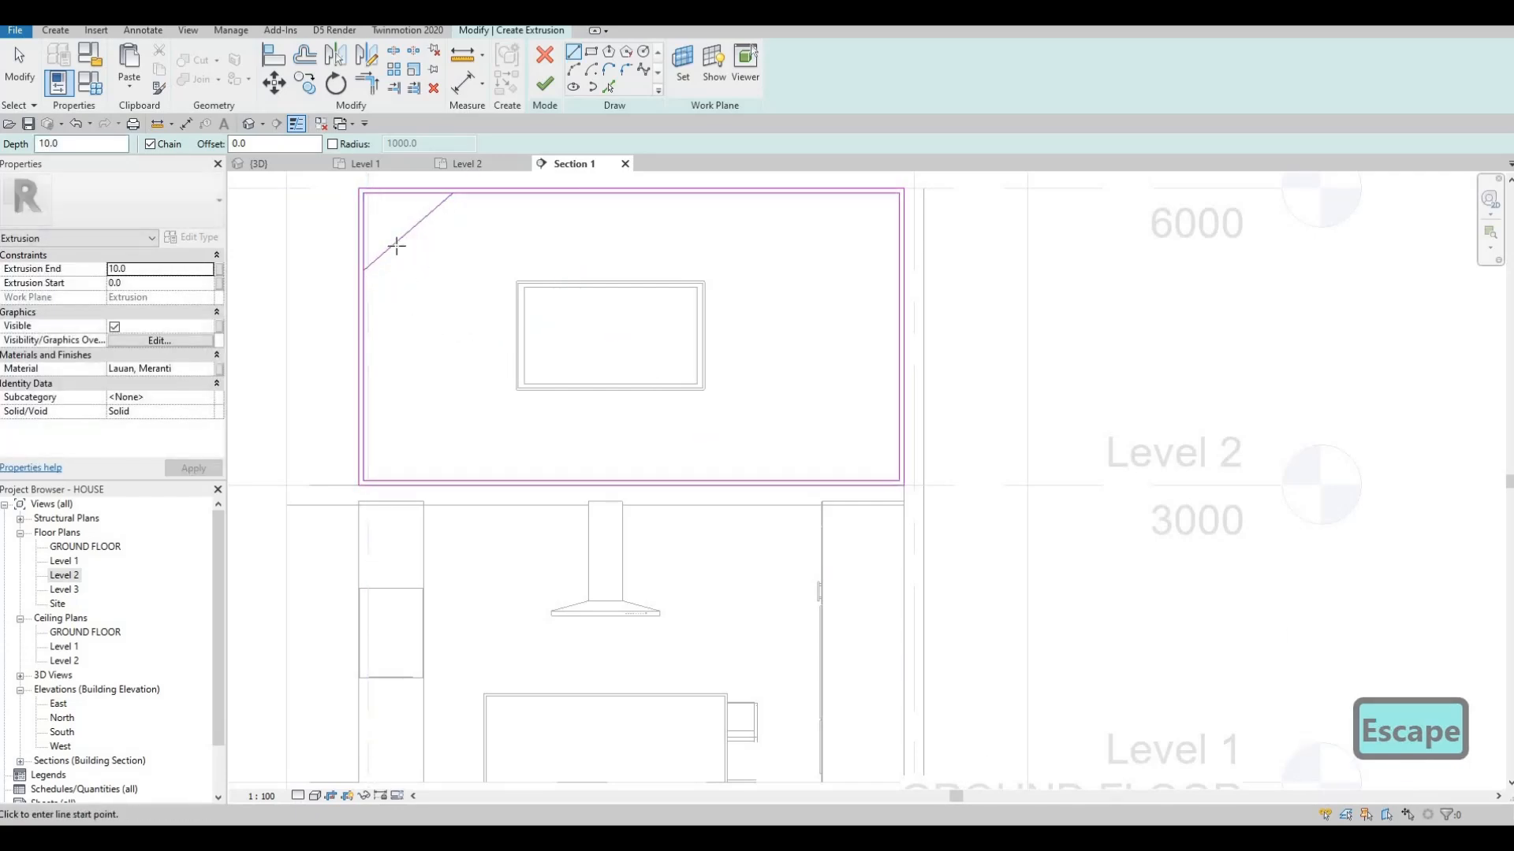
# - Sketch a diagonal line from the corner line down to the frame's bottom edge, and another from it up across the TV to the top edge
pyautogui.click(395, 244)
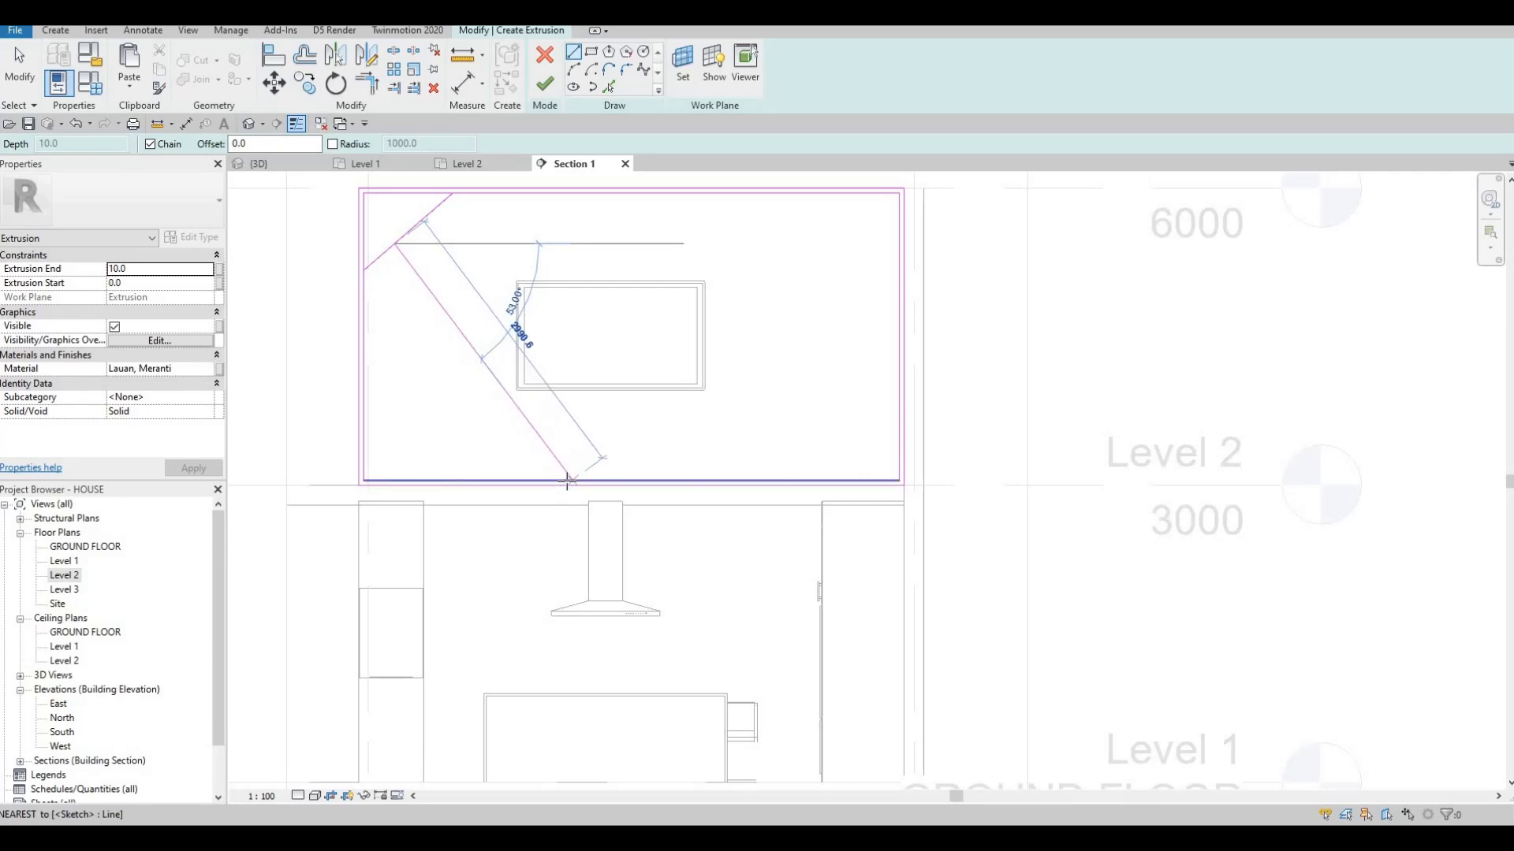
pyautogui.click(536, 446)
pyautogui.press('Escape')
pyautogui.click(534, 434)
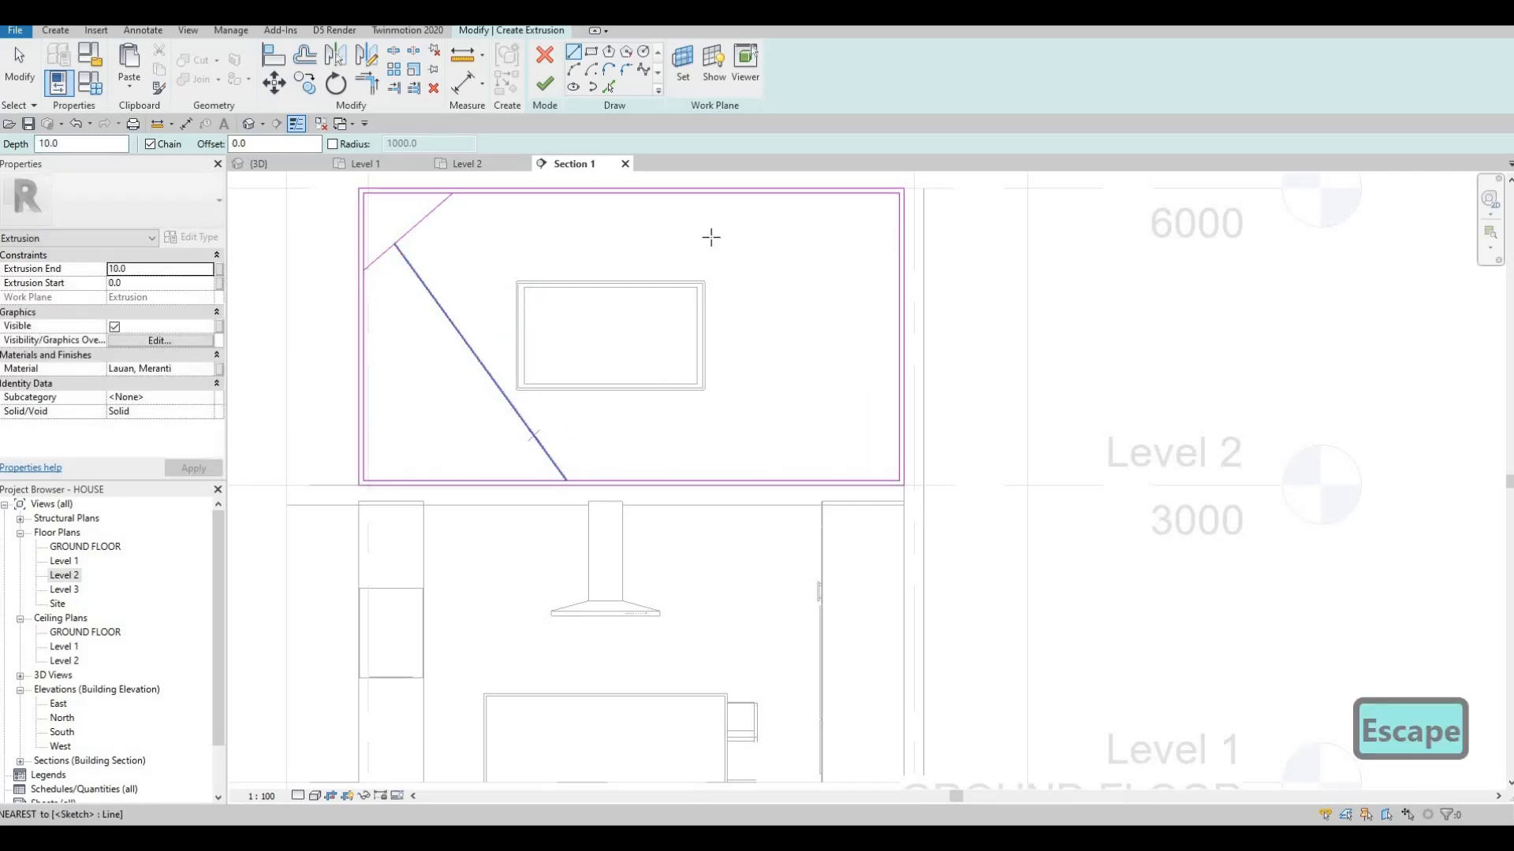
pyautogui.click(742, 197)
pyautogui.press('Escape')
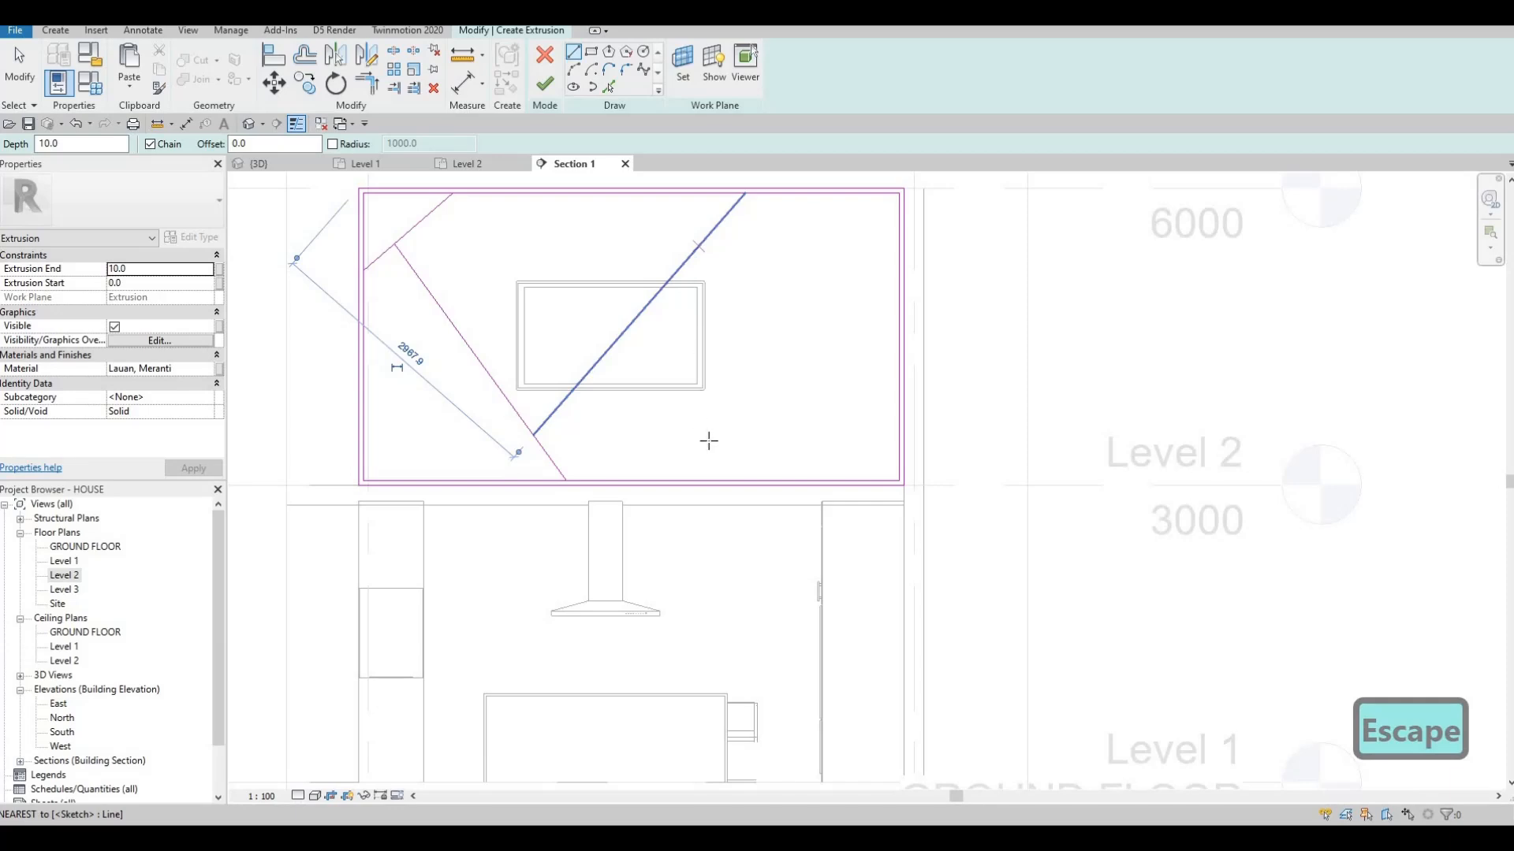
# - Sketch a line about 2310 mm long from the TV-crossing diagonal to the bottom edge, and one about 2200 mm long from it to the right edge
pyautogui.click(700, 247)
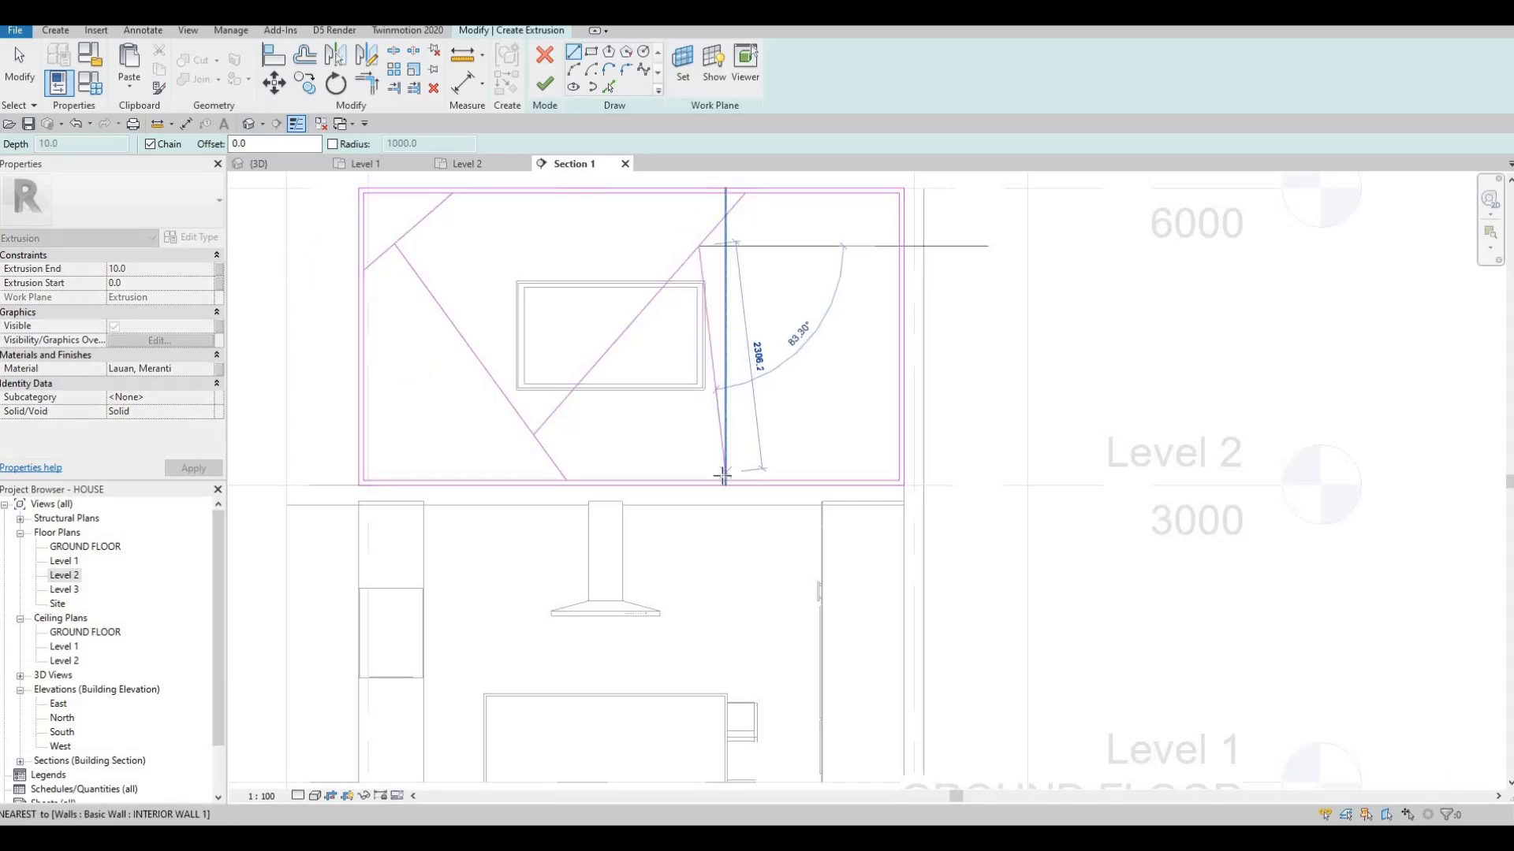
pyautogui.click(724, 478)
pyautogui.press('Escape')
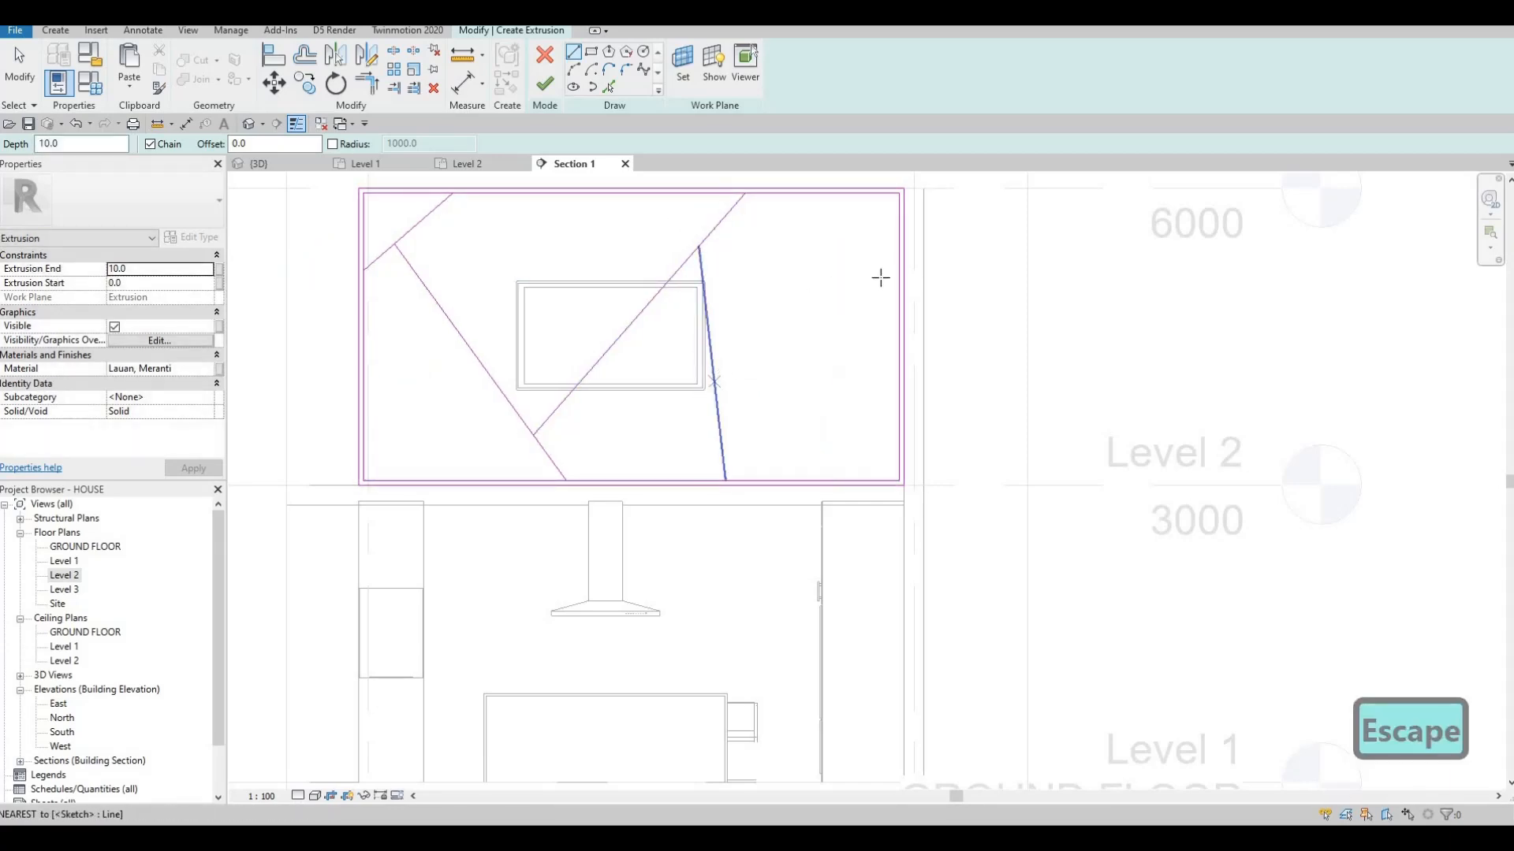
pyautogui.click(714, 382)
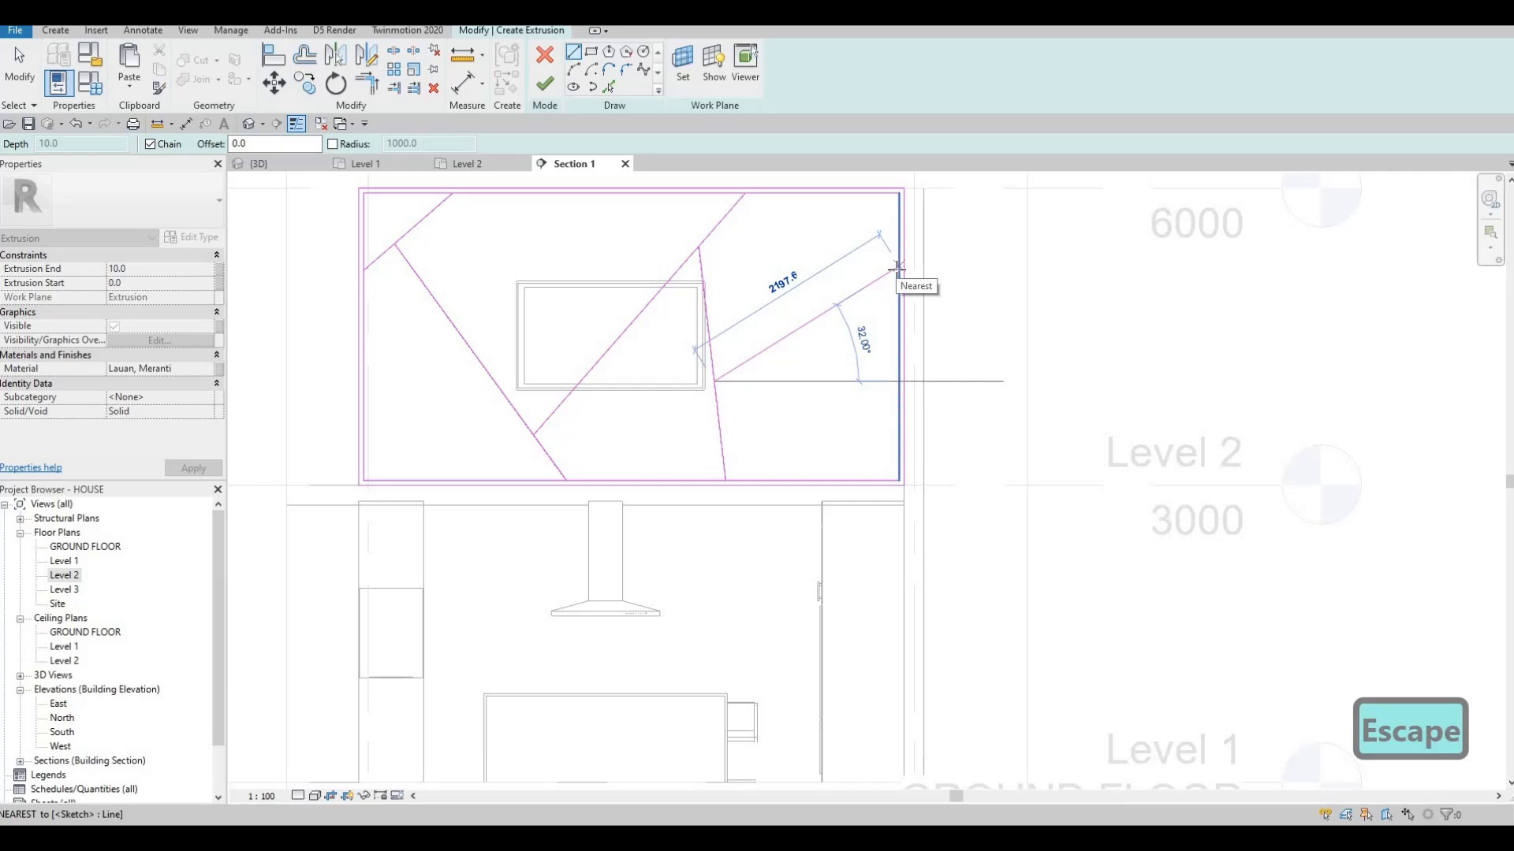
pyautogui.click(897, 268)
pyautogui.press('Escape')
# - Sketch a diagonal line between the frame's top edge and the middle of the diagonal crossing the TV
pyautogui.click(655, 297)
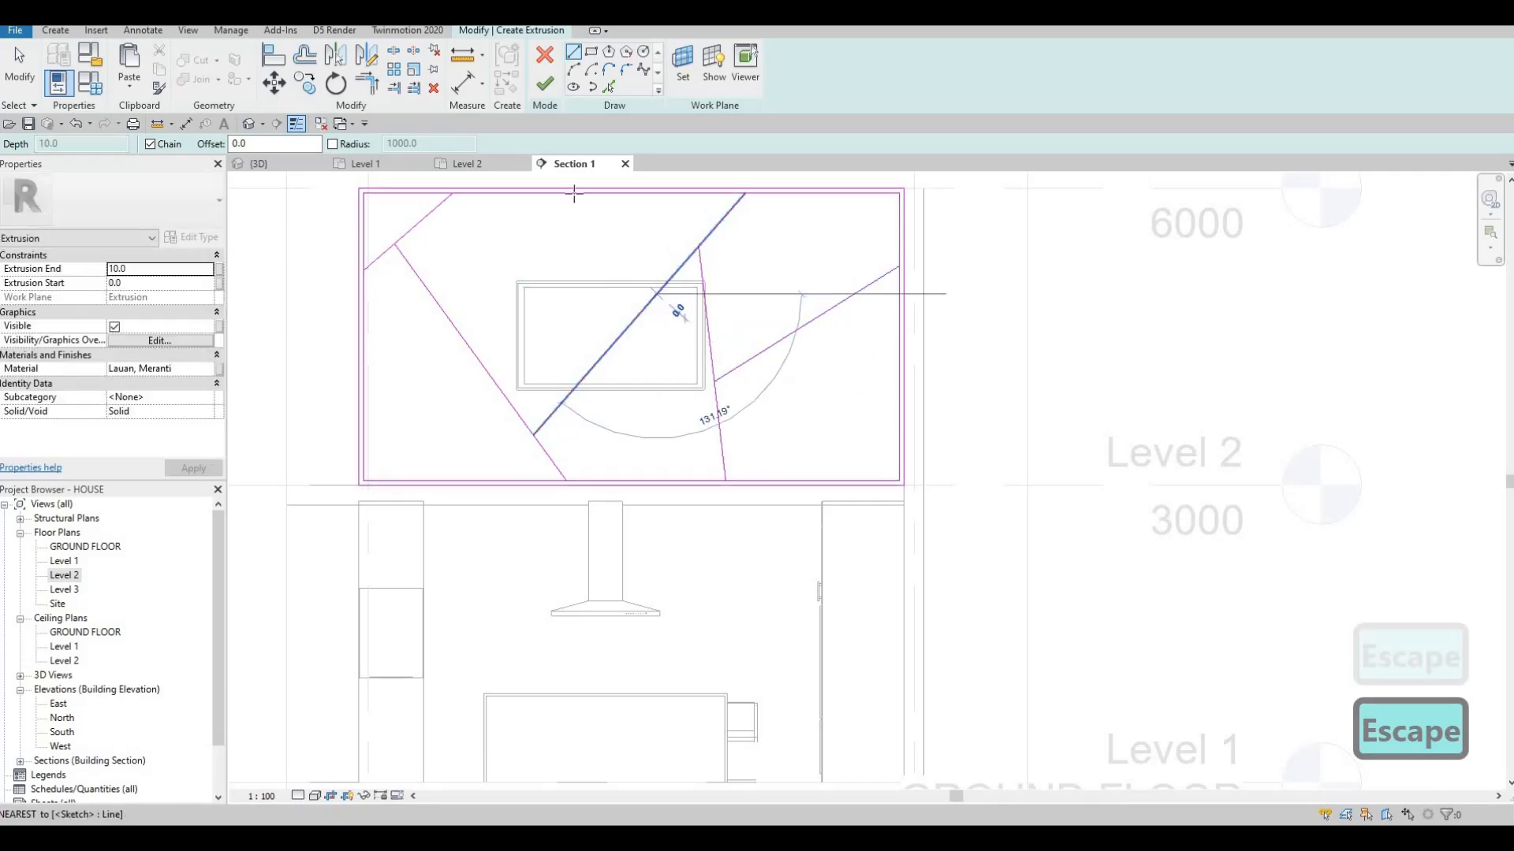
pyautogui.click(584, 193)
pyautogui.click(656, 294)
pyautogui.press('Escape')
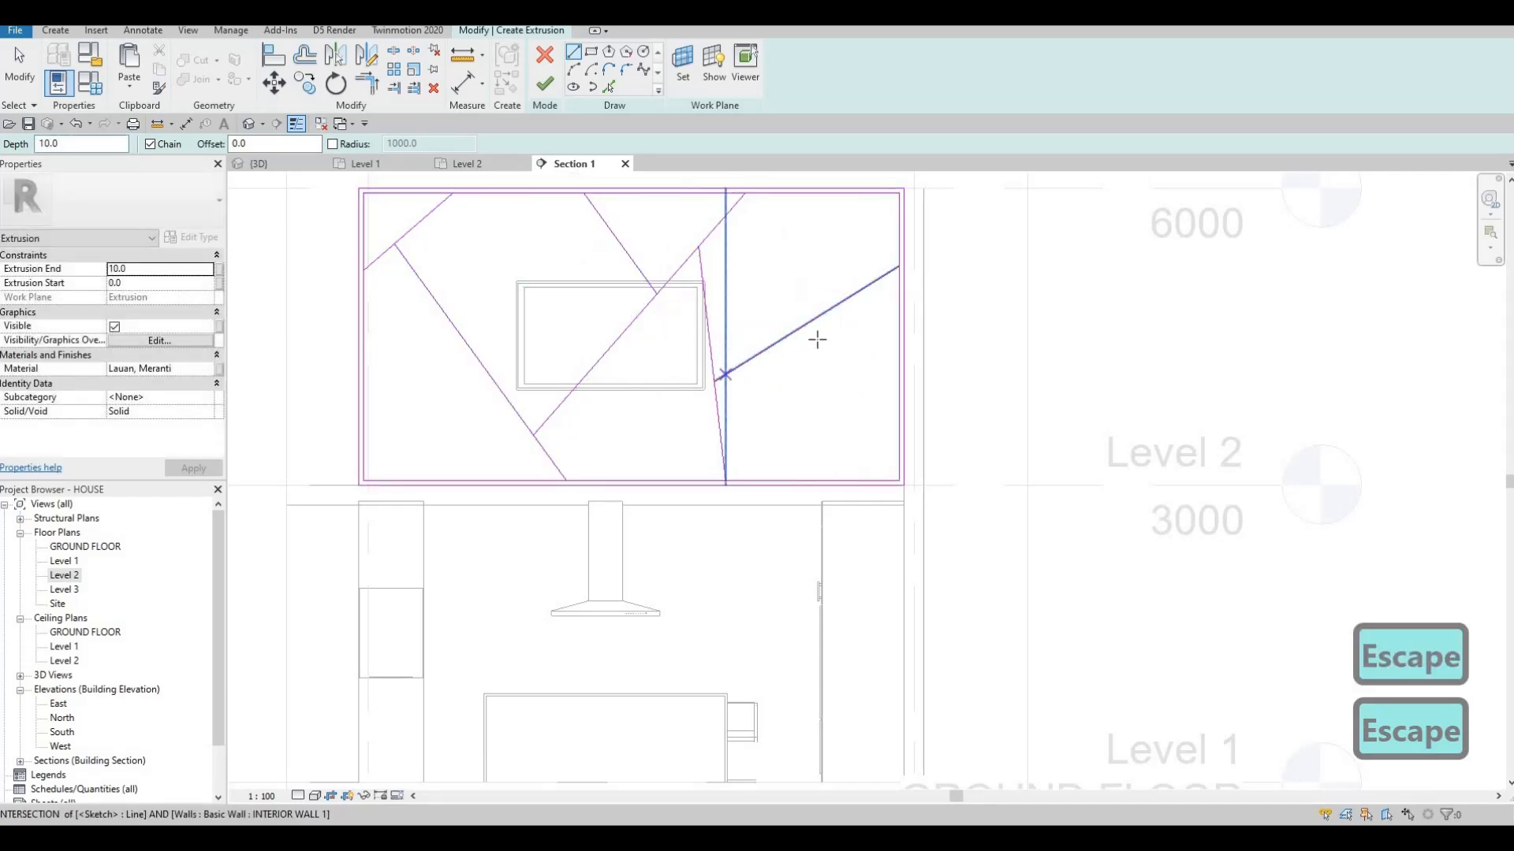
# - Sketch a branch from the right-hand diagonal to the right edge, and one about 1700 mm long from the left diagonal to the bottom-left corner
pyautogui.click(805, 327)
pyautogui.click(899, 386)
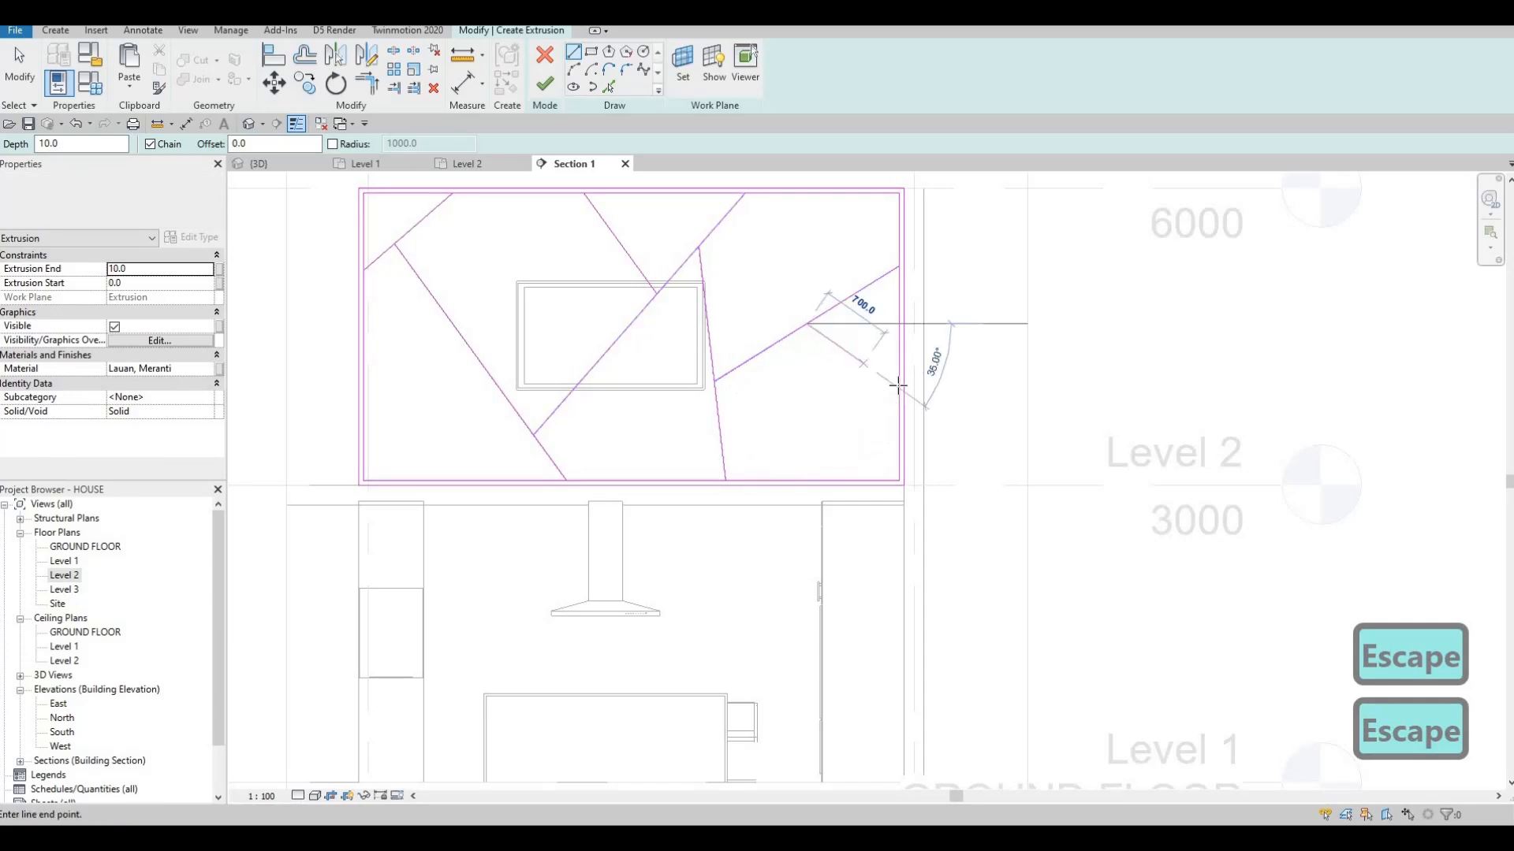
pyautogui.press('Escape')
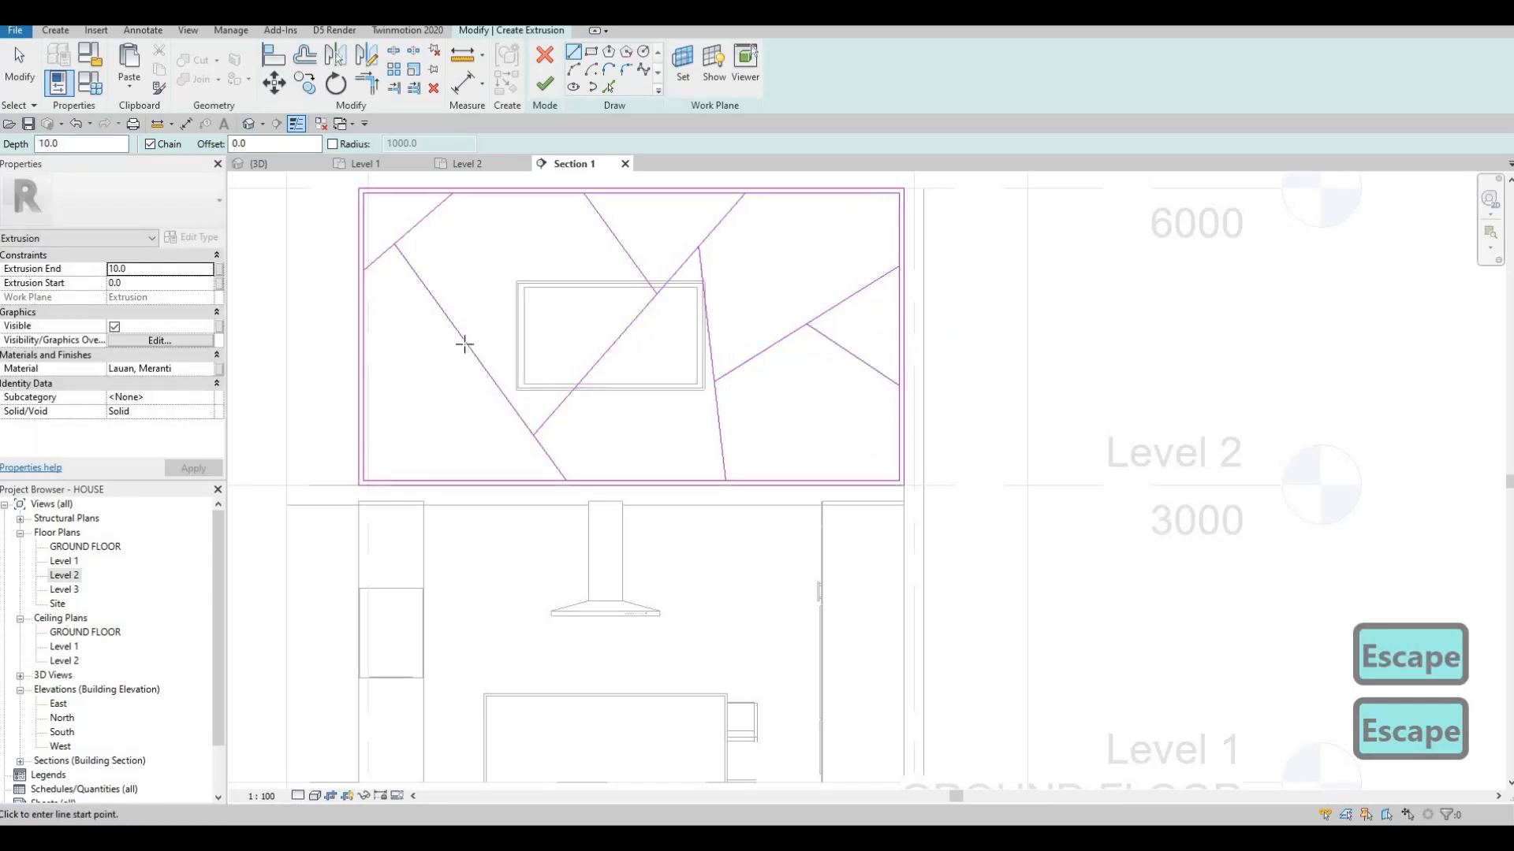
pyautogui.click(371, 480)
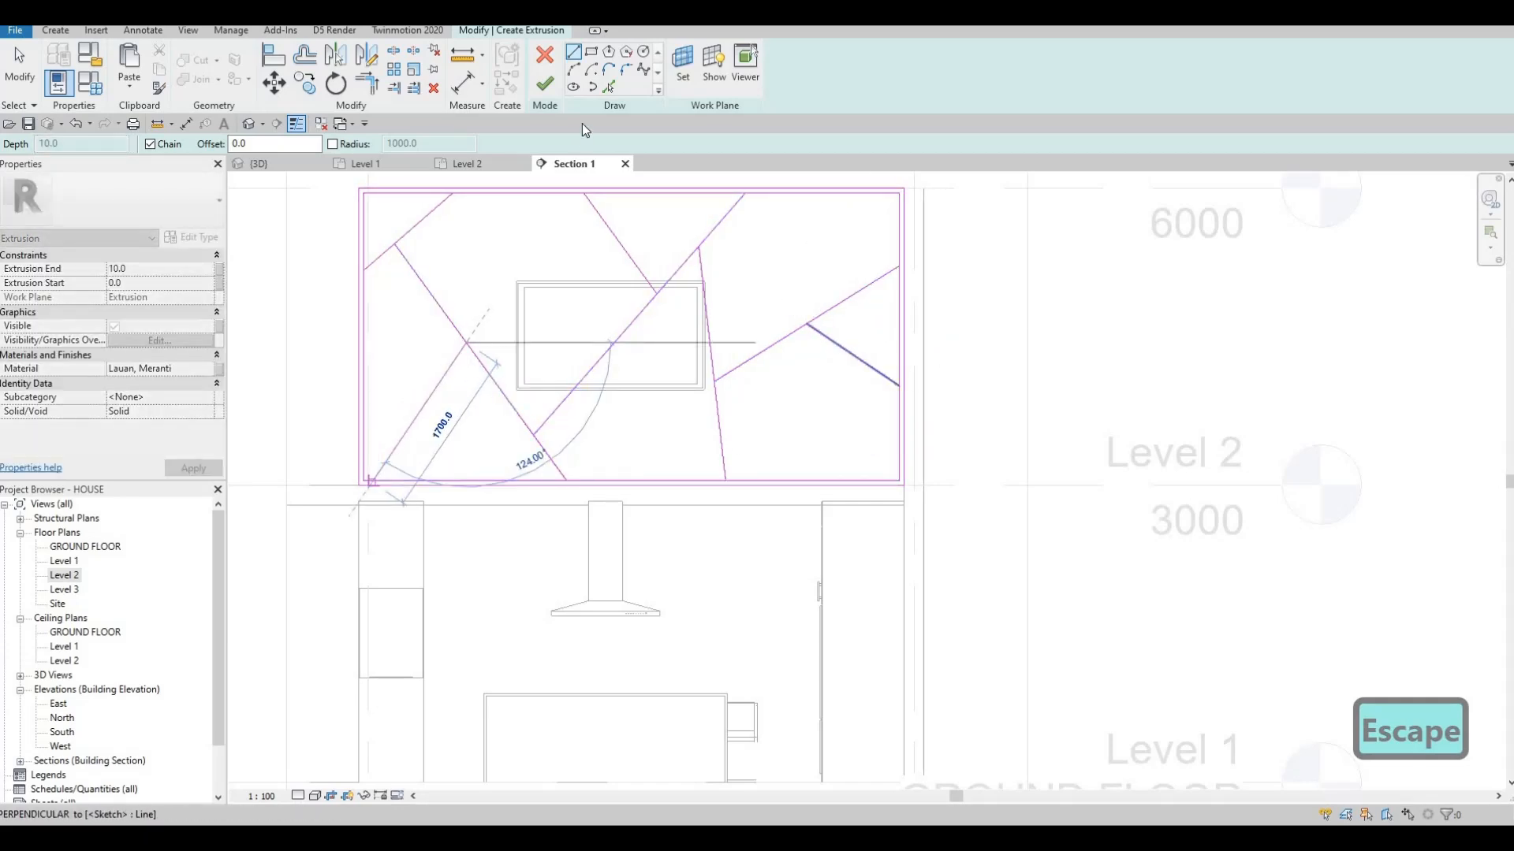
pyautogui.press('Escape')
# - Add a parallel line at a 50 mm offset to each of the diagonal lines using Pick Lines
pyautogui.click(609, 87)
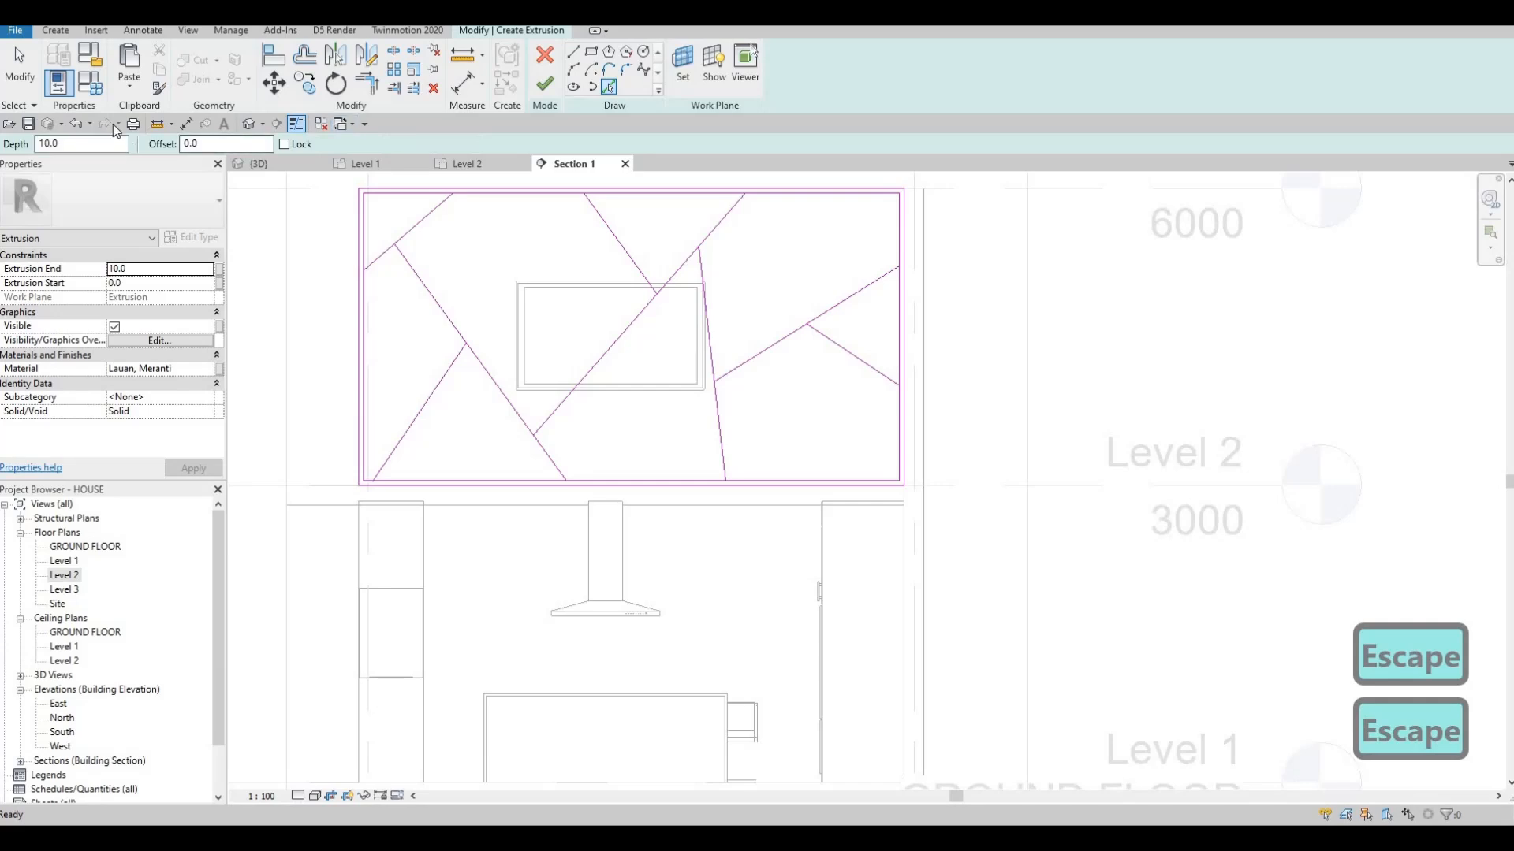
pyautogui.doubleClick(225, 144)
pyautogui.write('50')
pyautogui.press('Return')
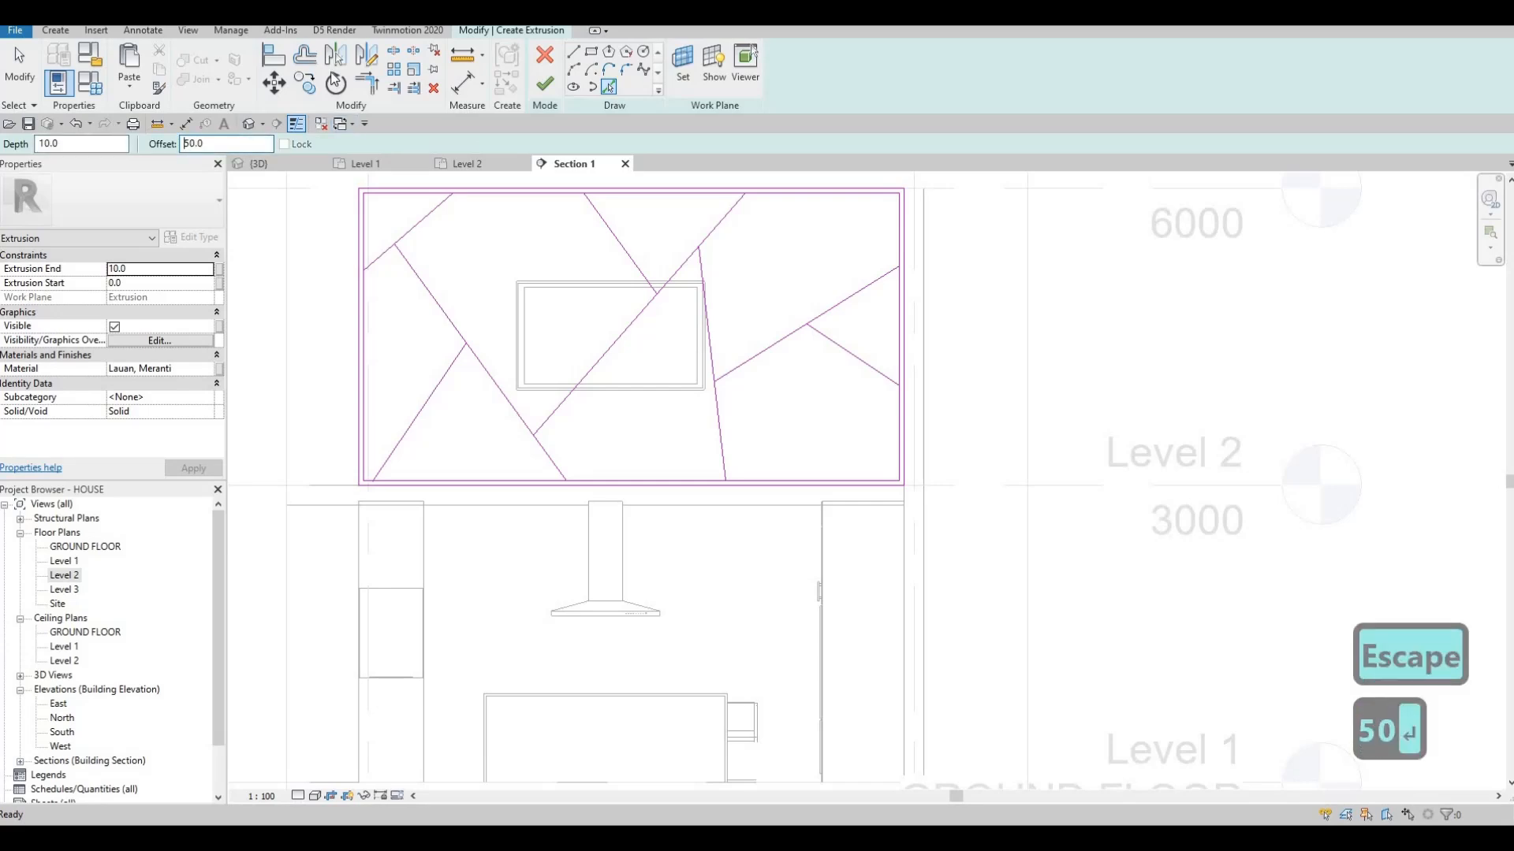
pyautogui.click(421, 222)
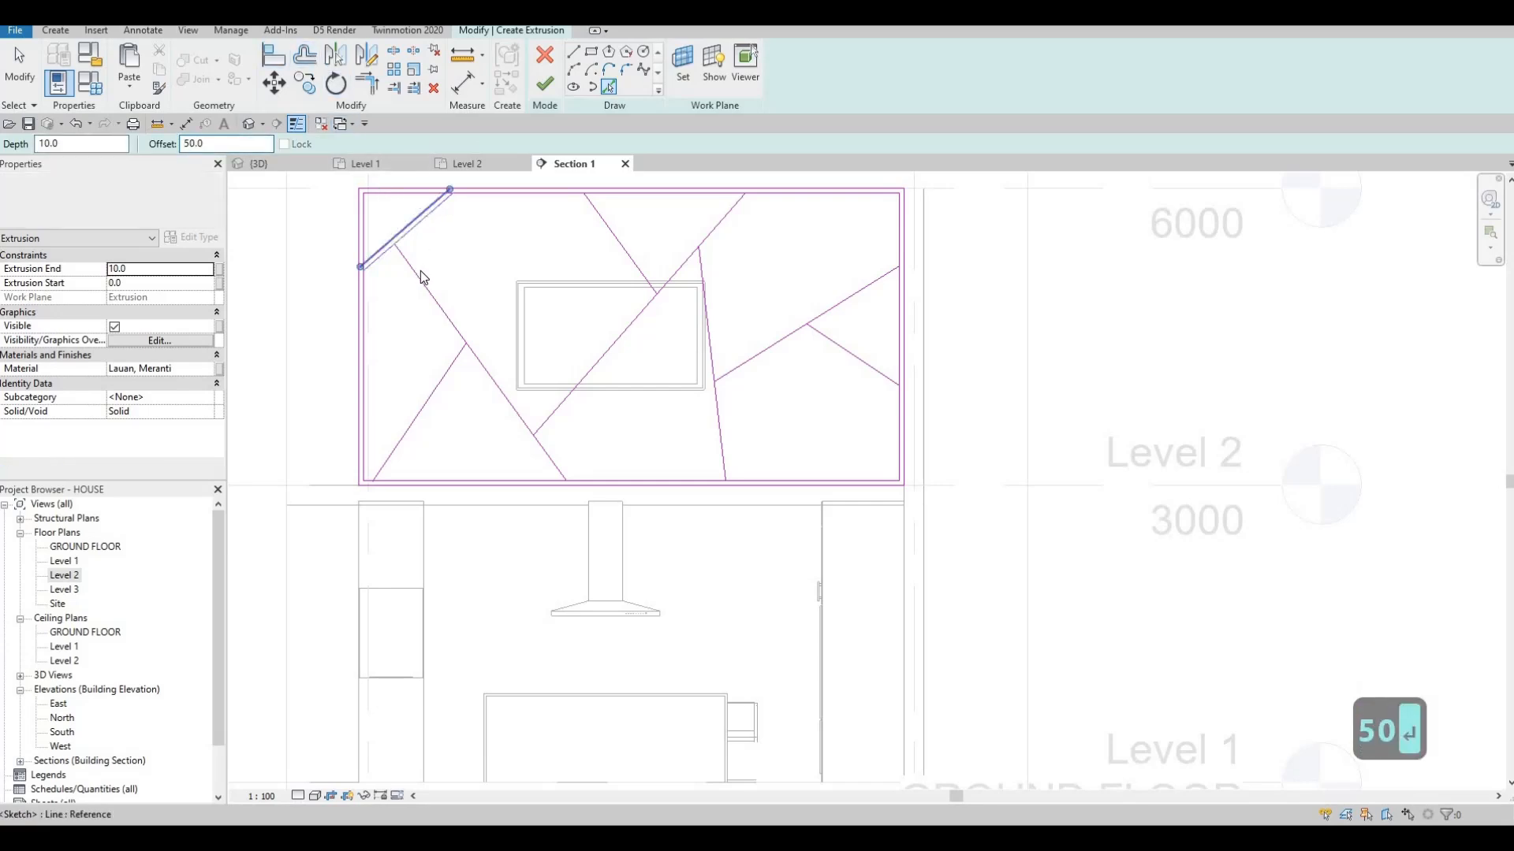
pyautogui.click(424, 406)
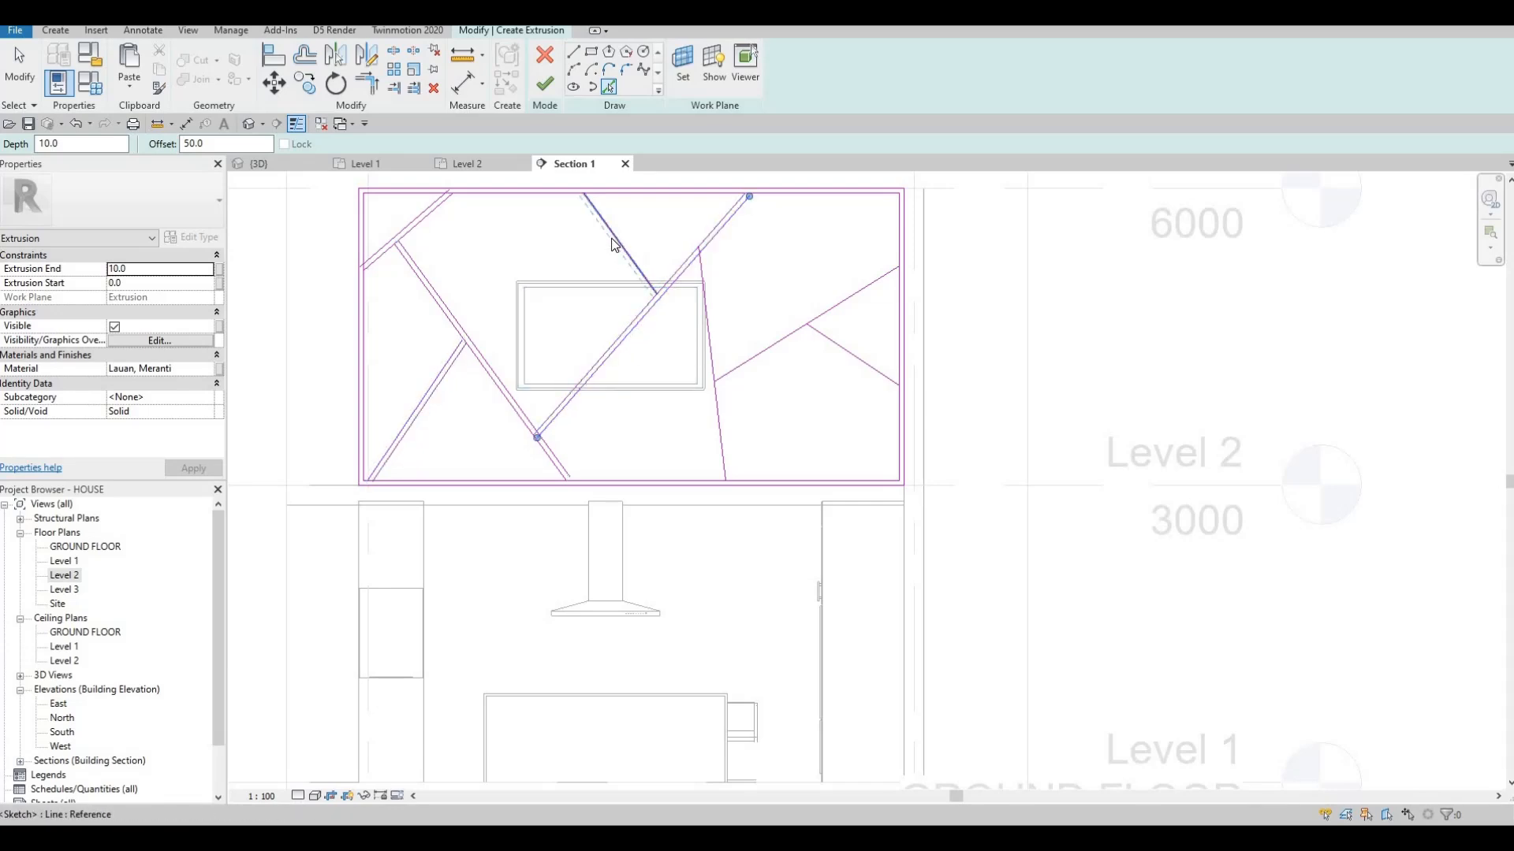
pyautogui.click(712, 328)
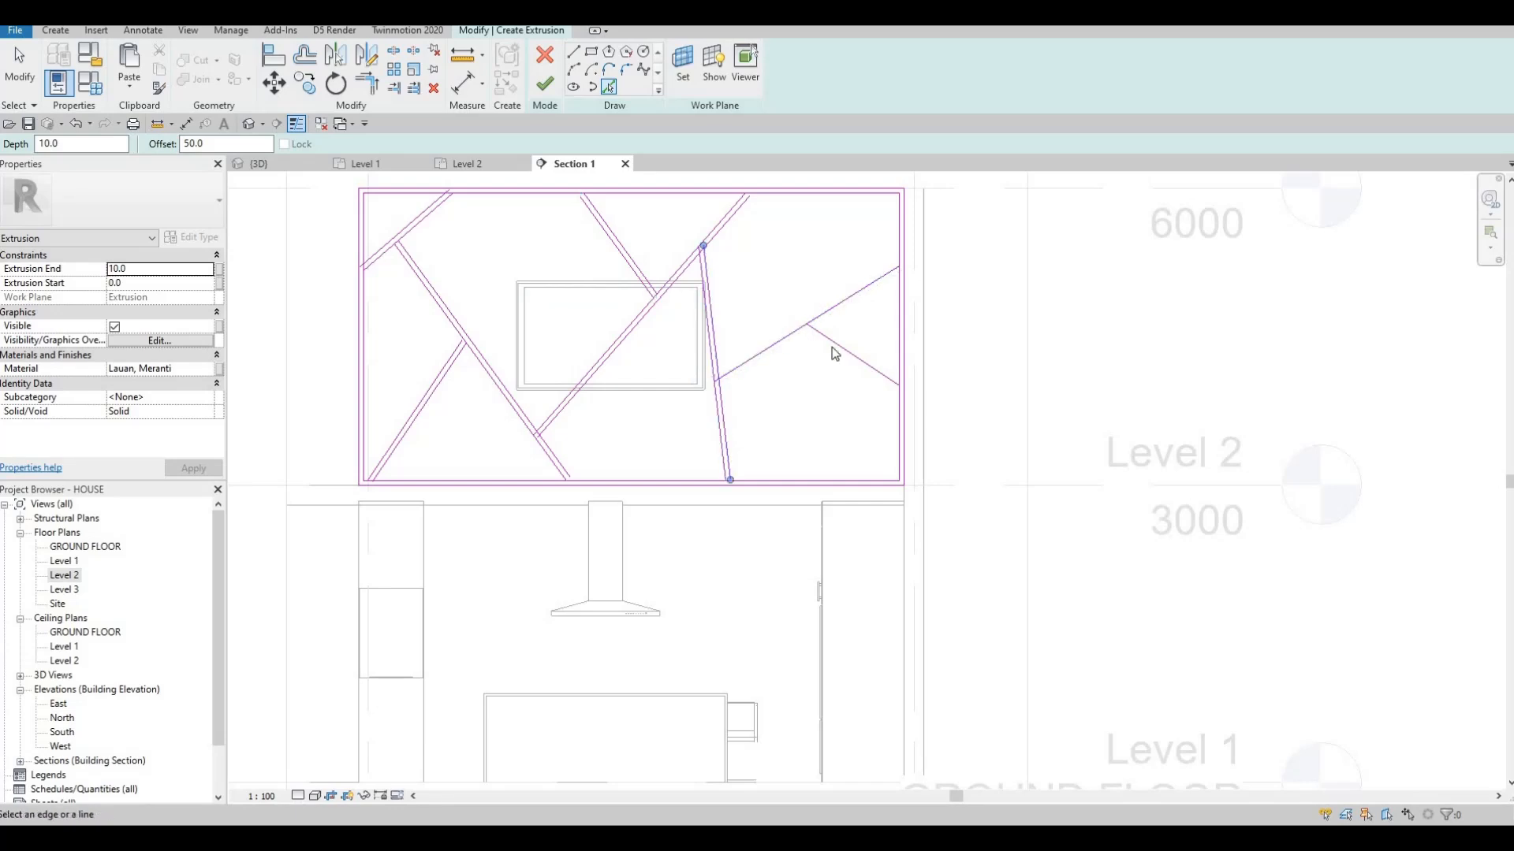
pyautogui.click(893, 401)
pyautogui.press('Escape')
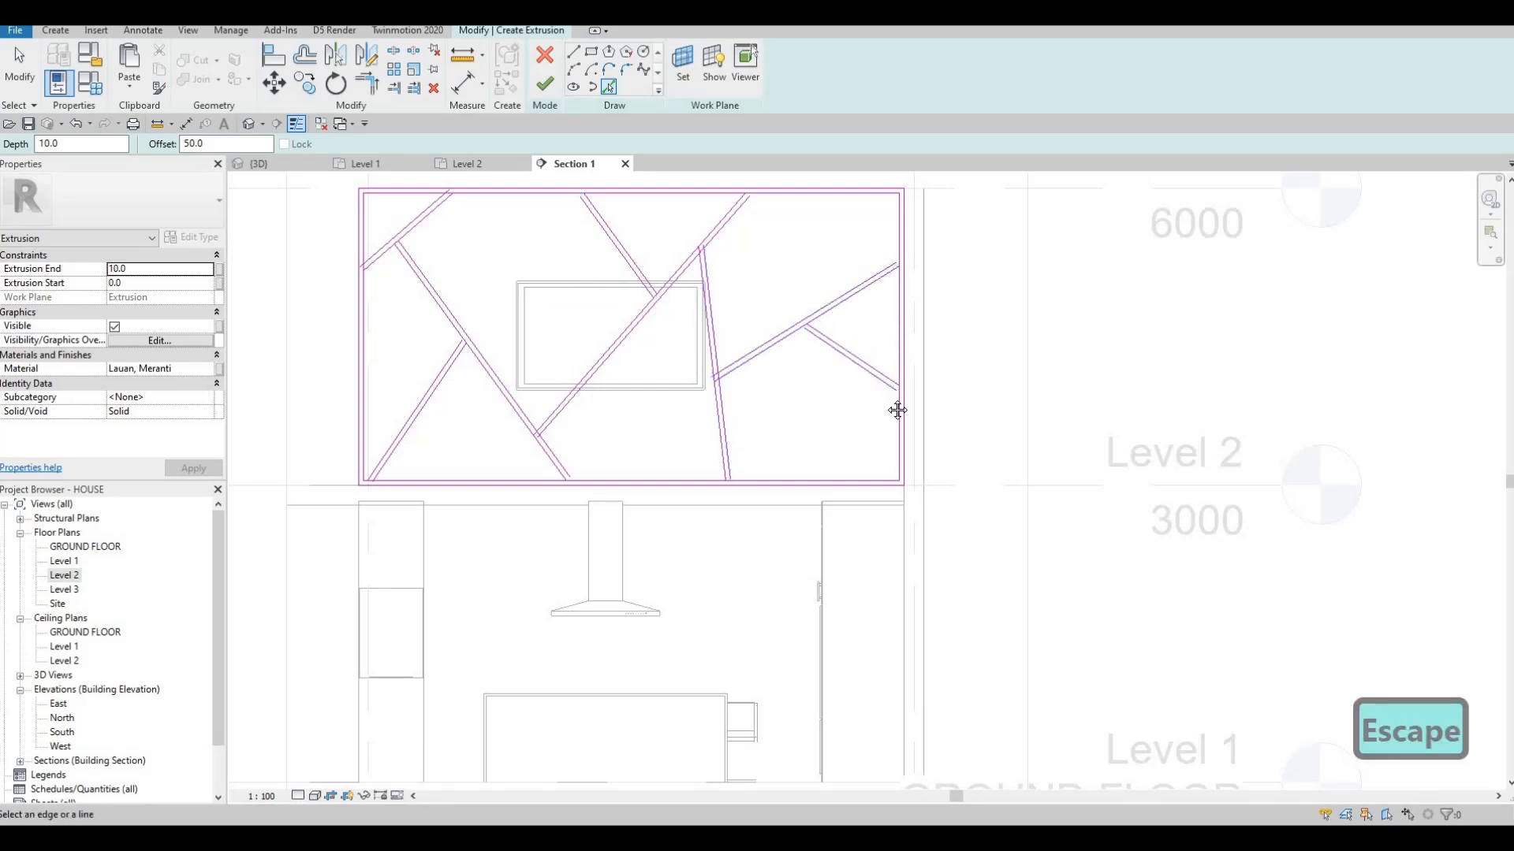
# - Split the frame's inner right edge where the two right-hand strips reach it, and the right-hand diagonal at its branch, using Split Element
pyautogui.scroll(3, 886, 399)
pyautogui.press('Escape')
pyautogui.press('s')
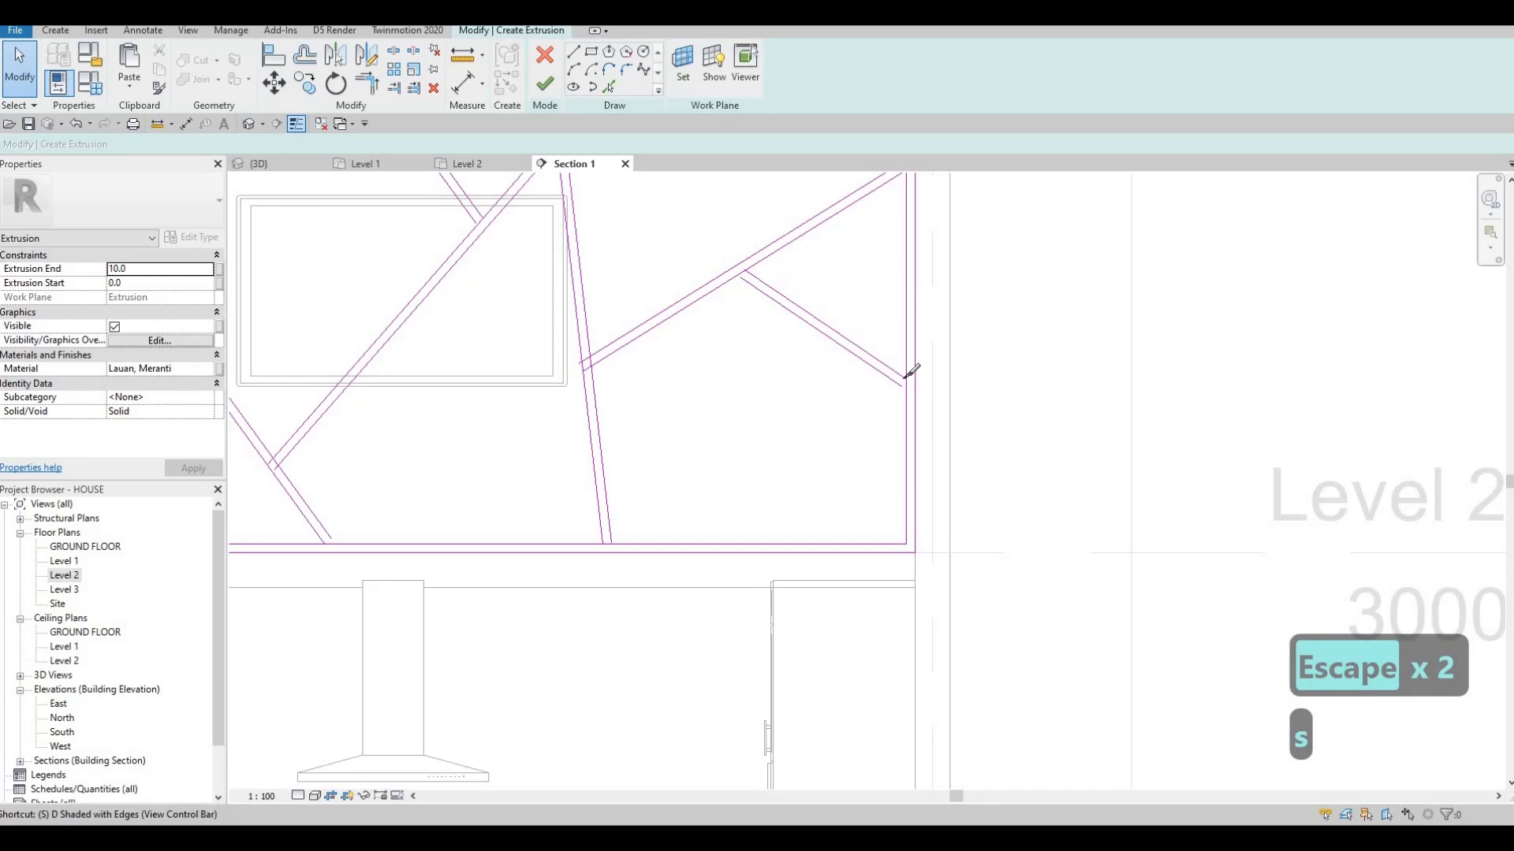
pyautogui.press('l')
pyautogui.scroll(4, 899, 364)
pyautogui.scroll(-4, 725, 272)
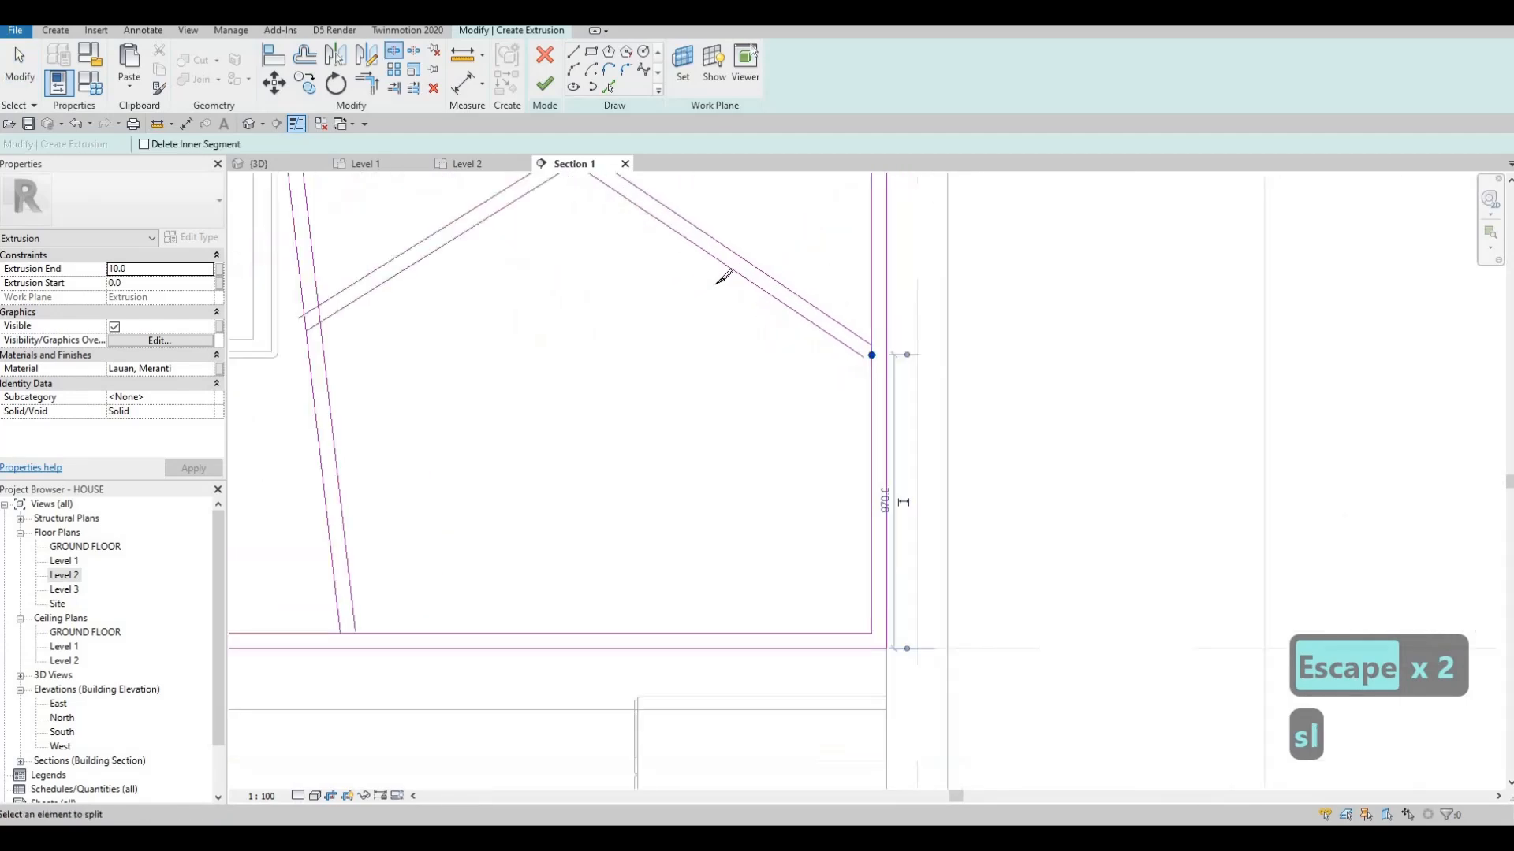
pyautogui.moveTo(624, 196); pyautogui.dragTo(689, 267, button='middle')
pyautogui.scroll(3, 691, 267)
pyautogui.click(689, 271)
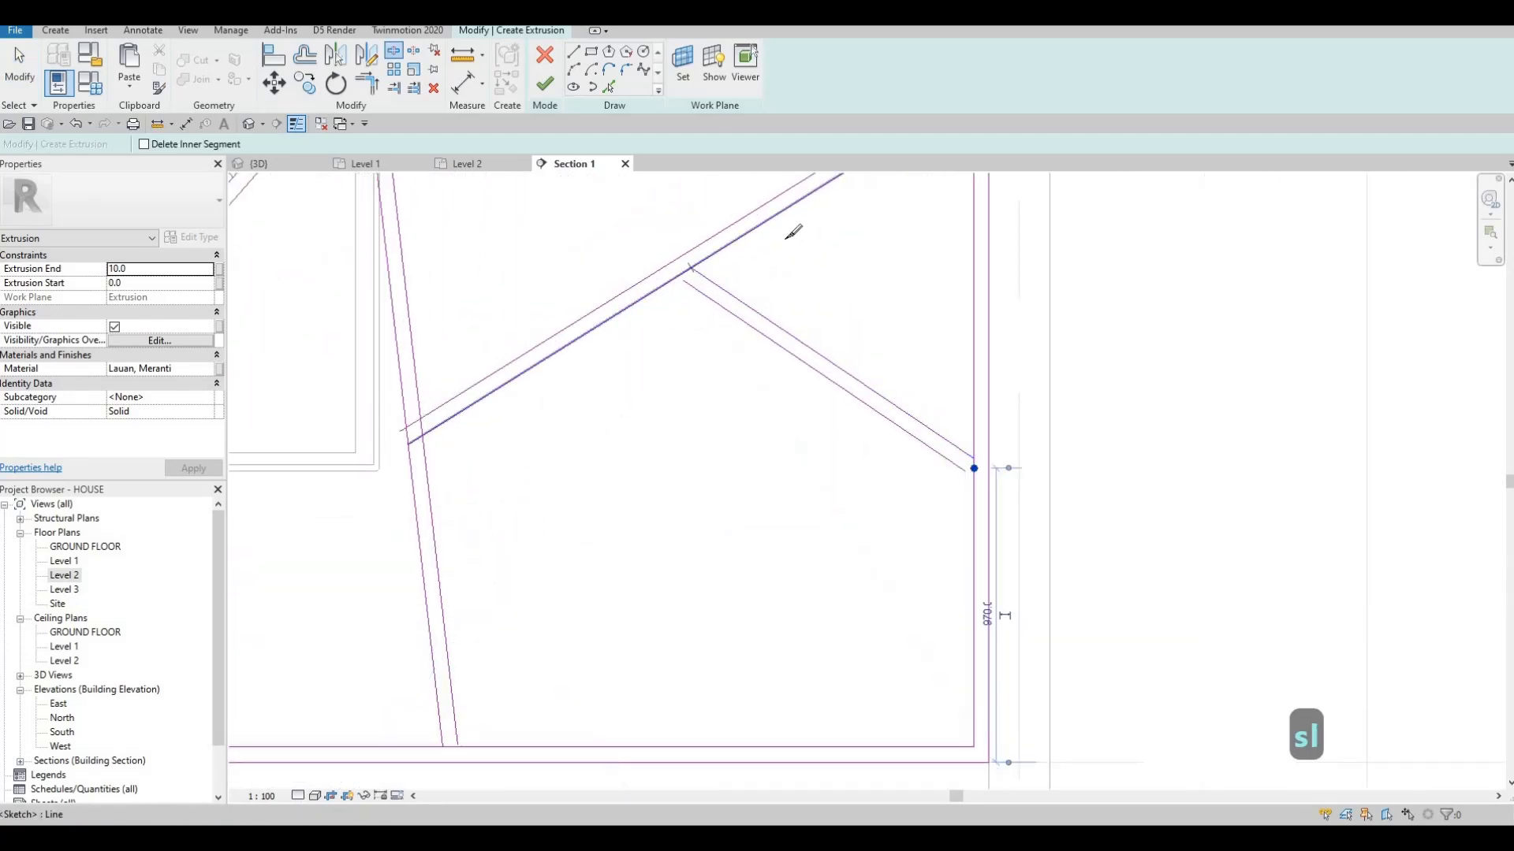
pyautogui.scroll(-2, 848, 282)
pyautogui.moveTo(917, 178); pyautogui.dragTo(828, 258, button='middle')
pyautogui.scroll(2, 829, 255)
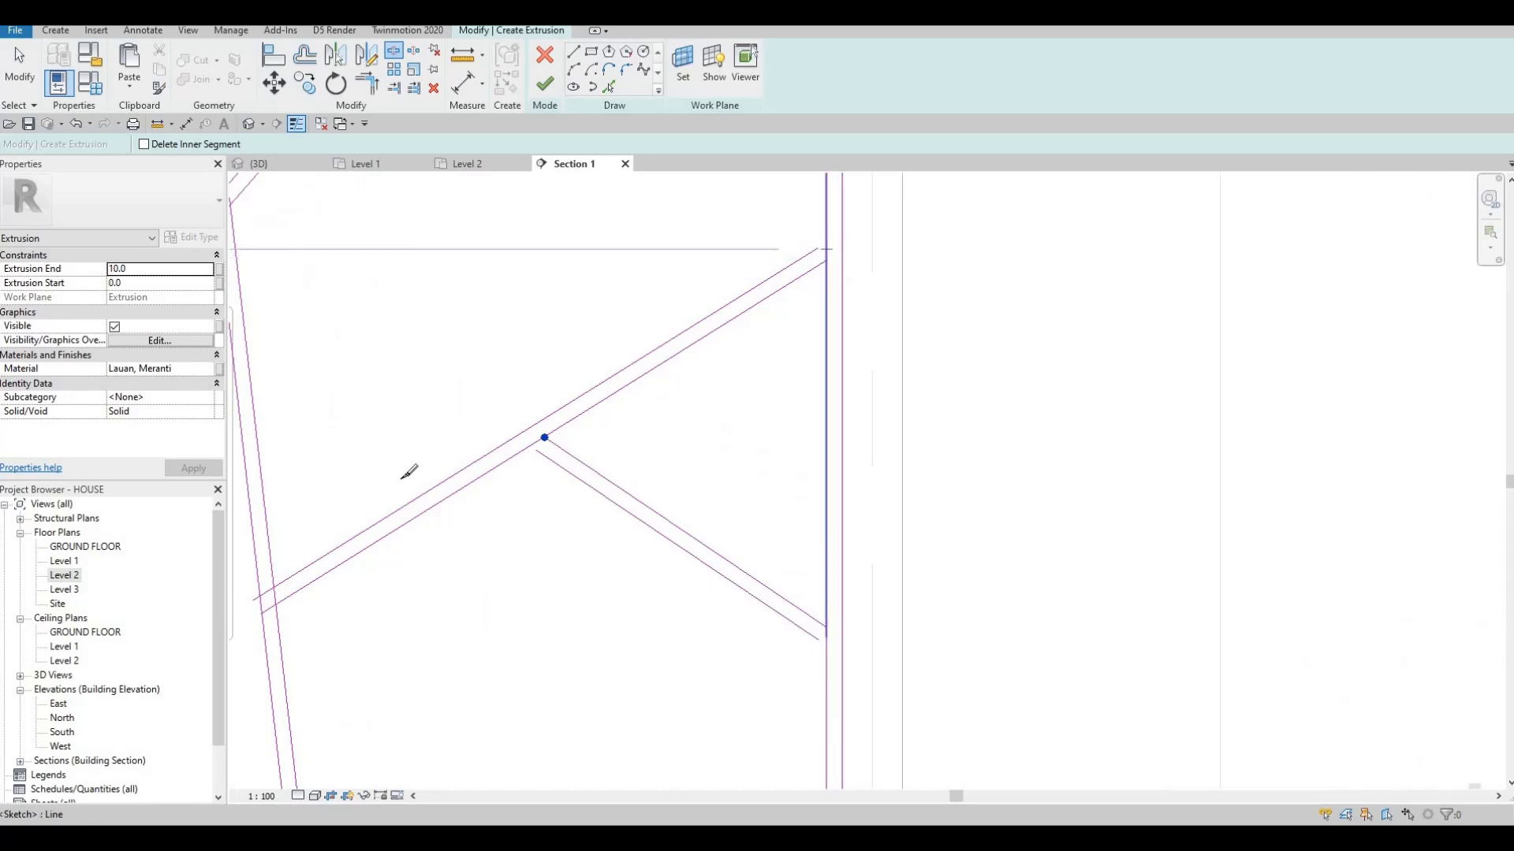
# - Split the steep strip's right line where the right-hand diagonal meets it, and the inner bottom edge at the steep strip's foot
pyautogui.scroll(-2, 552, 425)
pyautogui.scroll(2, 569, 411)
pyautogui.scroll(2, 562, 417)
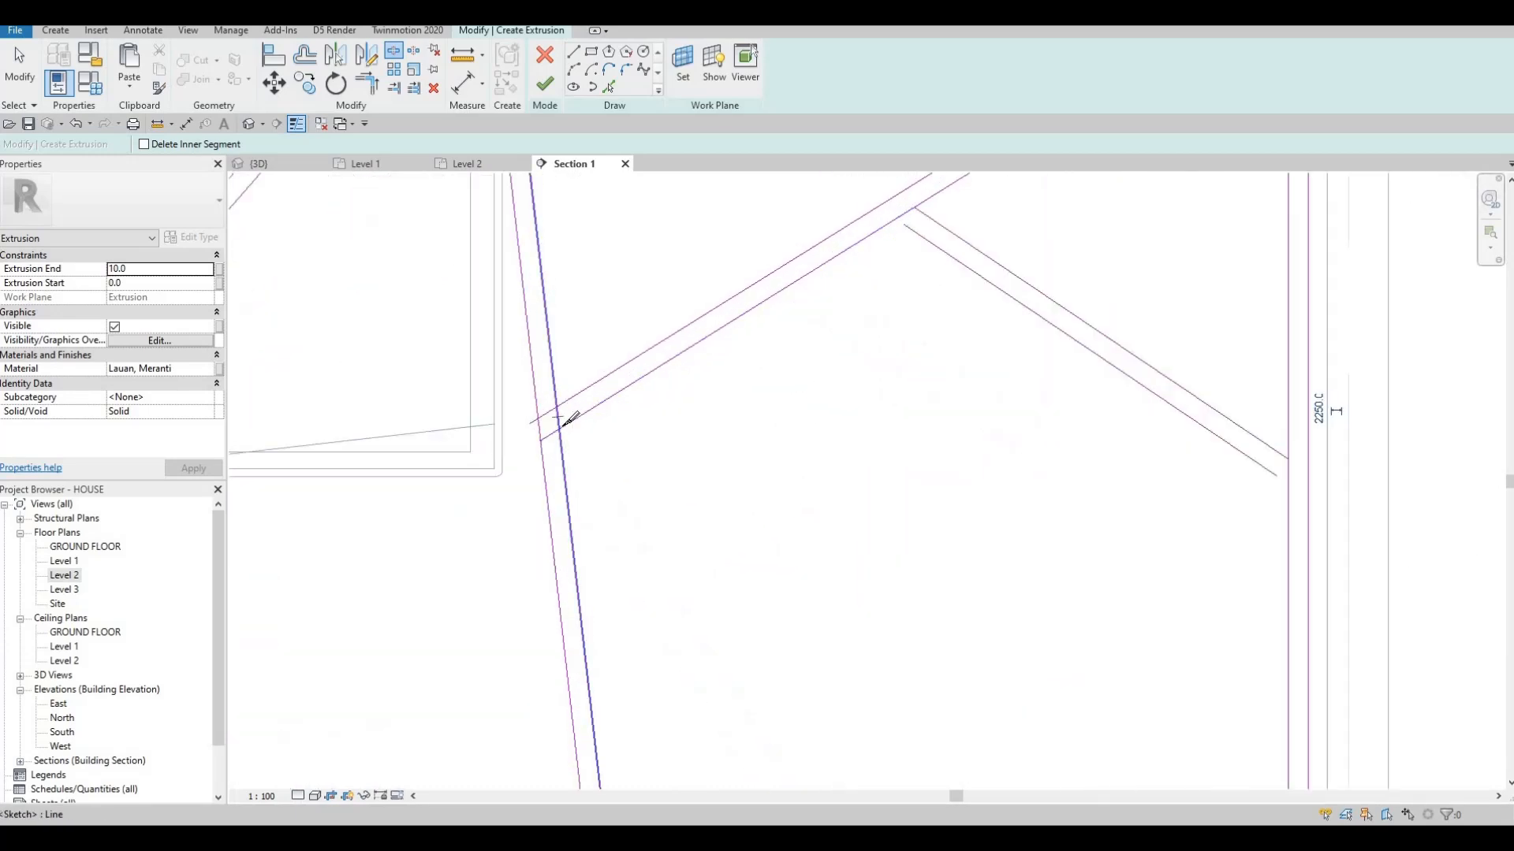
pyautogui.click(560, 425)
pyautogui.scroll(-2, 585, 483)
pyautogui.moveTo(597, 569); pyautogui.dragTo(604, 457, button='middle')
pyautogui.scroll(1, 591, 587)
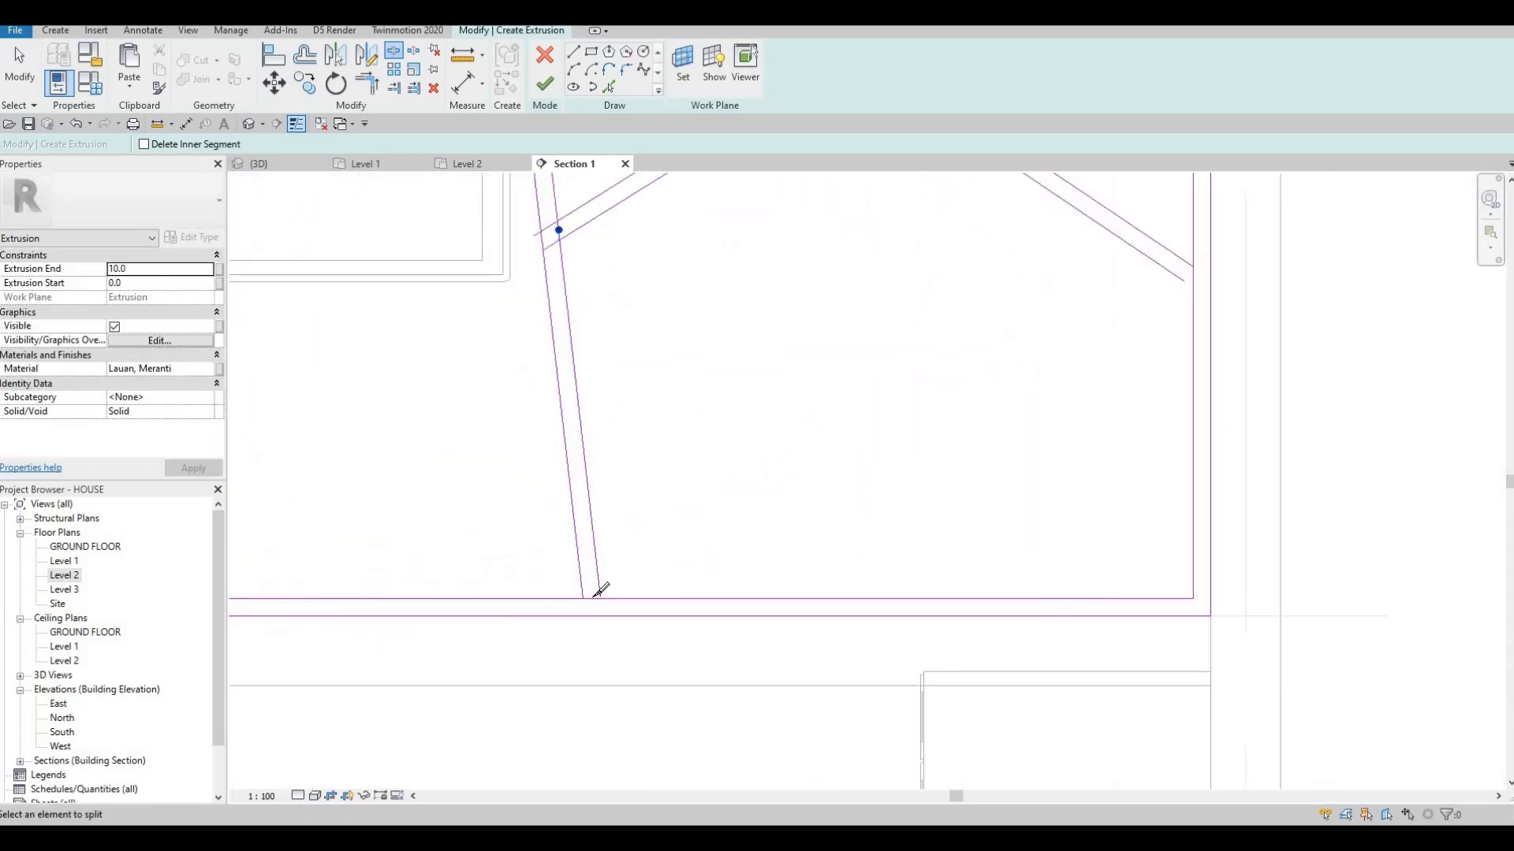
pyautogui.click(595, 599)
# - Split the TV-crossing diagonal where the steep strip meets it, and the frame's inner top edge at the diagonal's upper end
pyautogui.scroll(-4, 587, 264)
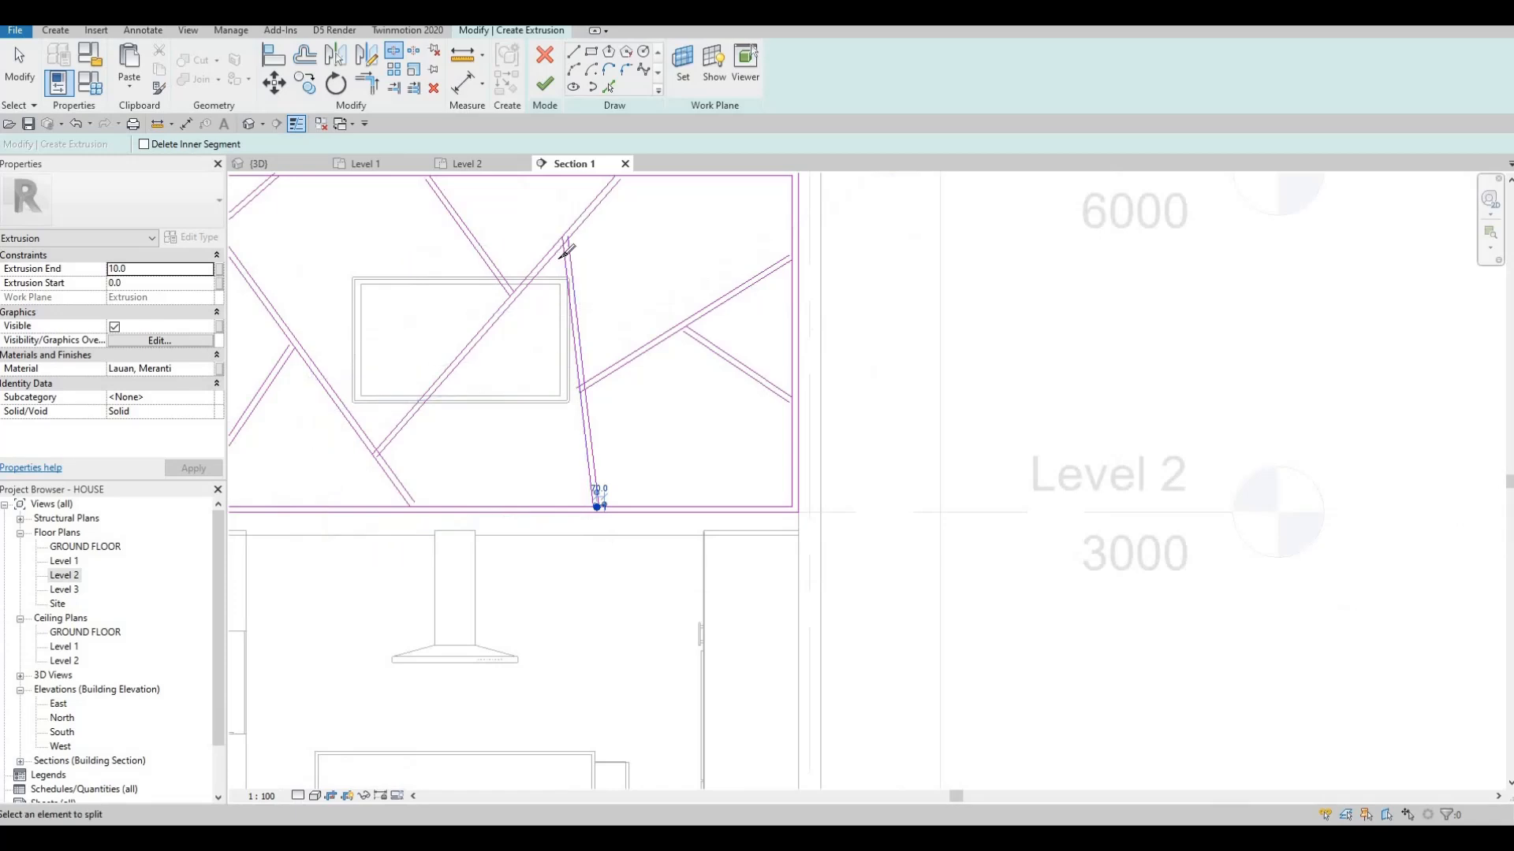
pyautogui.scroll(5, 568, 247)
pyautogui.click(561, 249)
pyautogui.scroll(-3, 572, 243)
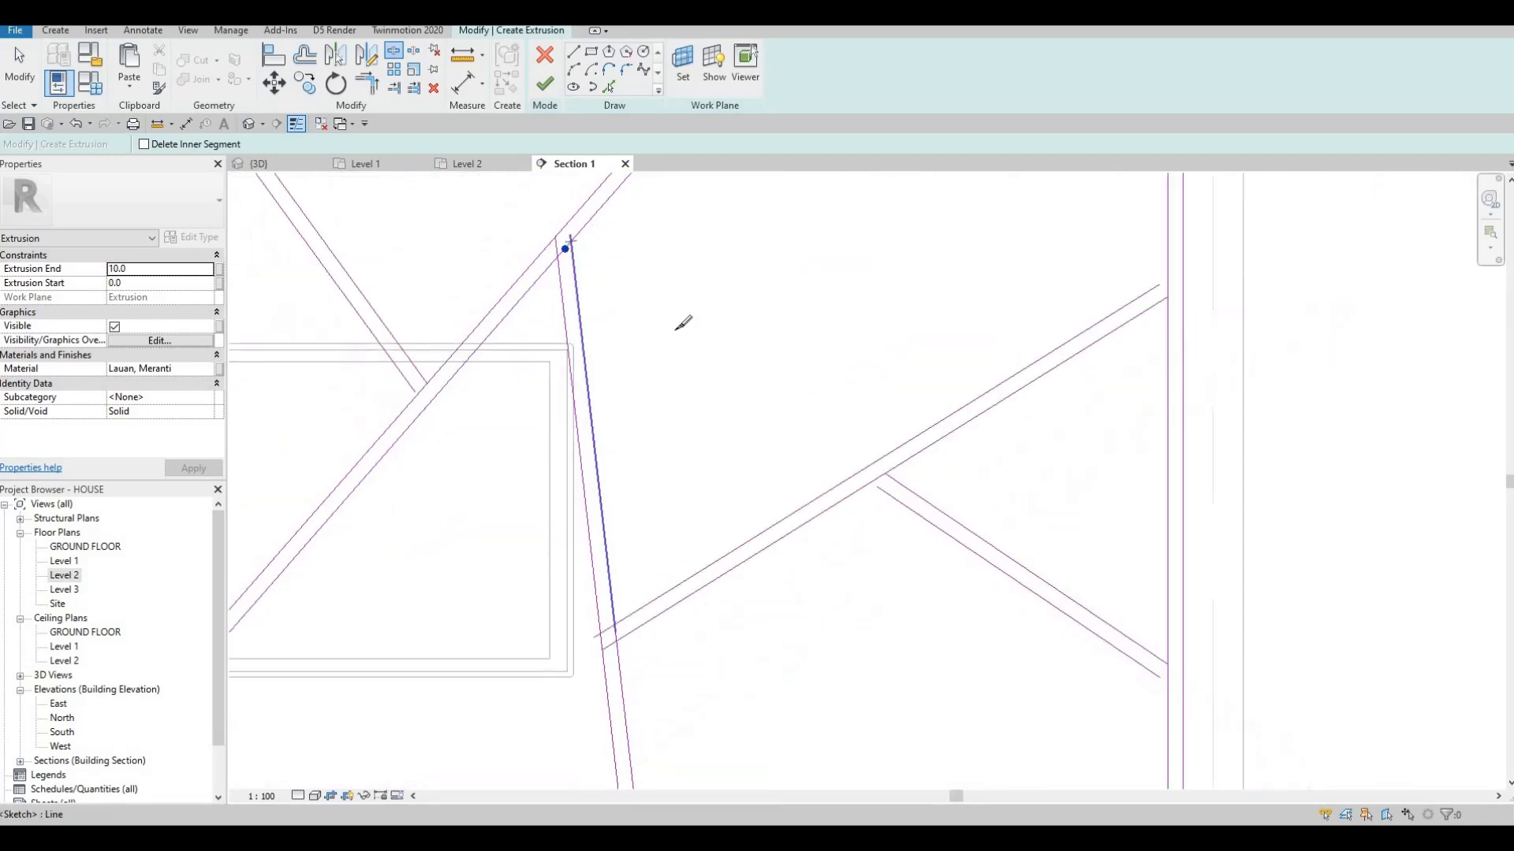
pyautogui.moveTo(681, 189); pyautogui.dragTo(657, 437, button='middle')
pyautogui.scroll(3, 662, 361)
pyautogui.click(660, 361)
# - Split the inner top edge at the upper-middle strip, and the TV-crossing diagonal where that strip's lower end meets it
pyautogui.scroll(-4, 660, 362)
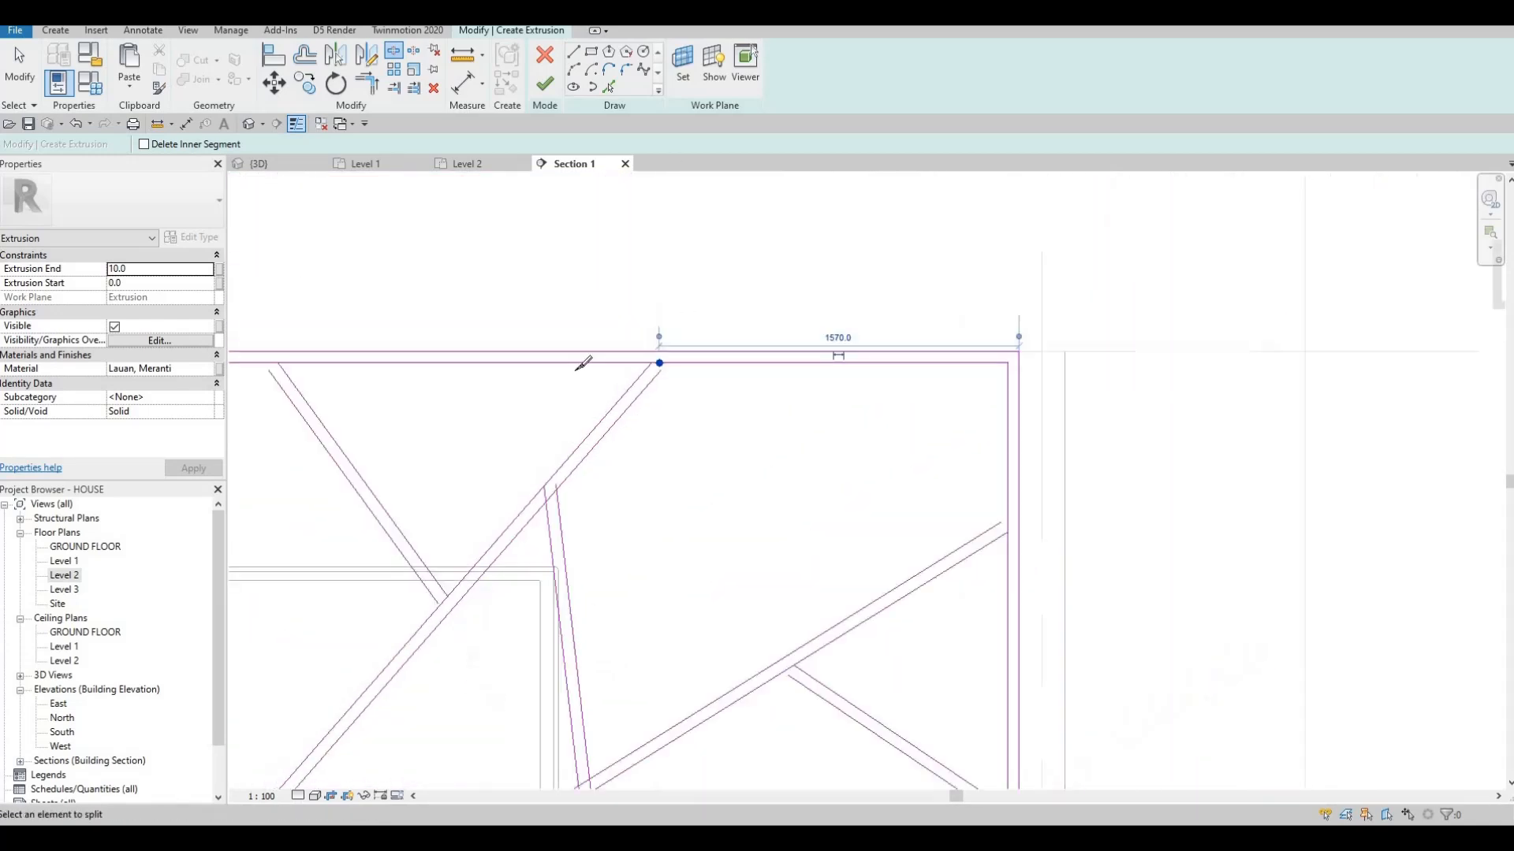
pyautogui.moveTo(327, 353); pyautogui.dragTo(448, 231, button='middle')
pyautogui.scroll(3, 452, 240)
pyautogui.click(461, 234)
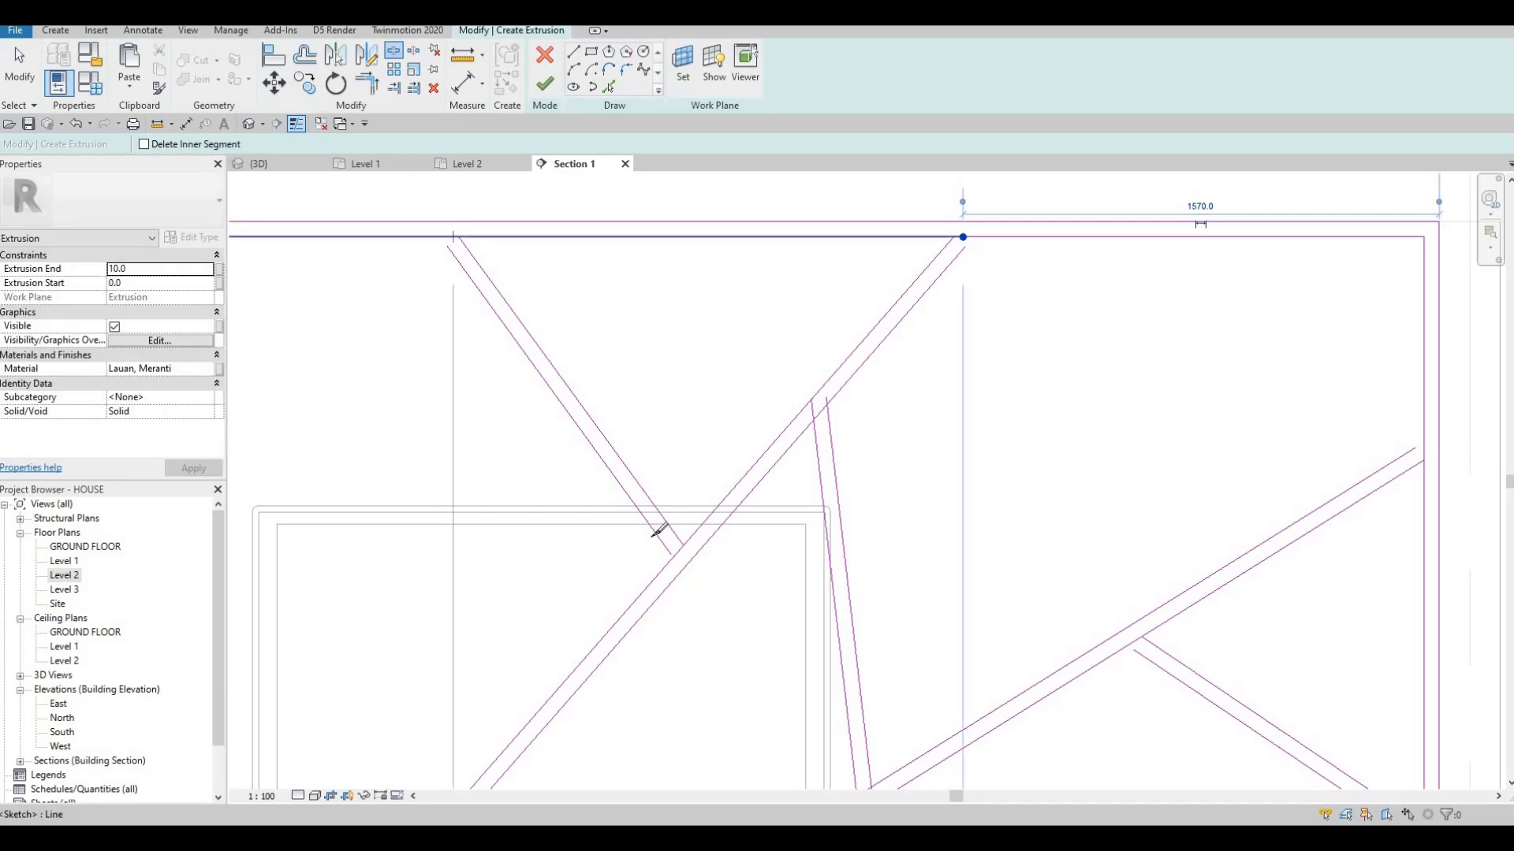
pyautogui.scroll(2, 686, 542)
pyautogui.click(688, 556)
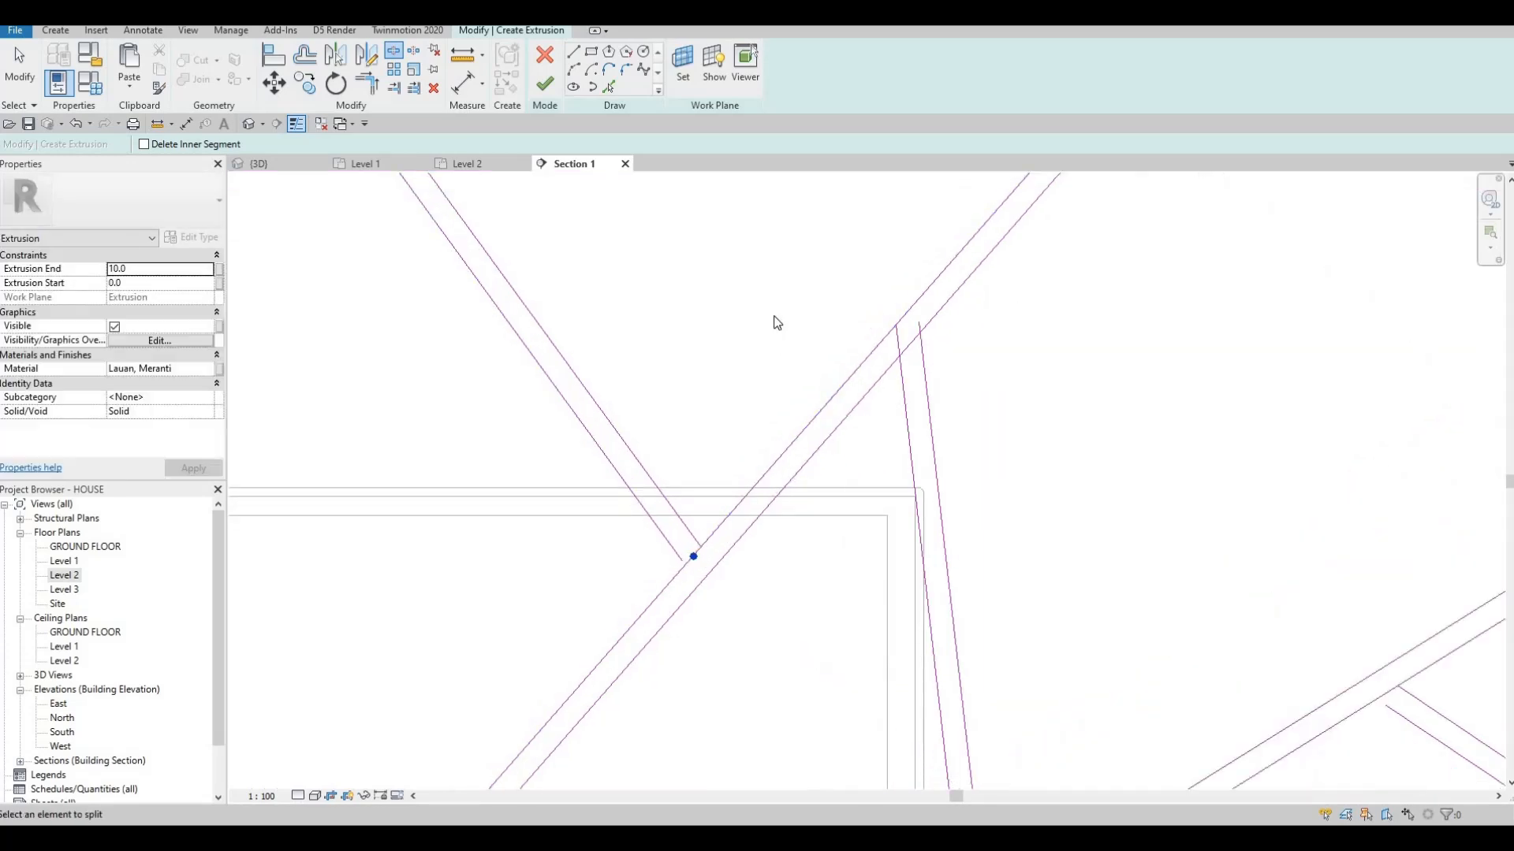
# - Split the long left diagonal where the TV-crossing strip meets it, and the inner bottom edge at the left diagonal's foot
pyautogui.scroll(-3, 693, 546)
pyautogui.moveTo(490, 753); pyautogui.dragTo(652, 430, button='middle')
pyautogui.scroll(3, 652, 457)
pyautogui.scroll(1, 657, 412)
pyautogui.click(642, 446)
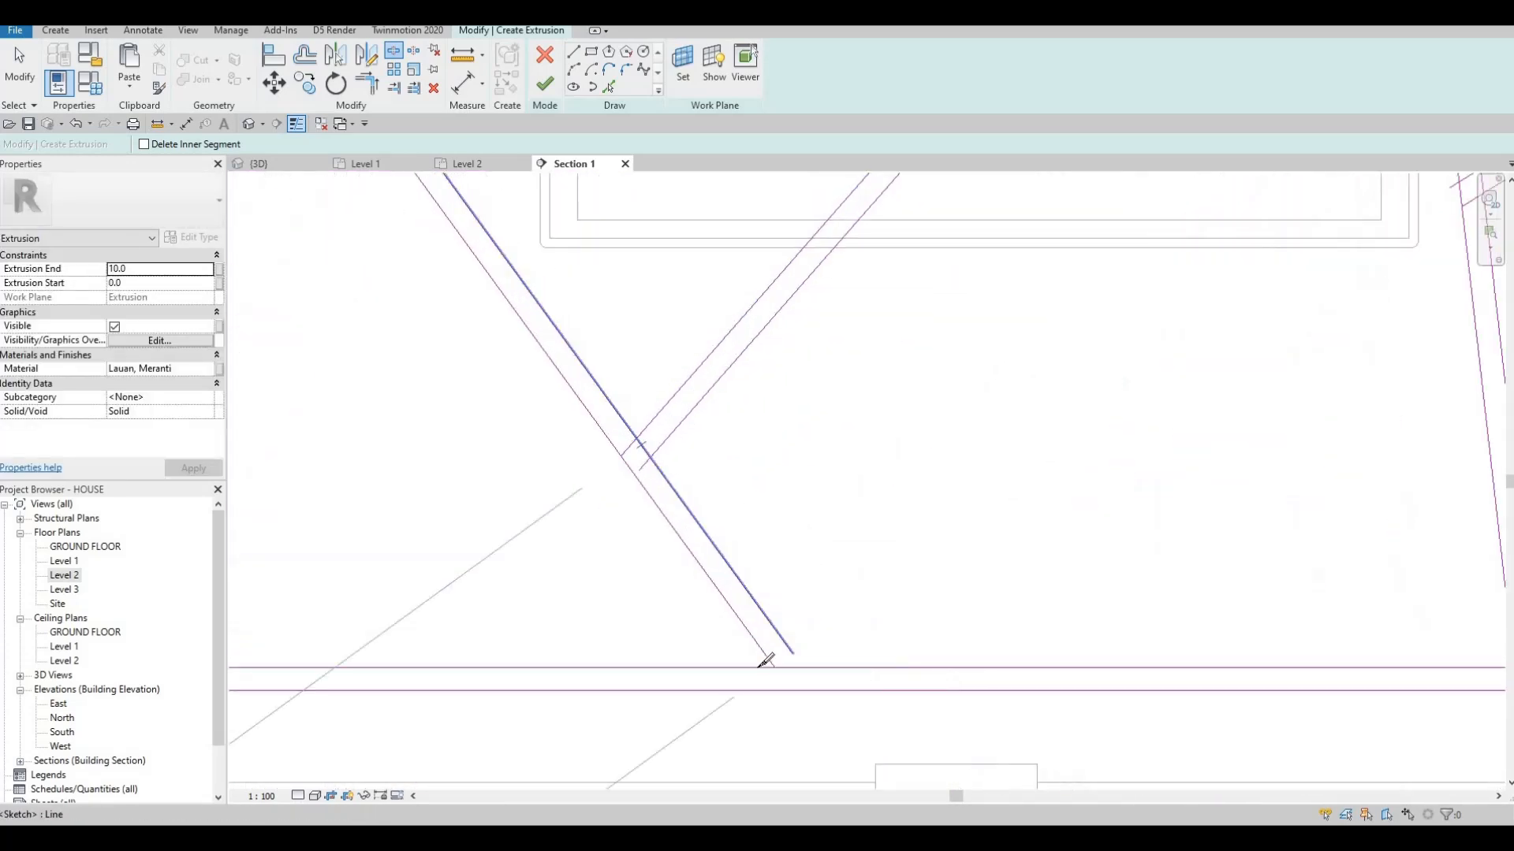
pyautogui.scroll(-3, 639, 398)
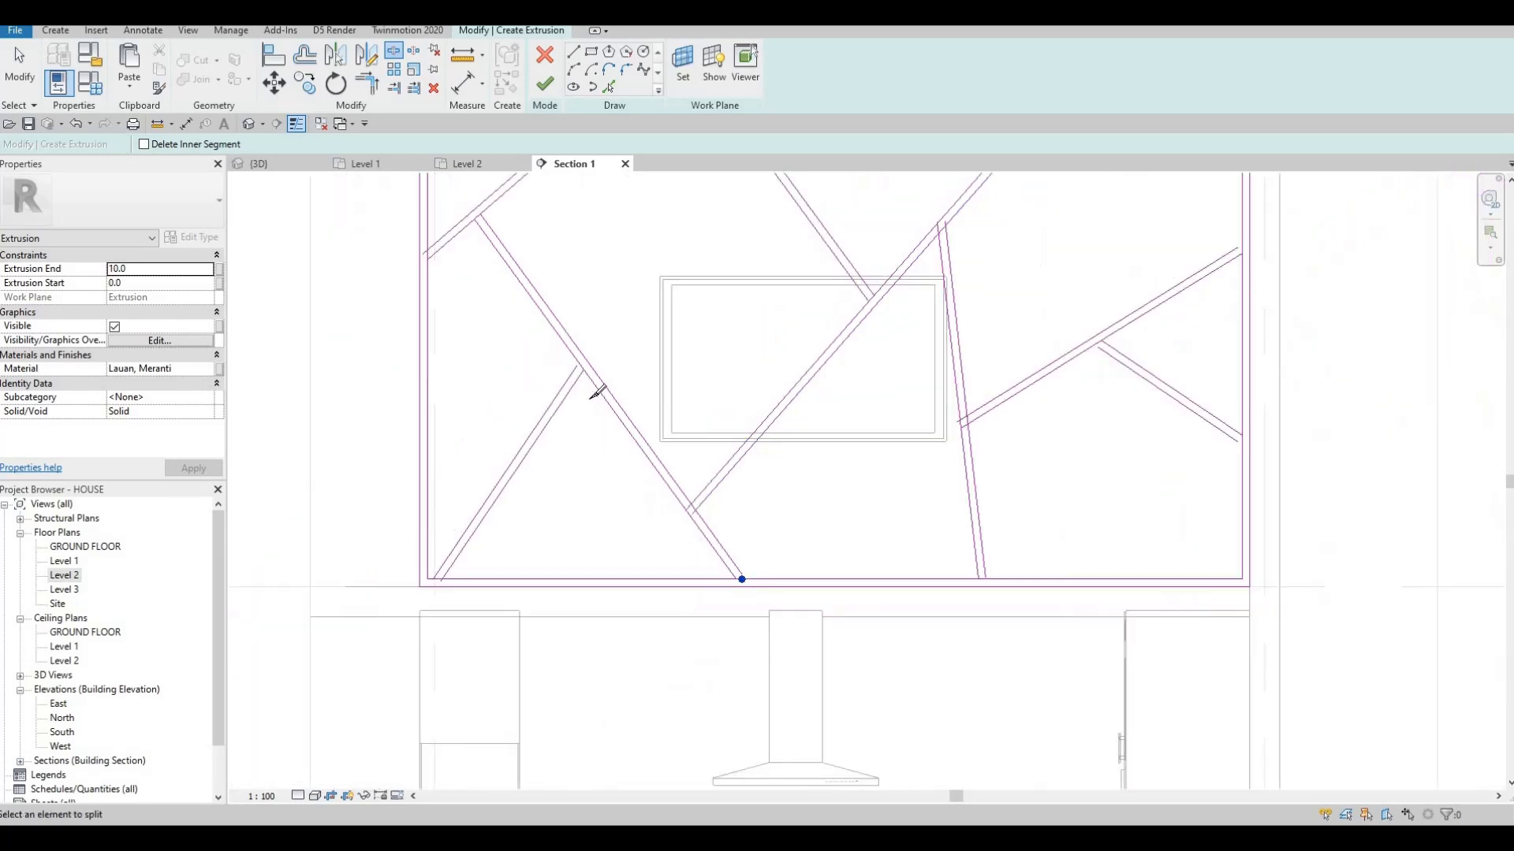
# - Split the left diagonal where its lower-left branch begins, and the inner bottom edge at that branch's foot near the corner
pyautogui.scroll(5, 599, 388)
pyautogui.click(598, 394)
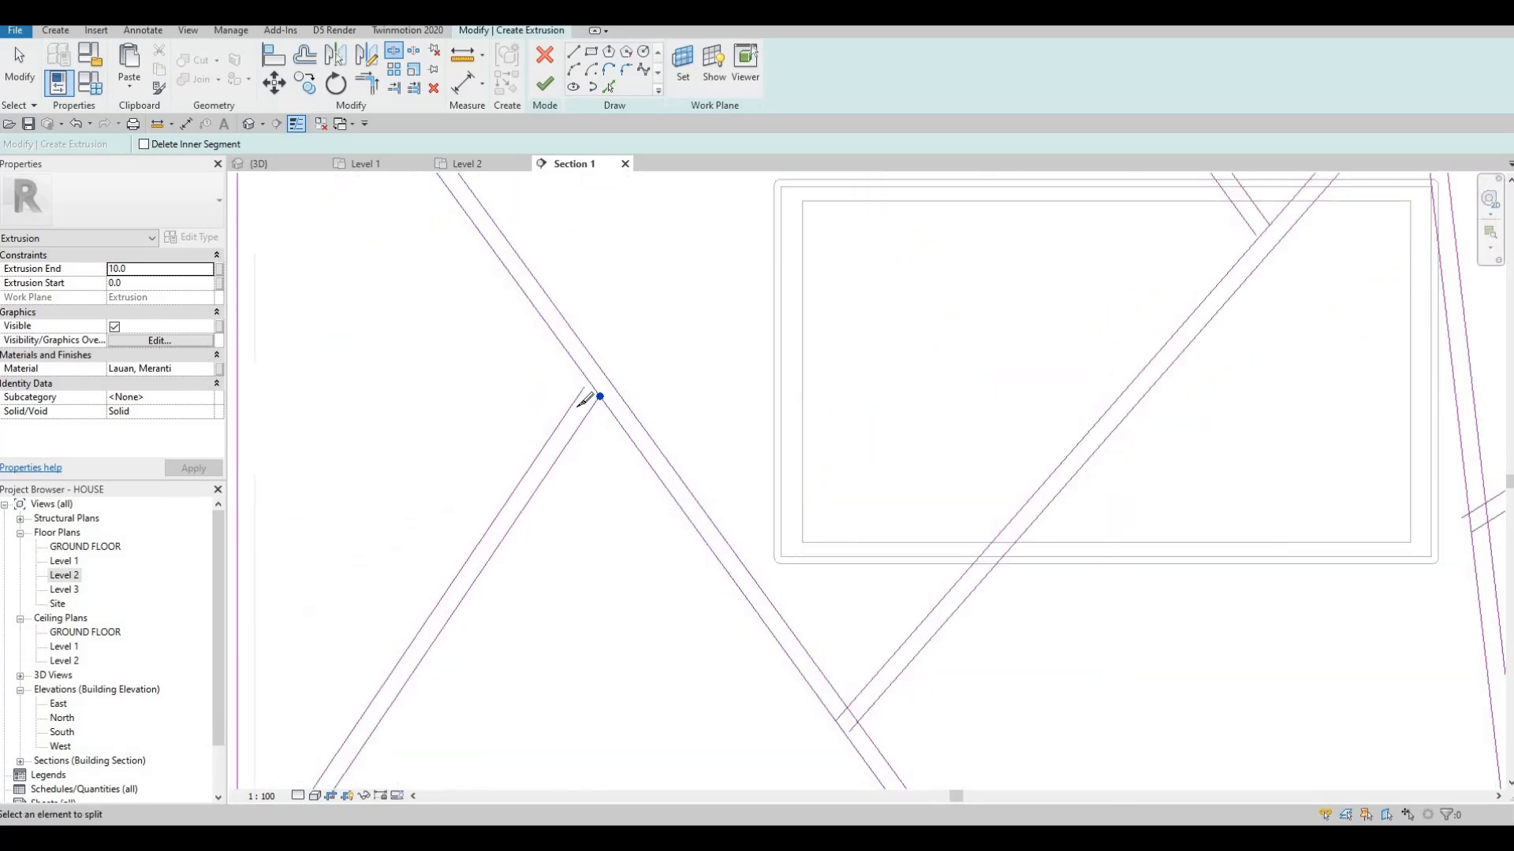
pyautogui.moveTo(375, 643); pyautogui.dragTo(524, 355, button='middle')
pyautogui.scroll(-3, 524, 355)
pyautogui.scroll(5, 464, 509)
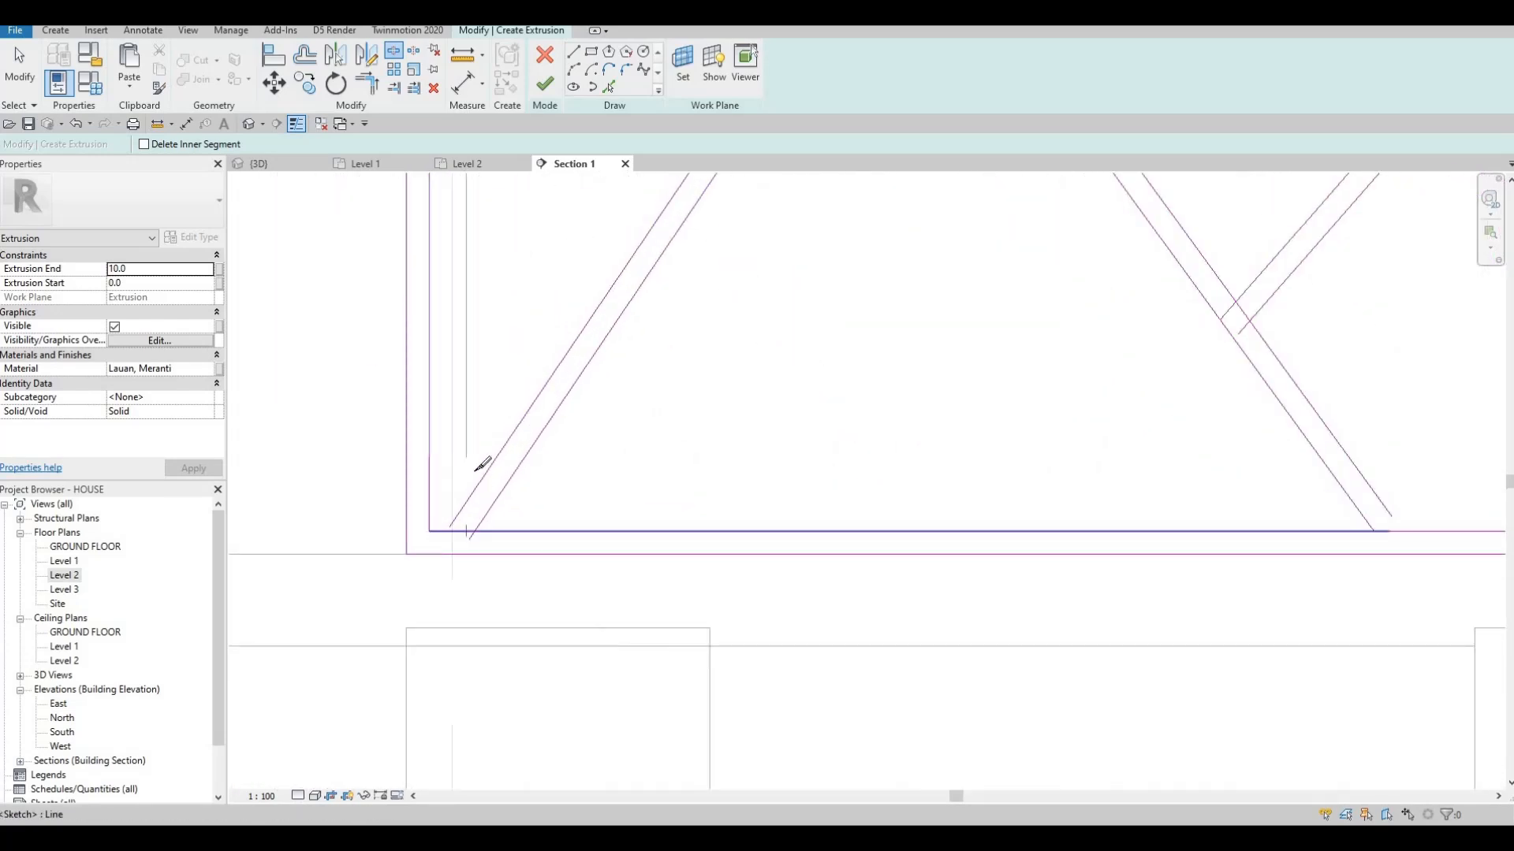
pyautogui.scroll(-4, 541, 450)
pyautogui.scroll(5, 560, 294)
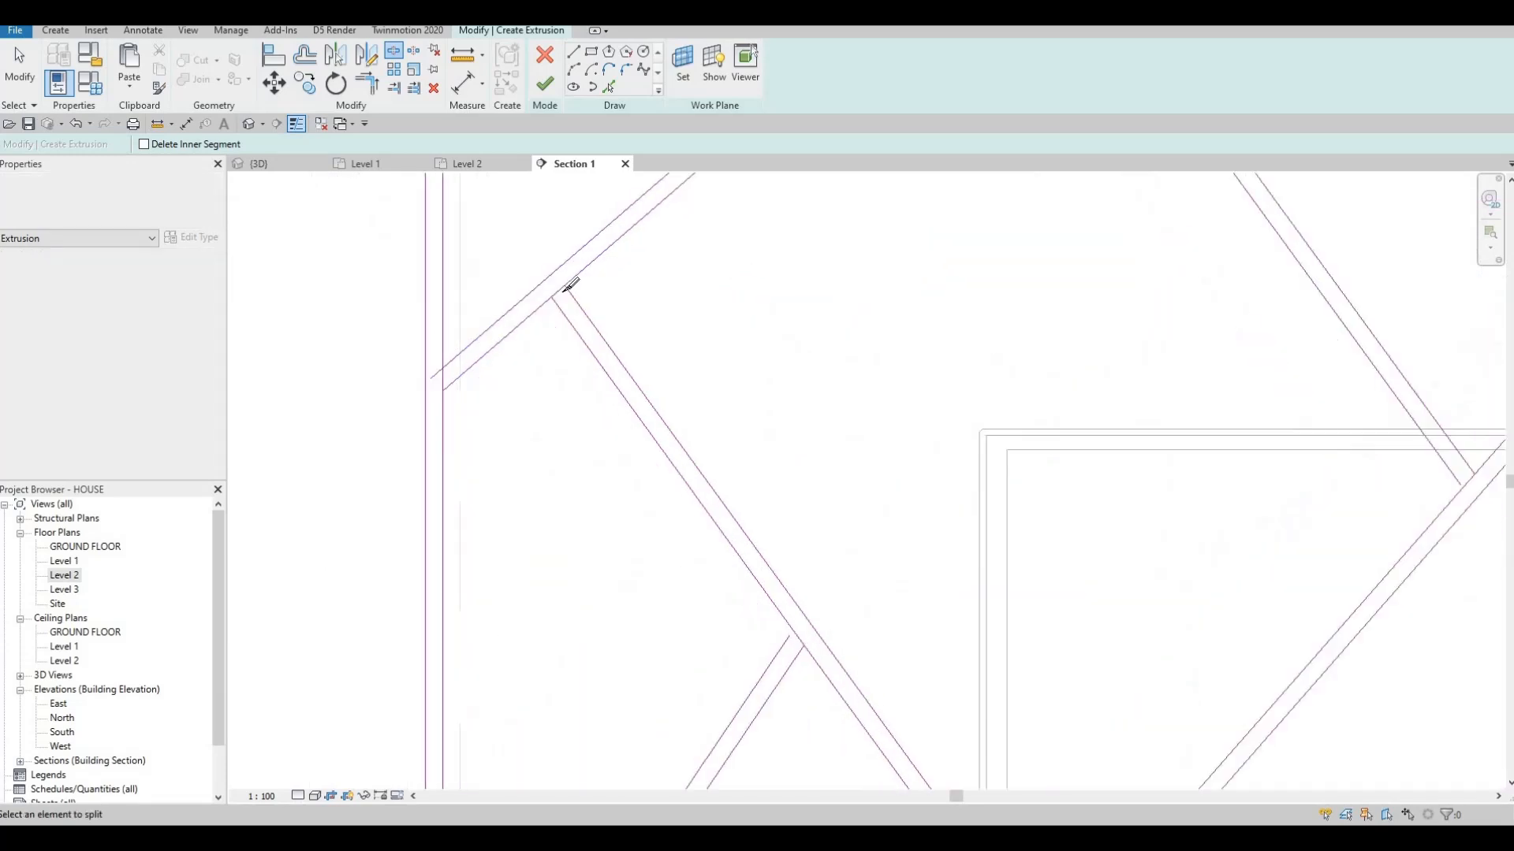
# - Split the upper-left corner strip at the left diagonal, and the frame's inner left and top edges at the corner strip's ends
pyautogui.click(554, 291)
pyautogui.click(387, 415)
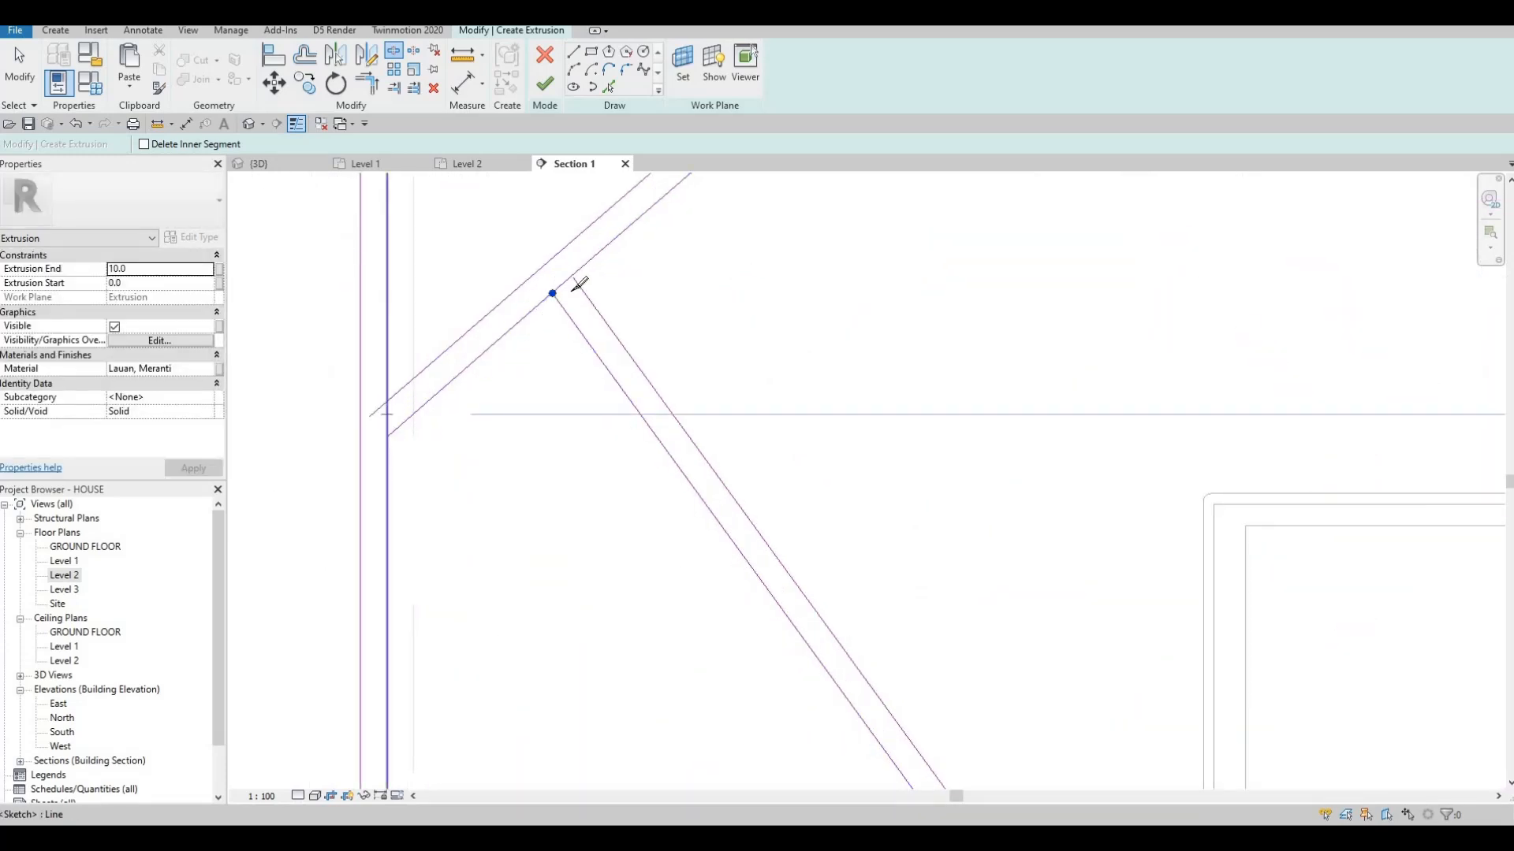
pyautogui.scroll(-5, 394, 414)
pyautogui.moveTo(619, 221); pyautogui.dragTo(616, 279, button='middle')
pyautogui.scroll(2, 631, 272)
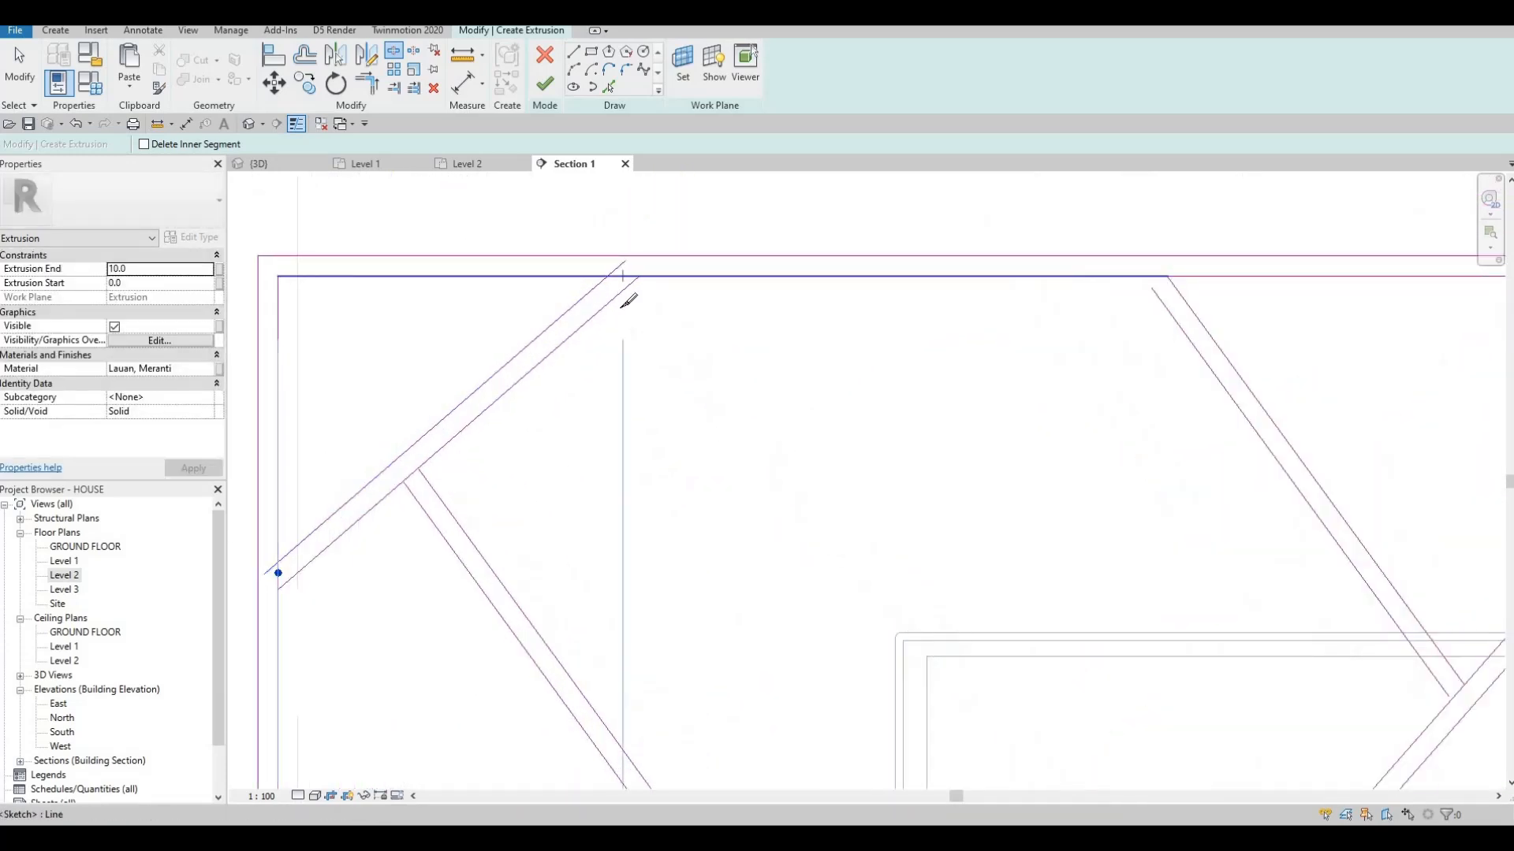
# - Trim both lines of the upper-left corner strip to the frame's inner top edge with Trim/Extend to Corner
pyautogui.press('Escape')
pyautogui.press('Escape')
pyautogui.press('Escape')
pyautogui.press('t')
pyautogui.press('r')
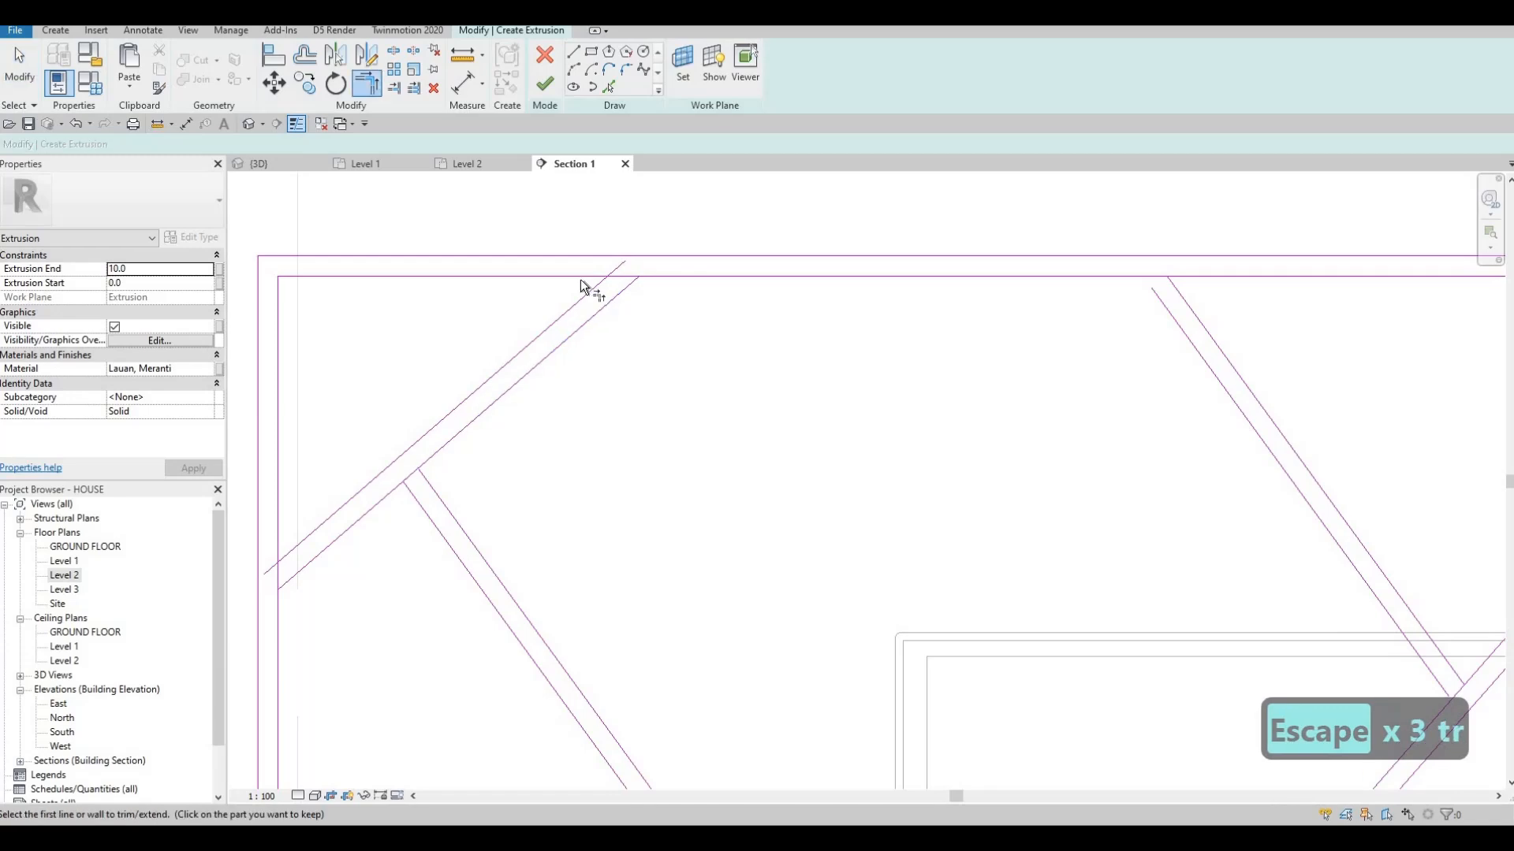
pyautogui.click(587, 293)
pyautogui.click(659, 282)
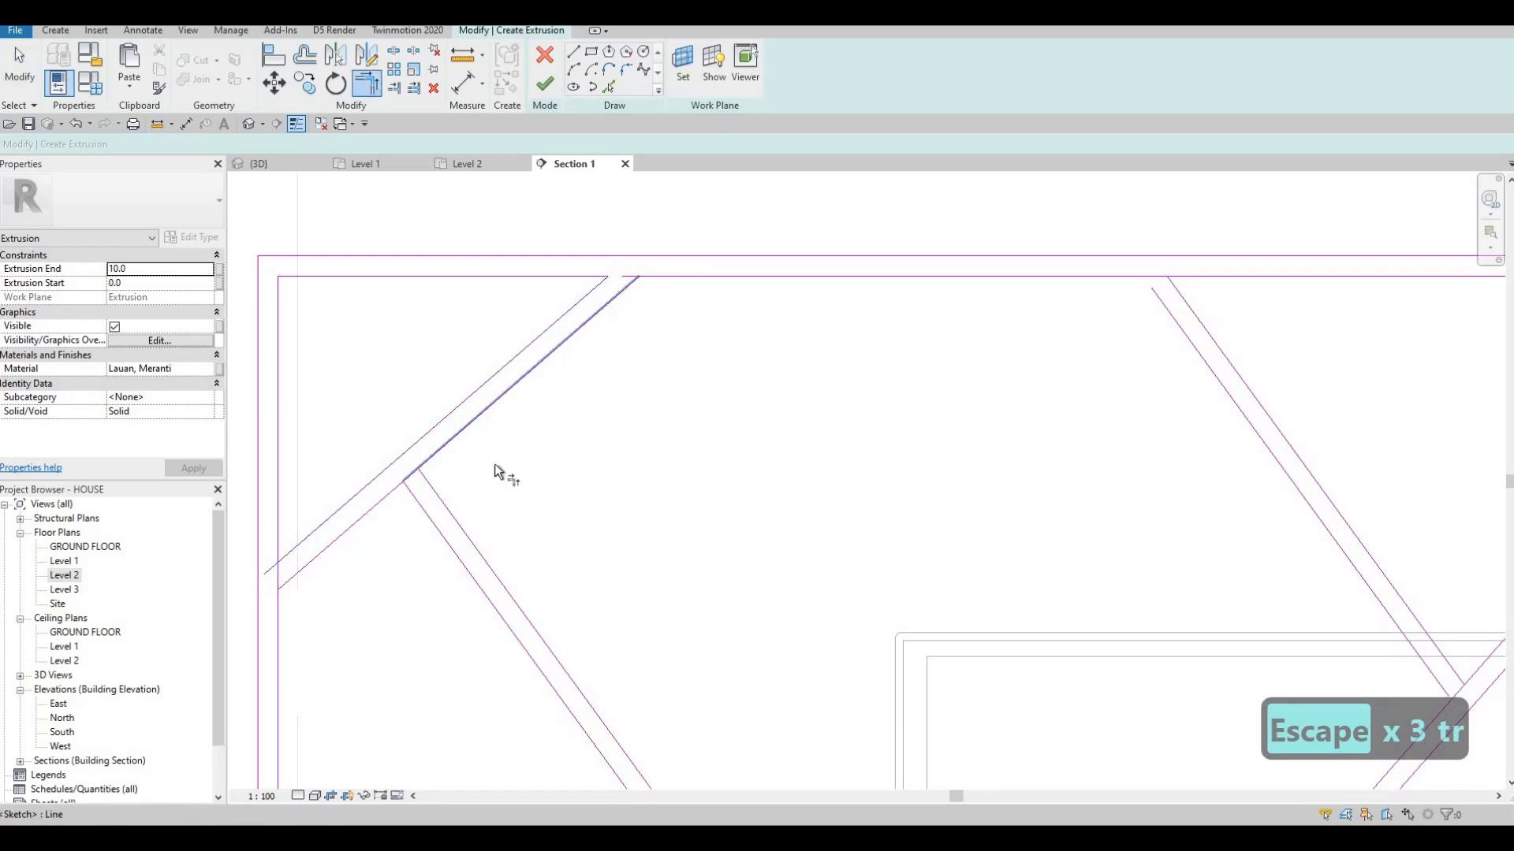
# - Trim the left diagonal's two lines into corners with the upper-left strip, and the strip's lower end to the inner left edge
pyautogui.click(446, 495)
pyautogui.click(439, 450)
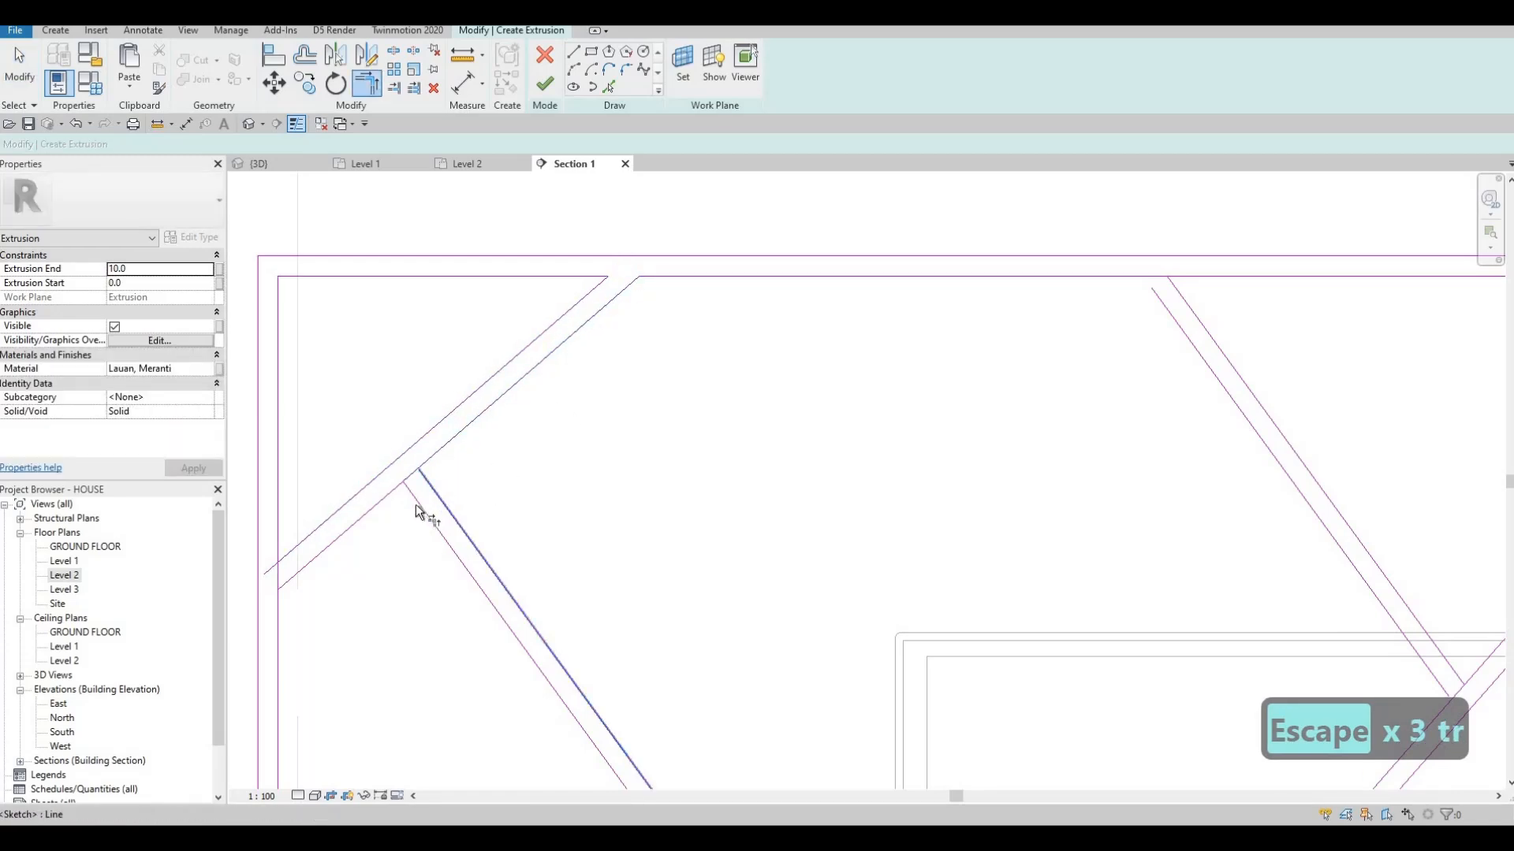
pyautogui.click(415, 503)
pyautogui.click(385, 500)
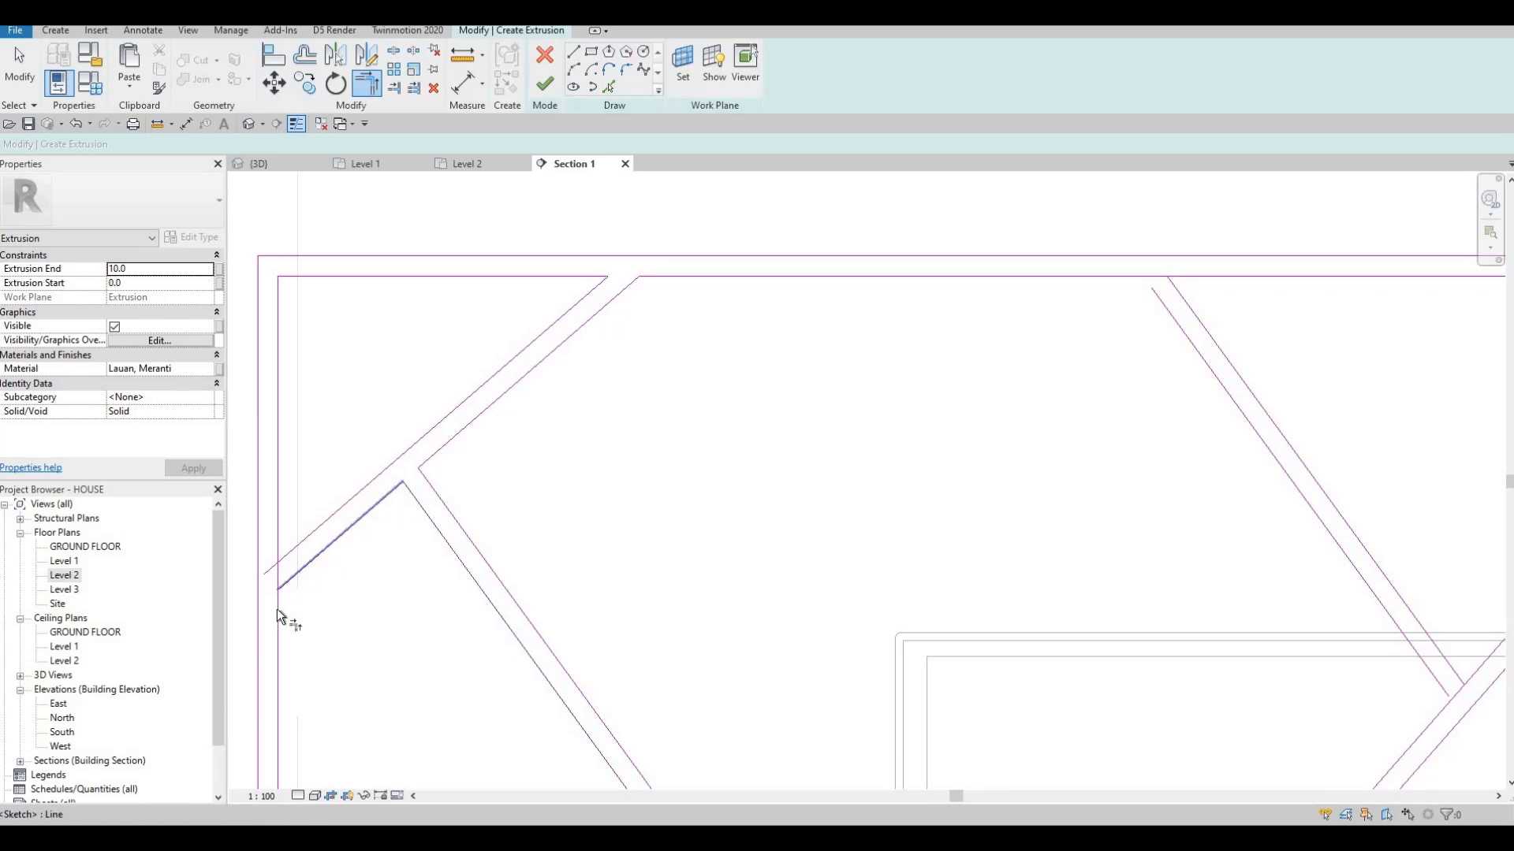
pyautogui.click(276, 608)
pyautogui.click(282, 543)
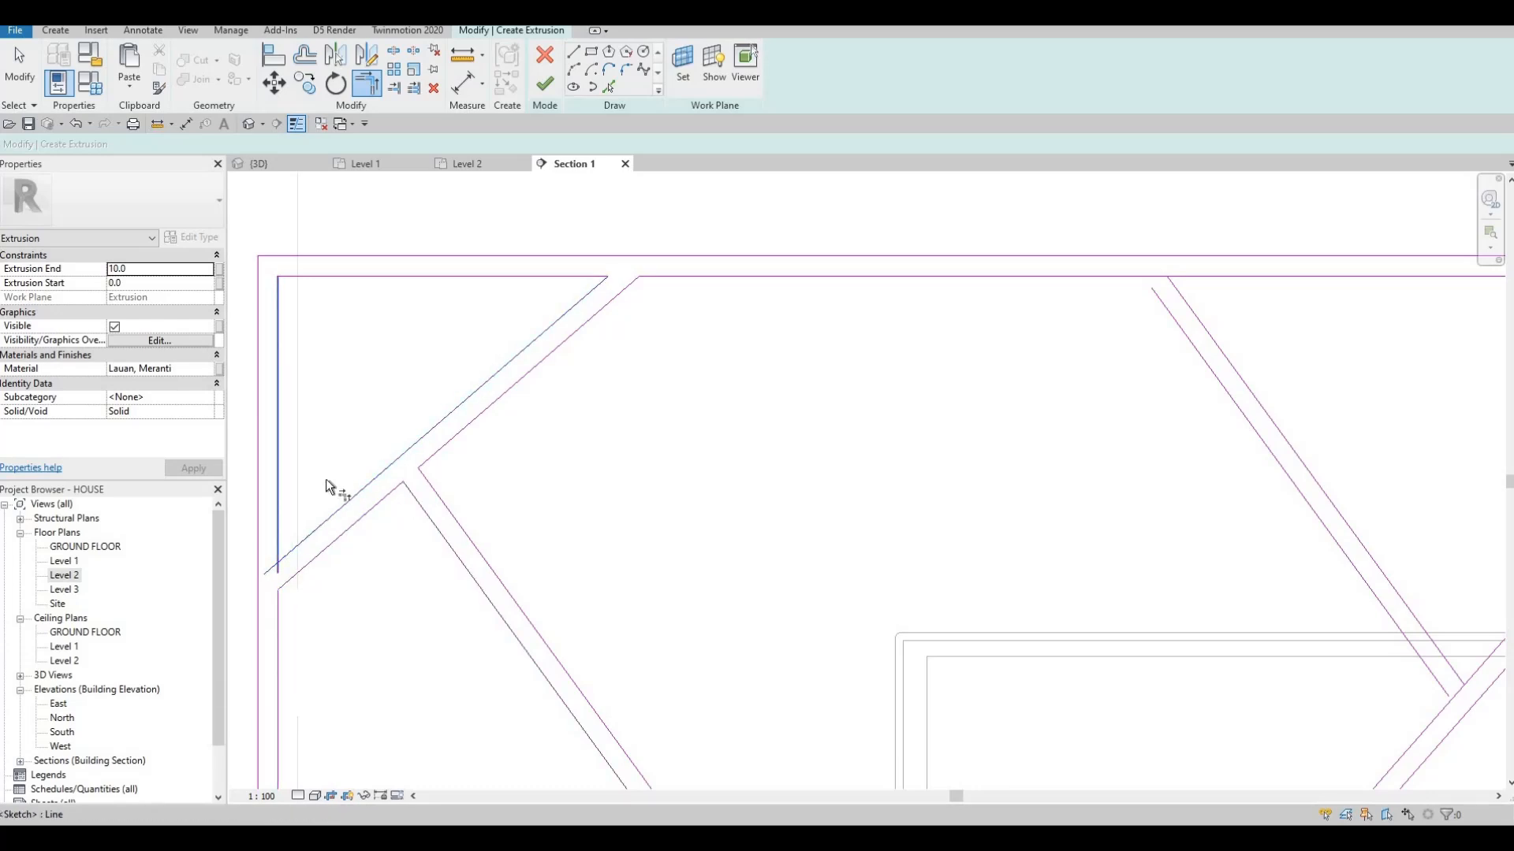
# - Trim the lower-left branch's lines into corners with the left diagonal and with the frame's inner bottom edge
pyautogui.scroll(-4, 439, 489)
pyautogui.moveTo(447, 612); pyautogui.dragTo(552, 398, button='middle')
pyautogui.scroll(3, 544, 410)
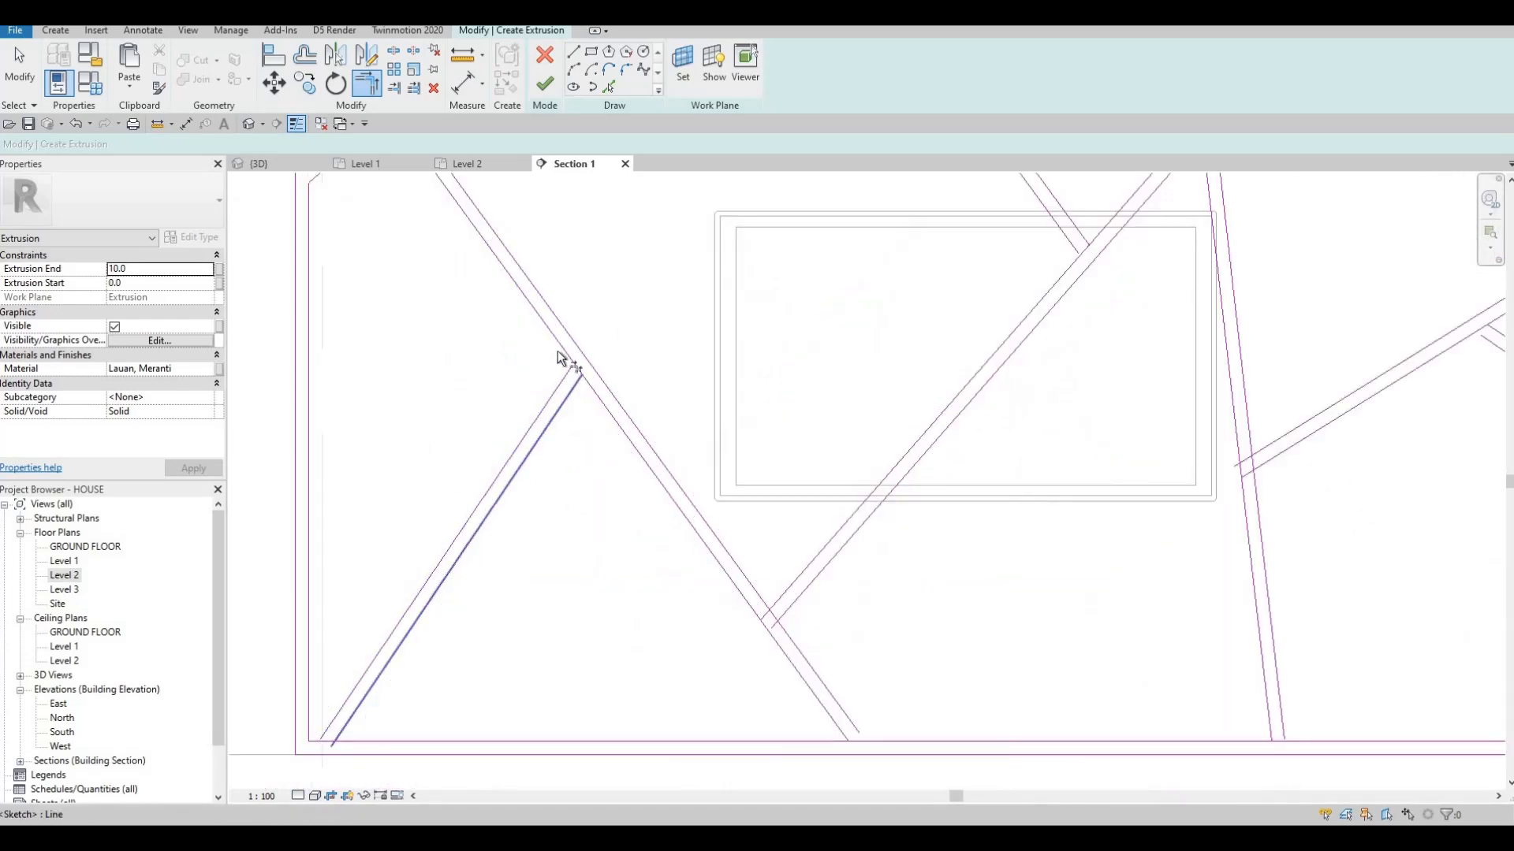
pyautogui.click(559, 382)
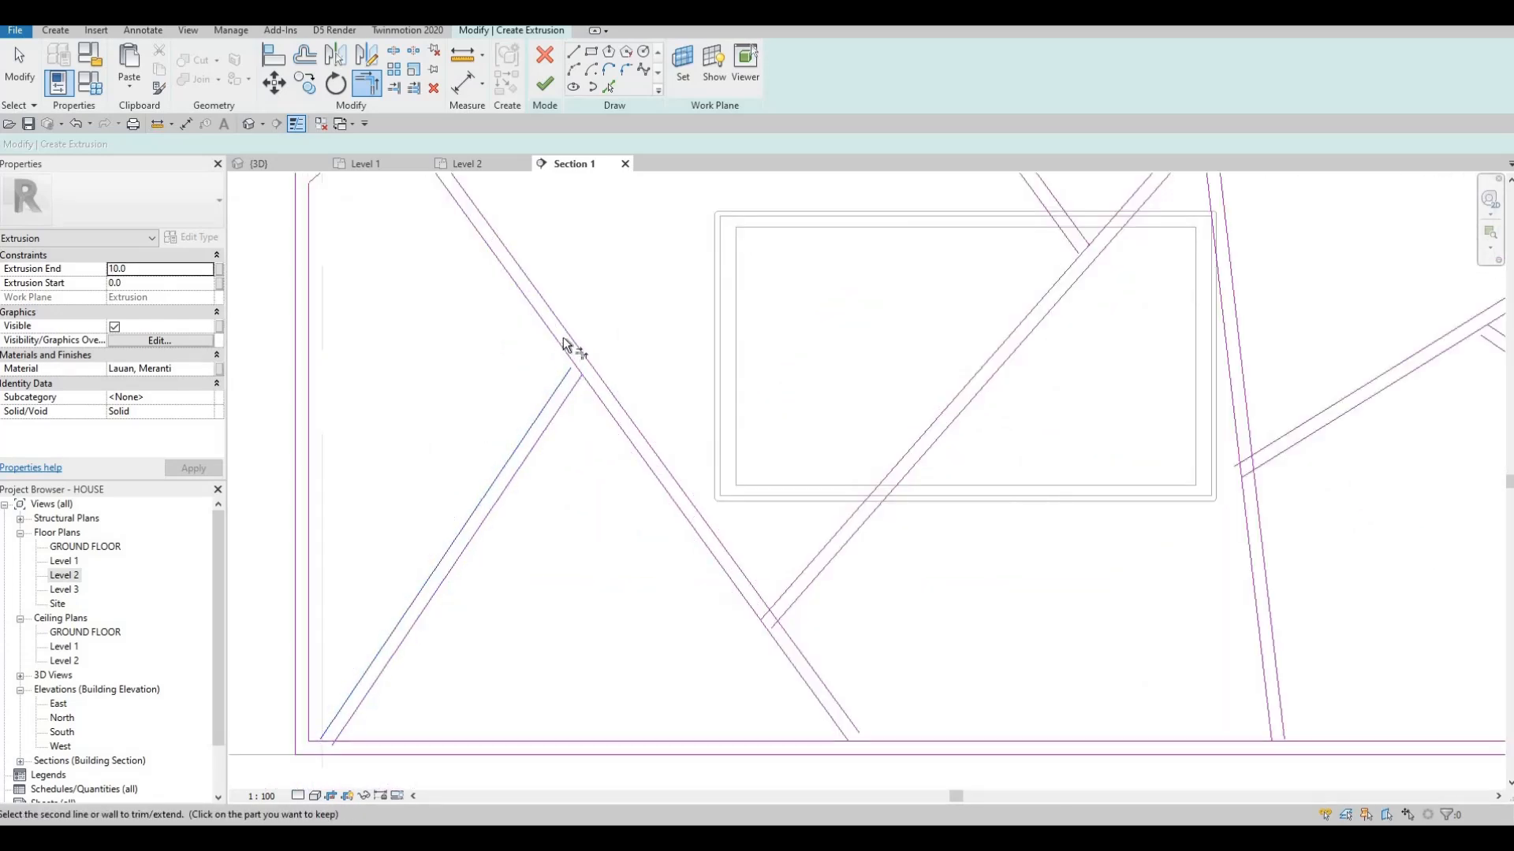
pyautogui.click(589, 386)
pyautogui.click(314, 739)
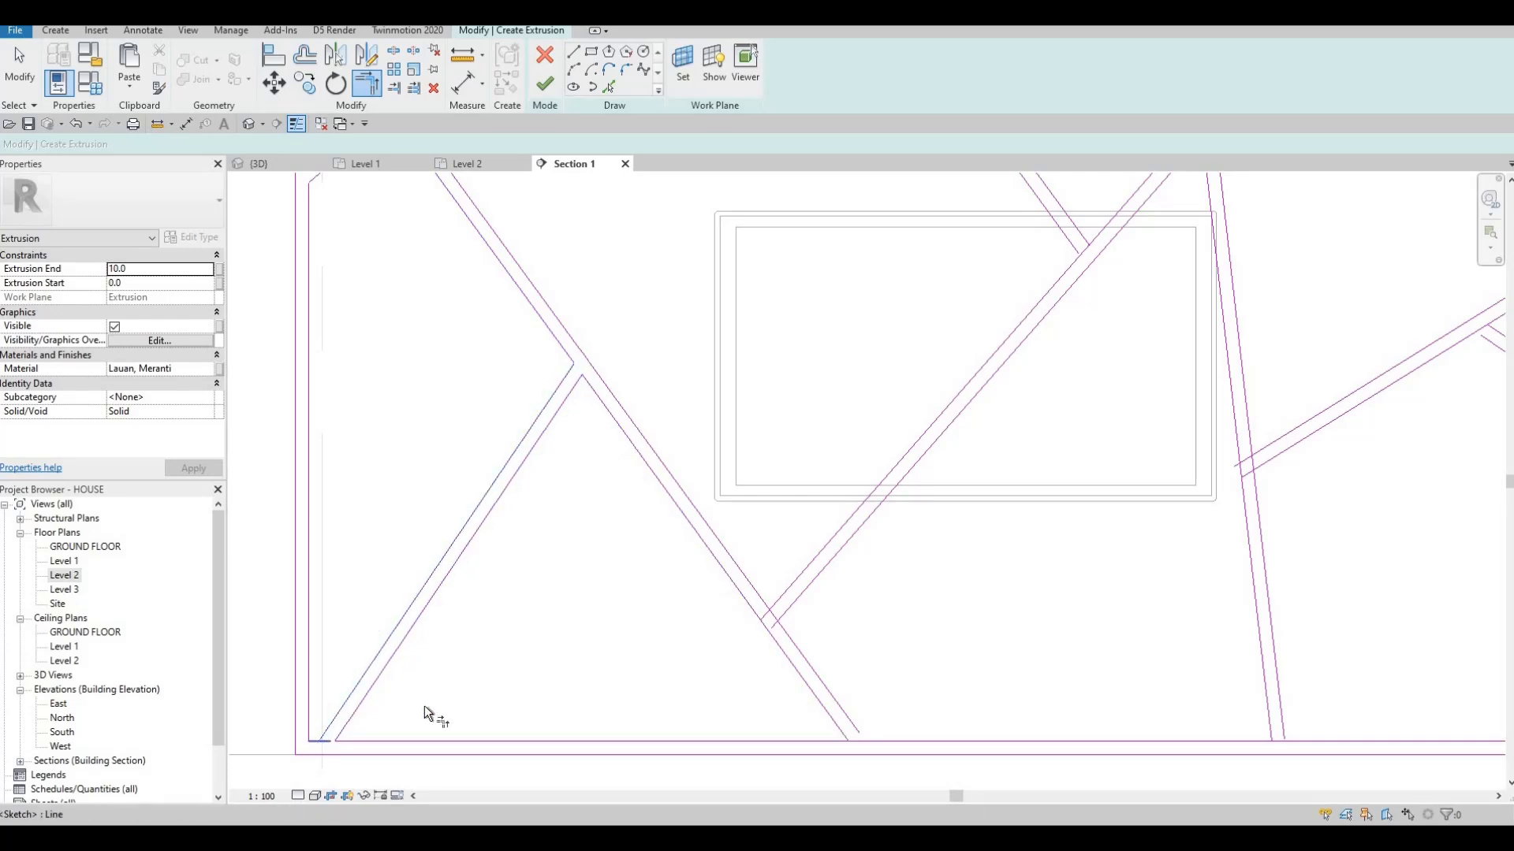
# - Trim the left diagonal's lines to the inner bottom edge and into corners with the TV-crossing strip's lower end
pyautogui.scroll(-2, 727, 721)
pyautogui.scroll(3, 742, 714)
pyautogui.click(754, 736)
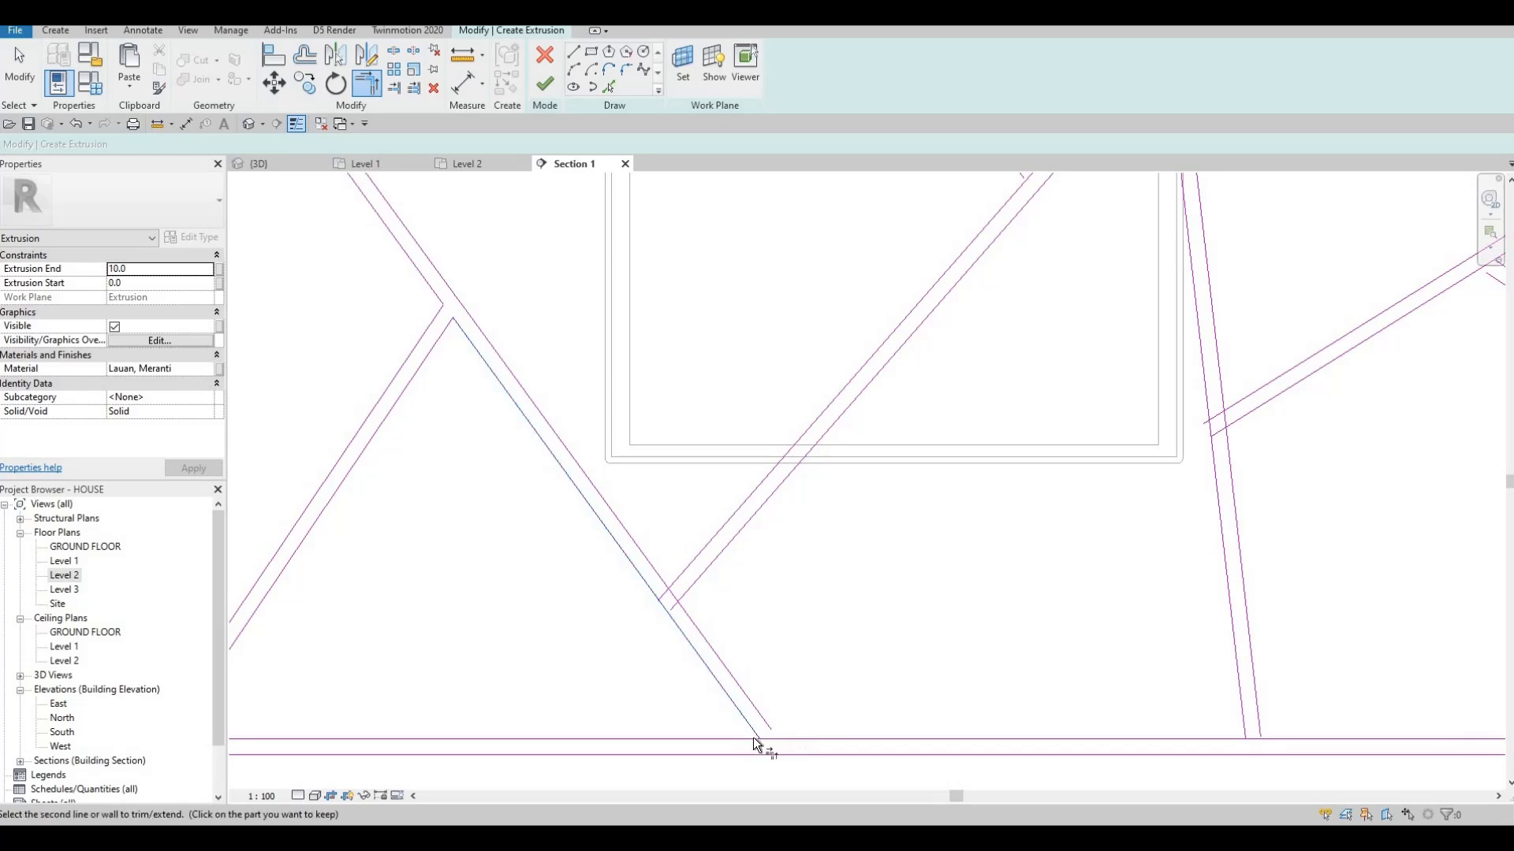
pyautogui.click(793, 737)
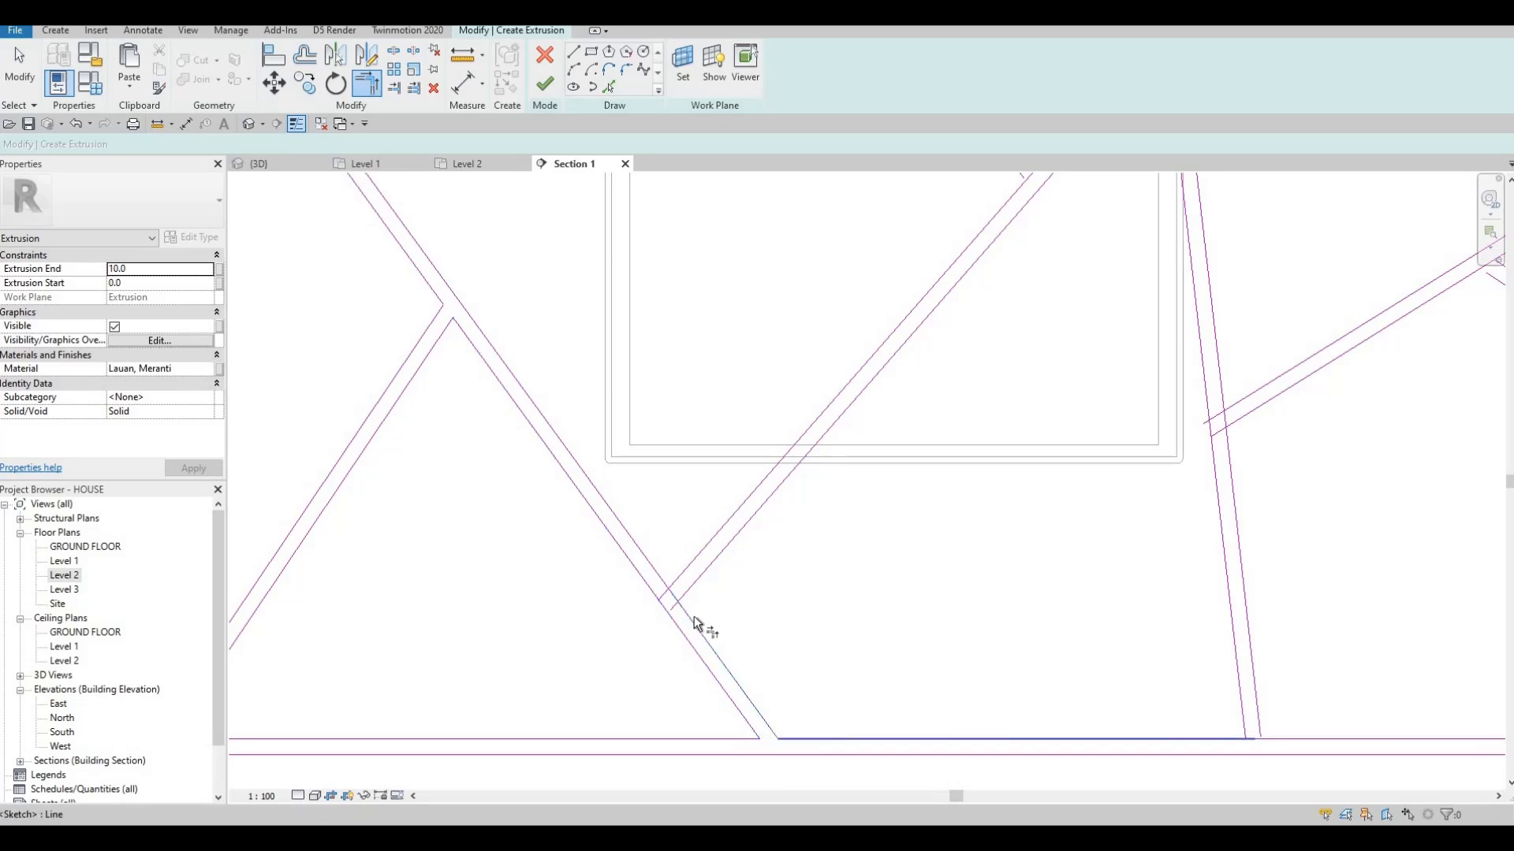
pyautogui.click(682, 575)
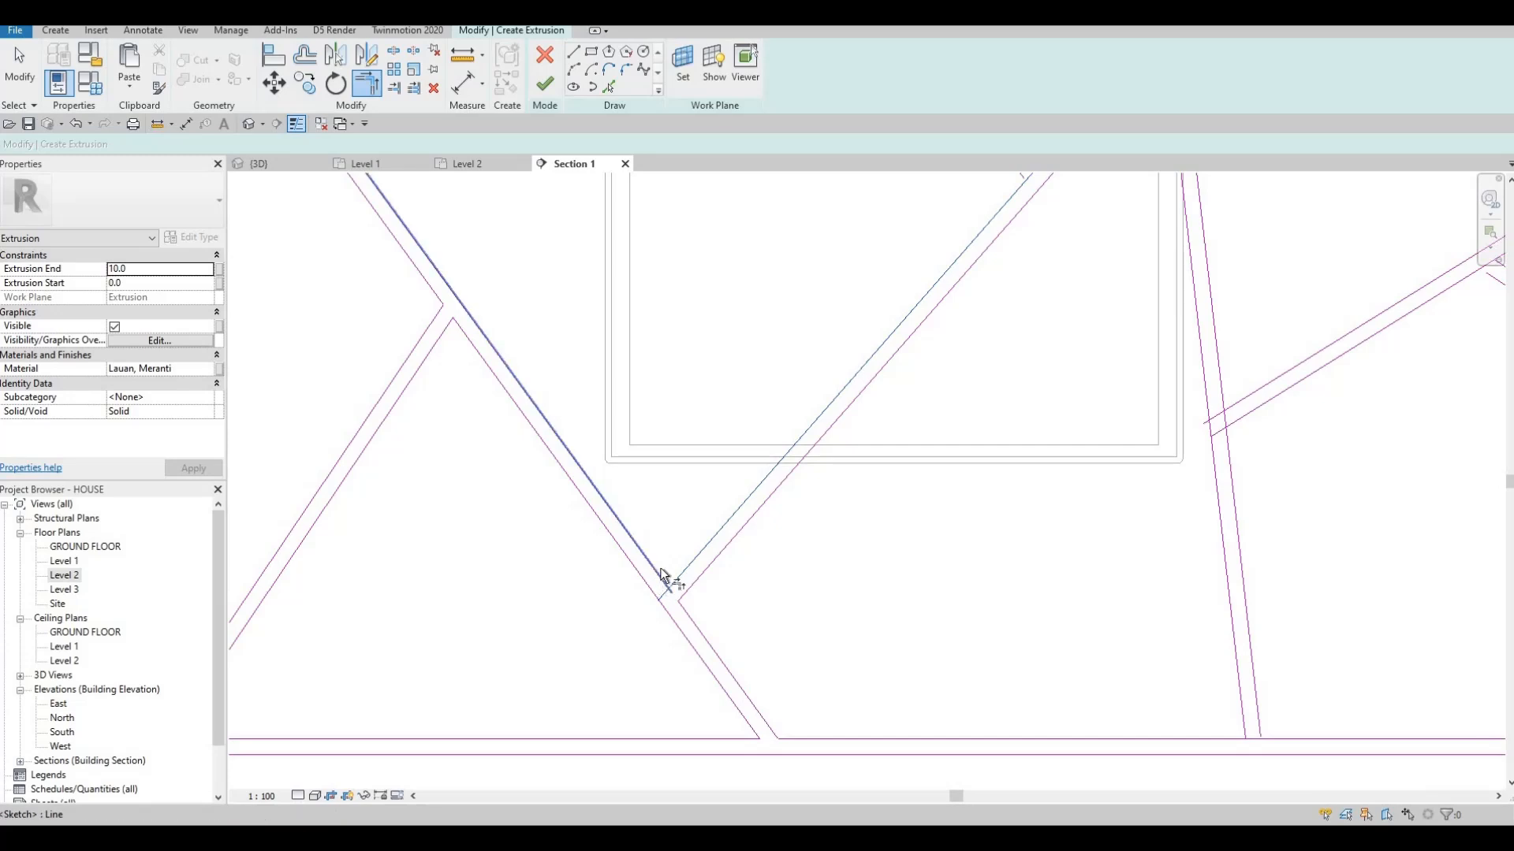
pyautogui.click(660, 574)
# - Trim the steep strip's lines to the inner bottom edge and its right line into corners with the right-hand diagonal
pyautogui.scroll(-3, 936, 649)
pyautogui.scroll(2, 946, 666)
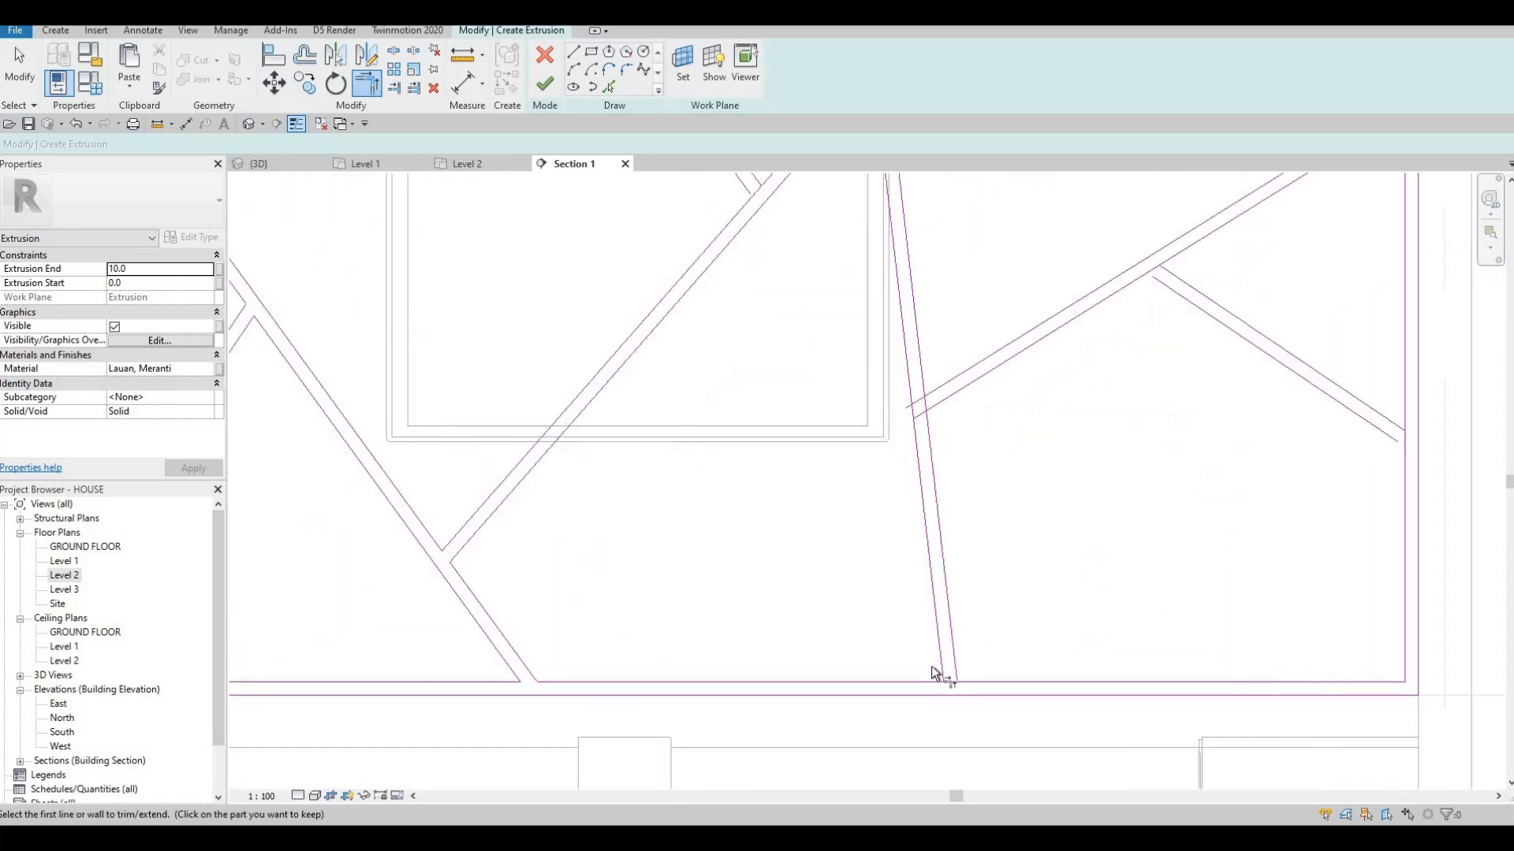
pyautogui.click(934, 668)
pyautogui.click(912, 679)
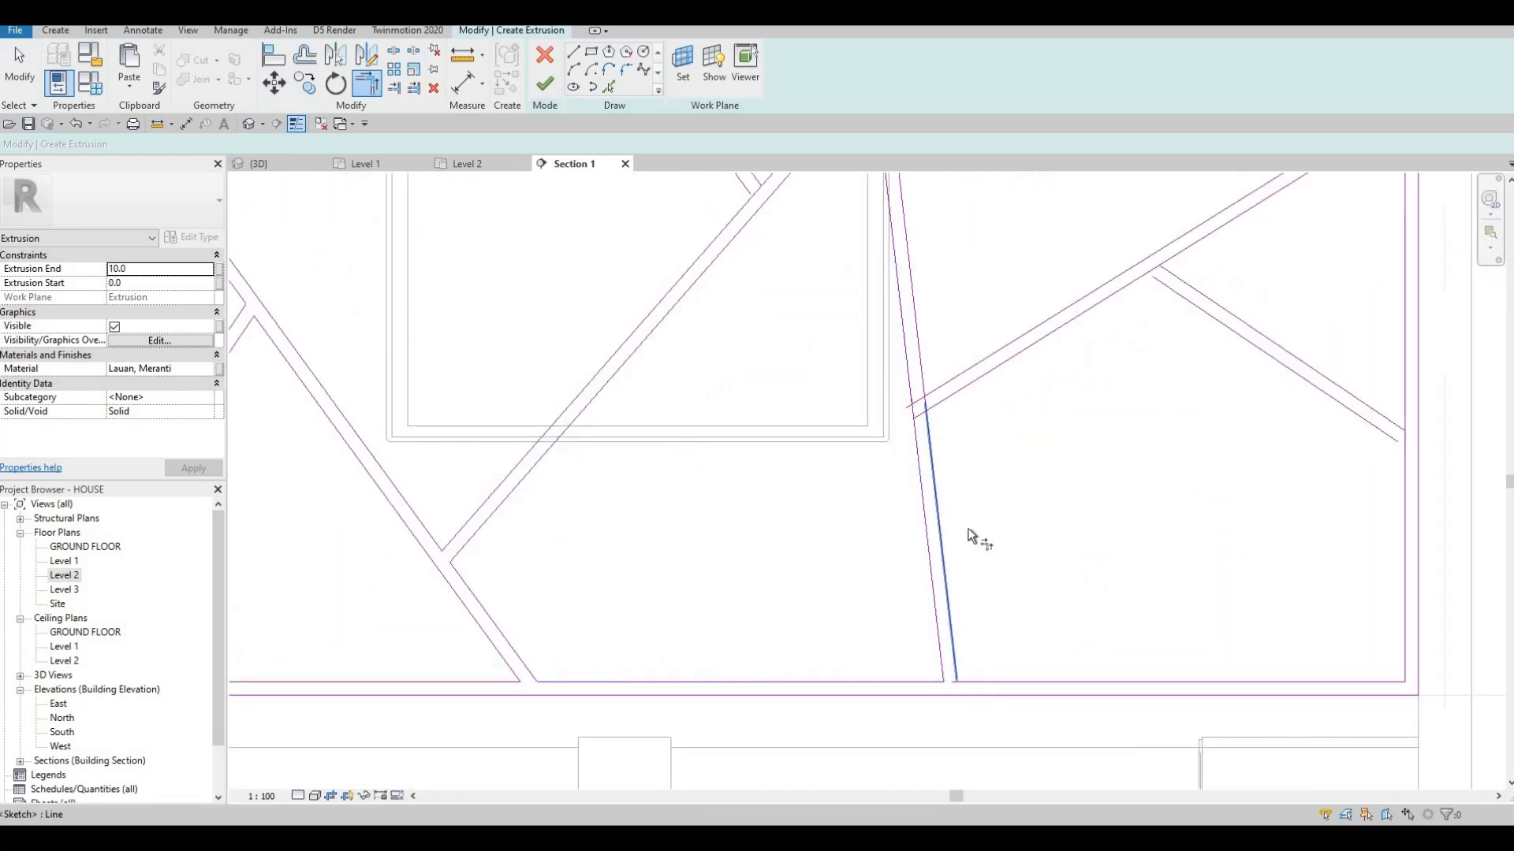
pyautogui.click(933, 390)
pyautogui.click(919, 372)
pyautogui.scroll(-2, 933, 447)
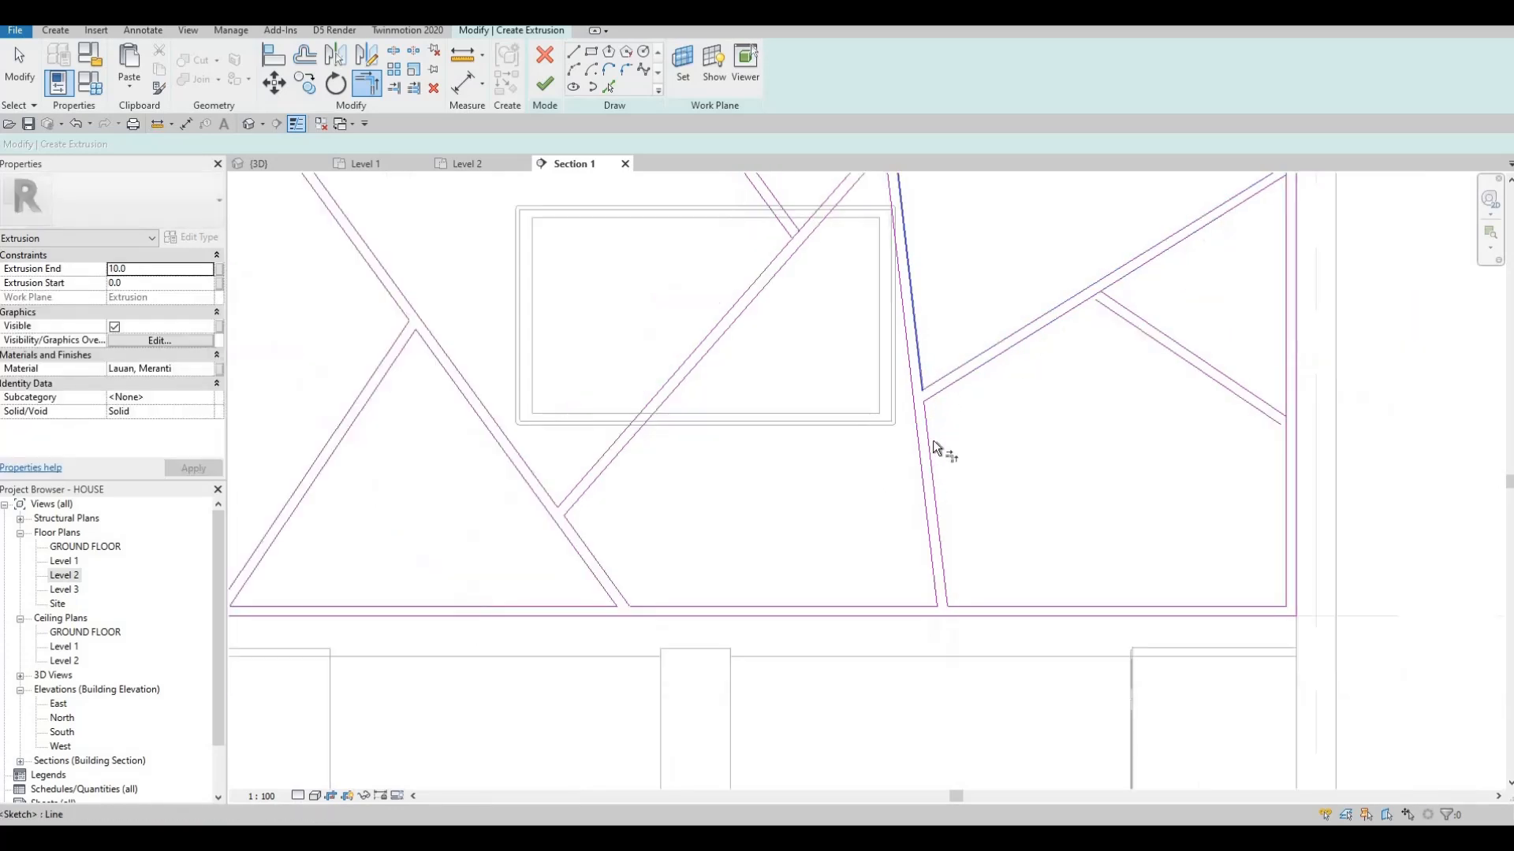
# - Trim the lower-right branch's lines into corners with the right-hand diagonal, and both strips' right ends to the frame's inner right edge
pyautogui.scroll(-1, 912, 439)
pyautogui.scroll(3, 862, 428)
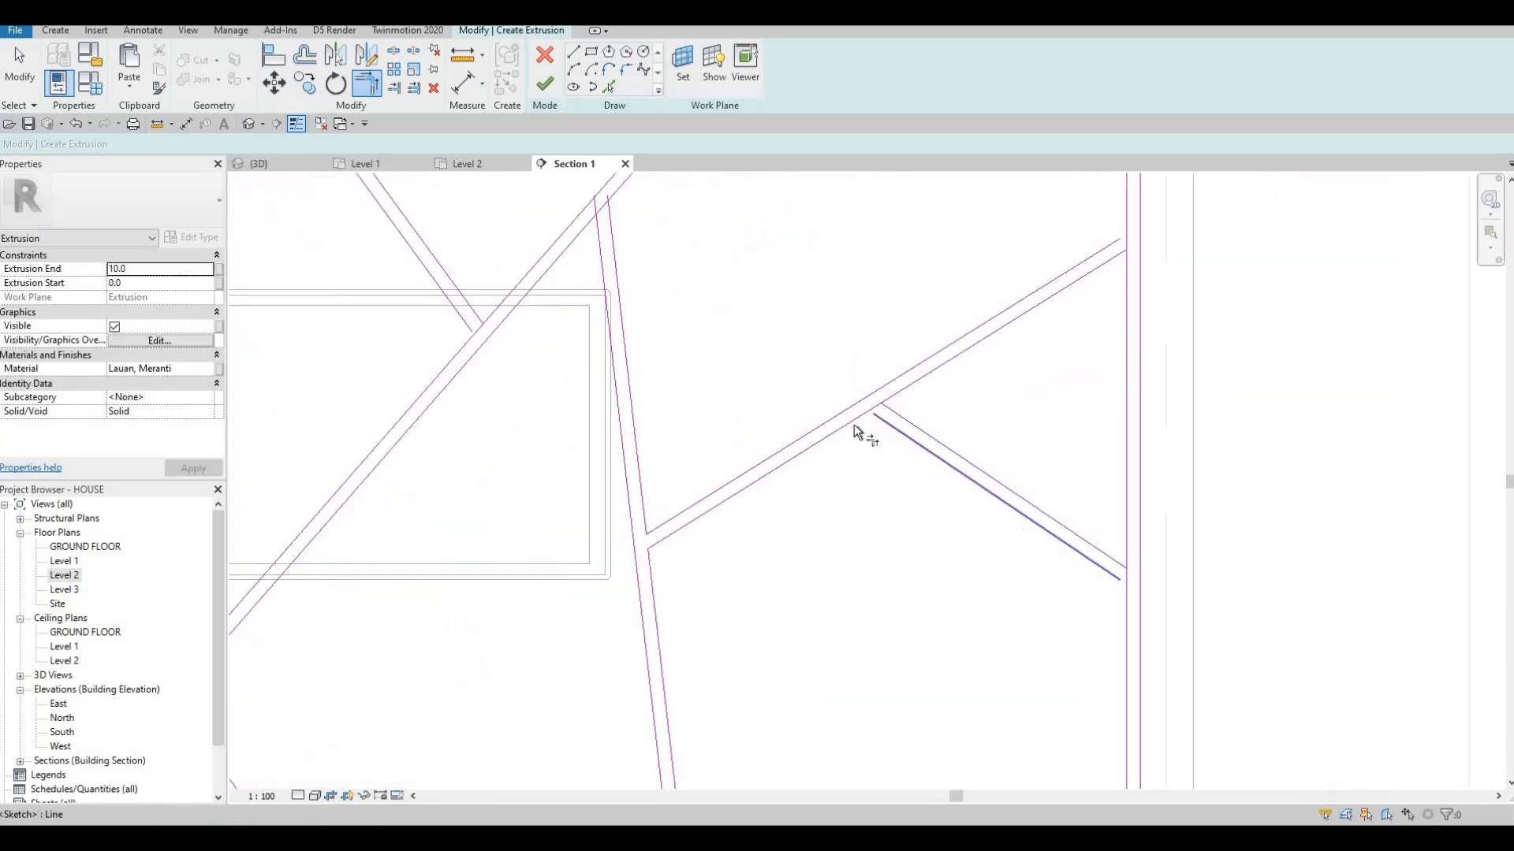
pyautogui.click(1082, 550)
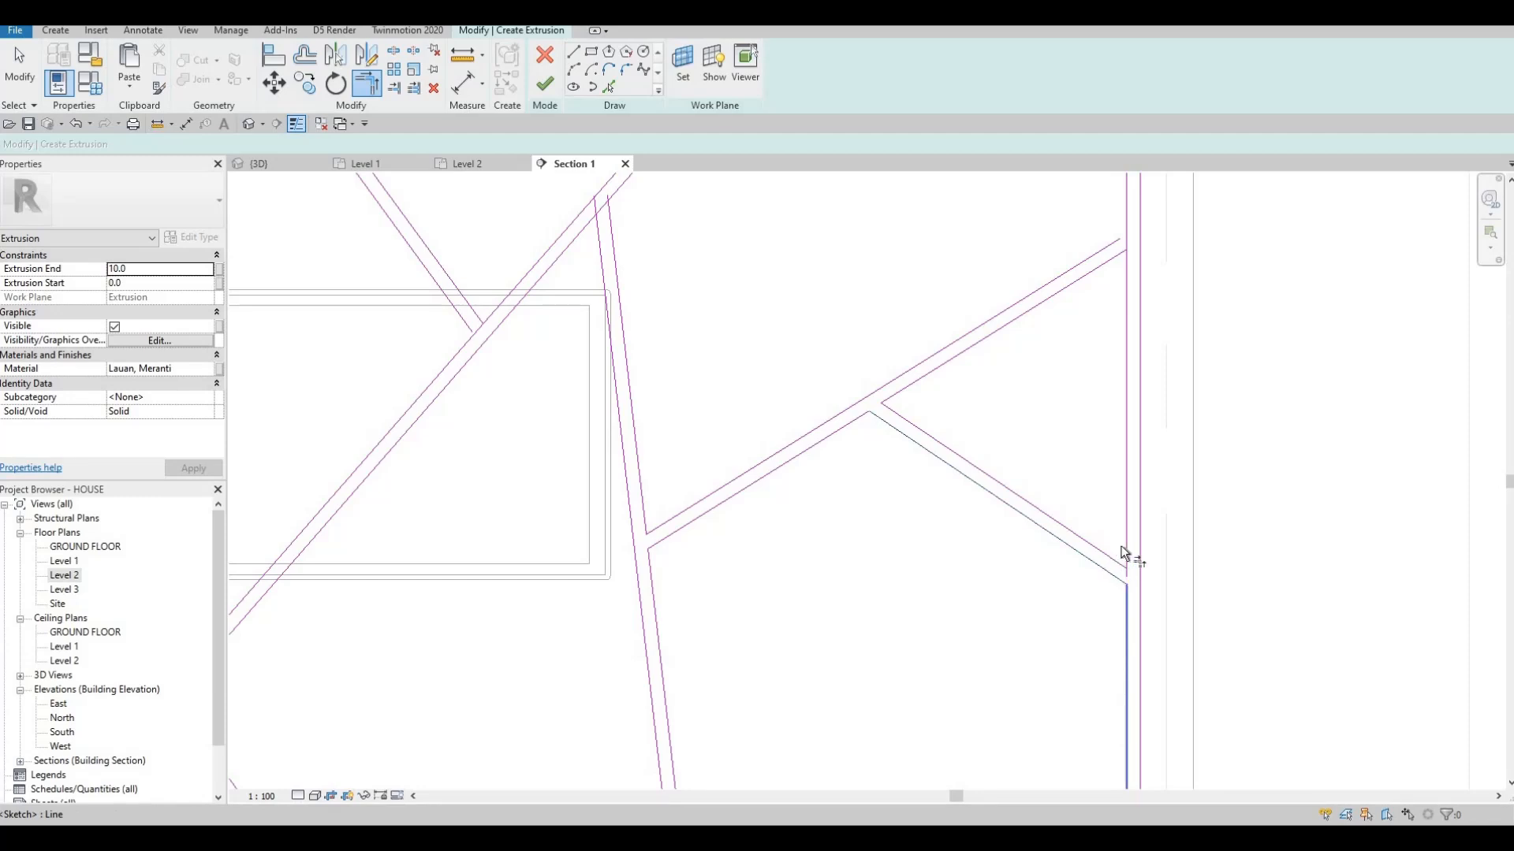
pyautogui.click(1124, 544)
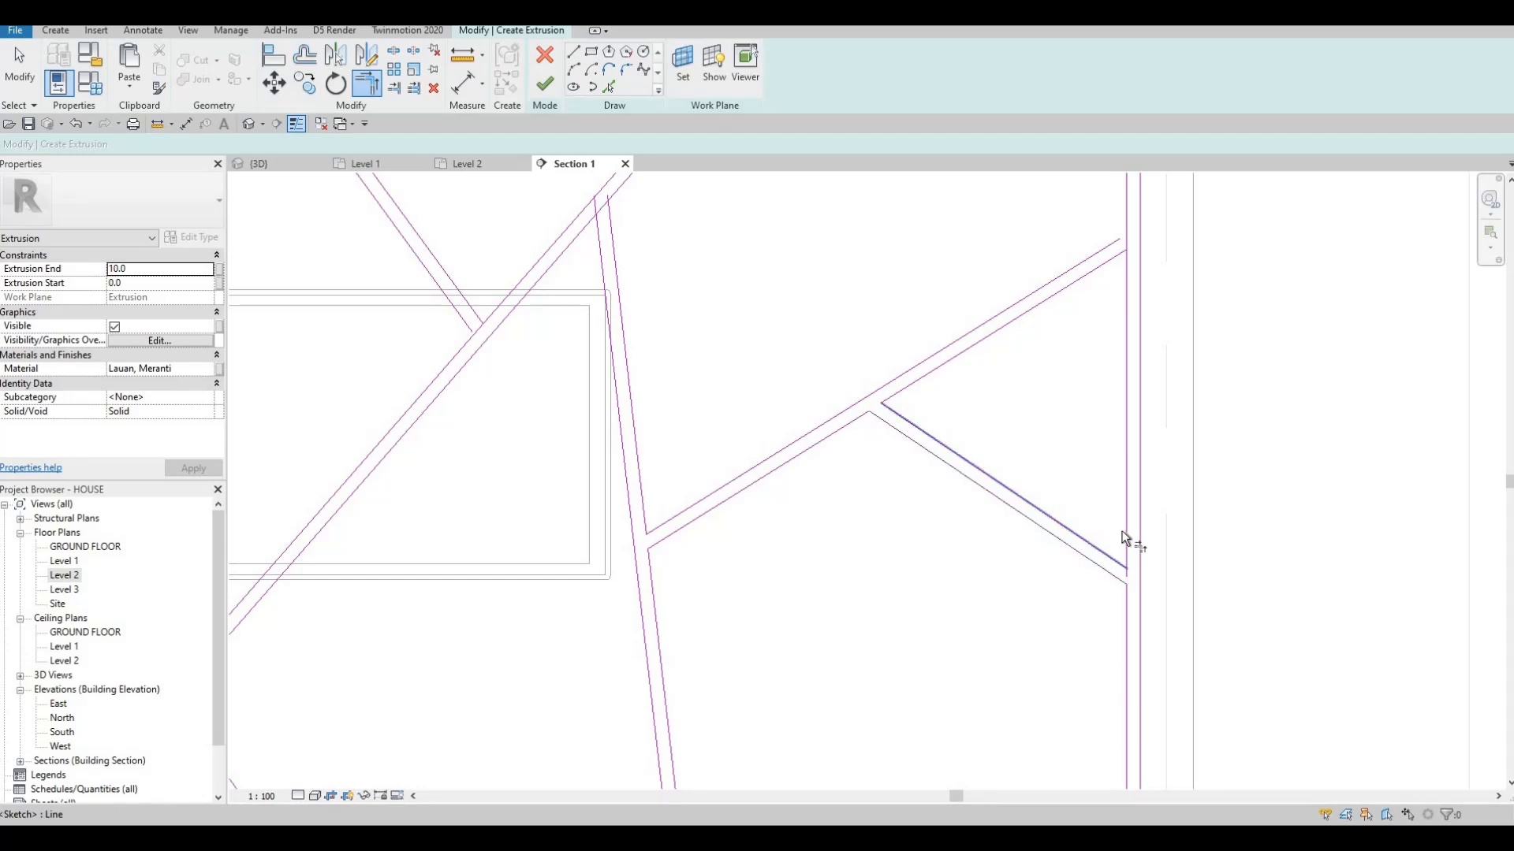
pyautogui.click(1106, 262)
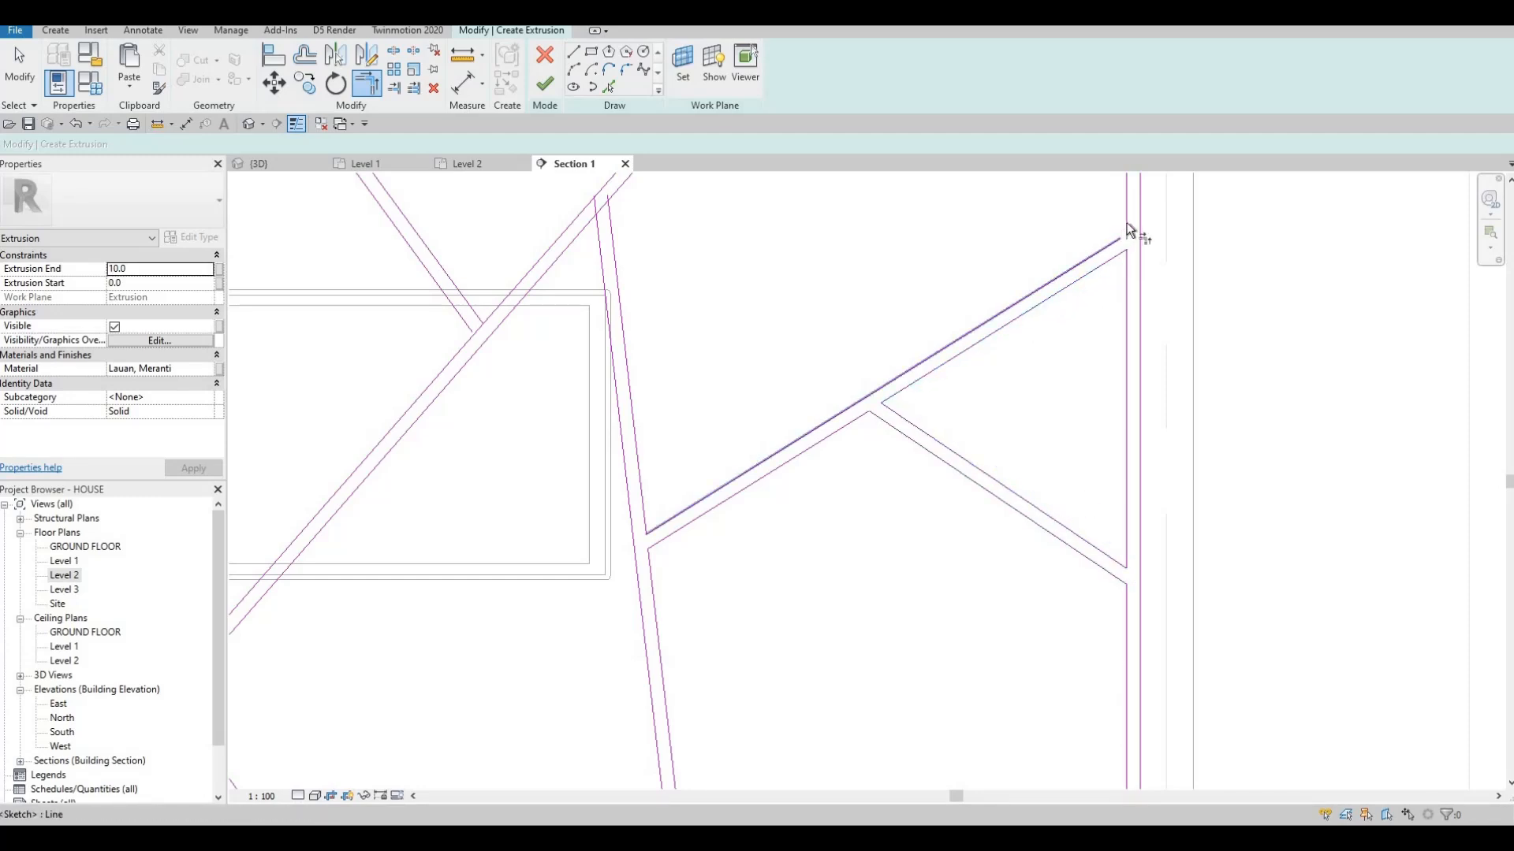
# - Trim the steep strip's upper end into corners with the TV-crossing strip, and that strip's right line to the inner top edge
pyautogui.moveTo(613, 386); pyautogui.dragTo(635, 357, button='middle')
pyautogui.scroll(2, 635, 359)
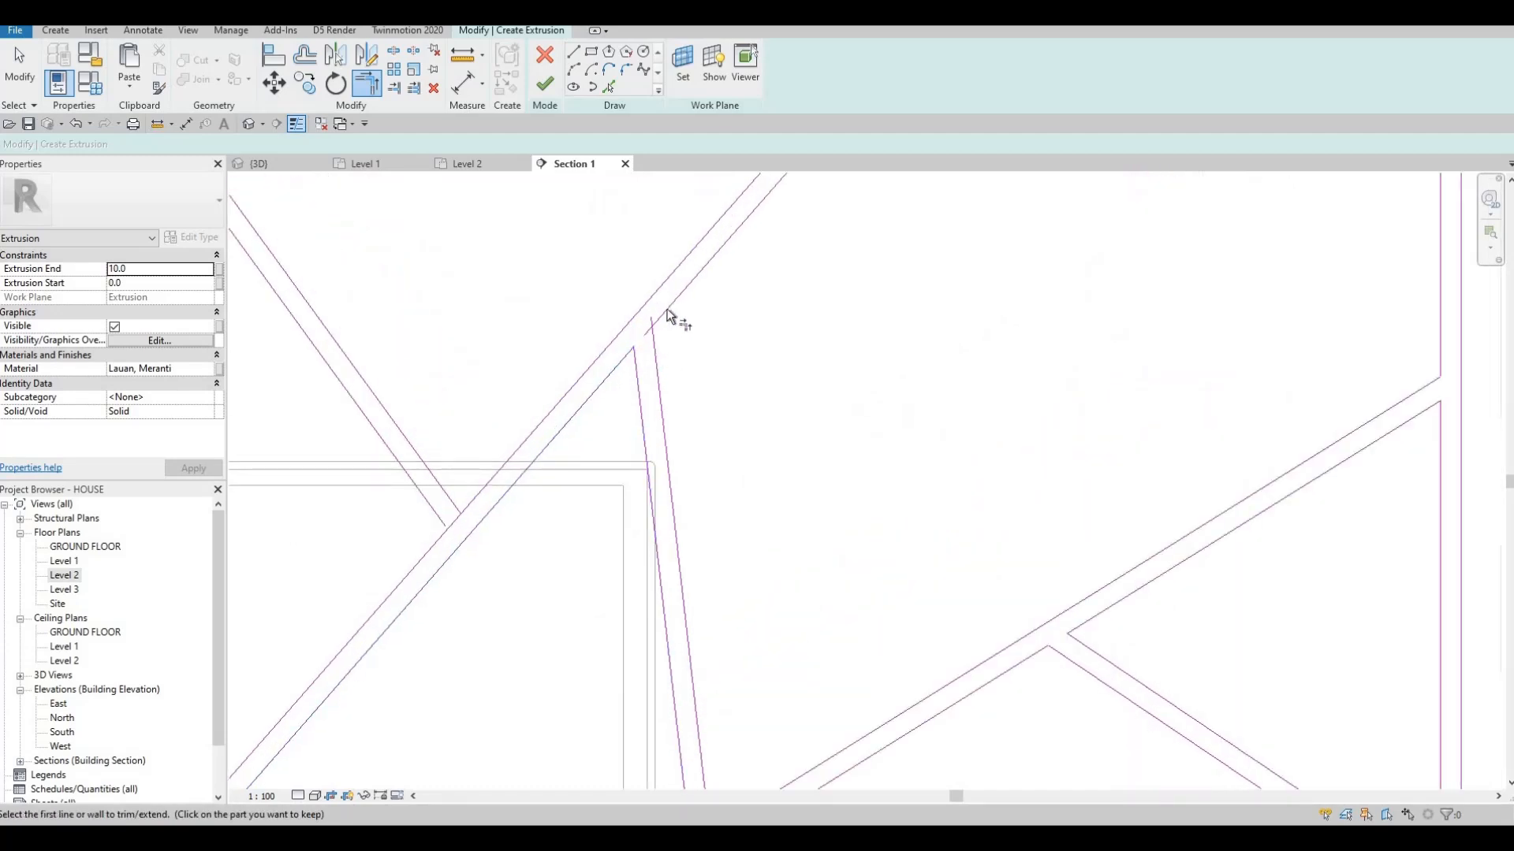
pyautogui.scroll(-2, 737, 347)
pyautogui.scroll(3, 748, 286)
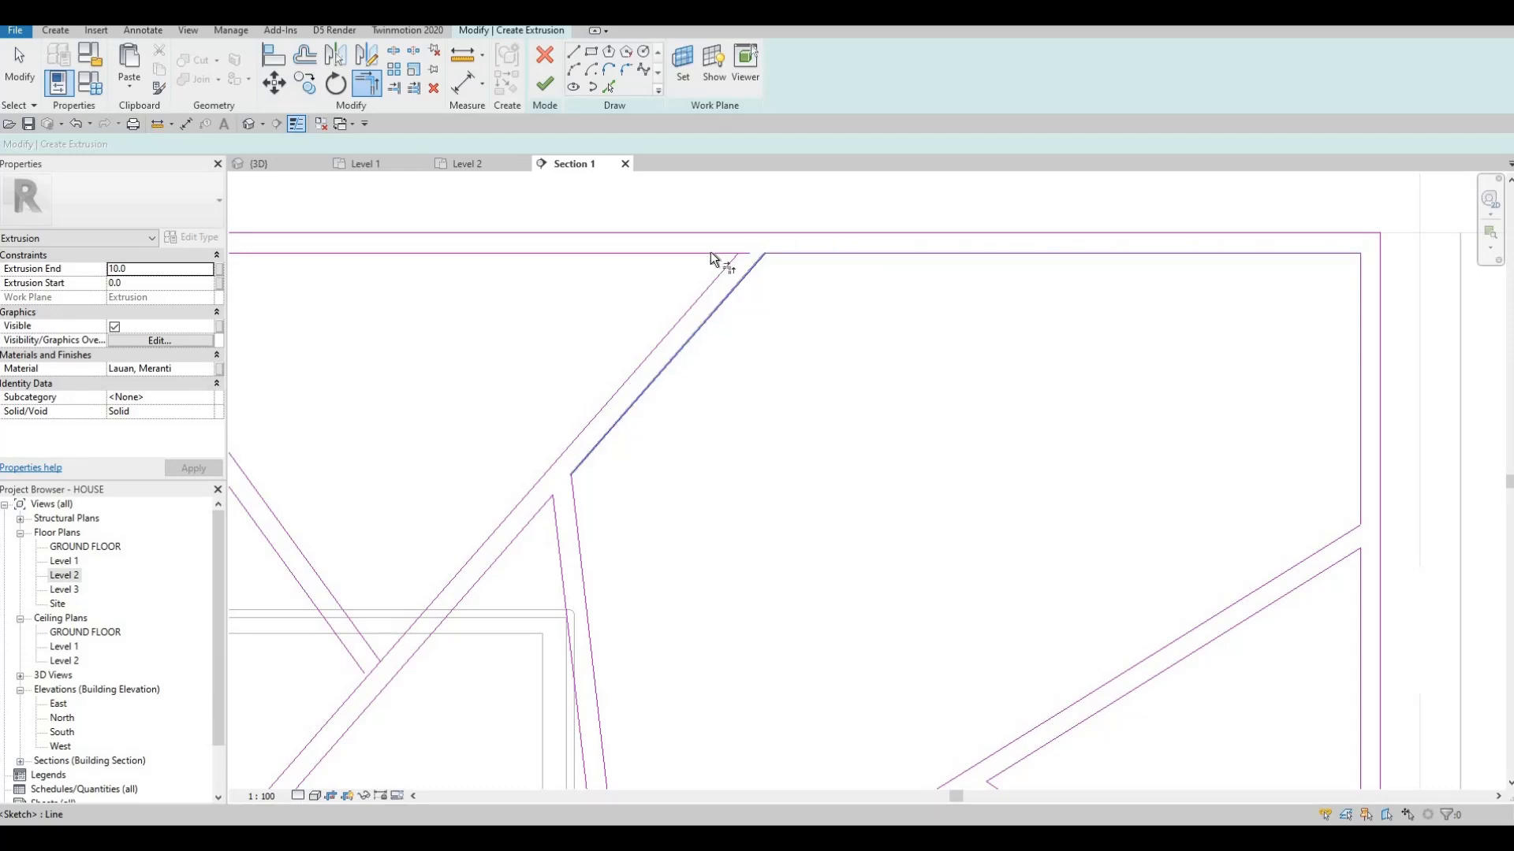
# - Trim the upper-middle strip's lines into corners with the TV-crossing strip and with the frame's inner top edge
pyautogui.scroll(-2, 616, 441)
pyautogui.scroll(3, 619, 457)
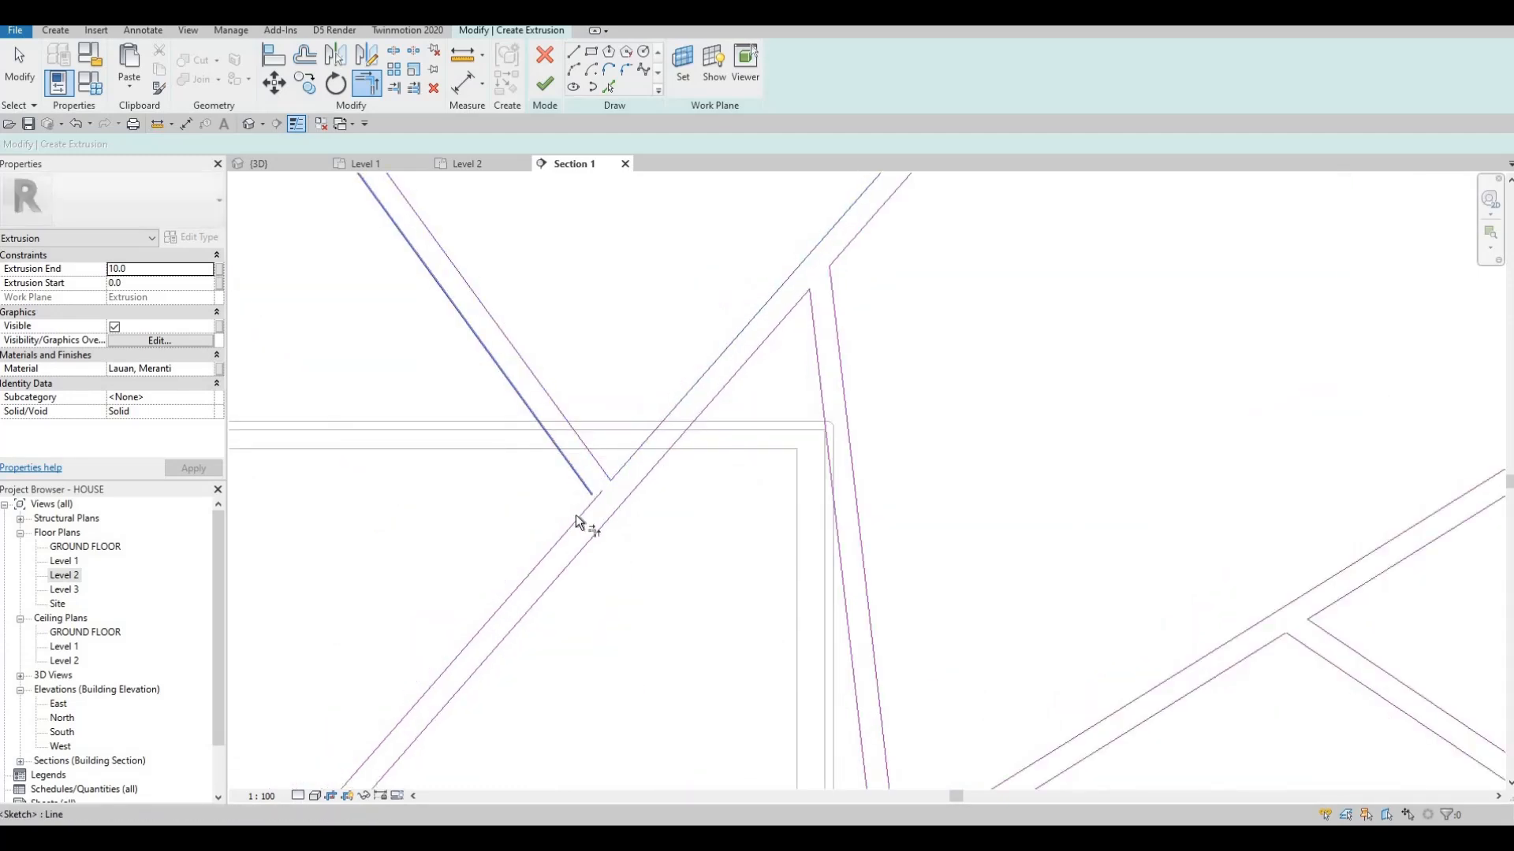
pyautogui.scroll(-2, 481, 355)
pyautogui.scroll(3, 475, 342)
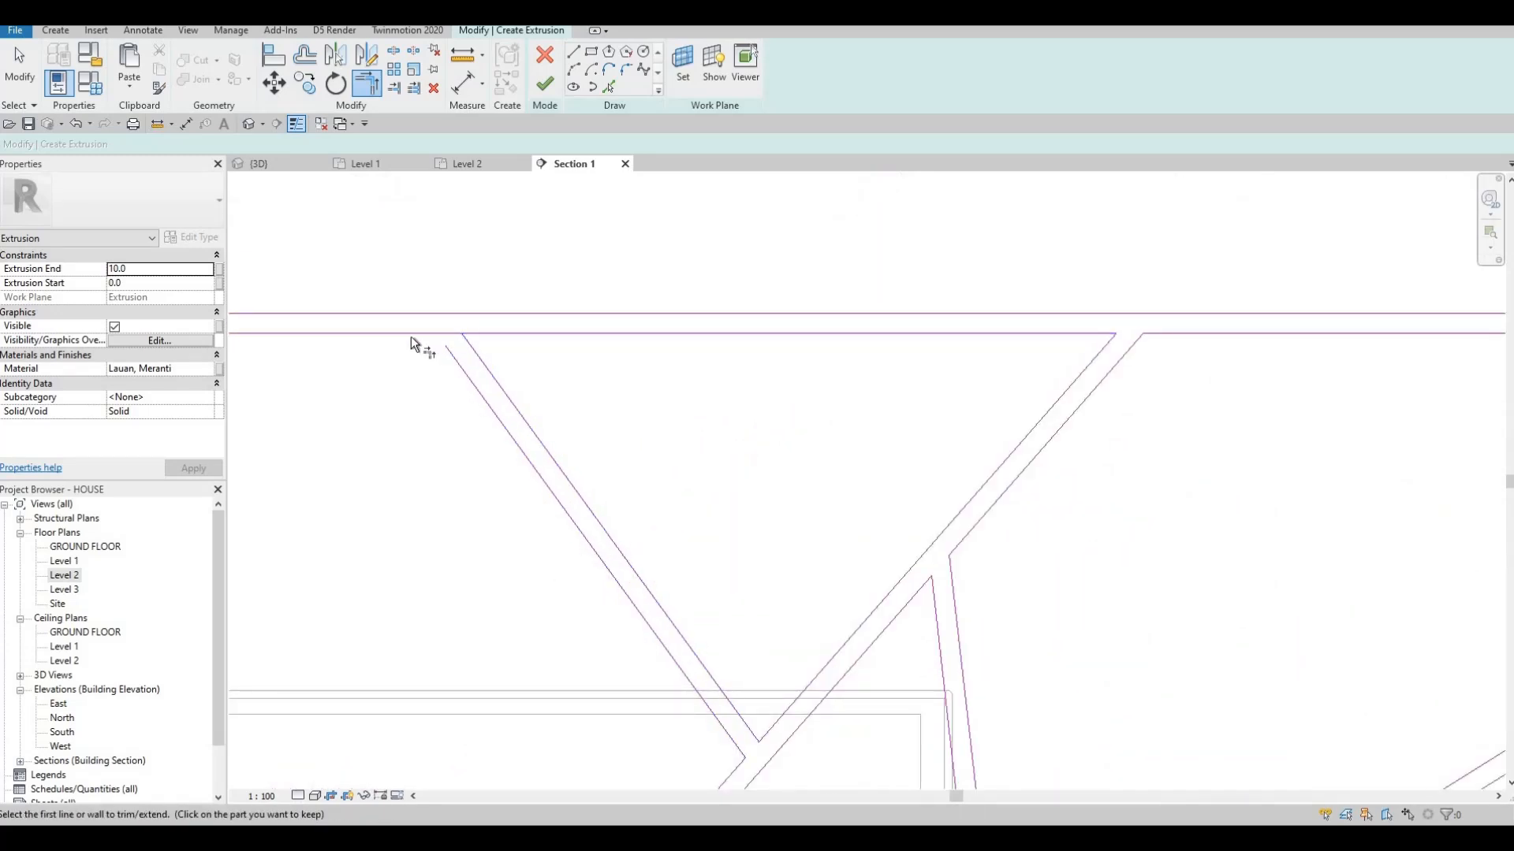
pyautogui.scroll(-3, 477, 378)
pyautogui.scroll(-3, 639, 288)
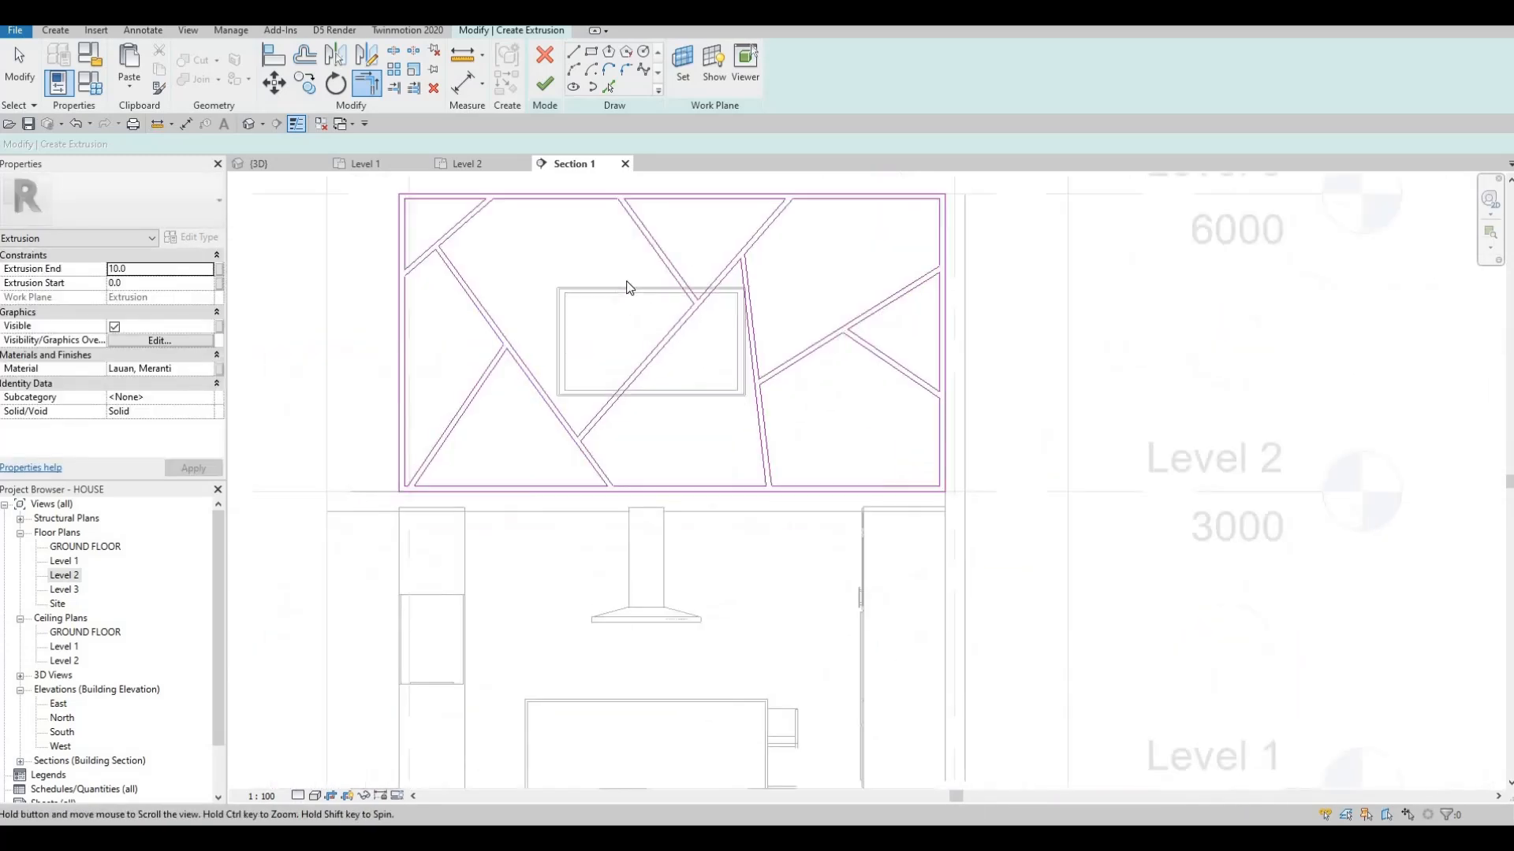
# - Finish the strip pattern's extrusion sketch and, in the Level 2 plan, pull its front face out to a depth of 35.4
pyautogui.press('Escape')
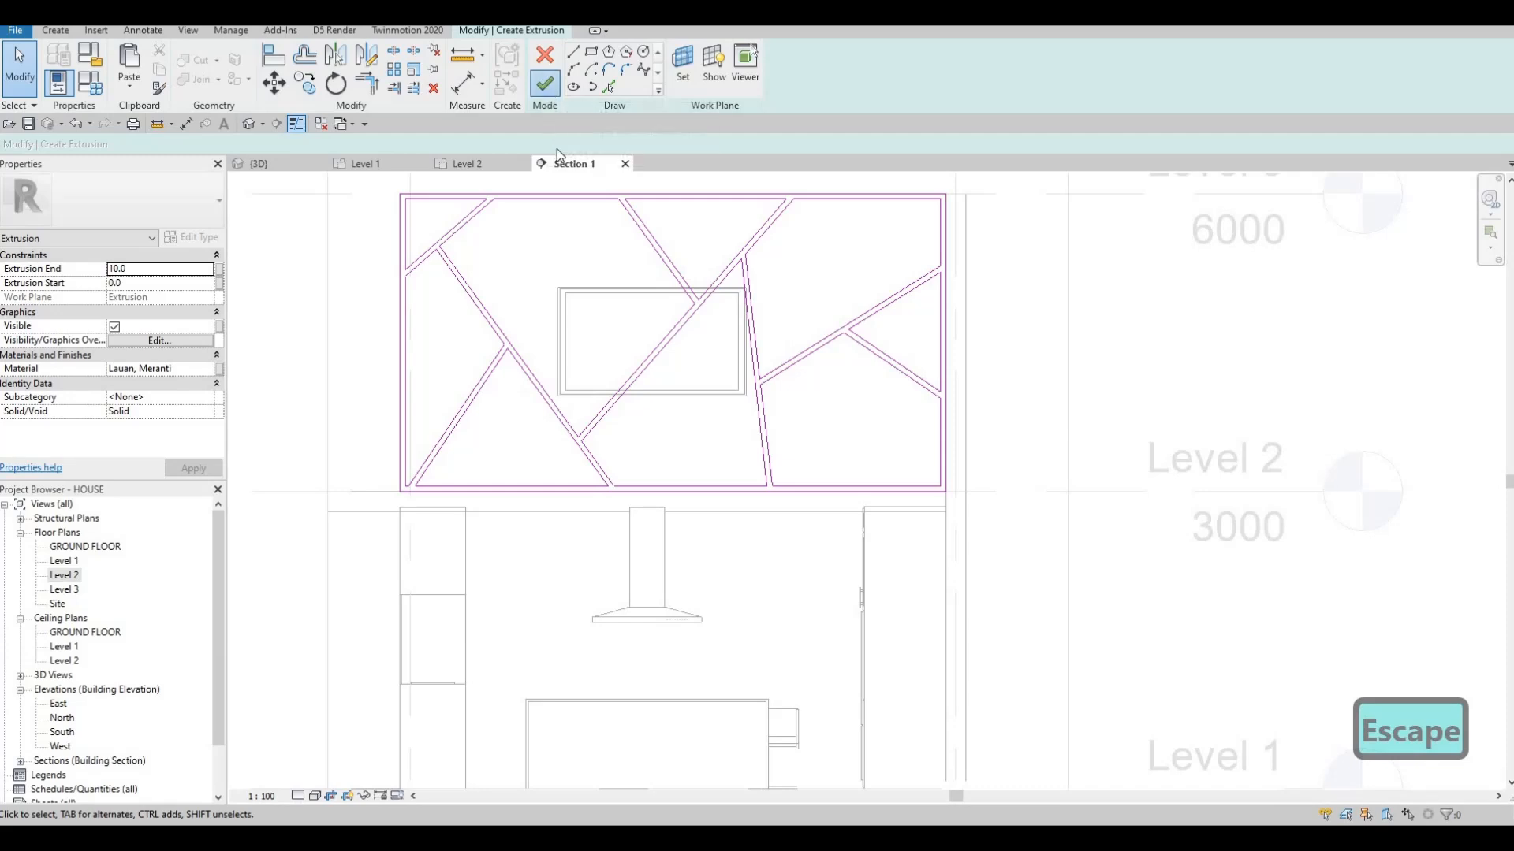
pyautogui.click(544, 83)
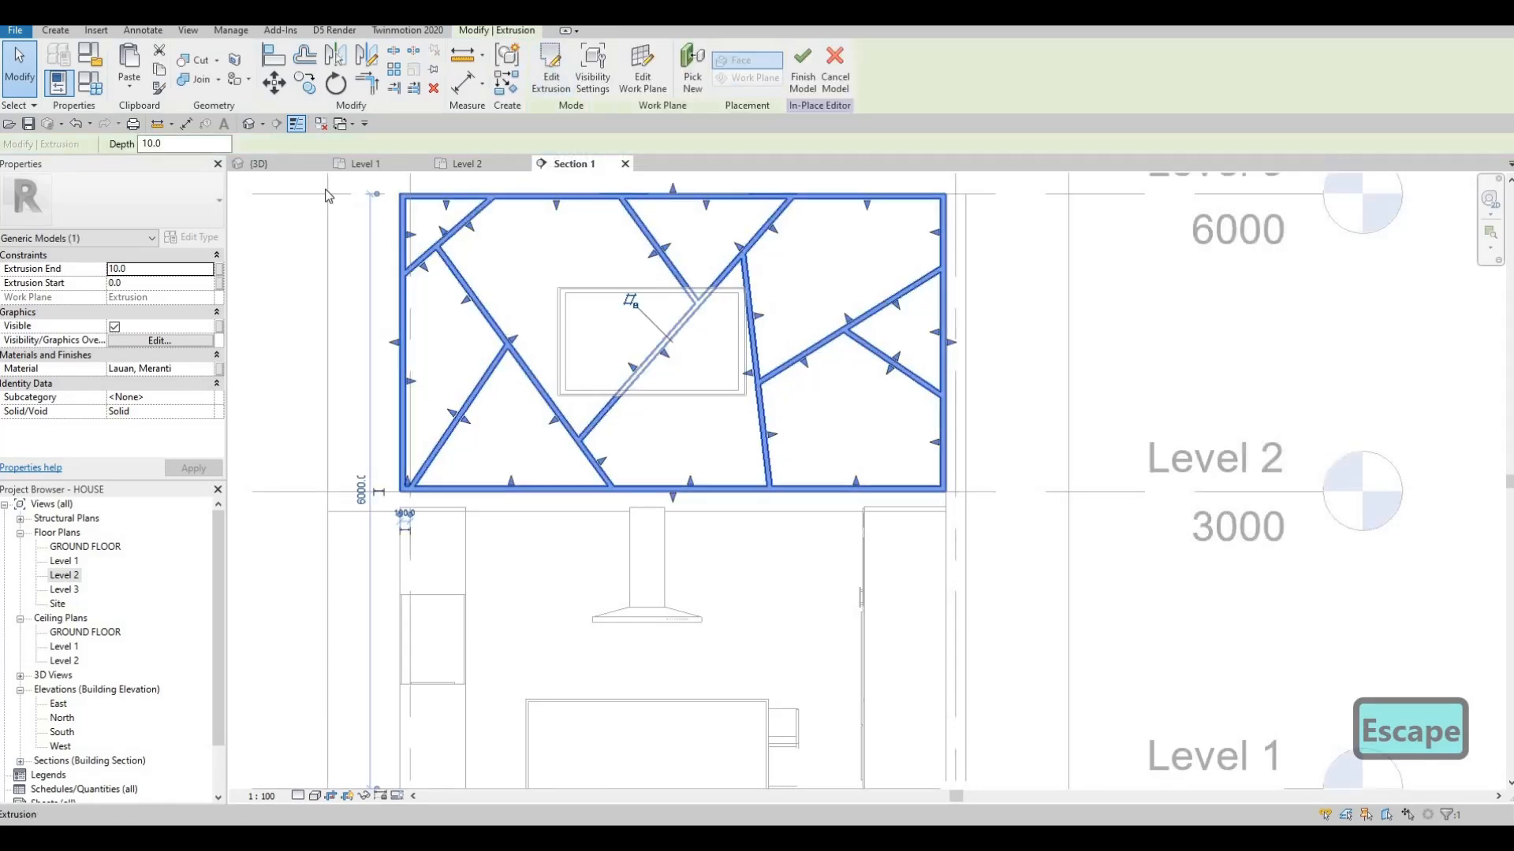
pyautogui.click(467, 163)
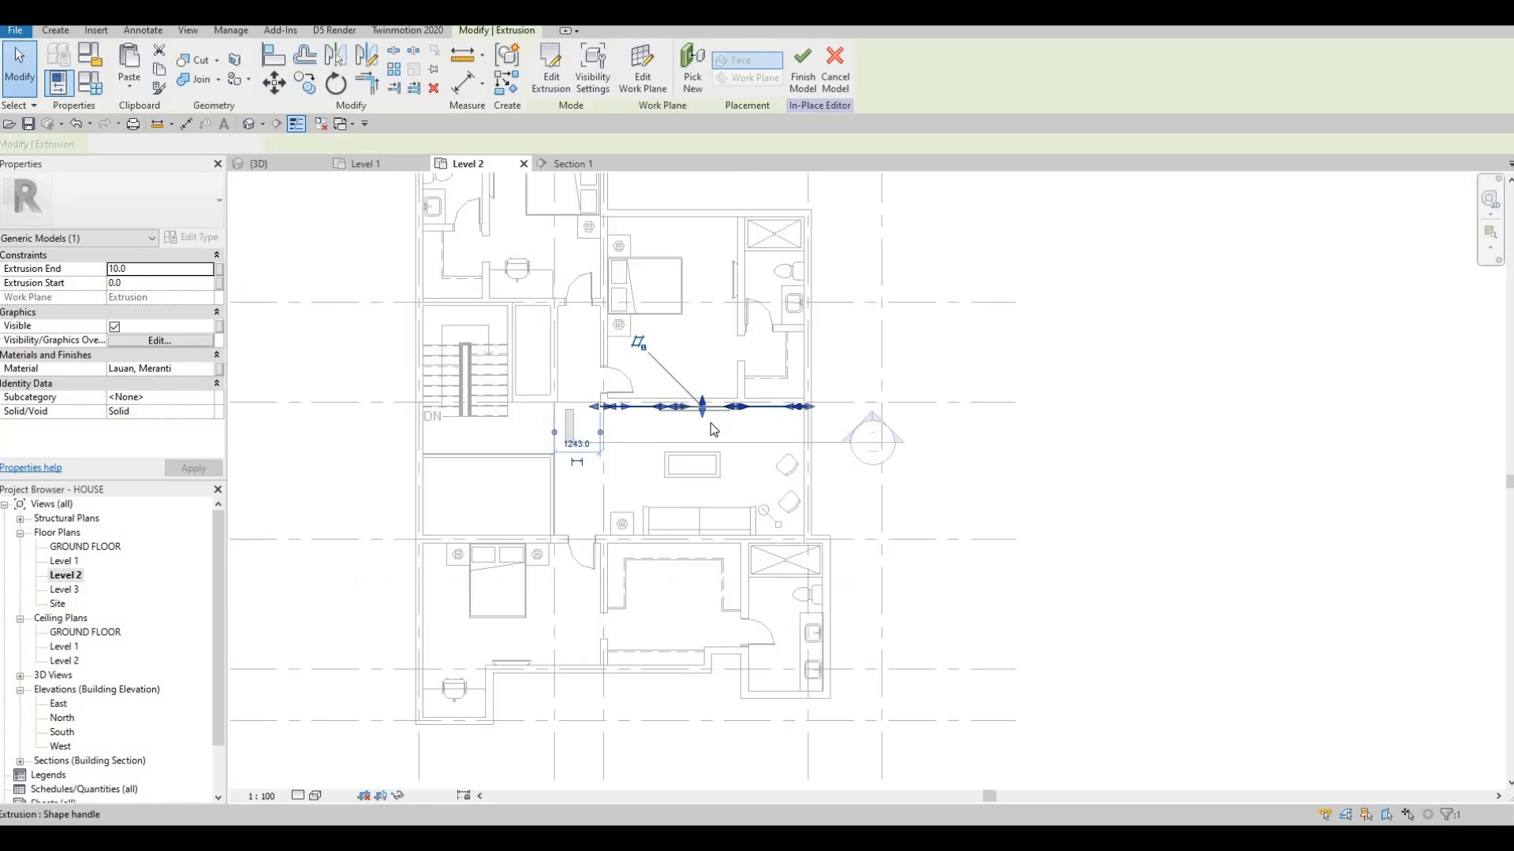
pyautogui.scroll(6, 689, 454)
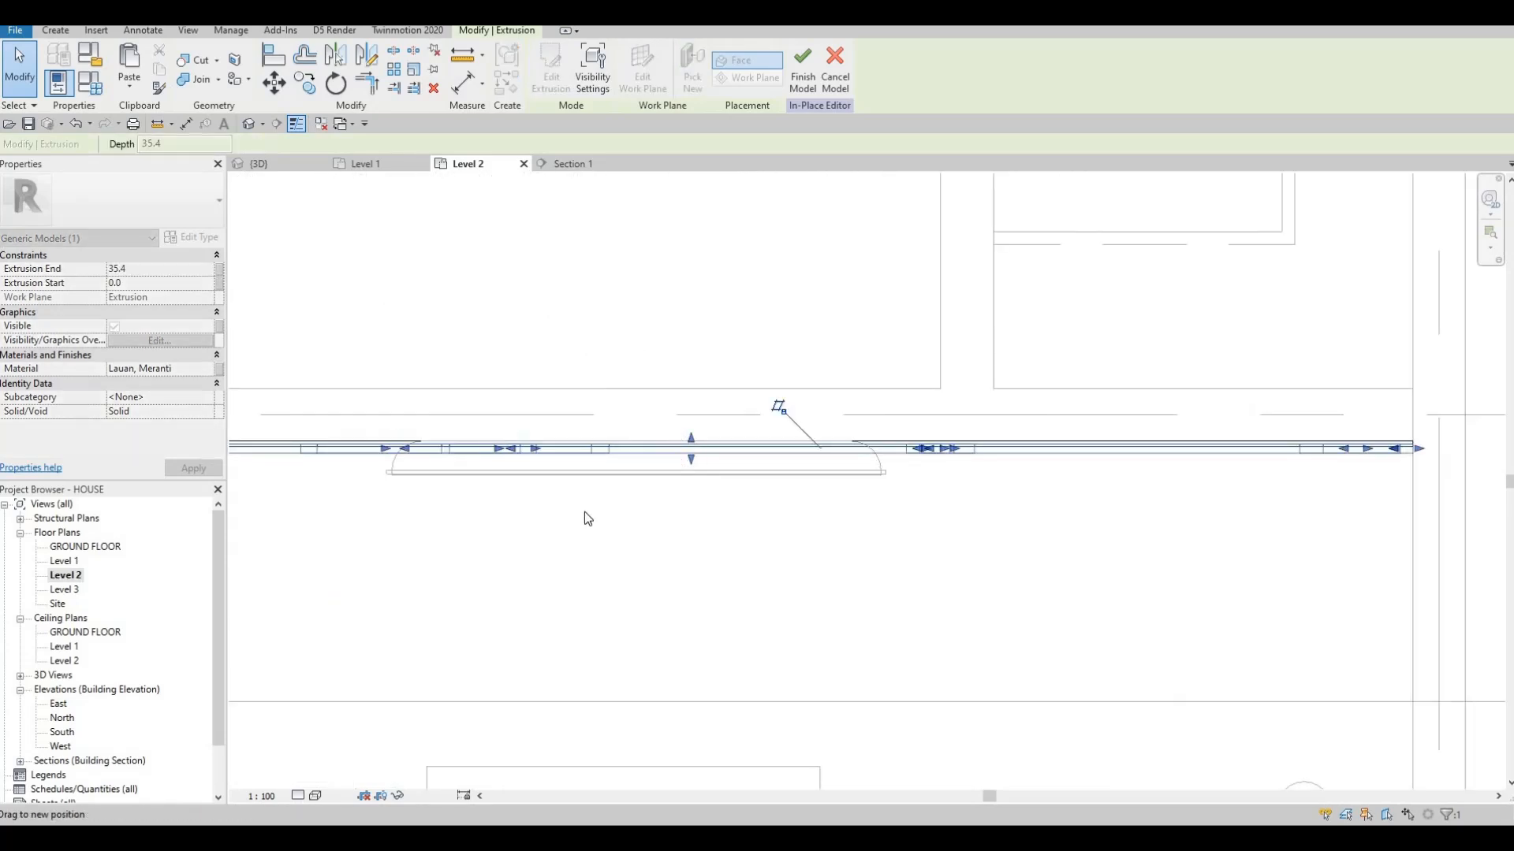
# - Deselect the strip extrusion and finish the in-place model of the wall panel
pyautogui.press('Escape')
pyautogui.scroll(-4, 638, 386)
pyautogui.press('Escape')
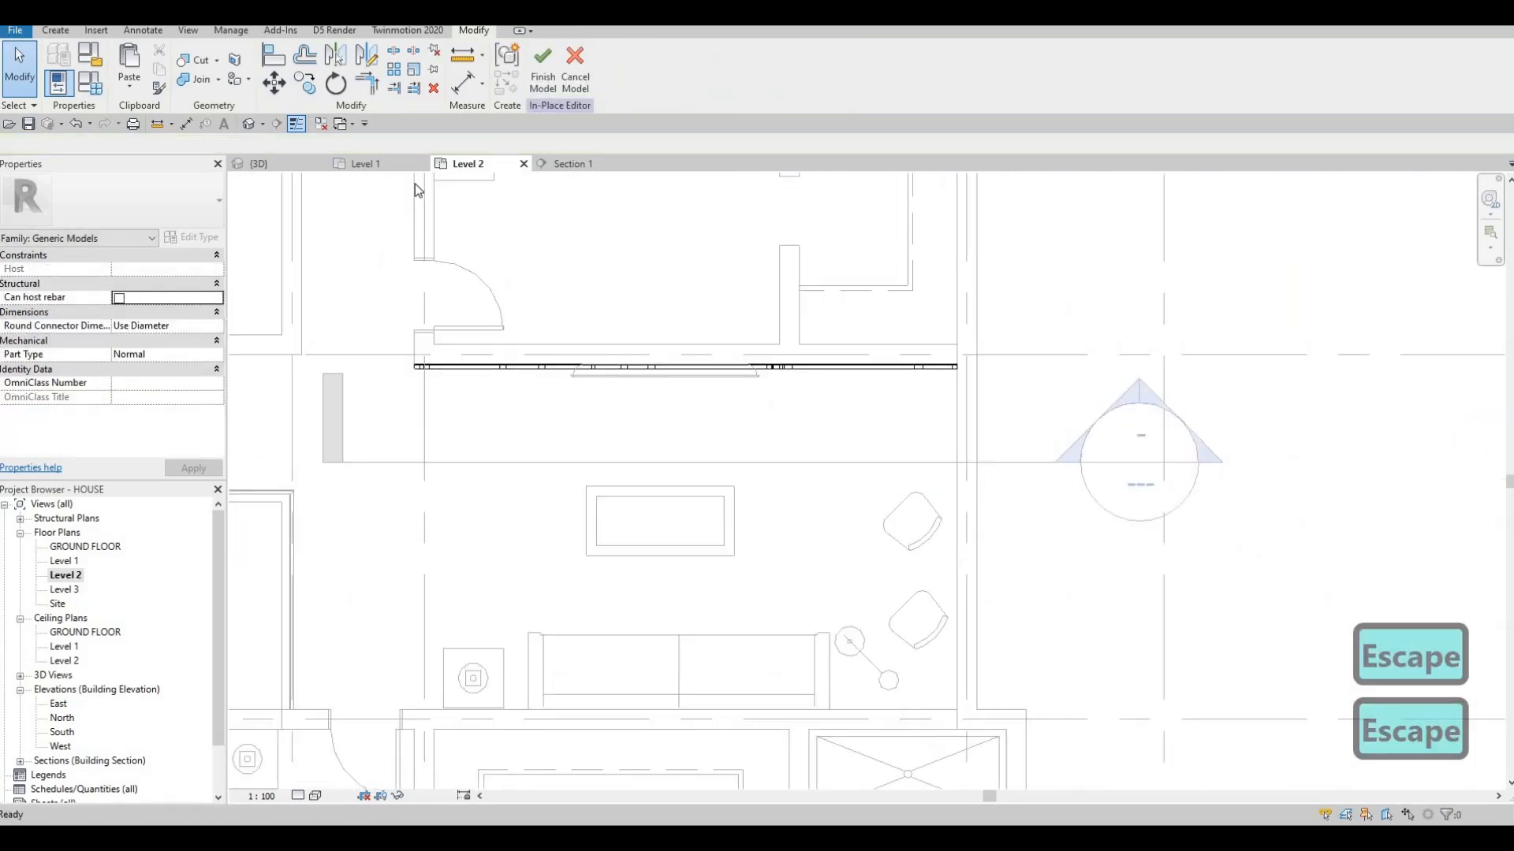
pyautogui.scroll(1, 631, 386)
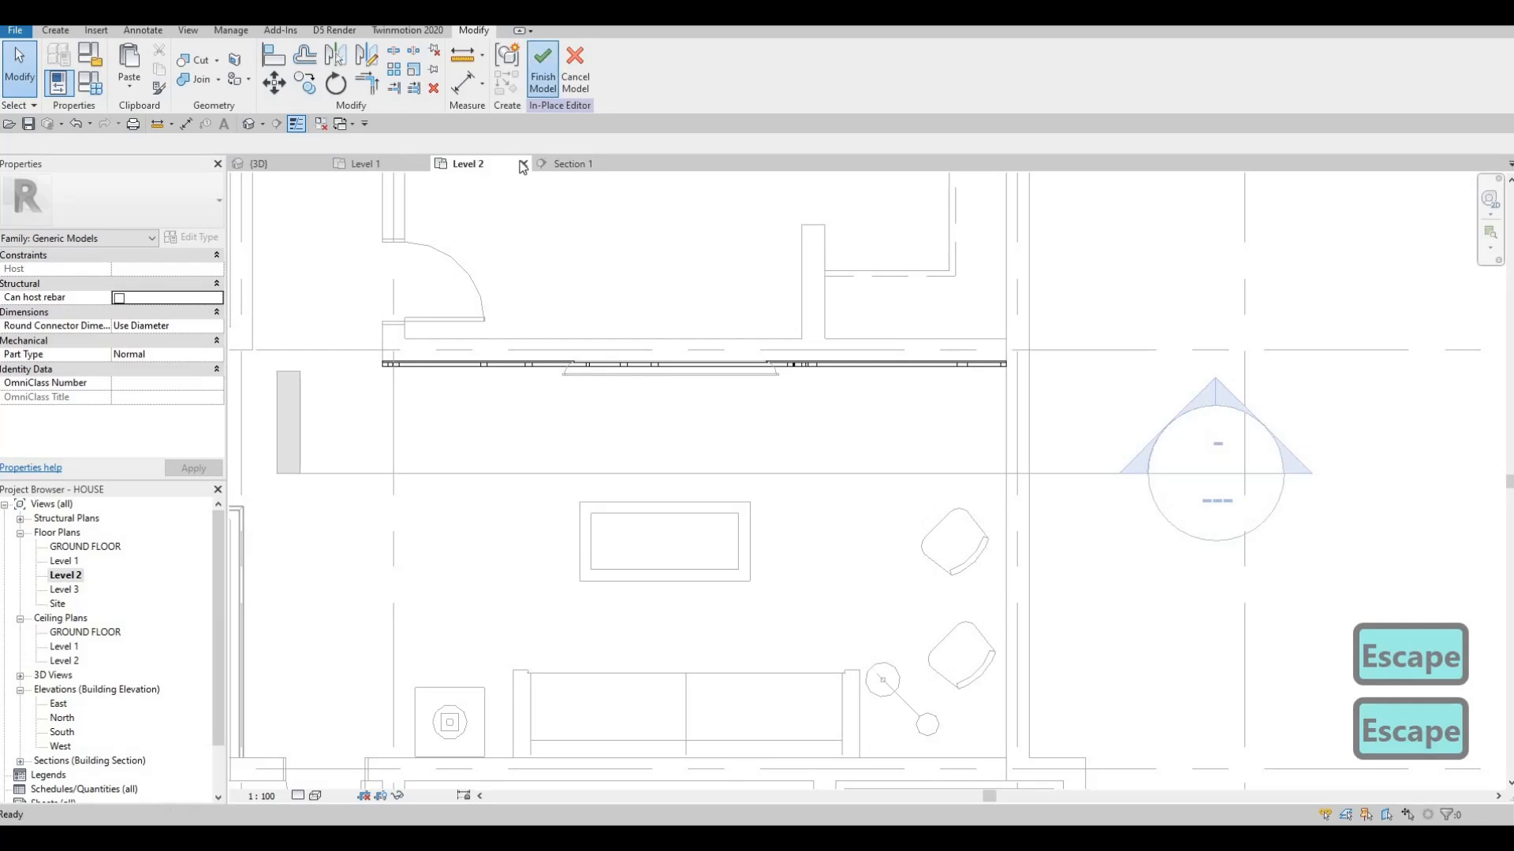
pyautogui.click(542, 67)
# - Examine the finished strip pattern around the TV in the Section 1 view
pyautogui.click(572, 165)
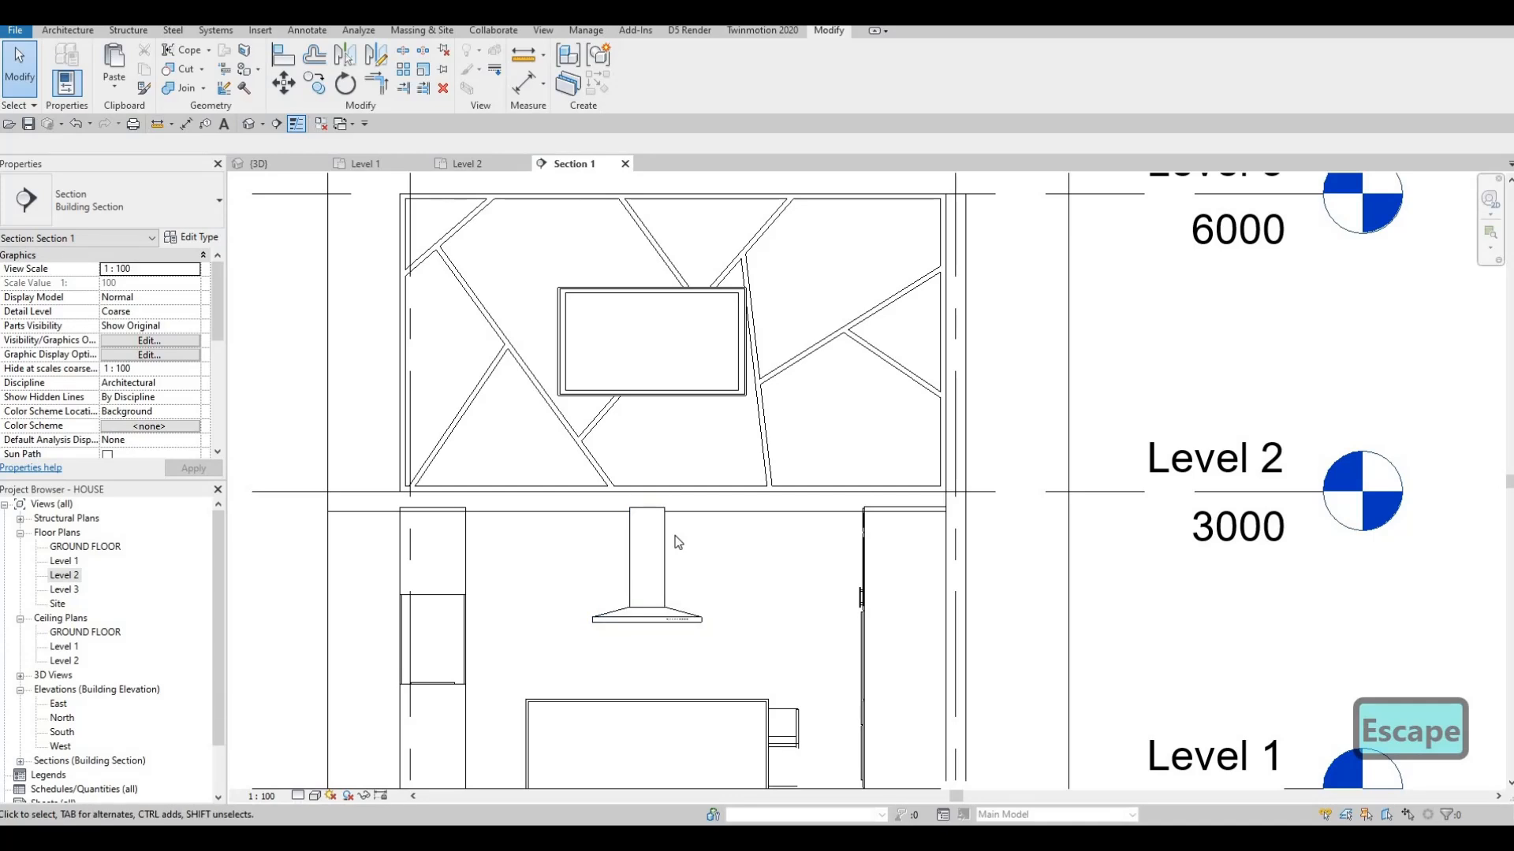
pyautogui.scroll(-2, 682, 543)
pyautogui.press('Escape')
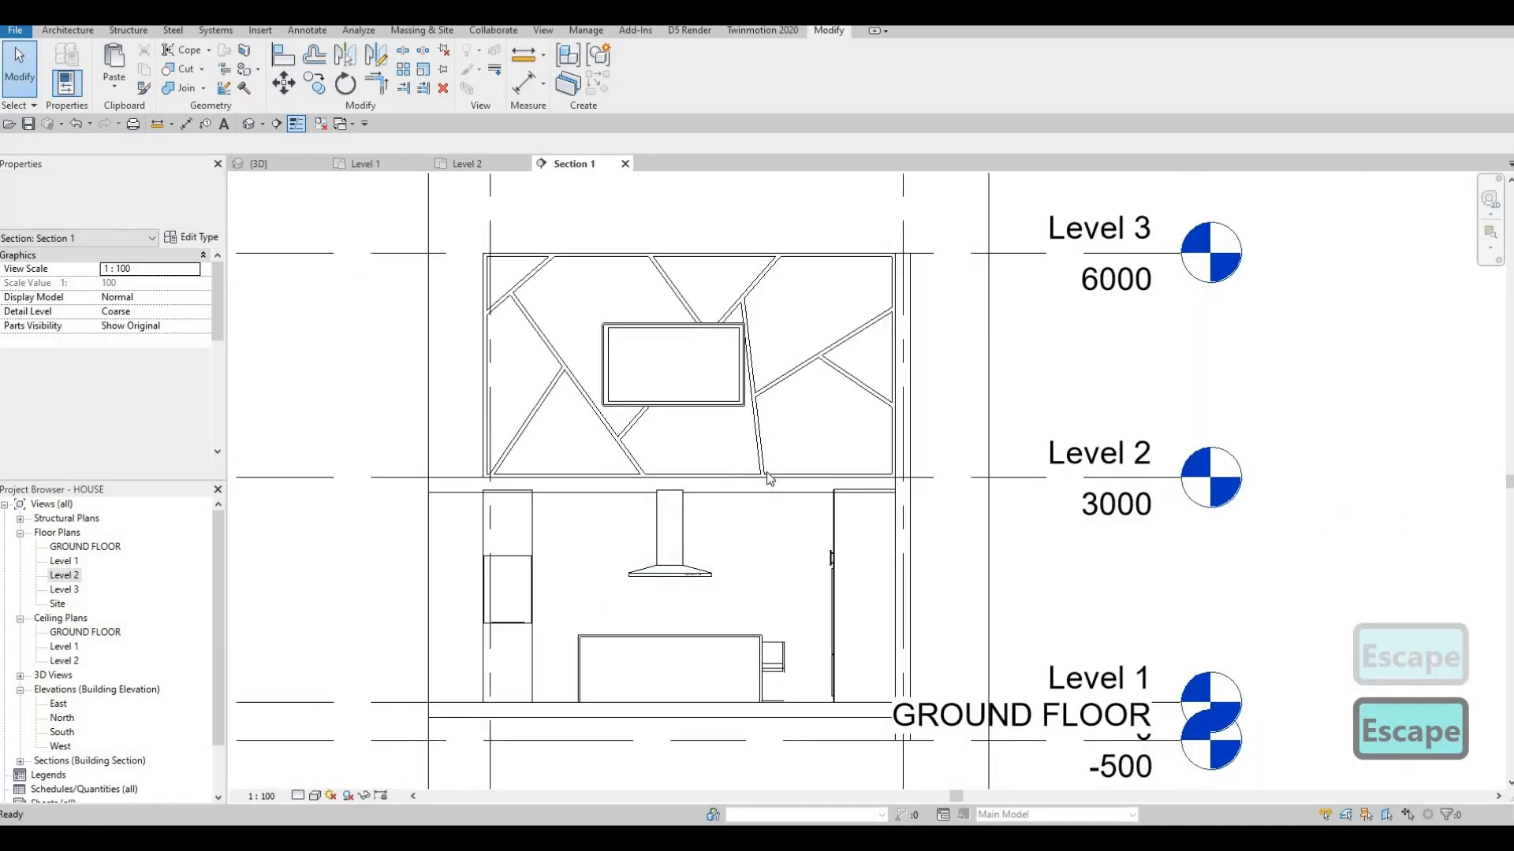
pyautogui.moveTo(672, 633); pyautogui.dragTo(749, 485, button='middle')
pyautogui.press('Escape')
pyautogui.scroll(-1, 749, 485)
pyautogui.press('Escape')
pyautogui.press('Escape')
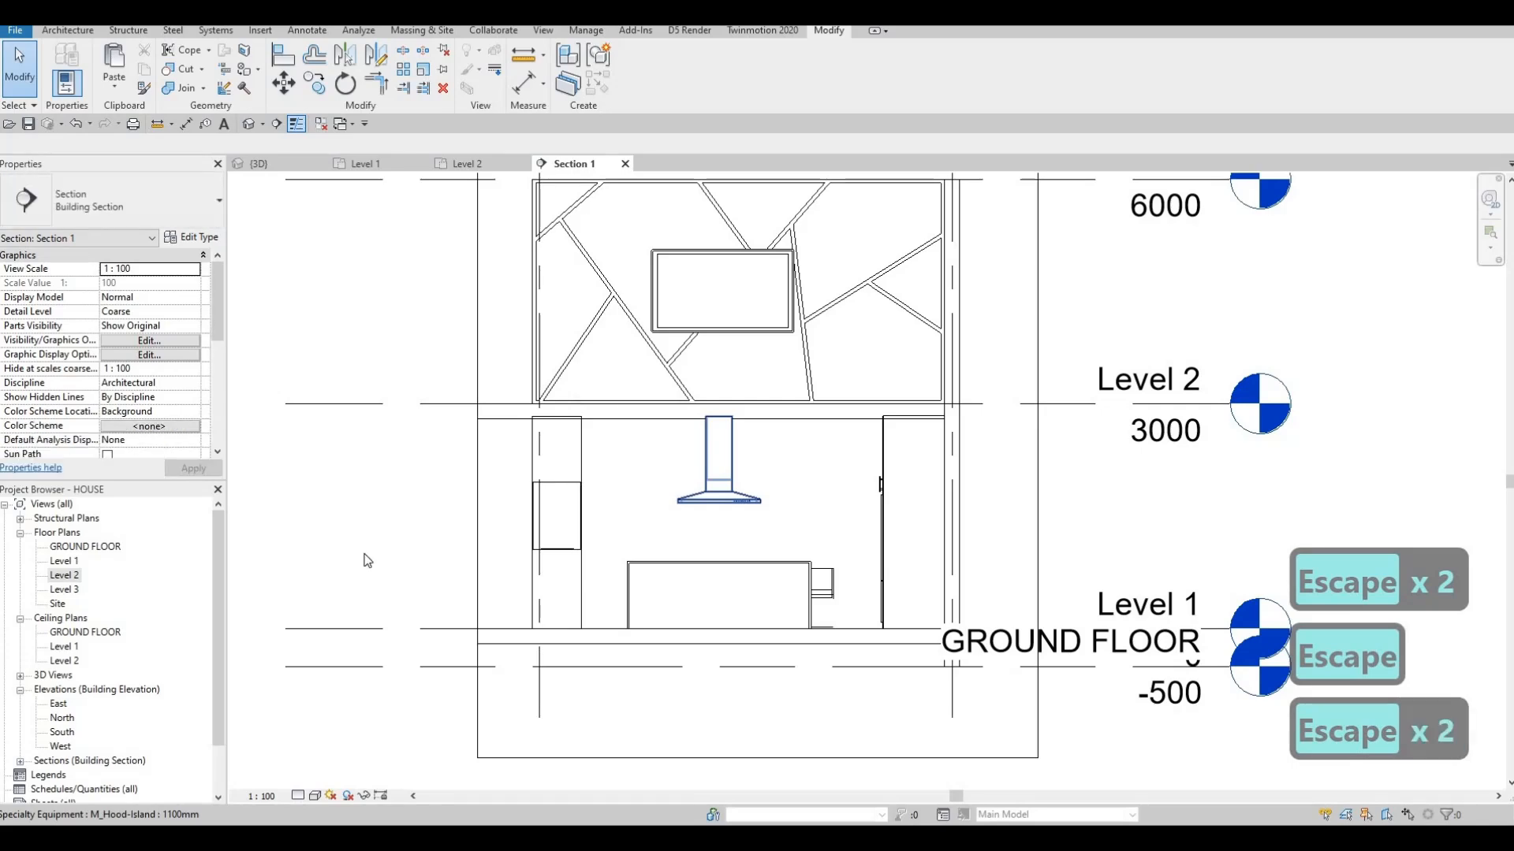
# - Inspect the wood panel, its raised strips and the surrounding Level 2 rooms from several angles in the 3D view
pyautogui.scroll(-1, 448, 423)
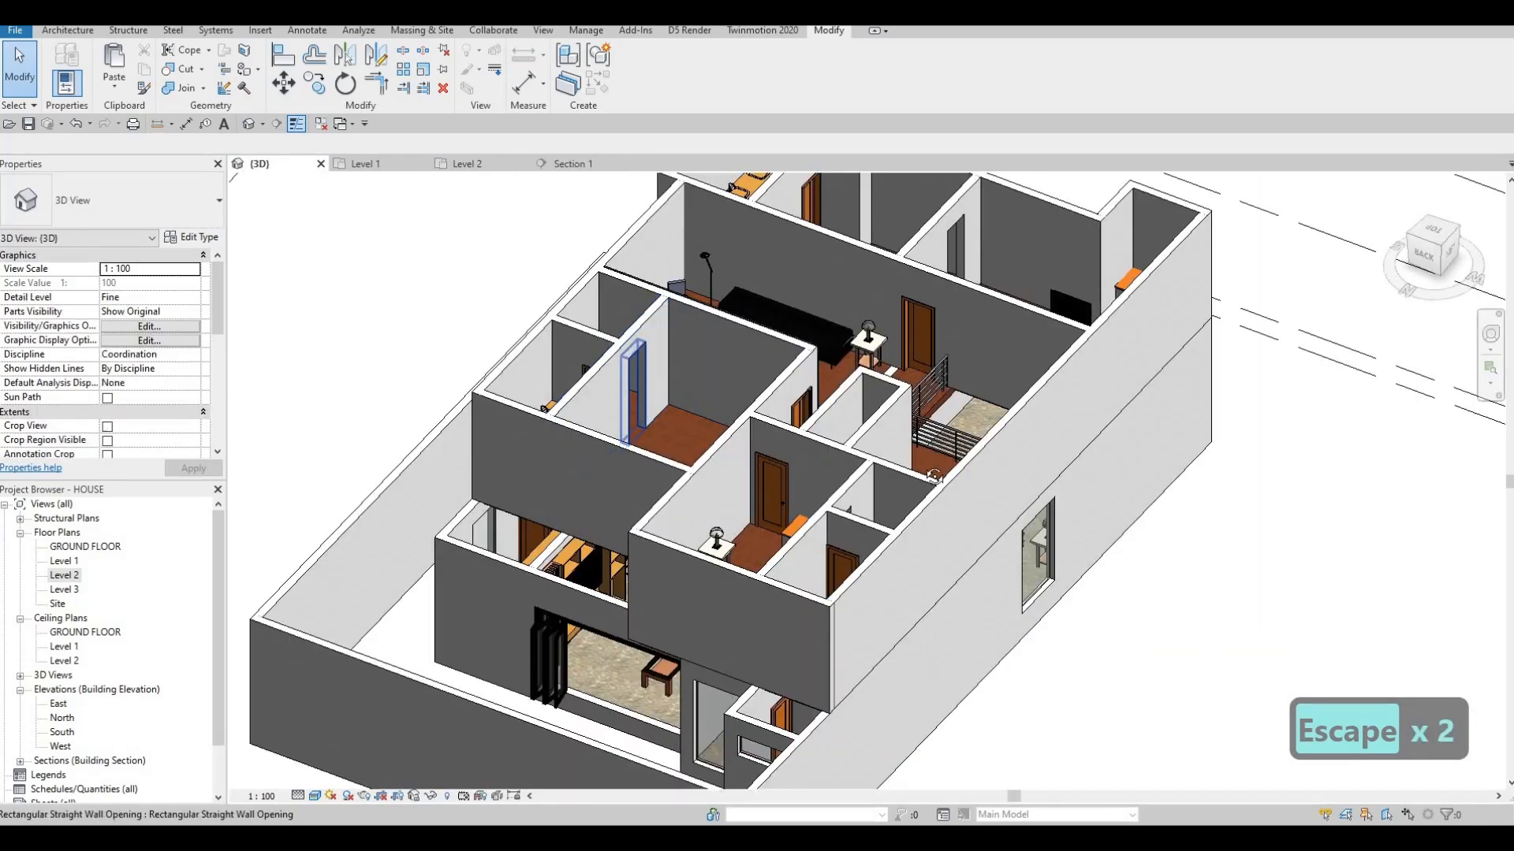
pyautogui.keyDown('shift'); pyautogui.moveTo(644, 390); pyautogui.dragTo(822, 463, button='middle'); pyautogui.keyUp('shift')
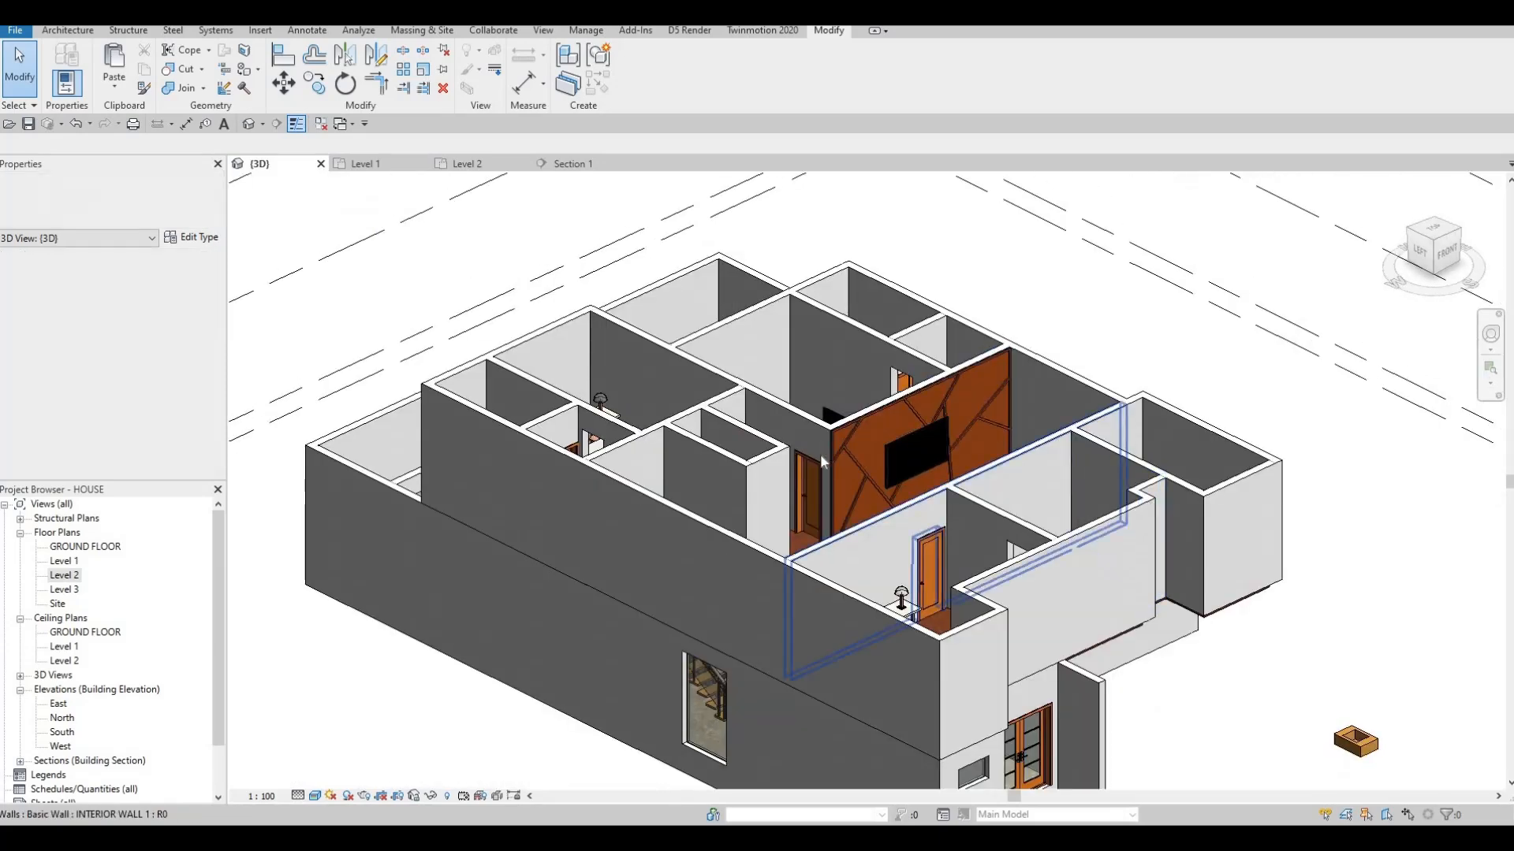
pyautogui.scroll(5, 892, 456)
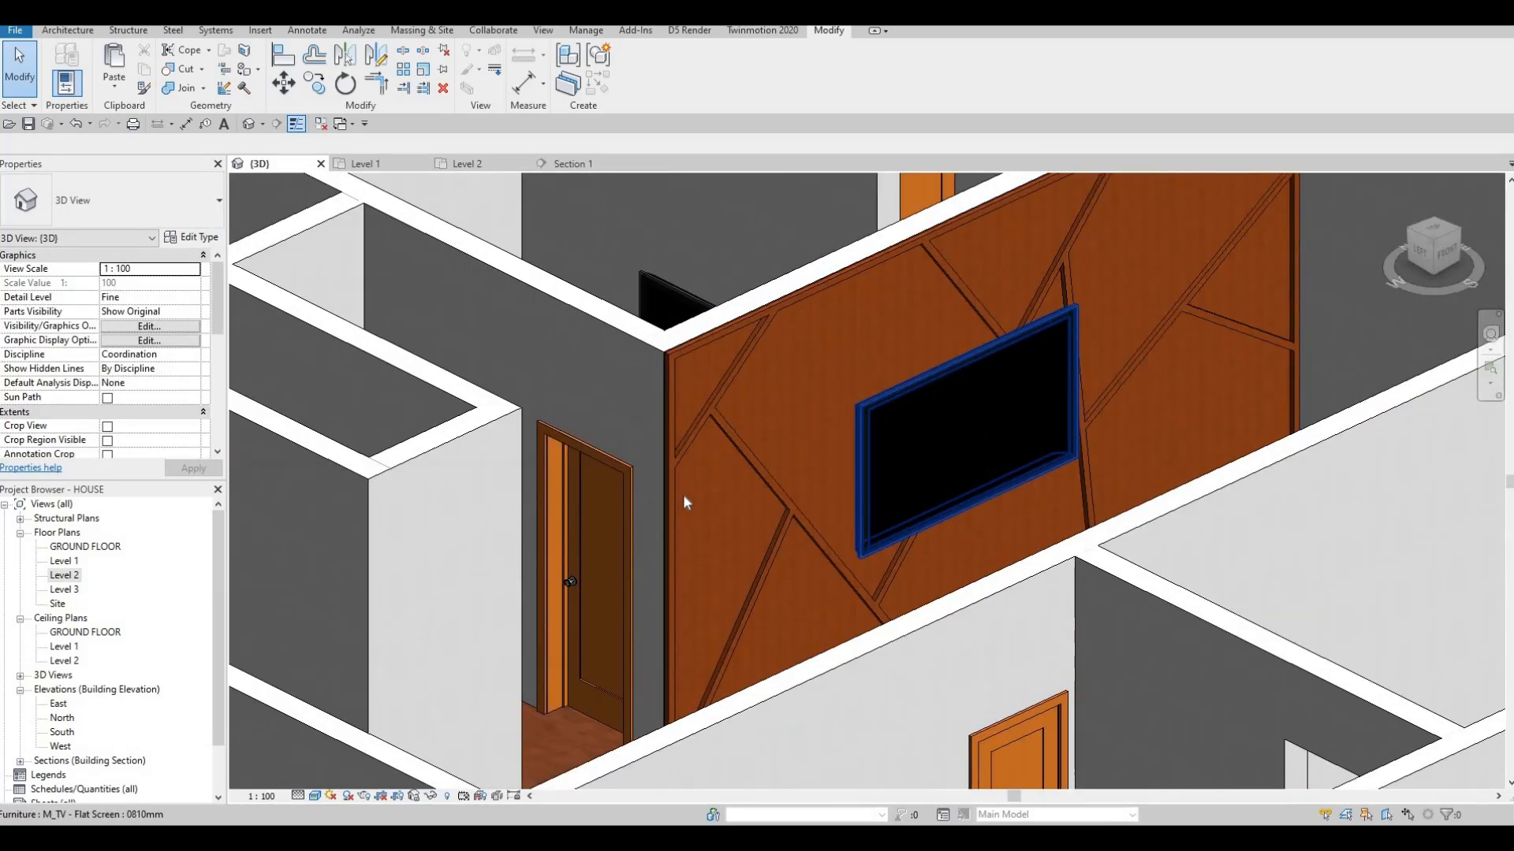
pyautogui.scroll(-6, 682, 494)
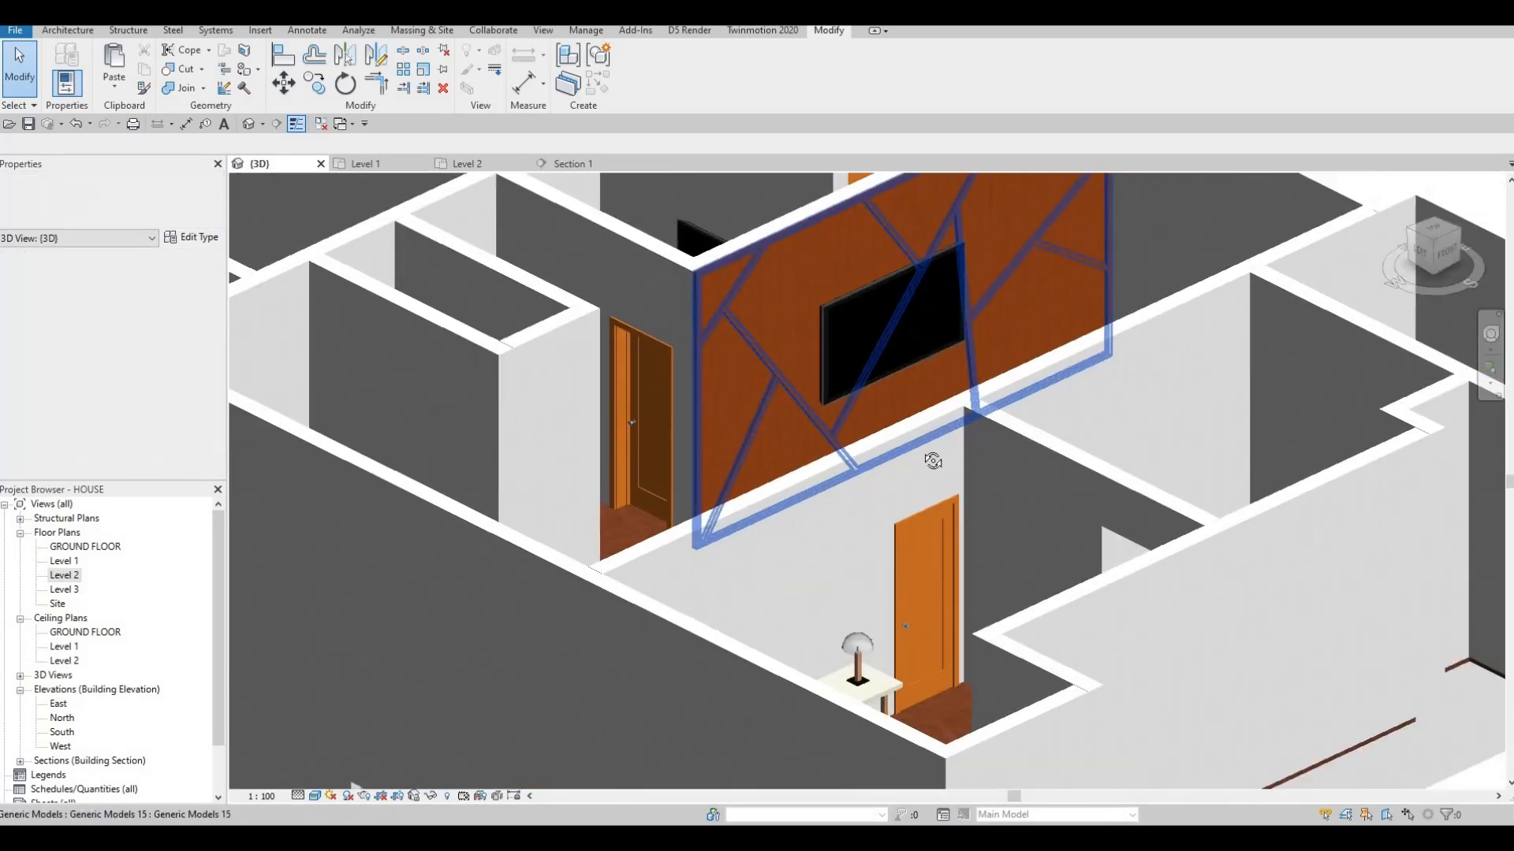
pyautogui.keyDown('shift'); pyautogui.moveTo(933, 452); pyautogui.dragTo(601, 438, button='middle'); pyautogui.keyUp('shift')
pyautogui.scroll(2, 656, 424)
pyautogui.scroll(-3, 667, 410)
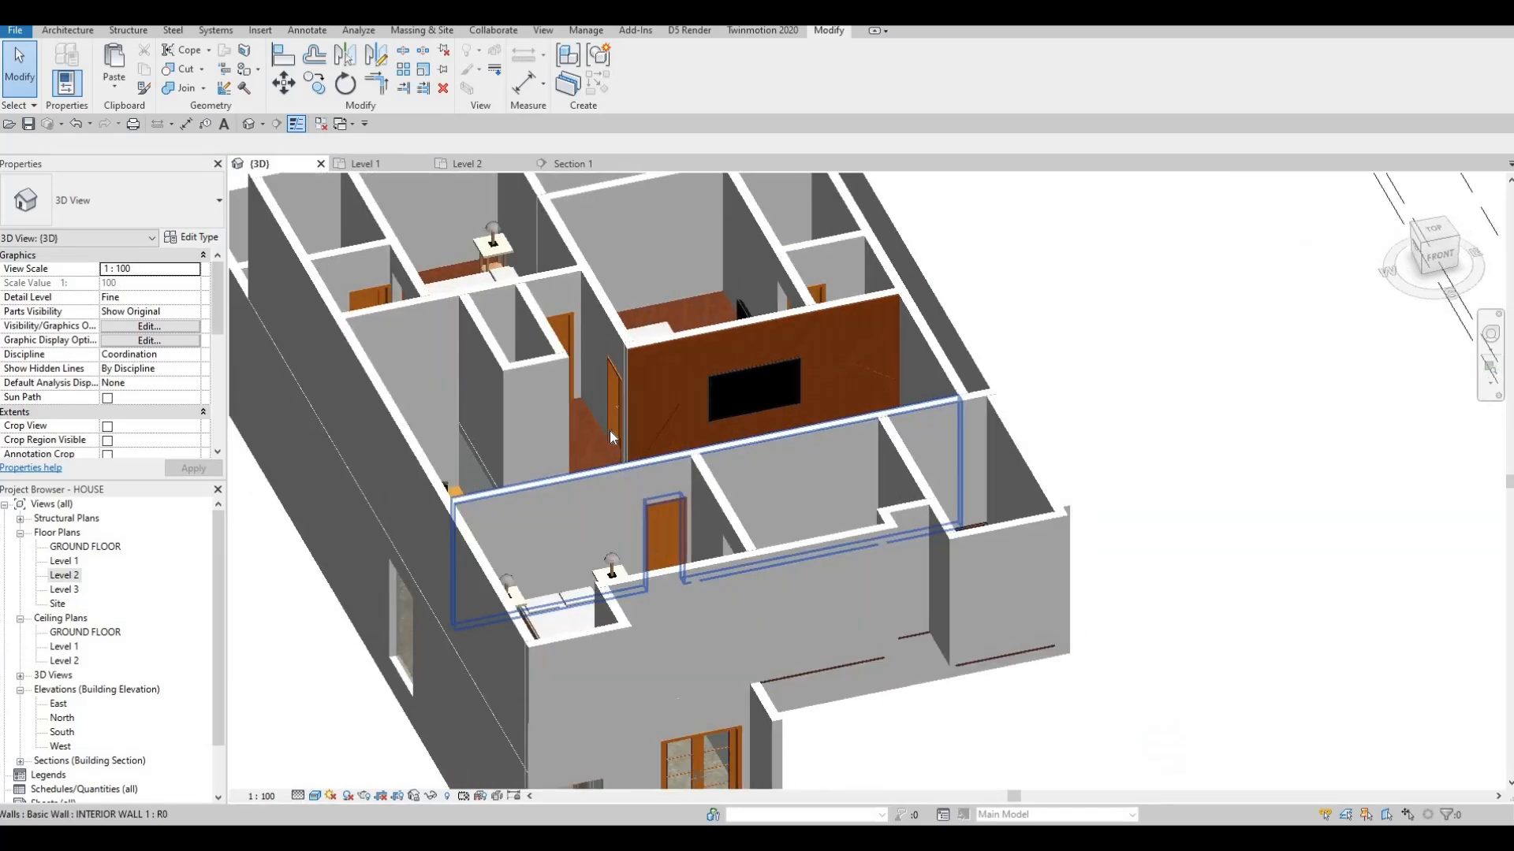
pyautogui.scroll(5, 609, 430)
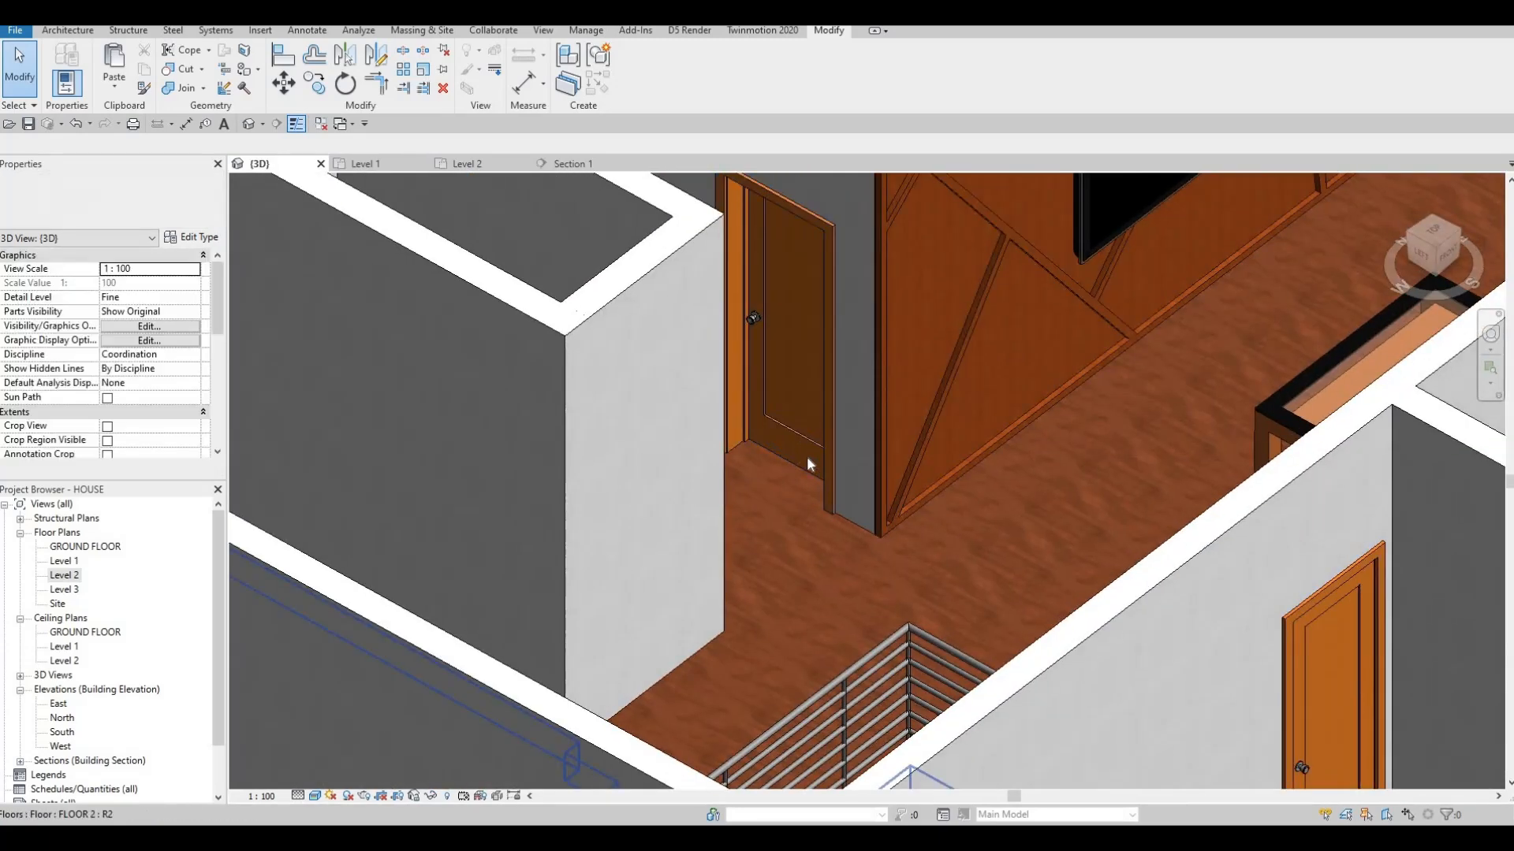
pyautogui.moveTo(807, 455); pyautogui.dragTo(751, 497, button='middle')
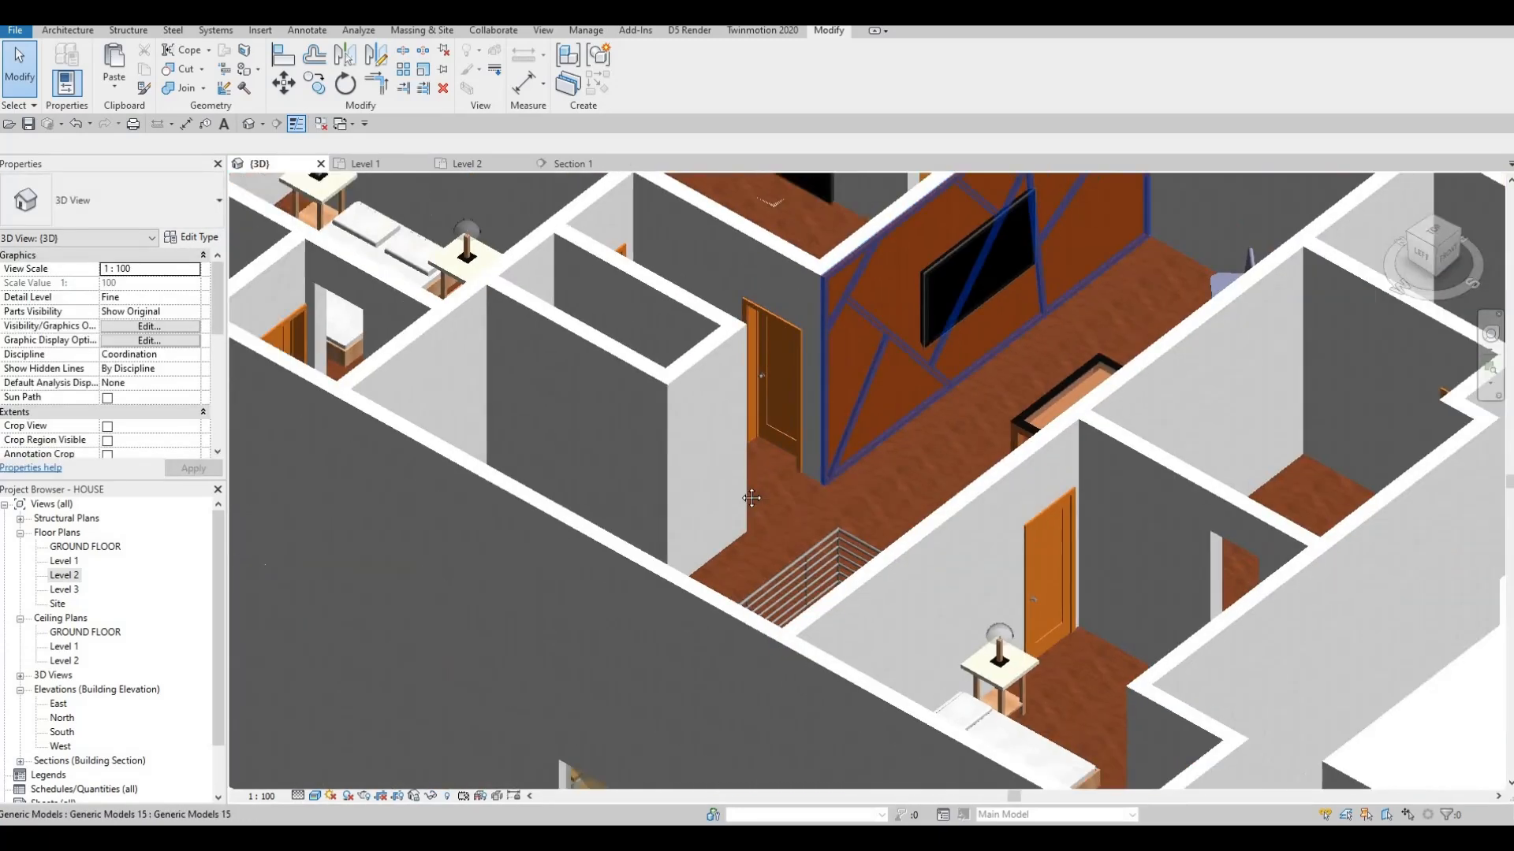
pyautogui.scroll(-6, 751, 497)
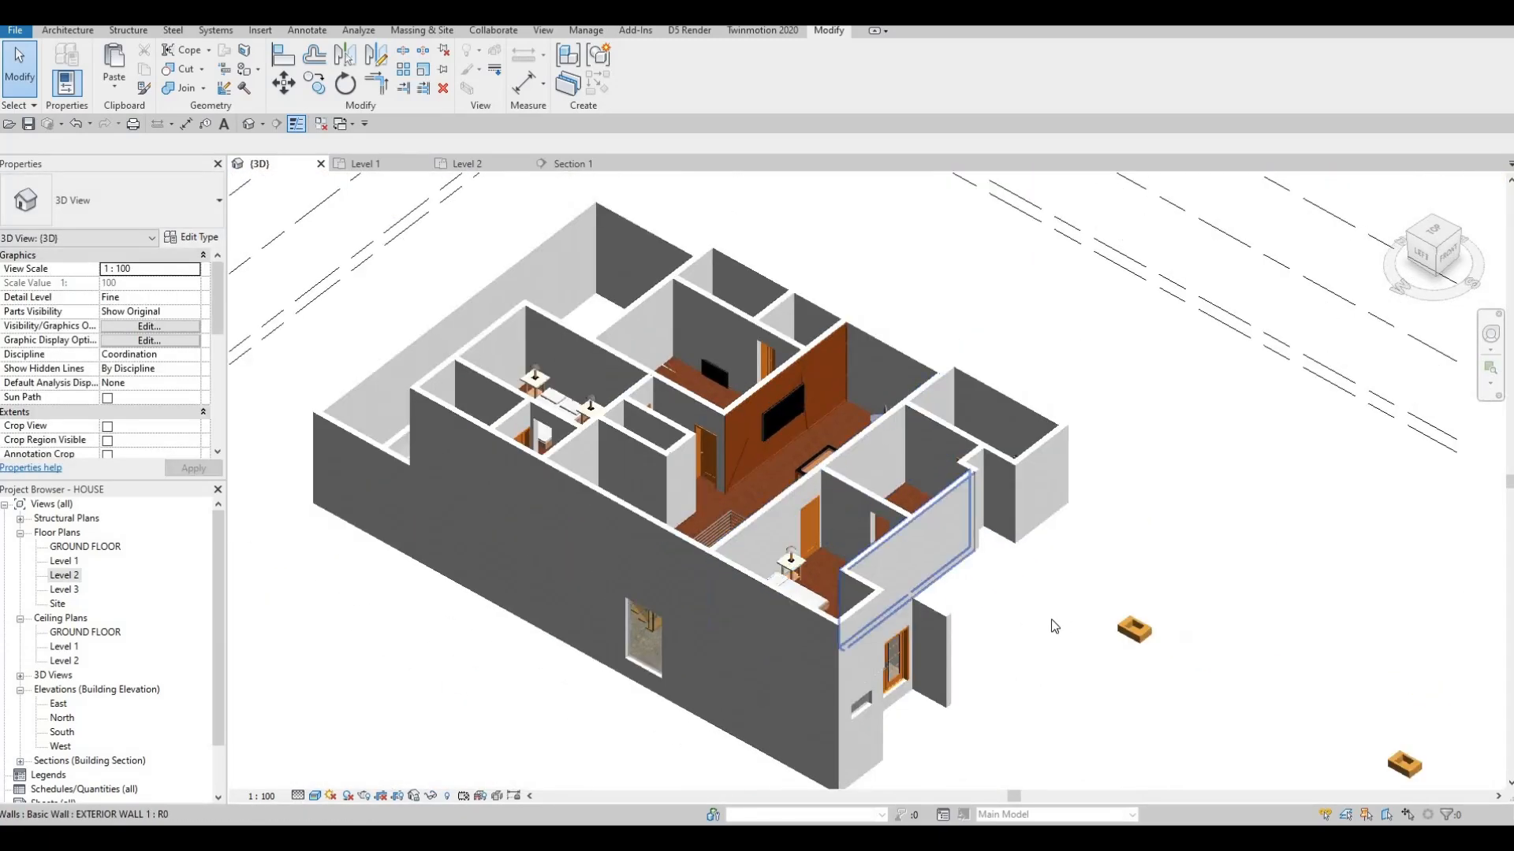
pyautogui.moveTo(1055, 626); pyautogui.dragTo(1004, 569, button='middle')
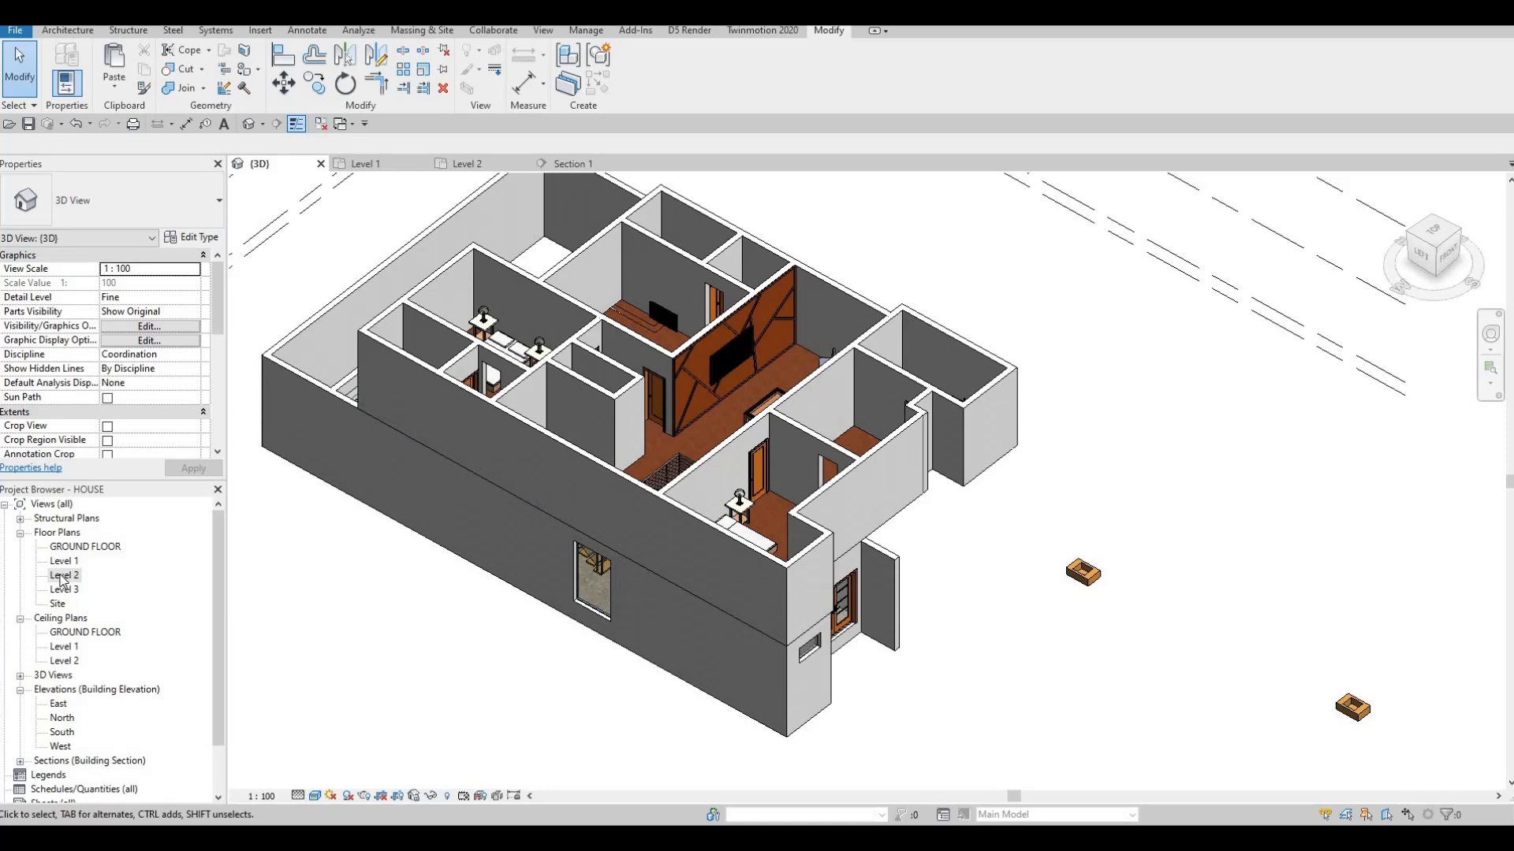
# - Open the Level 2 floor plan and delete the nearer stray box model below the house
pyautogui.doubleClick(61, 581)
pyautogui.scroll(-6, 849, 385)
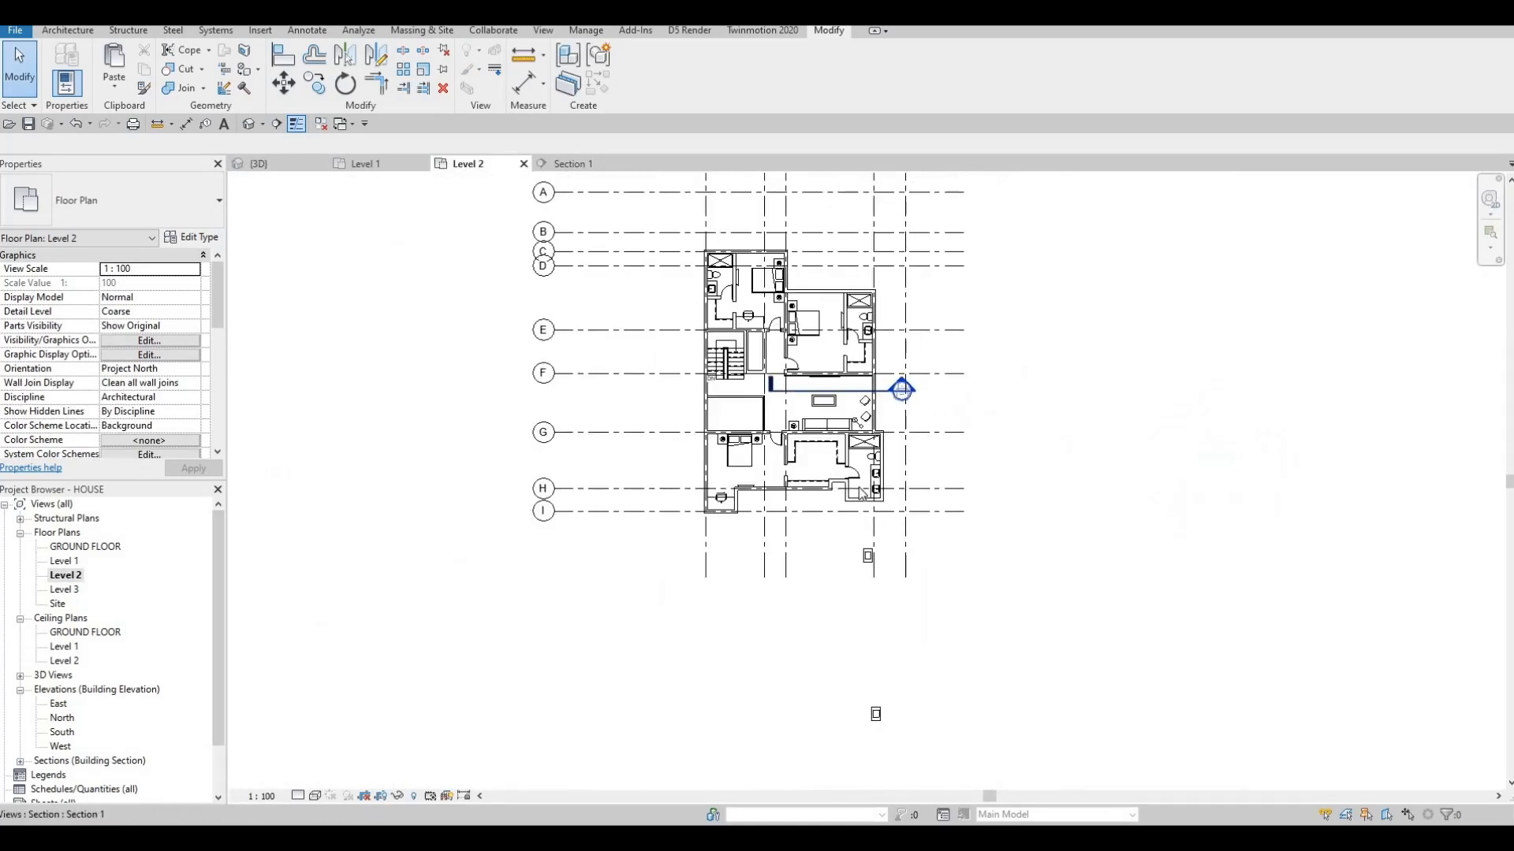
pyautogui.scroll(4, 861, 492)
pyautogui.press('Escape')
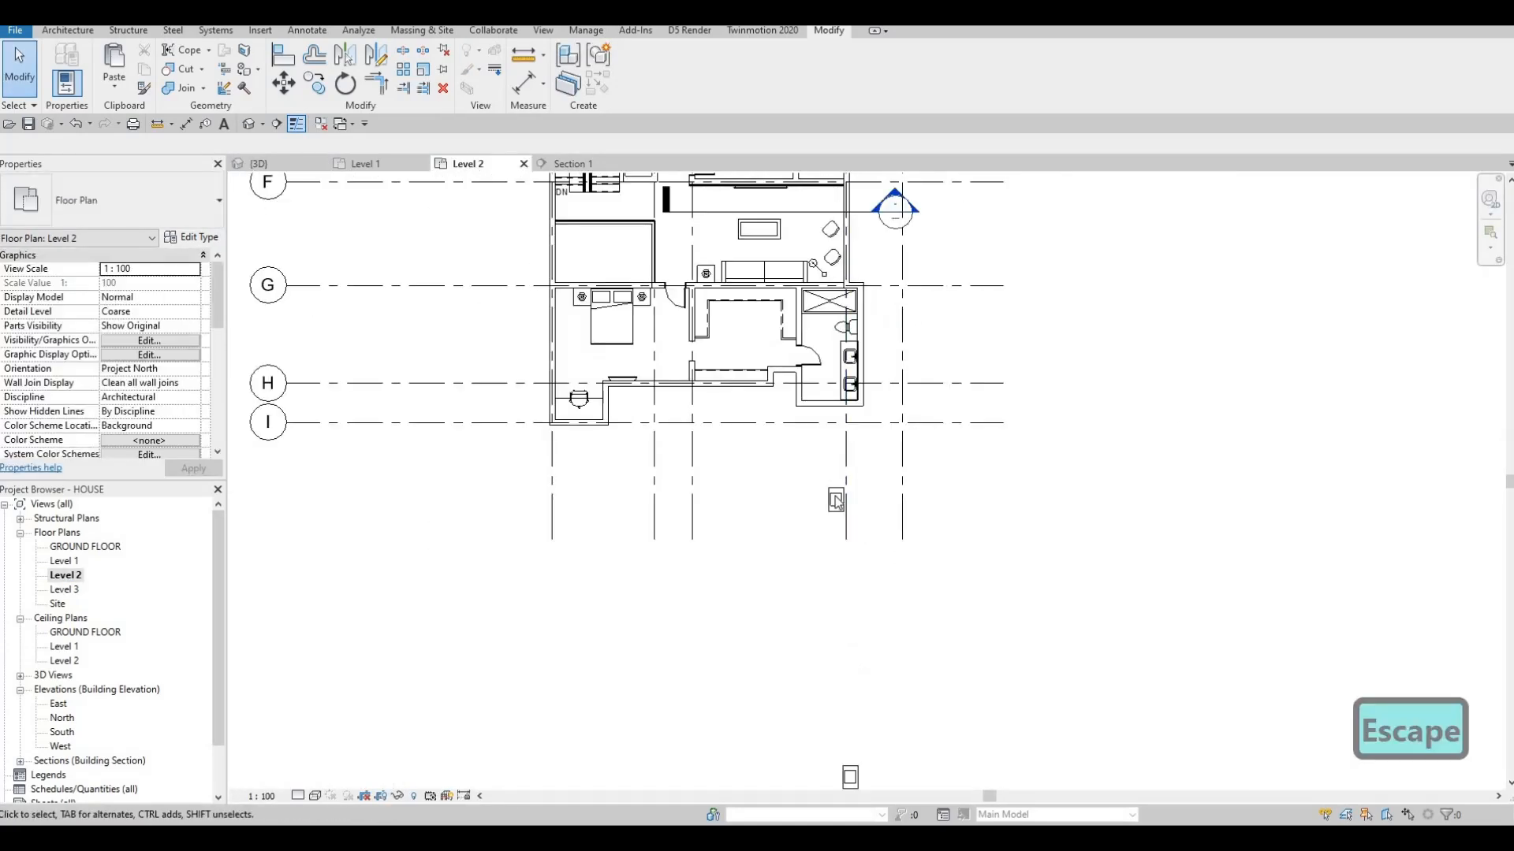
pyautogui.press('Delete')
# - Try to delete the farther stray box model below the house, and undo that deletion
pyautogui.click(850, 773)
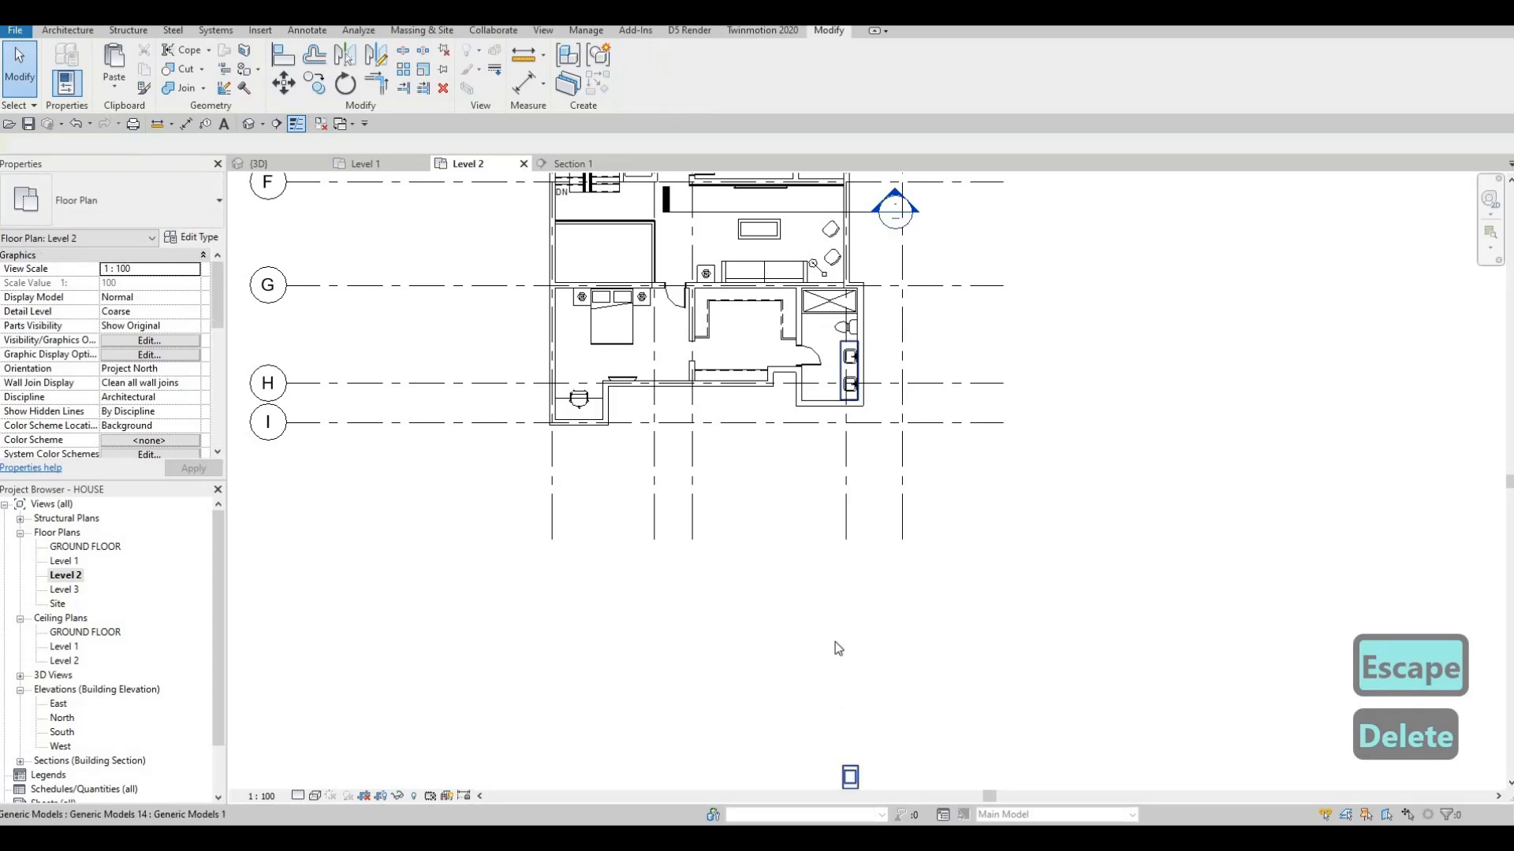
pyautogui.press('Delete')
pyautogui.hotkey('ctrl', 'z')
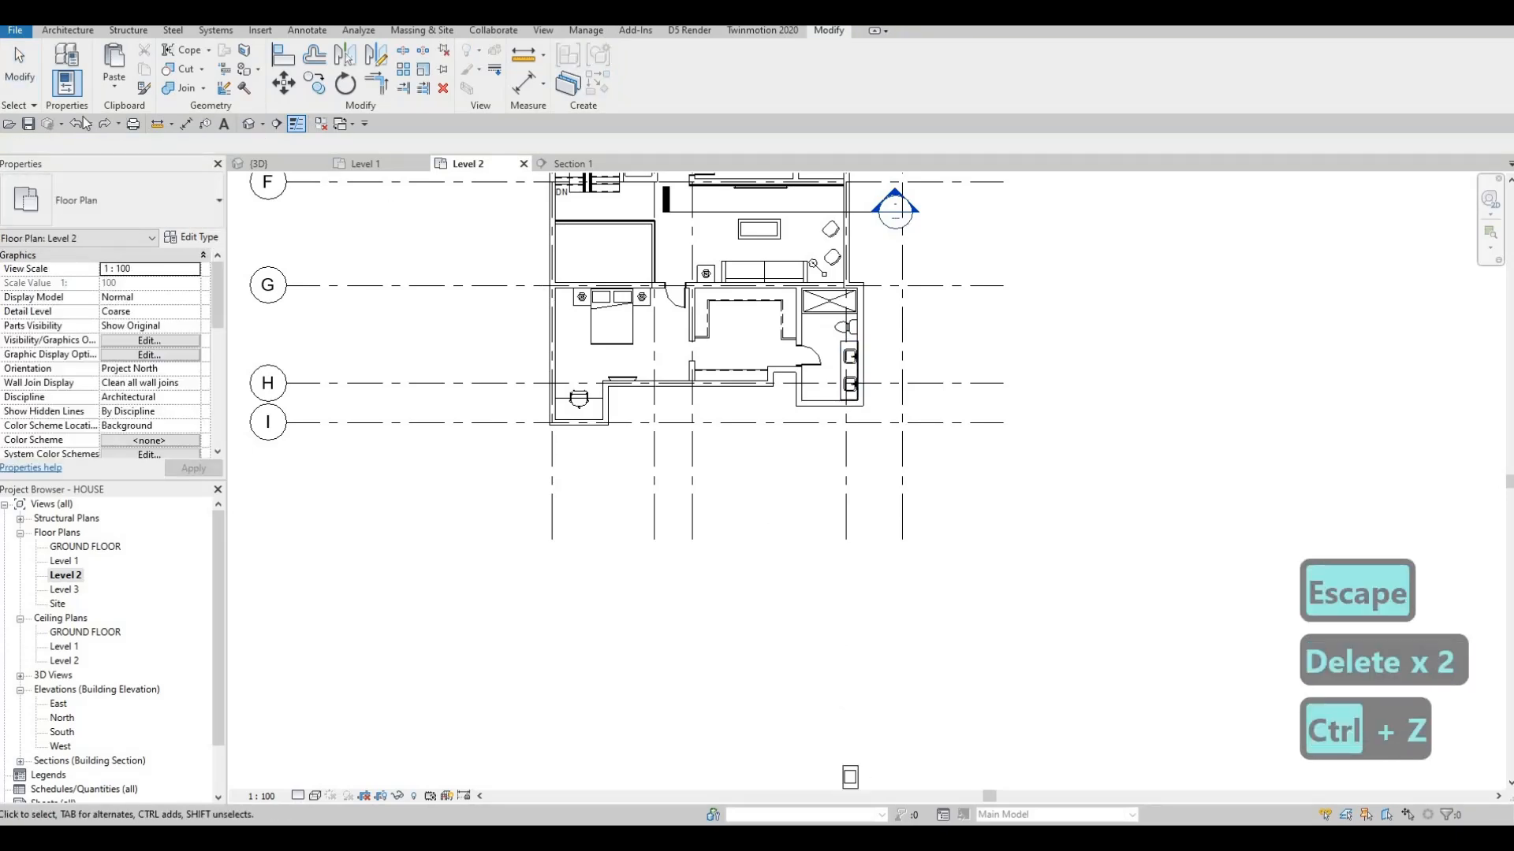